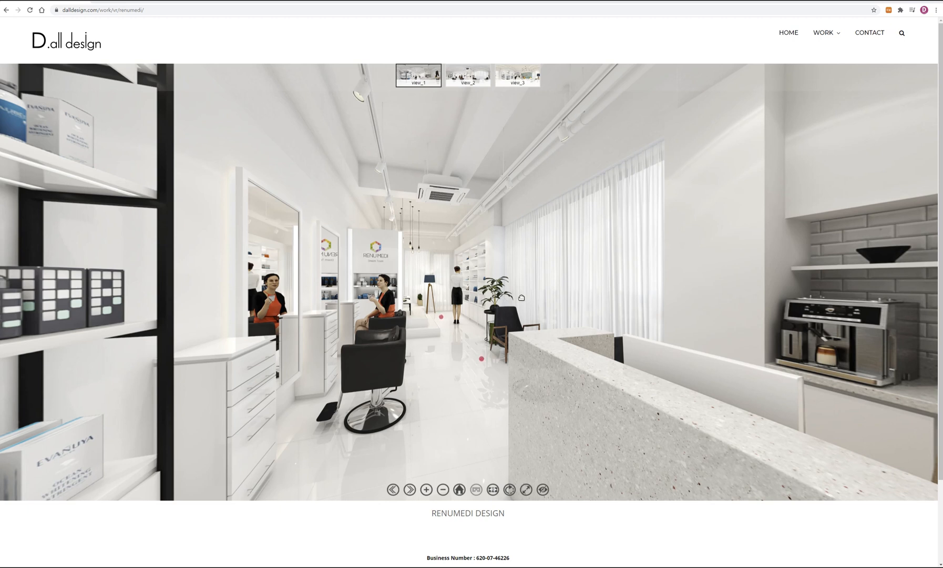
Step: Examine the reception counter, the coffee station behind it and the entrance door in the first panorama view
drag(605, 280, 320, 274)
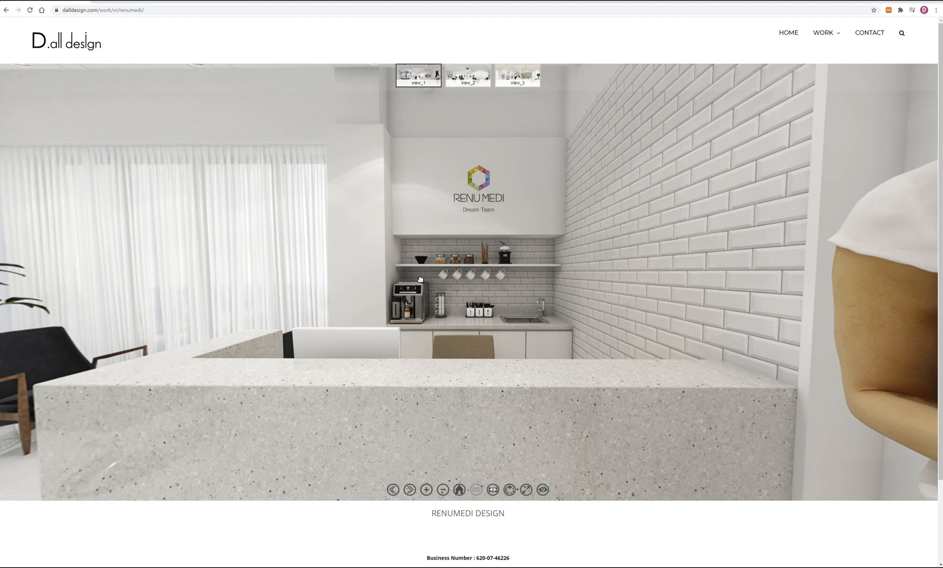
drag(461, 267, 584, 420)
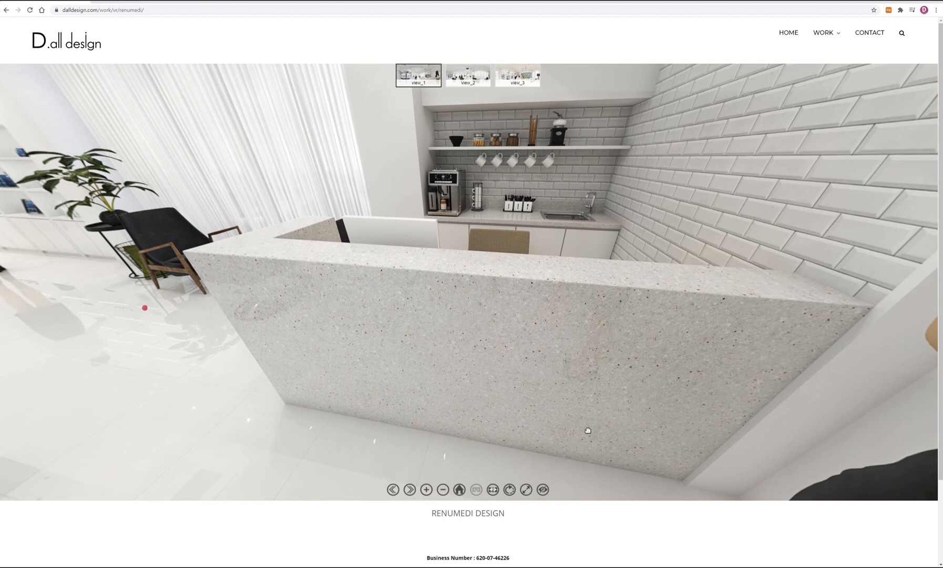
drag(731, 332, 415, 431)
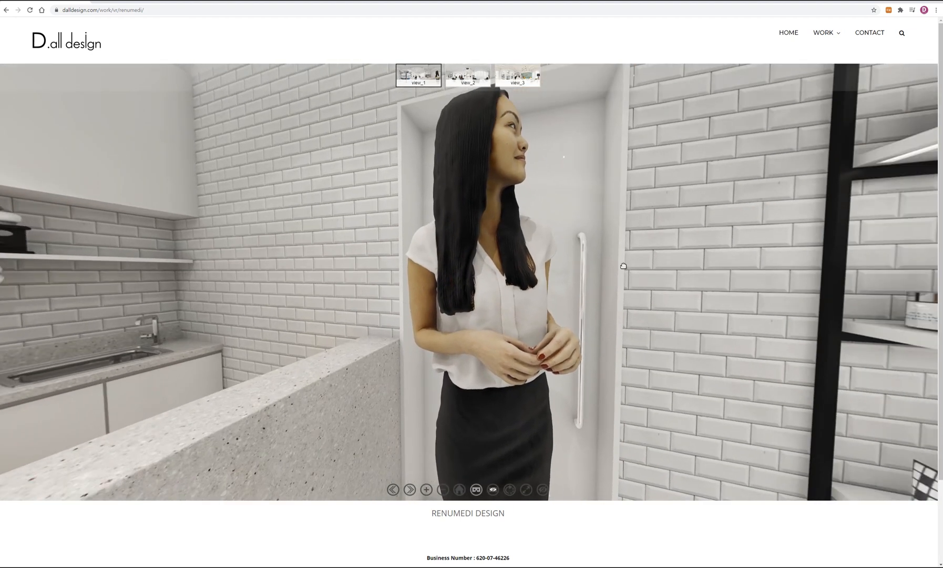
drag(409, 389, 660, 352)
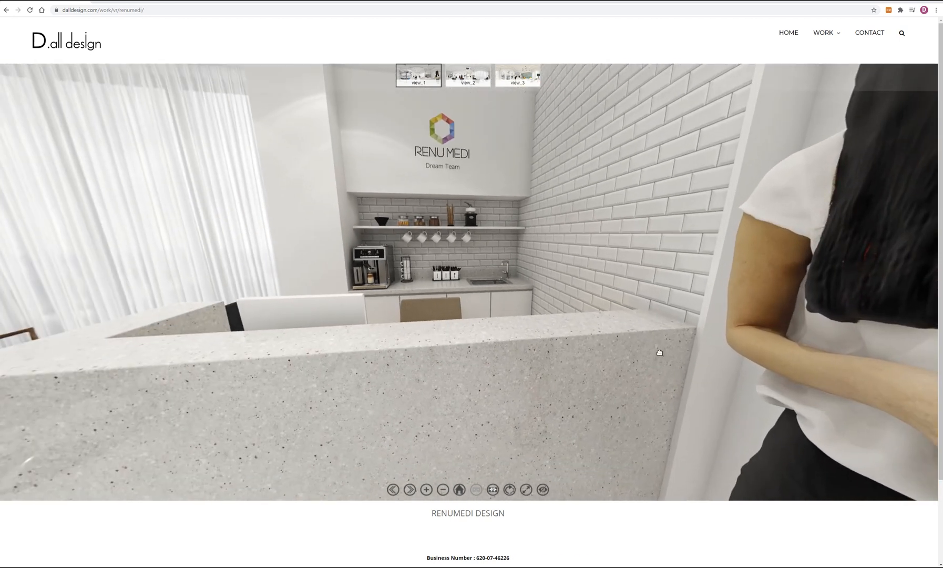
drag(522, 333, 569, 368)
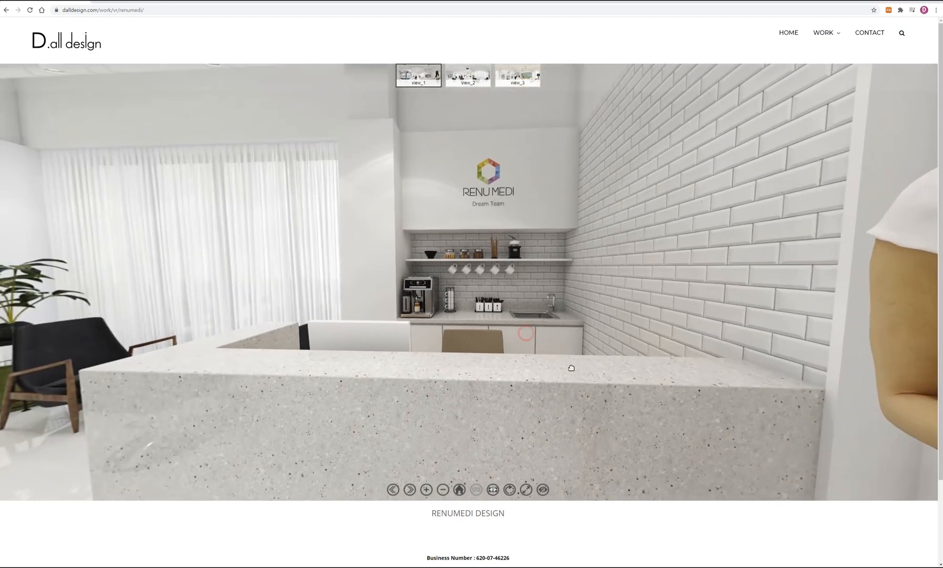
scroll(517, 337, up, 4)
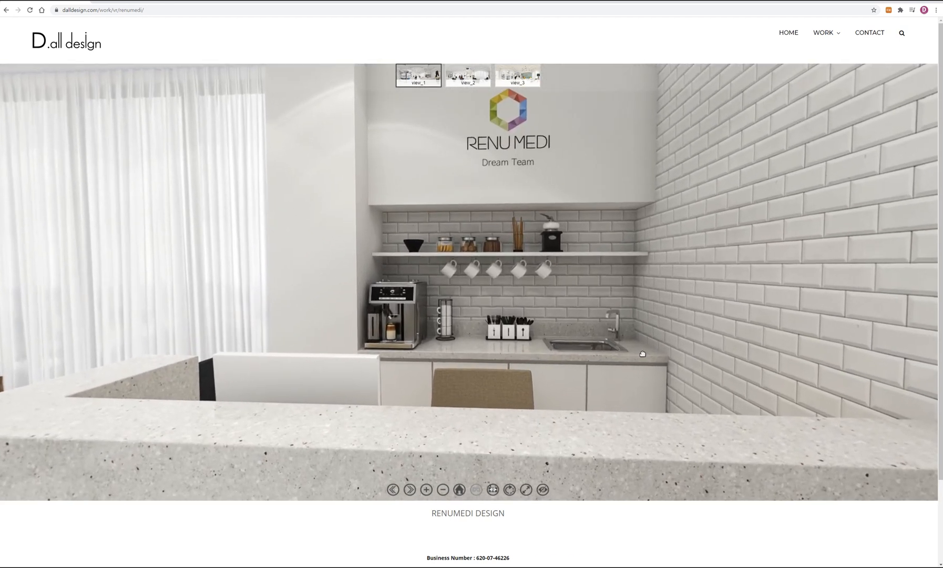
drag(570, 437, 568, 362)
scroll(568, 361, down, 4)
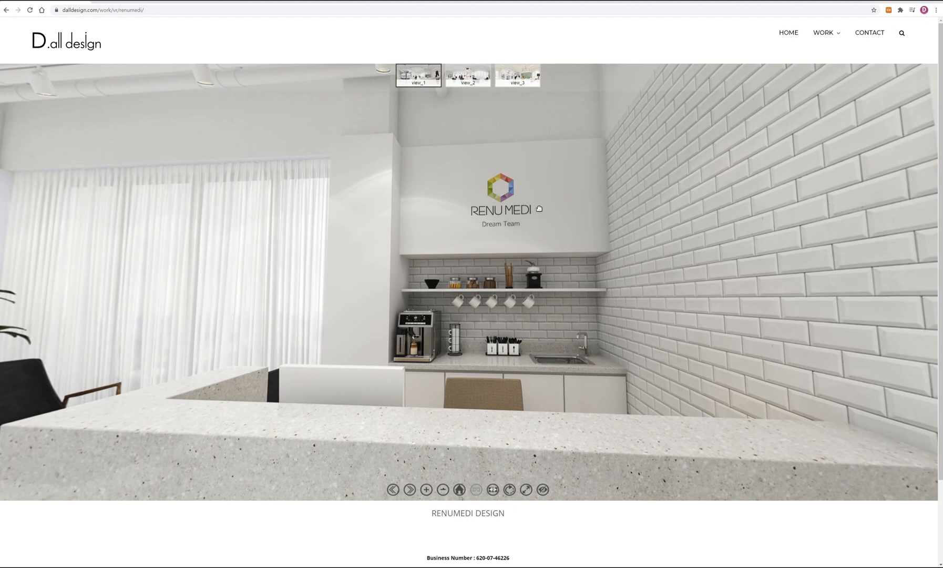
Step: Examine the ceiling beams, track lighting and air conditioner above the reception area in the first panorama view
scroll(574, 257, down, 4)
drag(381, 272, 472, 326)
scroll(461, 229, up, 2)
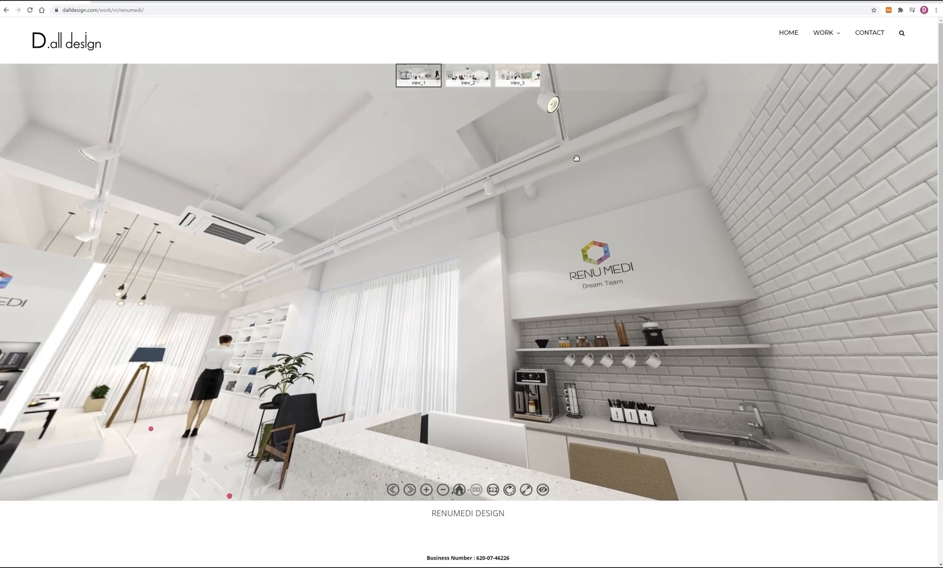
drag(577, 158, 607, 292)
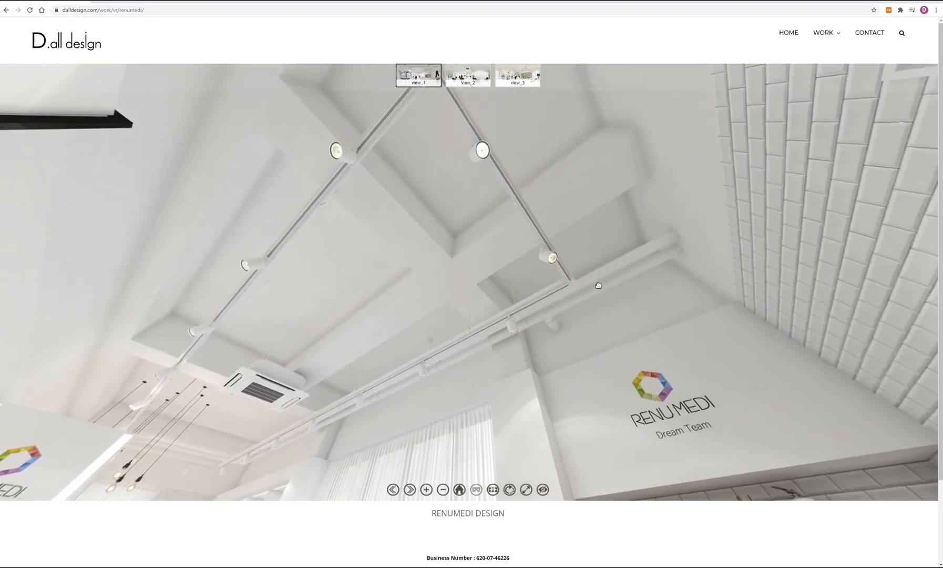
scroll(546, 242, up, 3)
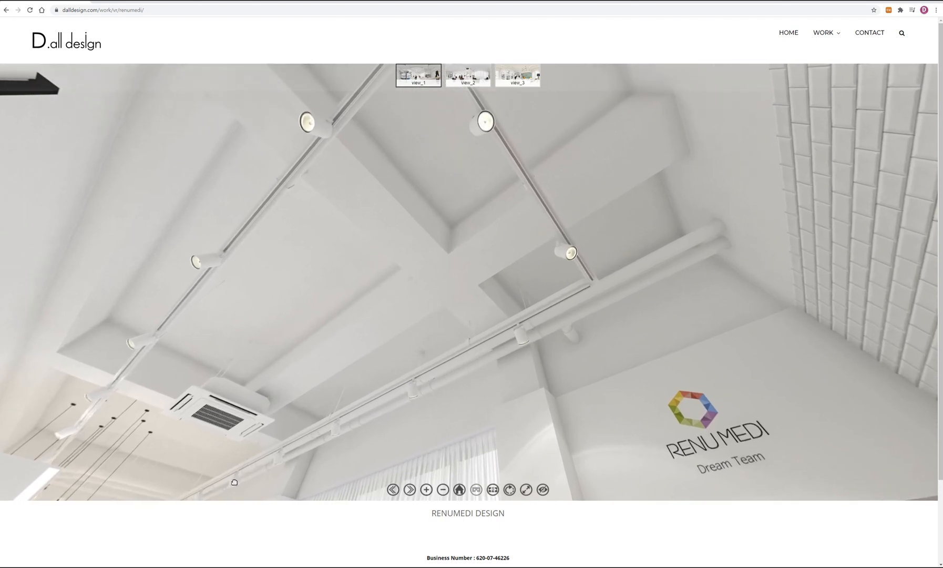
drag(370, 412, 499, 261)
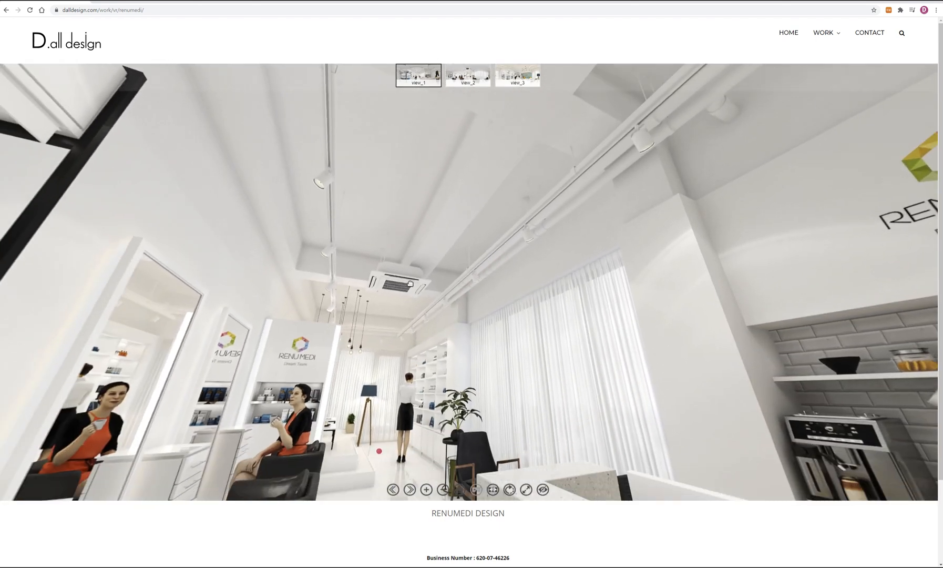
drag(494, 410, 496, 308)
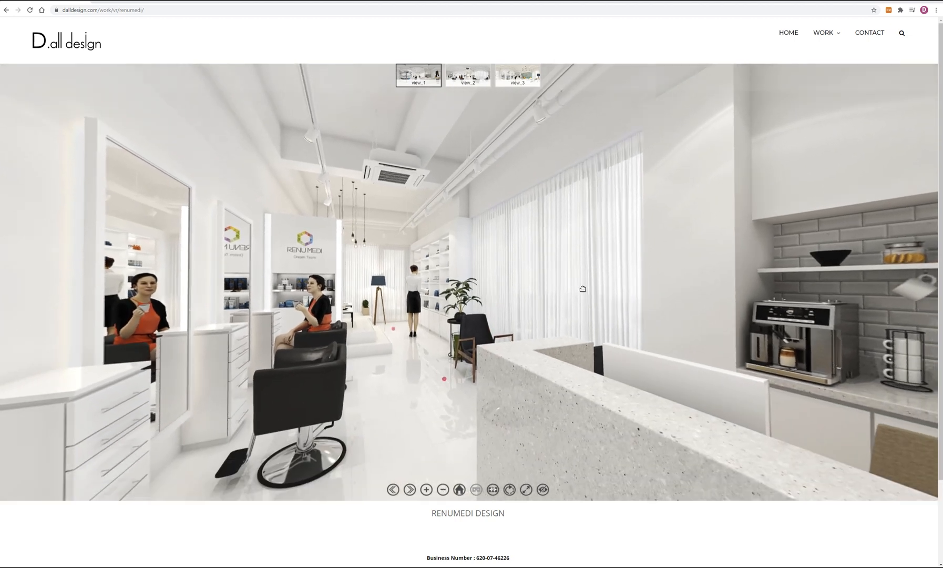
Step: Examine the black-framed HOME and SKIN product shelves beside the entrance and the salon beyond them
drag(146, 382, 672, 365)
scroll(535, 403, down, 4)
scroll(562, 410, down, 2)
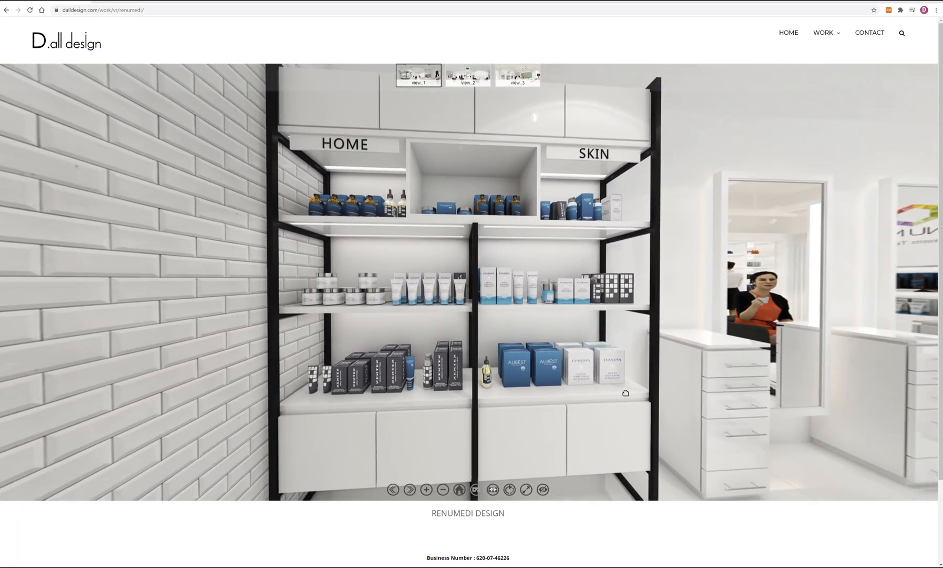
drag(631, 362, 591, 473)
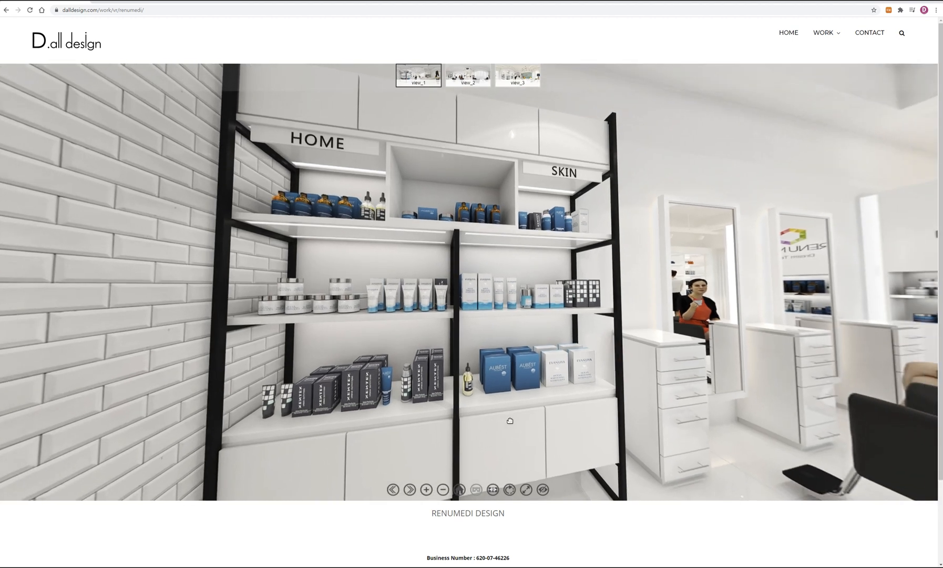
drag(683, 332, 581, 345)
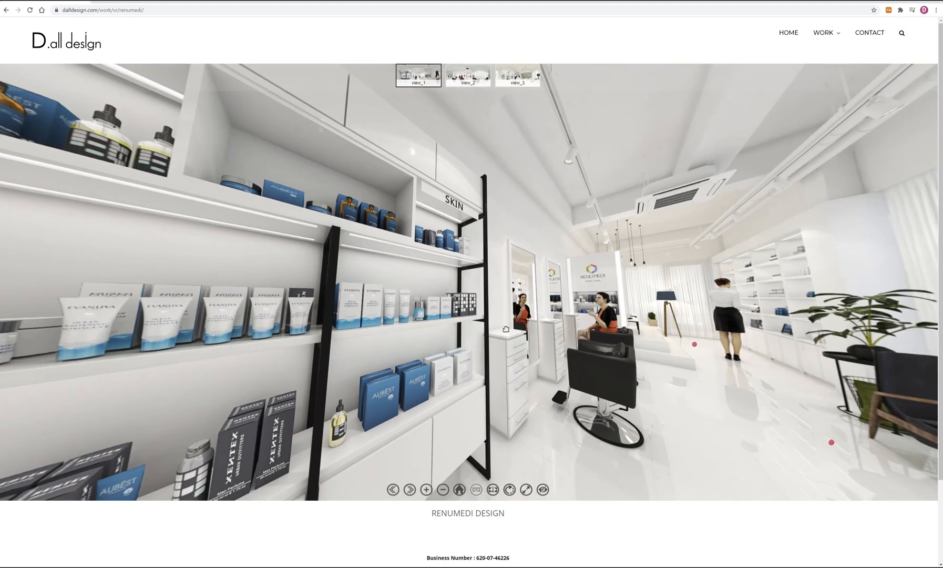
scroll(566, 353, up, 2)
scroll(567, 353, up, 3)
drag(663, 396, 599, 366)
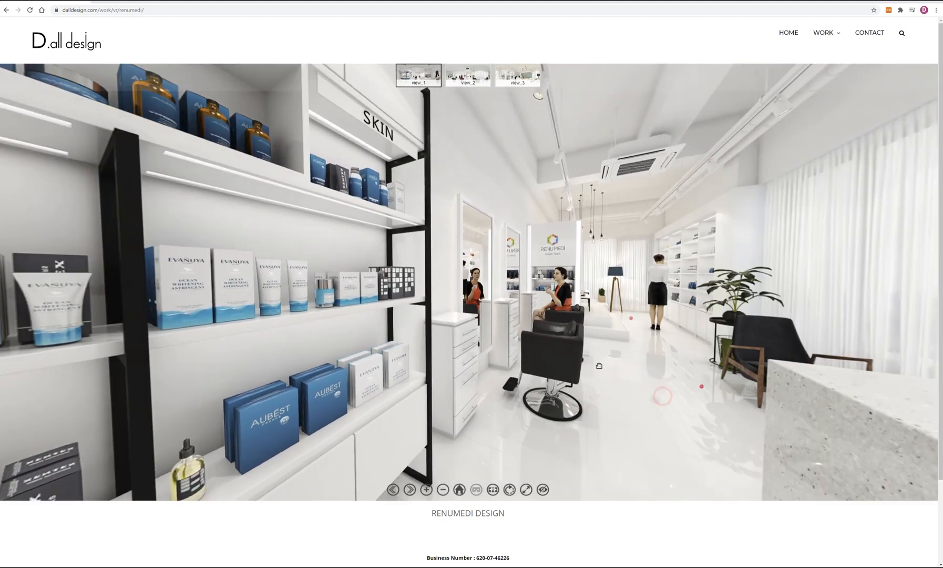
drag(614, 342, 586, 352)
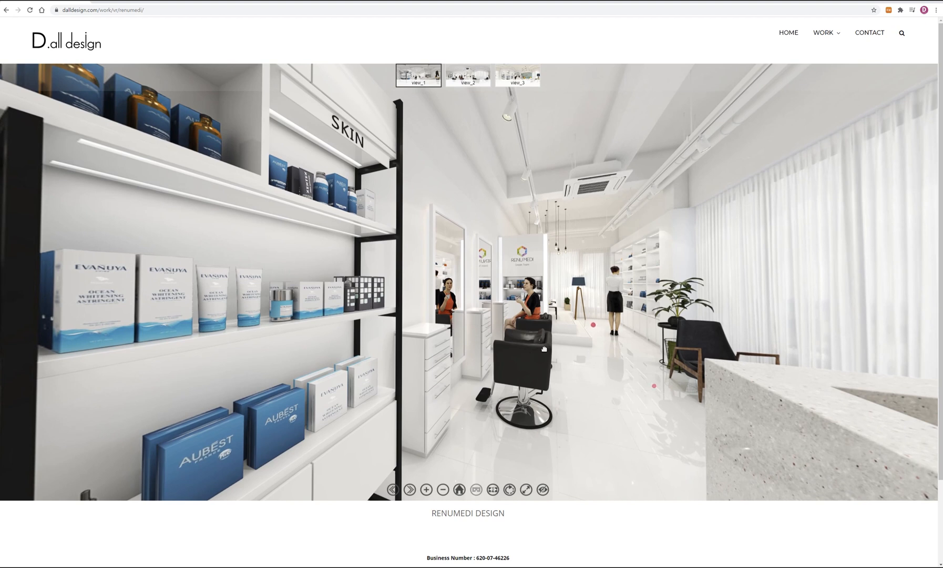
Step: Go to the view_2 panorama through its floor hotspot and examine the logo display column, mirrors and styling chairs
click(654, 387)
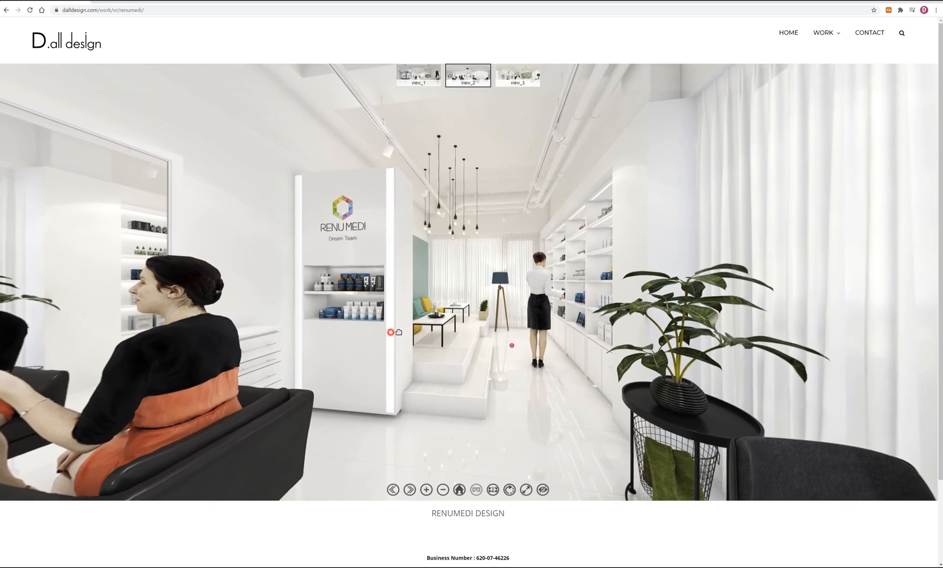
drag(411, 306, 465, 319)
scroll(415, 418, up, 3)
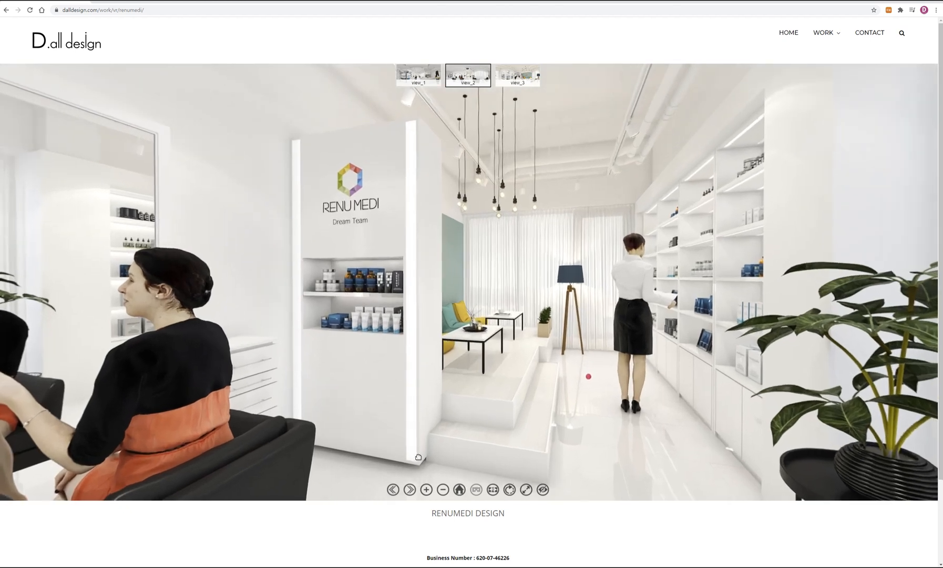
drag(412, 458, 727, 415)
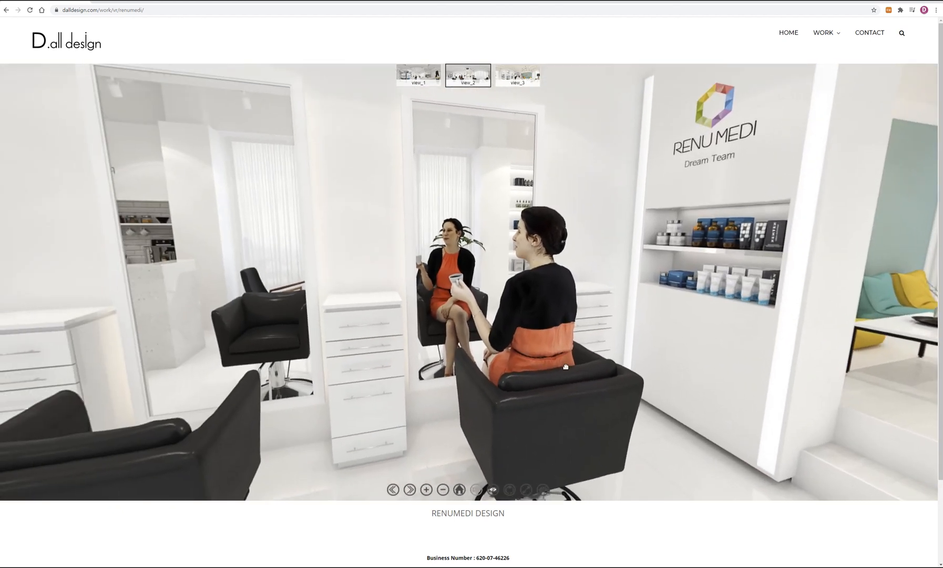
drag(394, 316, 461, 340)
drag(295, 297, 344, 283)
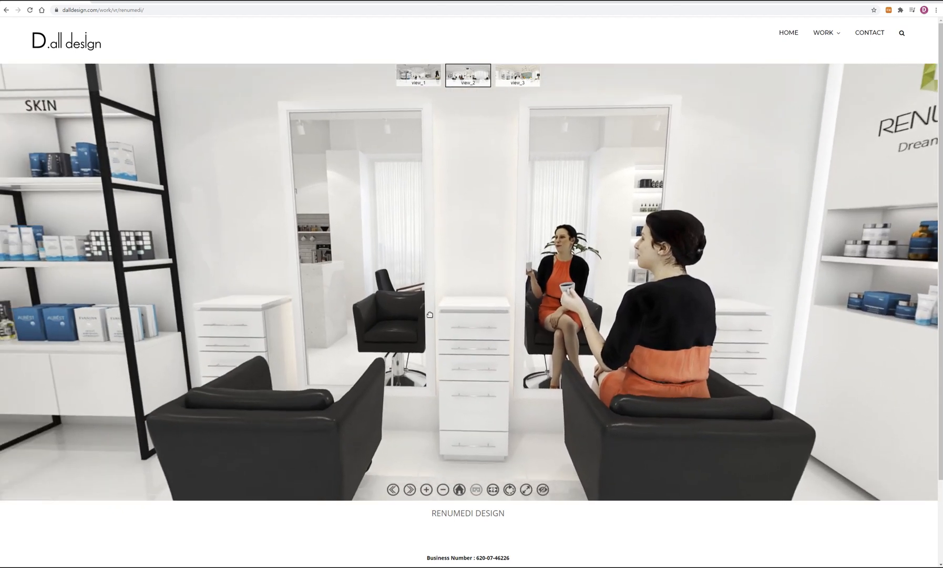
Step: Look around the view_2 panorama from the entrance and reception past the curtained window to the aisle by the lounge
drag(230, 287, 627, 334)
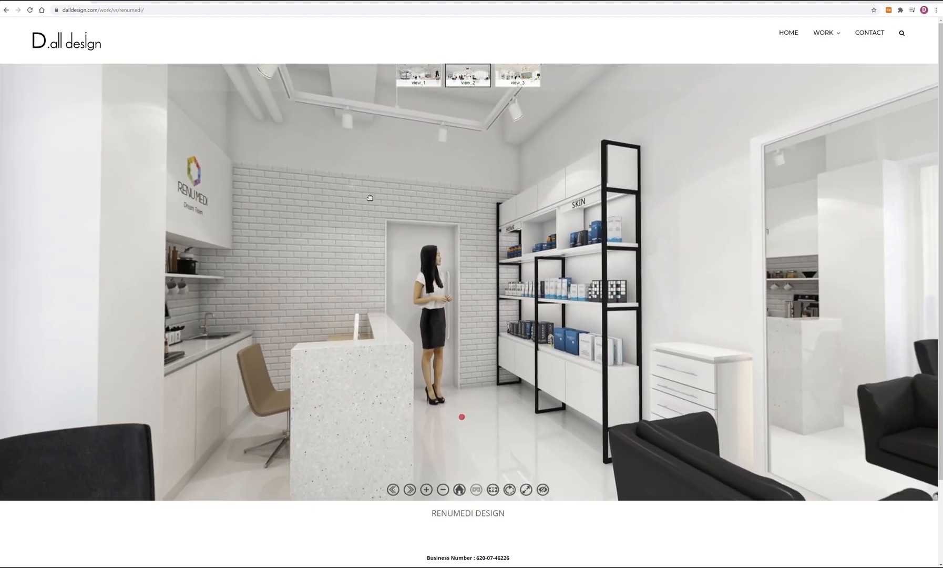
drag(261, 308, 473, 387)
drag(184, 323, 510, 312)
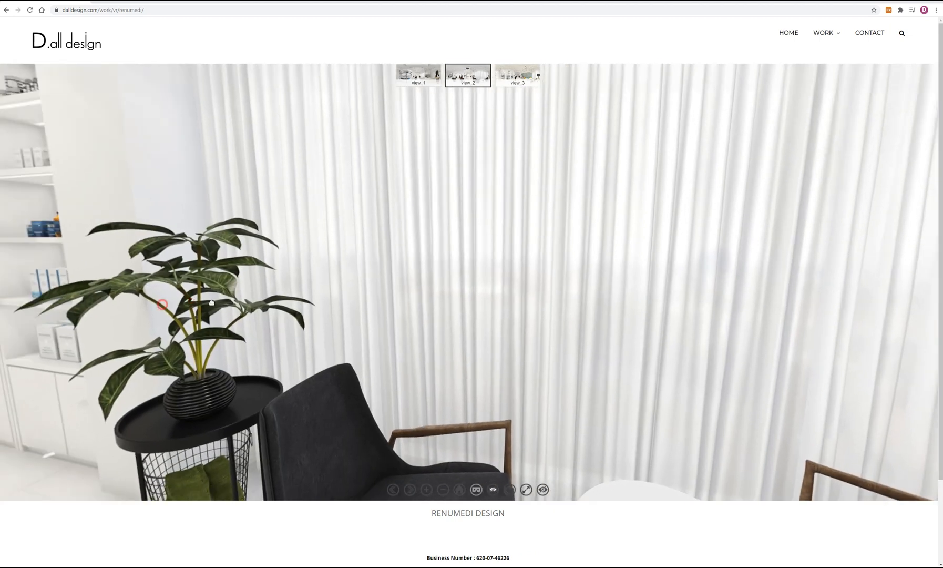
drag(183, 361, 424, 318)
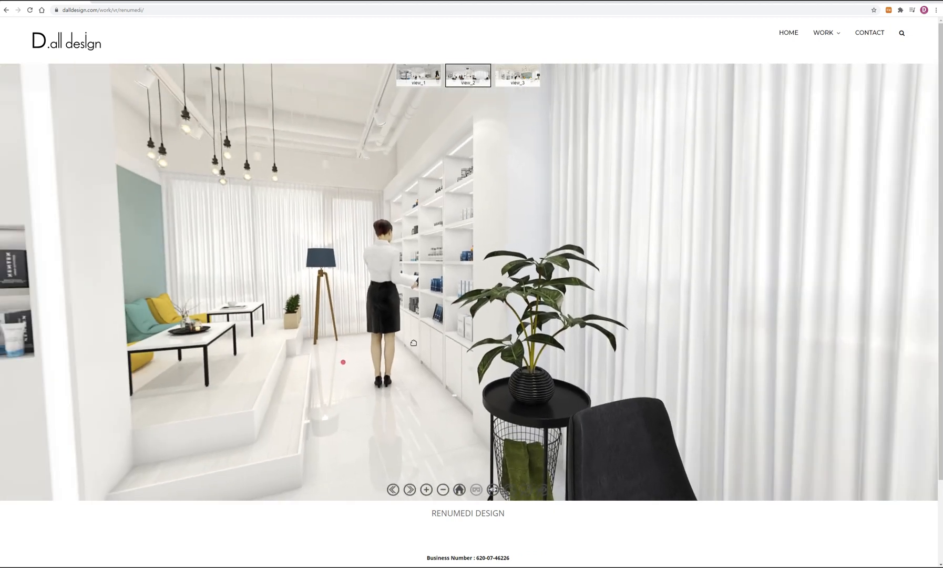
drag(326, 371, 376, 365)
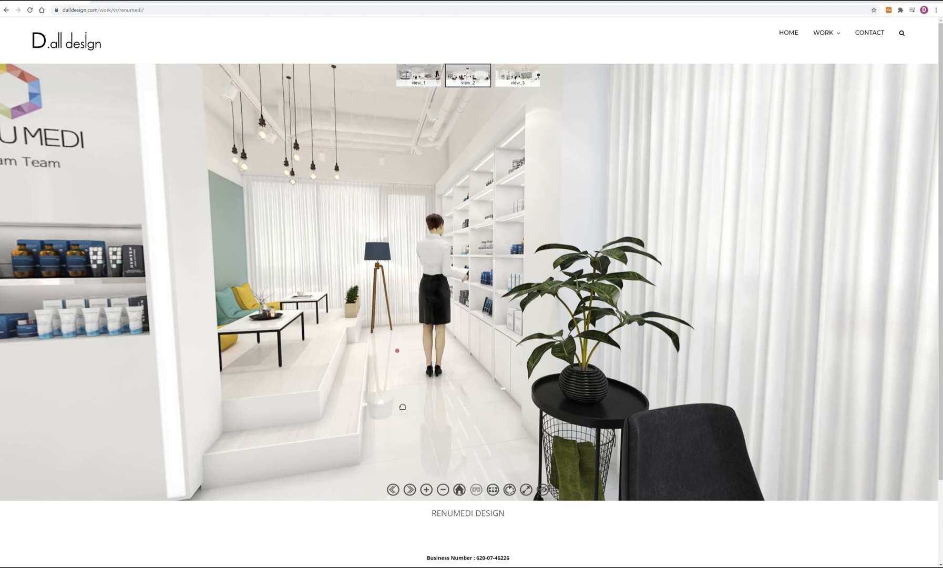
Step: Go to the view_3 panorama through its floor hotspot and examine the built-in product display shelves along the wall
click(398, 352)
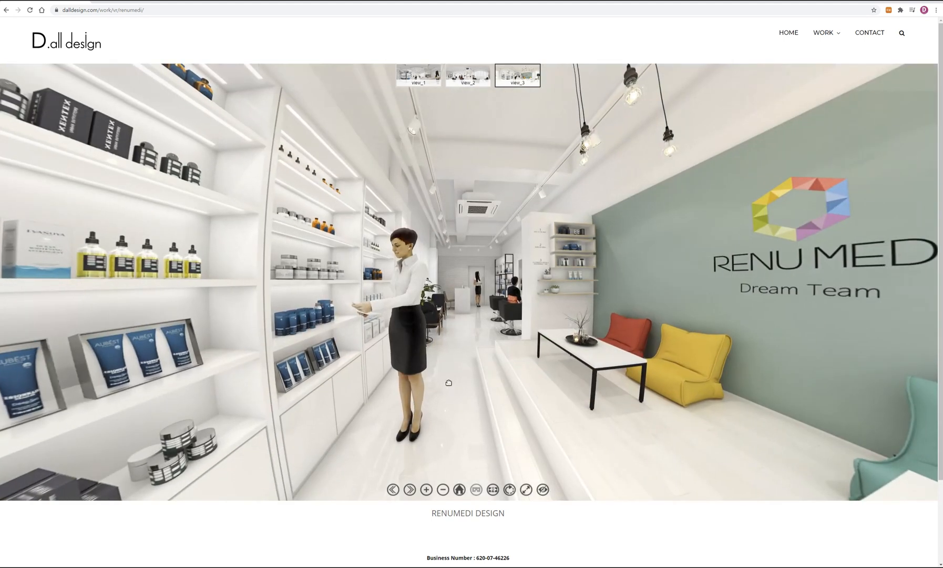
drag(264, 301, 579, 326)
scroll(579, 326, down, 3)
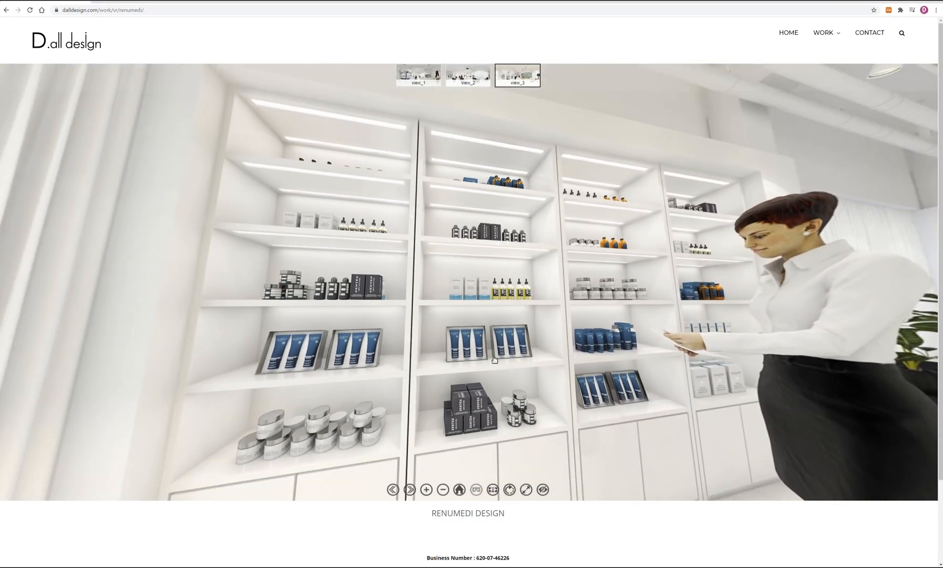
scroll(294, 226, up, 3)
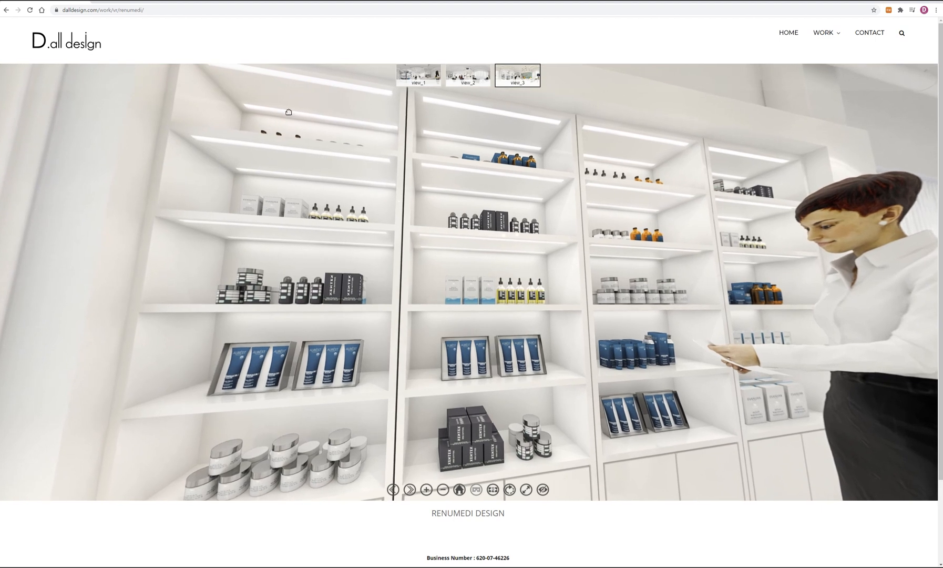
drag(517, 187, 435, 172)
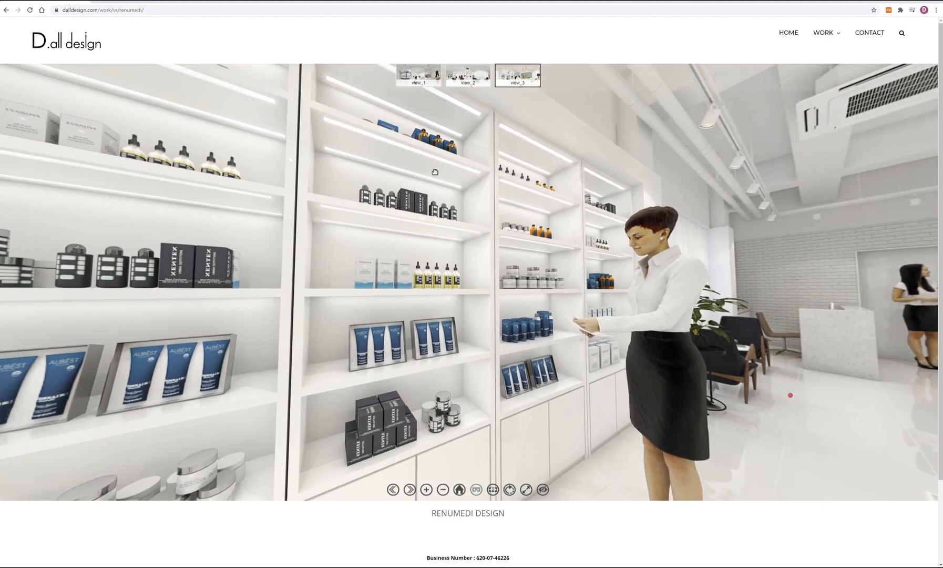
Step: Examine the raised lounge platform with its tables, cushions and planters, and the floor lamp in view_3
drag(811, 322, 308, 248)
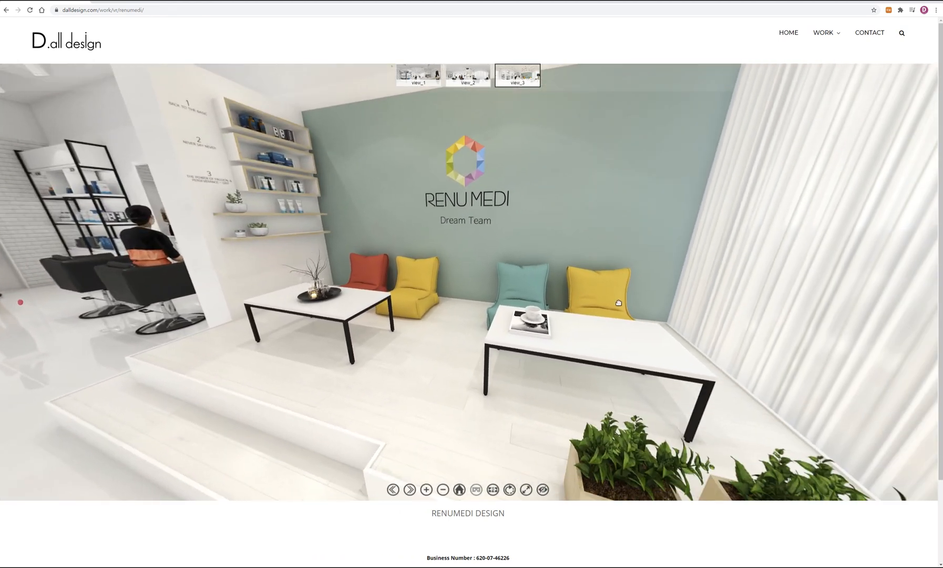
drag(752, 370, 691, 247)
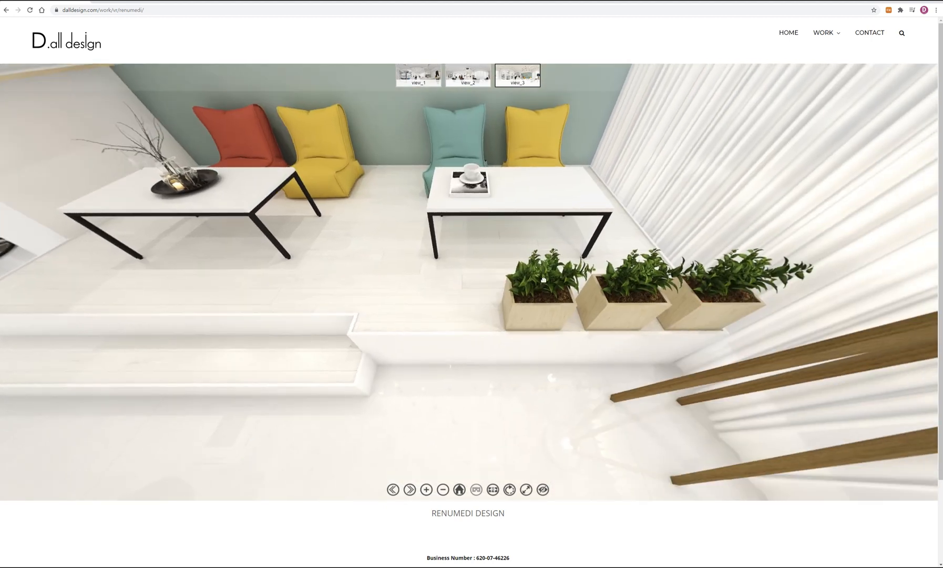
drag(738, 302, 582, 342)
drag(592, 195, 523, 293)
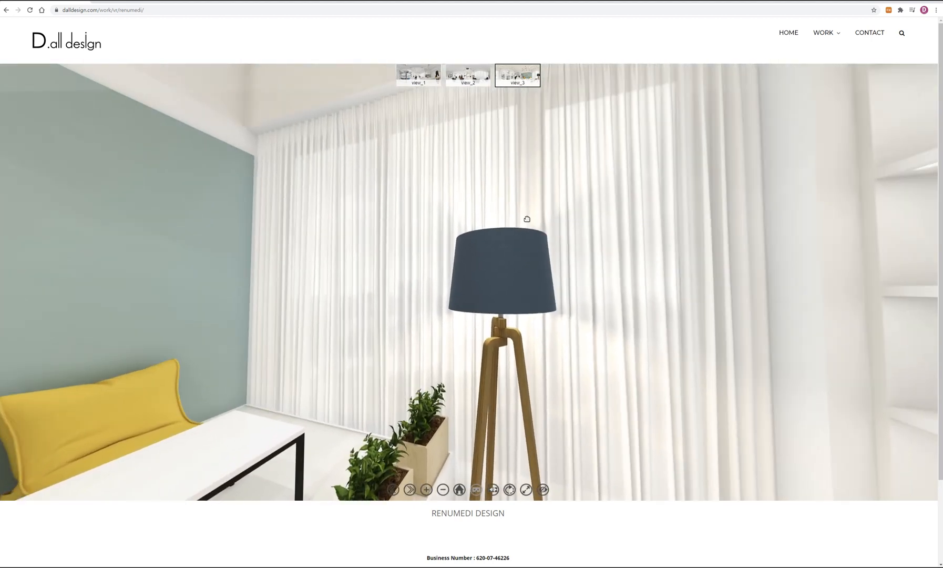
Step: Examine the pendant lights and ceiling above the lounge and the green logo wall in view_3
drag(520, 151, 499, 396)
drag(393, 232, 580, 242)
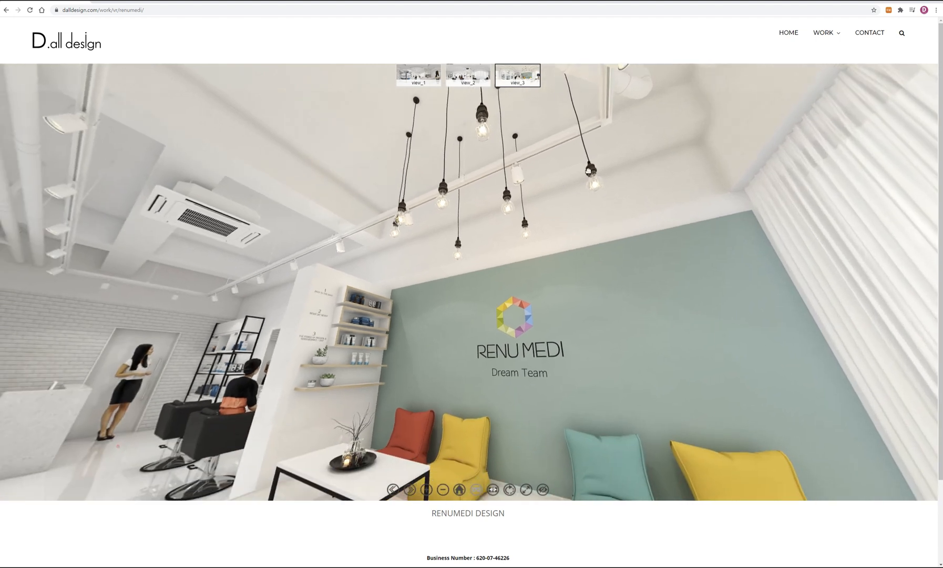
drag(627, 220, 649, 207)
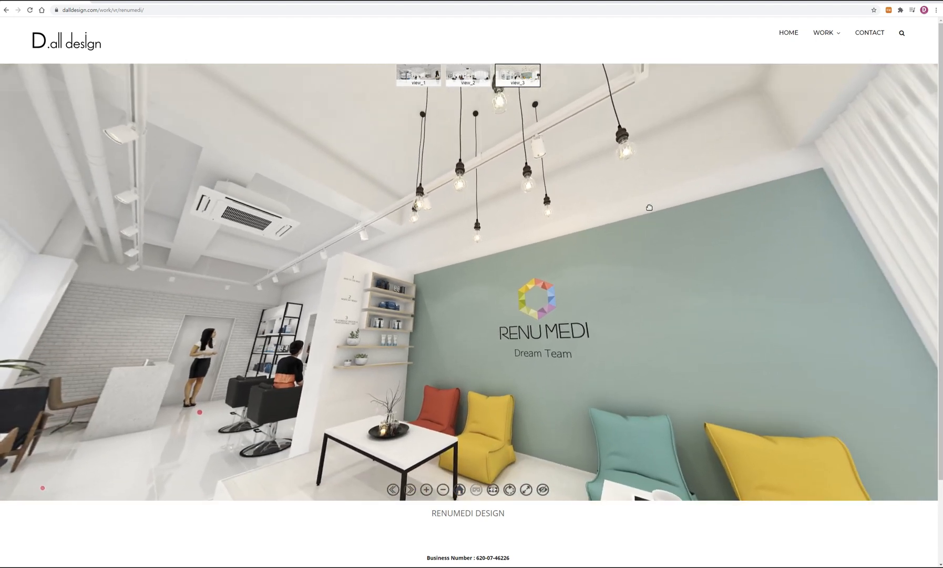
drag(416, 293, 568, 226)
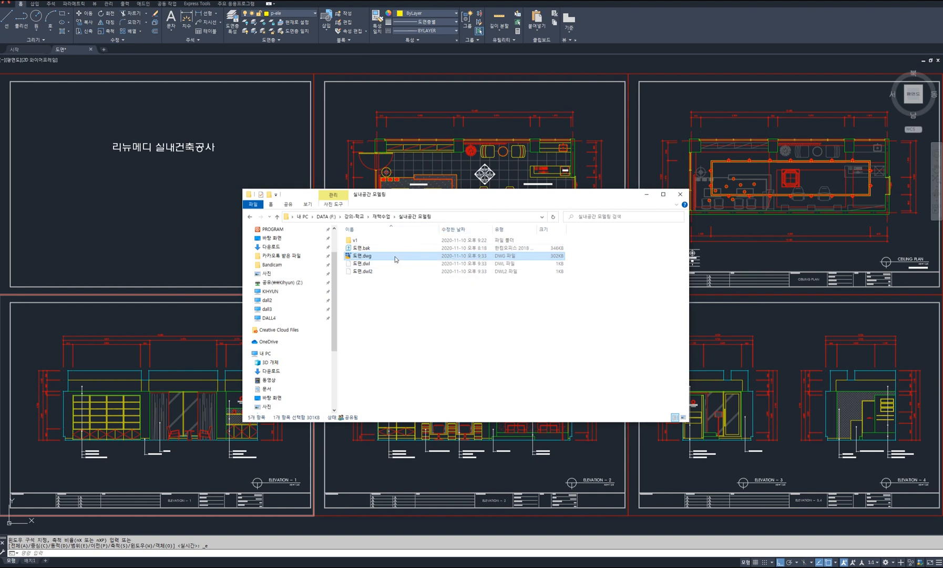
Step: Save a copy of the drawing under the file name 3d
drag(467, 196, 0, 293)
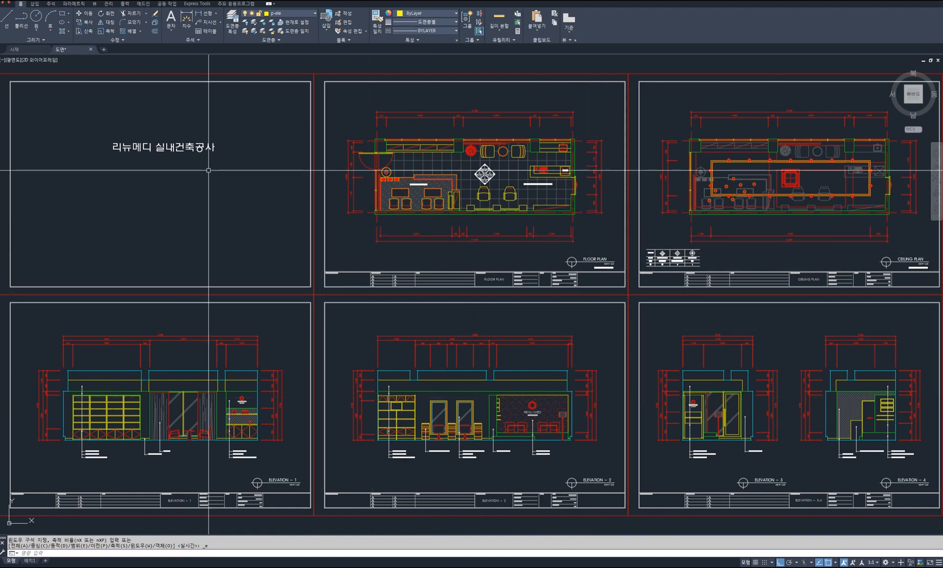
click(8, 7)
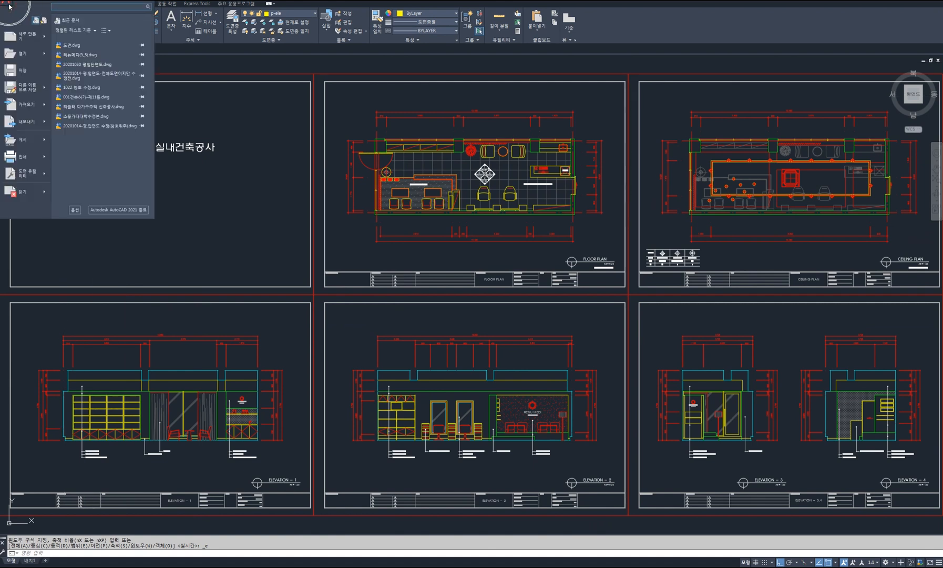
mouse_move(33, 88)
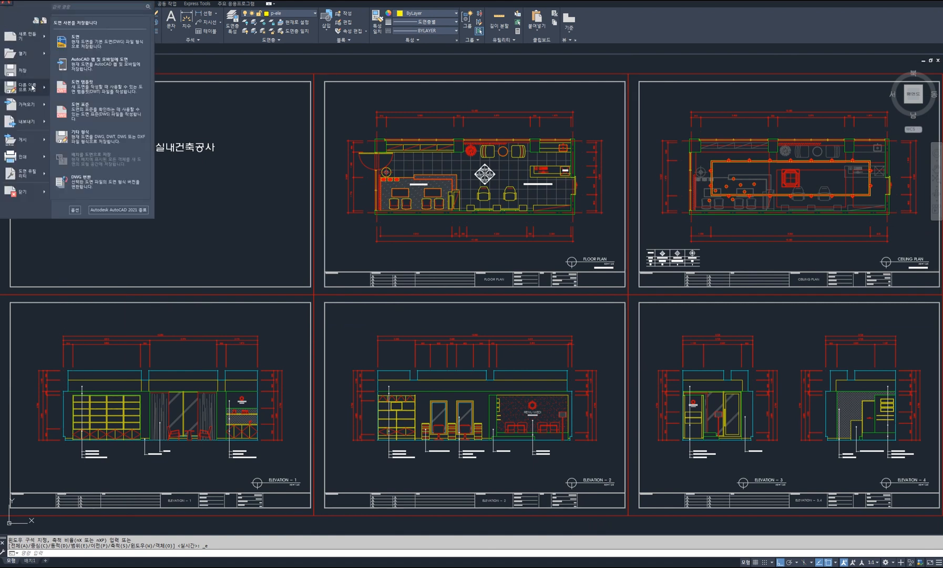
click(33, 88)
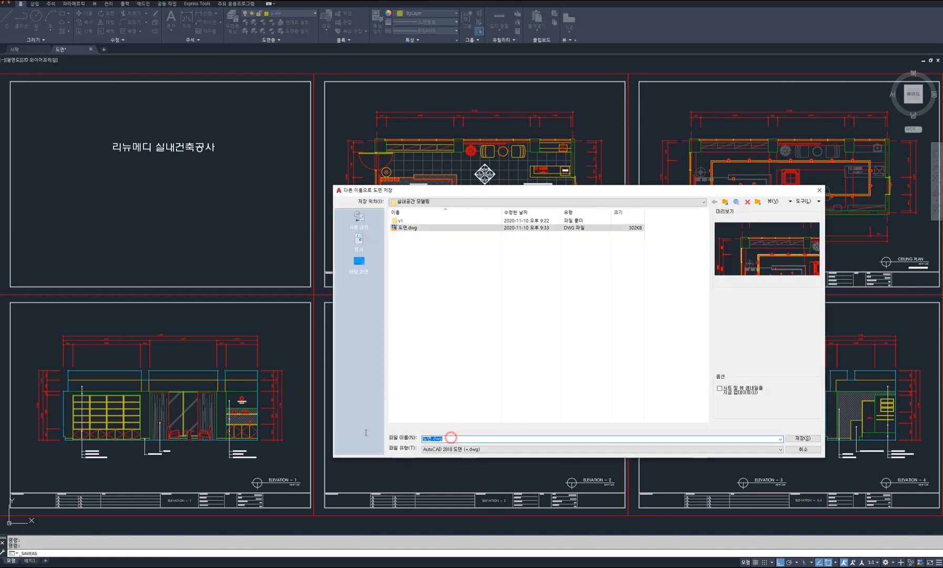
text(3d)
click(802, 439)
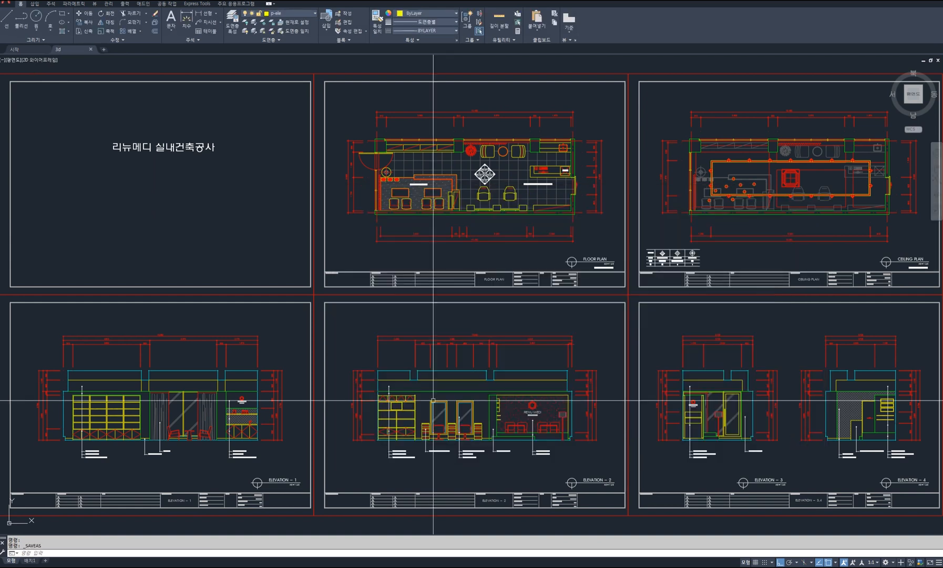
Step: Delete the cover sheet's title text and frame
middle_drag(230, 227, 368, 284)
click(404, 266)
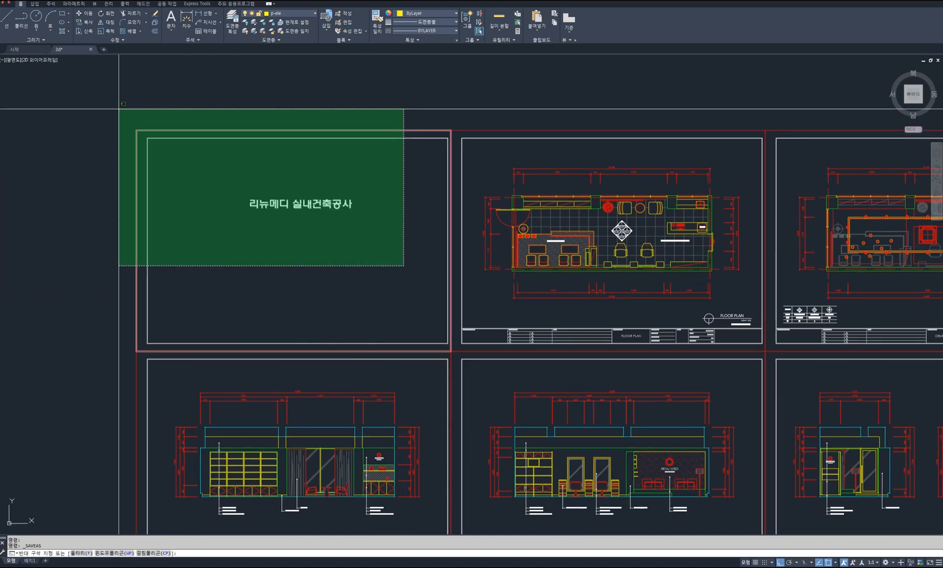
click(148, 143)
key(Delete)
Step: Delete the floor plan's sheet frame and title block, along with the dimensions below the plan
middle_drag(438, 311, 273, 284)
scroll(498, 316, up, 3)
middle_drag(498, 315, 705, 345)
click(726, 340)
click(286, 279)
key(Delete)
middle_drag(714, 340, 706, 375)
click(751, 349)
click(353, 284)
key(Delete)
Step: Delete the dimensions to the right of and above the floor plan
scroll(702, 299, up, 2)
middle_drag(762, 281, 711, 367)
click(706, 350)
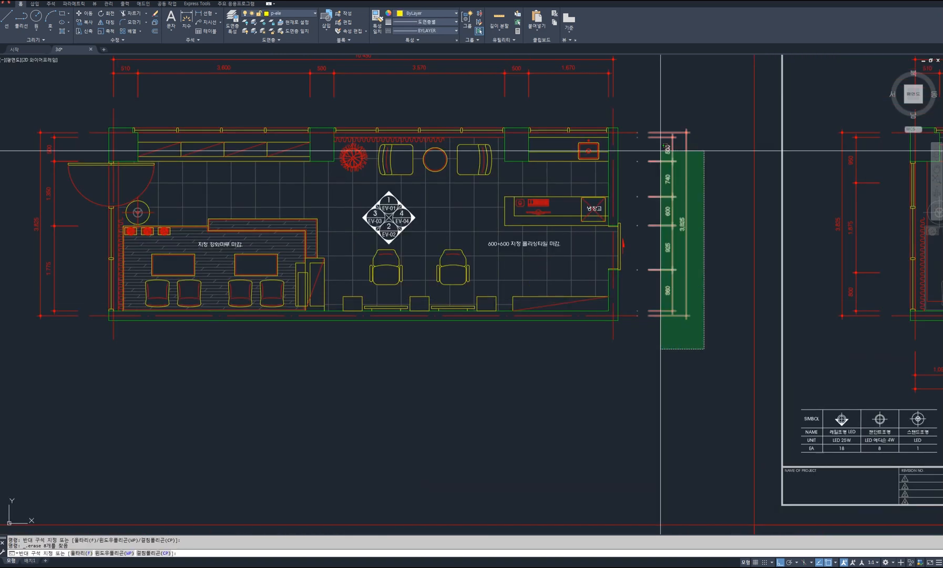
click(632, 114)
key(Delete)
middle_drag(655, 153, 735, 251)
click(830, 204)
click(123, 133)
key(Delete)
Step: Delete the dimensions and leftover centerlines on the floor plan's left side
click(149, 430)
click(103, 273)
key(Delete)
click(162, 248)
click(143, 232)
key(Delete)
Step: Delete the floor tile hatch, the elevation marker and the plant beside the armchairs from the floor plan
middle_drag(446, 312, 448, 310)
scroll(494, 305, up, 2)
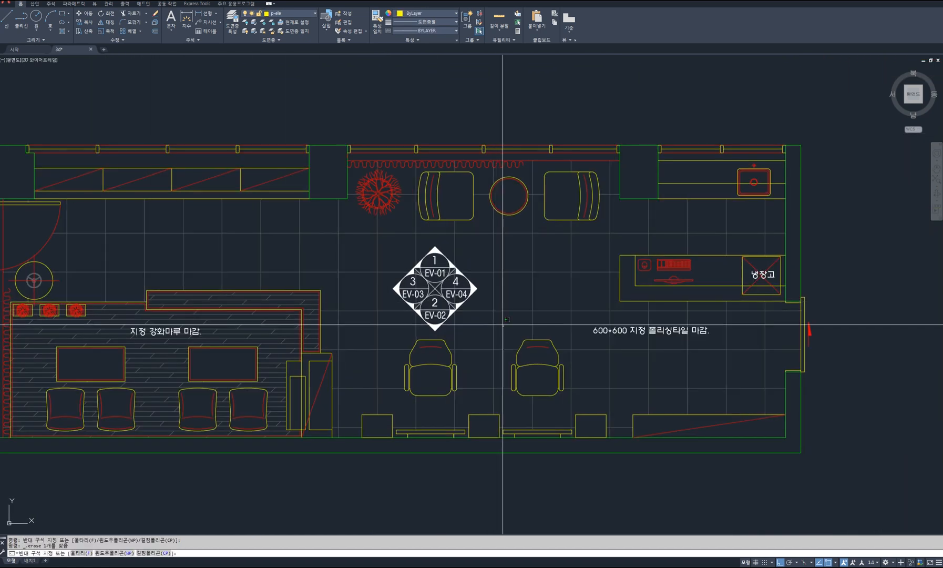
click(490, 305)
key(Delete)
click(480, 322)
click(384, 253)
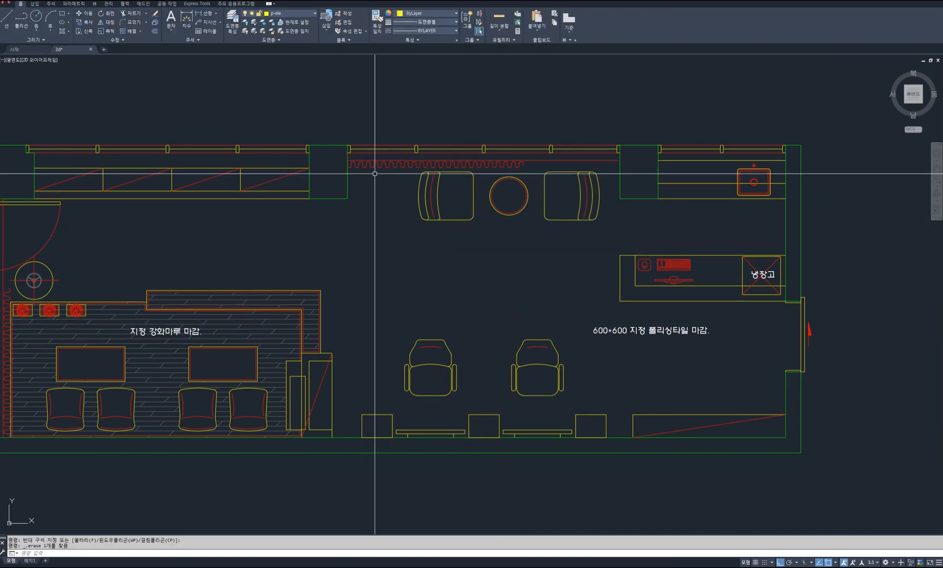
Step: Delete the wavy curtain symbol along the floor plan's upper window behind the armchairs
middle_drag(483, 163, 592, 218)
scroll(591, 217, up, 2)
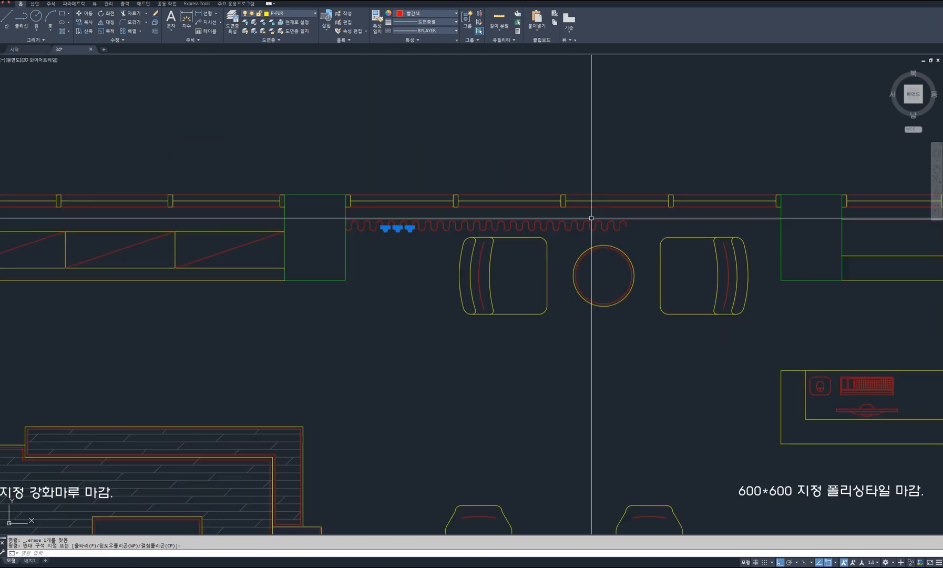
click(397, 259)
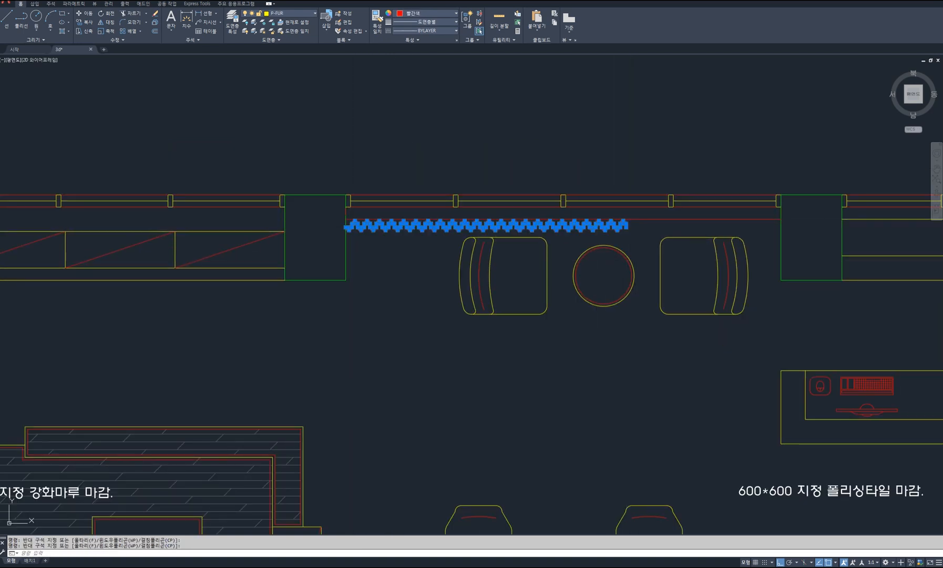
scroll(451, 402, down, 5)
Step: Delete the lounge's wood floor hatch, its finish label and the plants in the three planter boxes
scroll(606, 288, up, 6)
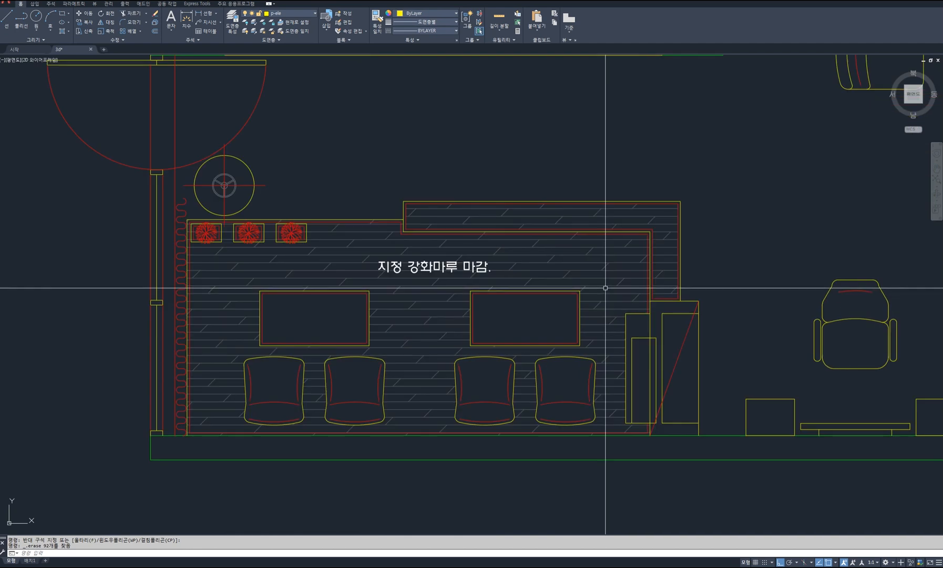
click(606, 279)
key(Delete)
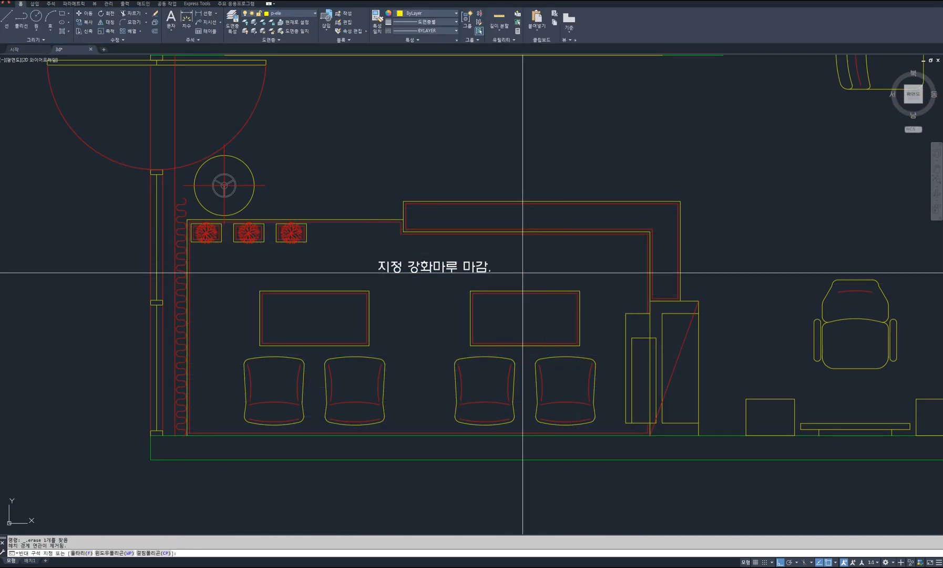
scroll(414, 225, up, 3)
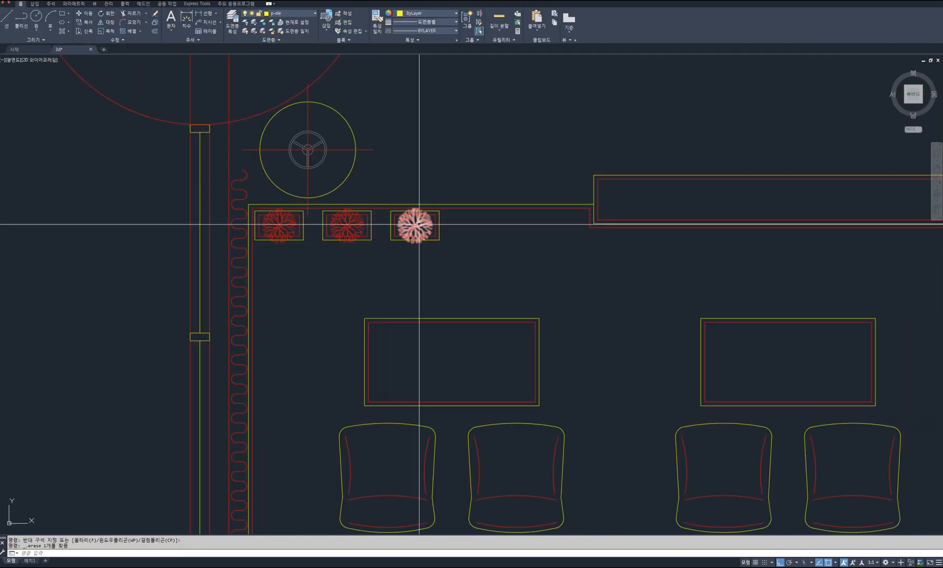
key(Delete)
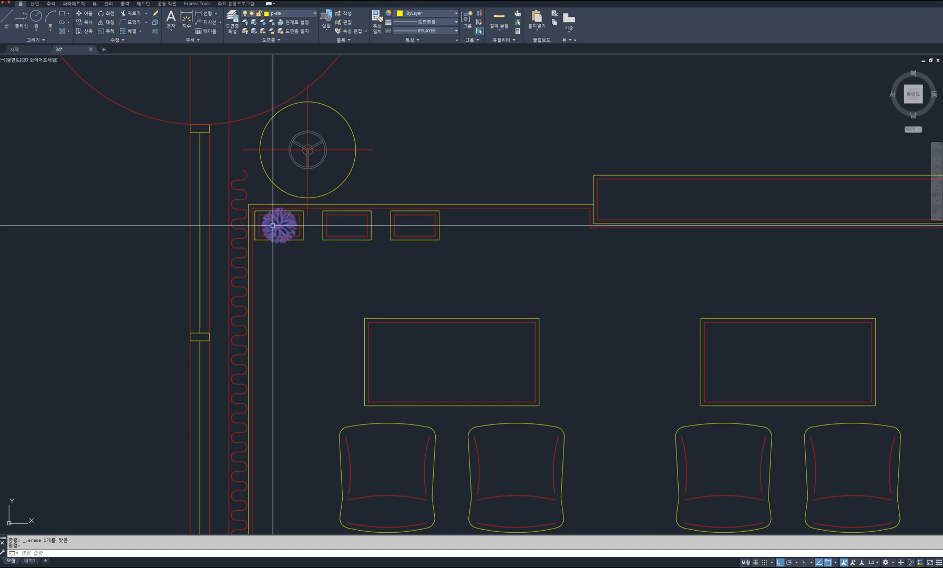
Step: Delete the wavy curtain symbol along the window at the left side of the lounge
middle_drag(253, 519, 492, 458)
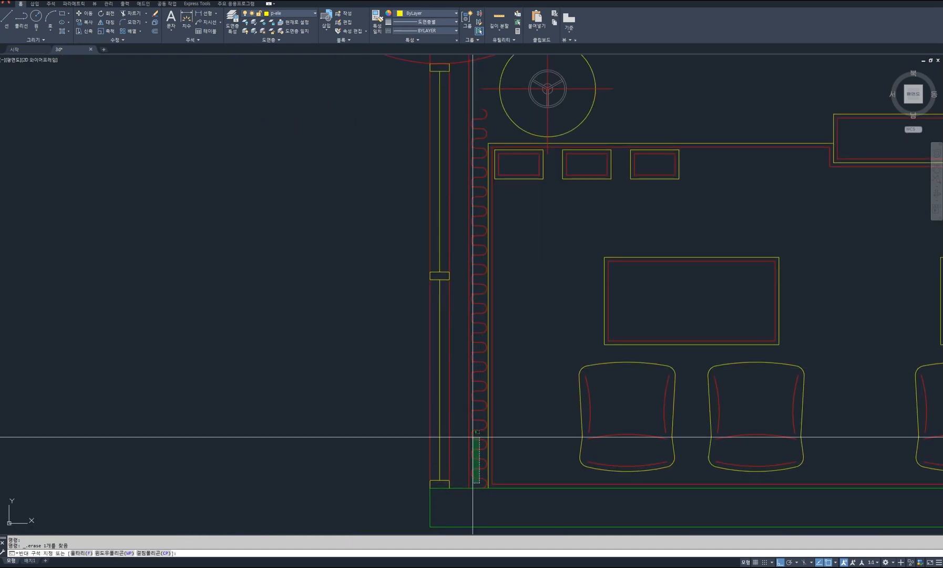
click(472, 112)
key(Delete)
click(460, 104)
click(490, 186)
click(505, 493)
key(Delete)
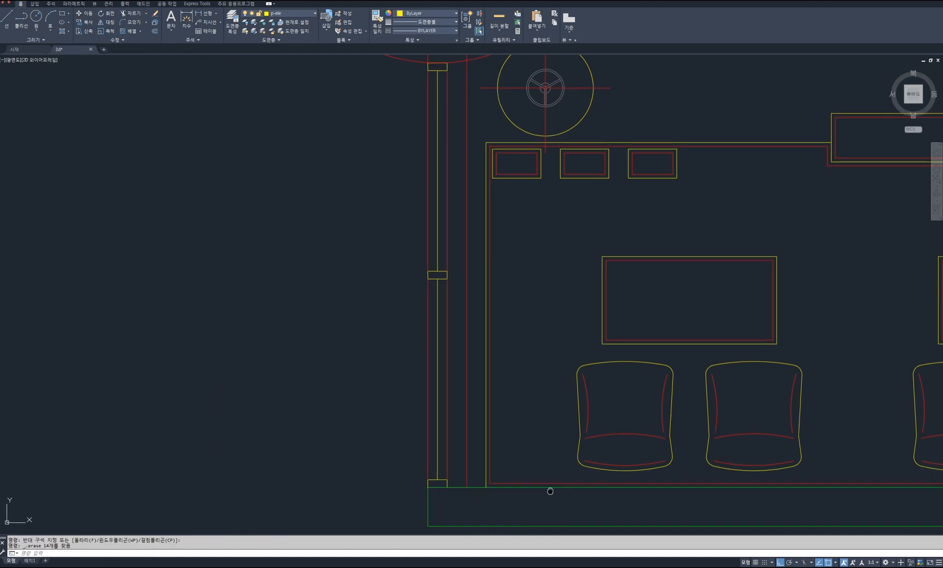
Step: Delete the 600*600 tile finish label and the refrigerator symbol with its text at the reception desk
scroll(386, 435, down, 4)
scroll(581, 427, up, 3)
scroll(428, 419, down, 3)
middle_drag(768, 402, 432, 368)
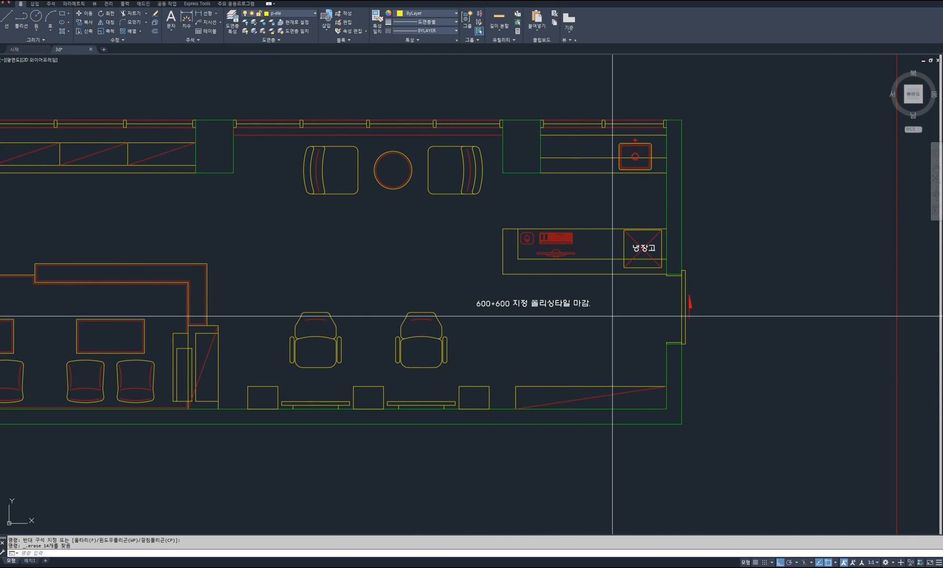
key(Delete)
scroll(631, 253, up, 2)
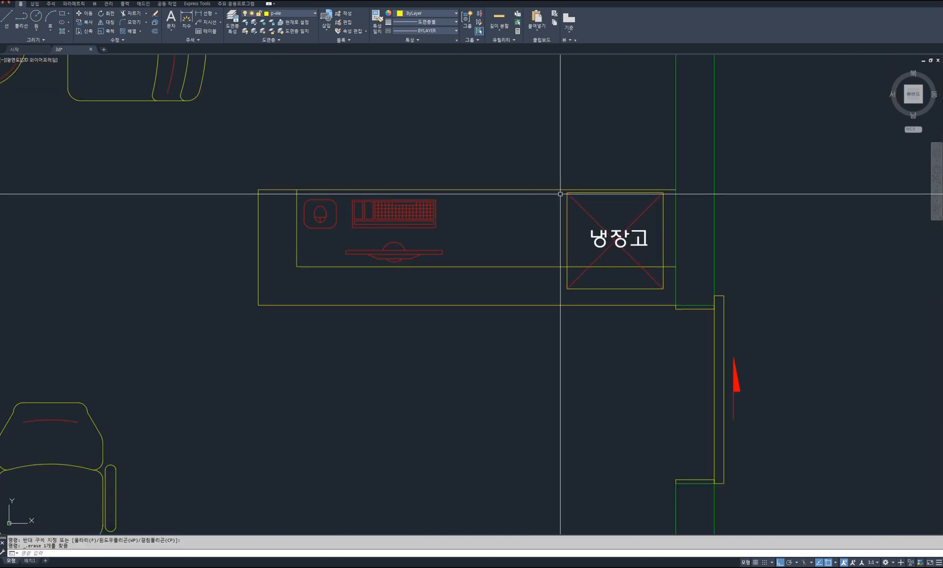
click(669, 295)
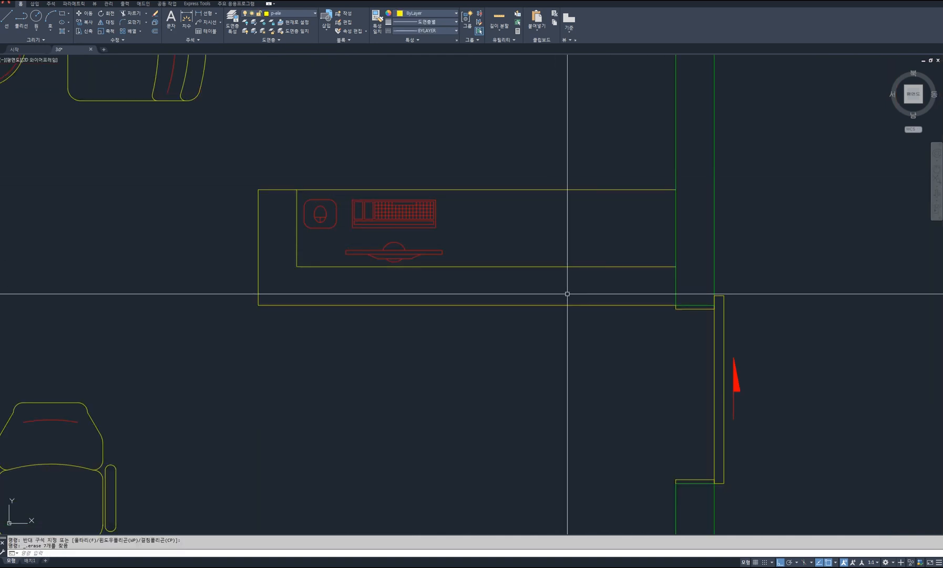
Step: Delete the ceiling plan's sheet frame, title block and lighting legend
scroll(584, 339, down, 2)
middle_drag(516, 412, 537, 362)
scroll(537, 363, down, 2)
mouse_move(802, 445)
middle_down()
mouse_move(499, 387)
mouse_move(430, 351)
middle_up()
click(788, 391)
click(250, 323)
key(Delete)
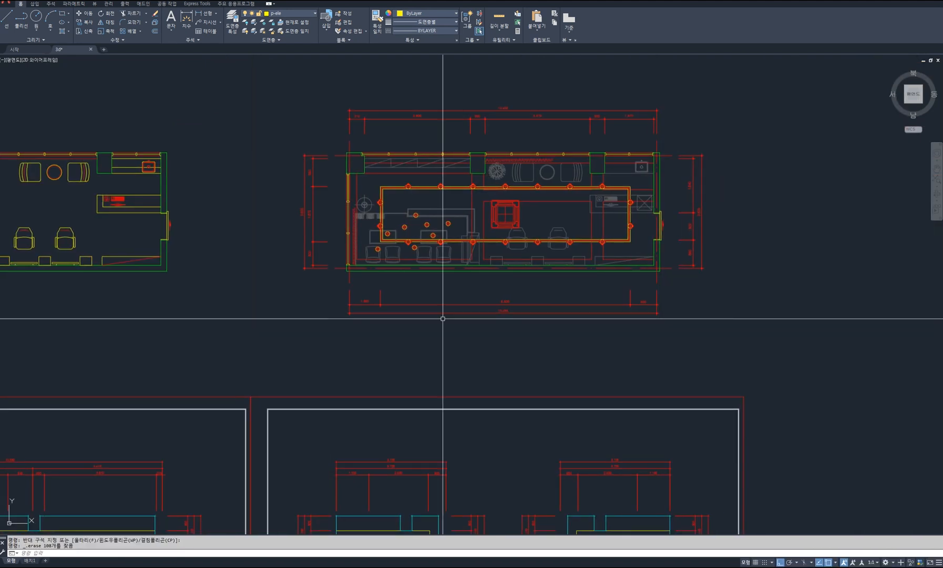
Step: Delete the dimensions below and to the left of the ceiling plan
middle_drag(758, 336, 787, 362)
click(787, 364)
click(377, 316)
key(Delete)
scroll(370, 307, up, 2)
click(372, 306)
click(293, 100)
key(Delete)
click(392, 302)
click(364, 301)
key(Delete)
Step: Delete the dimensions to the right of and above the ceiling plan
middle_drag(712, 299, 497, 360)
click(845, 401)
click(688, 138)
key(Delete)
click(711, 153)
click(136, 74)
key(Delete)
Step: Delete the wavy curtain symbol along the ceiling plan's upper window
middle_drag(570, 337, 616, 334)
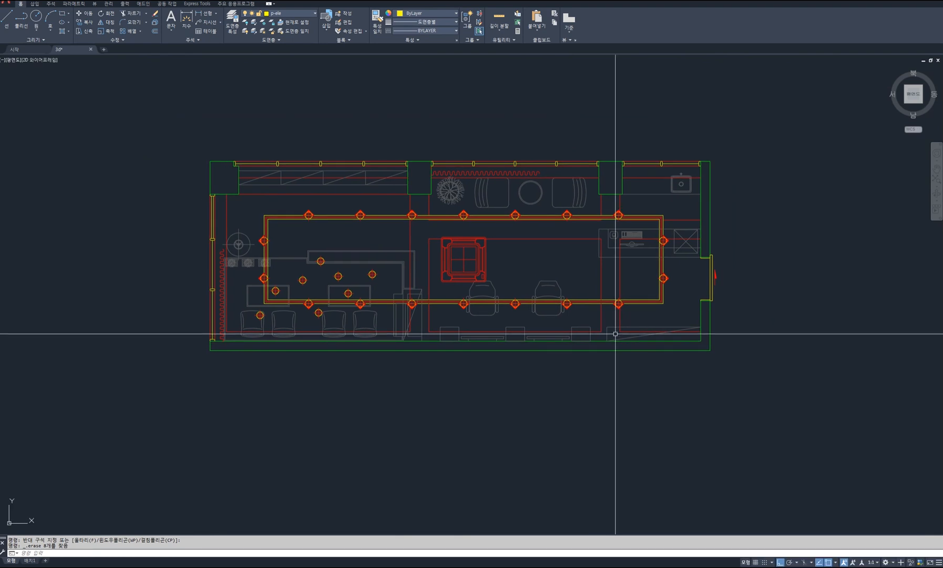
scroll(607, 235, up, 3)
click(609, 345)
click(580, 328)
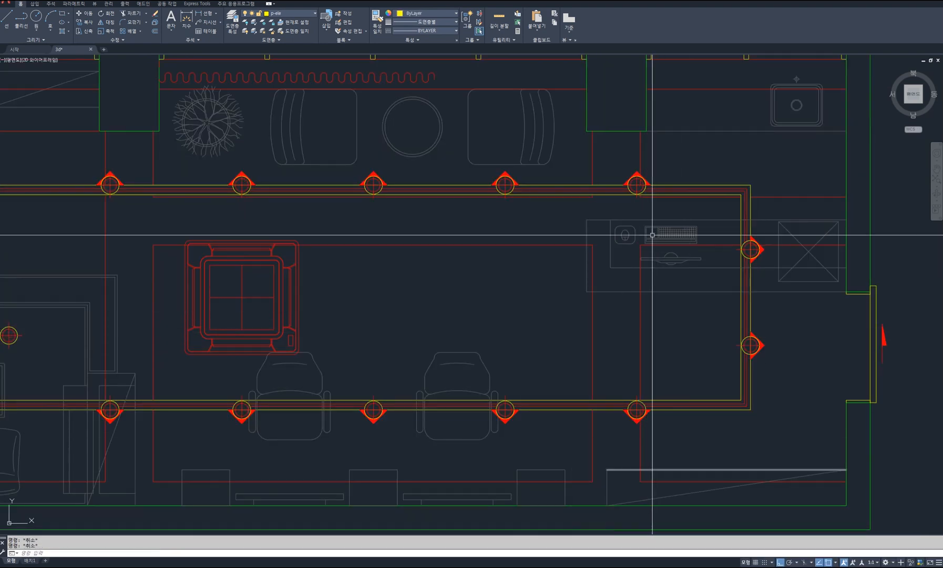
middle_drag(312, 218, 553, 326)
click(684, 173)
click(398, 179)
key(Delete)
Step: Delete the gray plant, armchair and round table outlines below the ceiling plan's upper window
click(392, 177)
click(395, 179)
click(464, 242)
click(447, 224)
middle_drag(544, 275, 521, 280)
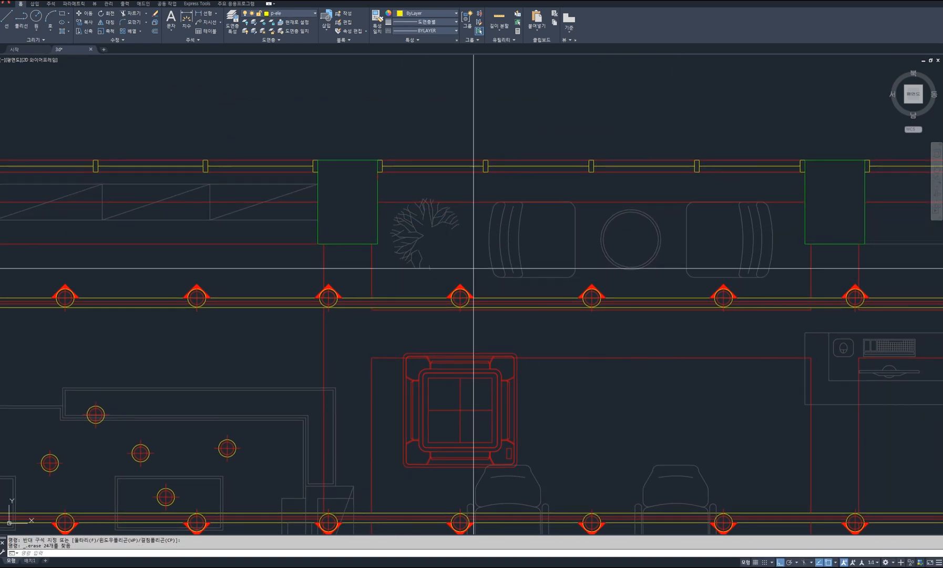
click(396, 208)
key(Delete)
click(476, 202)
click(419, 191)
click(749, 233)
key(Delete)
Step: Delete the gray display shelf outlines along the upper-left wall of the ceiling plan
scroll(260, 277, down, 2)
middle_drag(259, 276, 507, 289)
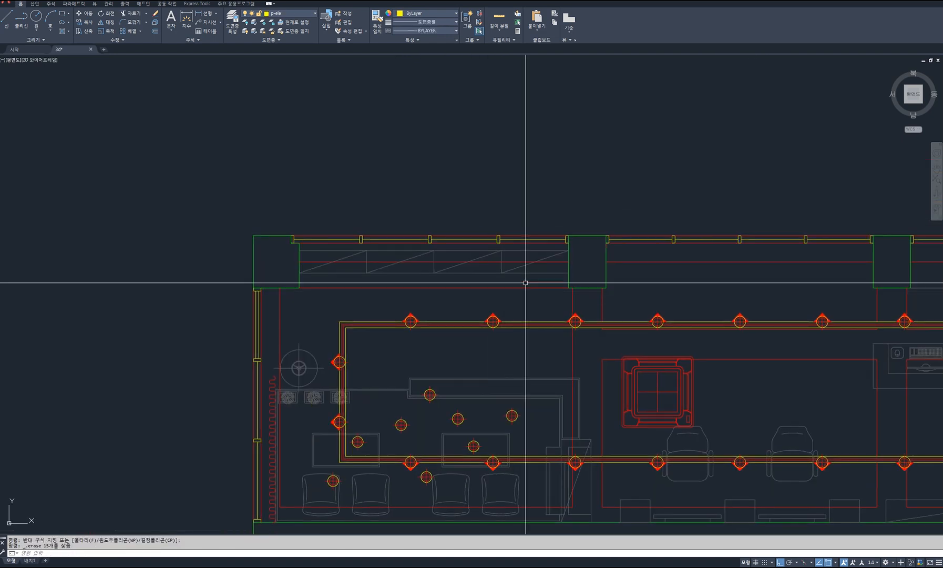
click(307, 264)
key(Delete)
click(484, 250)
Step: Delete the gray floor lamp and planter outlines at the lounge corner of the ceiling plan
scroll(424, 257, down, 3)
mouse_move(447, 290)
middle_down()
mouse_move(585, 323)
mouse_move(697, 280)
middle_up()
scroll(573, 311, up, 6)
click(600, 312)
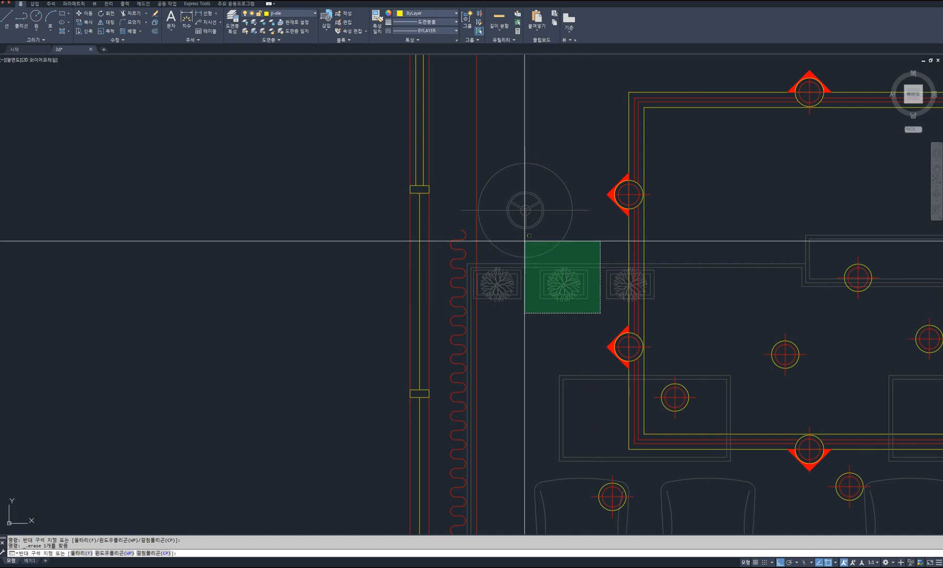
click(494, 153)
key(Delete)
scroll(618, 308, down, 2)
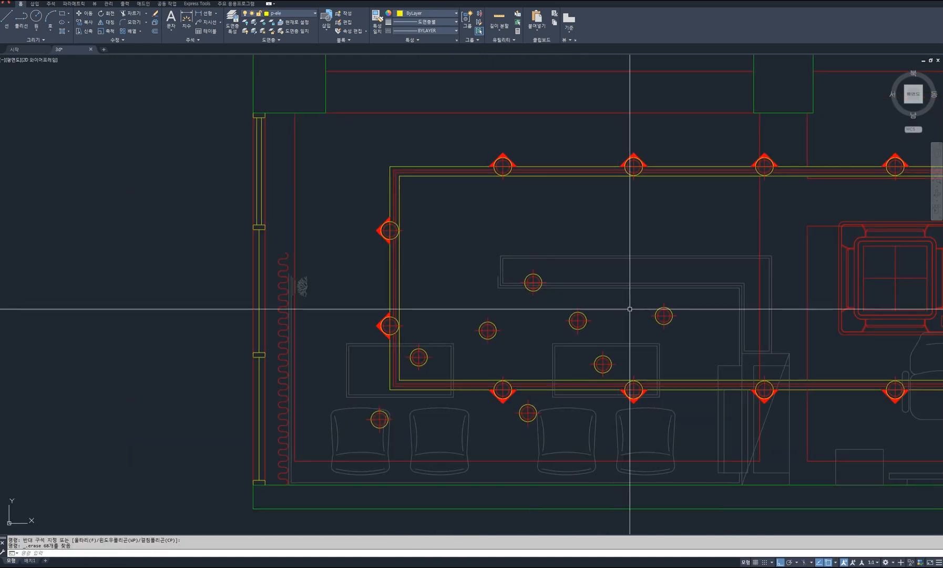
Step: Delete the gray L-shaped bench outline around the lounge in the ceiling plan
click(507, 293)
click(493, 262)
key(Delete)
middle_drag(780, 352, 713, 298)
click(723, 290)
click(700, 204)
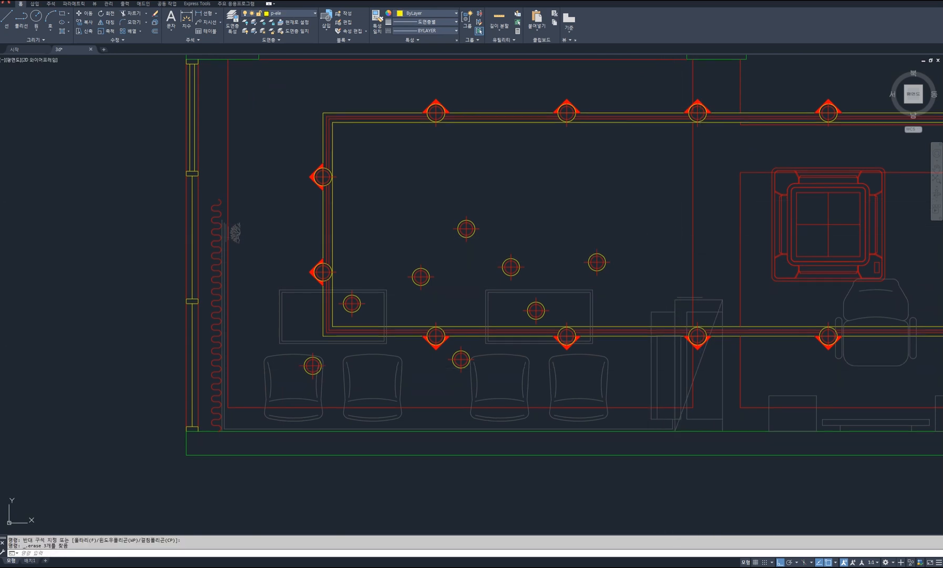
Step: Delete the gray cabinet outlines at the right end of the lounge in the ceiling plan
scroll(719, 326, up, 2)
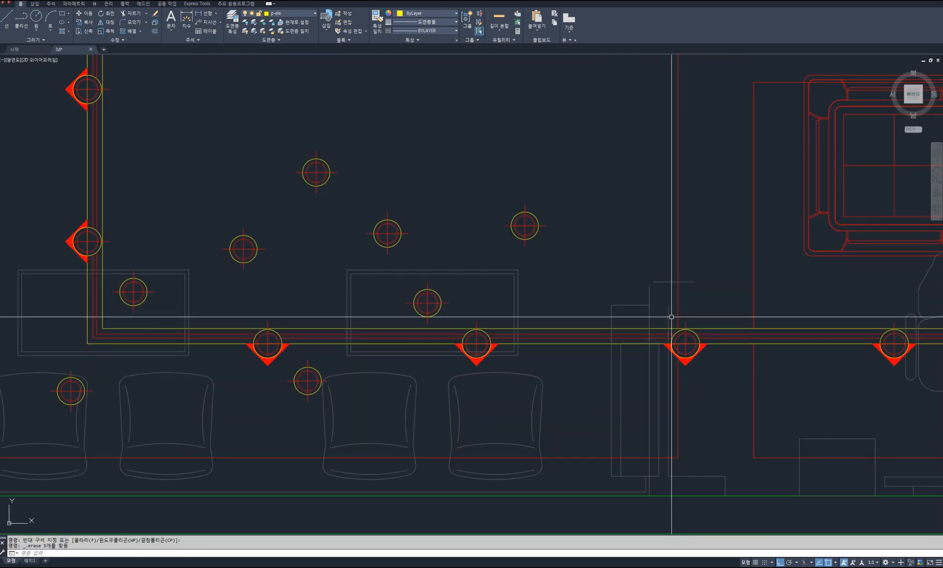
middle_drag(668, 413, 663, 360)
click(663, 360)
click(604, 348)
key(Delete)
mouse_move(650, 436)
middle_down()
mouse_move(645, 402)
mouse_move(451, 396)
middle_up()
click(622, 399)
click(615, 384)
key(Delete)
scroll(628, 425, down, 3)
scroll(622, 427, up, 2)
click(420, 350)
click(622, 417)
key(Delete)
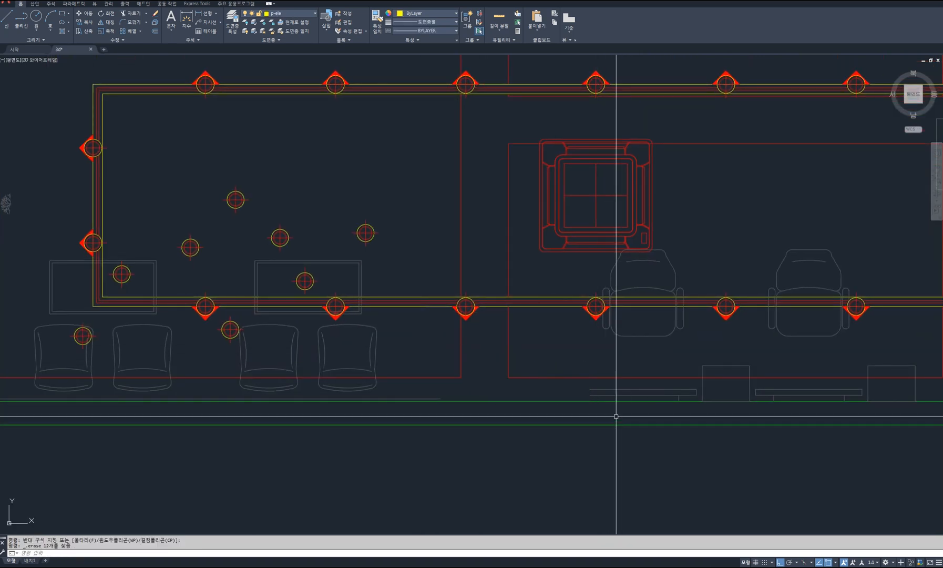
Step: Delete the gray mirror and side stand outlines along the lower wall of the ceiling plan
middle_drag(614, 417, 403, 400)
click(359, 335)
click(707, 389)
key(Delete)
middle_drag(750, 361, 409, 339)
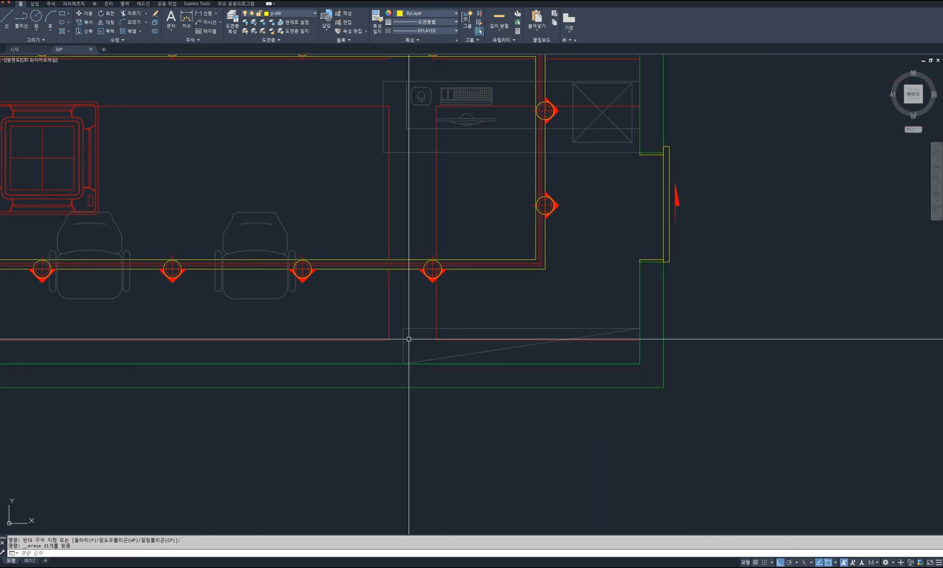
Step: Delete the gray outlines of the diagonal-marked cabinet and the sink and keyboard counter at the ceiling plan's right end
click(654, 373)
key(Delete)
mouse_move(411, 117)
middle_down()
mouse_move(488, 236)
mouse_move(507, 289)
middle_up()
click(516, 330)
click(493, 248)
key(Delete)
click(495, 247)
click(600, 303)
key(Delete)
Step: Delete the X-marked box, the rest of the counter and the gray outlines above it in the ceiling plan
click(493, 254)
click(467, 252)
click(662, 249)
click(731, 316)
key(Delete)
click(705, 177)
click(652, 140)
key(Delete)
click(649, 101)
click(723, 166)
key(Delete)
Step: Delete the gray outline of the right-hand styling chair along the lower lighting track of the ceiling plan
middle_drag(337, 276, 626, 274)
scroll(627, 273, down, 2)
middle_drag(285, 425, 464, 394)
middle_drag(663, 368, 447, 366)
scroll(615, 352, up, 4)
click(498, 221)
click(646, 385)
key(Delete)
Step: Delete the gray outline of the remaining styling chair below the ceiling air-conditioner unit
middle_drag(383, 388, 562, 387)
click(573, 394)
click(415, 354)
key(Delete)
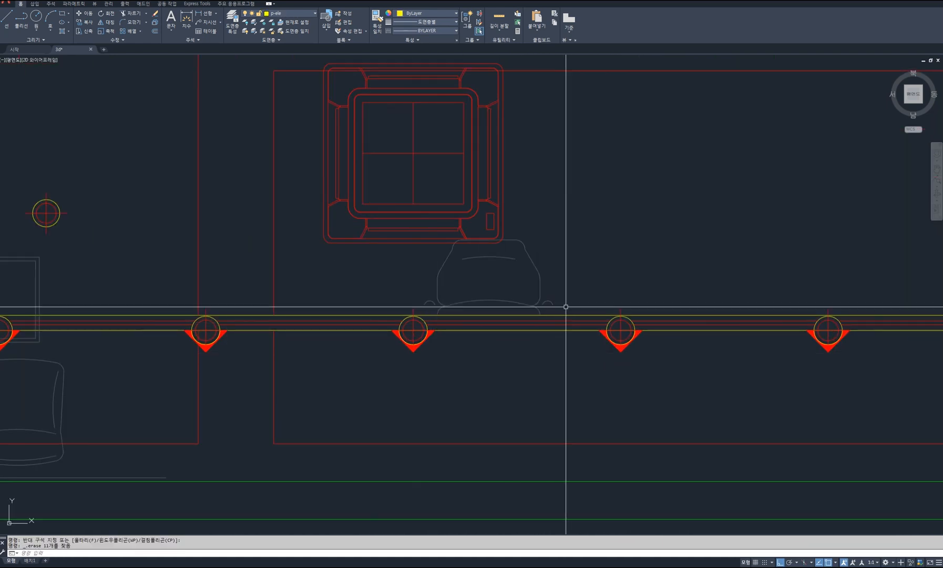
click(490, 288)
click(432, 263)
click(543, 233)
key(Delete)
Step: Delete the main gray outlines of the two chairs below the right-hand desk in the ceiling plan
scroll(469, 293, down, 4)
middle_drag(459, 278, 604, 311)
scroll(604, 315, up, 4)
click(643, 320)
click(450, 267)
key(Delete)
click(386, 310)
click(645, 385)
key(Delete)
Step: Delete the leftover gray chair segments below the right-hand desk in the ceiling plan
click(485, 339)
click(395, 307)
key(Delete)
scroll(416, 270, up, 4)
click(392, 247)
click(430, 324)
key(Delete)
Step: Delete the gray outline of the right chair below the left-hand desk in the ceiling plan
middle_drag(264, 370, 471, 340)
click(435, 364)
click(314, 299)
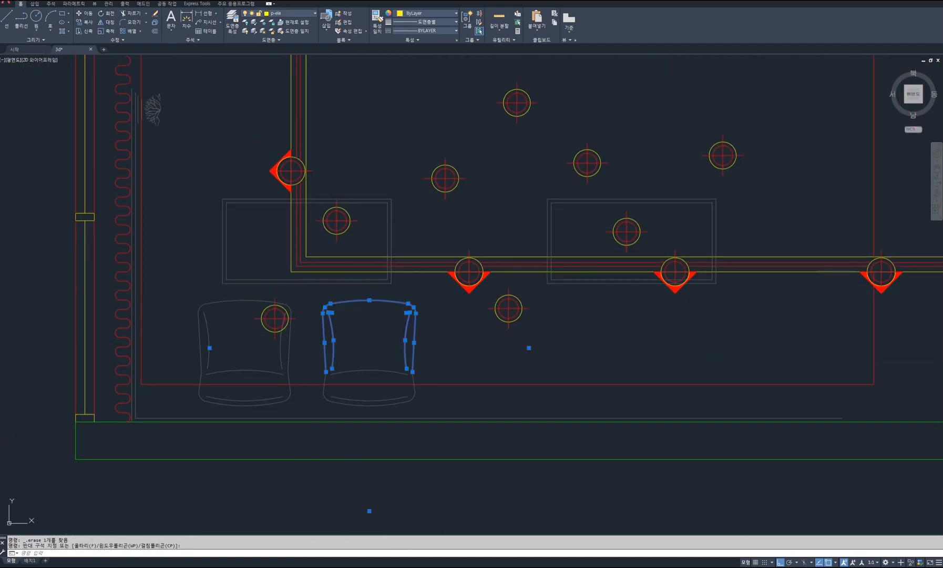
click(465, 415)
key(Delete)
Step: Delete the gray outline of the last chair near the lower-left corner of the ceiling plan
middle_drag(264, 390, 402, 388)
click(462, 408)
click(320, 382)
key(Delete)
click(316, 282)
click(390, 386)
key(Delete)
click(448, 376)
click(363, 346)
key(Delete)
click(379, 319)
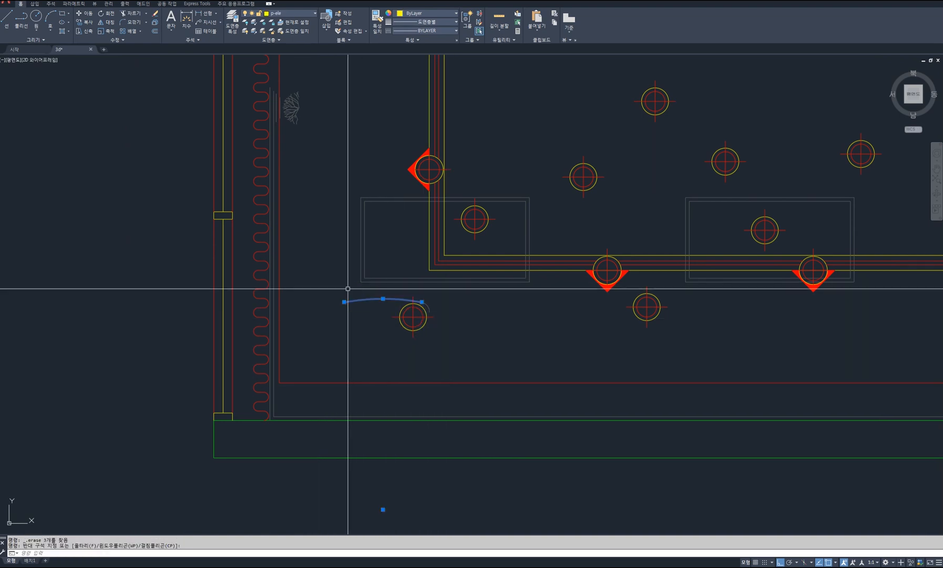
click(346, 289)
key(Delete)
Step: Delete the leftover chair arc and the gray double-lined desk in the lower-left corner of the ceiling plan
scroll(415, 303, up, 4)
click(437, 279)
click(488, 343)
click(415, 283)
click(467, 342)
key(Delete)
middle_drag(600, 362, 493, 399)
scroll(493, 398, down, 5)
scroll(520, 370, up, 5)
click(539, 376)
click(502, 362)
key(Delete)
click(276, 264)
click(242, 227)
key(Delete)
Step: Delete the gray plant symbol and the thin gray lines beside the left window's curtain in the ceiling plan
middle_drag(558, 287, 568, 362)
click(204, 221)
click(140, 148)
key(Delete)
middle_drag(111, 178, 259, 196)
scroll(259, 196, up, 2)
click(284, 232)
click(237, 139)
key(Delete)
Step: Delete the red wavy curtain line along the left window of the ceiling plan
scroll(307, 280, down, 4)
click(278, 179)
scroll(299, 372, down, 4)
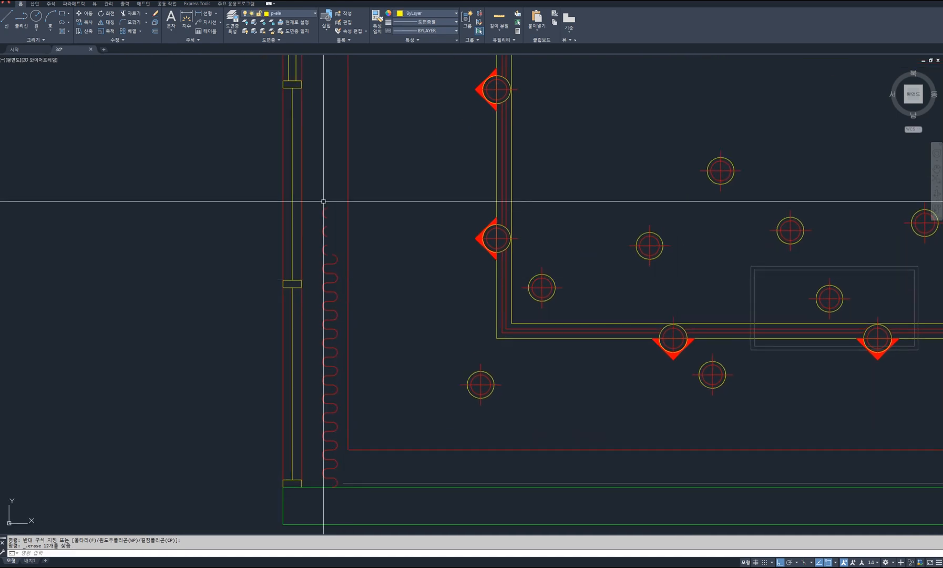
click(316, 196)
click(343, 495)
key(Delete)
scroll(343, 494, down, 4)
middle_drag(440, 489, 375, 441)
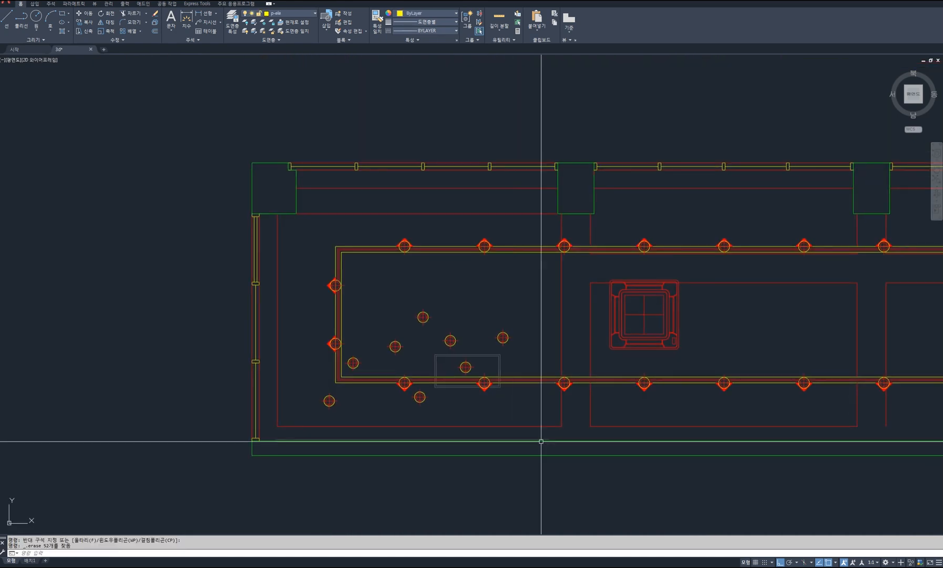
Step: Delete the remaining gray double-lined desk outline over the lower lighting track of the ceiling plan
scroll(546, 436, up, 3)
middle_drag(430, 307, 457, 365)
click(514, 298)
click(465, 275)
key(Delete)
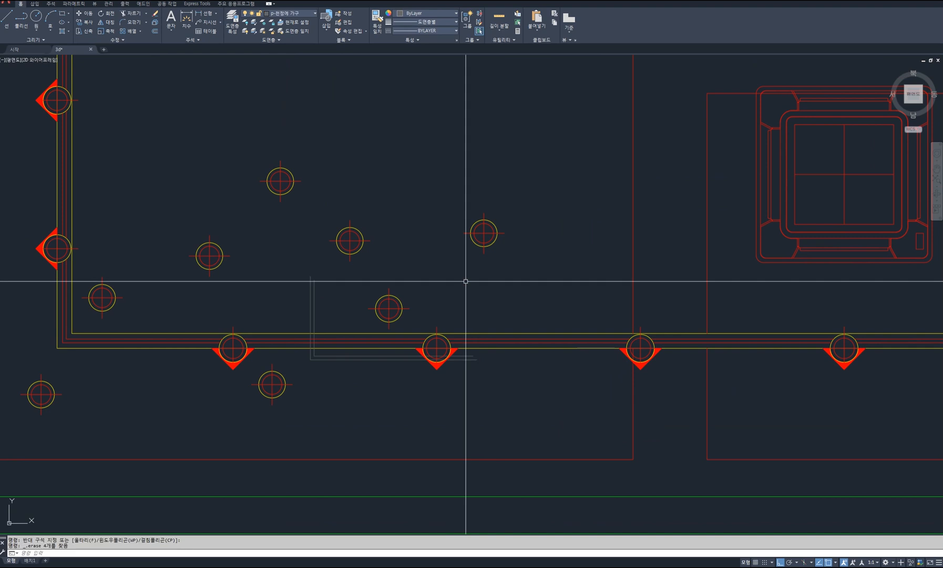
Step: Delete the red arrow symbol outside the opening in the ceiling plan's right wall
scroll(335, 369, down, 8)
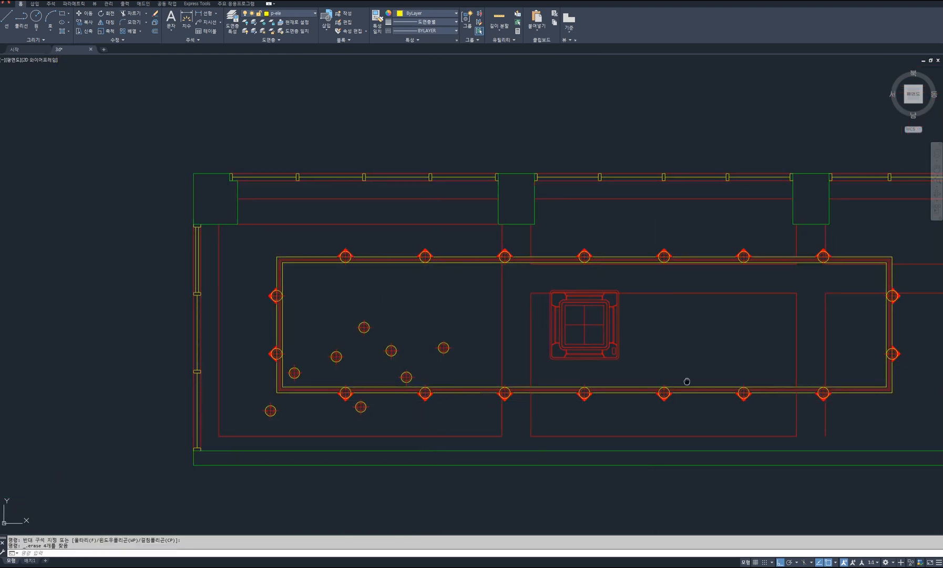
middle_drag(710, 412, 747, 371)
scroll(692, 265, up, 4)
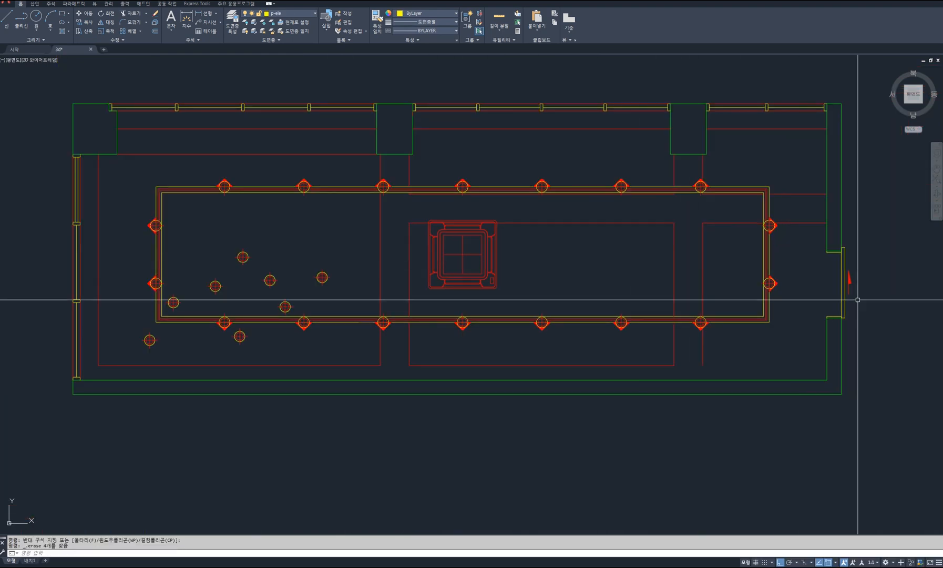
scroll(858, 300, up, 5)
click(826, 290)
click(789, 221)
key(Delete)
Step: Delete the sheet frame, title block, view title and material notes of the Elevation 1 drawing
scroll(655, 236, down, 5)
scroll(656, 236, down, 5)
middle_drag(339, 280, 455, 275)
scroll(462, 238, up, 5)
scroll(461, 247, down, 5)
middle_drag(437, 342, 549, 256)
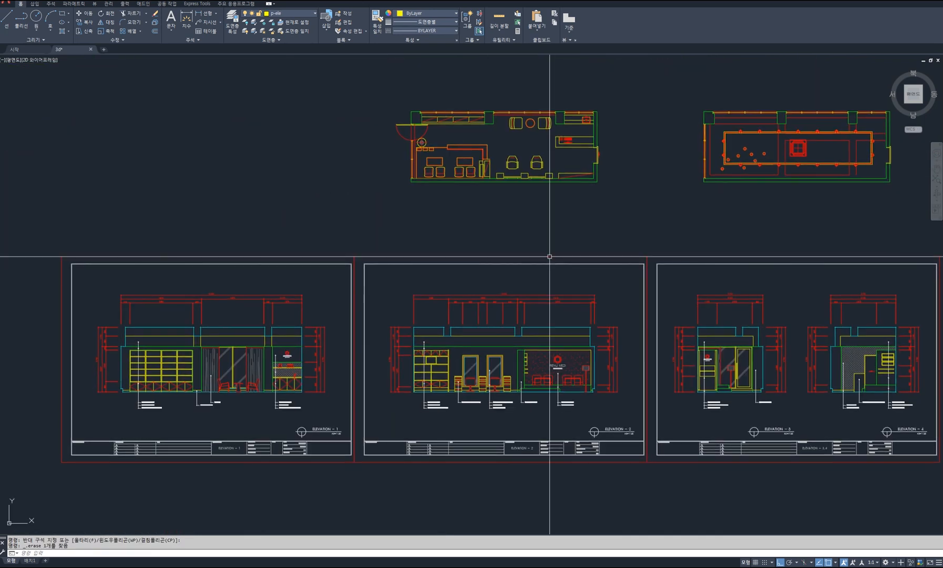
middle_drag(165, 448, 363, 421)
middle_drag(415, 380, 444, 388)
scroll(448, 389, up, 5)
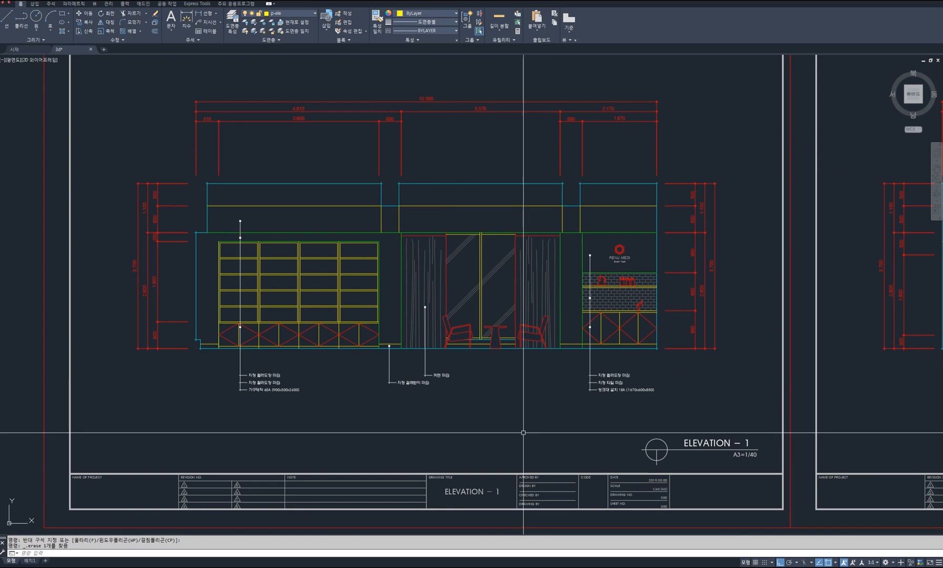
middle_drag(525, 432, 526, 388)
middle_drag(576, 423, 635, 421)
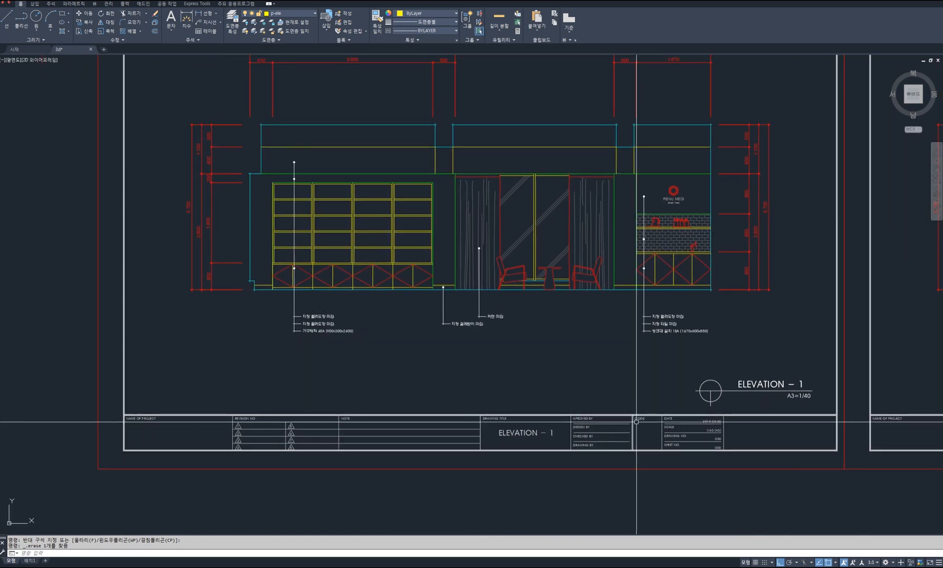
click(796, 499)
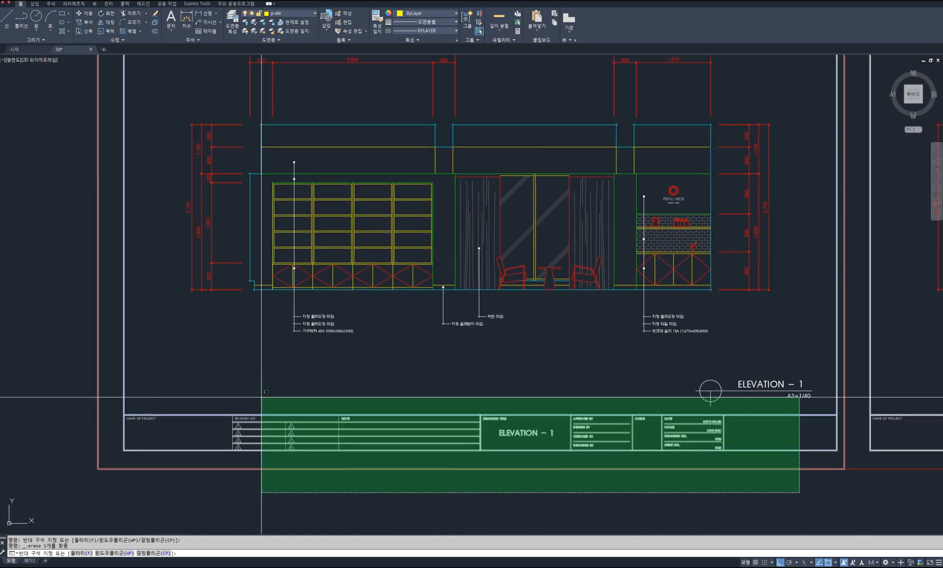
click(79, 313)
key(Delete)
Step: Delete the dimensions along the right side and above the Elevation 1 drawing
middle_drag(770, 305, 742, 436)
click(752, 434)
click(695, 240)
key(Delete)
click(705, 247)
click(230, 167)
key(Delete)
Step: Delete the dimensions along the left side of the Elevation 1 drawing
middle_drag(223, 431, 328, 411)
click(316, 419)
click(263, 232)
key(Delete)
Step: Delete the small leftover objects along the left edge of the Elevation 1 outline
scroll(324, 266, up, 6)
click(242, 320)
click(341, 368)
key(Delete)
middle_drag(333, 472, 367, 252)
scroll(367, 252, down, 2)
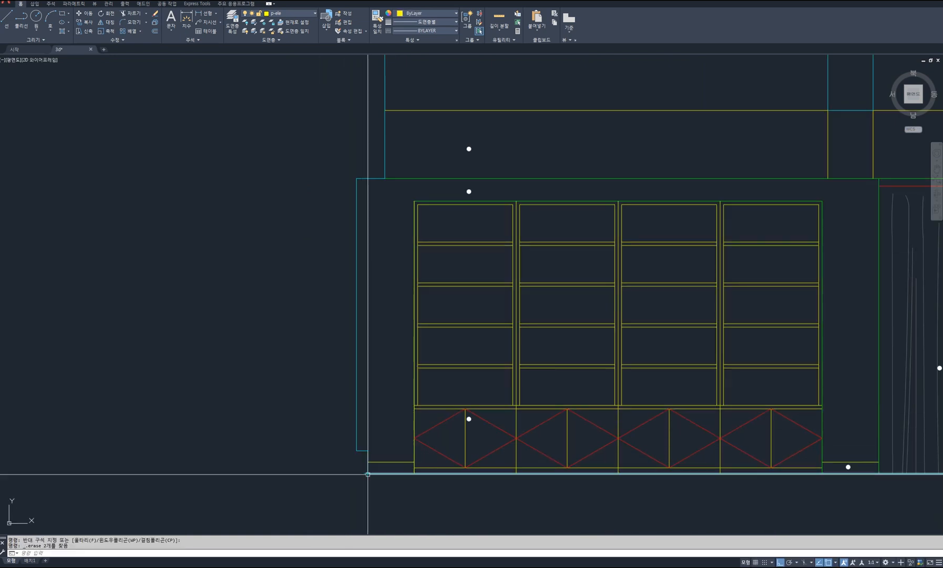
scroll(368, 474, up, 2)
click(333, 457)
click(387, 487)
key(Delete)
Step: Try to delete the leader dot on the first lower cabinet, and undo the deletion that also removed the door line
mouse_move(512, 445)
middle_down()
mouse_move(295, 420)
mouse_move(249, 450)
middle_up()
scroll(248, 450, up, 2)
click(287, 377)
click(265, 350)
key(Delete)
scroll(520, 460, down, 2)
middle_drag(520, 460, 345, 434)
scroll(240, 420, up, 2)
key(ctrl+z)
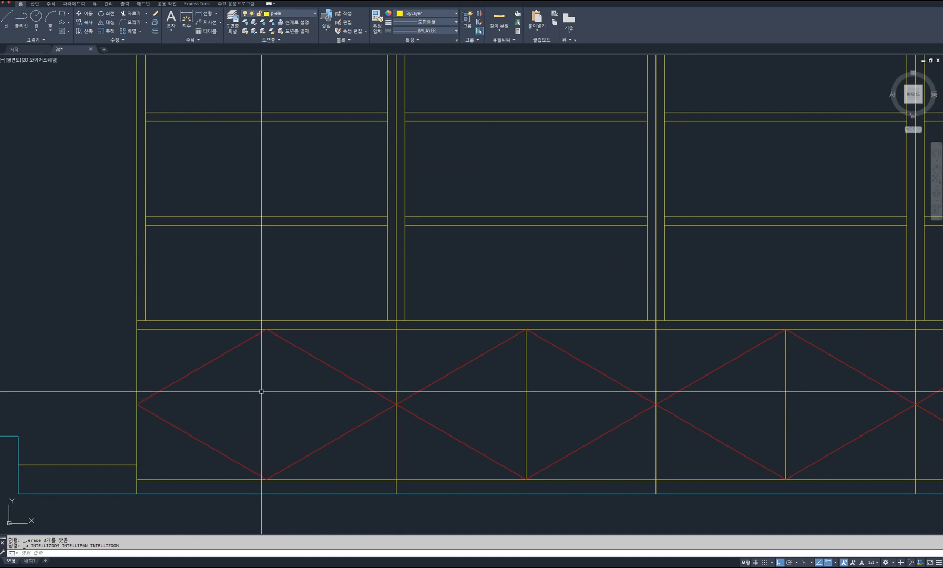
key(ctrl+z)
Step: Delete the leader dots on the first lower cabinet and on the baseboard beside the display shelves in Elevation 1
scroll(269, 361, up, 2)
click(281, 352)
scroll(264, 396, down, 4)
middle_drag(586, 433, 480, 418)
scroll(389, 404, up, 2)
click(380, 384)
click(423, 444)
key(Delete)
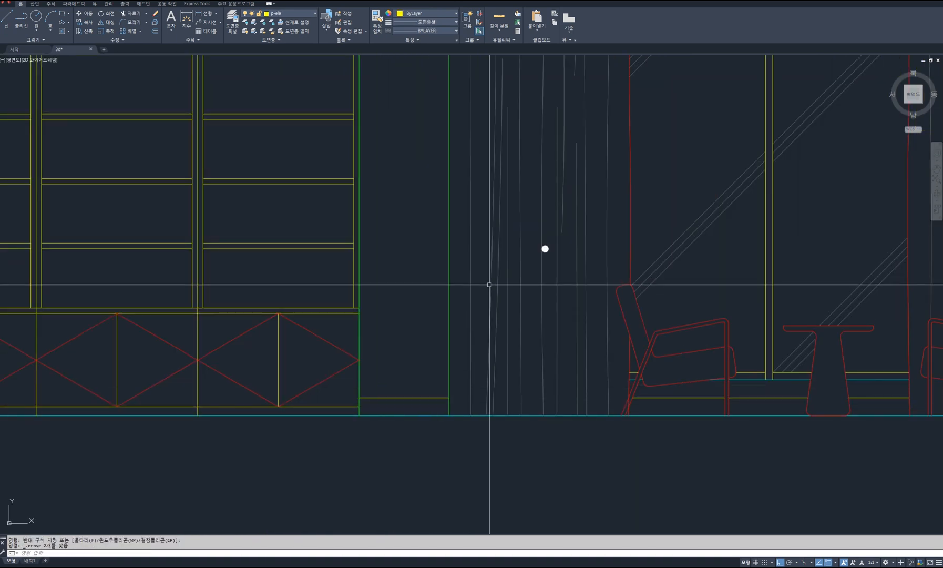
Step: Delete the left curtain's leader dot, fold lines and rail in the window section of Elevation 1
scroll(523, 285, down, 2)
middle_drag(523, 286, 507, 386)
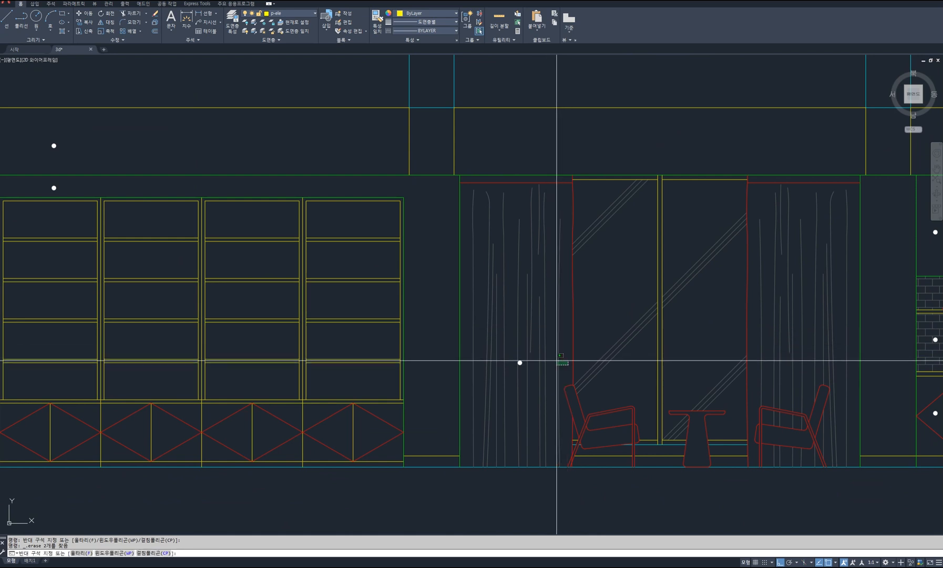
click(474, 368)
key(Delete)
click(583, 207)
click(475, 188)
key(Delete)
click(542, 178)
key(Delete)
Step: Delete the diagonal glass reflection lines and remaining left curtain edge from the Elevation 1 window
click(588, 281)
click(561, 262)
key(Delete)
click(610, 348)
key(Delete)
click(613, 365)
click(565, 331)
key(Delete)
Step: Delete the fold lines of the right curtain in the window section of Elevation 1
middle_drag(677, 461, 563, 422)
scroll(627, 426, up, 2)
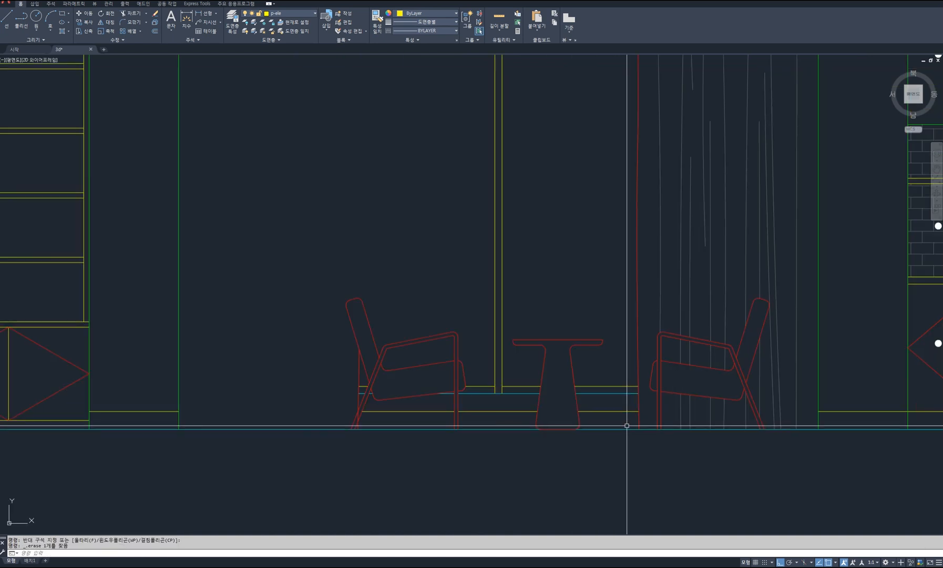
scroll(696, 430, down, 4)
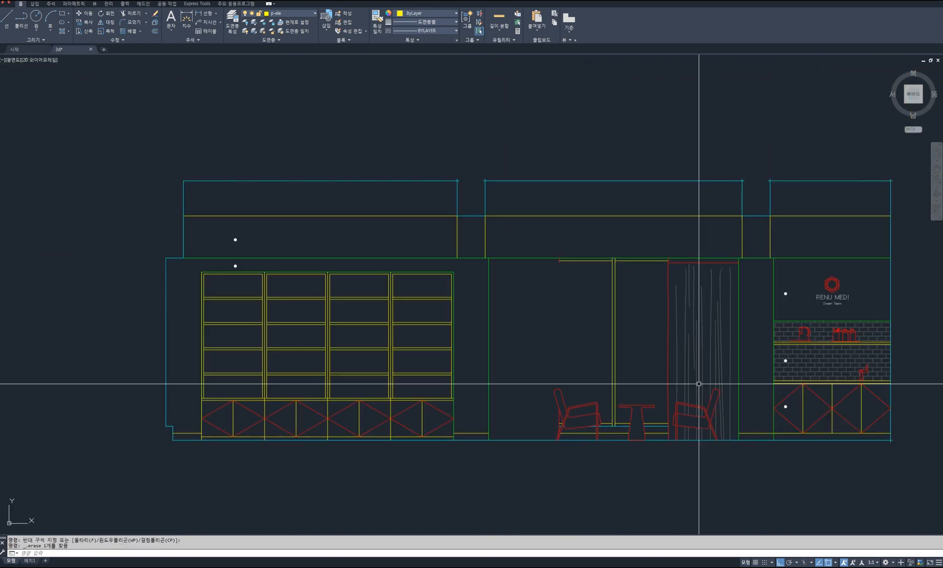
scroll(725, 405, up, 2)
click(740, 375)
click(694, 358)
key(Delete)
click(711, 314)
click(642, 211)
key(Delete)
click(700, 231)
click(624, 197)
click(625, 147)
click(747, 238)
key(Delete)
Step: Delete the right curtain's rail and the leftover curtain piece at the window's upper left corner
click(682, 195)
click(670, 172)
key(Delete)
click(445, 160)
click(472, 185)
key(Delete)
Step: Delete the right curtain's edge line and the right armchair in front of the Elevation 1 window
middle_drag(584, 429, 586, 423)
click(660, 332)
click(614, 284)
key(Delete)
click(632, 354)
click(733, 461)
key(Delete)
Step: Try to delete the side table and the left armchair in front of the window, and undo both deletions
click(557, 379)
click(641, 457)
key(Delete)
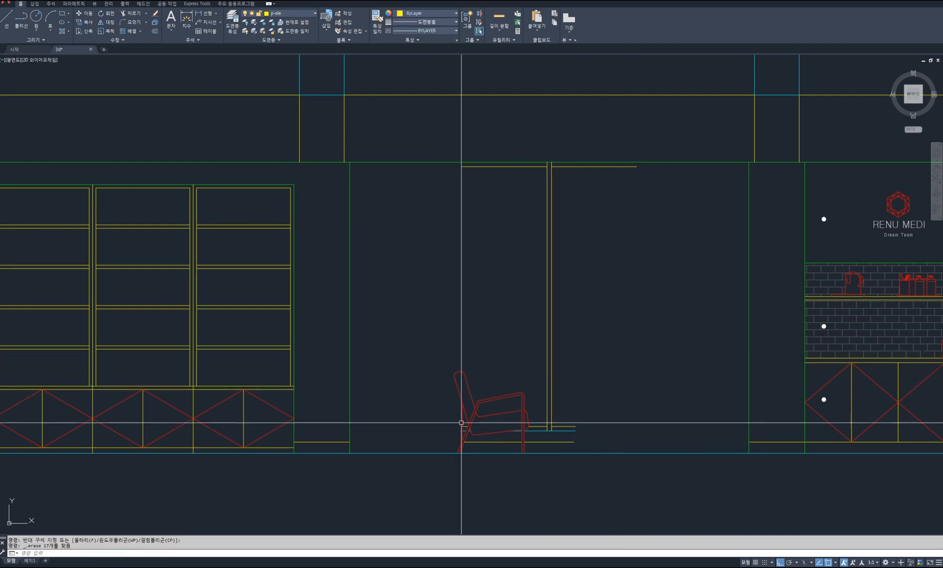
click(537, 481)
key(Delete)
scroll(556, 434, up, 3)
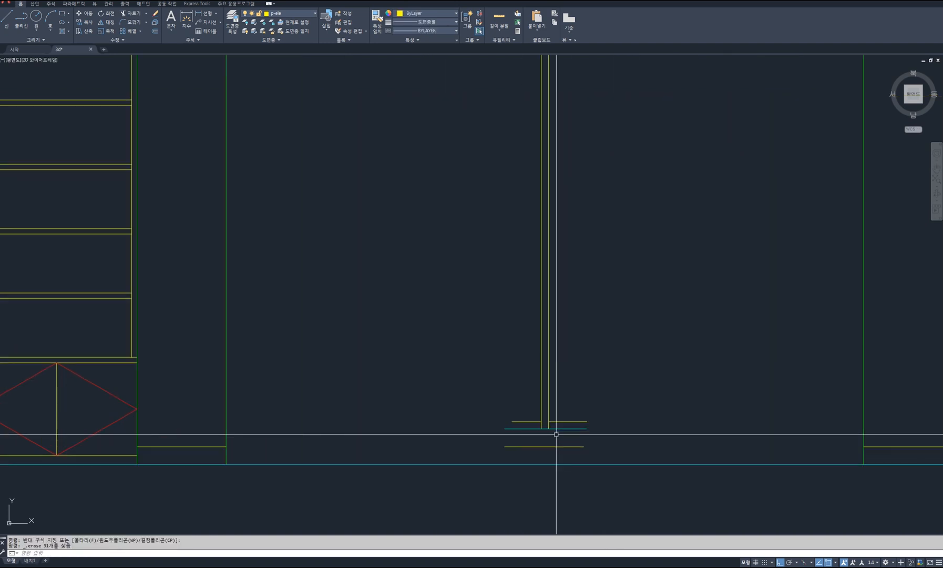
key(ctrl+z)
Step: Delete the brick tile hatches and the leader dots in the RENU MEDI counter section of Elevation 1
scroll(599, 441, up, 4)
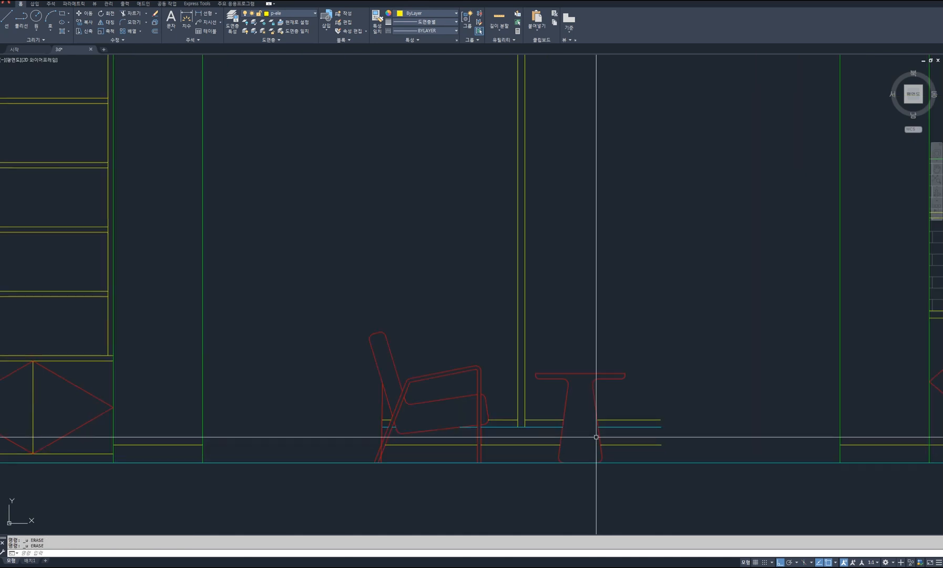
scroll(544, 445, down, 6)
scroll(589, 363, up, 5)
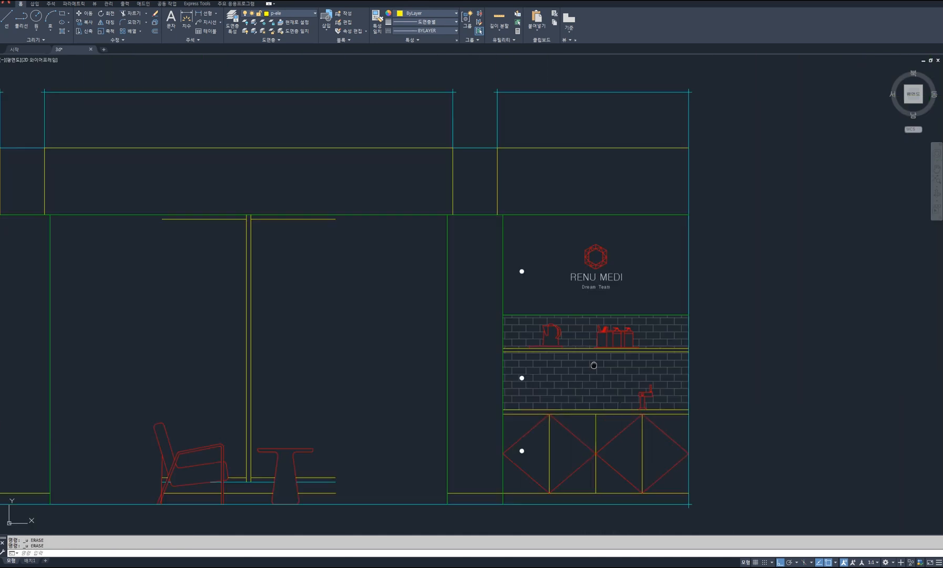
click(528, 389)
click(472, 374)
click(523, 255)
click(477, 212)
key(Delete)
scroll(623, 239, down, 4)
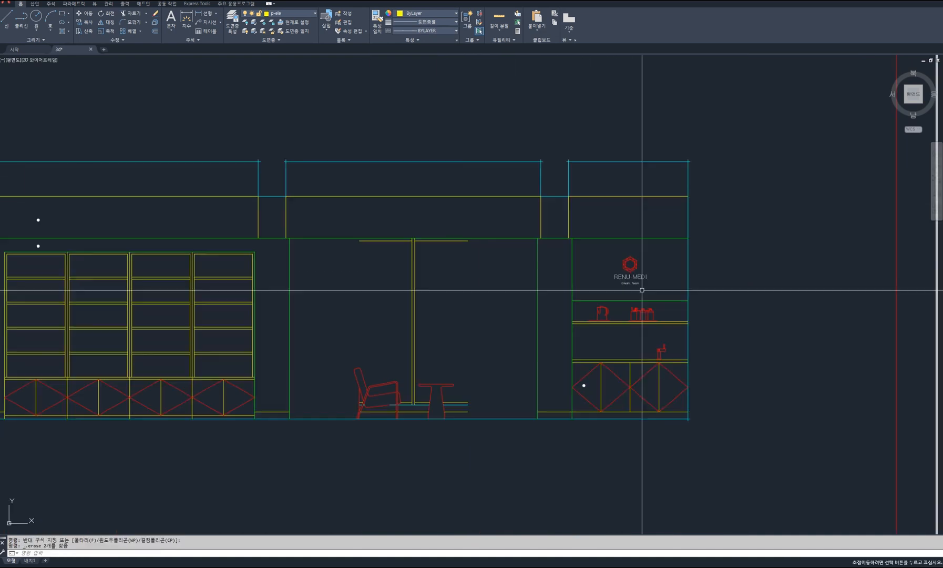
scroll(576, 417, up, 2)
scroll(731, 413, up, 2)
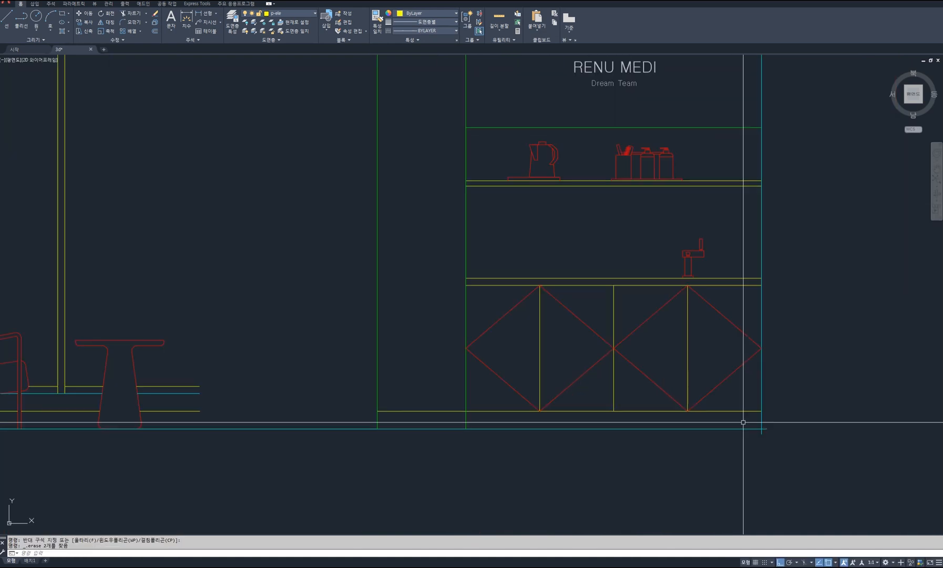
Step: Delete the small tick lines on the upper outline of Elevation 1 and the leader dots above the display shelves
scroll(722, 463, down, 4)
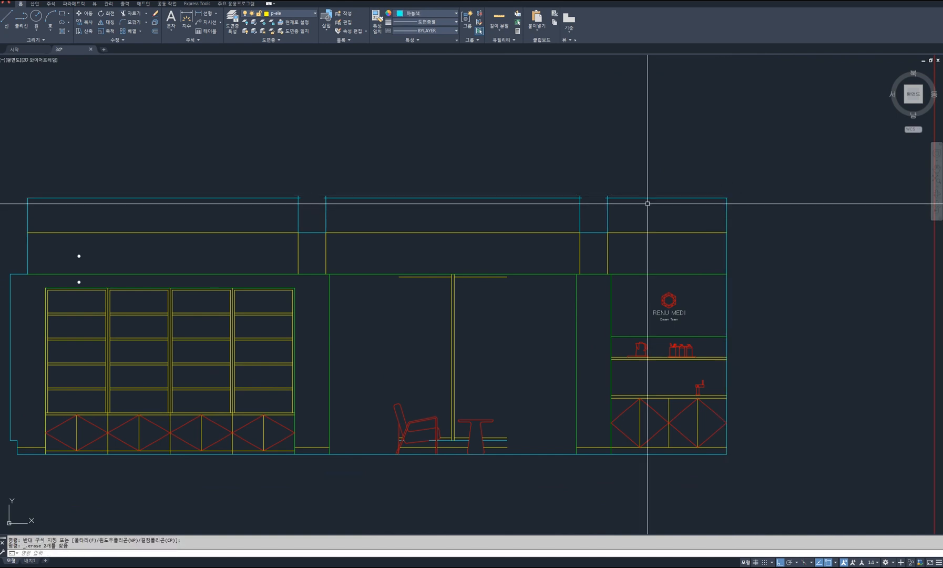
middle_drag(309, 218, 473, 222)
key(Delete)
click(241, 253)
click(254, 304)
key(Delete)
Step: Delete the sheet frame, title block, view title and material notes of the Elevation 2 drawing
scroll(332, 389, down, 4)
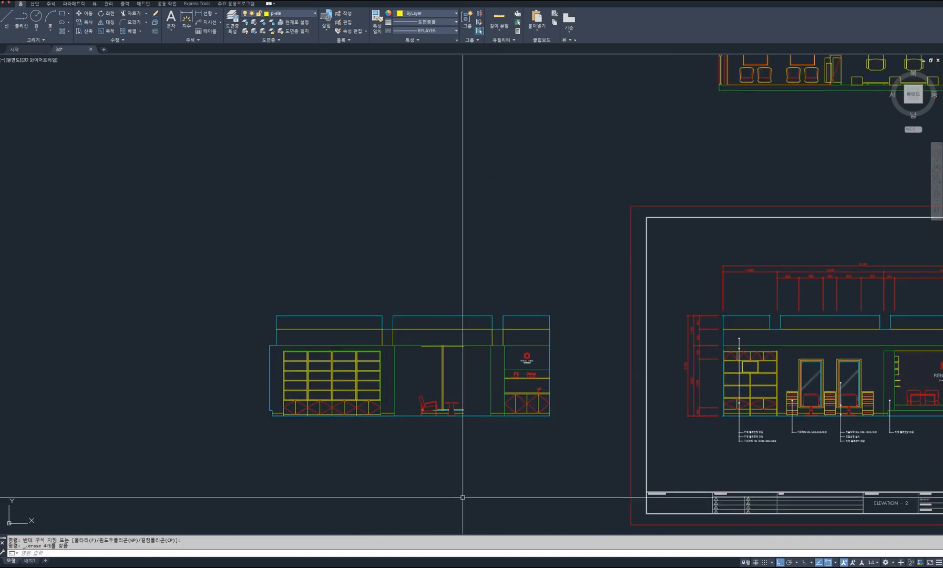
middle_drag(879, 484, 610, 450)
middle_drag(731, 465, 657, 443)
click(702, 481)
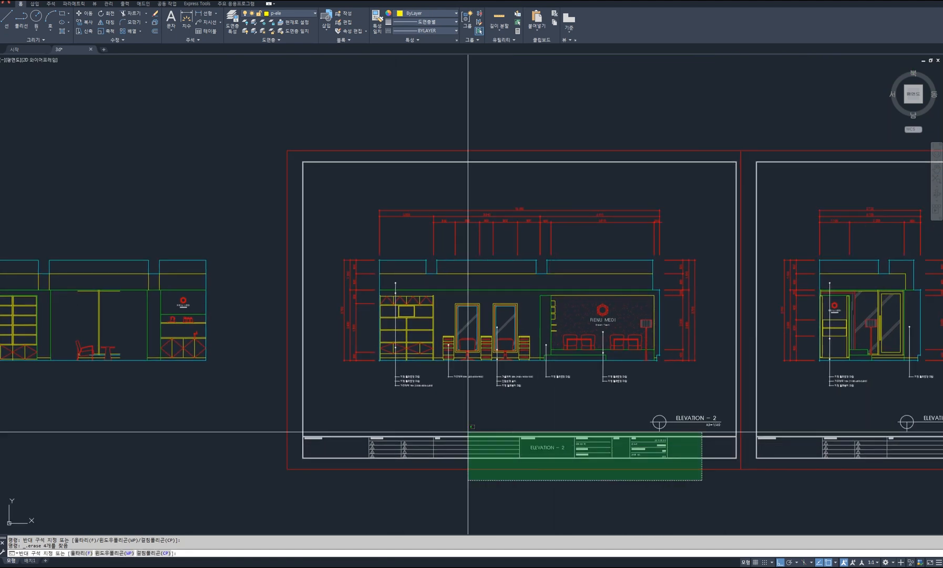
click(284, 405)
key(Delete)
click(682, 413)
click(370, 372)
key(Delete)
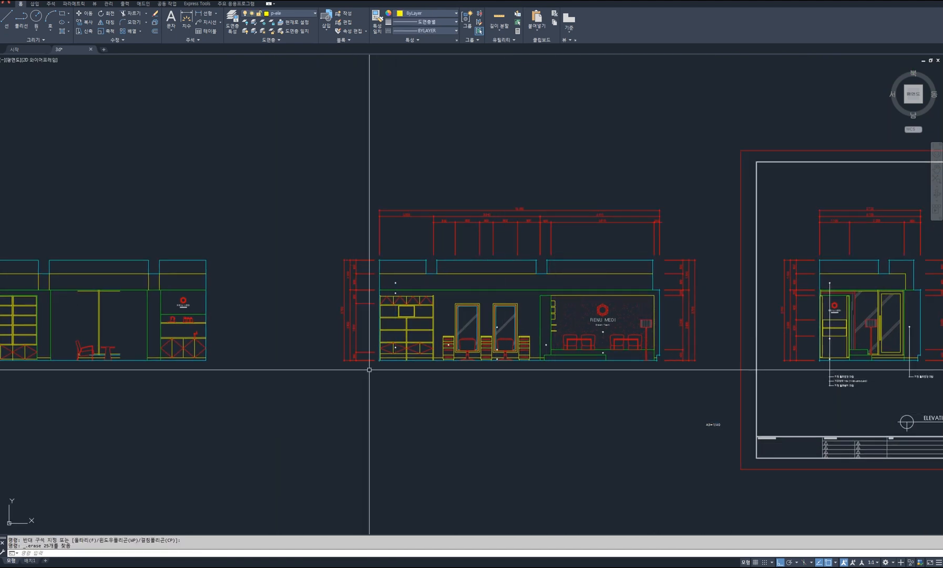
Step: Delete the dimensions above and beside the Elevation 2 drawing, along with the leftover scale note
click(682, 246)
click(392, 207)
key(Delete)
click(716, 377)
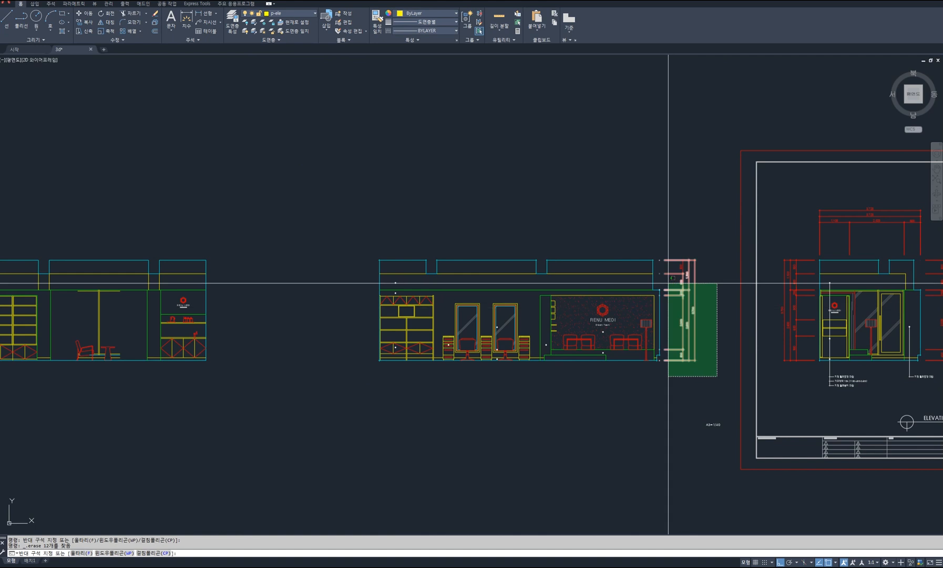
click(670, 252)
key(Delete)
click(670, 251)
click(722, 437)
key(Delete)
Step: Delete the speckled hatch on the RENU MEDI logo wall of Elevation 2
scroll(603, 320, up, 6)
click(671, 285)
key(Delete)
Step: Delete the floor lamp beside the RENU MEDI logo wall, including the shade's pleat lines, outline and pole
scroll(777, 365, up, 6)
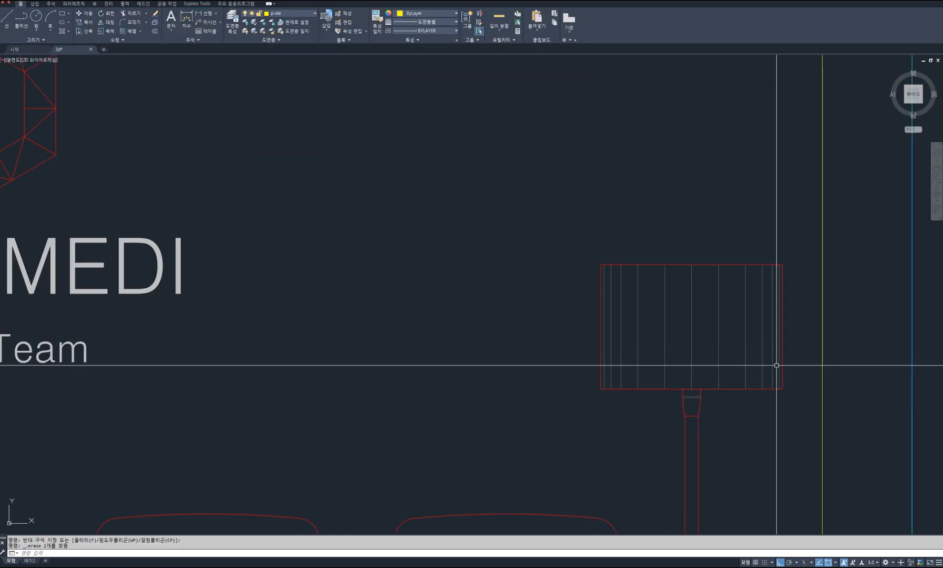
key(Delete)
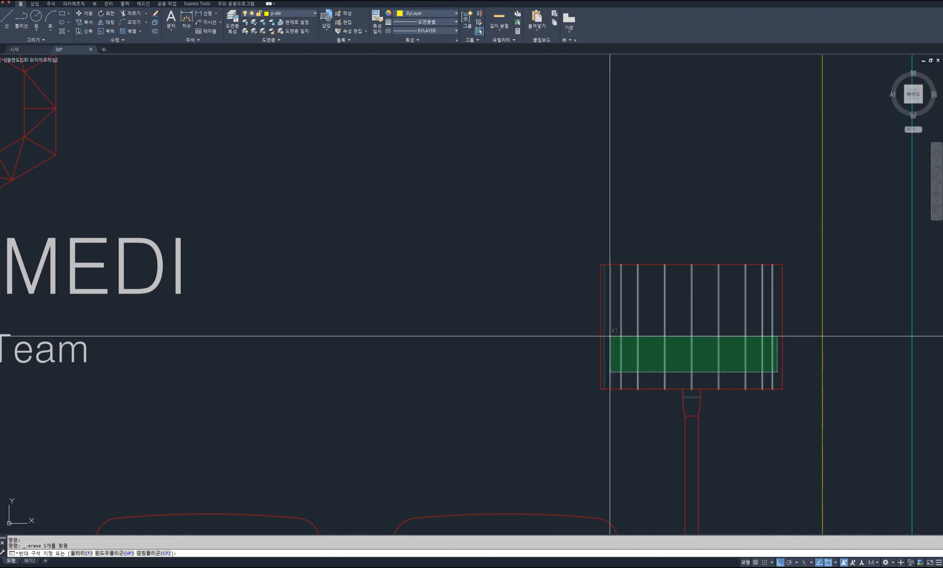
click(604, 332)
scroll(680, 334, down, 5)
key(Delete)
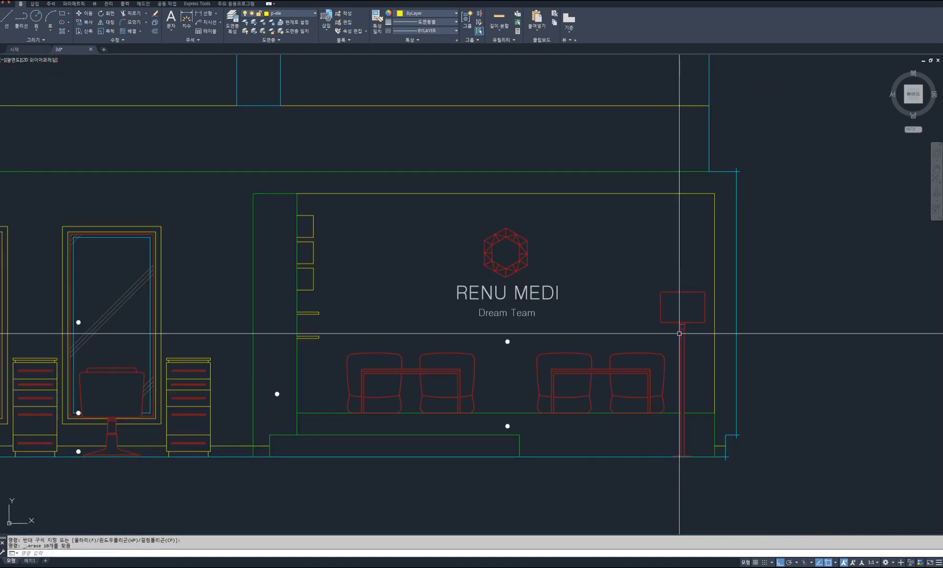
click(704, 315)
key(Delete)
click(696, 463)
key(Delete)
Step: Delete the chairs and tables in front of the RENU MEDI logo wall and the leader dots around them
click(671, 404)
click(326, 358)
key(Delete)
click(328, 383)
click(586, 436)
click(493, 423)
click(533, 433)
key(Delete)
click(534, 367)
click(500, 340)
key(Delete)
Step: Delete the leader dot and diagonal glass reflection lines on the right mirror of Elevation 2
middle_drag(344, 378, 572, 355)
click(512, 384)
click(491, 360)
key(Delete)
middle_drag(333, 312, 512, 314)
click(521, 306)
click(510, 256)
key(Delete)
scroll(493, 306, up, 2)
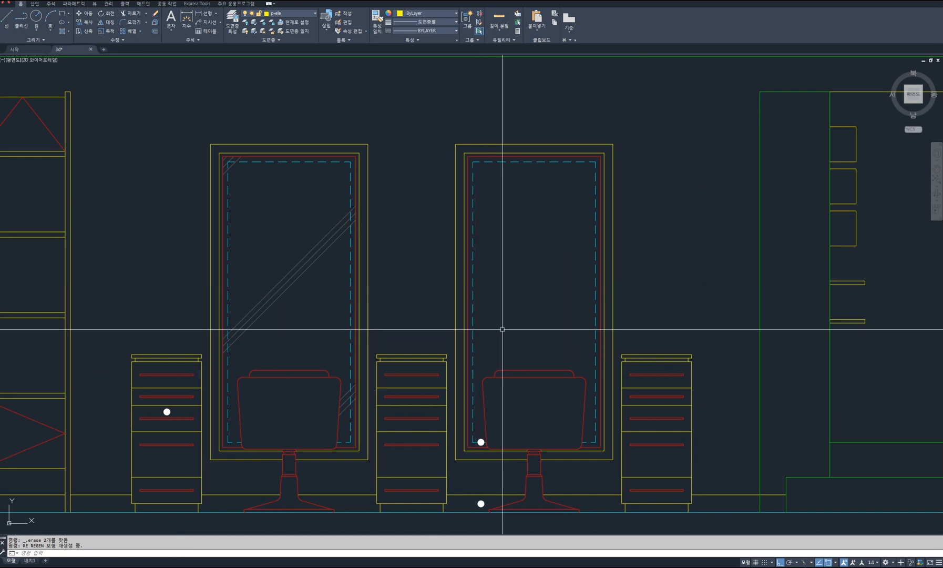
Step: Examine the right mirror's frame lines and compare them with the mirrors in the RENUMEDI VR view in the browser
scroll(598, 156, up, 4)
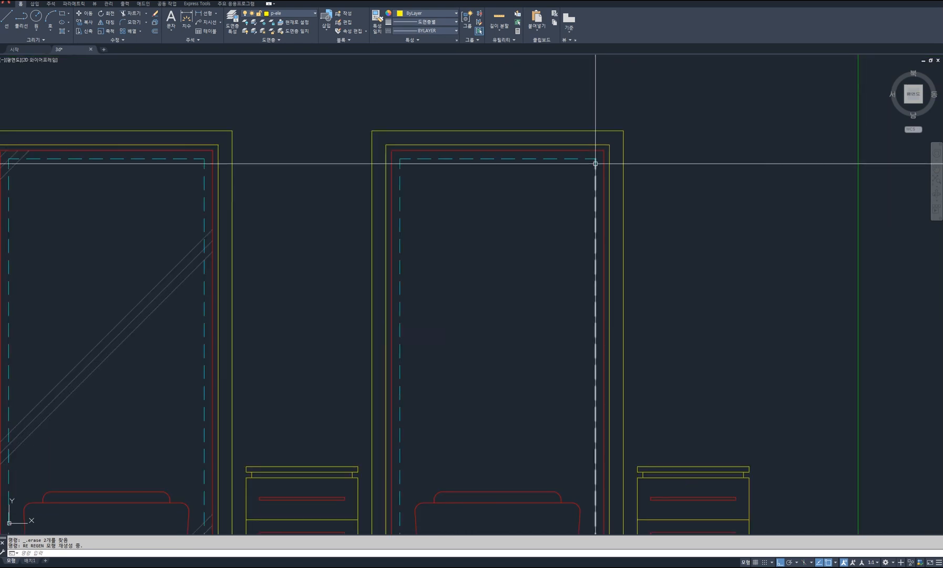
scroll(604, 263, down, 4)
scroll(574, 306, up, 4)
middle_drag(644, 204, 590, 368)
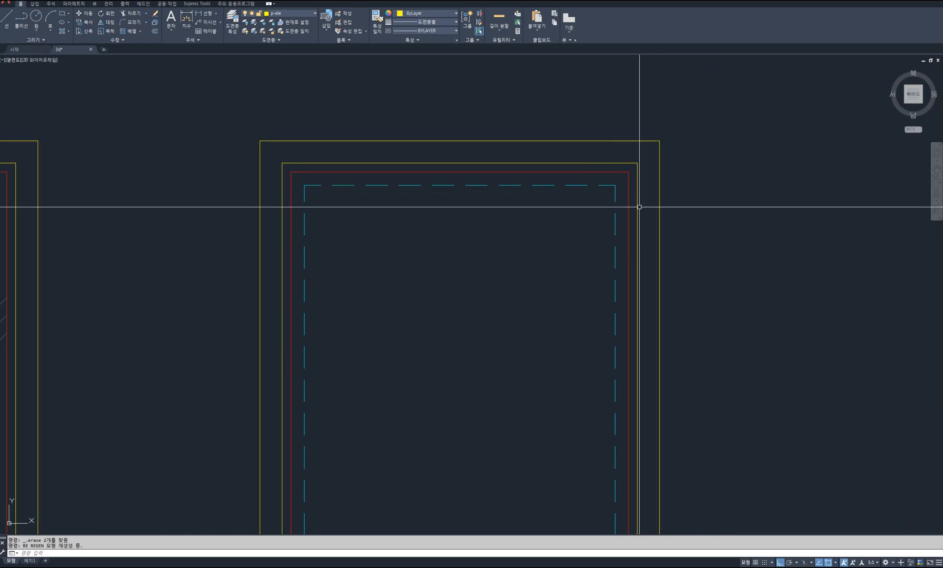
mouse_move(293, 540)
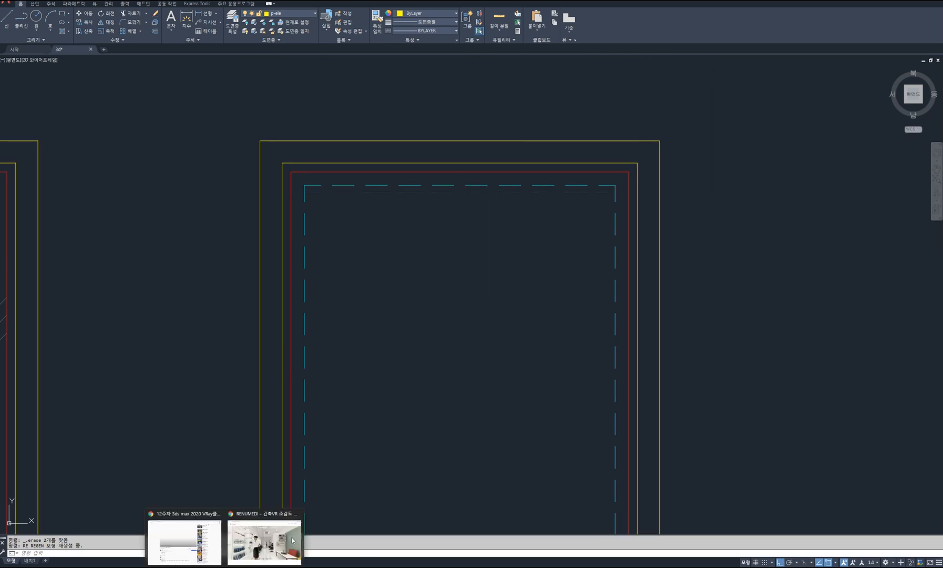
click(243, 549)
drag(345, 290, 341, 272)
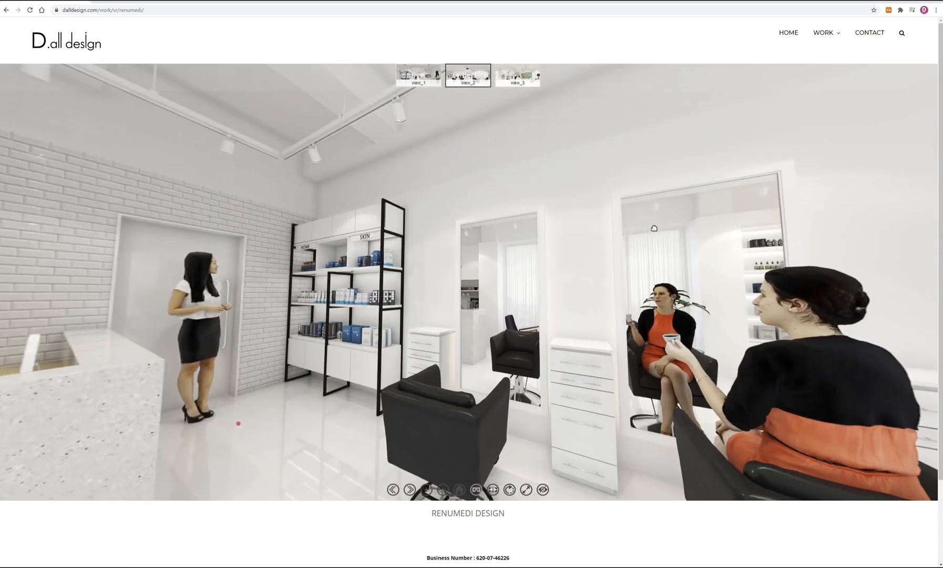
drag(654, 229, 503, 210)
scroll(510, 244, up, 5)
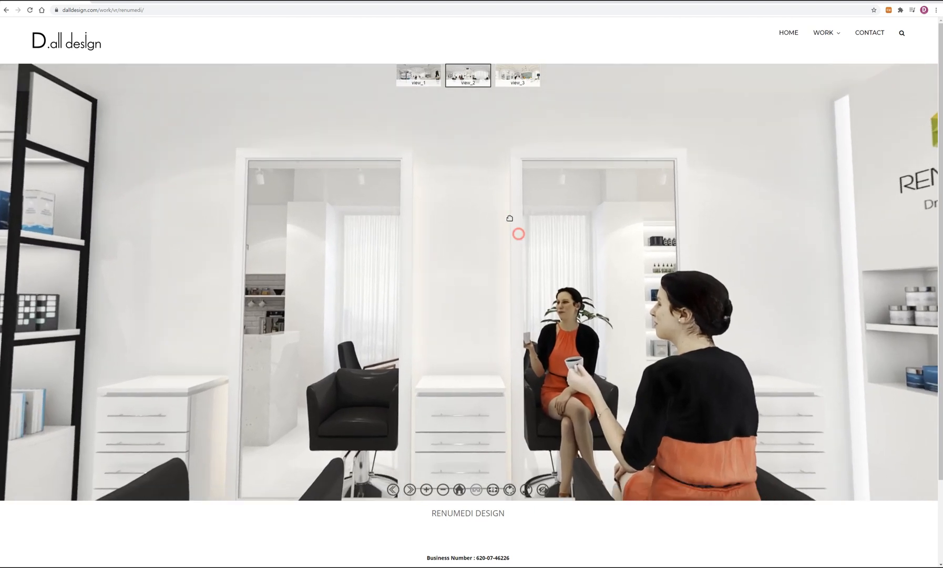
drag(707, 213, 676, 196)
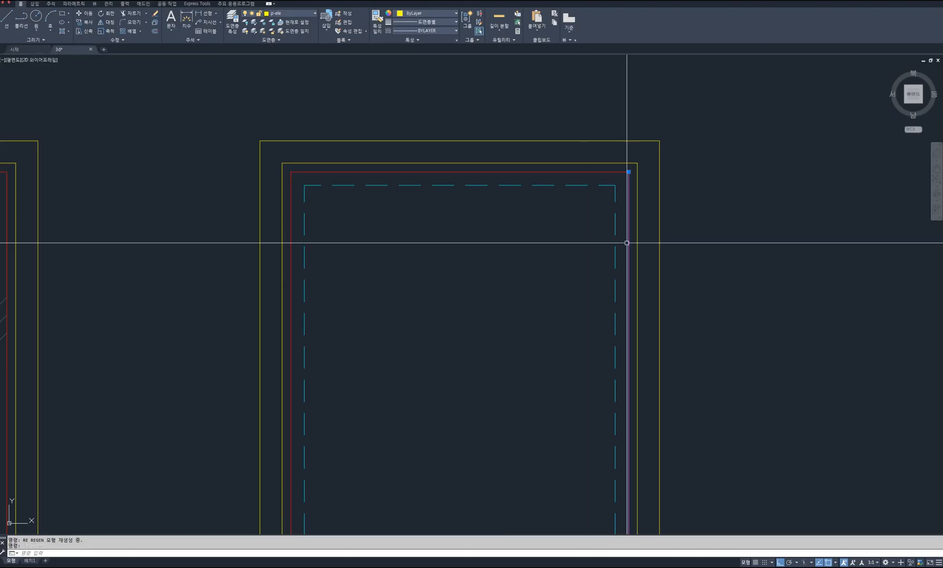
scroll(586, 276, down, 4)
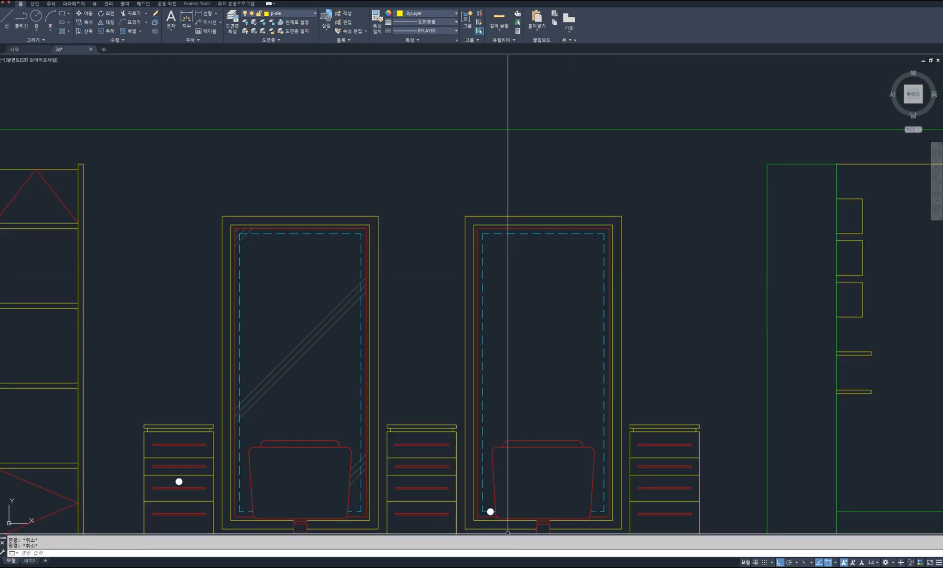
click(264, 548)
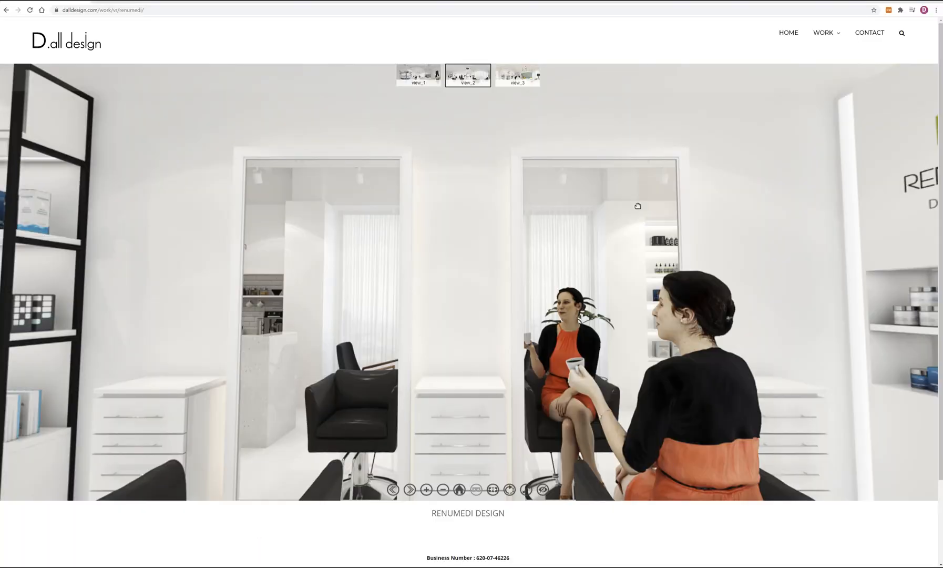
key(alt+Tab)
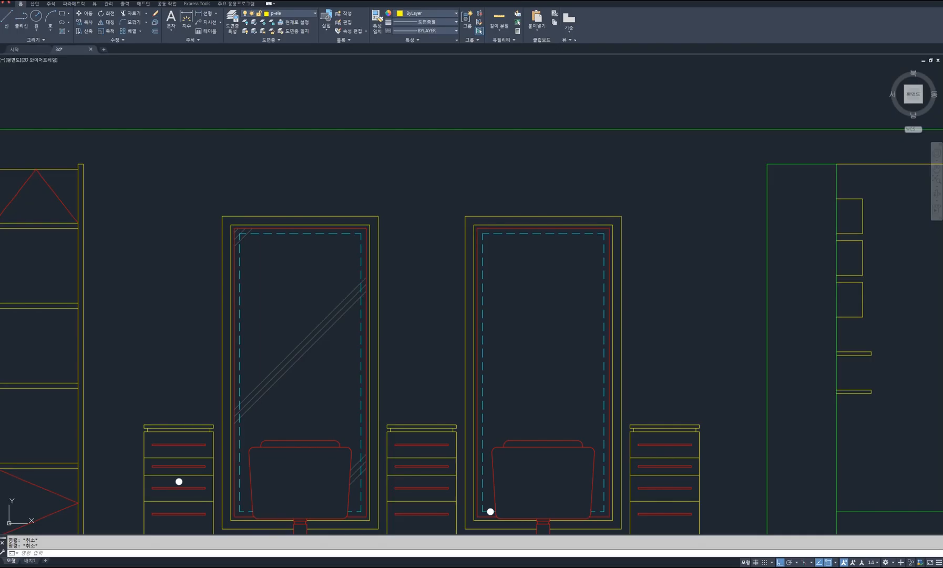
Step: Delete the red inner frame lines and the dashed cyan lines inside the right mirror of Elevation 2
scroll(581, 288, up, 6)
click(613, 266)
click(70, 185)
key(Delete)
scroll(456, 326, down, 4)
scroll(476, 447, down, 4)
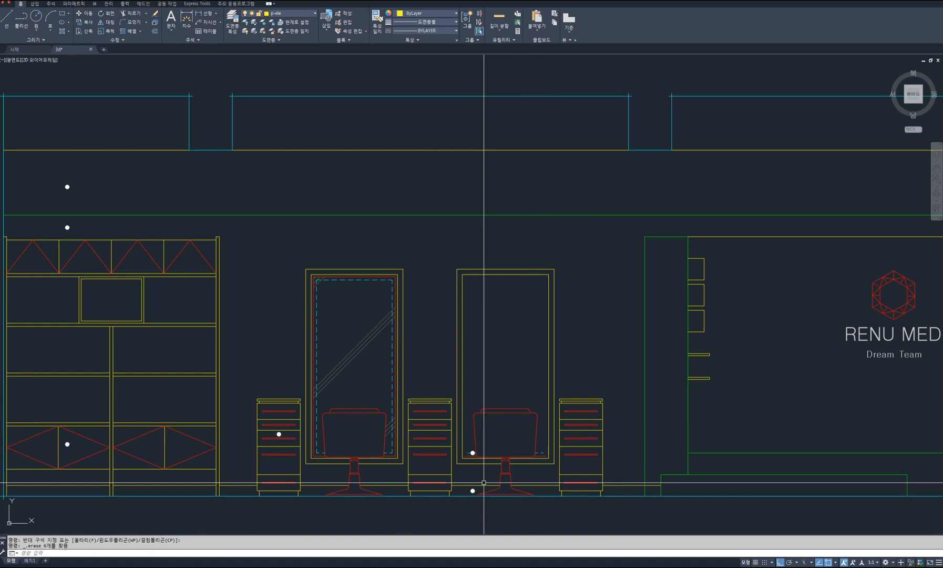
Step: Delete the leader dot and the leftover dashed and red frame pieces around the right chair's seat in Elevation 2
scroll(484, 482, up, 6)
click(464, 448)
click(488, 438)
key(Delete)
middle_drag(693, 420, 618, 381)
click(592, 331)
click(678, 396)
key(Delete)
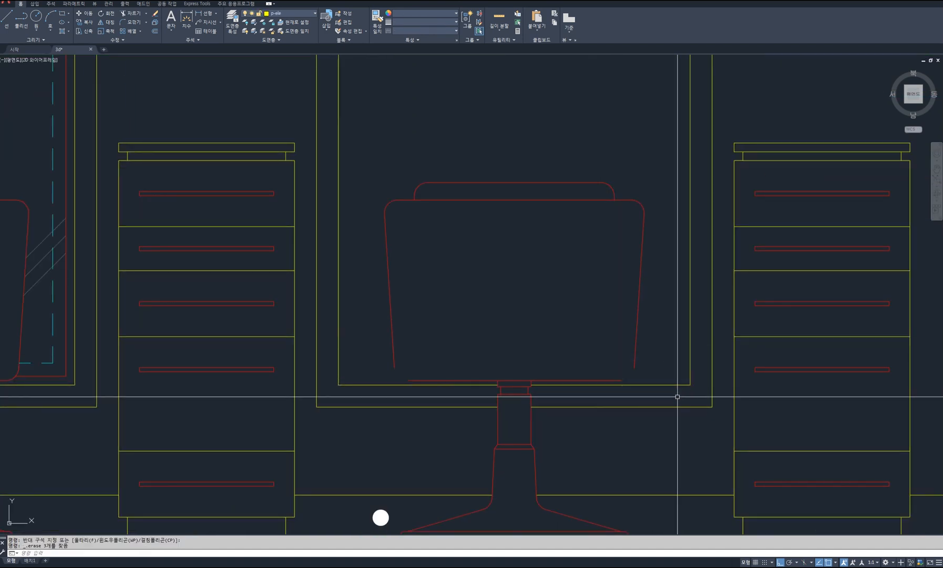
Step: Delete the leader dot beside the right chair's base in Elevation 2
scroll(627, 373, down, 2)
middle_drag(488, 459, 538, 418)
click(499, 398)
click(530, 443)
key(Delete)
Step: Delete the red inner frame, dashed cyan lines and diagonal glass reflection lines inside the left mirror of Elevation 2
middle_drag(383, 399, 578, 375)
middle_drag(529, 242, 539, 300)
scroll(534, 367, up, 2)
click(507, 210)
key(Delete)
scroll(517, 337, down, 6)
scroll(494, 193, up, 4)
scroll(414, 205, up, 6)
click(369, 228)
click(236, 165)
key(Delete)
Step: Delete the leader dot on the leftmost drawer unit and the leftover line pieces at the left mirror's lower corner
scroll(496, 278, down, 8)
middle_drag(470, 423, 507, 240)
scroll(466, 322, up, 4)
click(432, 329)
click(390, 335)
key(Delete)
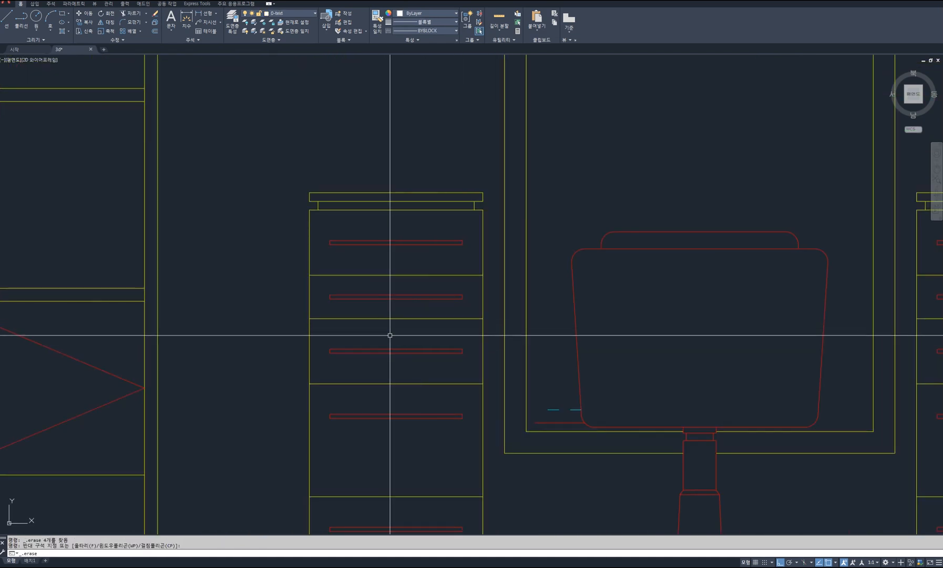
click(533, 404)
click(598, 445)
key(Delete)
scroll(505, 404, down, 5)
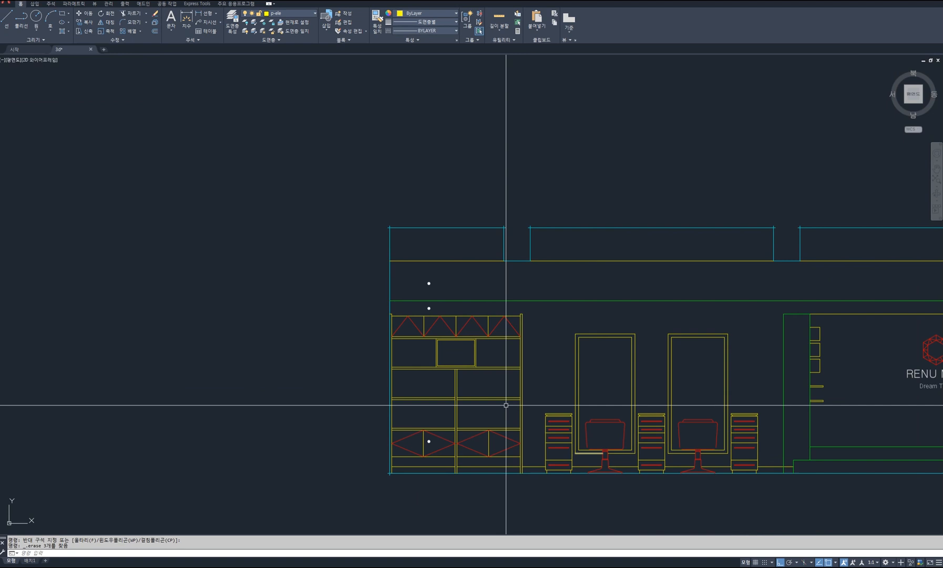
Step: Delete the leader dots above and on the shelf cabinet at the left end of Elevation 2
scroll(423, 295, up, 6)
click(415, 249)
click(462, 335)
key(Delete)
middle_drag(548, 520, 555, 301)
scroll(440, 340, down, 2)
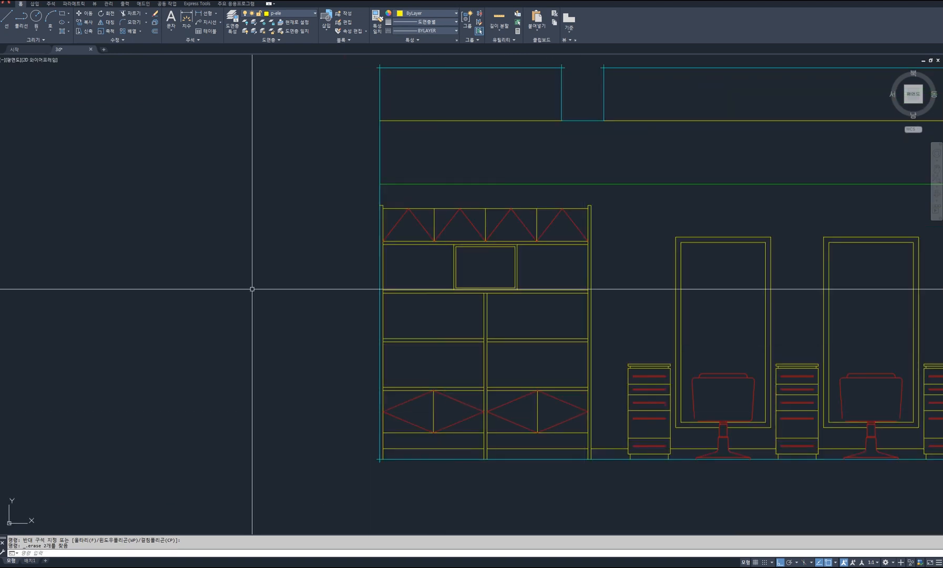
Step: Delete the short line overshoots at the lower left corner and along the top ceiling recess corners of Elevation 2
scroll(374, 490, up, 4)
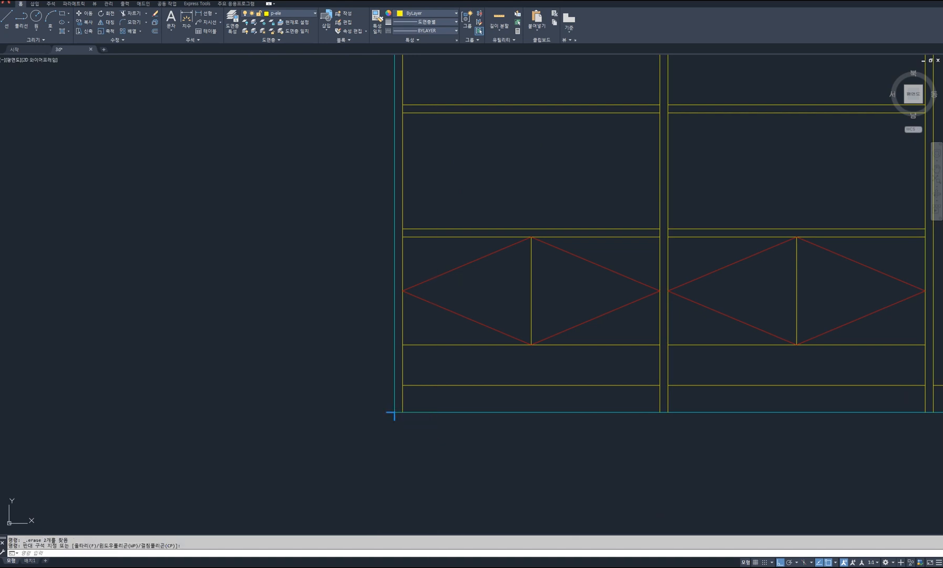
scroll(436, 448, down, 6)
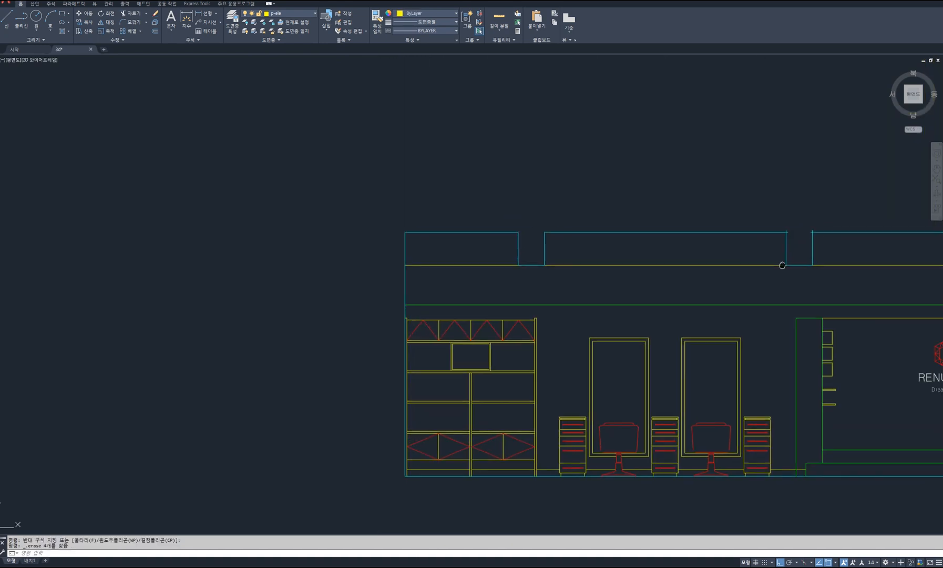
middle_drag(773, 210, 457, 214)
click(472, 220)
click(524, 242)
key(Delete)
click(755, 221)
click(787, 245)
key(Delete)
Step: Delete the short line overshoots at the side step and lower corner on the right end of Elevation 2
click(780, 293)
click(793, 311)
scroll(775, 480, up, 4)
click(774, 465)
click(792, 480)
key(Delete)
Step: Delete the annotations below and to the left of the glass door elevation
scroll(600, 363, down, 4)
mouse_move(231, 444)
middle_down()
mouse_move(541, 459)
mouse_move(424, 465)
middle_up()
scroll(491, 367, down, 4)
middle_drag(775, 369, 376, 310)
click(856, 470)
click(347, 381)
key(Delete)
scroll(363, 294, up, 4)
click(421, 419)
click(318, 162)
key(Delete)
Step: Delete the annotations above and close to the right side of the glass door elevation
middle_drag(564, 192, 515, 314)
click(672, 232)
click(314, 113)
key(Delete)
mouse_move(558, 379)
middle_down()
mouse_move(523, 296)
mouse_move(601, 316)
middle_up()
click(694, 453)
click(631, 196)
key(Delete)
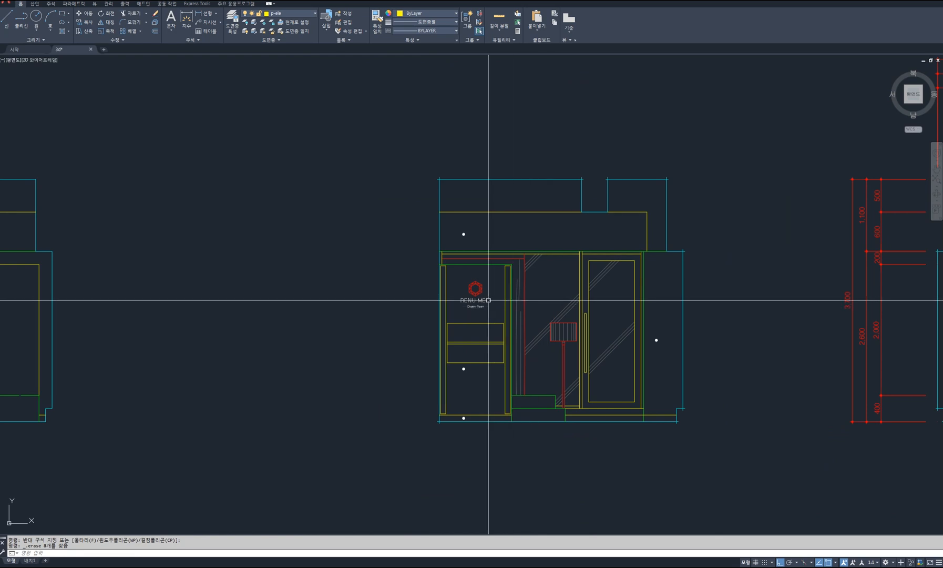
Step: Delete the leader dots above and below the RENU MEDI logo in the glass door elevation
scroll(489, 302, up, 4)
click(454, 164)
click(410, 117)
key(Delete)
scroll(490, 298, down, 2)
click(454, 451)
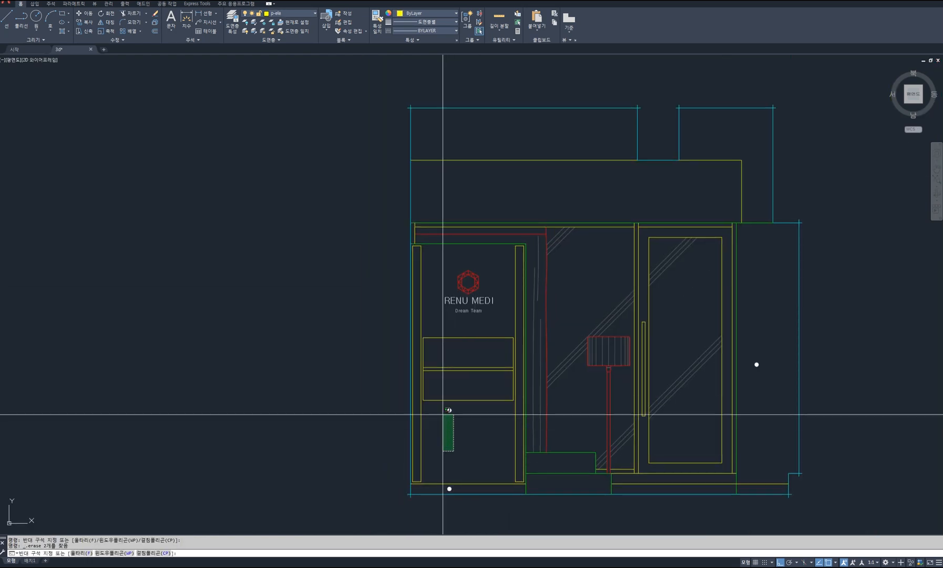
click(443, 495)
key(Delete)
Step: Delete the diagonal glass reflection lines and the leader dot beside the door in the glass door elevation
middle_drag(600, 491, 531, 496)
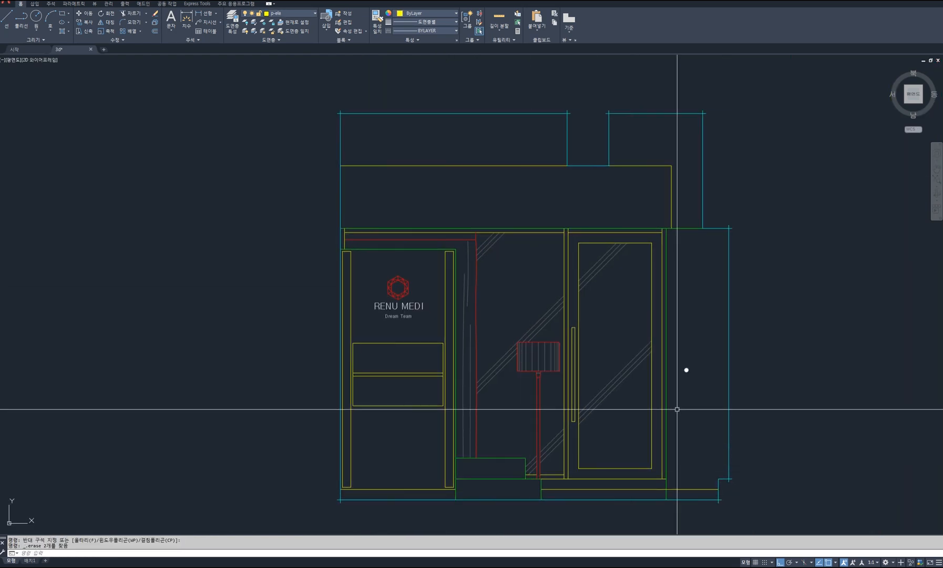
click(585, 241)
key(Delete)
Step: Delete the floor lamp, including its leftover shade lines, in front of the glass in the glass door elevation
click(552, 383)
click(513, 318)
key(Delete)
scroll(493, 252, up, 3)
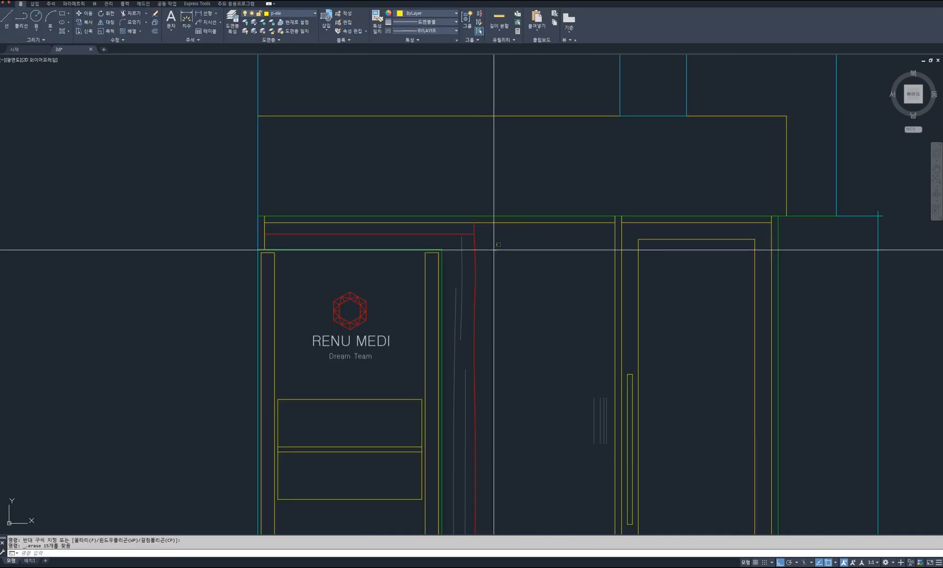
middle_drag(532, 429, 544, 318)
click(530, 257)
click(590, 343)
key(Delete)
Step: Delete the red and grey curtain lines beside the logo wall in the glass door elevation
click(489, 469)
click(431, 416)
key(Delete)
middle_drag(418, 223, 449, 289)
click(461, 292)
click(482, 299)
click(505, 353)
click(463, 337)
key(Delete)
Step: Delete the vertical dimensions between the glass door elevation and the brick wall elevation
scroll(440, 350, down, 3)
scroll(441, 350, down, 2)
scroll(611, 367, up, 2)
click(592, 417)
click(524, 226)
key(Delete)
Step: Delete the short line overshoots at the ceiling recess and outer corners of the glass door elevation
scroll(347, 277, up, 4)
click(364, 177)
click(481, 223)
key(Delete)
click(522, 179)
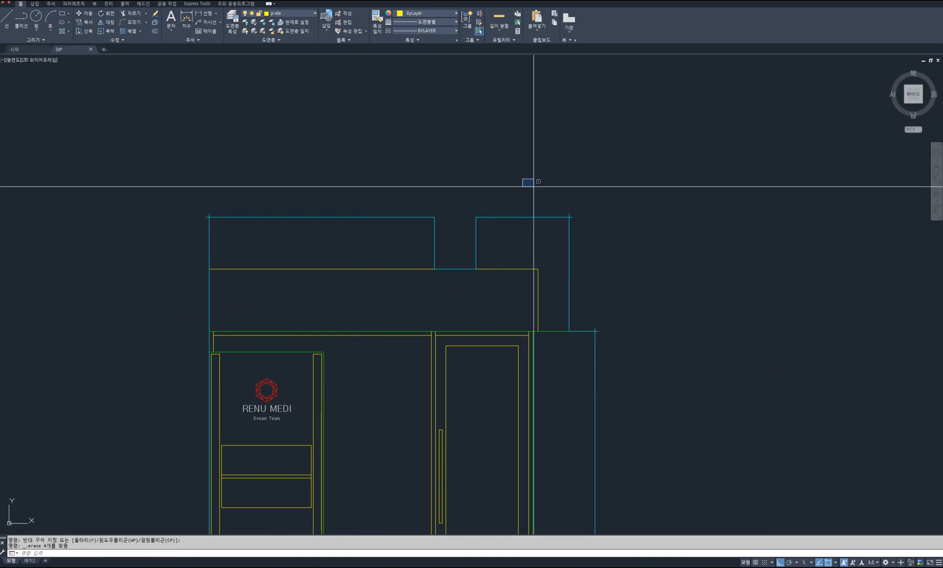
click(150, 177)
click(238, 229)
key(Delete)
middle_drag(314, 472, 376, 272)
click(272, 411)
click(649, 403)
Step: Delete the brick hatch, its nearby leader dots and the left corner line overshoots in the brick wall elevation
scroll(663, 429, down, 5)
scroll(515, 391, up, 5)
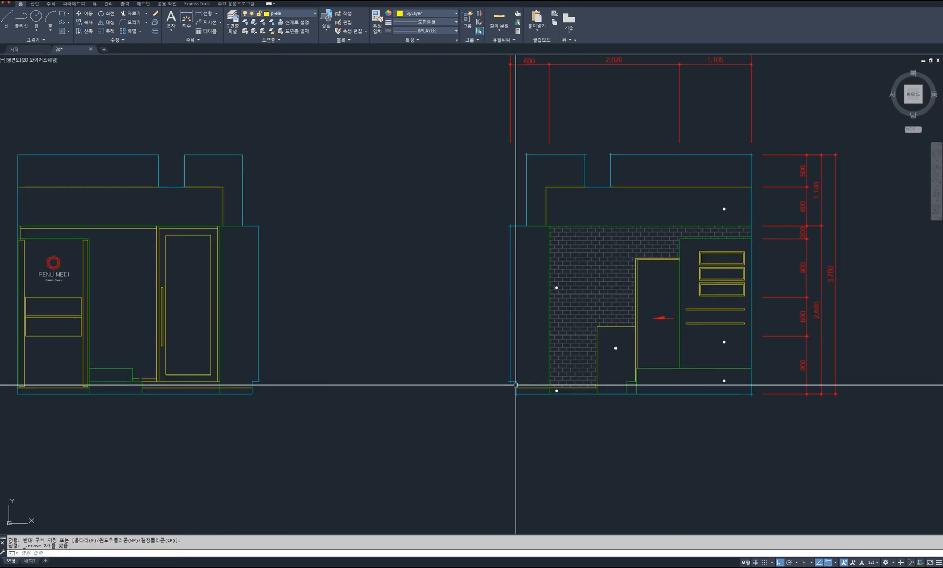
click(480, 366)
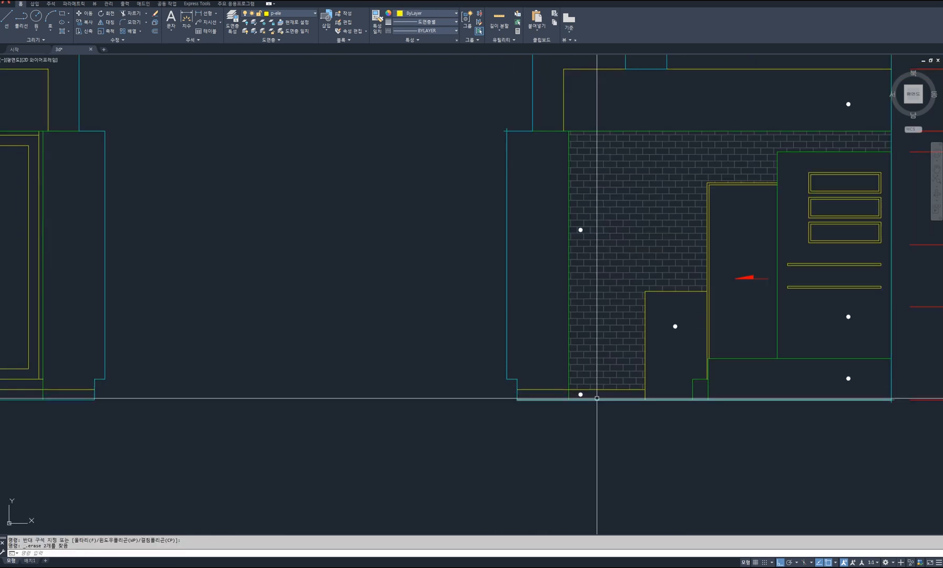
scroll(589, 396, up, 4)
click(613, 310)
key(Delete)
scroll(610, 292, down, 4)
click(529, 327)
click(610, 350)
key(Delete)
Step: Delete the dimensions above and to the right of the last elevation
click(517, 269)
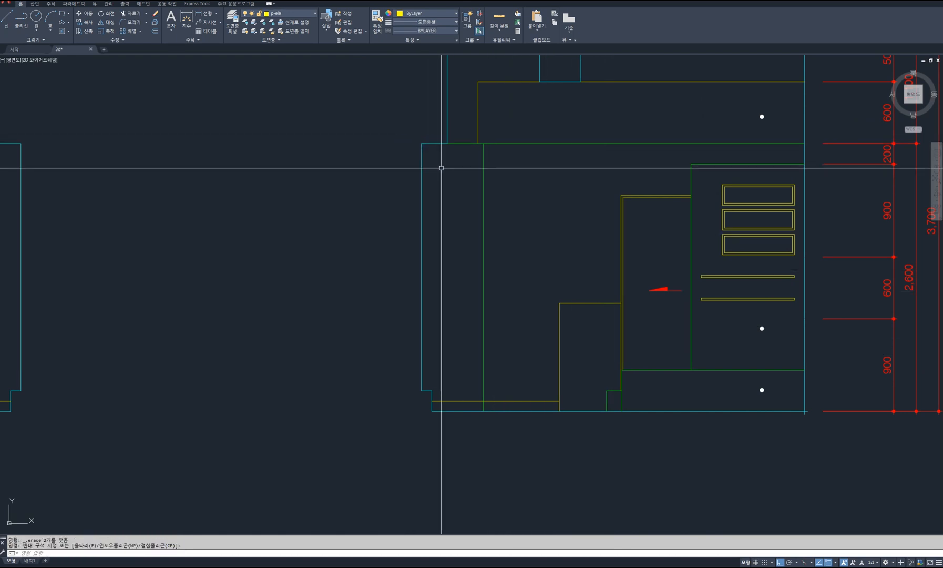
middle_drag(441, 168, 389, 374)
scroll(389, 290, down, 2)
click(396, 124)
key(Delete)
click(731, 499)
click(637, 246)
key(Delete)
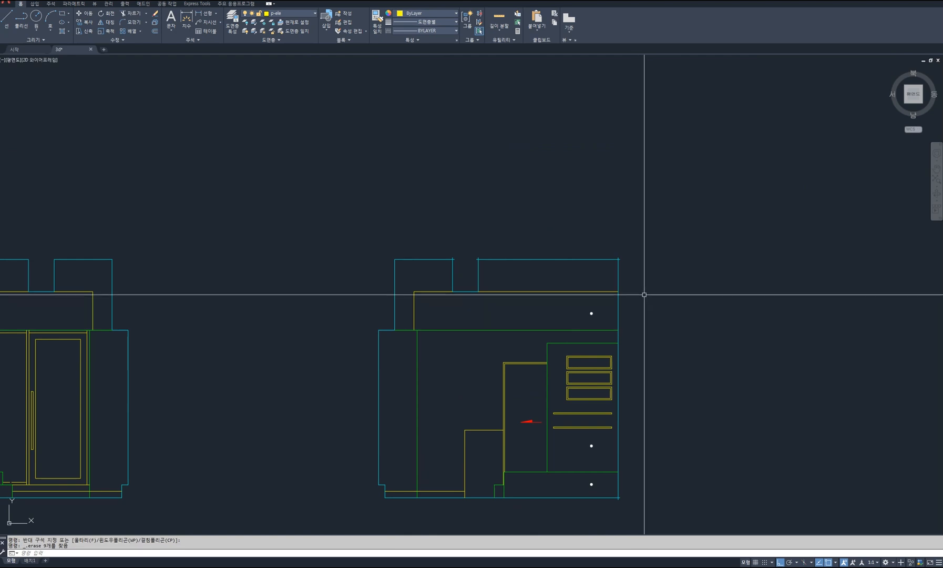
Step: Delete the line overshoots at the upper right corner of the last elevation
scroll(637, 265, up, 2)
click(600, 247)
click(648, 286)
key(Delete)
Step: Delete the leader dots on the ceiling band and below the wall shelves in the last elevation
scroll(606, 252, up, 2)
click(605, 252)
click(572, 207)
key(Delete)
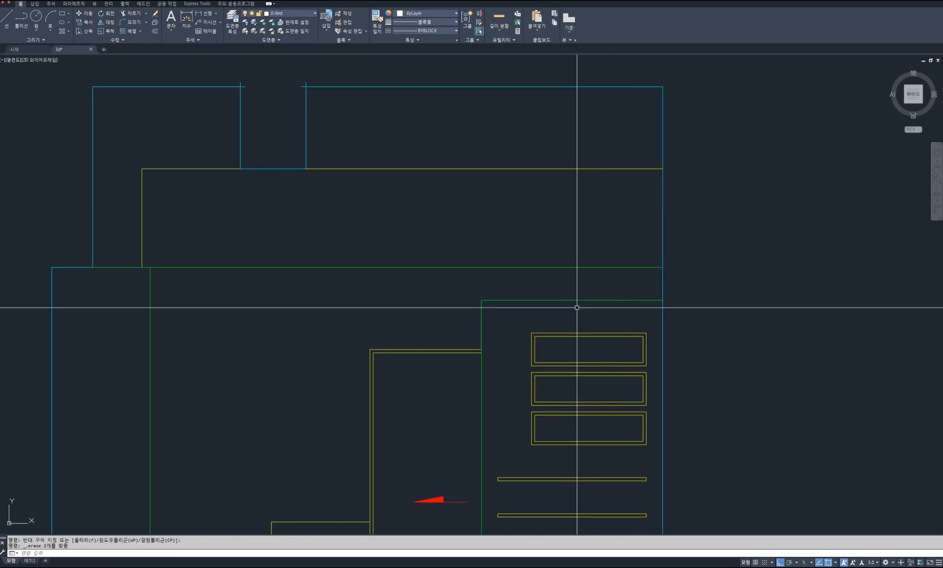
scroll(583, 294, down, 4)
scroll(560, 400, up, 2)
click(579, 362)
click(618, 454)
key(Delete)
Step: Delete the red arrow symbol and the remaining line overshoots in the last elevation
scroll(667, 427, down, 5)
scroll(646, 407, up, 5)
click(572, 287)
key(Delete)
click(666, 282)
click(720, 337)
key(Delete)
scroll(587, 322, down, 6)
middle_drag(479, 285, 532, 291)
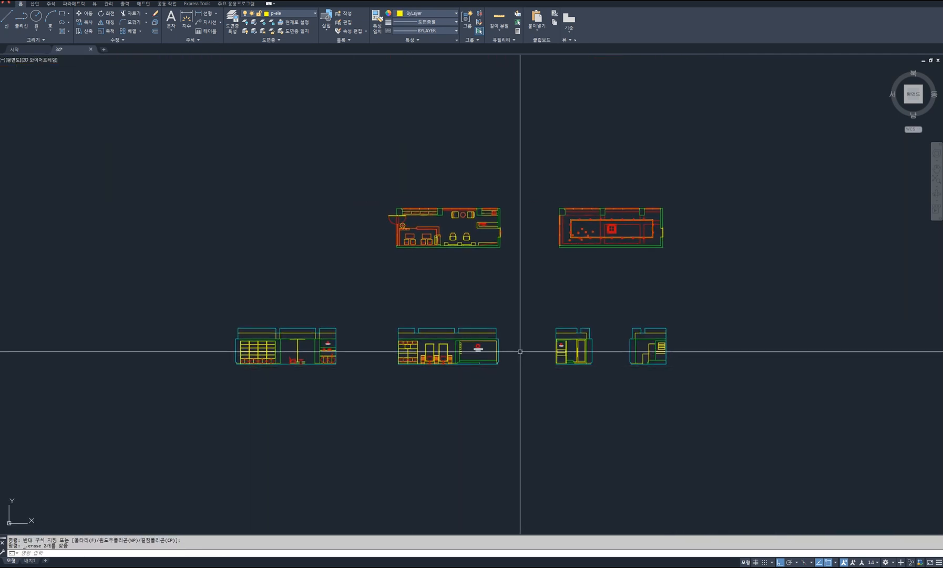
Step: Add eleven new layers with default names and settings to the drawing
scroll(521, 350, up, 4)
scroll(526, 350, down, 3)
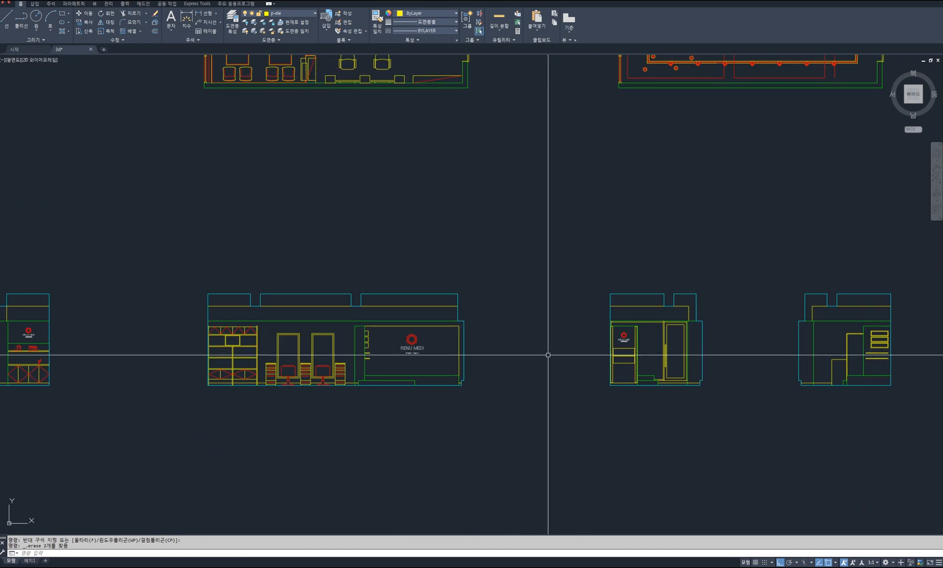
middle_drag(537, 372, 549, 401)
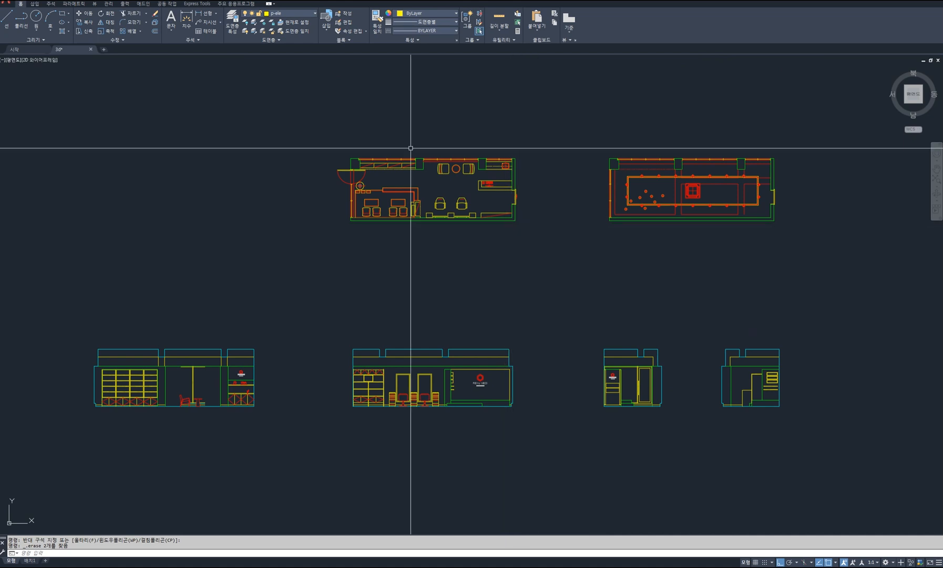
click(229, 24)
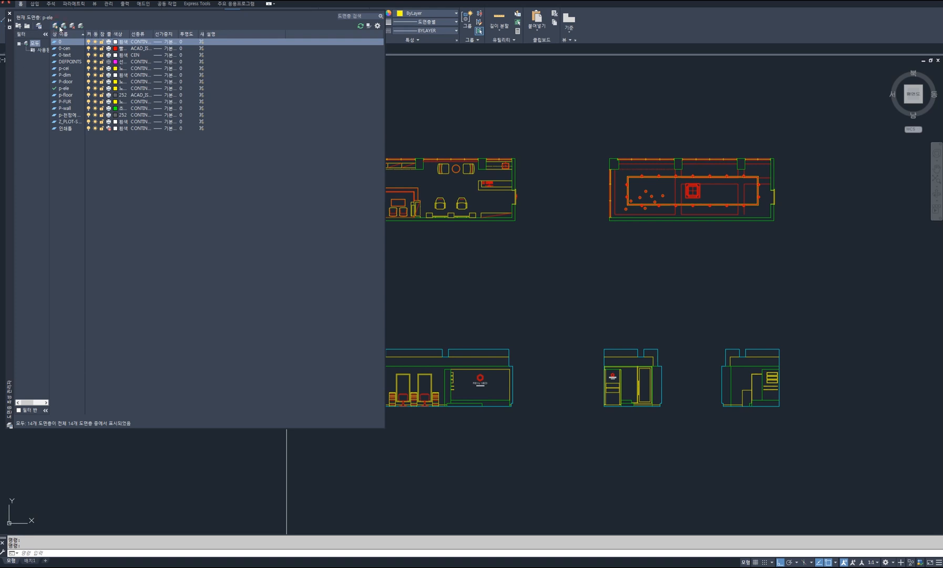
click(58, 27)
click(57, 27)
click(57, 27)
click(57, 27)
click(58, 27)
click(57, 27)
click(57, 27)
click(57, 27)
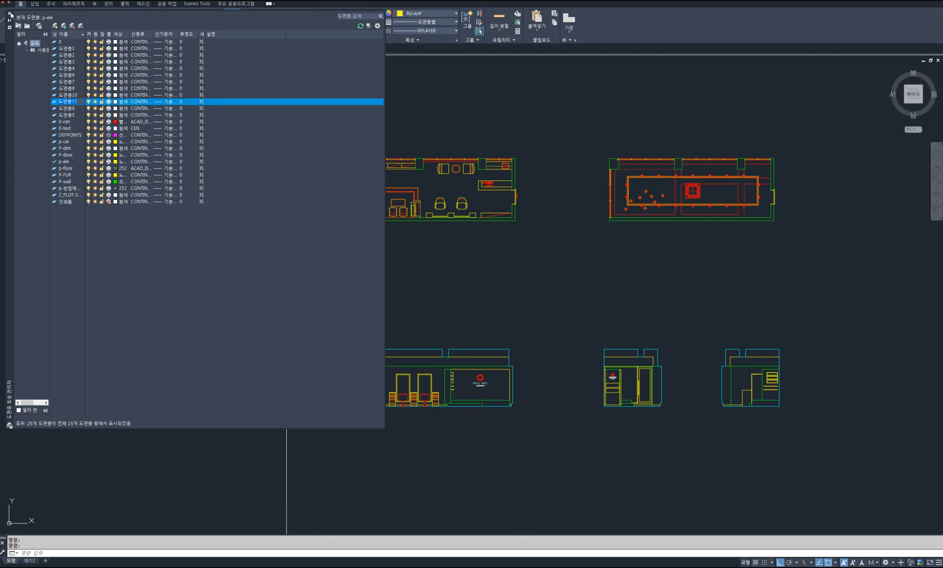
click(10, 13)
Step: Explode all objects in the two plans and four elevations
click(871, 458)
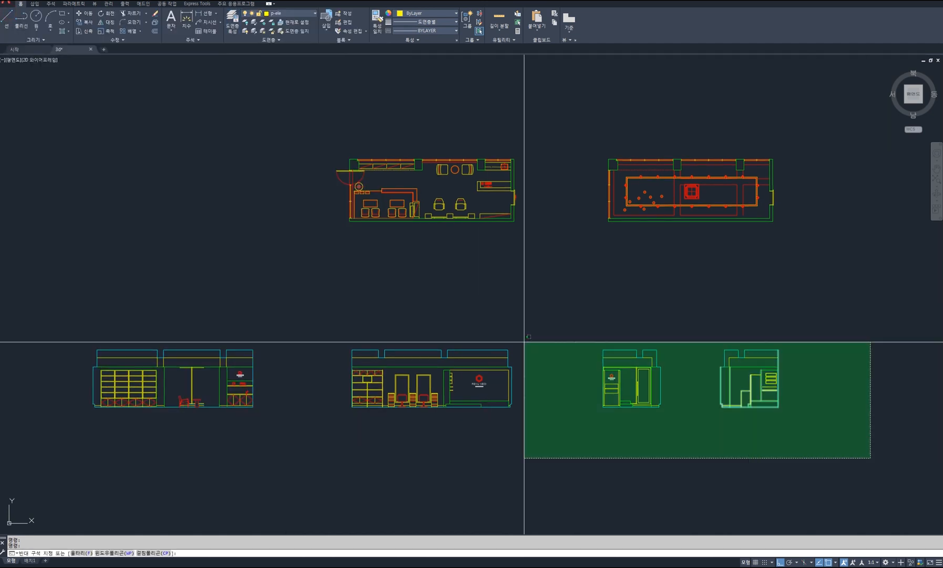
click(56, 102)
click(68, 110)
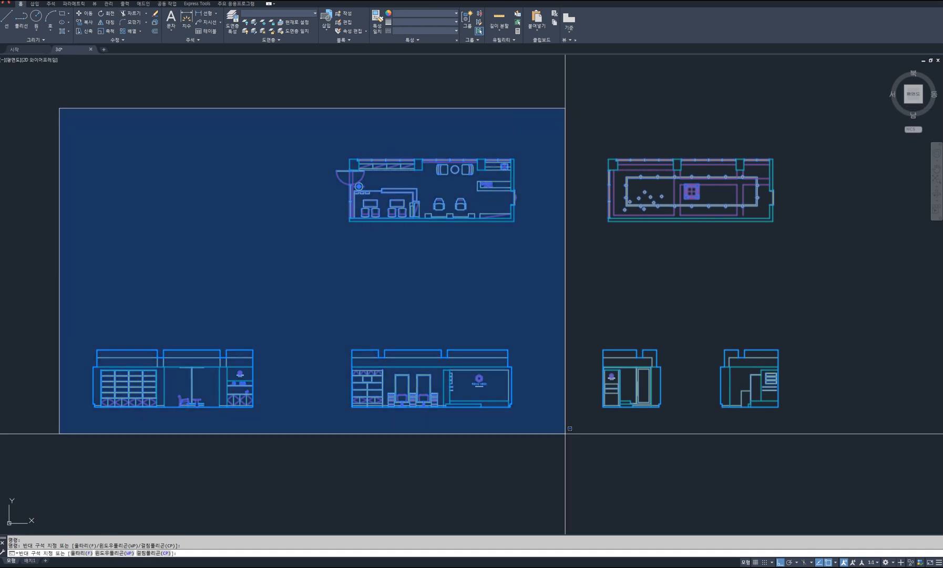
click(837, 474)
click(863, 473)
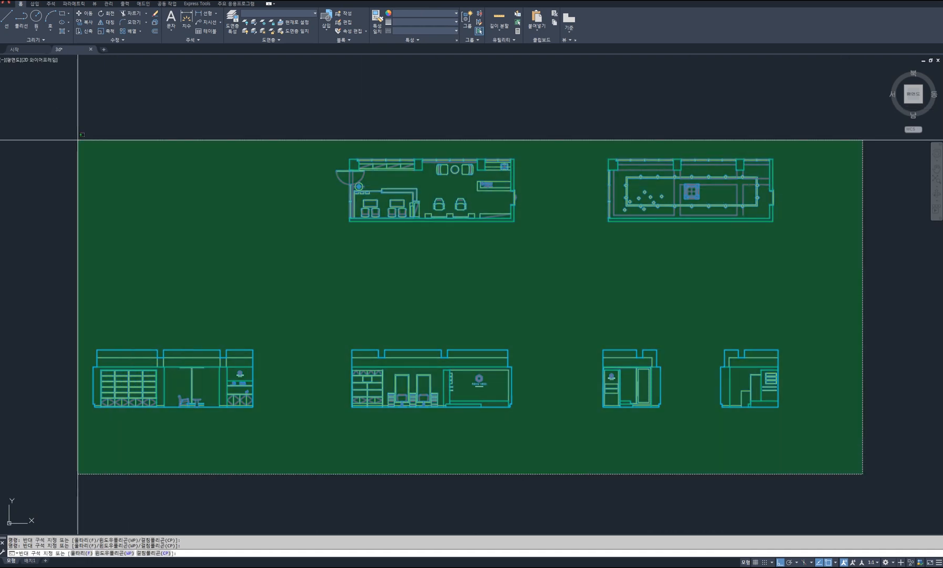
click(39, 96)
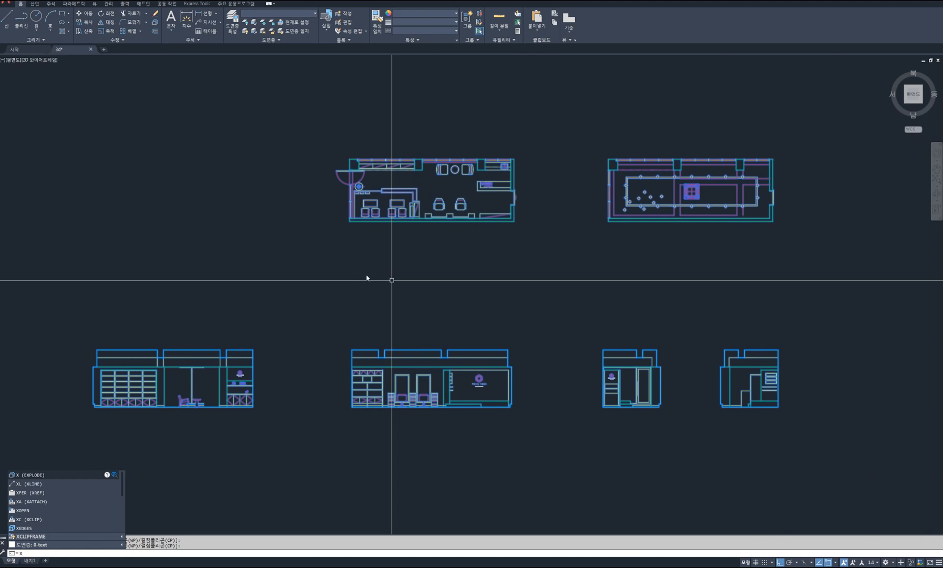
click(43, 477)
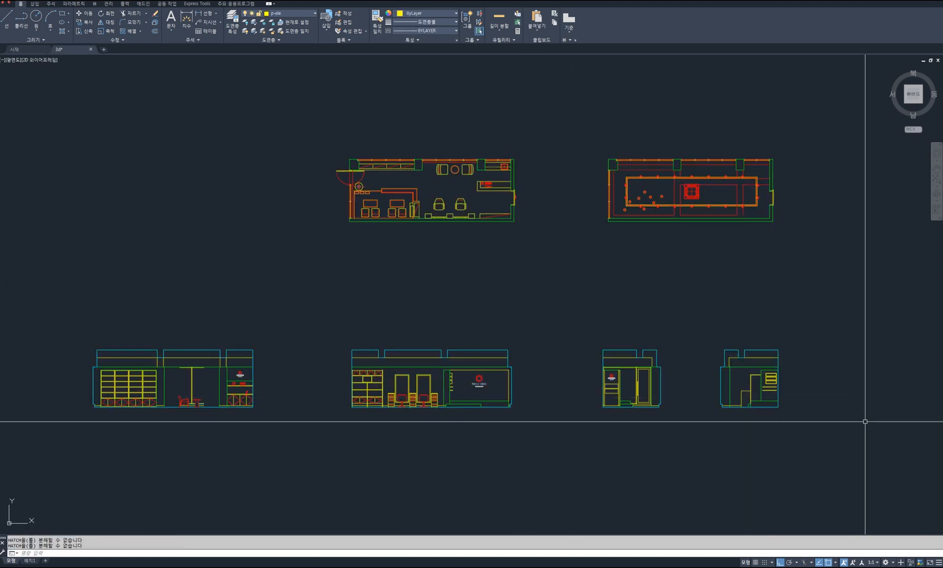
Step: Explode the whole drawing a second time to break up any remaining nested blocks
click(887, 447)
click(50, 100)
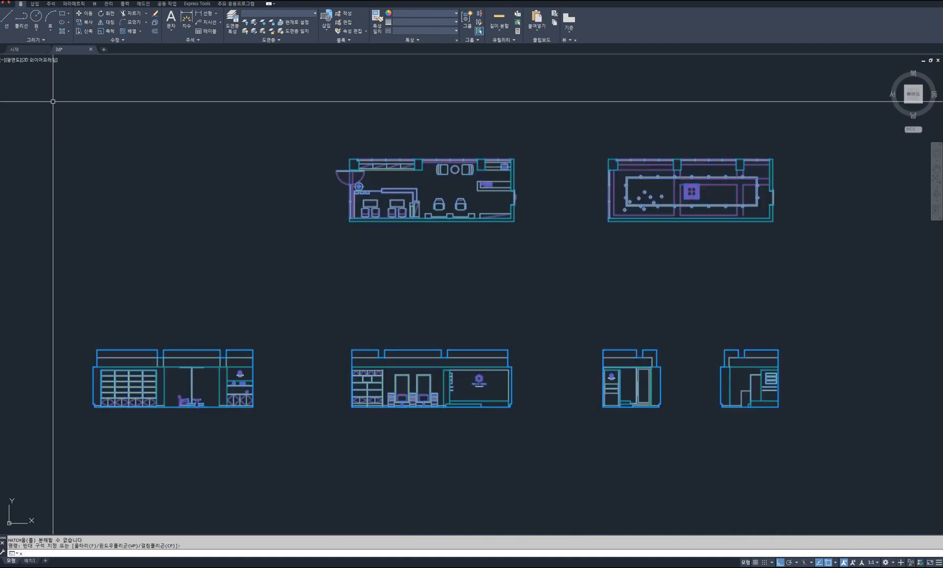
key(Return)
key(Escape)
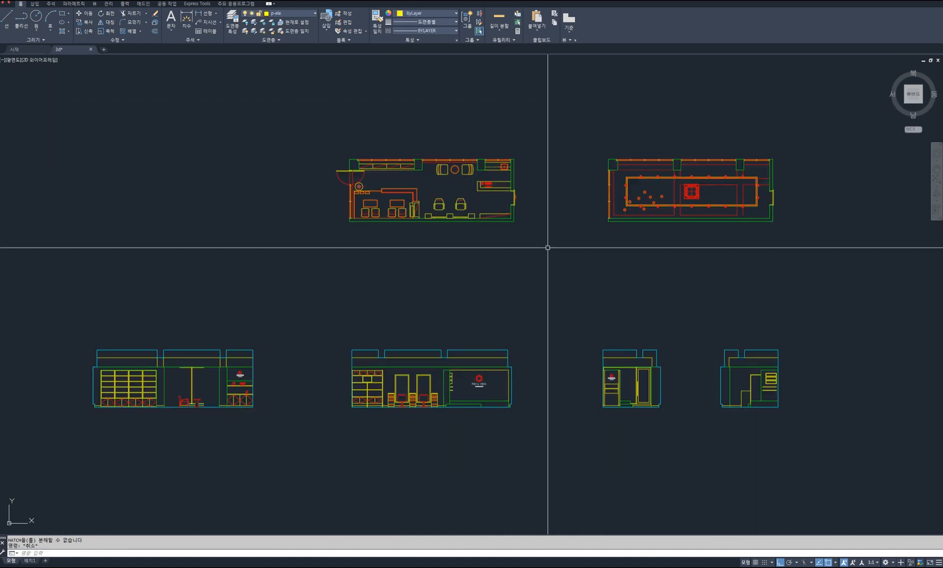
Step: Move all objects of the furnished floor plan to layer 도면층1
click(548, 246)
click(326, 143)
key(Escape)
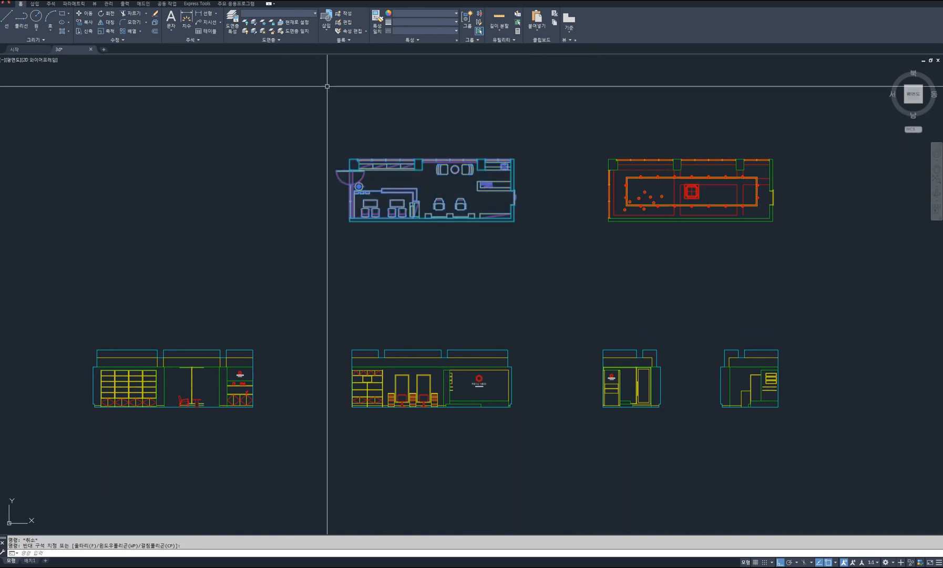
click(301, 13)
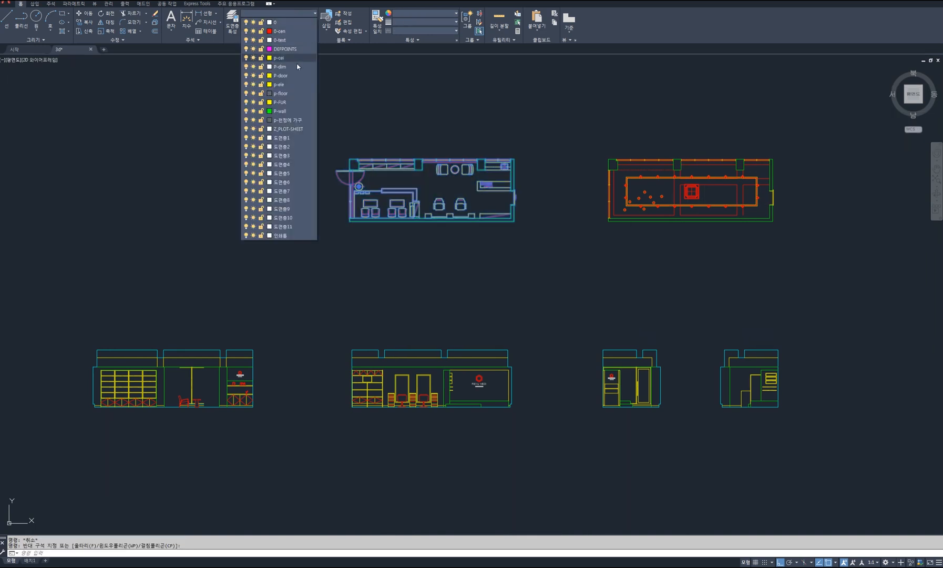
click(288, 139)
key(Escape)
key(Escape)
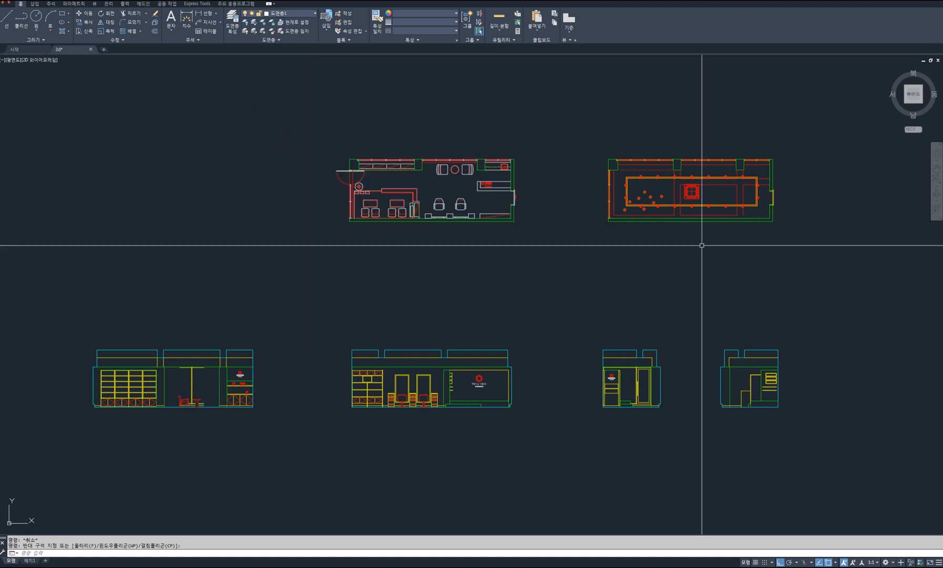
Step: Move all objects of the ceiling plan to layer 도면층2
click(806, 236)
click(573, 129)
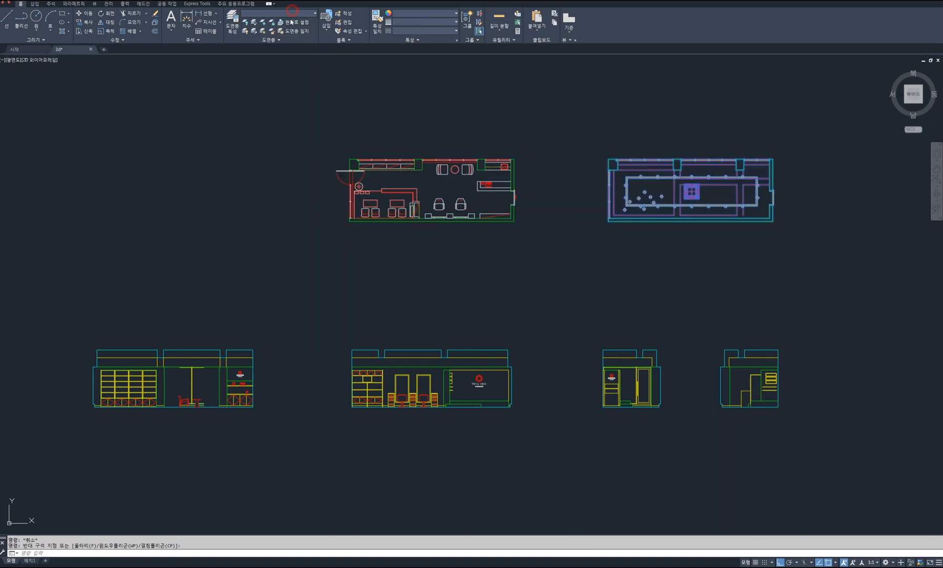
click(295, 13)
click(285, 147)
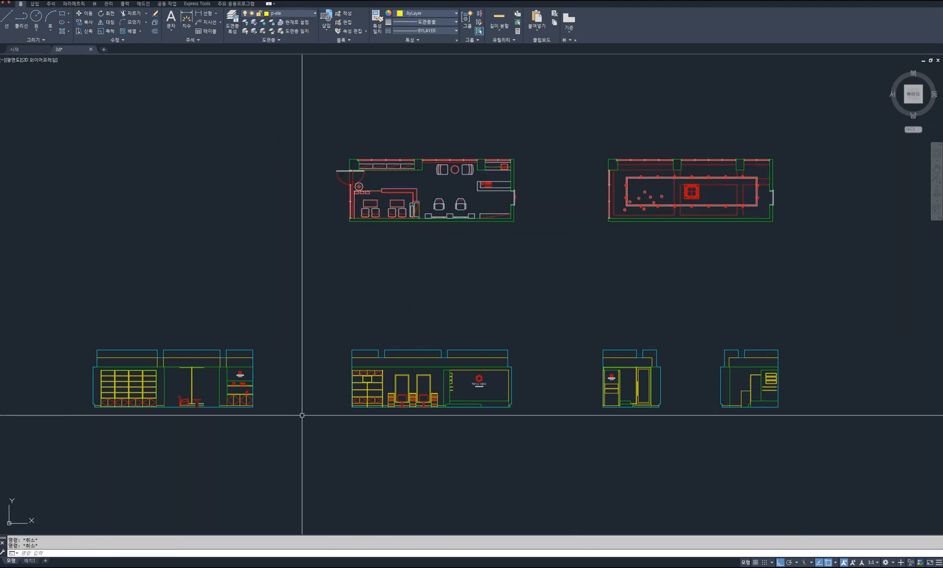
Step: Move all objects of the first elevation, with the large shelf unit, to layer 도면층3
click(294, 434)
click(86, 320)
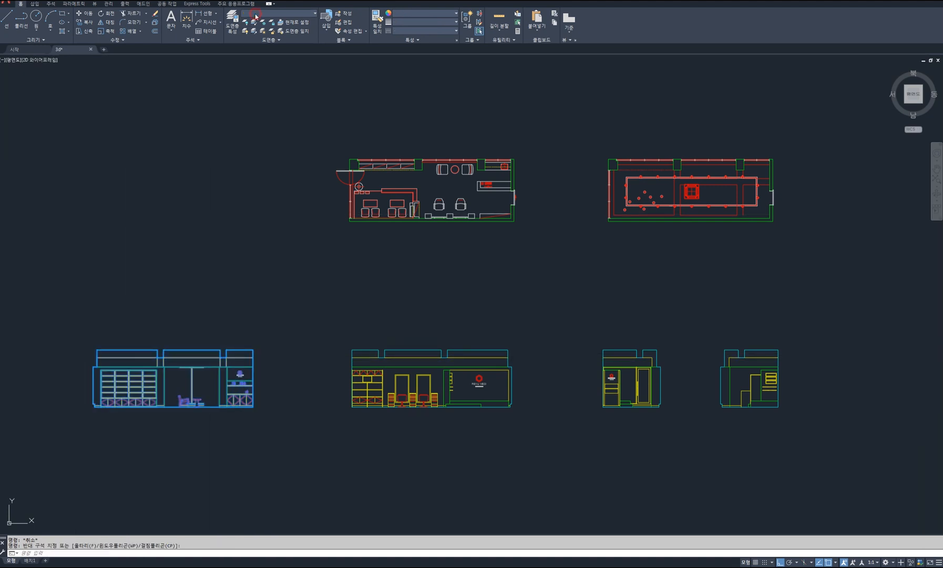
click(295, 14)
click(296, 157)
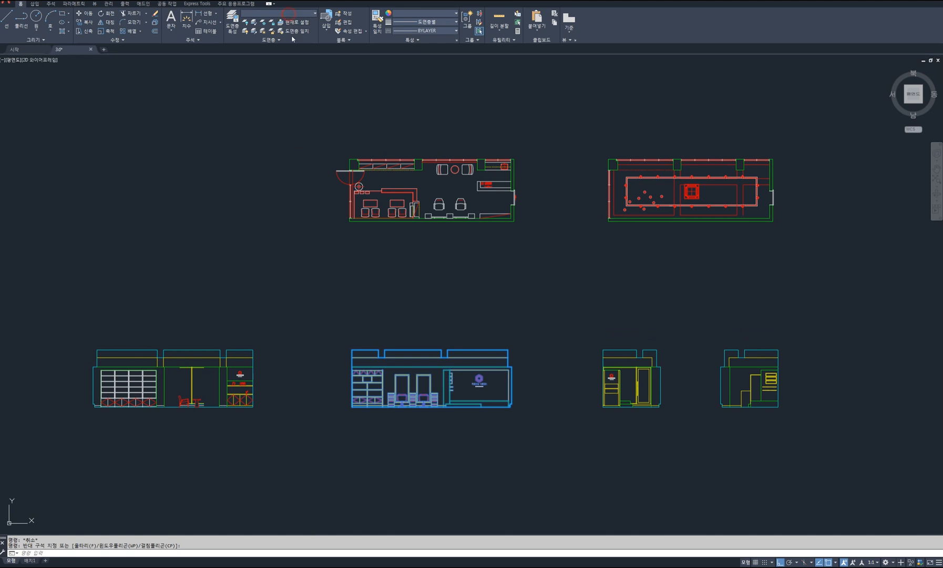
Step: Move all objects of the second elevation, with the two mirrors, to layer 도면층4
click(292, 13)
click(290, 166)
key(Escape)
key(Escape)
Step: Move all objects of the third elevation, with the door, to layer 도면층5
click(683, 420)
click(600, 333)
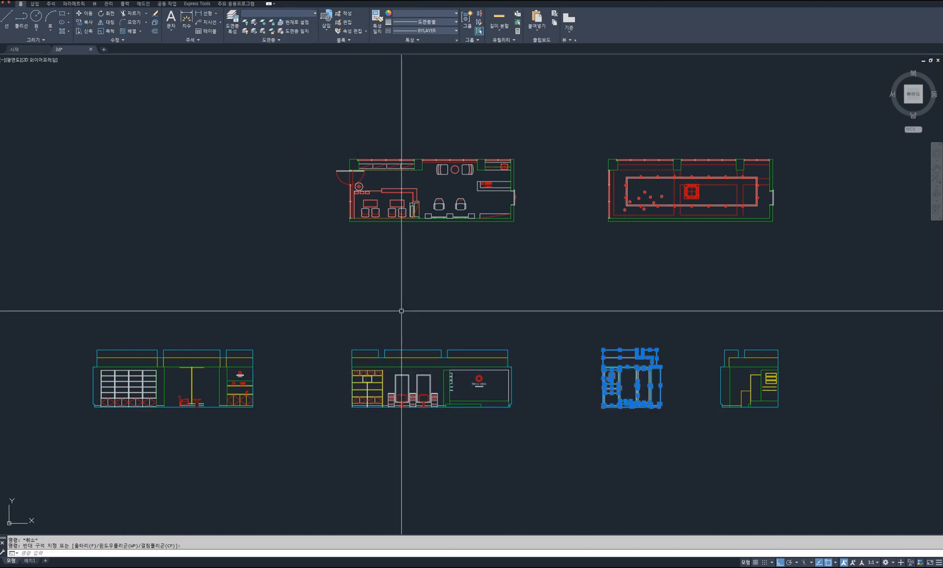
click(284, 13)
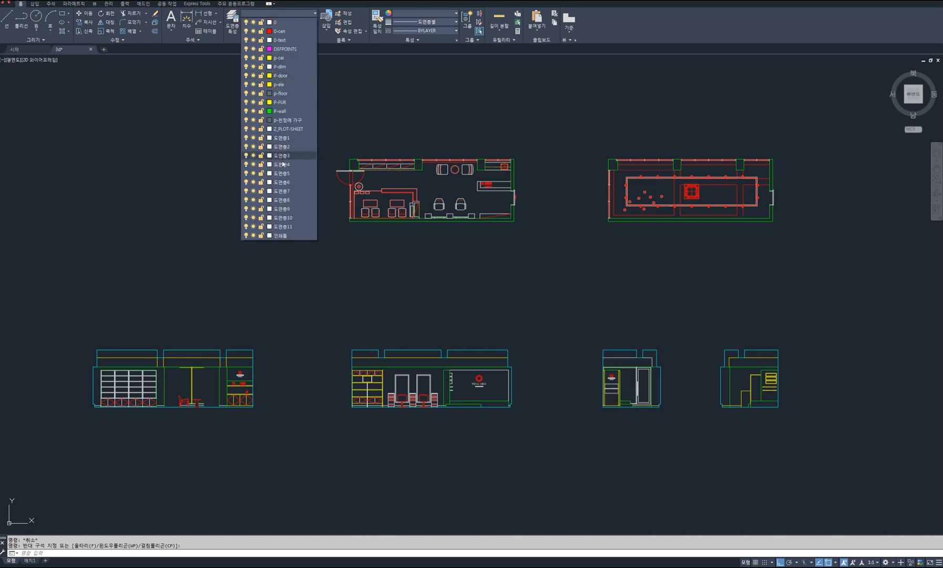
click(284, 174)
key(Escape)
Step: Move all objects of the last elevation to layer 도면층6
click(804, 427)
click(715, 330)
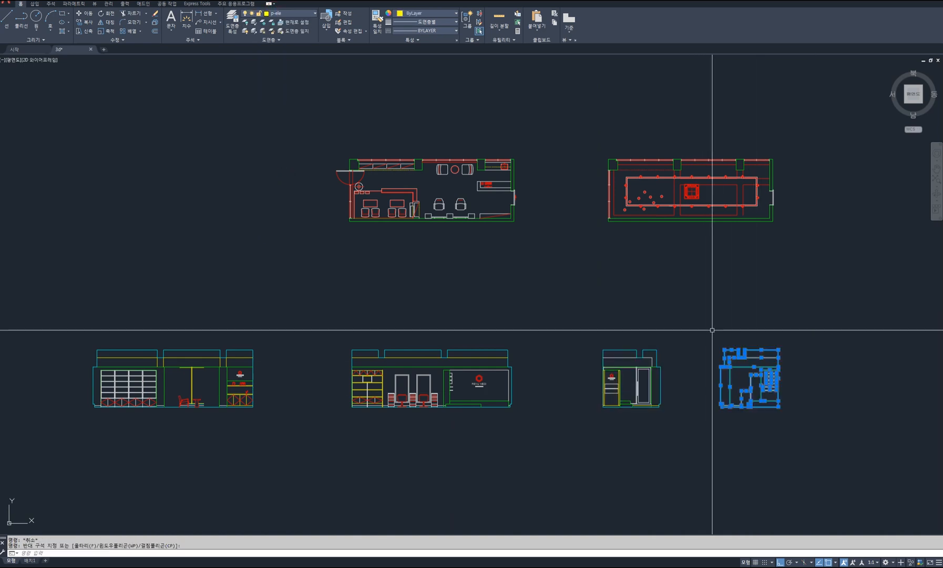
click(288, 14)
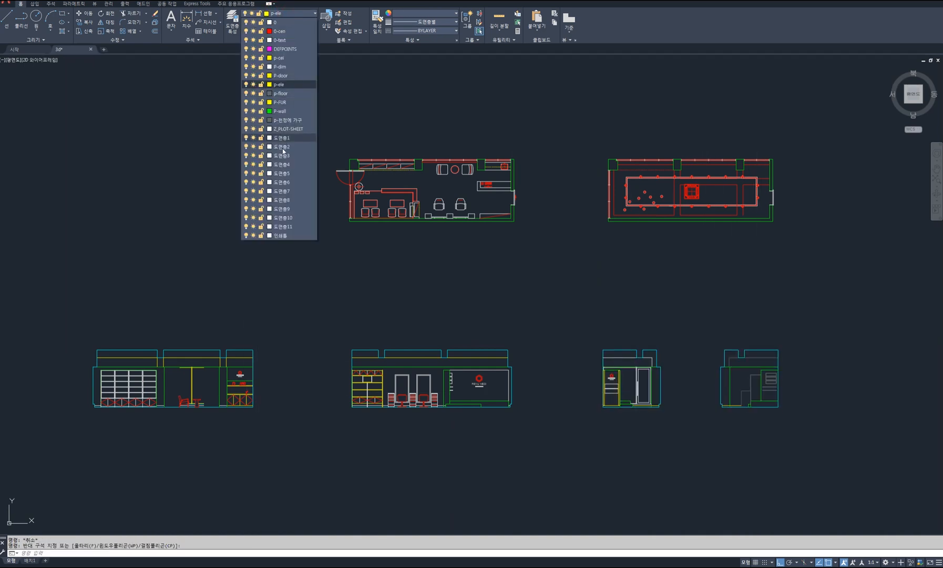
click(287, 180)
key(Escape)
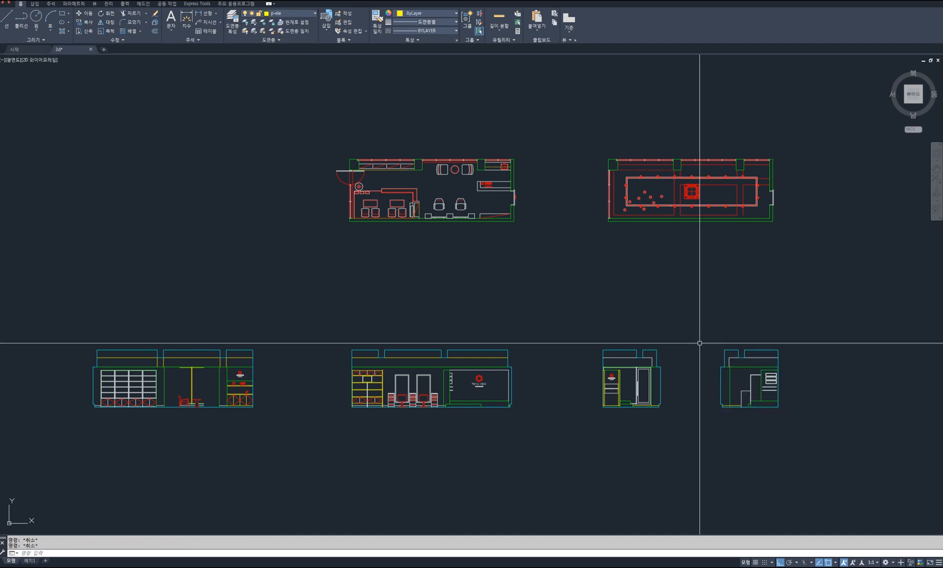
Step: Set the color of all objects in the plans and elevations to ByBlock
click(814, 434)
click(64, 117)
click(420, 14)
click(417, 32)
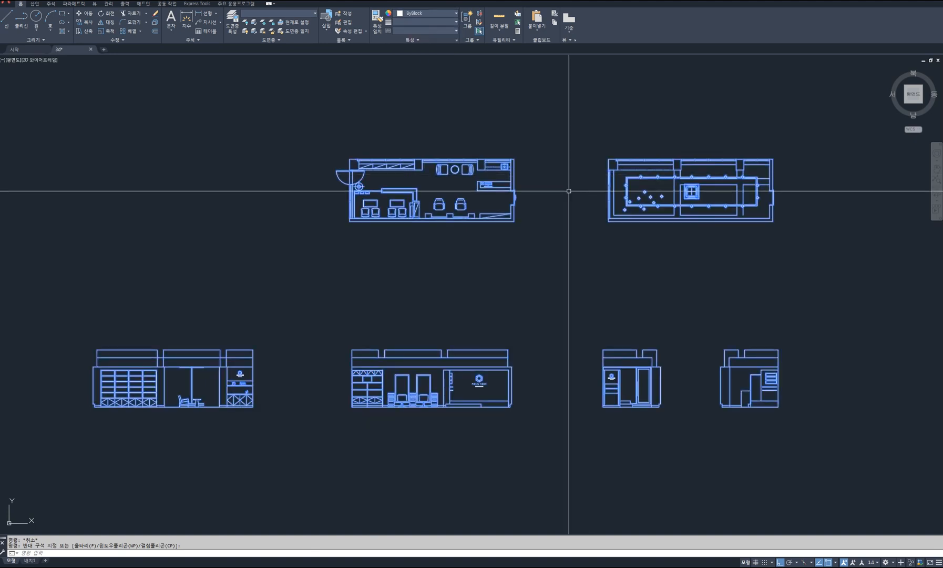
key(Escape)
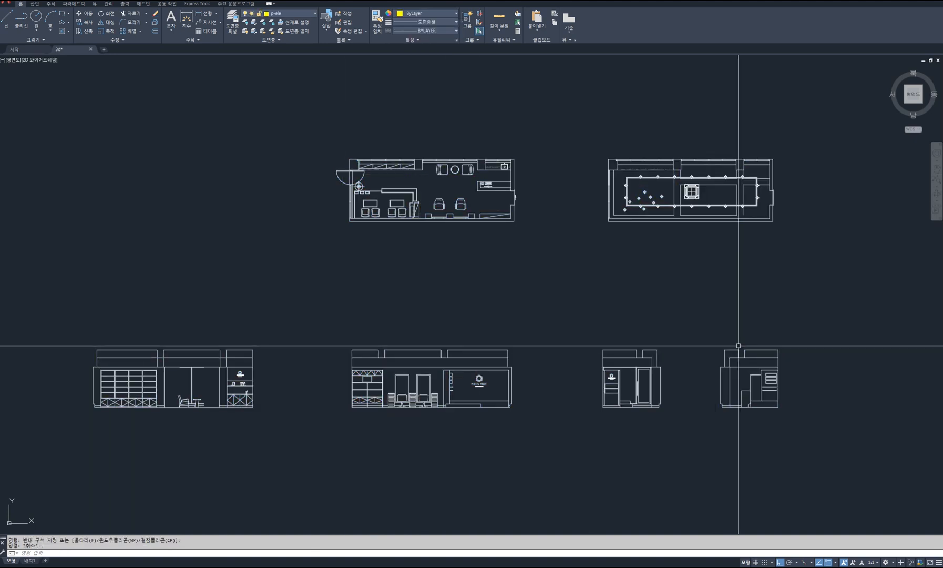
scroll(380, 167, up, 10)
click(419, 211)
click(393, 189)
key(Escape)
scroll(387, 235, down, 15)
scroll(416, 227, up, 2)
Step: Set the linetype of all objects in the plans and elevations to ByLayer
click(809, 440)
click(230, 179)
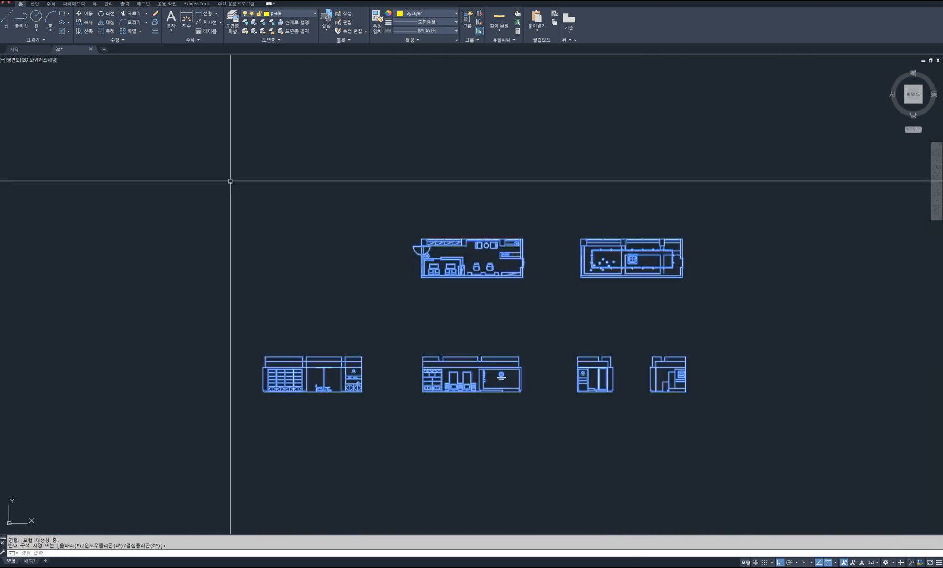
click(448, 31)
click(425, 42)
click(447, 31)
click(433, 41)
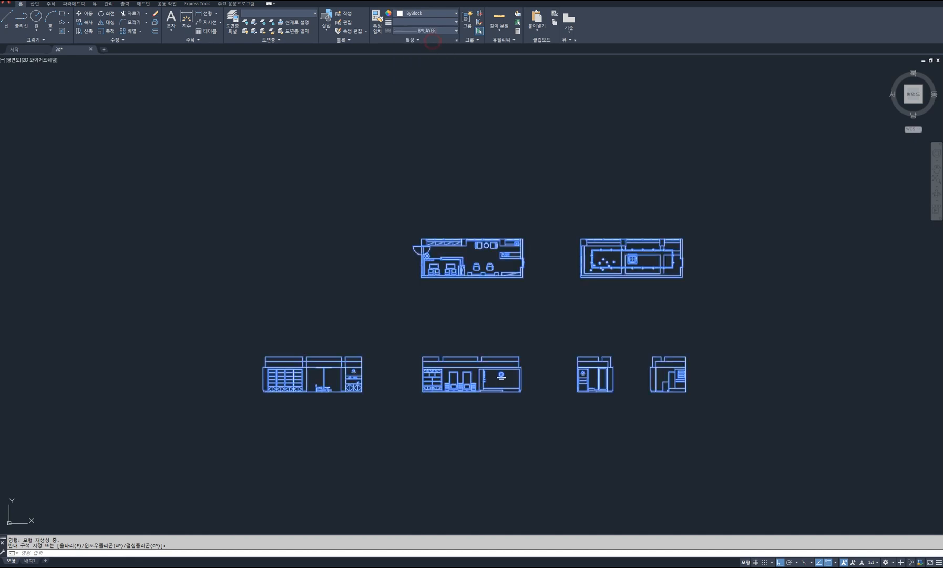
key(Escape)
key(Escape)
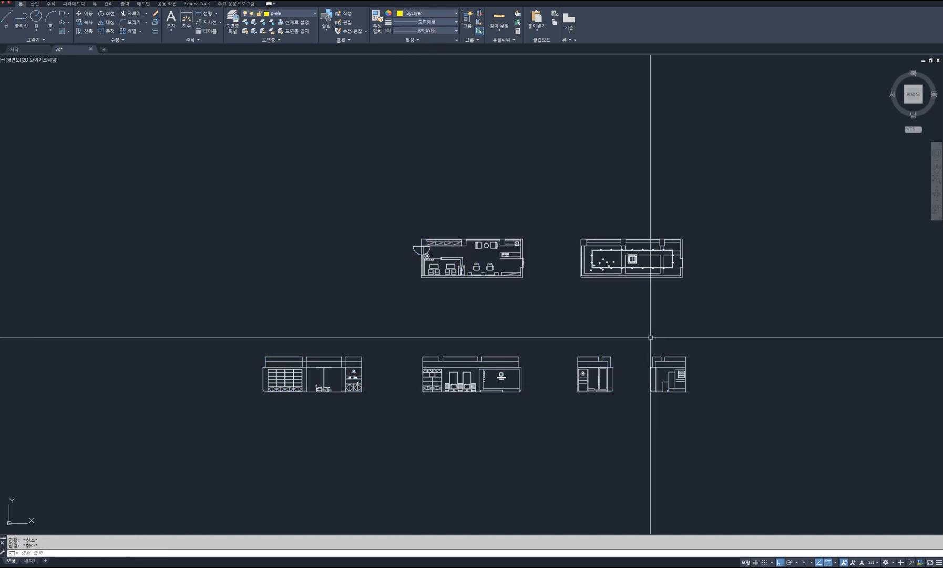
middle_drag(650, 337, 671, 339)
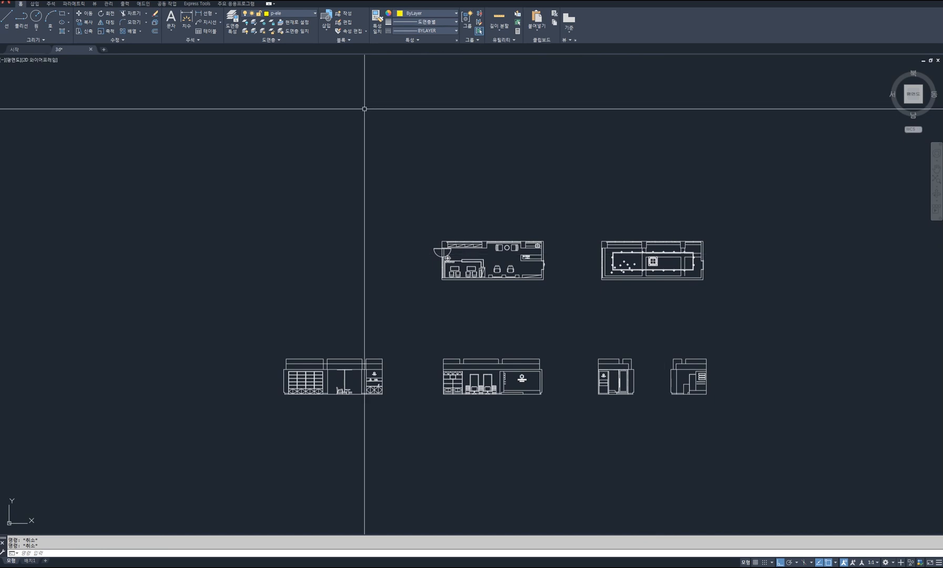
click(290, 13)
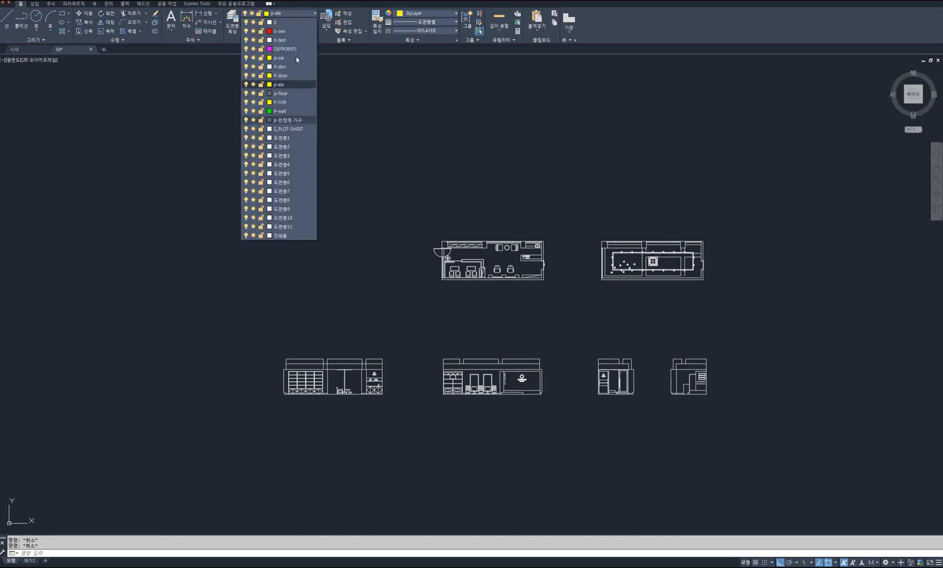
click(467, 116)
click(299, 15)
click(349, 114)
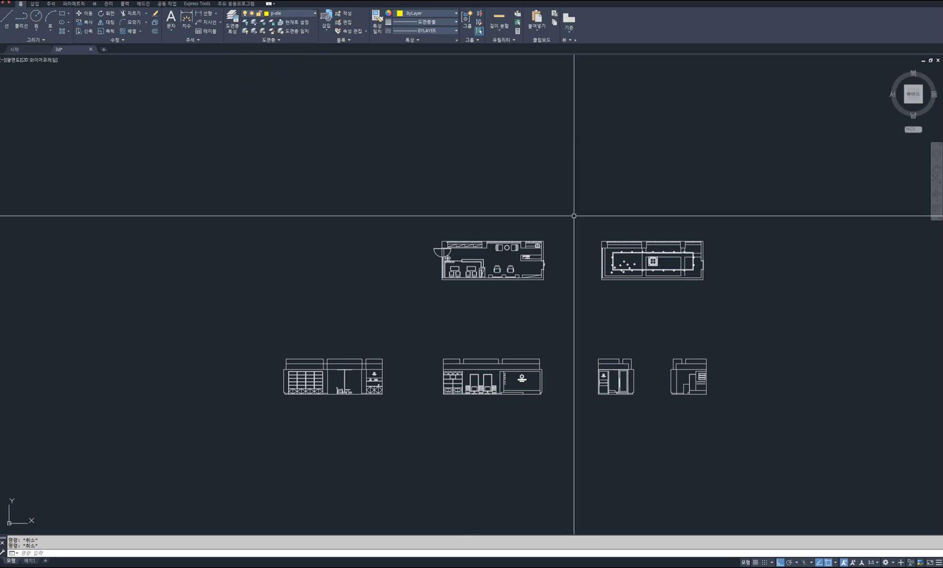
text(purg)
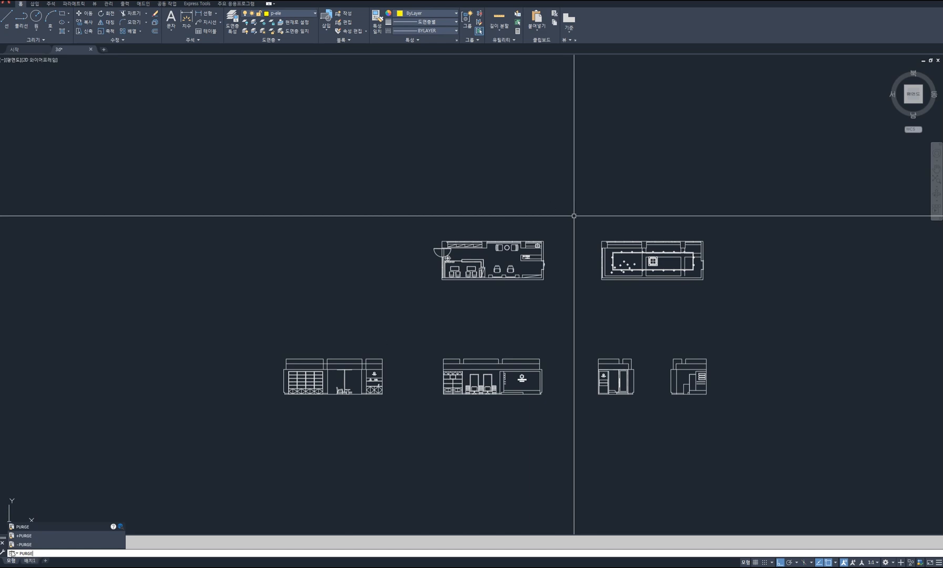
key(Down)
key(Down)
key(Return)
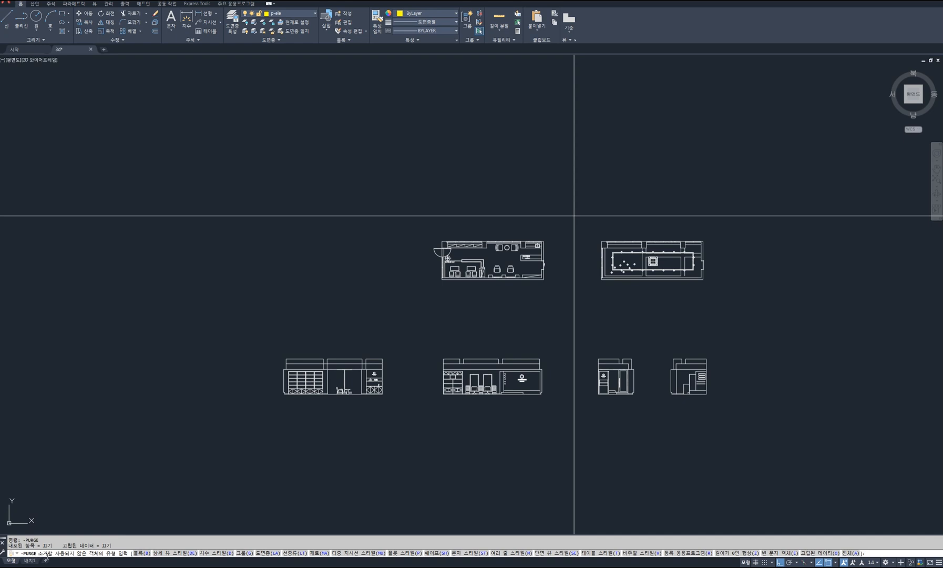
key(Return)
key(Escape)
key(Escape)
Step: Purge all unused items from the drawing, confirming removal of every checked item at once
text(pur)
key(Return)
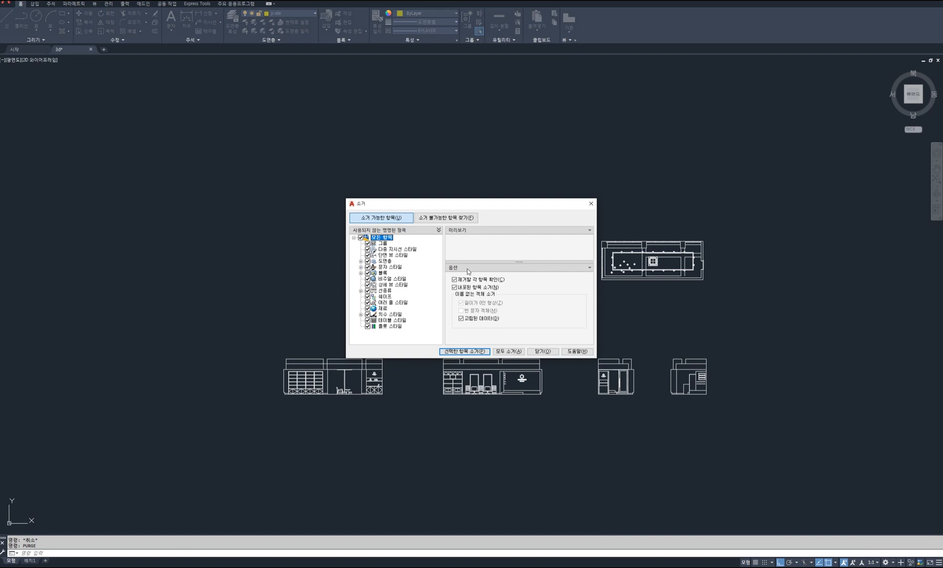
click(509, 352)
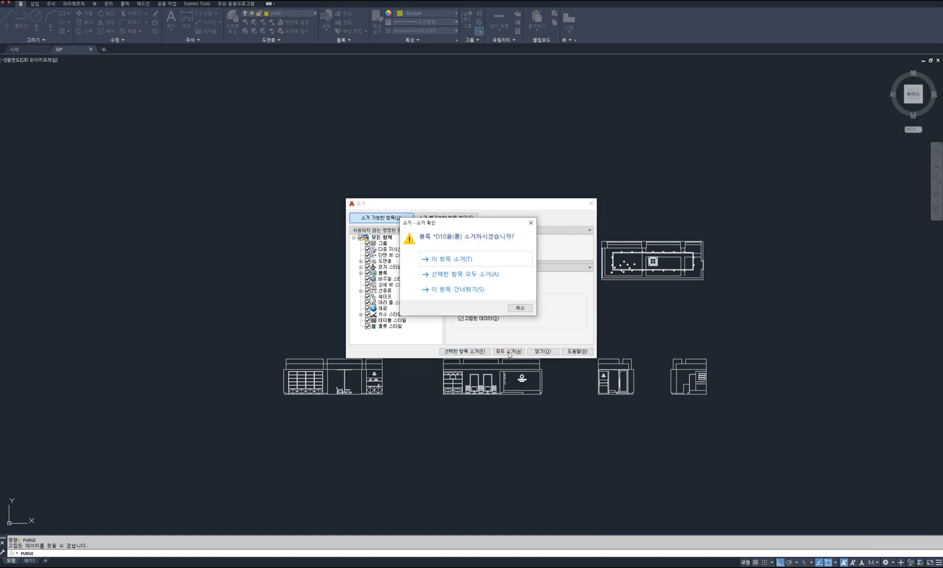
click(472, 280)
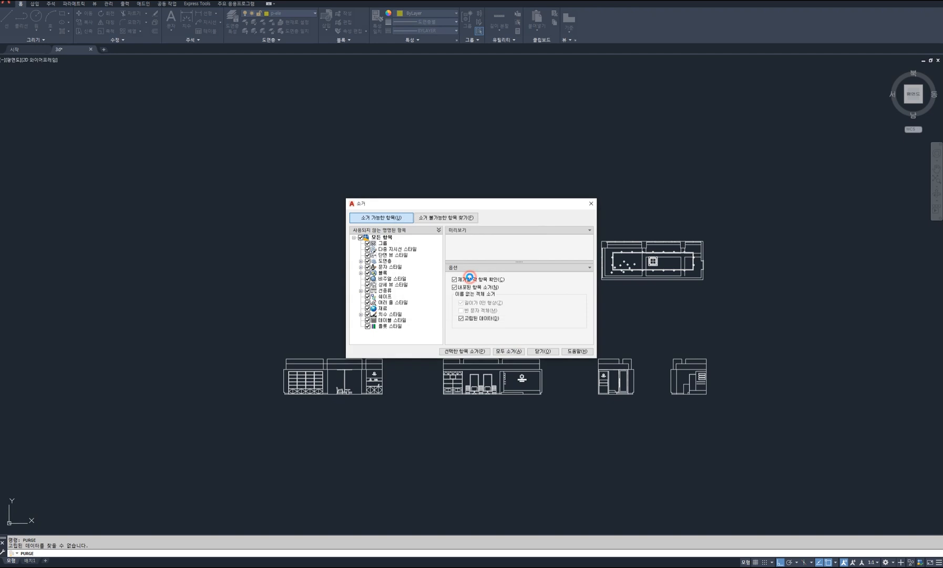
click(541, 351)
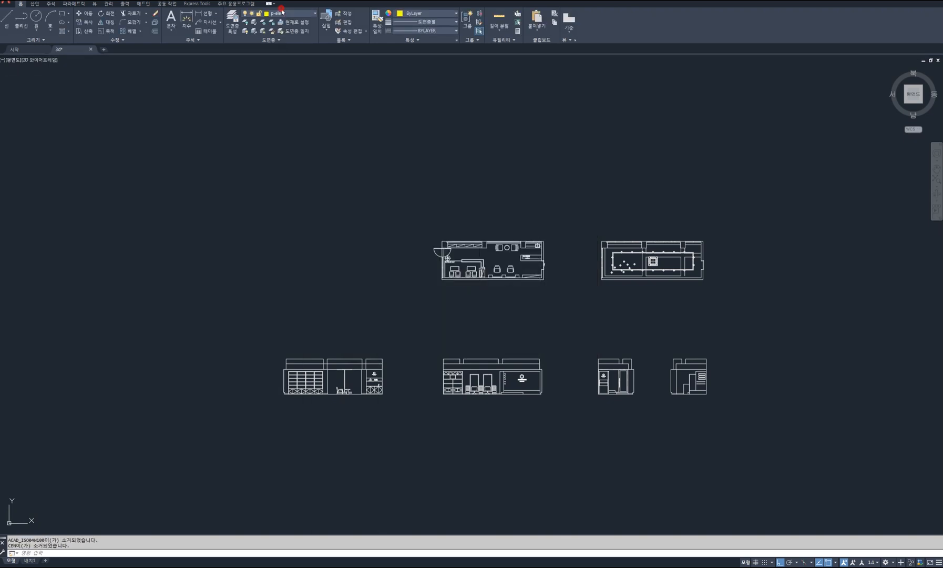
Step: Review the remaining layers in the layer list and save the cleaned-up 3d drawing
click(282, 12)
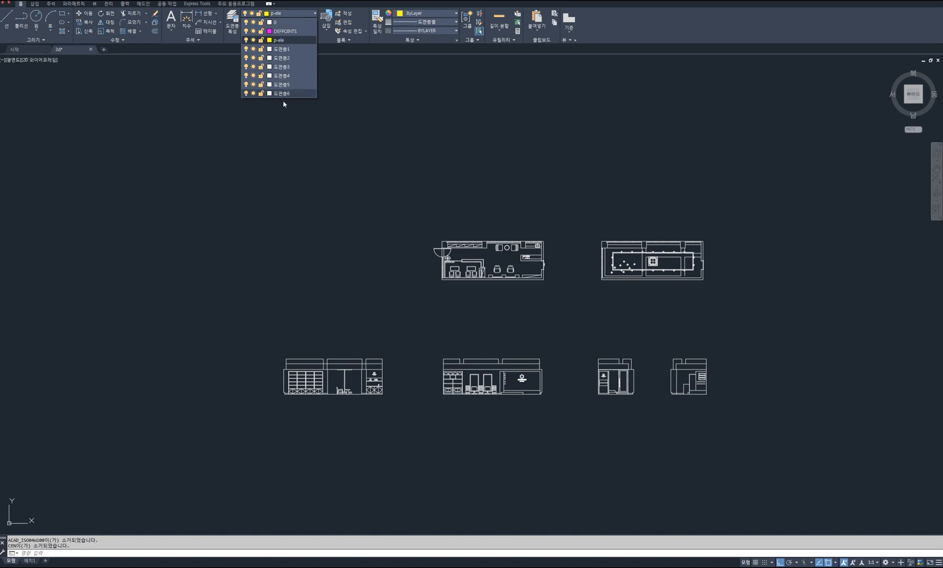
click(333, 282)
middle_drag(489, 358, 487, 358)
middle_click(486, 358)
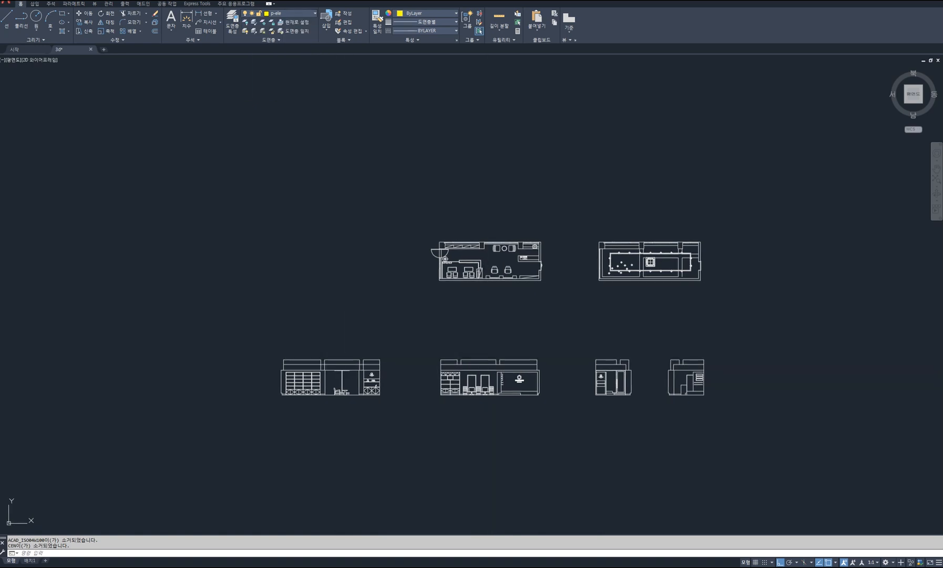
middle_click(486, 358)
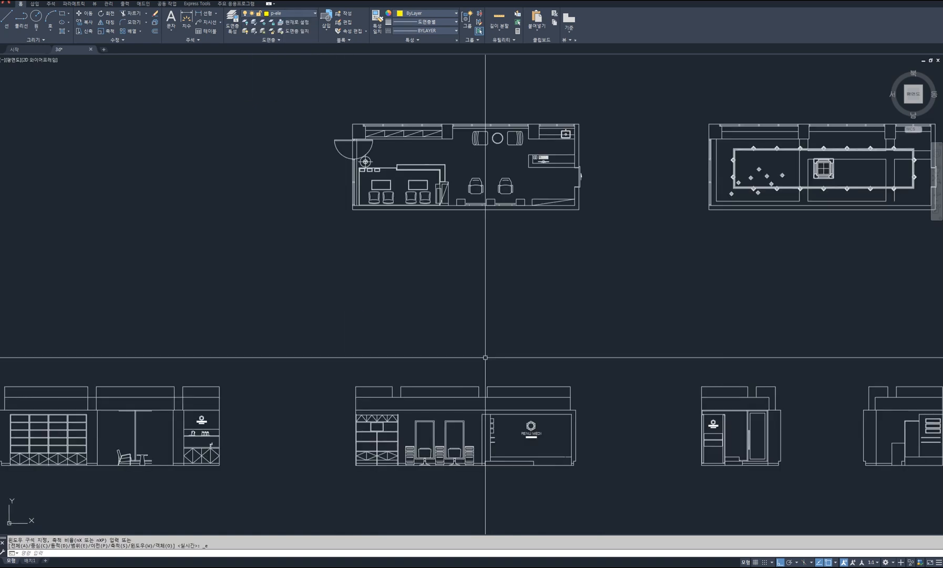
click(8, 5)
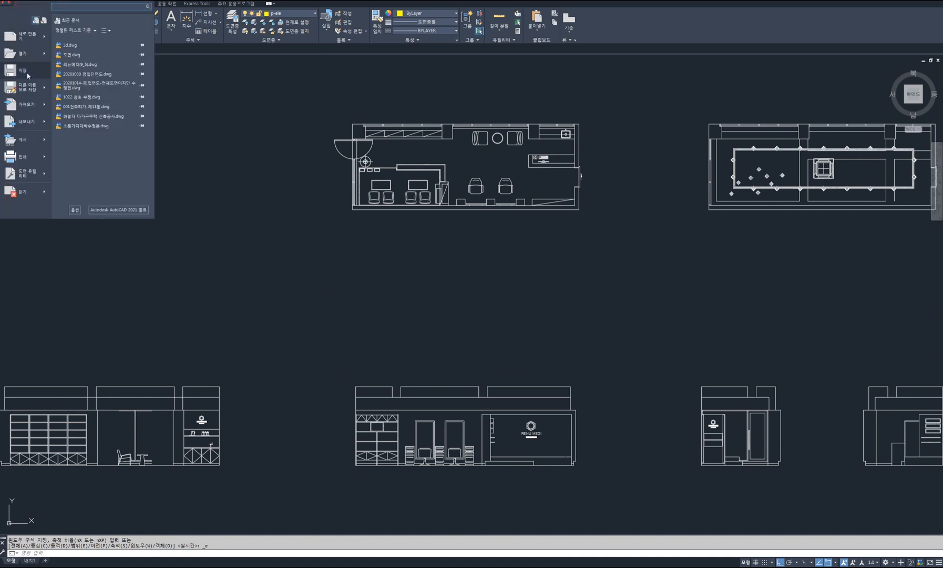
click(26, 72)
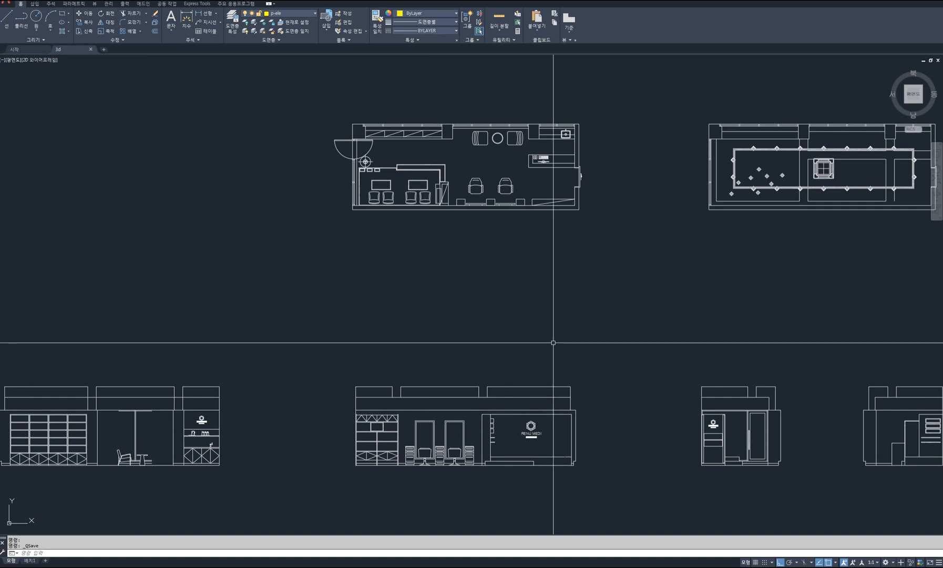
Step: Open the original 도면 drawing and examine its ceiling plan and floor plan sheets with their dimensions
middle_drag(554, 343, 526, 348)
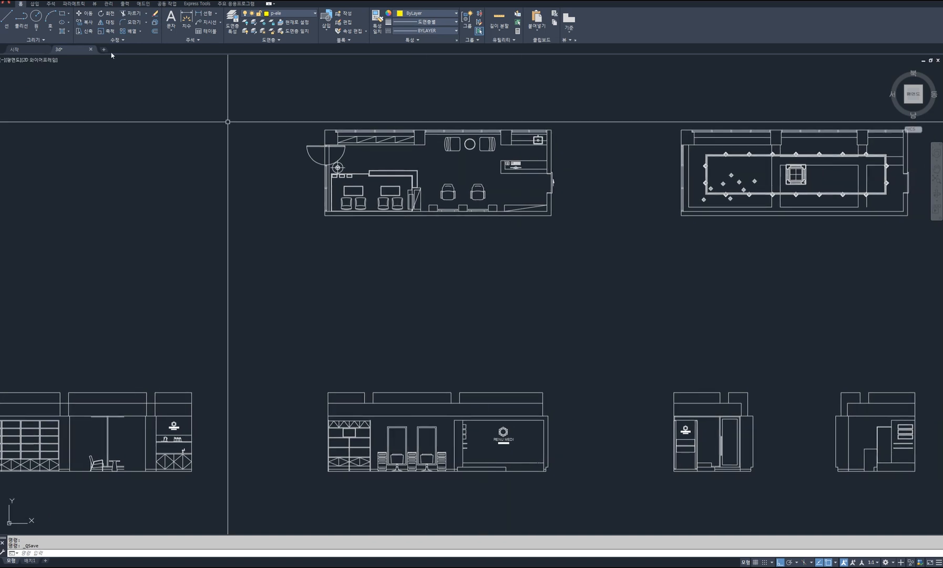
click(14, 7)
click(65, 56)
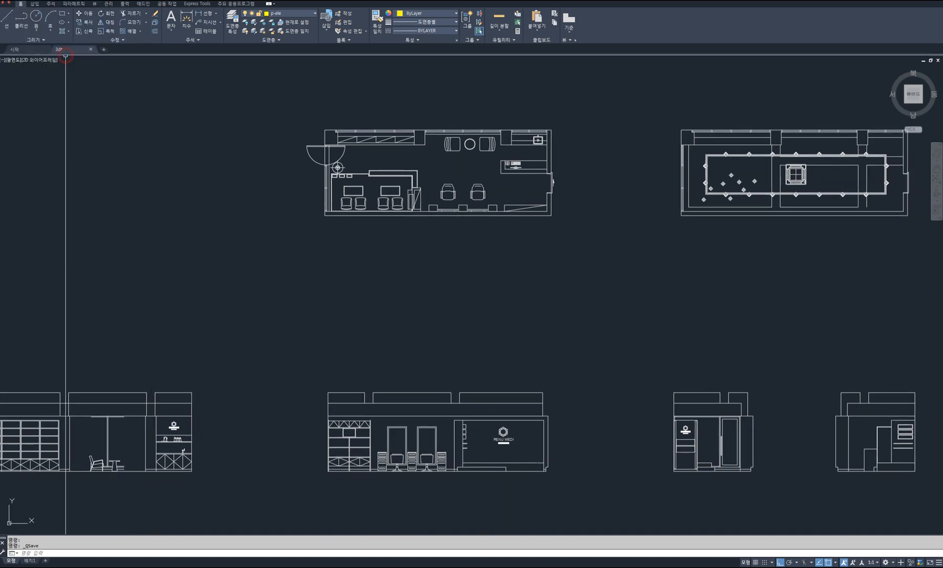
scroll(451, 321, down, 6)
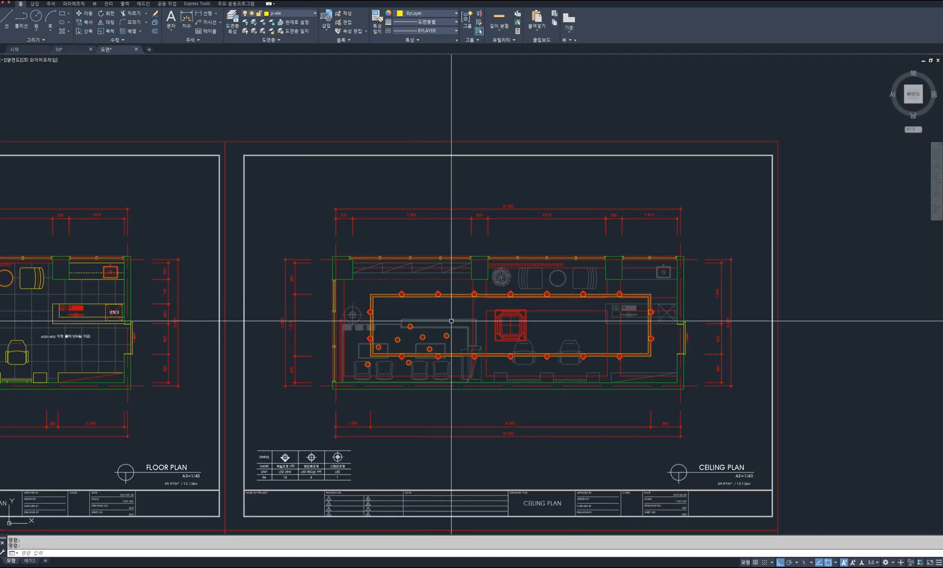
middle_drag(451, 321, 516, 311)
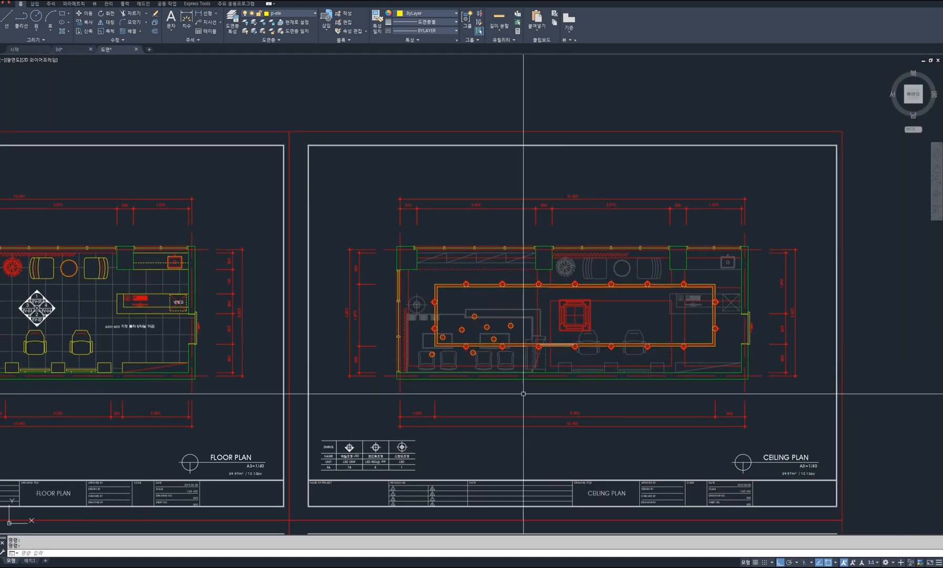
middle_drag(171, 417, 604, 404)
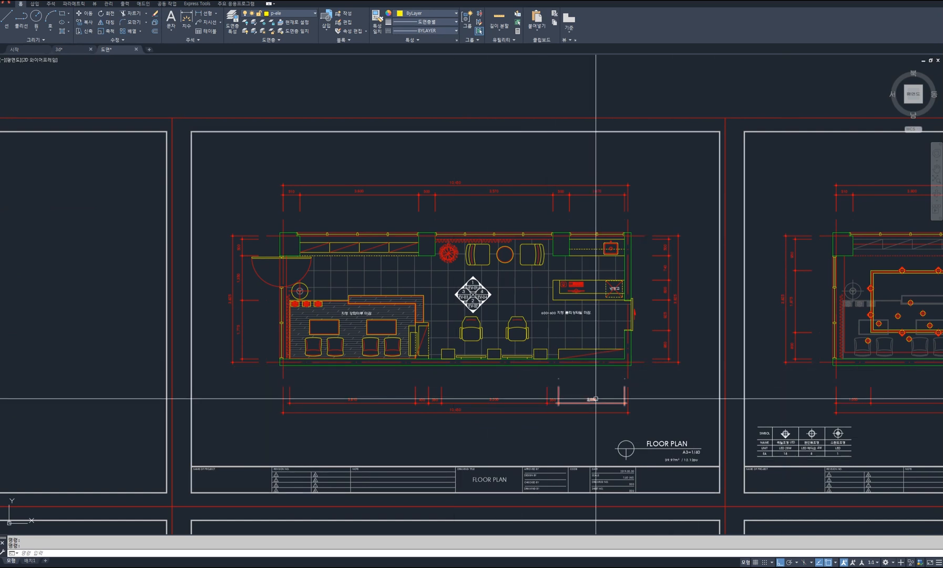
mouse_move(596, 399)
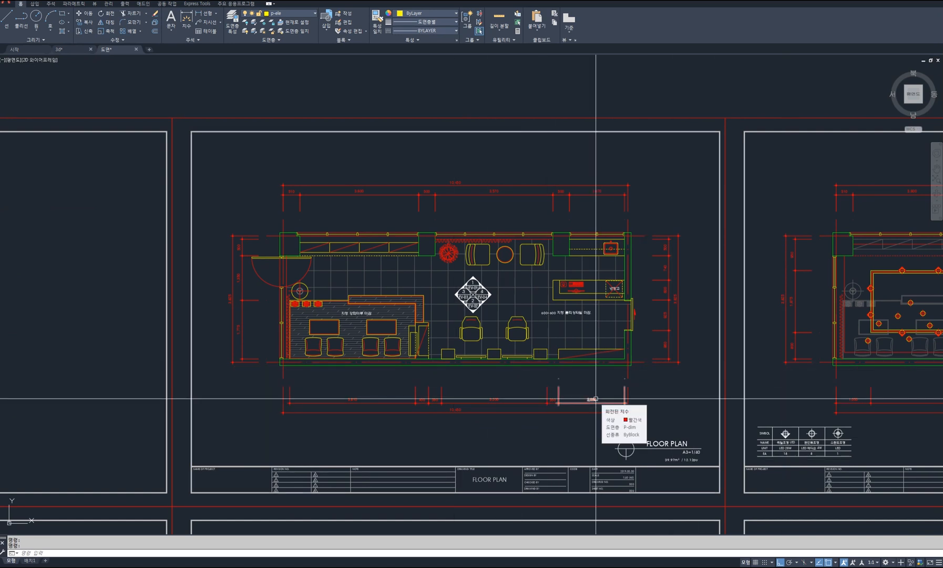
middle_drag(559, 427, 598, 421)
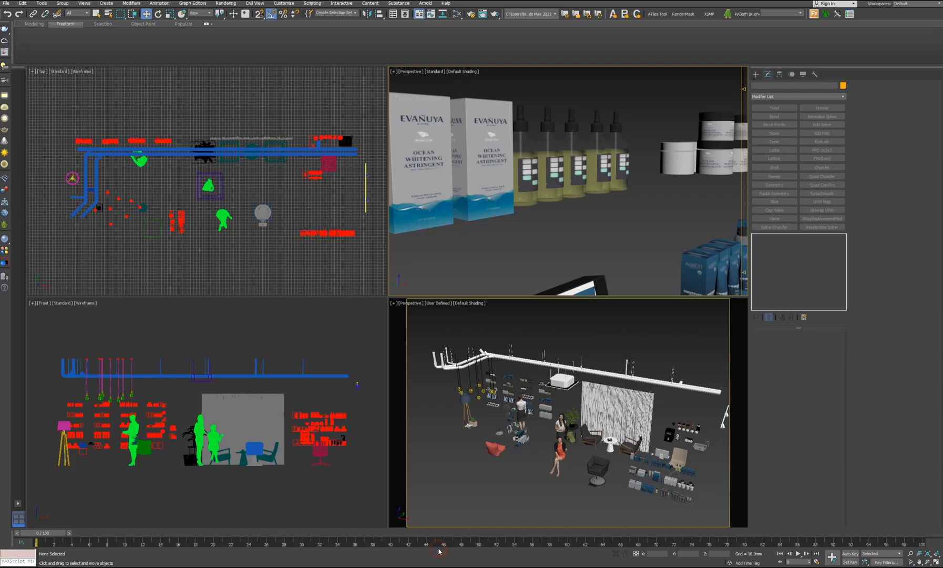
Step: Switch to 3ds Max and examine the salon scene's furniture, people, products and ceiling pipes in a maximized perspective view
click(334, 264)
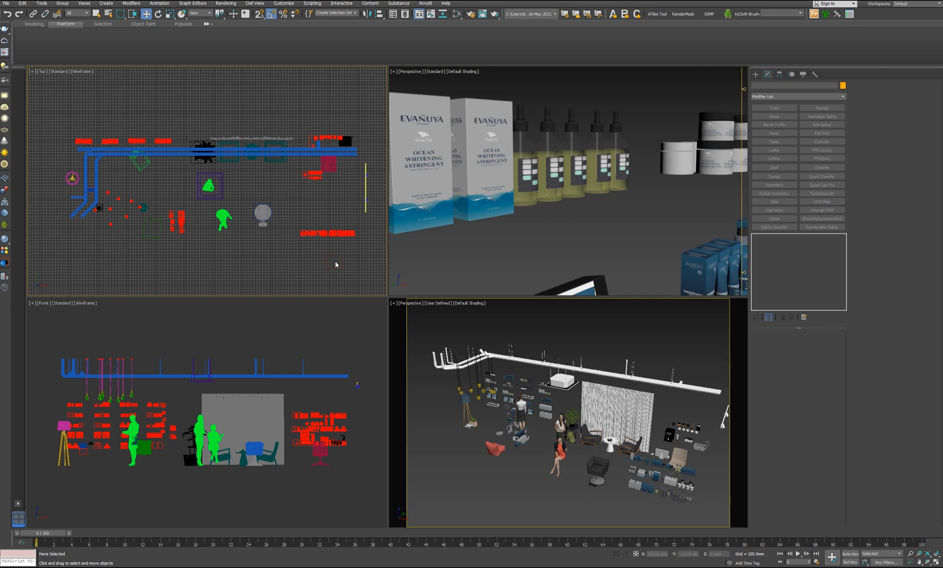
middle_drag(604, 211, 568, 204)
scroll(568, 204, down, 5)
alt+middle_drag(641, 229, 549, 214)
scroll(619, 231, down, 4)
scroll(596, 201, down, 3)
scroll(600, 210, down, 2)
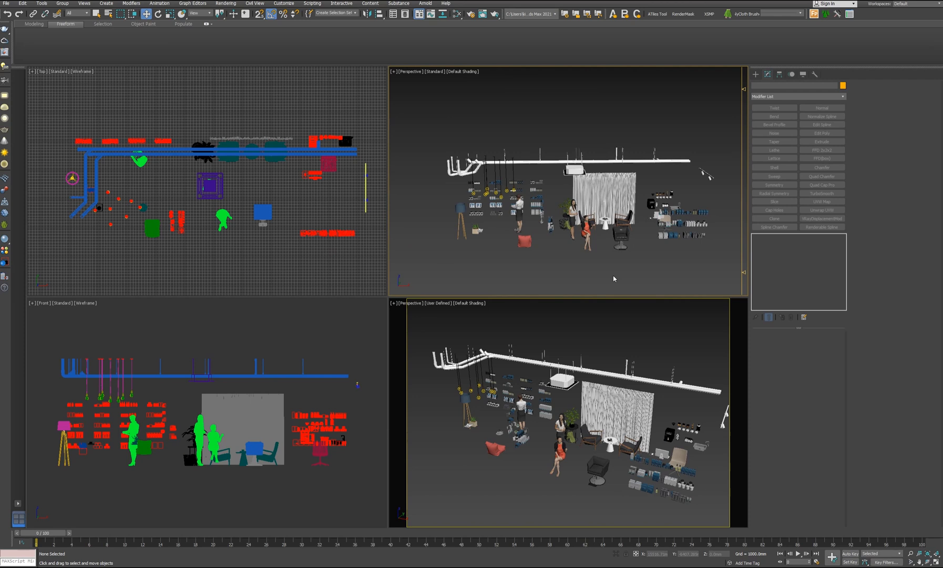
drag(937, 562, 937, 562)
click(937, 562)
click(928, 564)
drag(428, 353, 399, 358)
right_click(372, 379)
click(338, 422)
alt+middle_drag(351, 429, 438, 448)
click(410, 482)
middle_drag(350, 475, 427, 455)
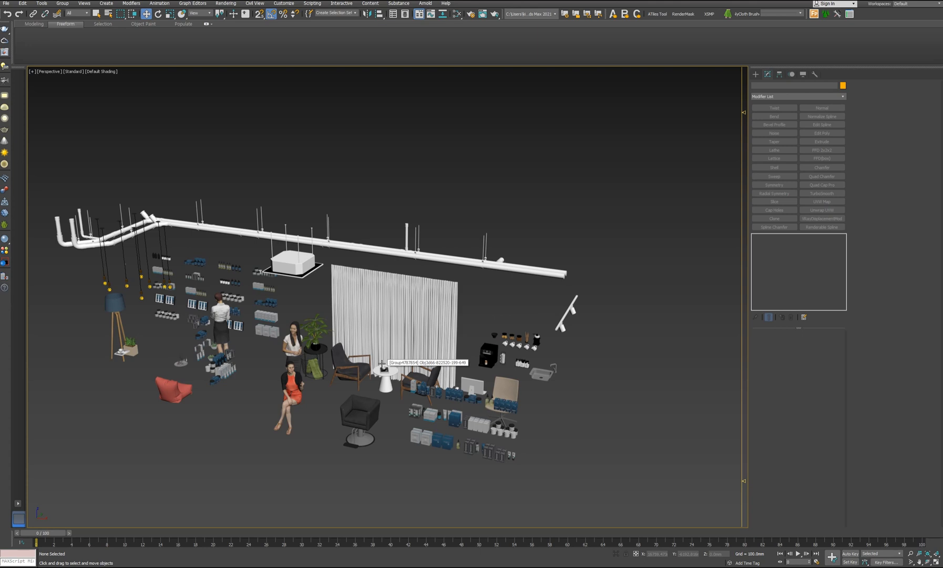
middle_drag(338, 411, 359, 417)
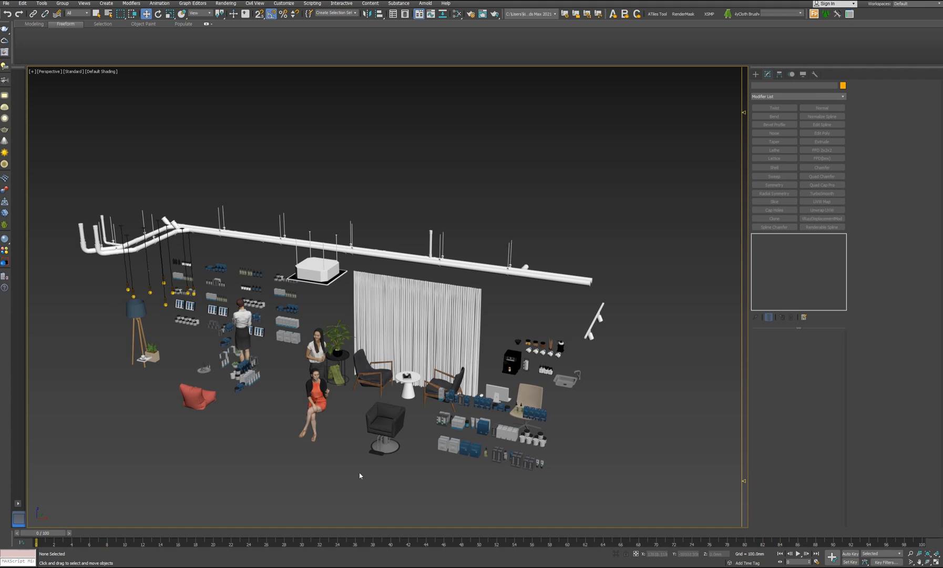
middle_drag(360, 475, 418, 483)
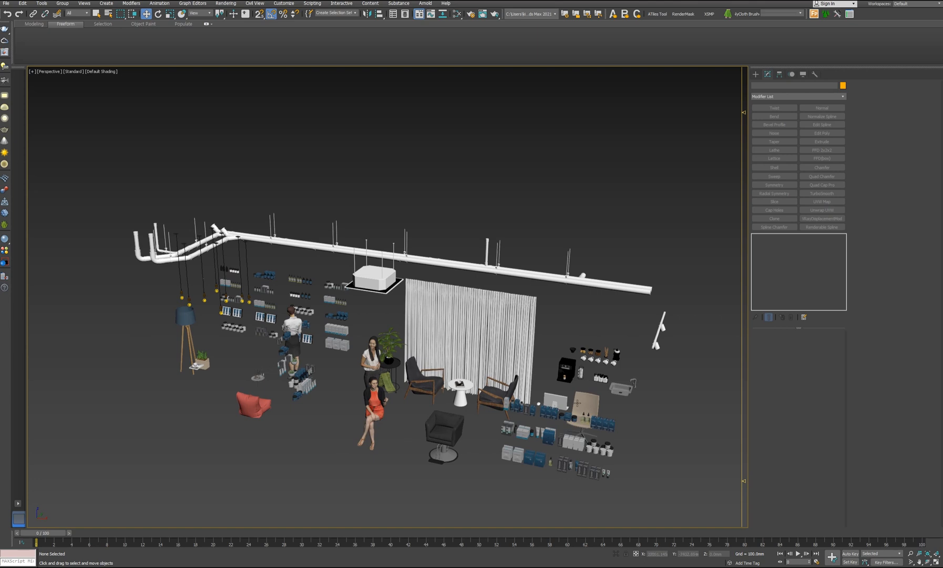
Step: Reset the 3ds Max scene to start with an empty one
click(7, 5)
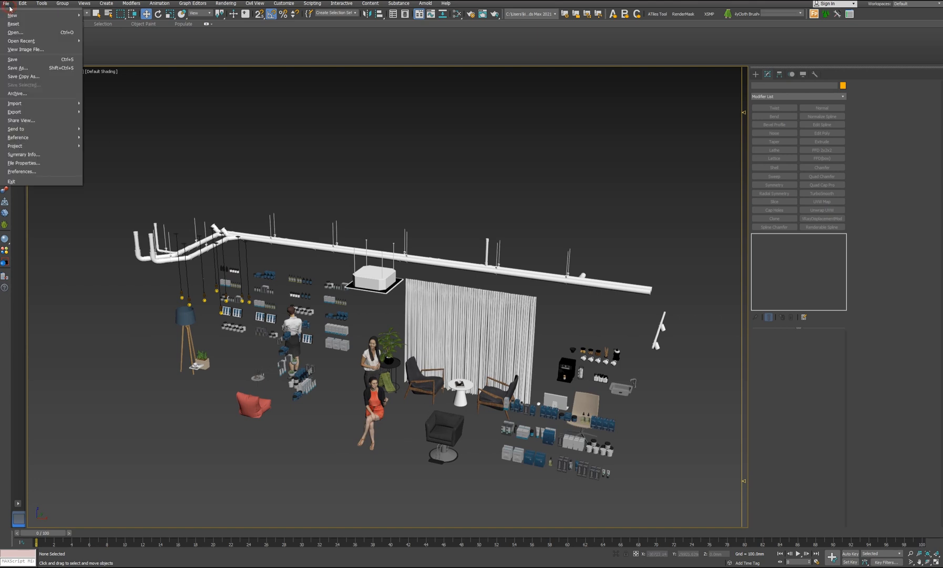
click(15, 24)
click(472, 296)
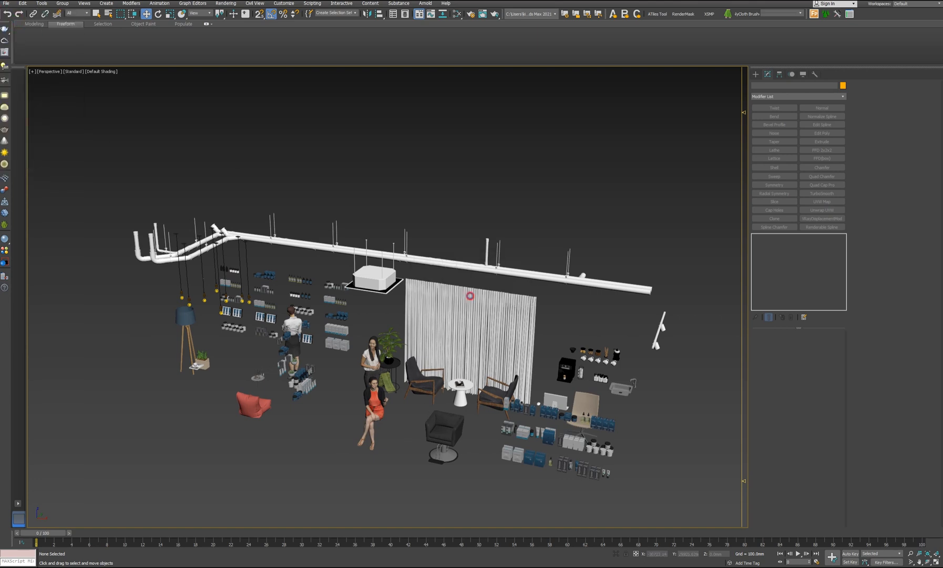
click(454, 296)
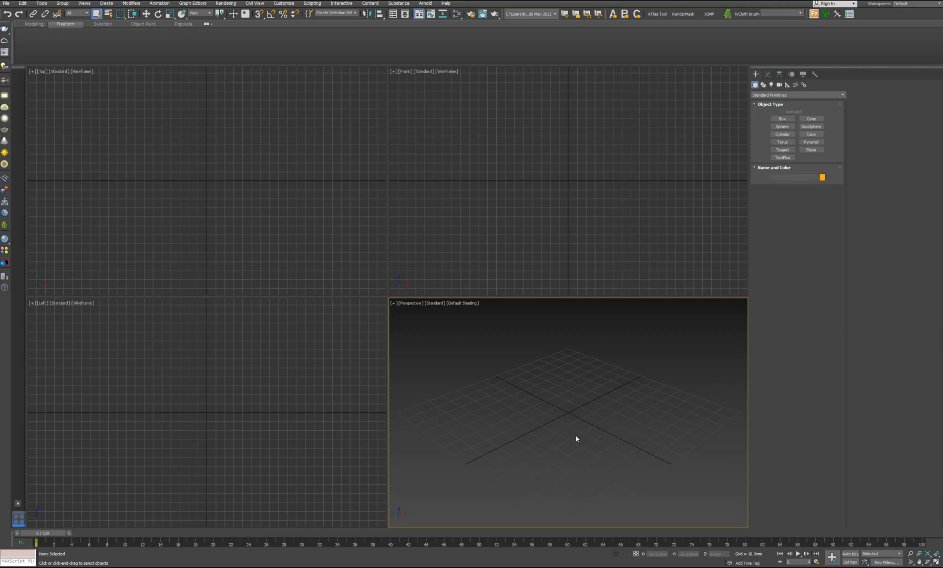
Step: Choose 3d.dwg from the 실내공간 모델링 folder on the DATA (F:) drive as the file to import
click(7, 3)
mouse_move(29, 107)
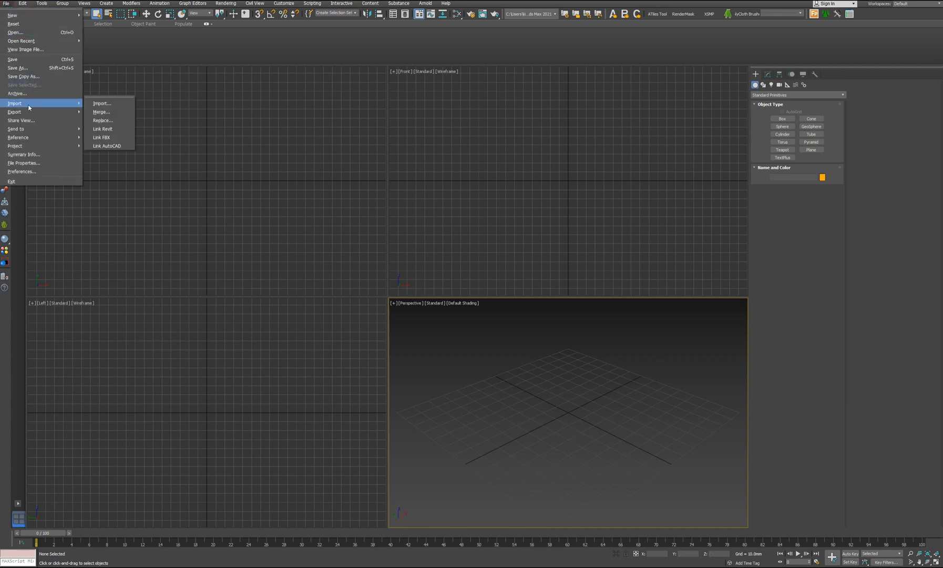
key(ctrl)
key(ctrl)
click(99, 105)
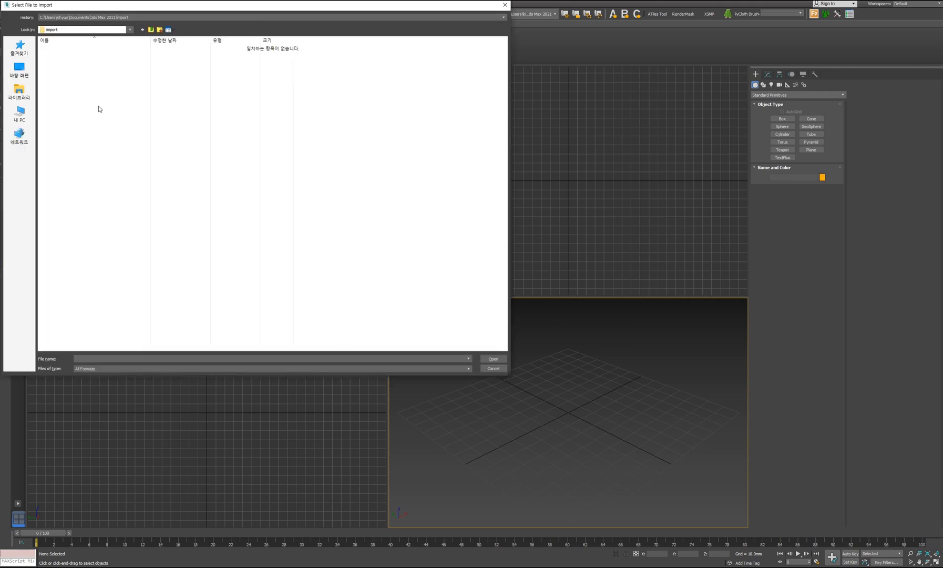
click(20, 113)
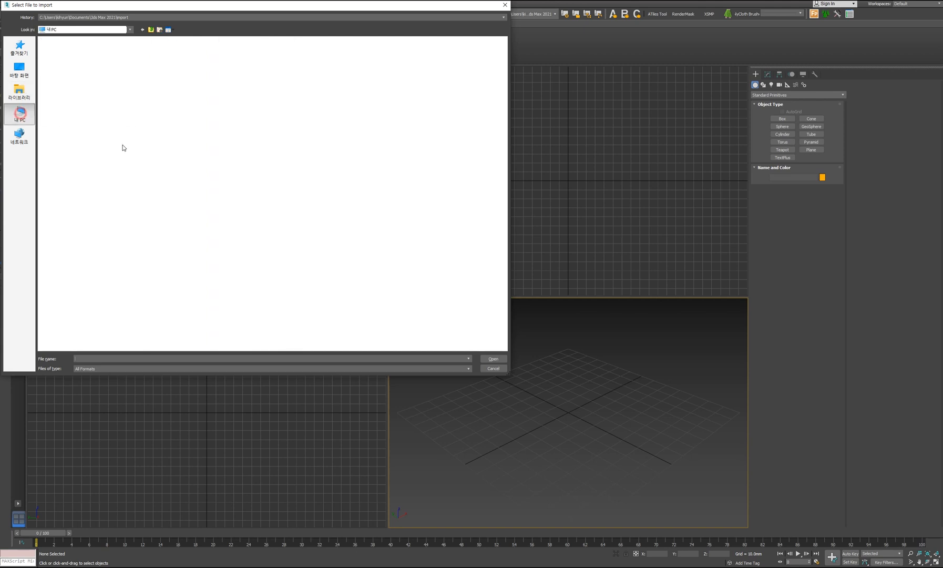
double_click(339, 102)
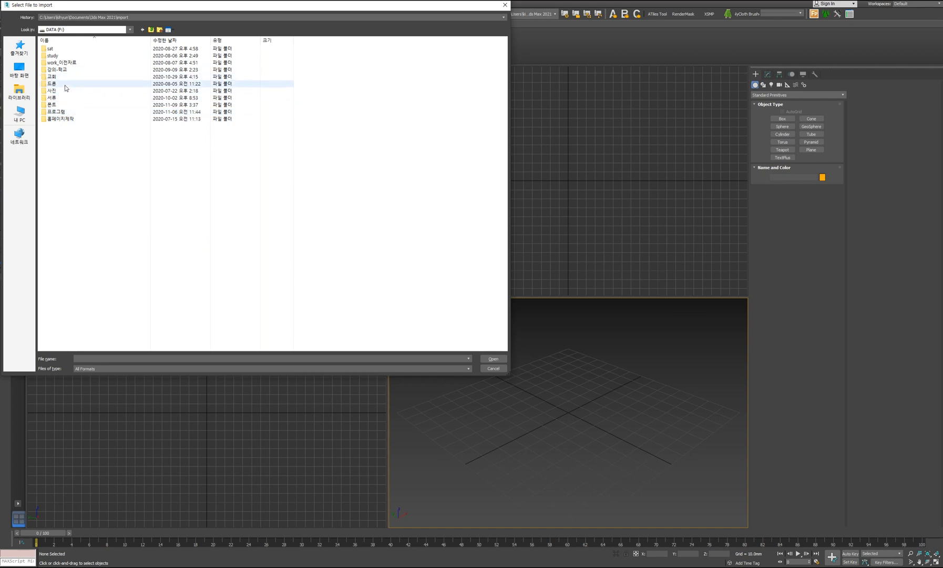
double_click(67, 69)
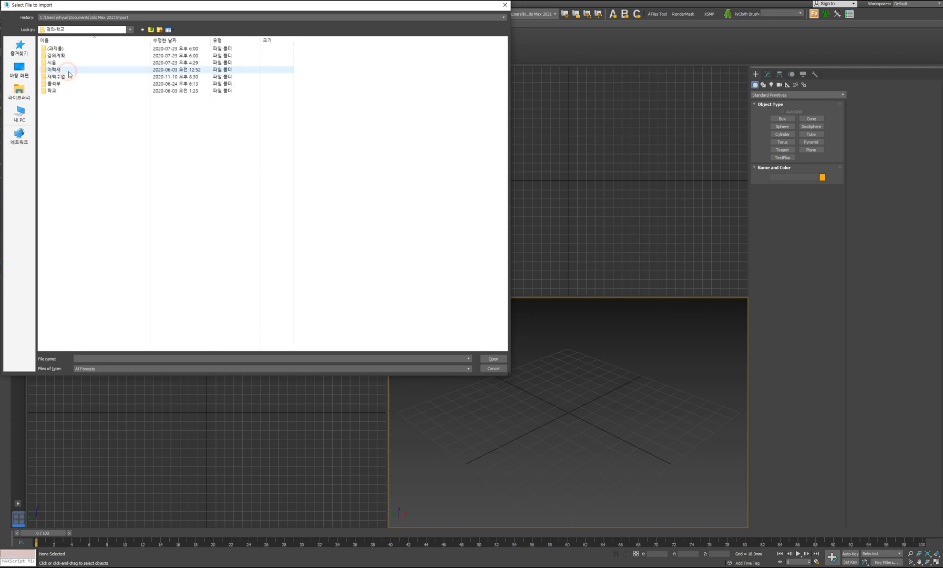
double_click(67, 77)
double_click(68, 126)
click(61, 56)
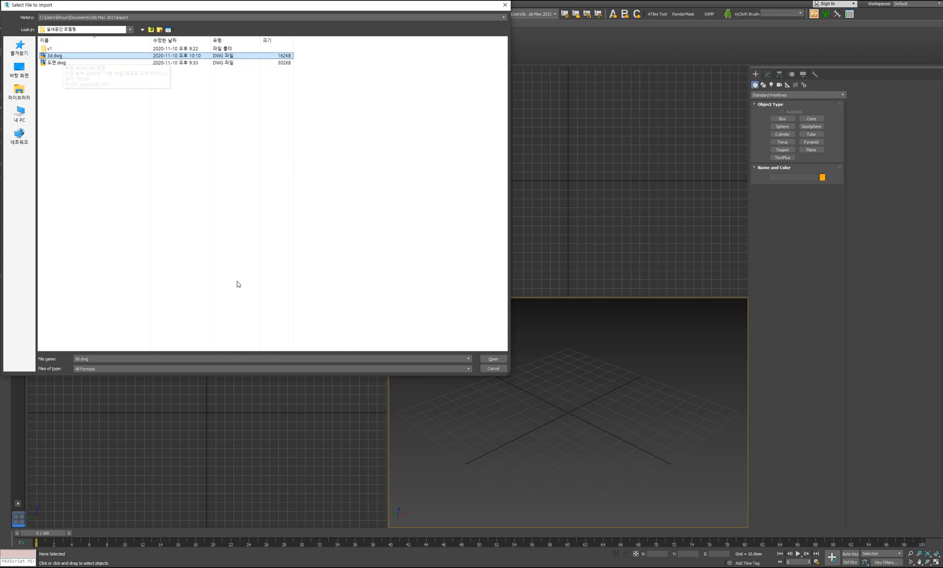
click(483, 359)
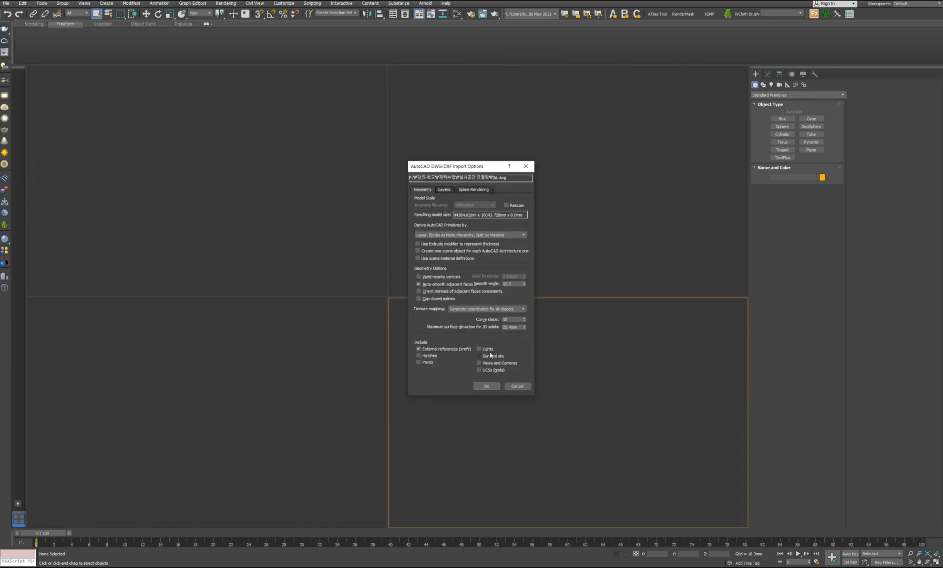
Step: Select the import layers from the list, excluding layers 0, DEFPOINTS and p-ele
click(445, 191)
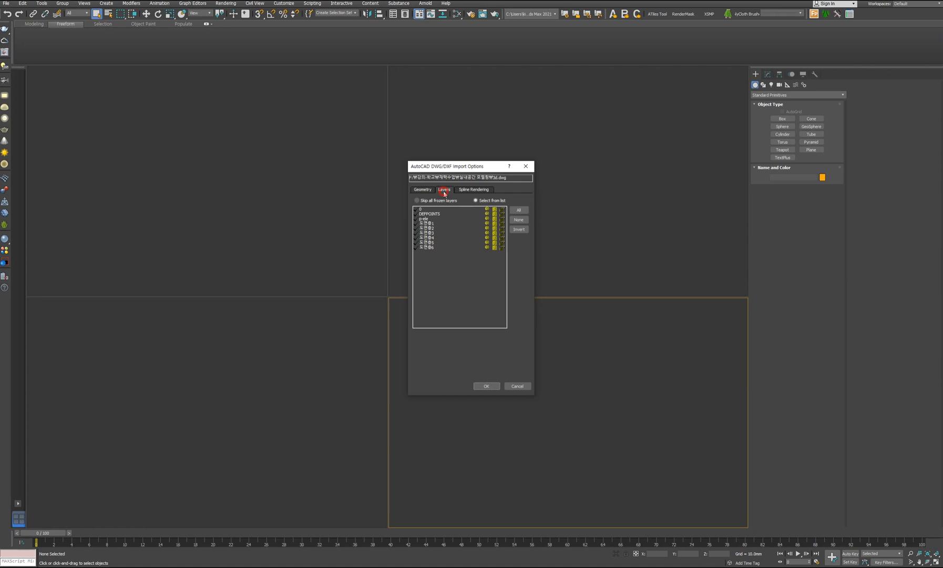
click(418, 201)
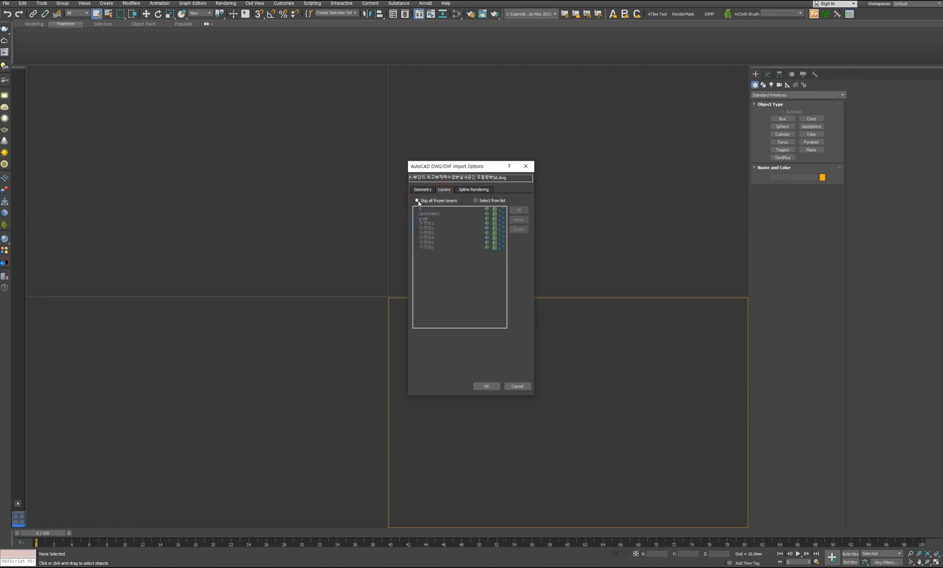
click(476, 201)
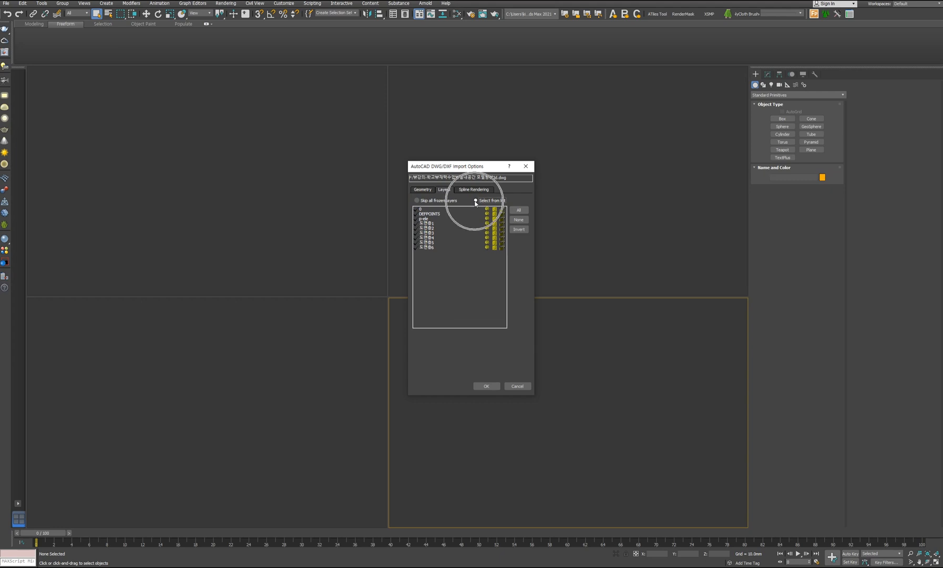
click(418, 214)
click(418, 209)
click(419, 218)
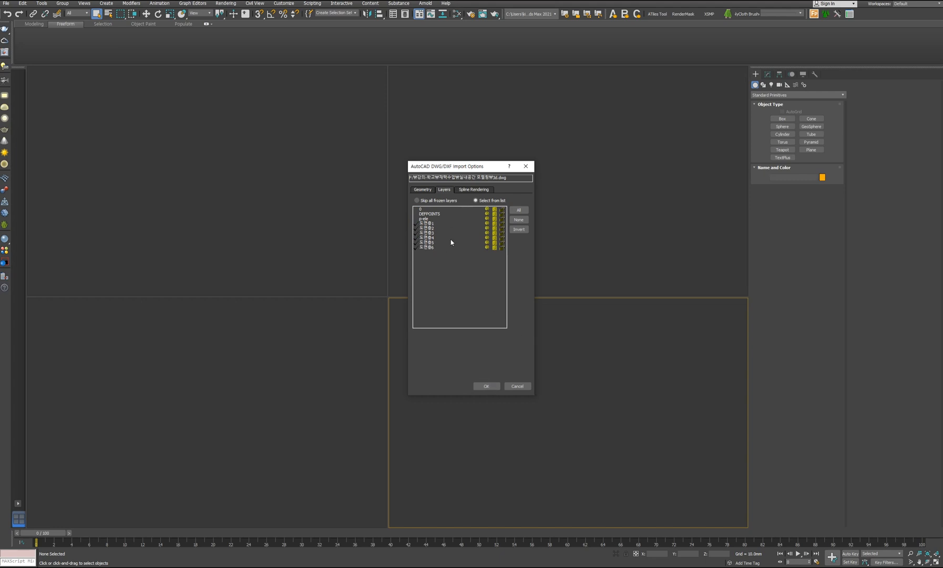
Step: Import the chosen drawing layers, switch to the Move tool and select all the imported drawings in the top view
click(487, 386)
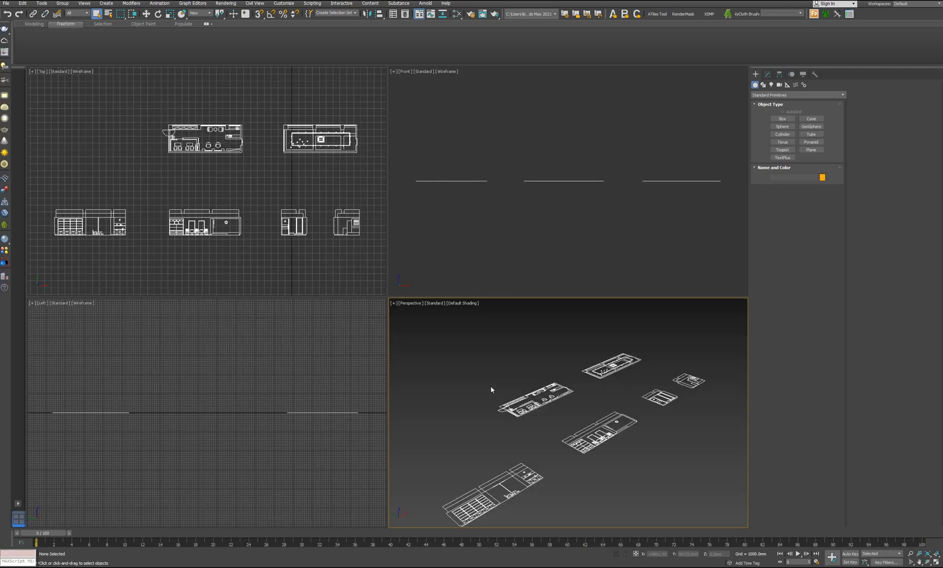
scroll(244, 192, down, 4)
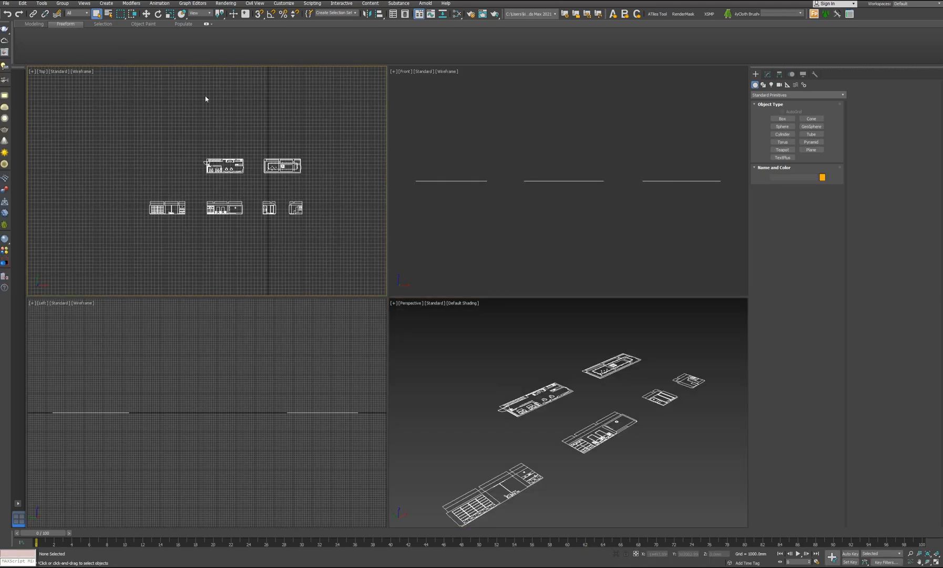
click(146, 15)
drag(336, 239, 123, 128)
Step: Examine where the imported drawings lie relative to the grid origin in a maximized top view
scroll(286, 177, down, 8)
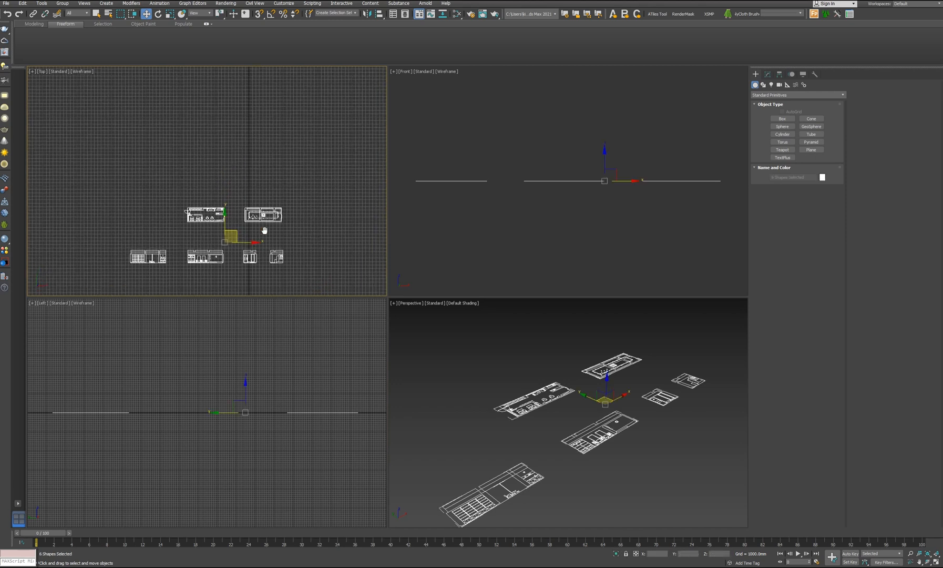
scroll(266, 233, down, 3)
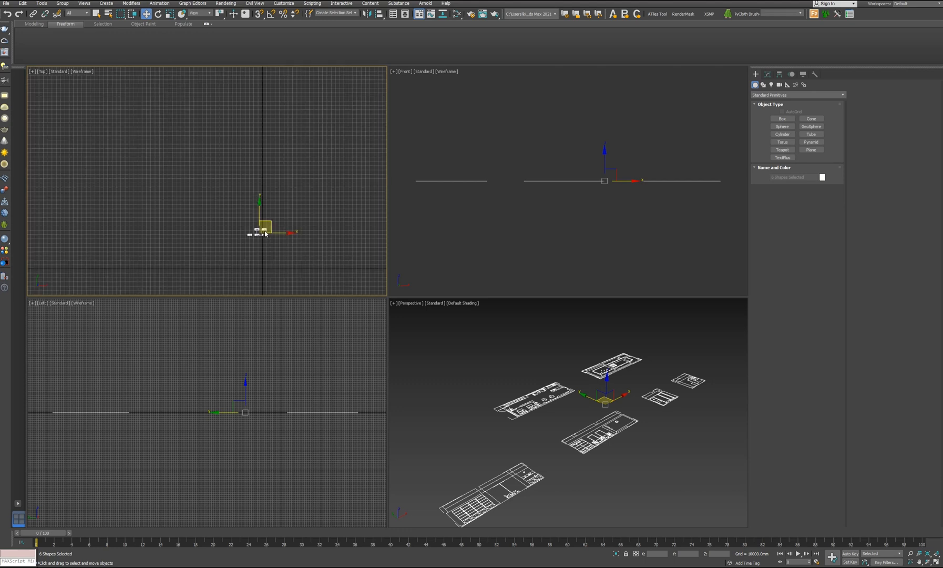
middle_drag(267, 252, 236, 217)
scroll(244, 203, up, 3)
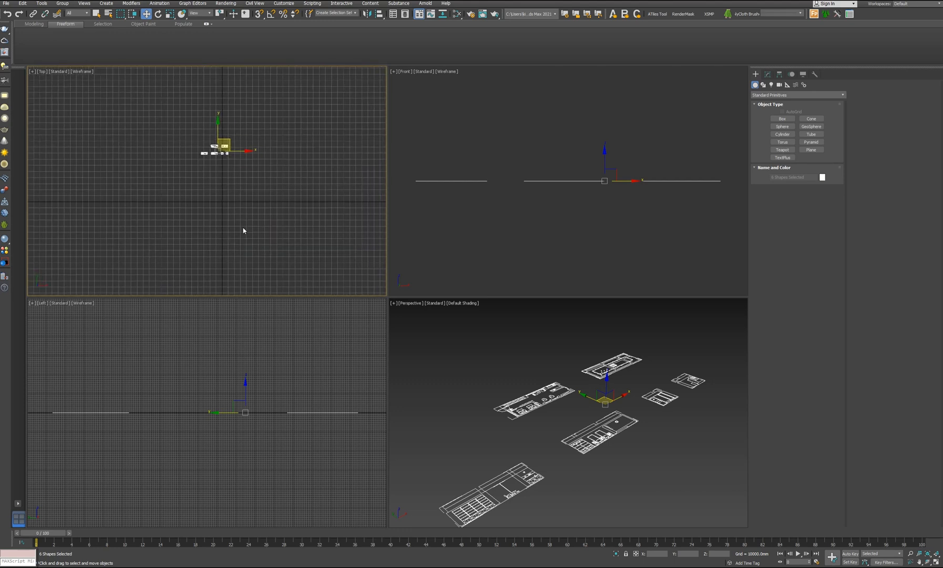
key(alt+w)
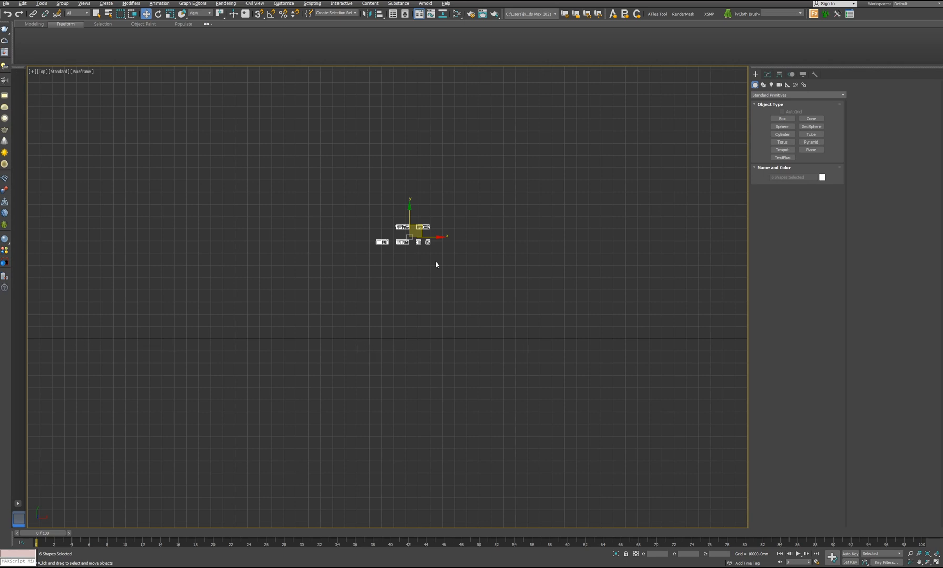
scroll(424, 350, up, 5)
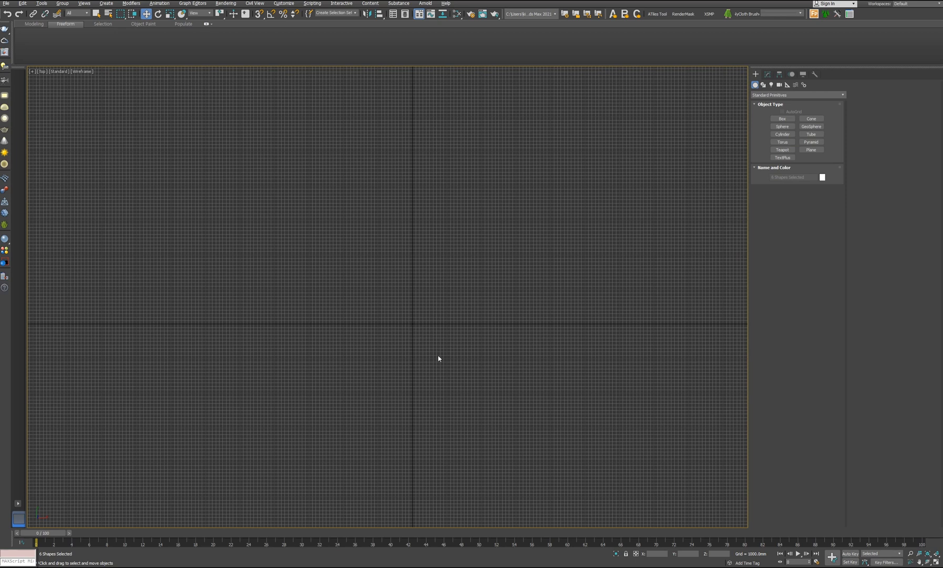
scroll(444, 379, down, 5)
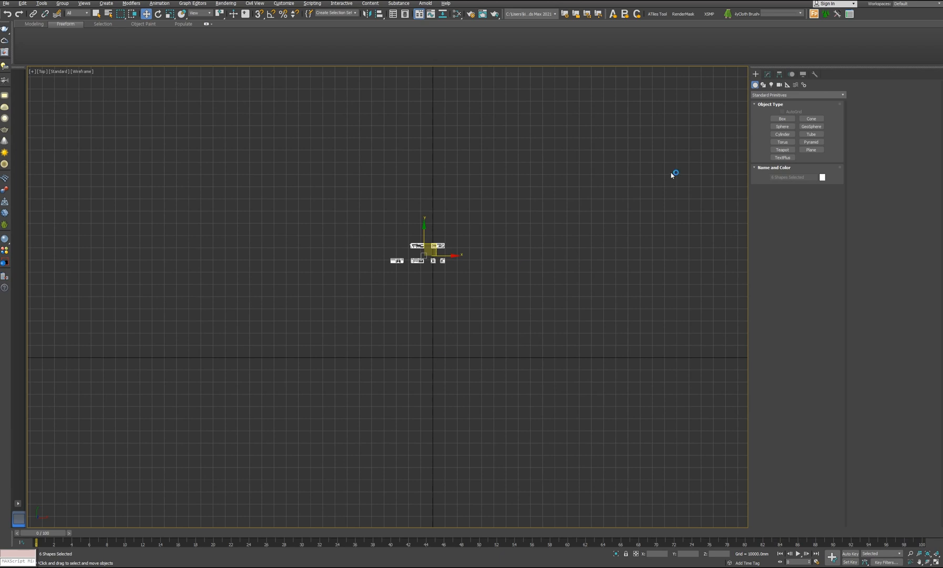
Step: Return to four viewports, draw a trial box about 10.5 m square in the front view and delete it
click(786, 119)
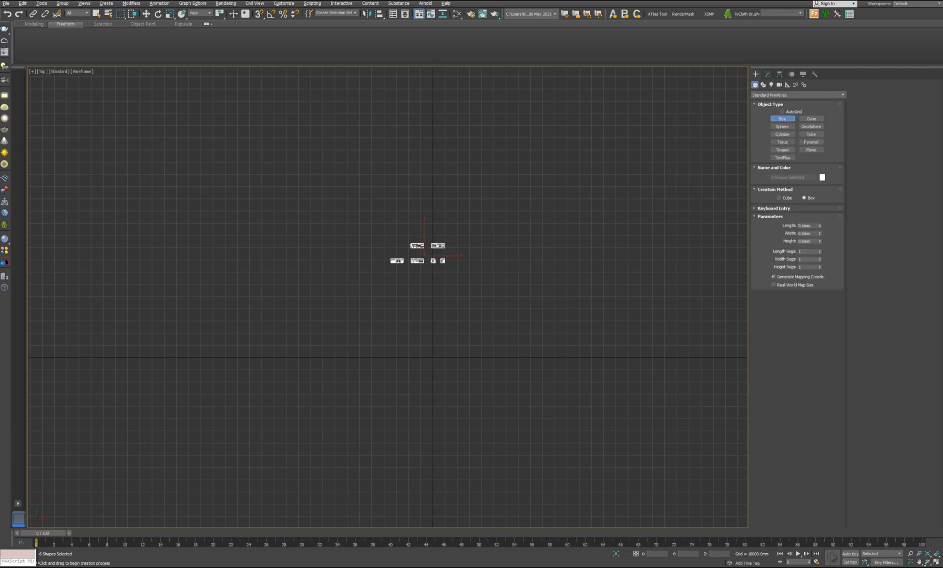
click(938, 562)
scroll(600, 238, down, 2)
middle_drag(600, 238, 594, 249)
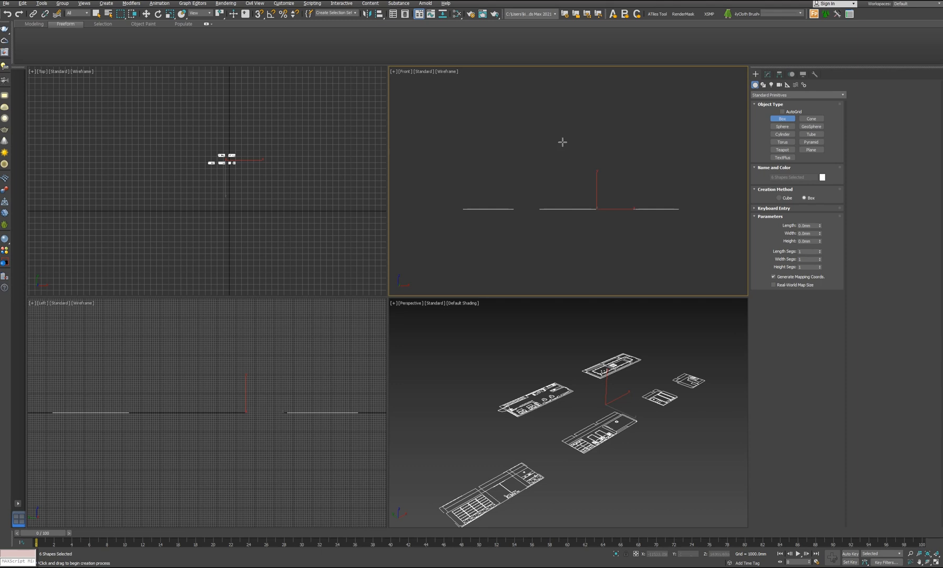
drag(550, 166, 628, 243)
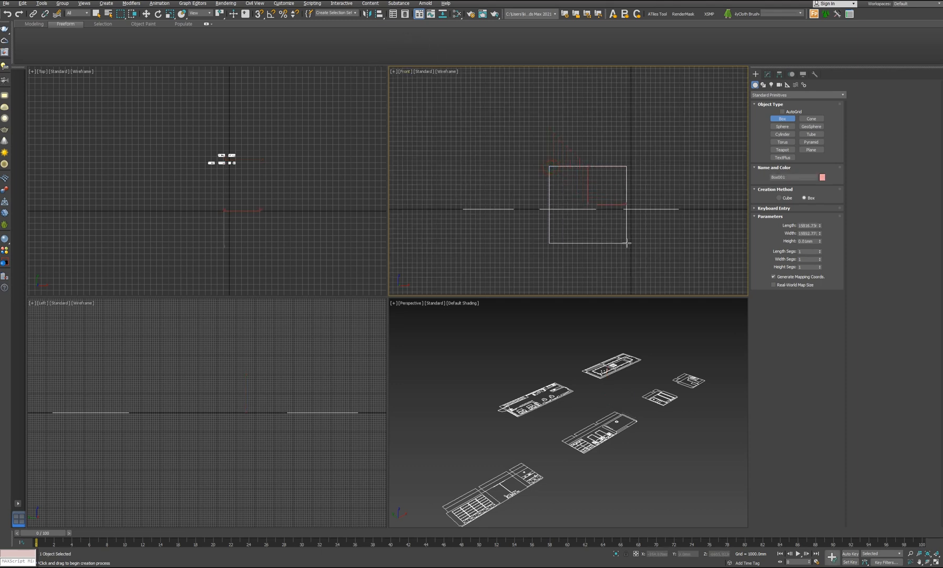
click(632, 159)
middle_drag(563, 242, 532, 241)
key(Delete)
key(g)
Step: Draw a trial box about 7.6 m wide and 6 m long in the left view, compare it across viewports and delete it
middle_drag(251, 381, 244, 402)
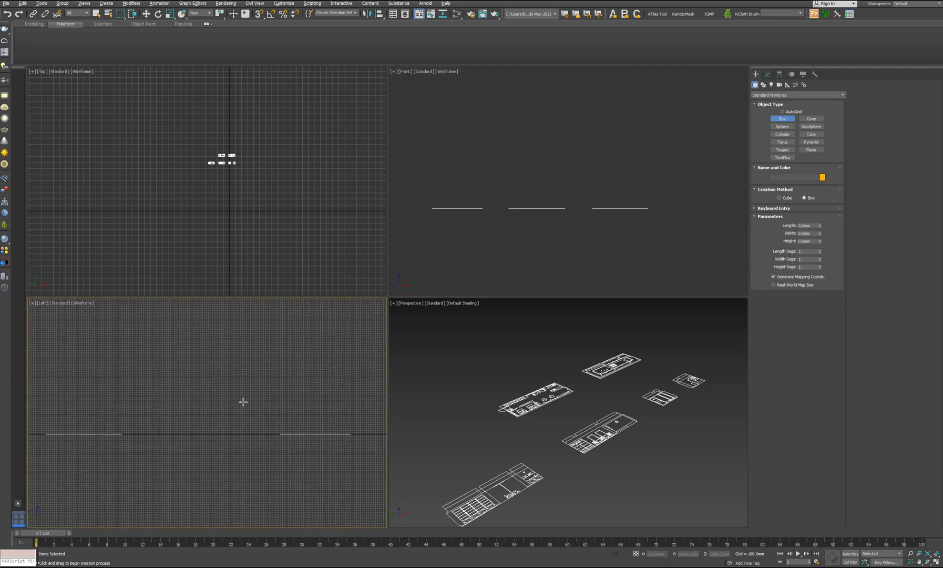
drag(158, 385, 304, 500)
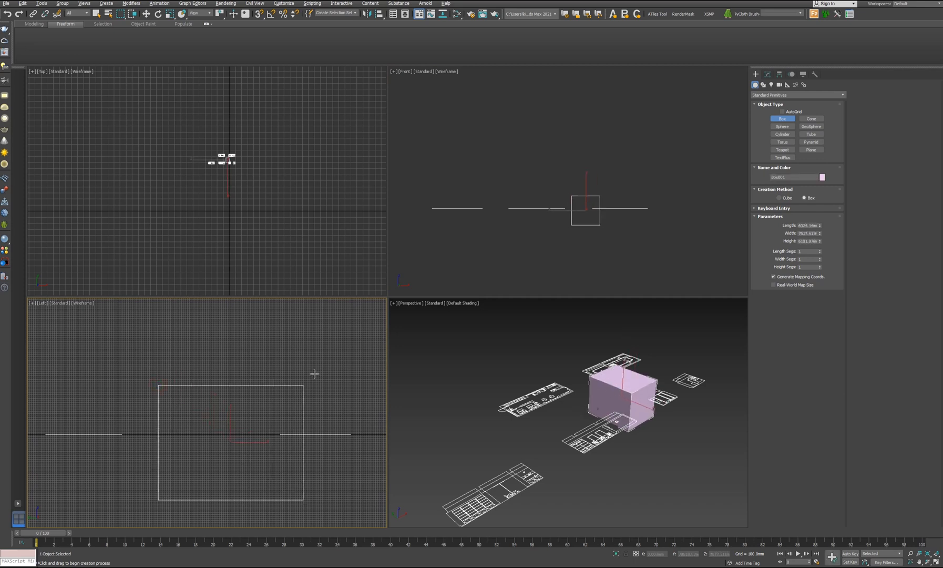
click(315, 354)
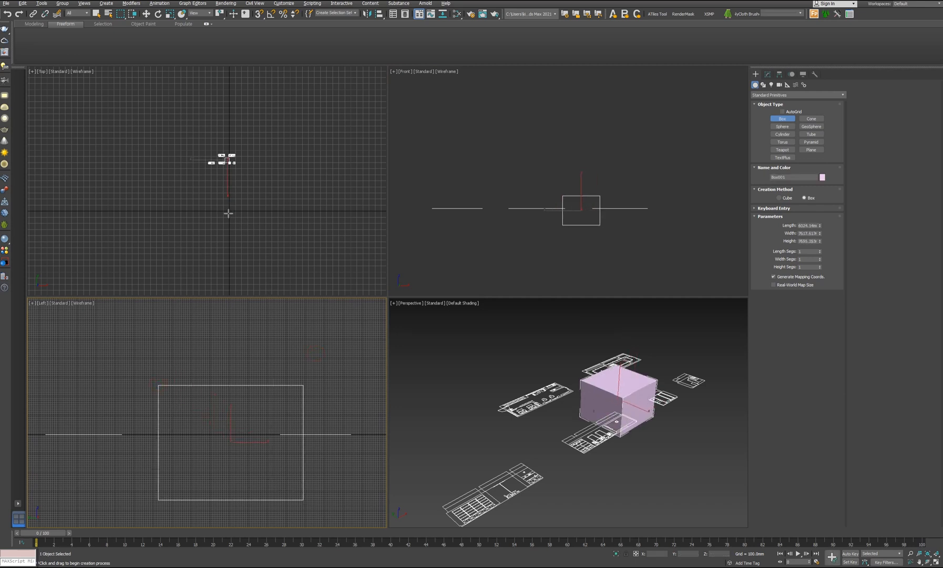
middle_drag(235, 167, 237, 172)
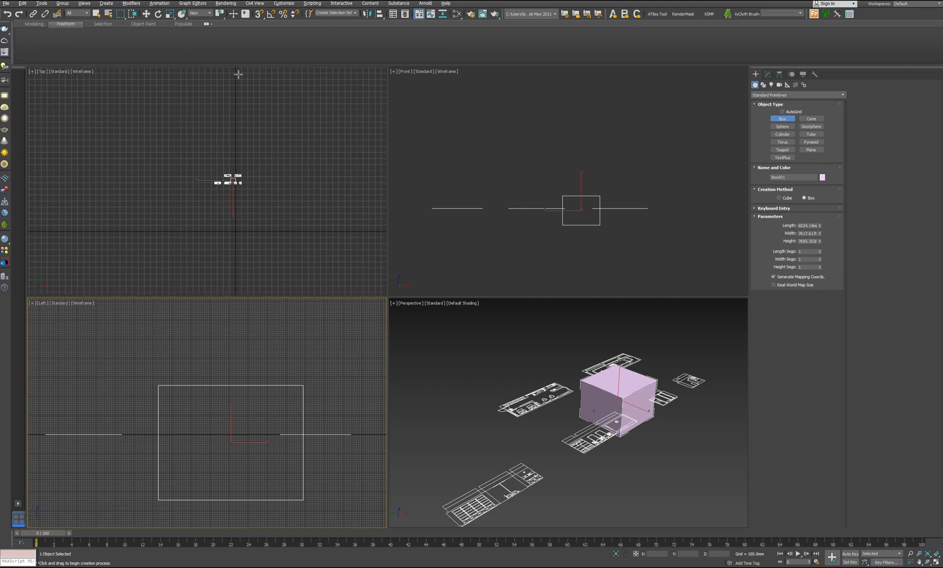
scroll(227, 181, up, 4)
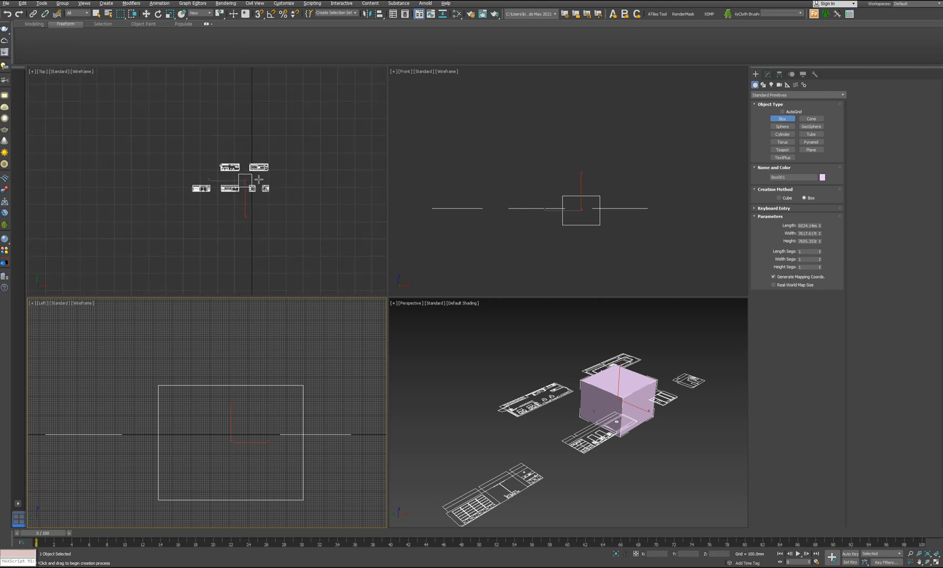
middle_drag(258, 399, 228, 398)
key(Delete)
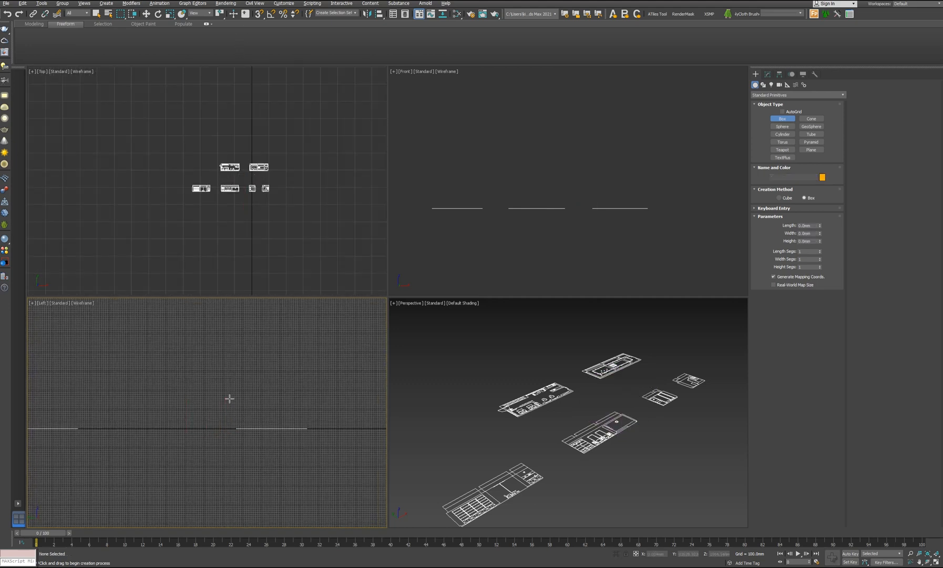
Step: Create a box about 90 m by 94 m in the top view, far away from the drawings and the origin
scroll(148, 175, down, 2)
middle_drag(194, 194, 117, 203)
scroll(201, 190, down, 1)
scroll(116, 203, down, 3)
drag(302, 83, 317, 97)
click(318, 90)
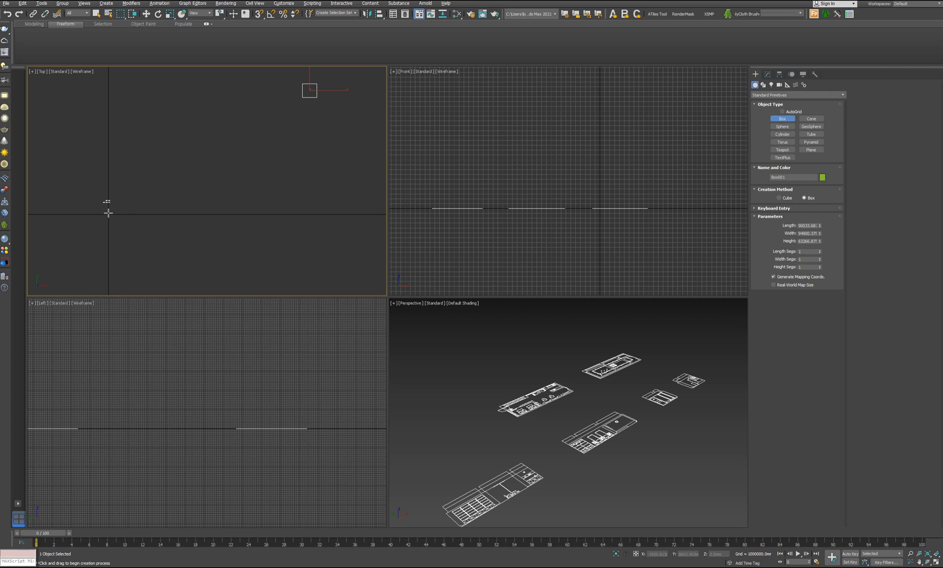
right_click(297, 117)
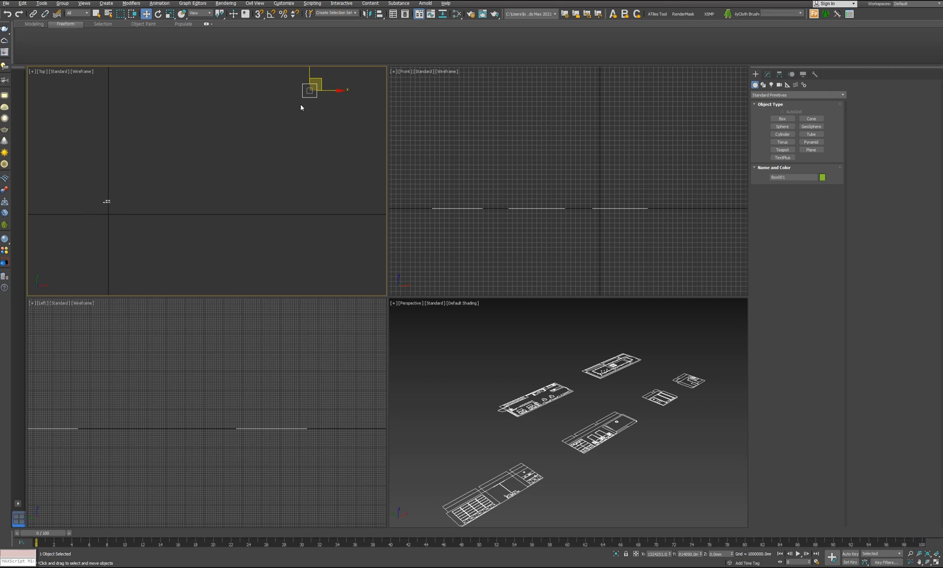
Step: Select all the imported drawings and move them down so the floor plan lies over the grid origin
click(217, 160)
scroll(105, 198, up, 5)
drag(70, 150, 163, 205)
middle_drag(161, 204, 180, 153)
drag(180, 153, 179, 233)
scroll(180, 232, up, 3)
scroll(184, 230, up, 2)
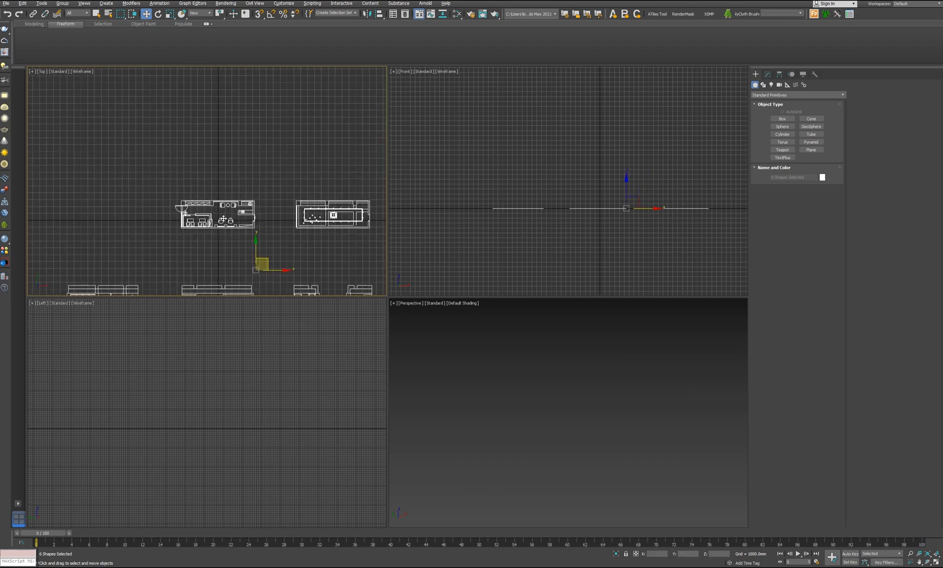
Step: Lock the selection, nudge the drawings to align the floor plan more closely with the origin, and unlock it
scroll(208, 215, up, 4)
scroll(239, 227, down, 2)
key(space)
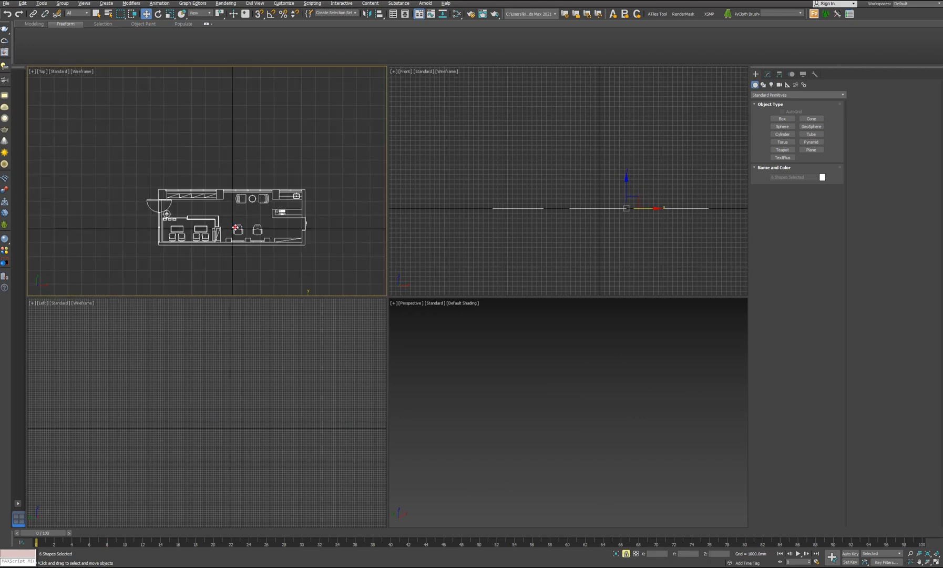
drag(234, 226, 240, 235)
scroll(241, 234, down, 1)
middle_drag(240, 224, 241, 231)
scroll(243, 227, down, 3)
key(space)
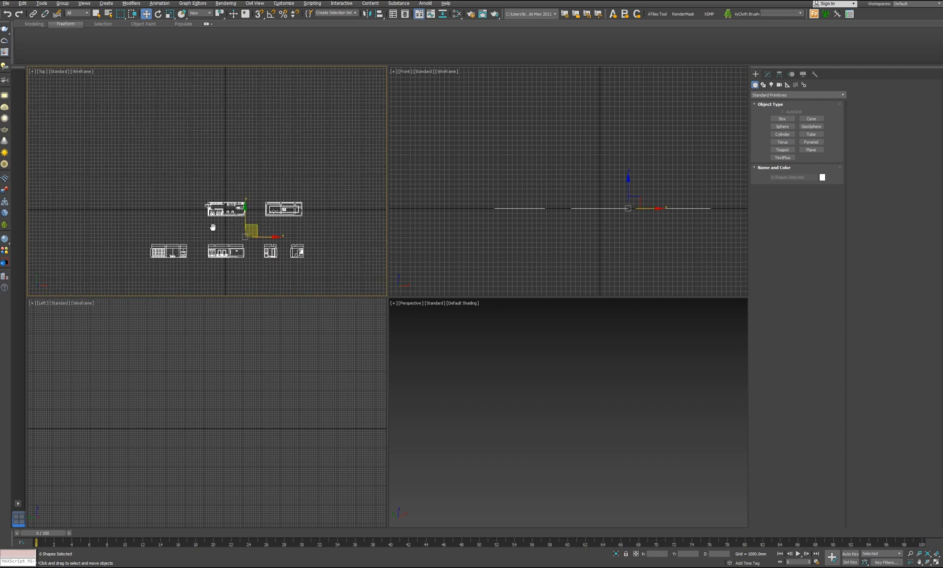
middle_drag(225, 229, 194, 218)
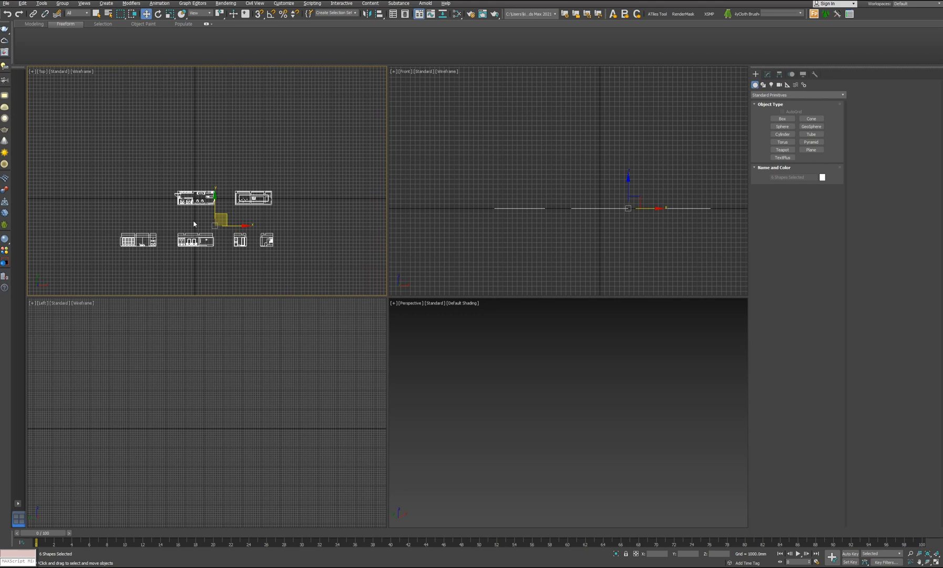
Step: Combine all the selected drawings into one group with the default name
click(62, 3)
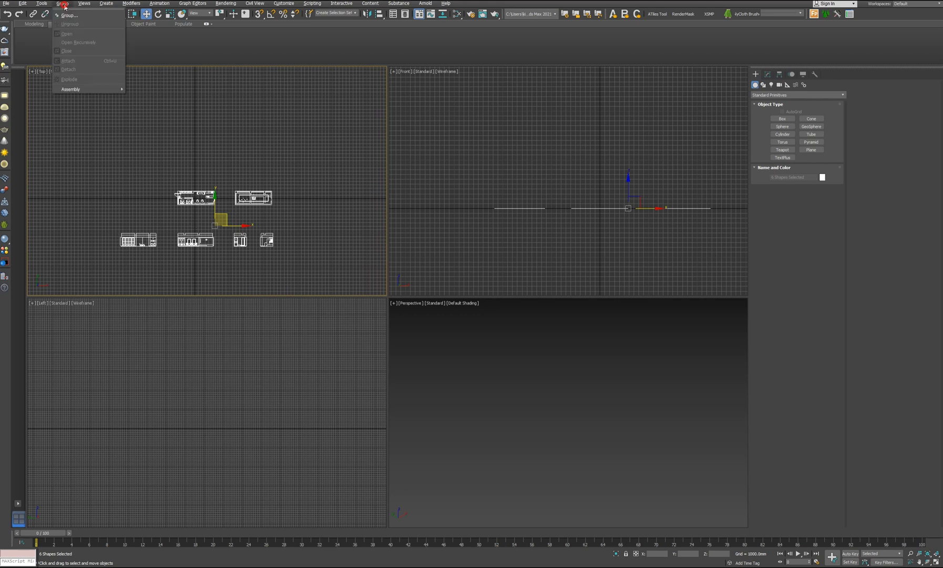
click(68, 12)
click(467, 296)
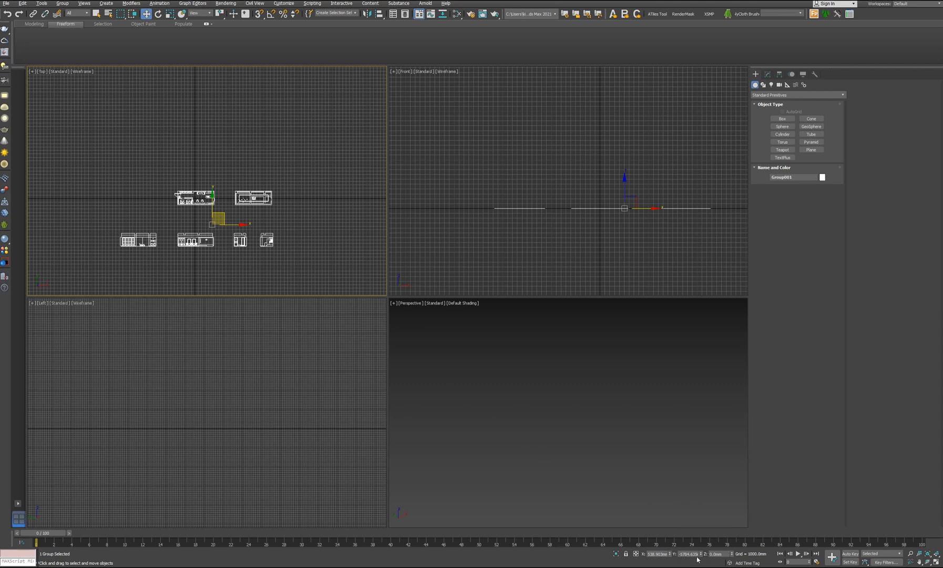
Step: Set the group's X and Y positions to 0
double_click(663, 556)
text(0)
double_click(689, 555)
text(0)
click(716, 555)
double_click(716, 555)
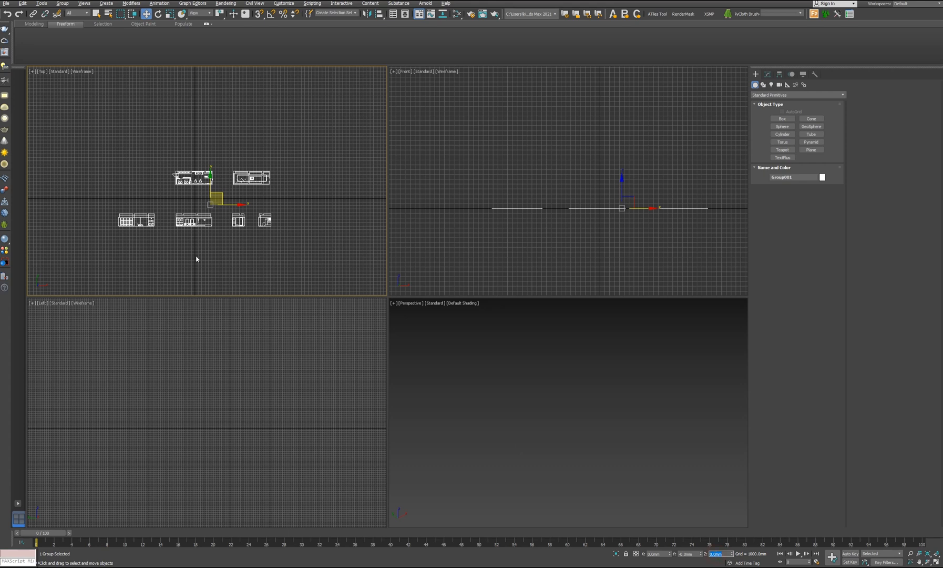
Step: Move the group so the salon floor plan is centred on the grid origin in the top view
middle_drag(189, 208, 213, 217)
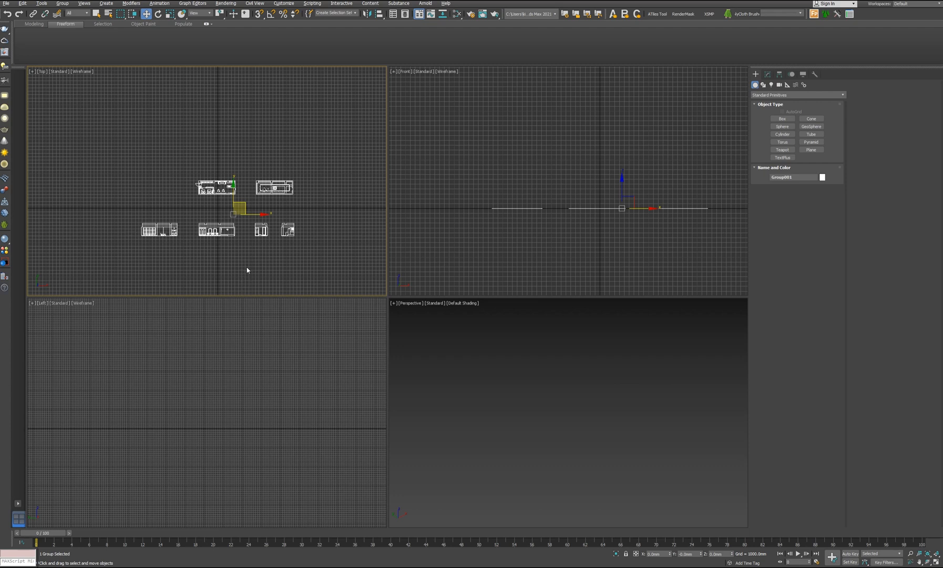
scroll(234, 184, up, 4)
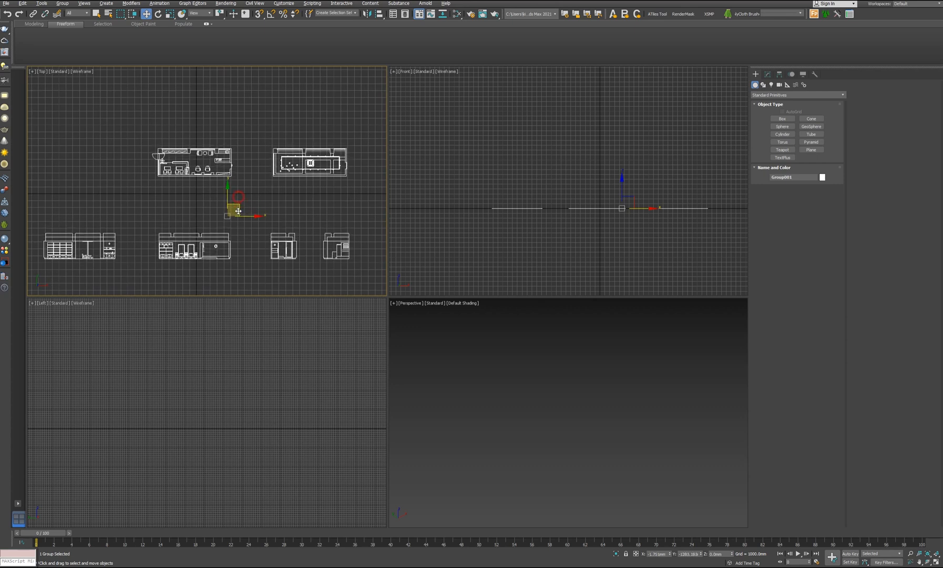
scroll(192, 203, up, 3)
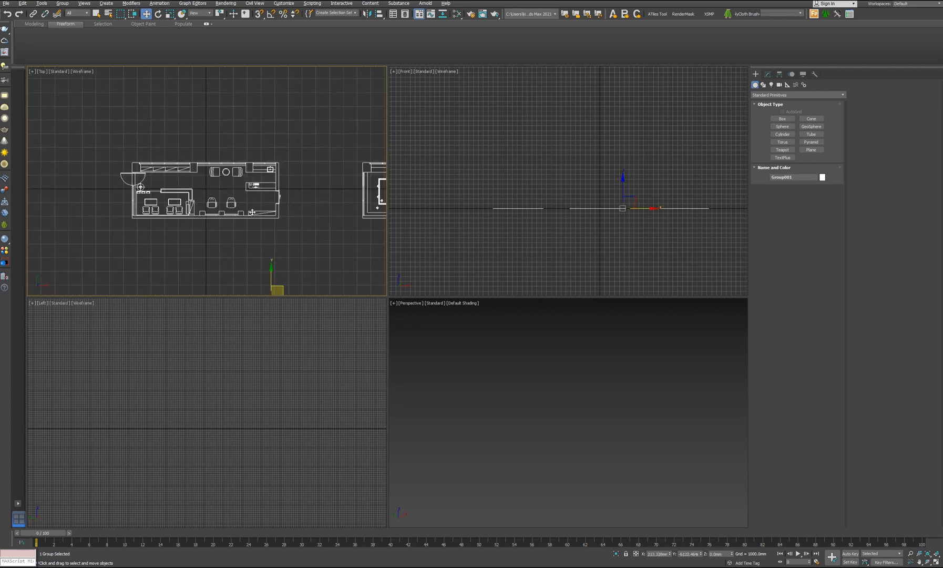
scroll(215, 190, down, 4)
Step: Ungroup the drawings into separate shapes and release the selection lock
click(62, 4)
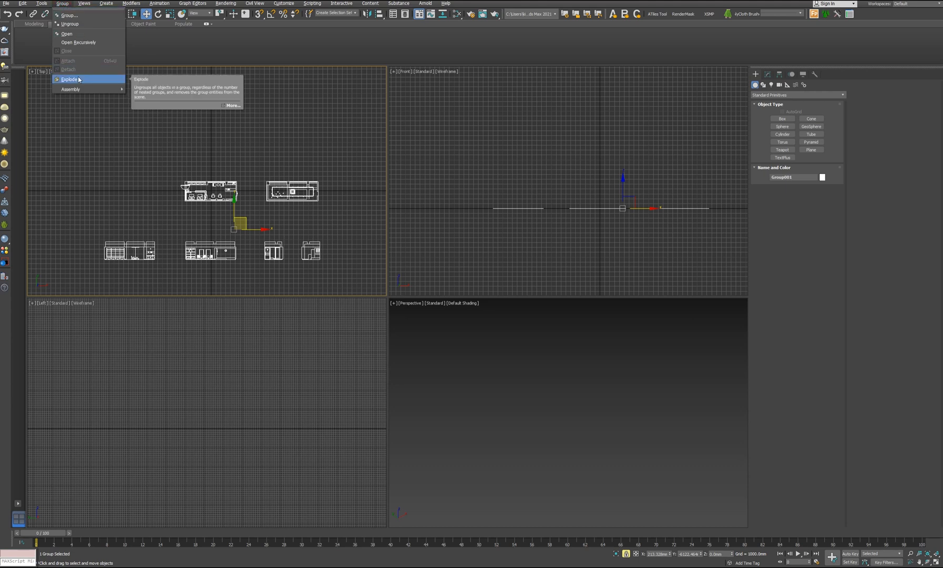
click(71, 24)
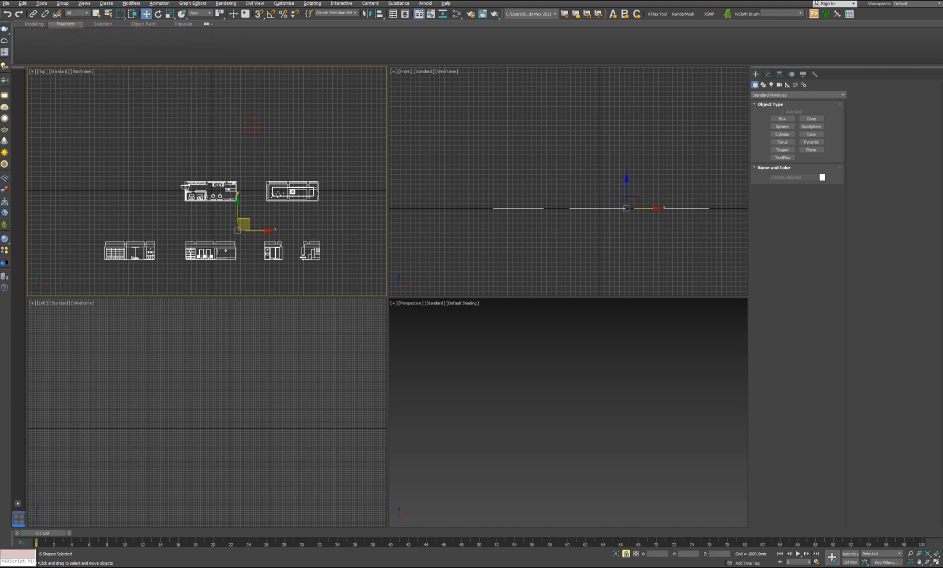
key(space)
Step: Select all the drawings again and choose the red custom swatch as their object color
click(325, 284)
drag(30, 120, 392, 301)
click(823, 177)
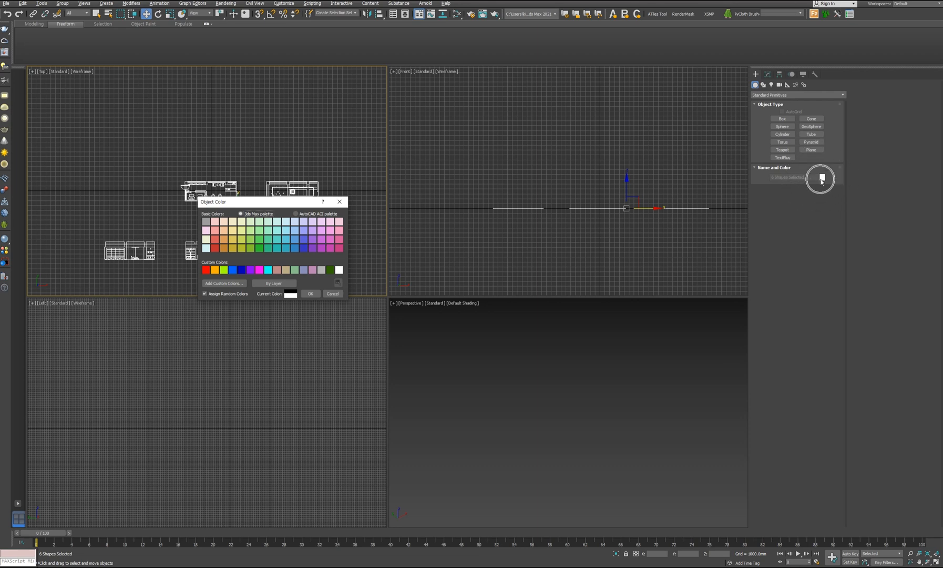
click(206, 271)
Step: Mix a dark orange and add it to the custom colors in place of the red swatch
click(219, 286)
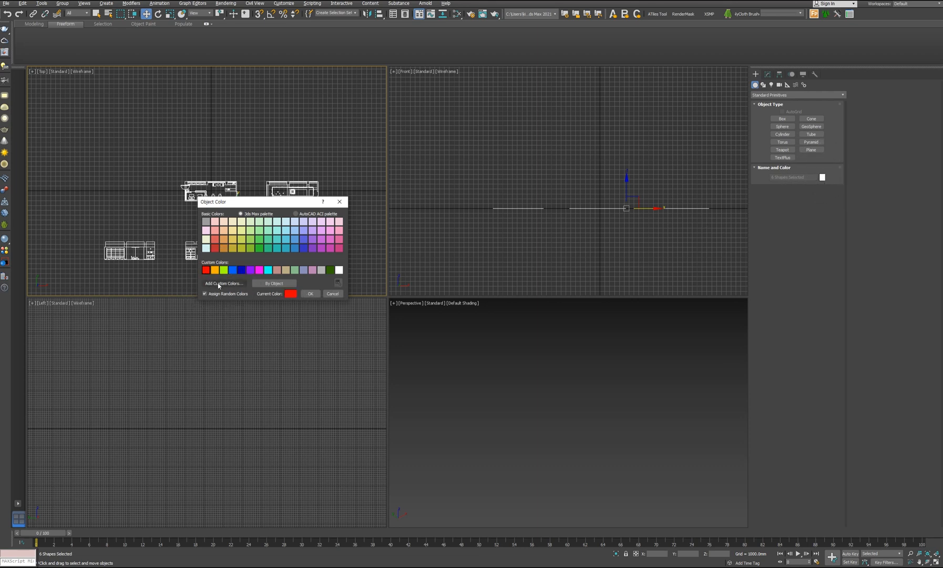
drag(235, 161, 213, 166)
click(233, 174)
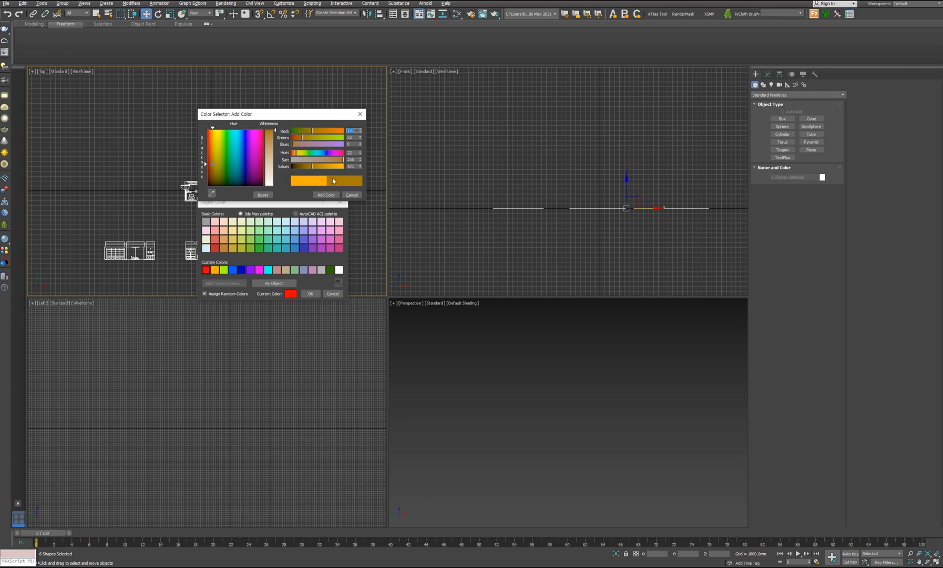
click(326, 195)
Step: Mix a pure red and add it to the custom colors so the first swatch is red again
click(206, 269)
click(206, 269)
drag(223, 171, 208, 130)
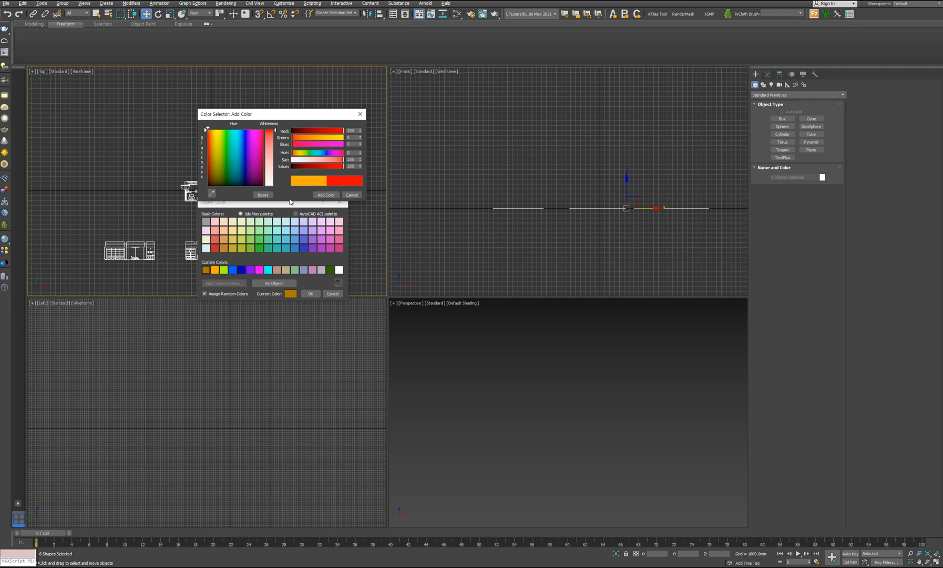
click(322, 195)
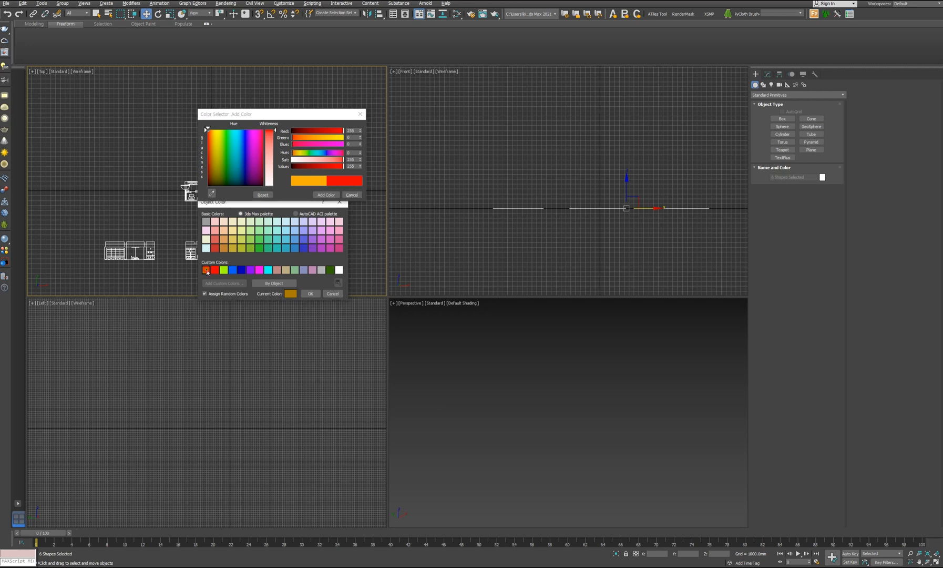
click(213, 166)
click(208, 129)
click(322, 195)
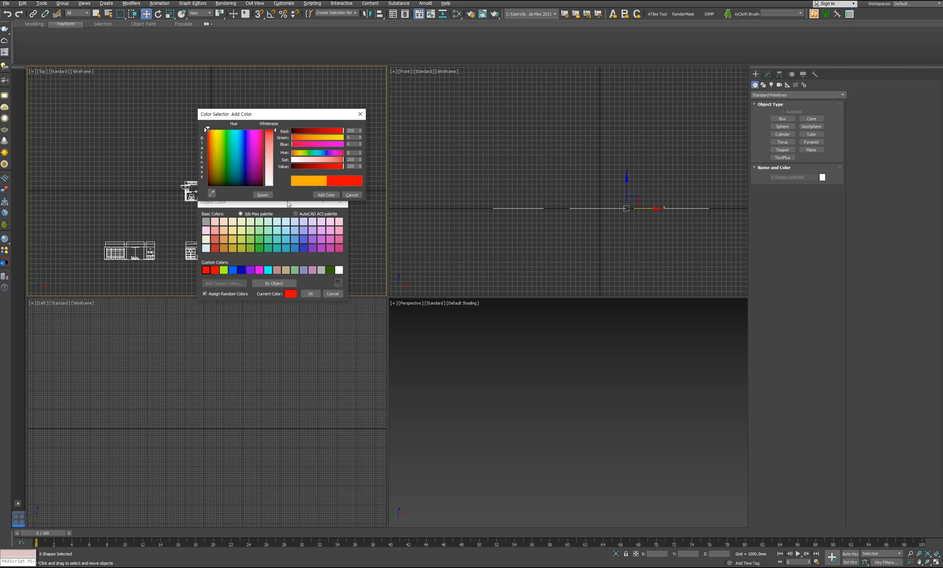
Step: Replace the second custom swatch with a golden yellow and close the color selector
click(216, 269)
click(214, 131)
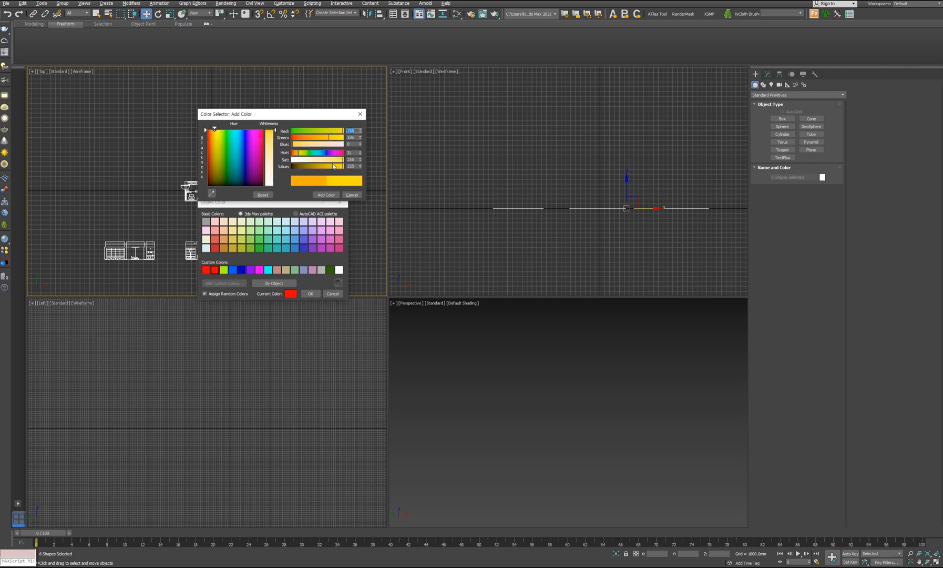
click(326, 194)
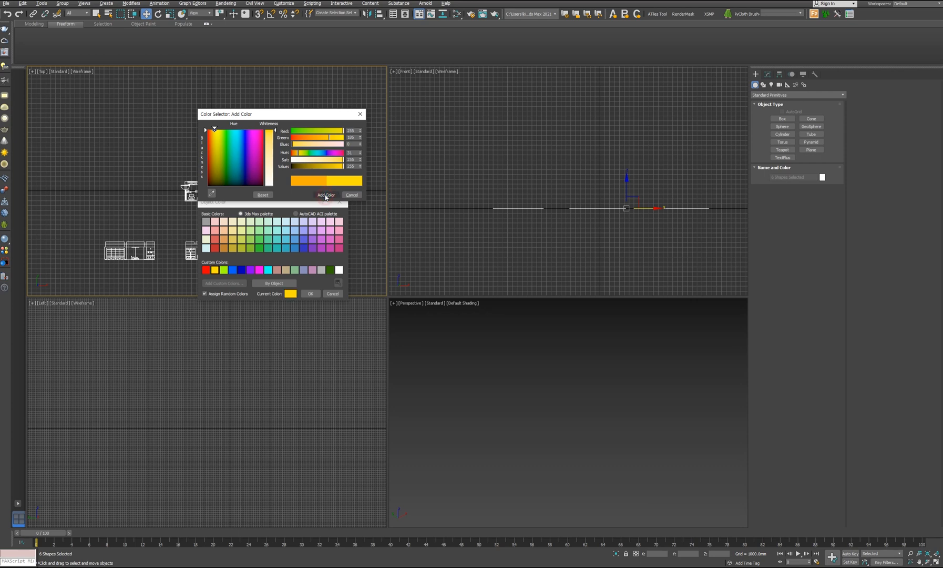
click(351, 195)
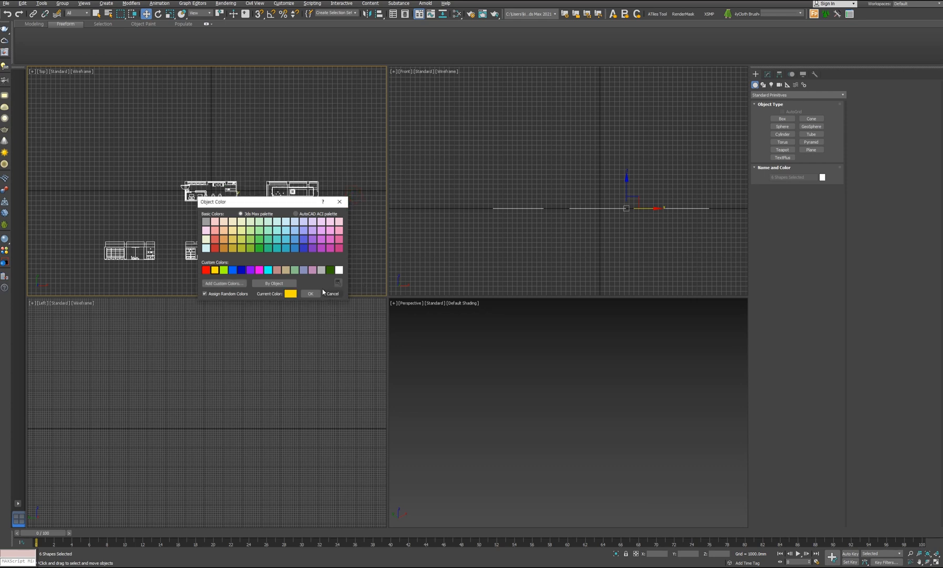
Step: Set the object color of all the drawings to the yellow-green custom swatch and deselect them
click(206, 270)
click(216, 270)
click(232, 270)
click(241, 270)
click(251, 270)
click(260, 270)
click(265, 283)
click(216, 269)
click(310, 293)
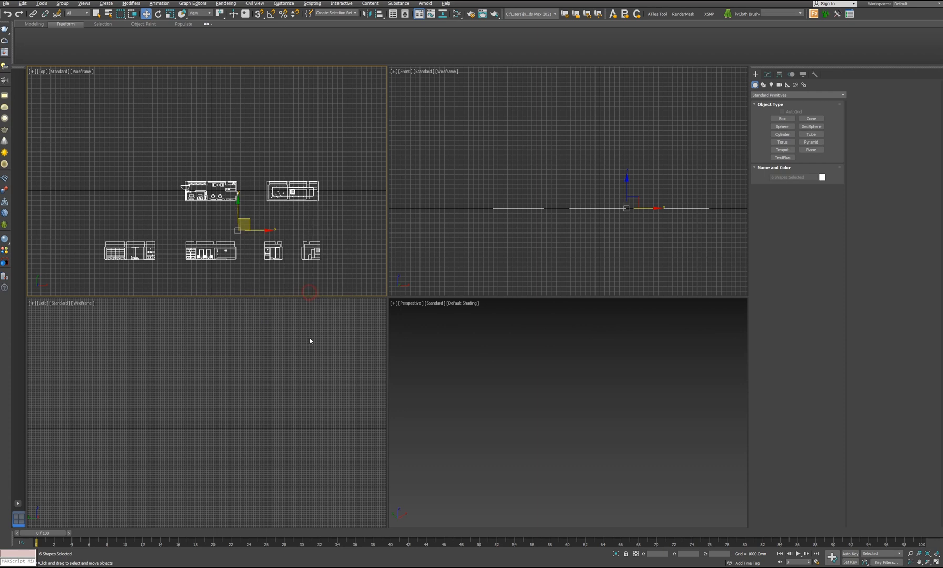
click(336, 250)
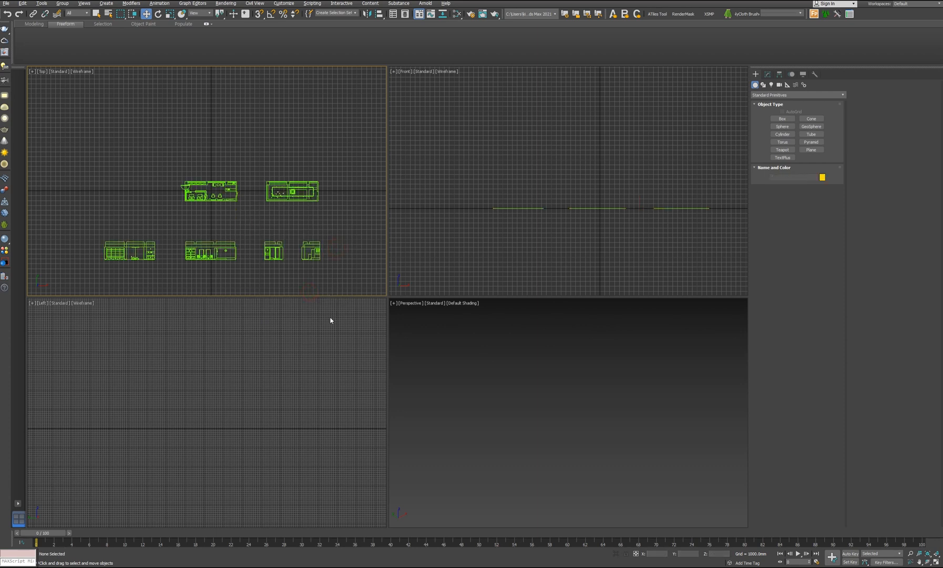
Step: Change the ceiling plan's object color to the red custom swatch
click(273, 190)
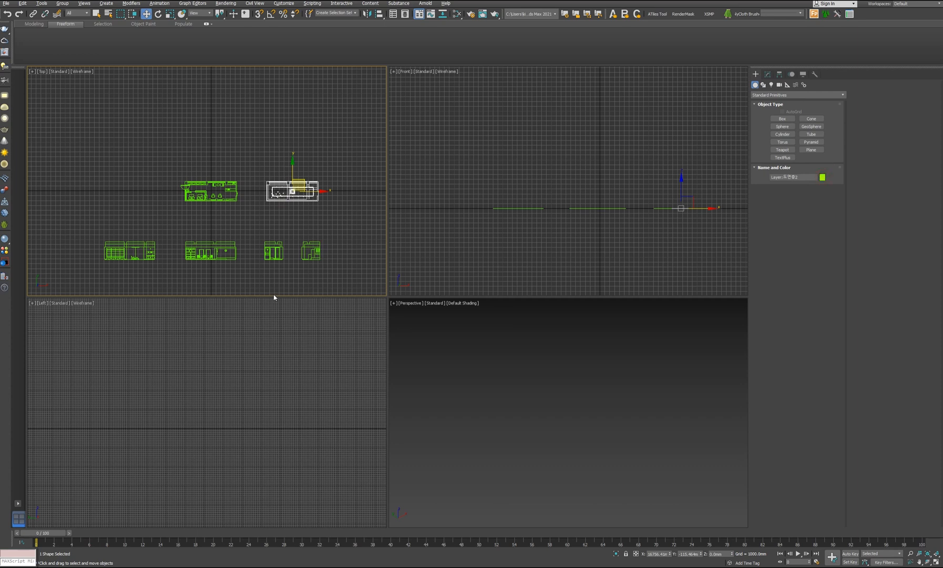
click(206, 270)
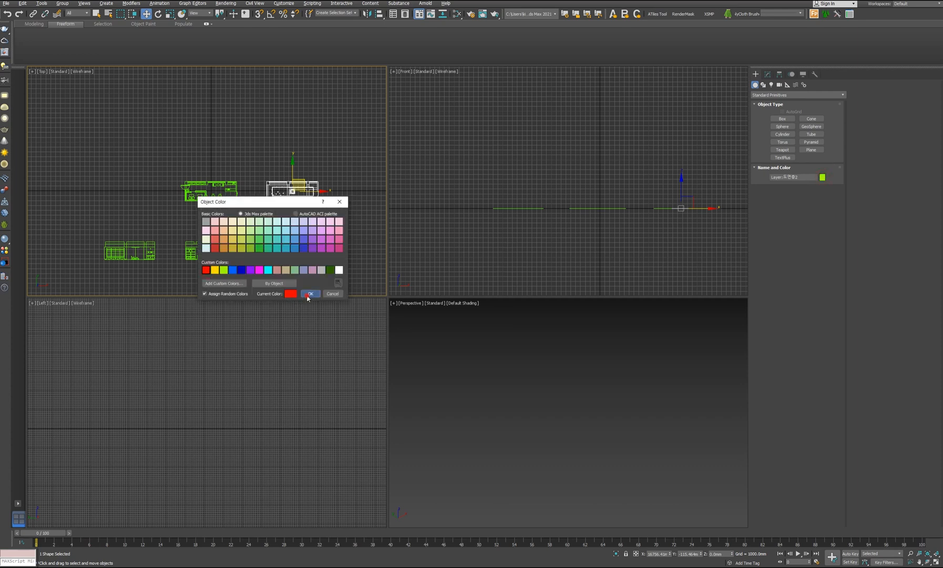
click(310, 294)
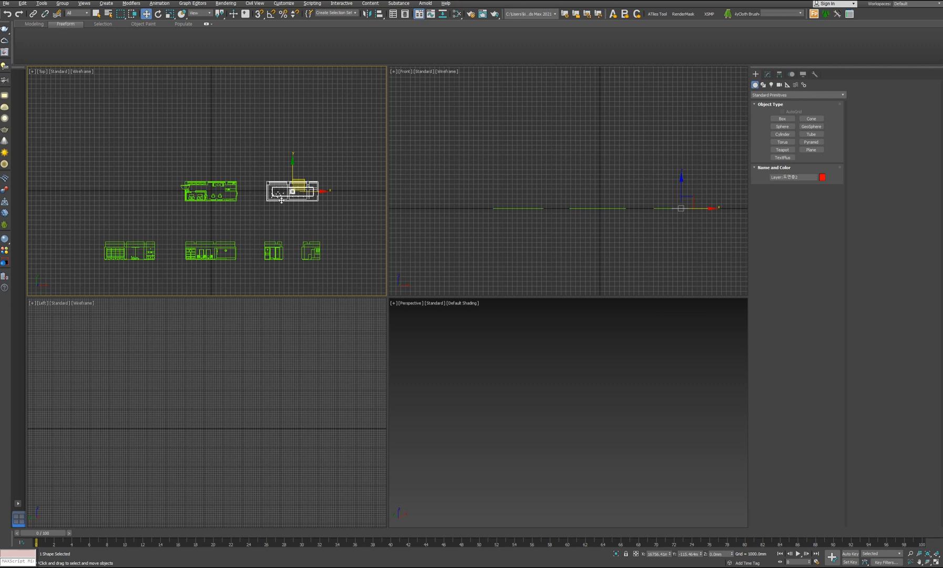
Step: Select the four elevation drawings and activate the Rotate tool with Angle Snap turned on
click(289, 228)
middle_drag(248, 218, 268, 200)
click(237, 241)
middle_drag(236, 242, 214, 246)
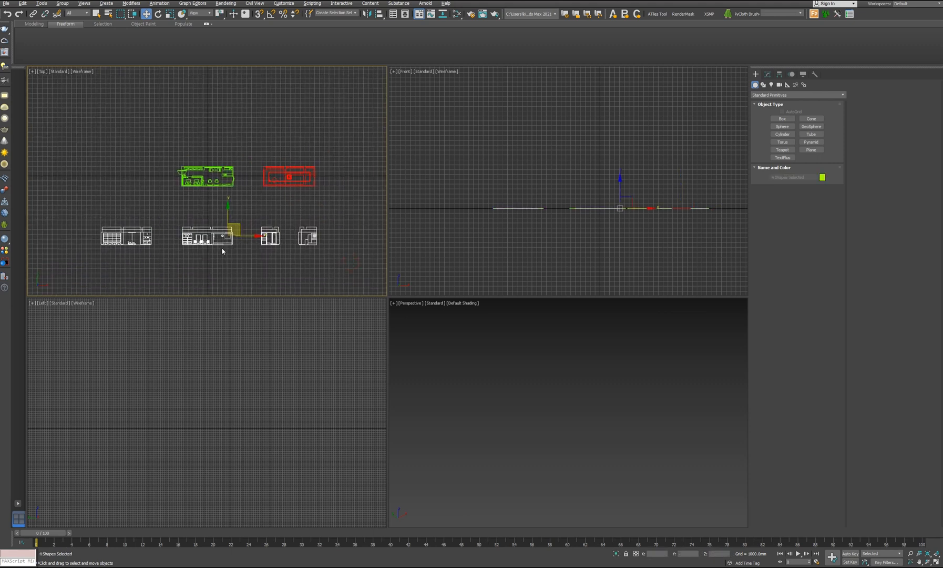
click(159, 15)
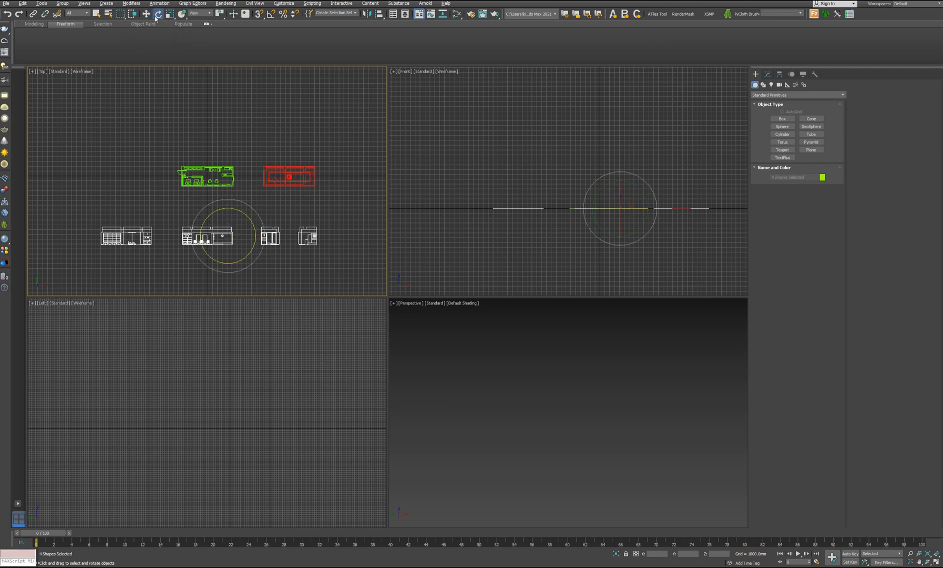
click(146, 14)
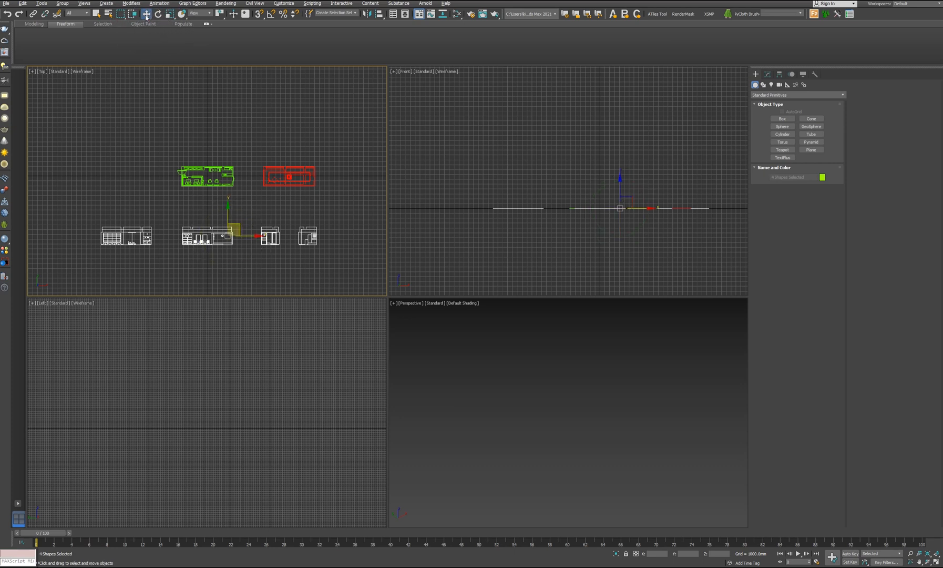
click(158, 14)
click(167, 14)
click(158, 14)
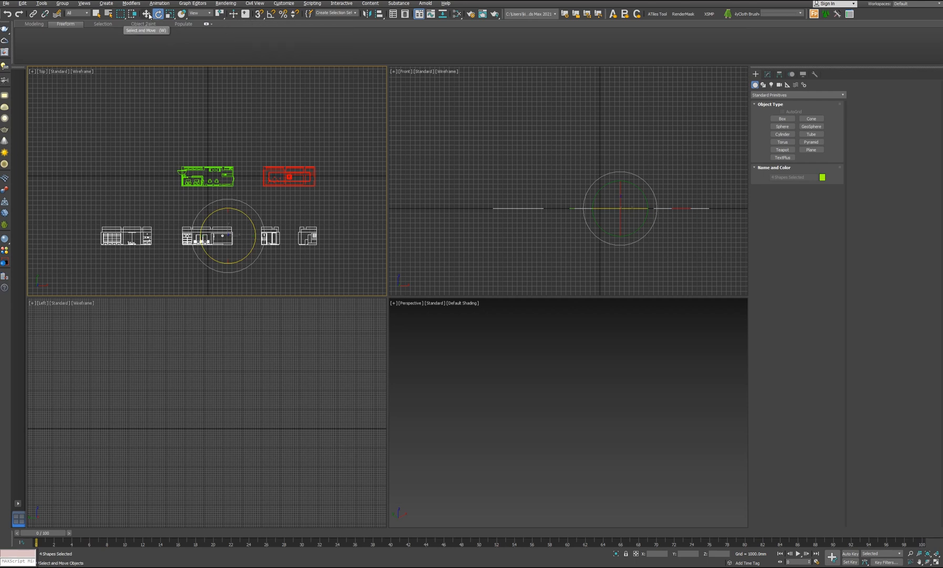
click(259, 14)
drag(261, 20, 263, 39)
click(270, 14)
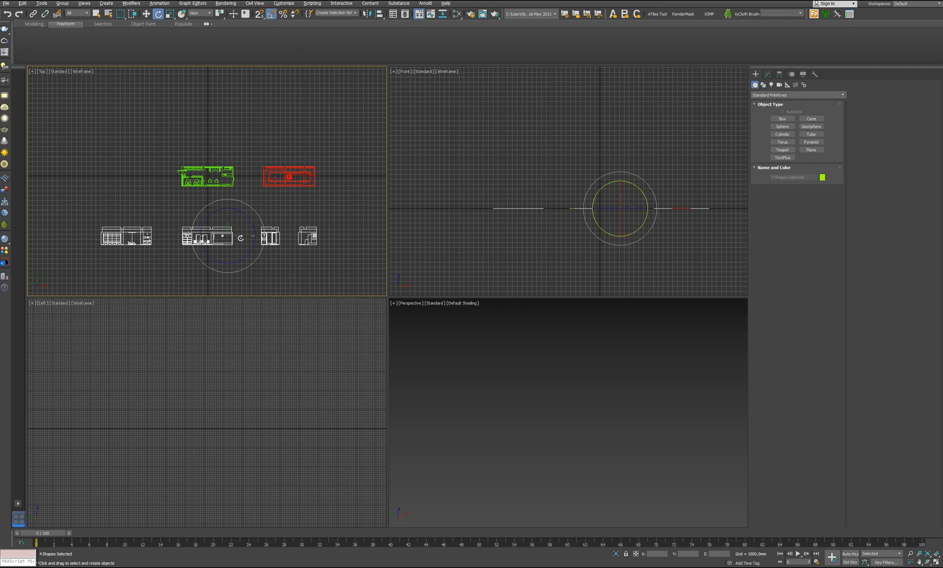
middle_drag(241, 279, 243, 250)
click(274, 252)
drag(94, 189, 83, 184)
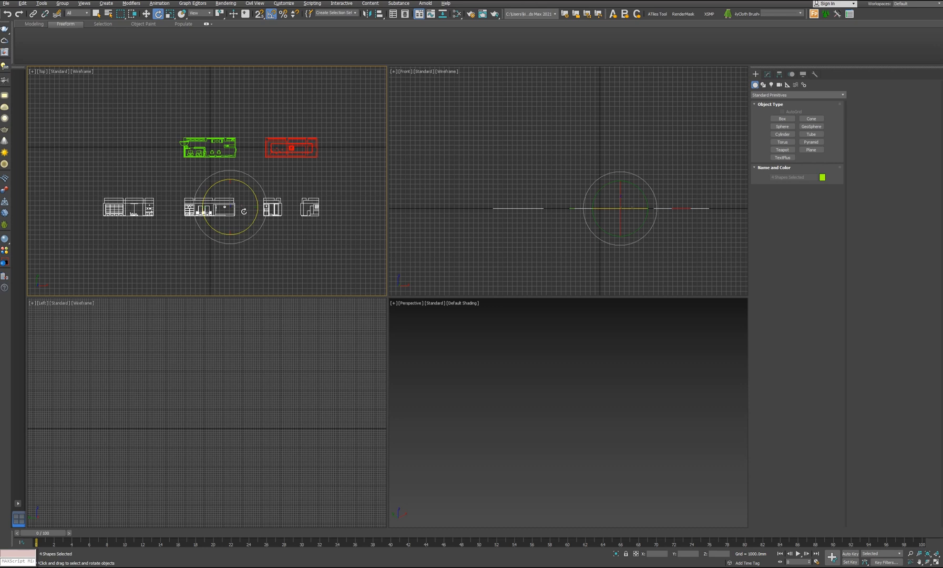
drag(230, 185, 232, 219)
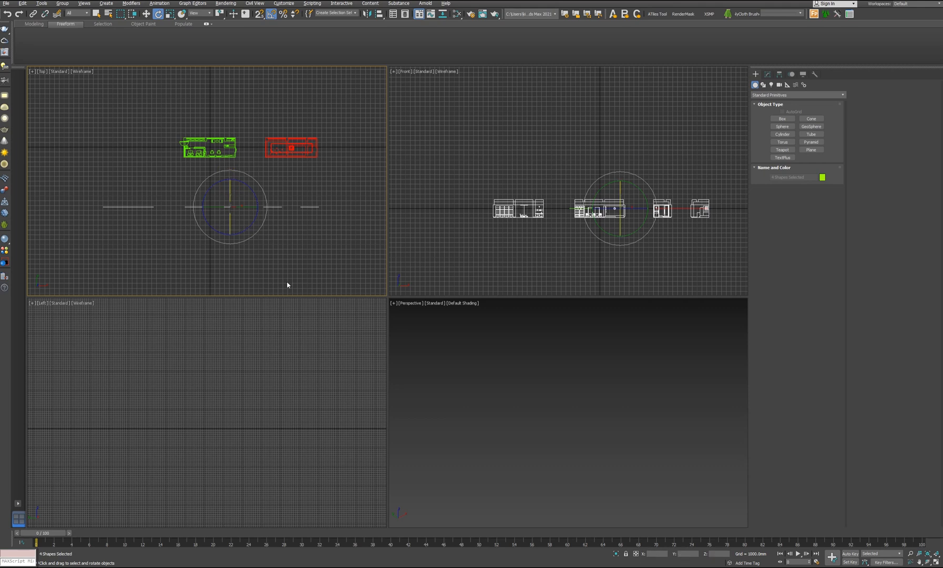
key(ctrl+z)
drag(240, 192, 168, 219)
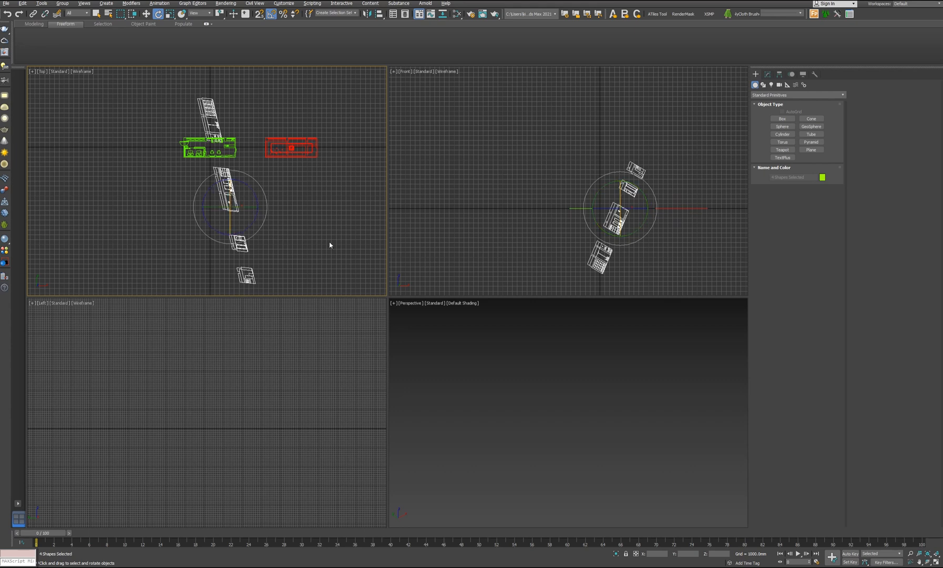
key(ctrl+z)
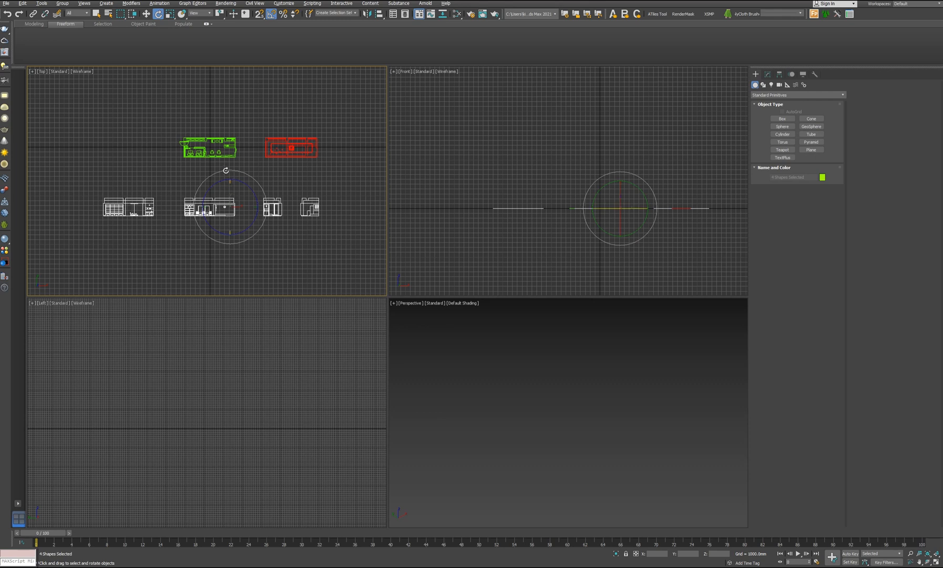
Step: Rotate the four elevation drawings 90° about the X axis so they stand upright in the front view
drag(230, 185, 230, 207)
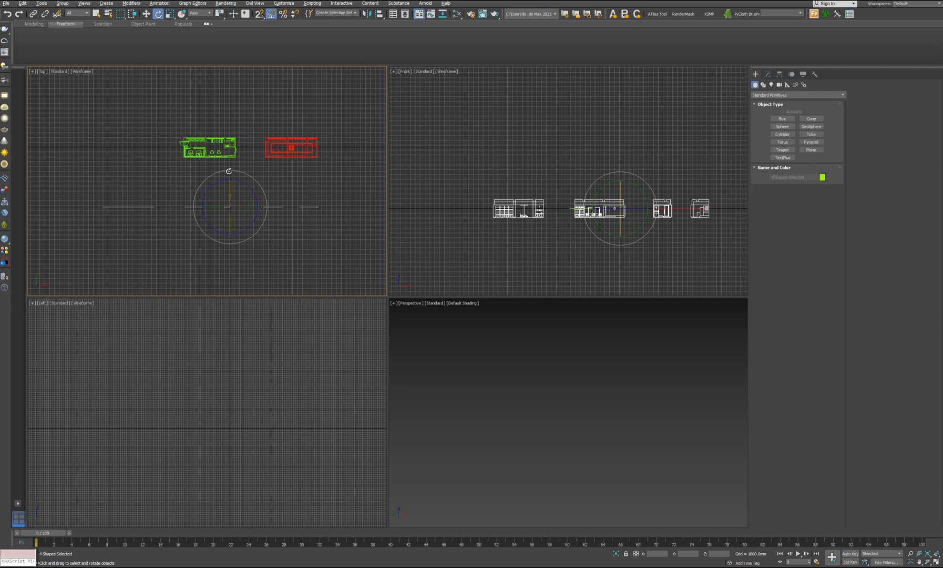
key(ctrl)
Step: Move the elevations vertically in the front view with snapping on so their base sits at the floor plan's level
click(260, 13)
middle_drag(642, 239, 622, 244)
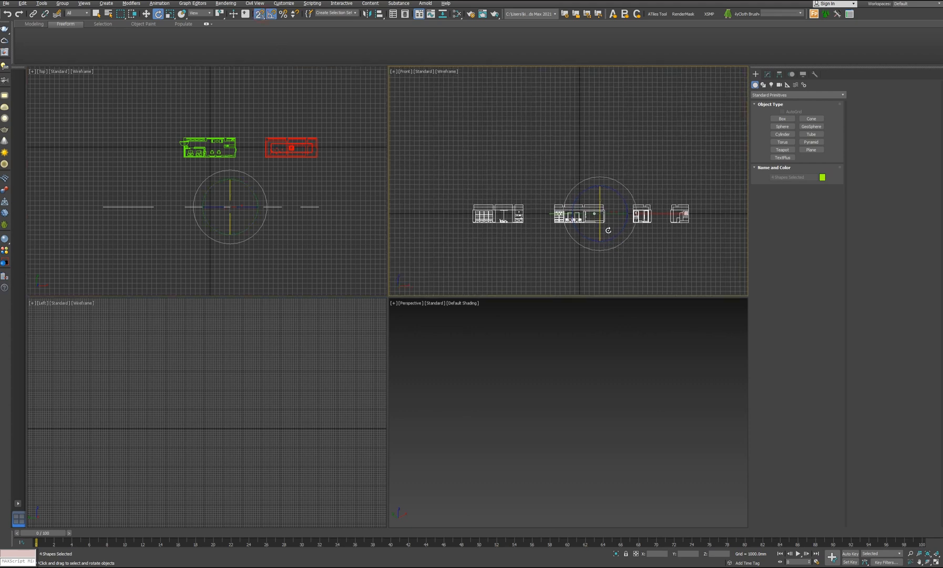
click(147, 14)
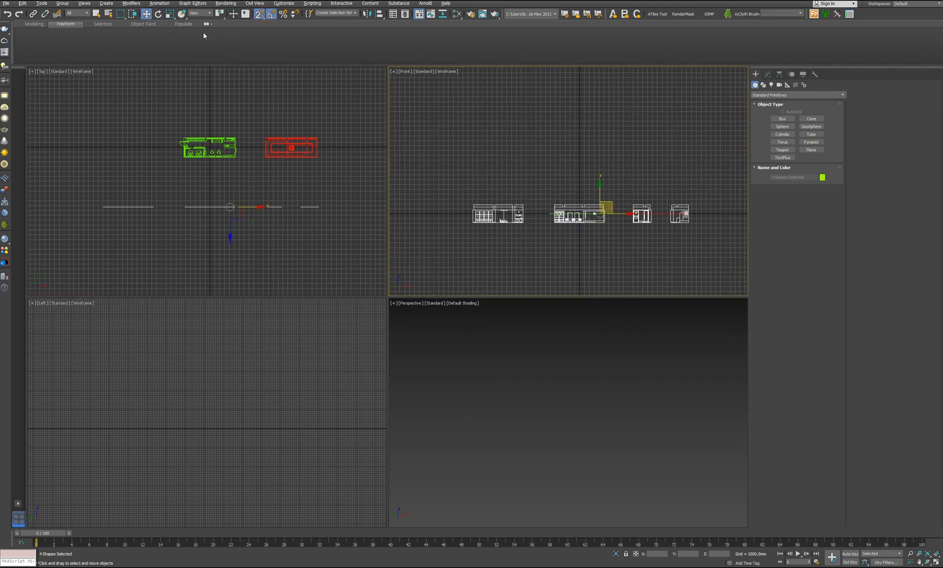
click(259, 14)
click(260, 14)
scroll(600, 221, up, 5)
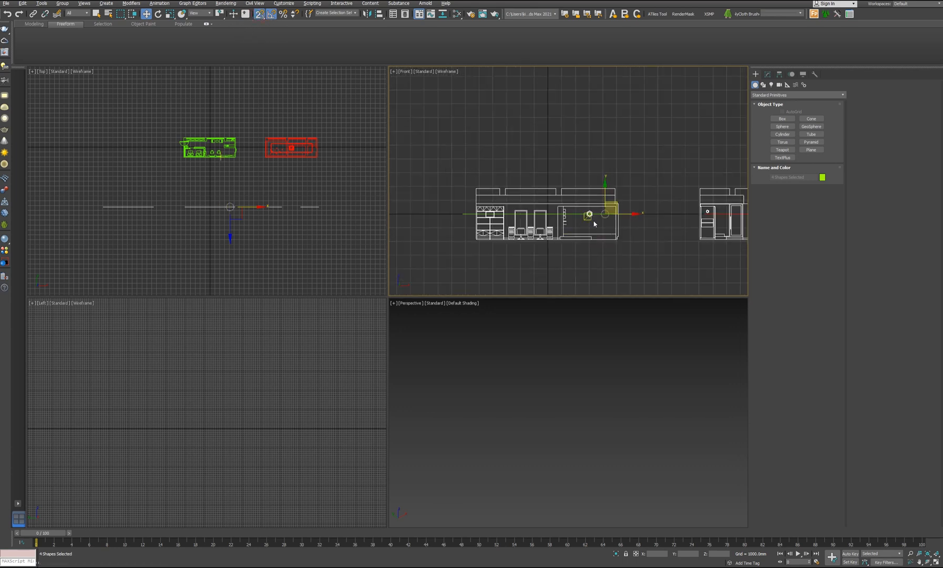
drag(603, 183, 605, 167)
scroll(617, 212, up, 4)
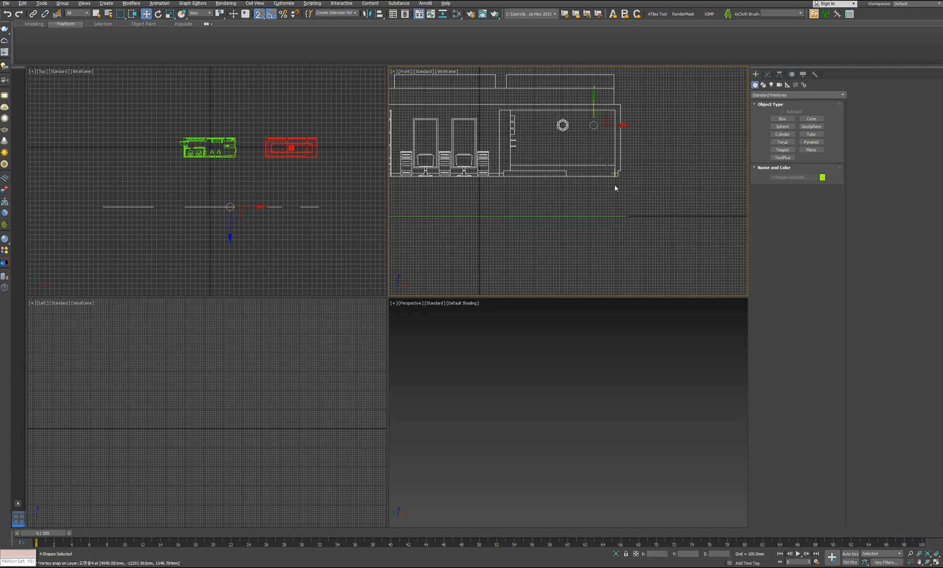
drag(619, 176, 628, 215)
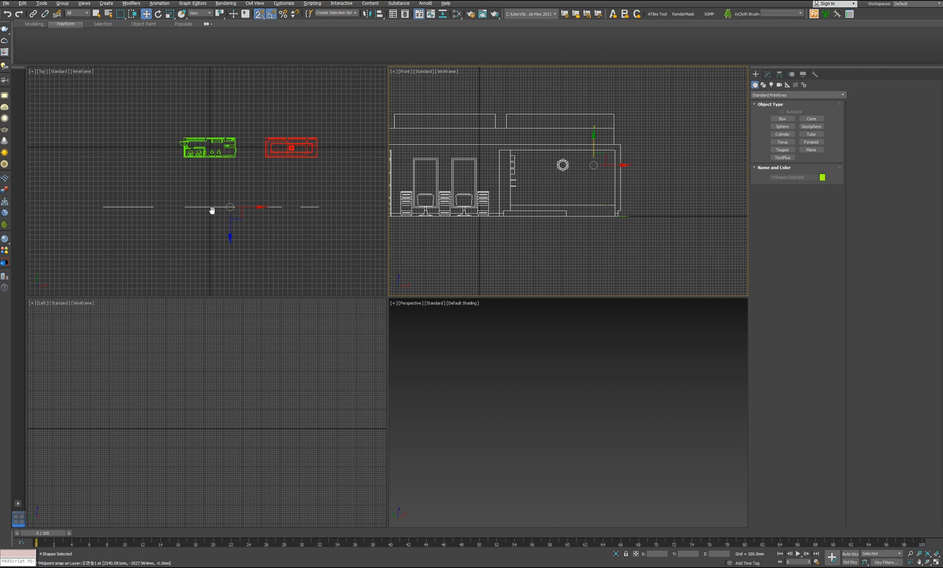
Step: Move the four elevations in the top view away from the origin, up and to the right behind the plans
scroll(238, 237, up, 2)
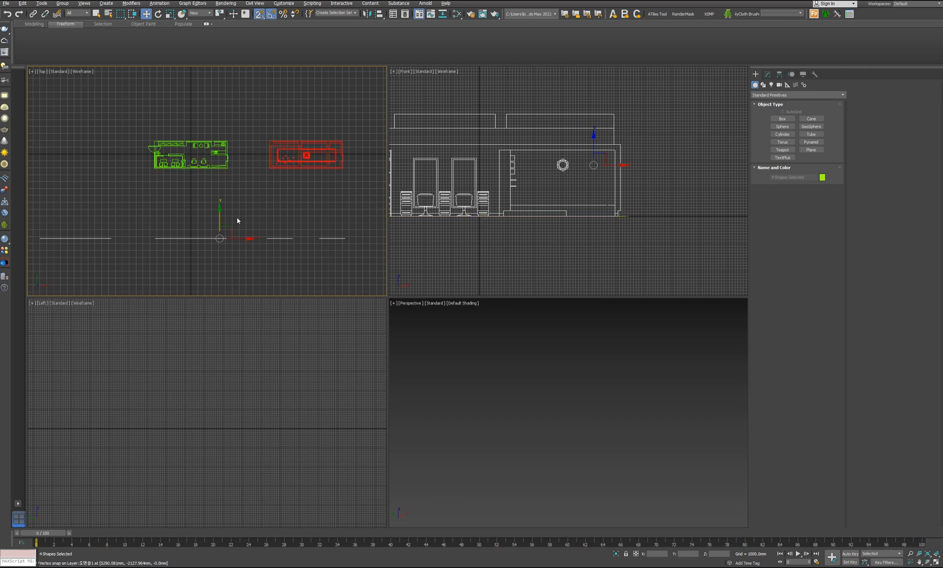
scroll(200, 237, down, 4)
scroll(192, 245, up, 4)
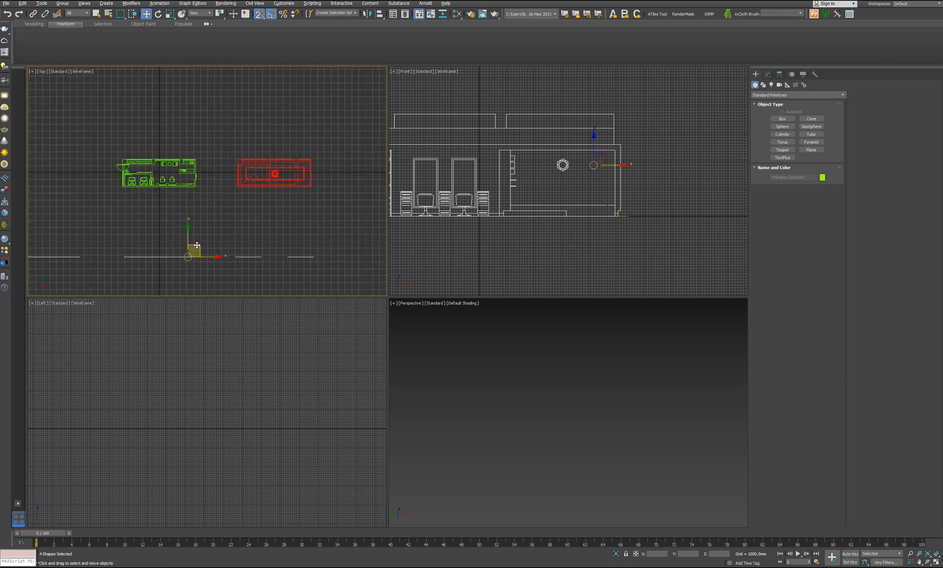
drag(197, 245, 396, 135)
middle_drag(313, 166, 257, 197)
scroll(257, 197, down, 3)
scroll(233, 200, up, 3)
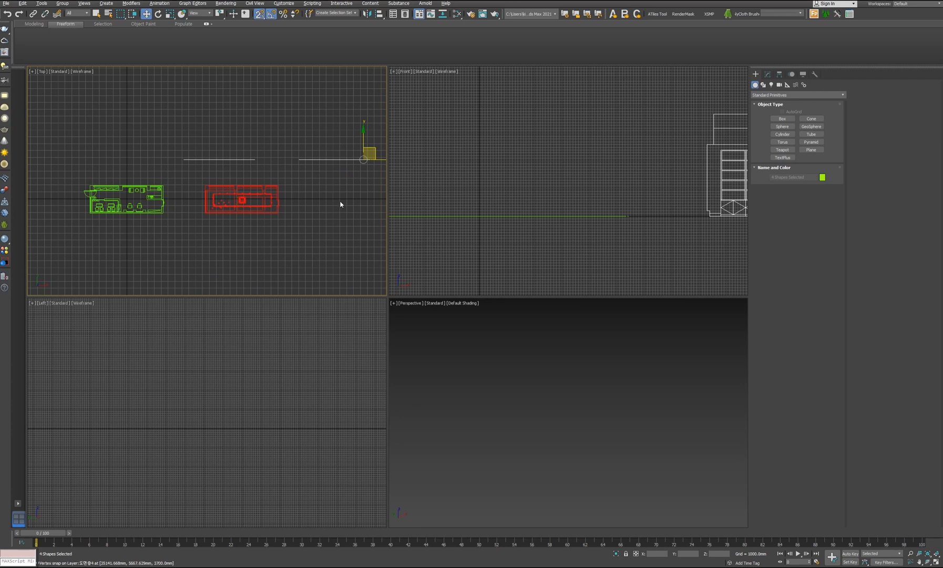
Step: Move the red ceiling plan along X to the left side of the floor plan and deselect it
click(214, 191)
middle_drag(227, 225, 295, 225)
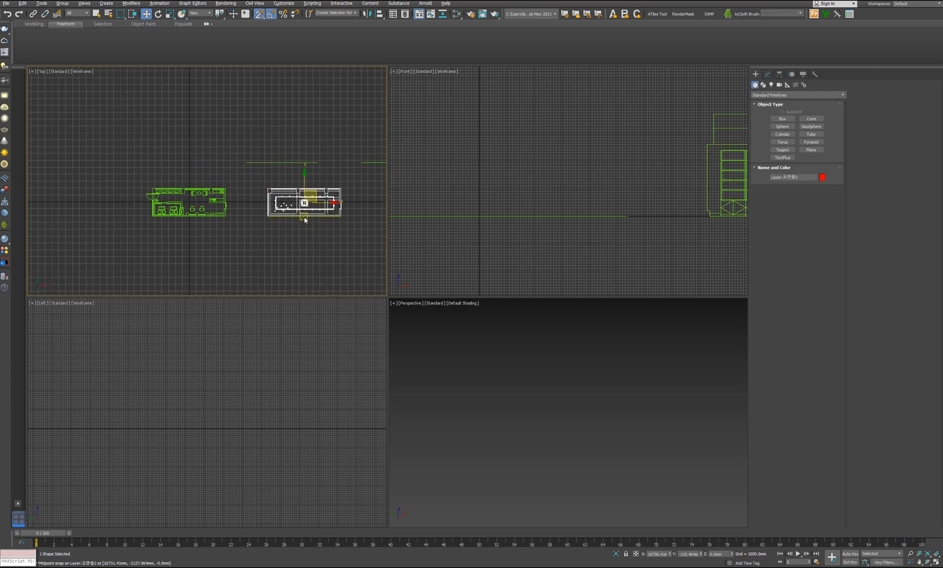
drag(316, 195, 291, 196)
key(ctrl+z)
drag(325, 205, 106, 205)
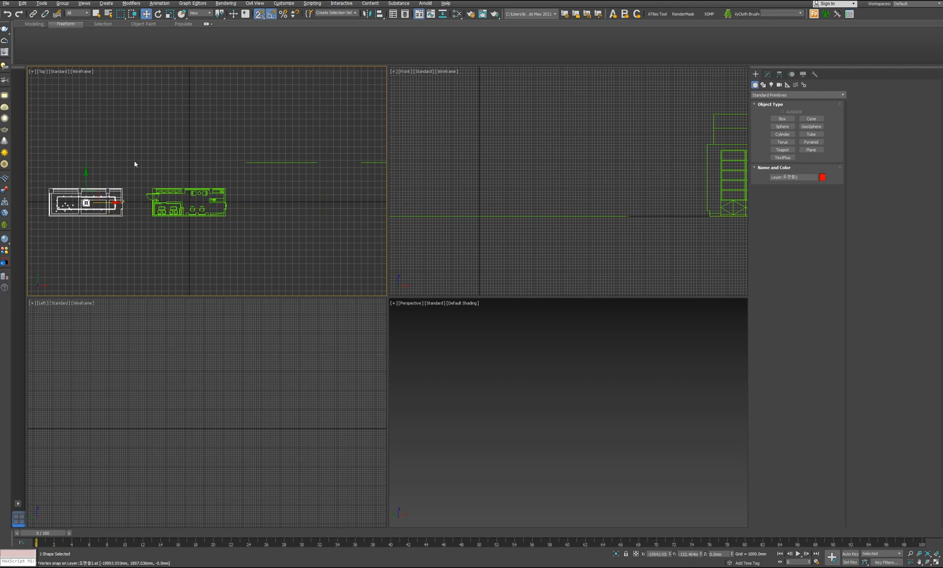
click(162, 231)
Step: Select the green floor plan in the top view and freeze it
middle_drag(214, 212, 279, 189)
scroll(280, 190, up, 3)
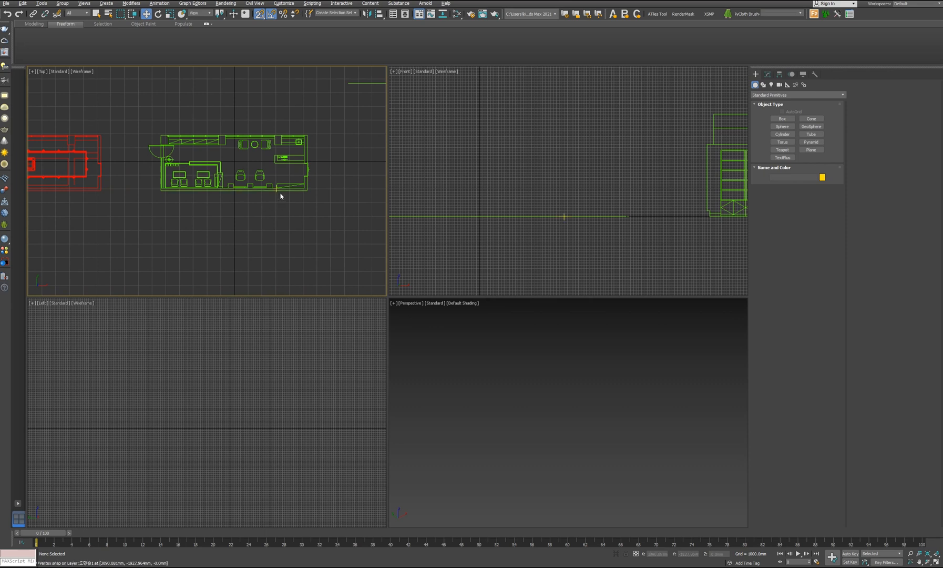
click(277, 189)
middle_drag(274, 204, 270, 257)
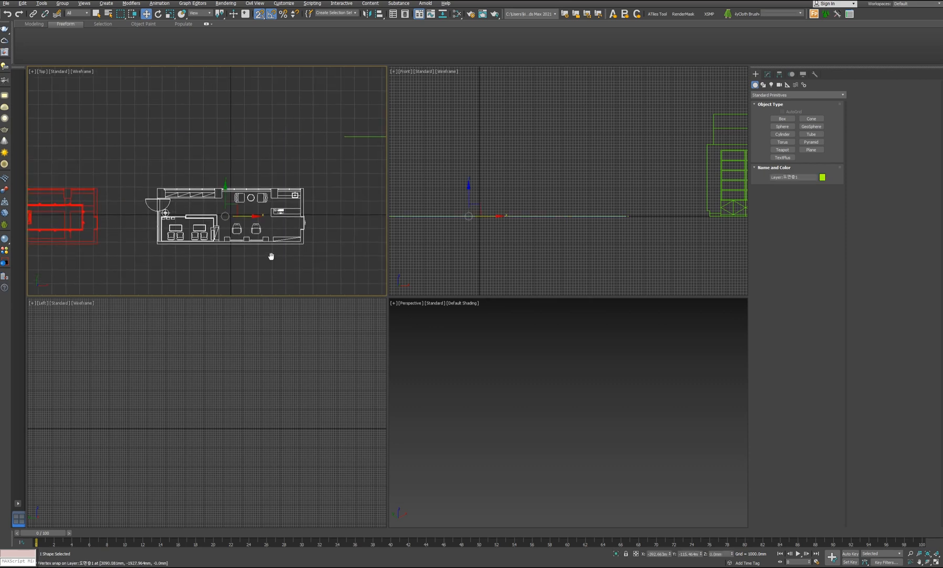
scroll(272, 256, up, 1)
right_click(253, 240)
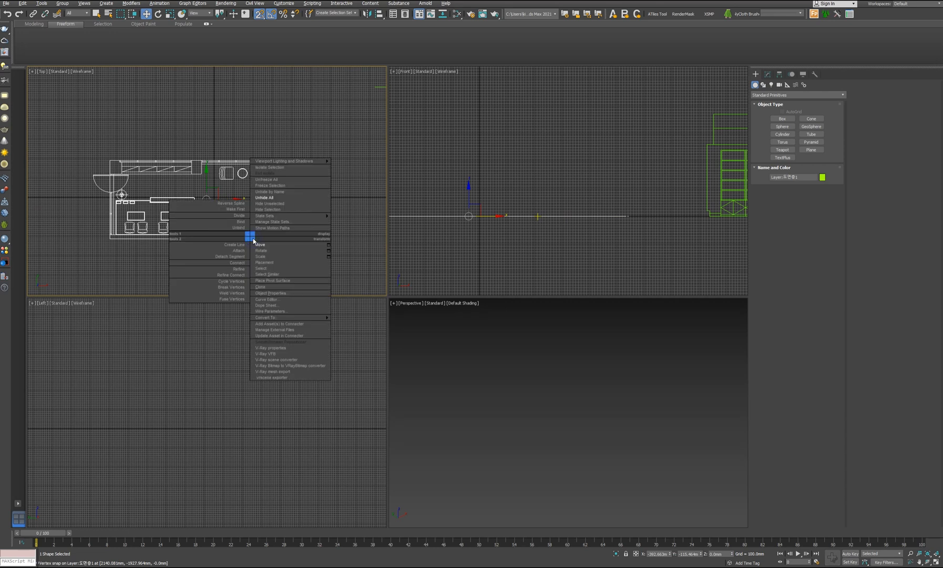
click(257, 244)
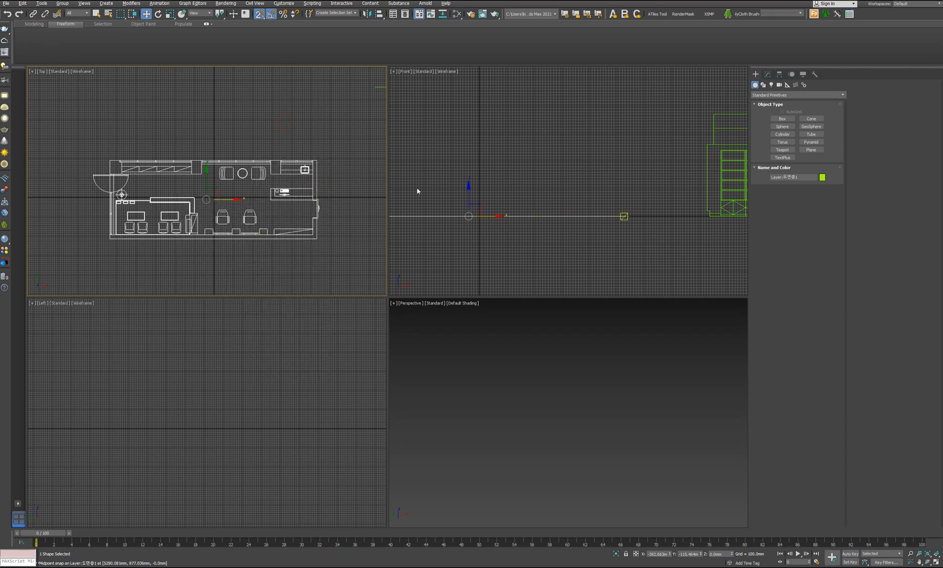
drag(271, 201, 271, 202)
click(281, 211)
click(287, 229)
right_click(275, 210)
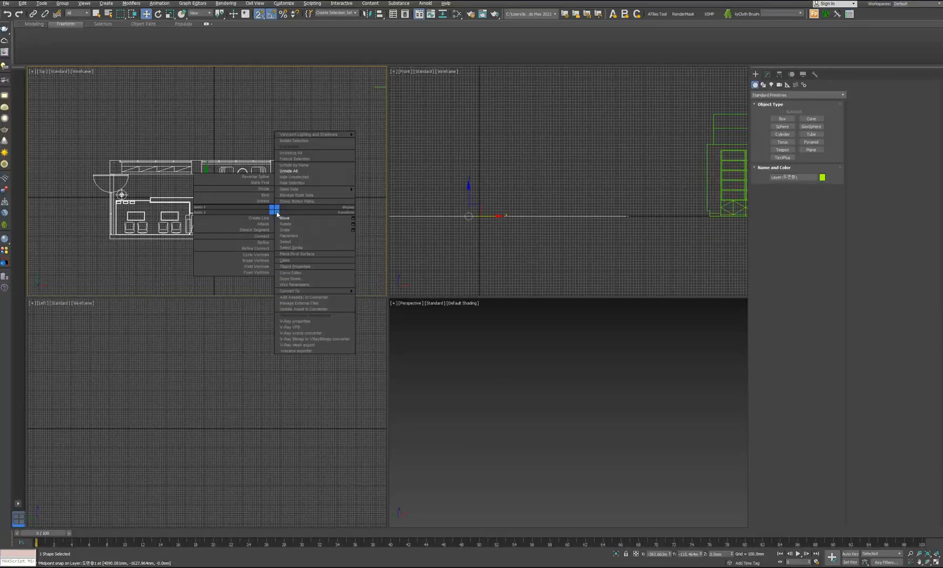
click(297, 159)
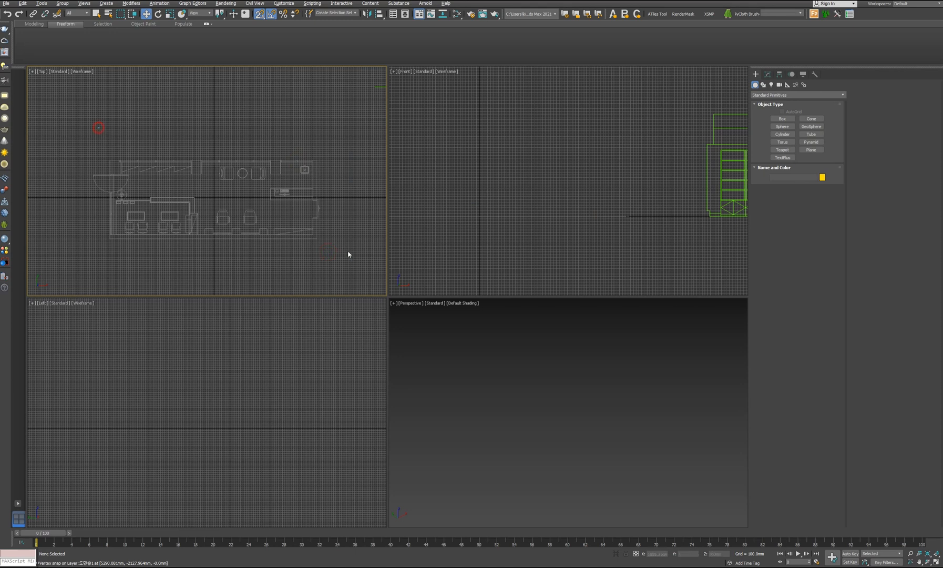
Step: Unfreeze all objects so the floor plan can be selected again
right_click(253, 213)
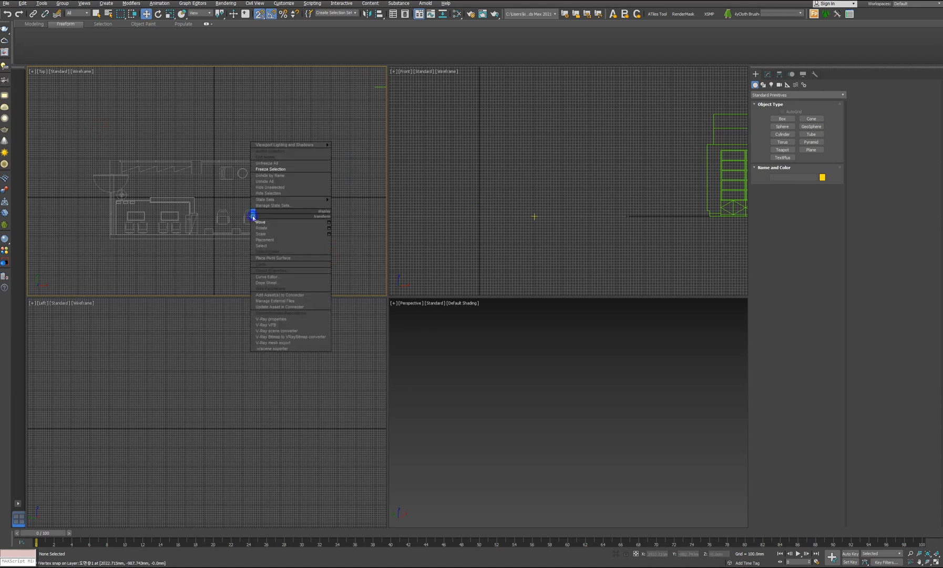
click(270, 163)
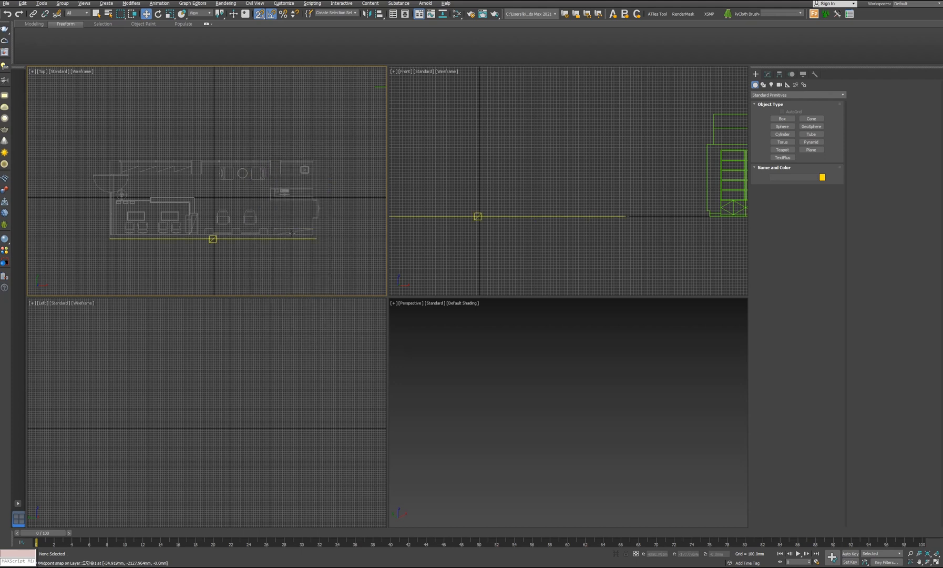
click(289, 227)
click(296, 263)
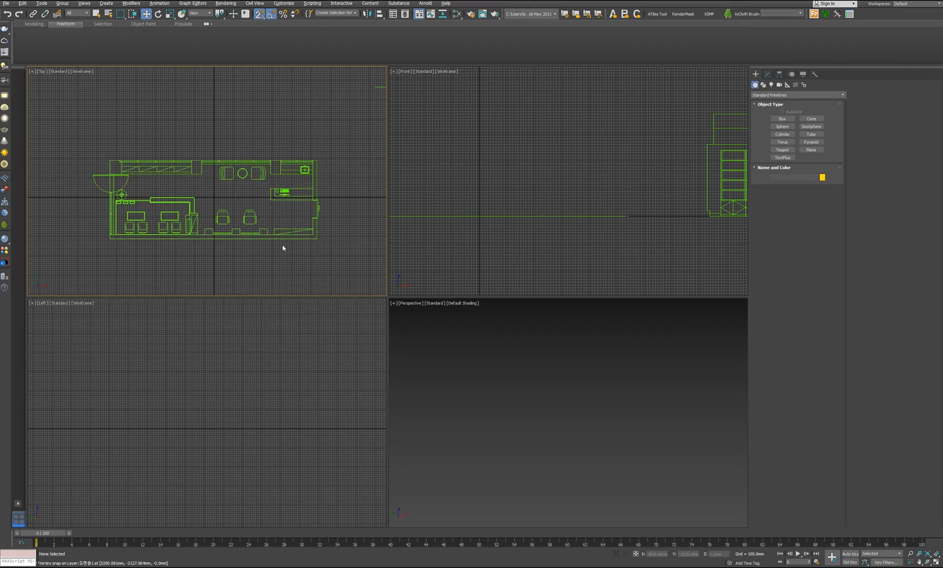
Step: Reselect the green floor plan and freeze it as a locked modeling reference
right_click(281, 241)
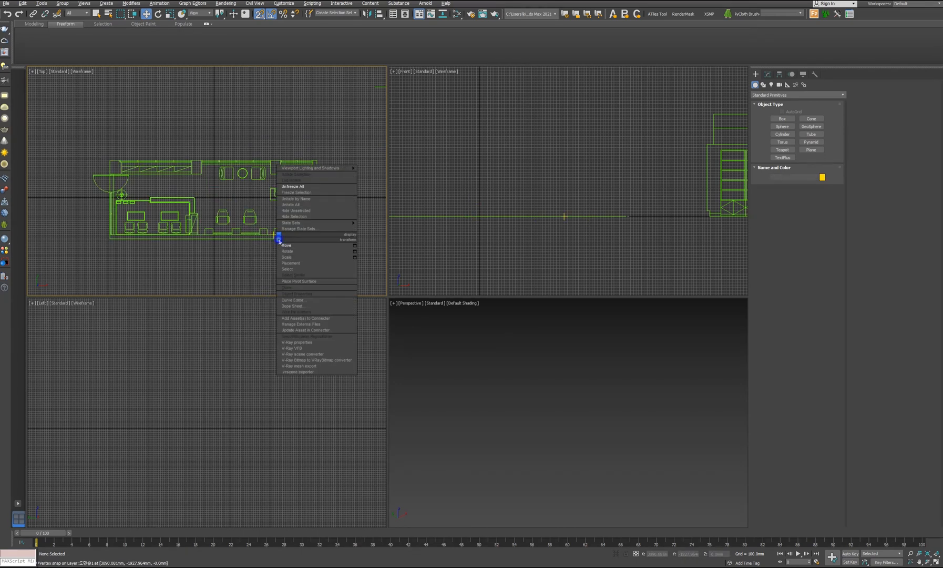
click(270, 203)
click(276, 197)
right_click(280, 213)
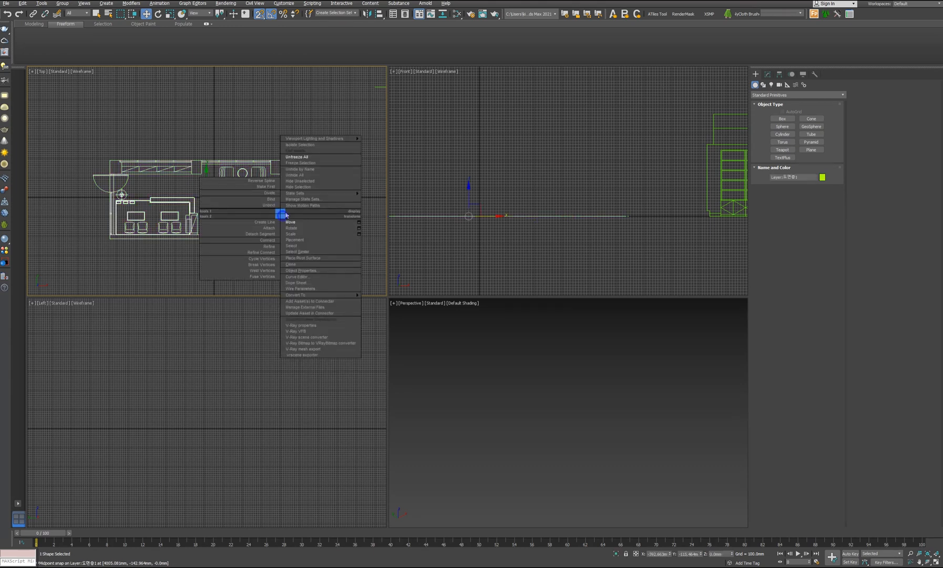
click(297, 164)
middle_drag(270, 246, 206, 245)
scroll(270, 246, down, 3)
scroll(193, 254, up, 3)
scroll(194, 254, down, 3)
scroll(206, 245, up, 3)
scroll(251, 220, down, 3)
mouse_move(251, 220)
middle_down()
mouse_move(211, 228)
mouse_move(278, 231)
mouse_move(301, 250)
middle_up()
scroll(277, 232, up, 3)
scroll(271, 230, up, 2)
scroll(301, 250, down, 4)
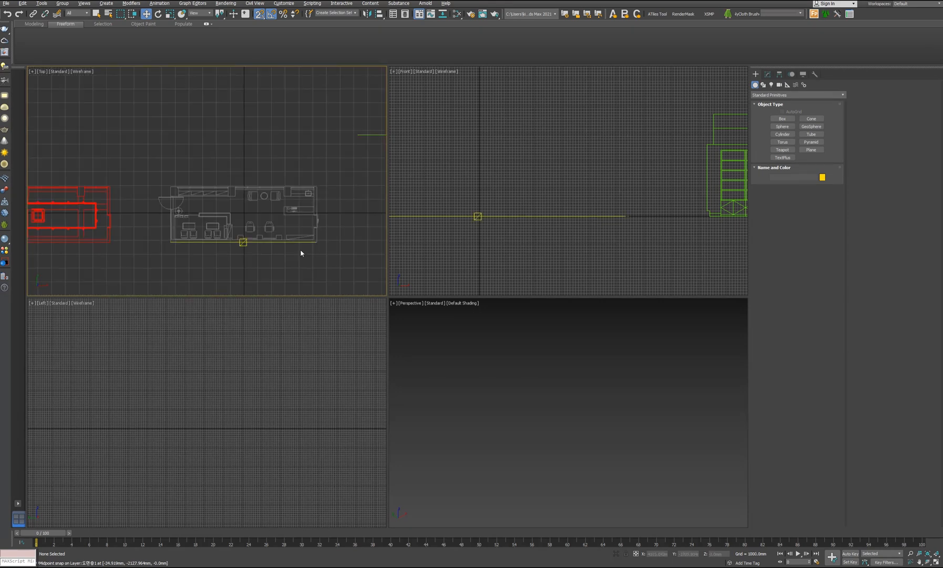
Step: Hide the home grid in the top view so only the frozen floor plan lines show
scroll(301, 253, up, 3)
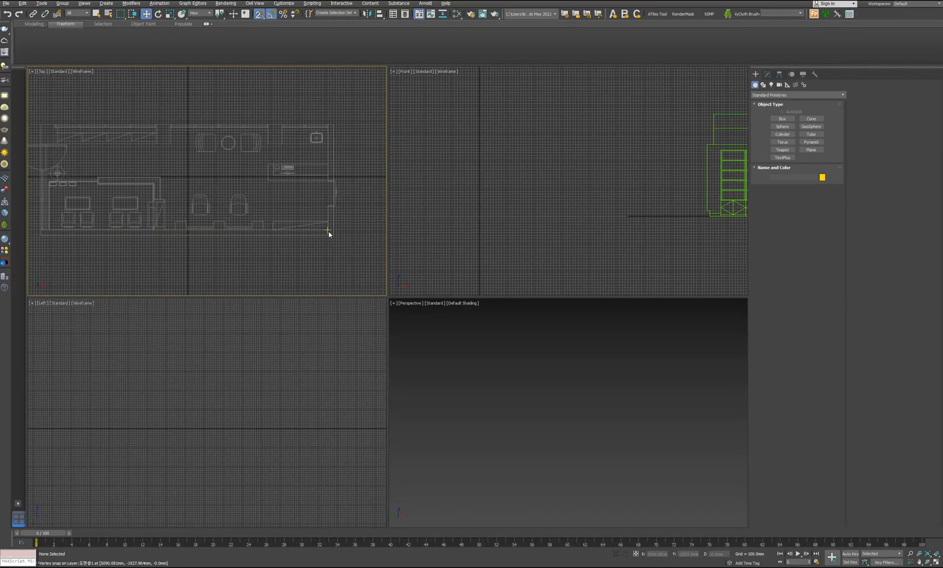
middle_drag(310, 248, 308, 250)
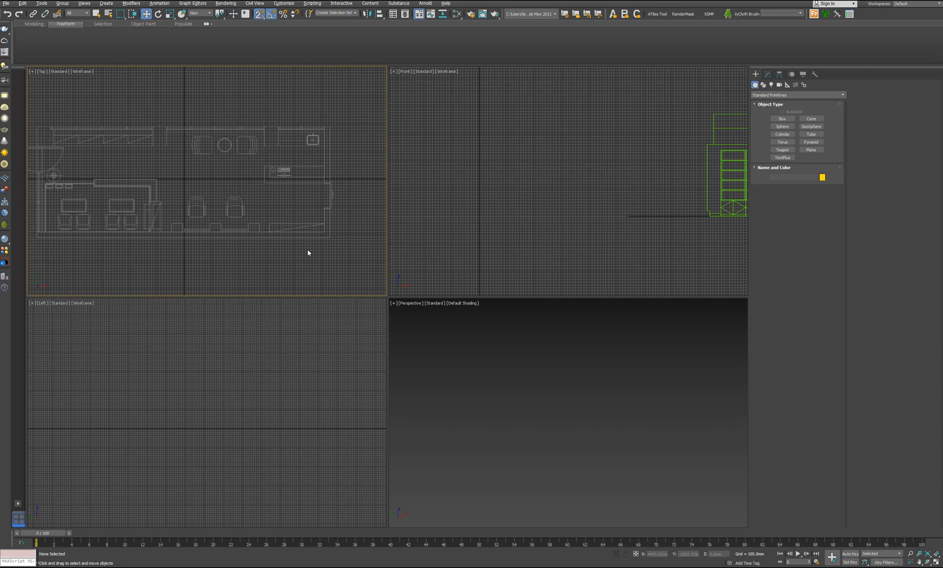
key(g)
click(285, 383)
scroll(286, 387, down, 3)
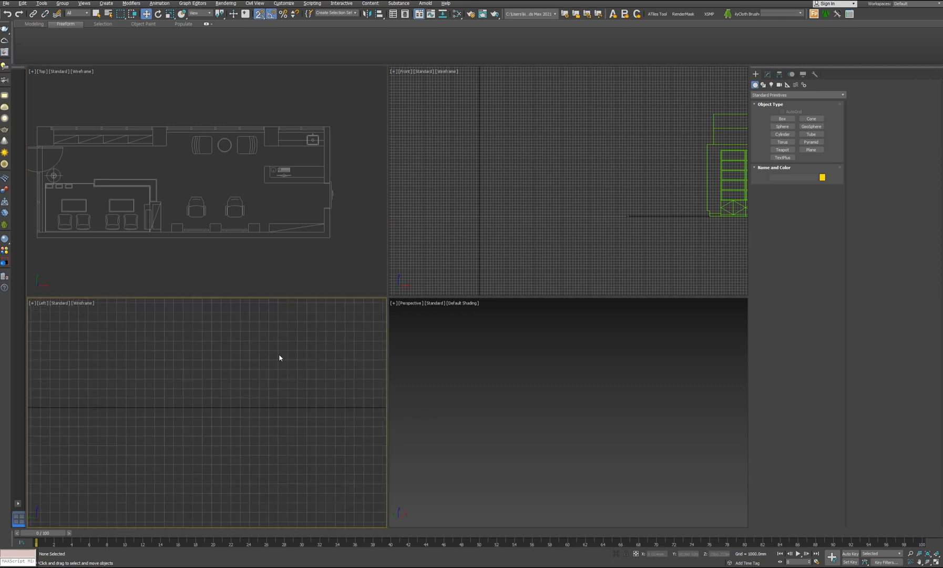
middle_drag(248, 266, 268, 265)
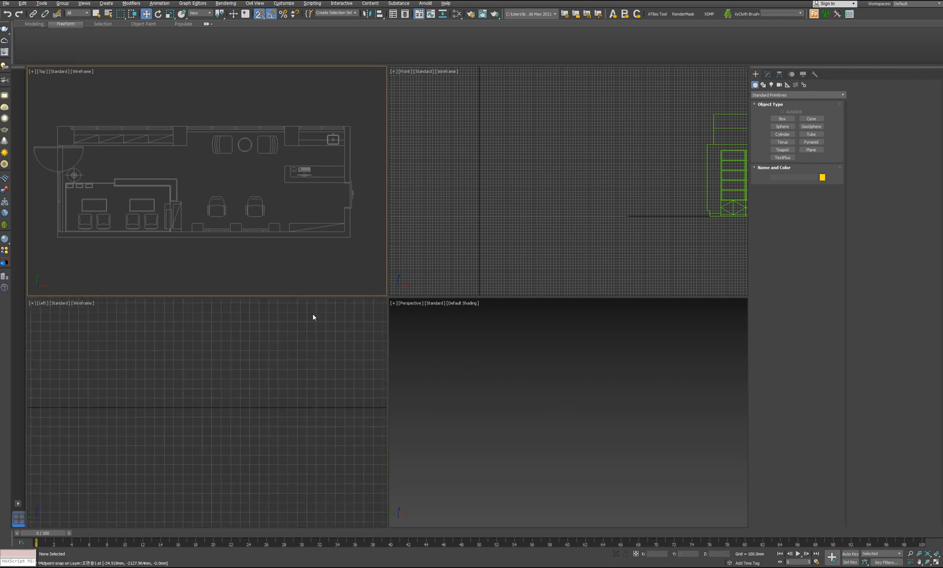
Step: Fit the drawings in the views and orbit the perspective view to inspect the frozen plan and upright elevations
key(z)
click(609, 449)
key(z)
click(544, 261)
key(z)
click(673, 481)
alt+middle_drag(673, 481, 582, 504)
scroll(513, 373, up, 5)
alt+middle_drag(530, 400, 599, 433)
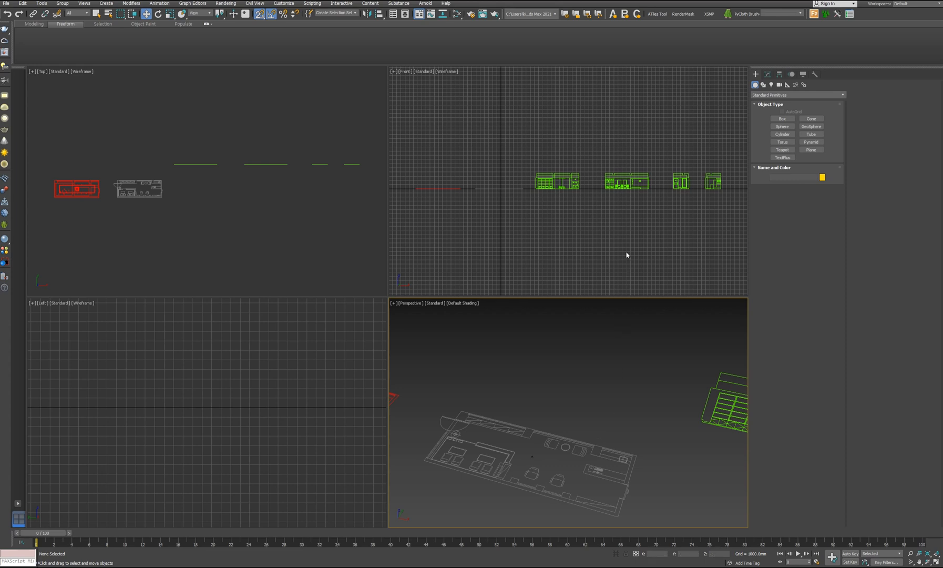
Step: Measure the heights in the first elevation in the front view, using its snap points
scroll(600, 204, up, 2)
scroll(557, 194, up, 5)
scroll(557, 193, up, 4)
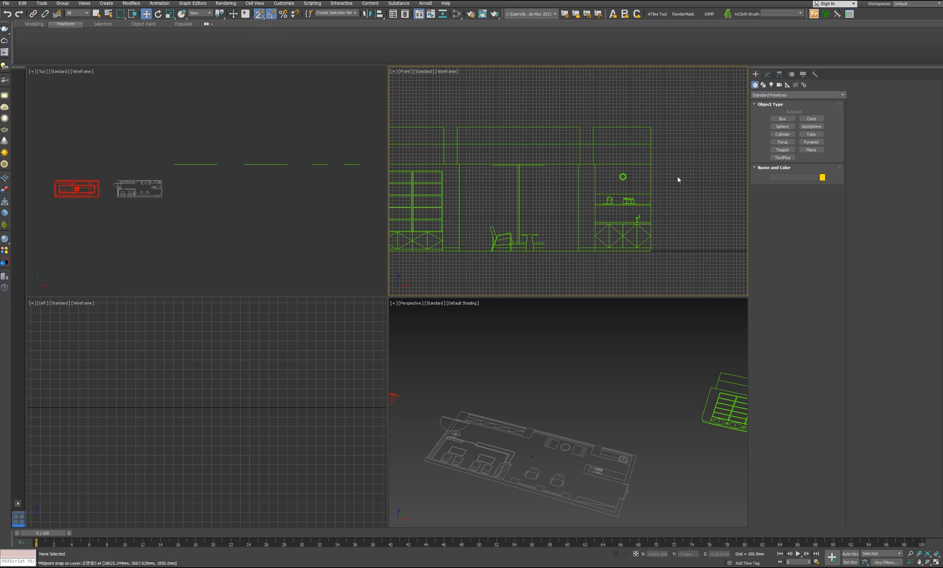
key(d)
click(654, 252)
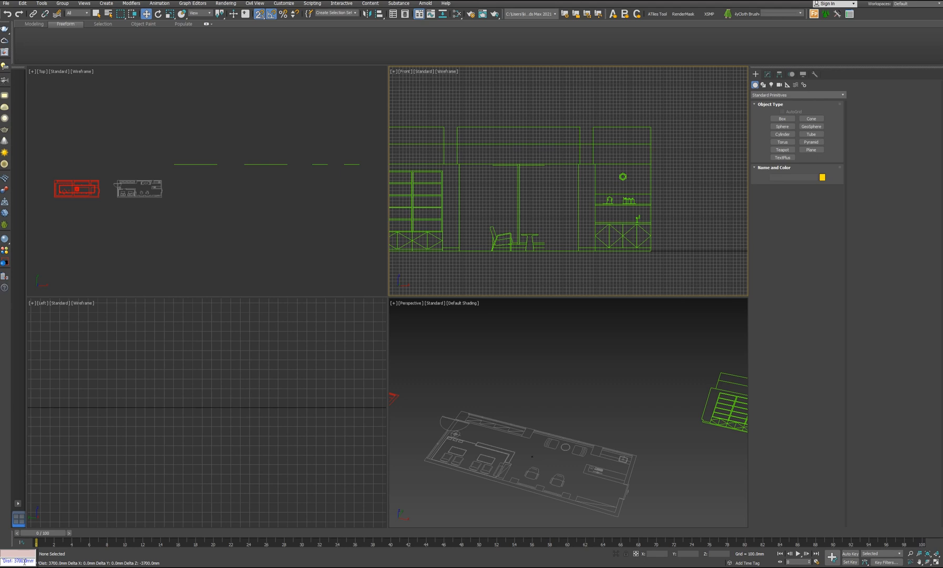
scroll(610, 136, up, 5)
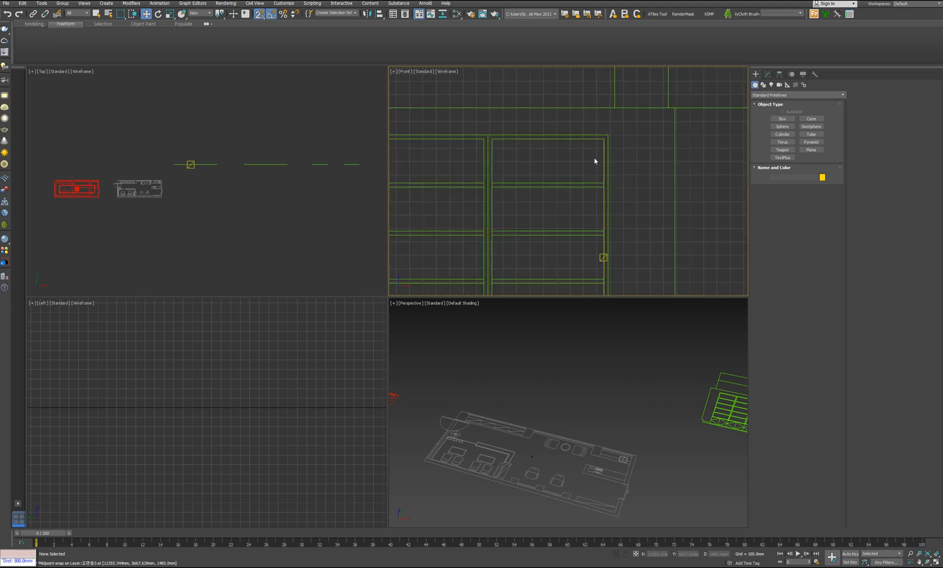
scroll(595, 190, down, 4)
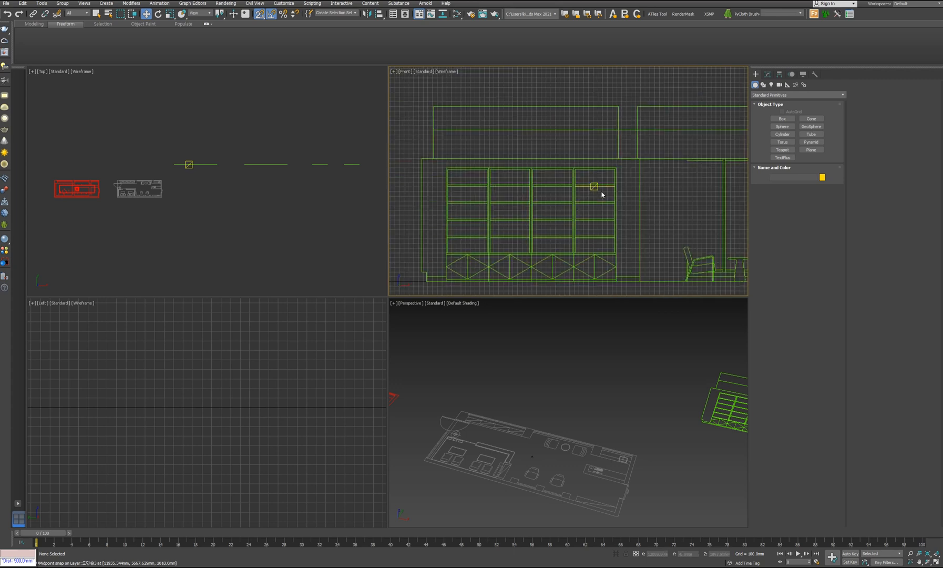
scroll(526, 213, down, 2)
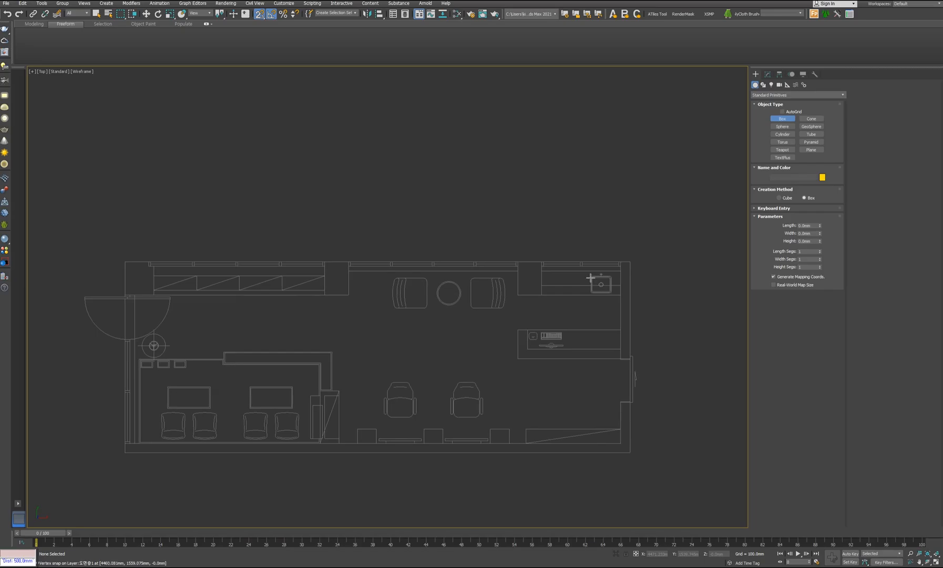
Step: Switch to the RENUMEDI VR panorama in the browser and examine the curtain wall, column and exposed ceiling
middle_drag(599, 275, 629, 246)
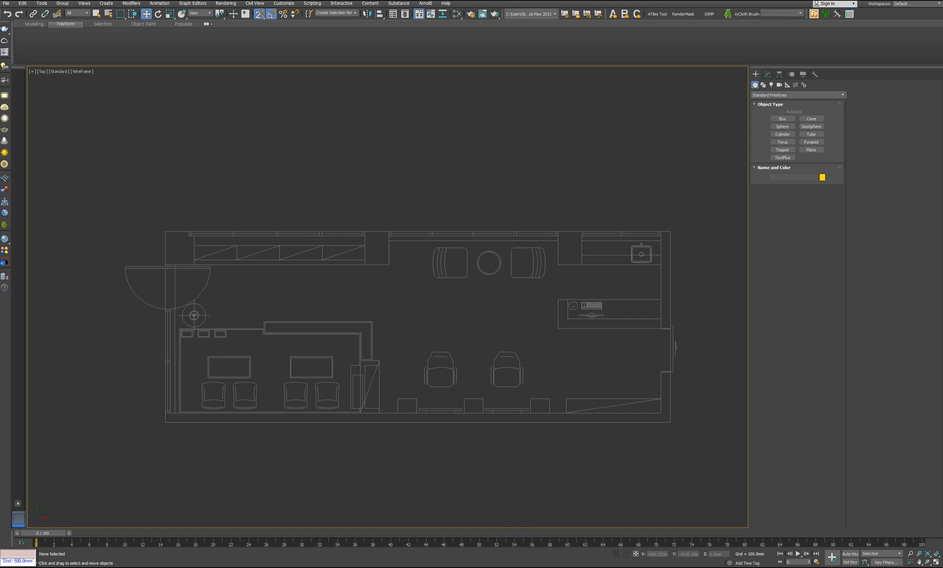
click(267, 552)
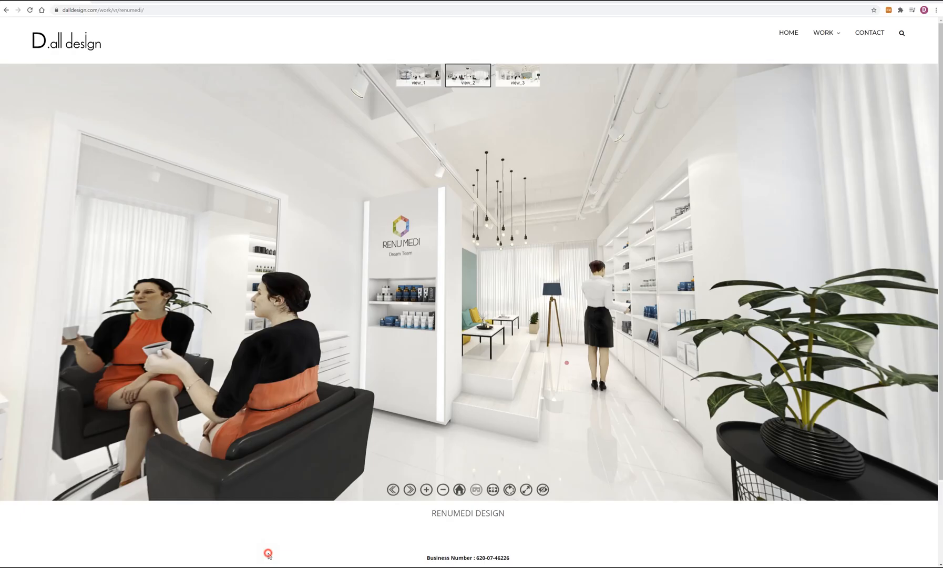
drag(620, 222, 310, 274)
drag(662, 216, 481, 253)
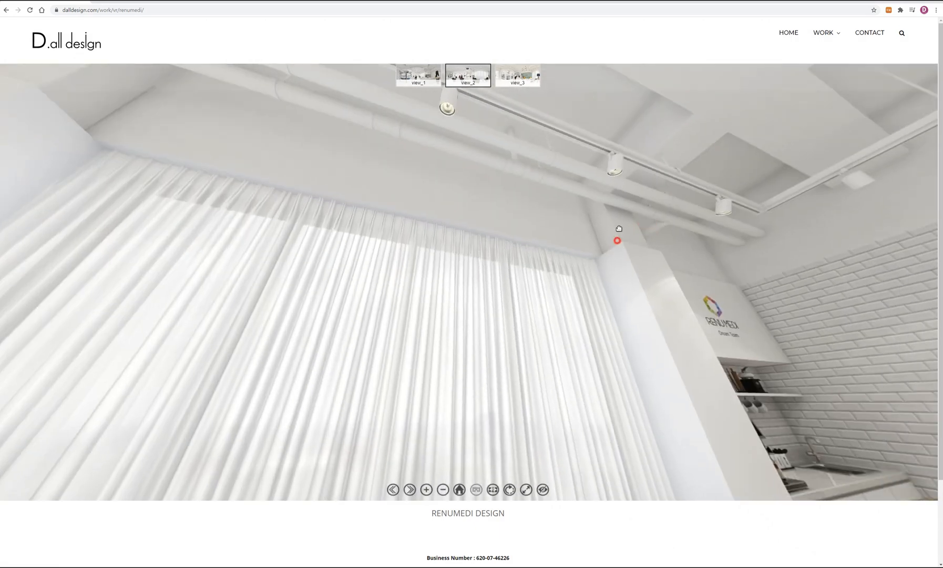
drag(617, 237, 636, 207)
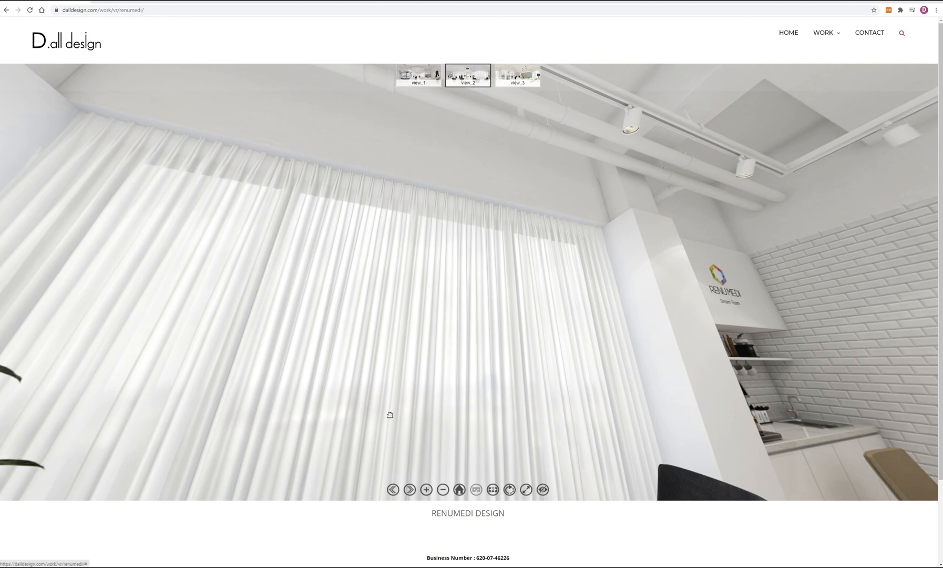
Step: Switch back to 3ds Max and create a 700 × 500 × 2600 mm box over the column beside the sink counter
mouse_move(460, 567)
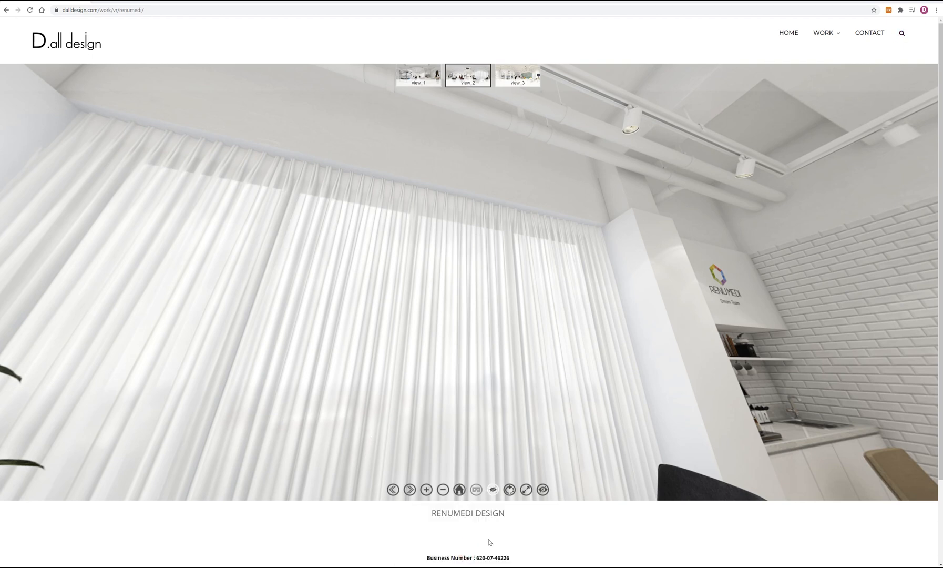
click(506, 548)
scroll(522, 267, up, 5)
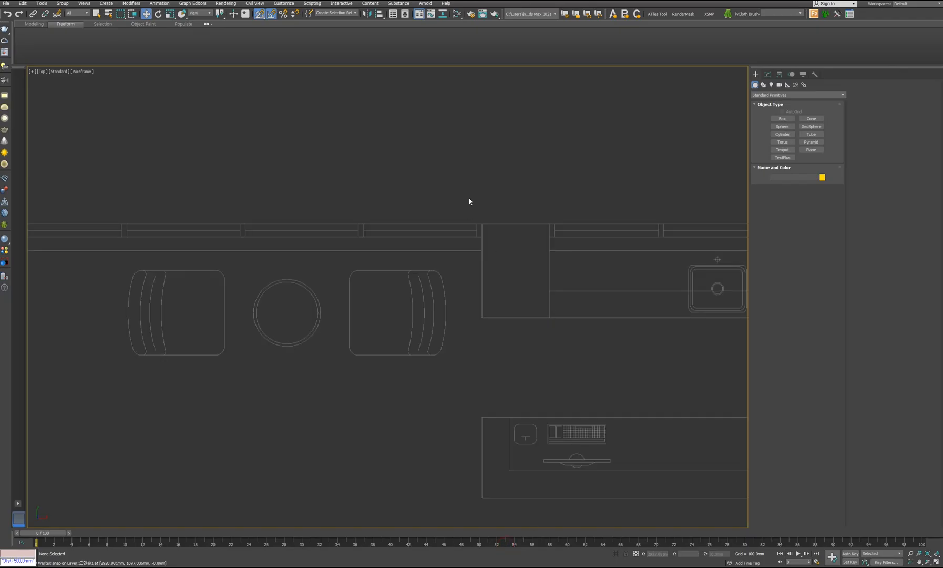
click(783, 118)
drag(485, 224, 549, 317)
click(577, 145)
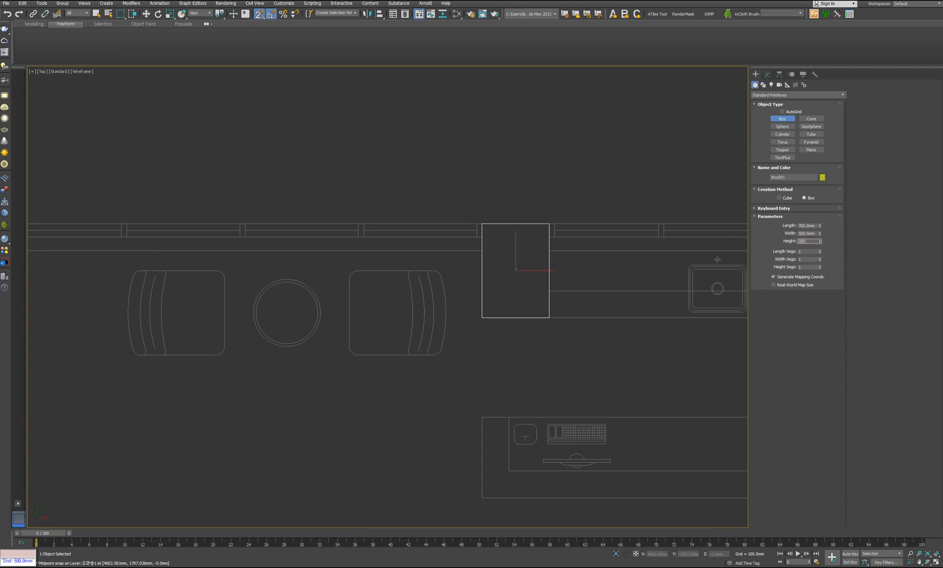
Step: Create a second box, 700 × 500 × 2600 mm, over the column between the display shelves and the armchairs
scroll(389, 307, down, 4)
middle_drag(390, 307, 530, 301)
scroll(311, 262, up, 2)
drag(307, 252, 352, 323)
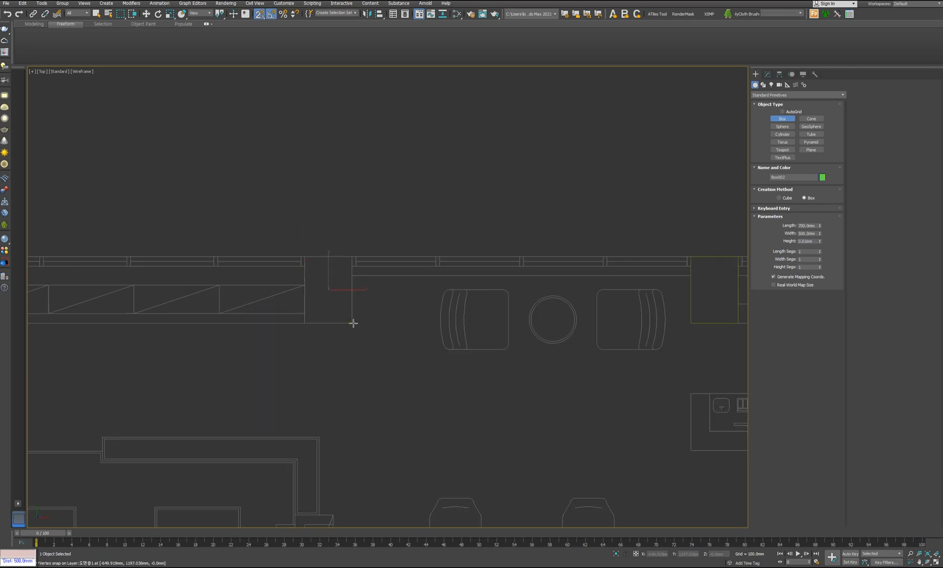
click(806, 242)
text(2600)
scroll(558, 395, down, 2)
middle_drag(558, 395, 490, 310)
Step: Return to four viewports and examine the two column boxes and the sink corner in the perspective and top views
click(935, 563)
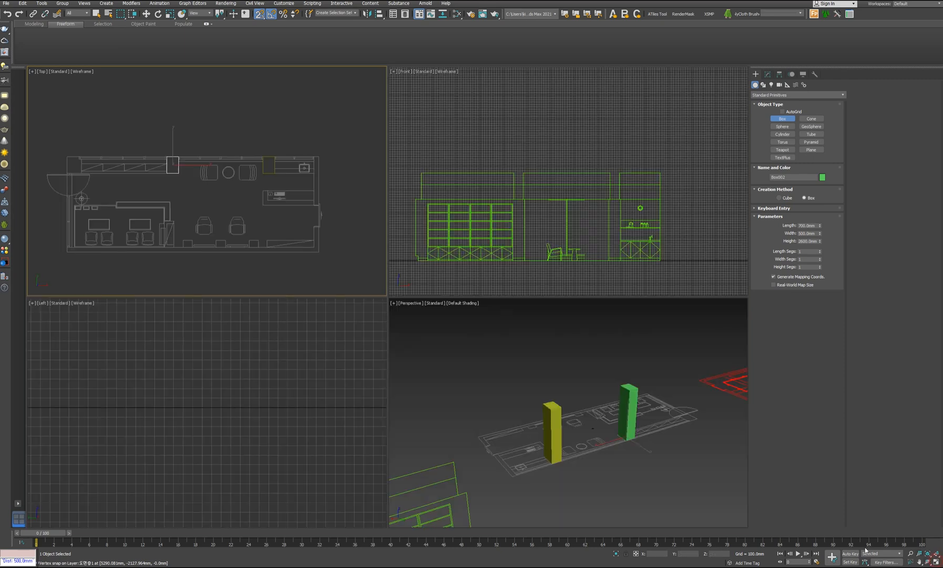
middle_click(628, 438)
key(z)
alt+middle_drag(627, 438, 518, 485)
scroll(706, 445, down, 1)
alt+middle_drag(518, 485, 476, 481)
middle_drag(652, 462, 509, 447)
scroll(507, 478, up, 2)
middle_drag(487, 480, 481, 462)
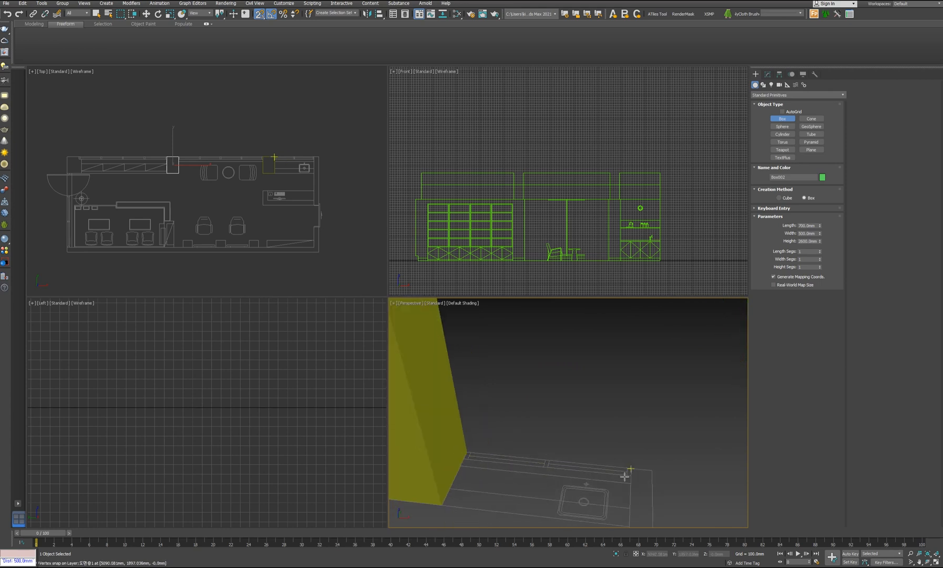
scroll(280, 188, up, 5)
scroll(280, 187, up, 2)
scroll(282, 185, up, 2)
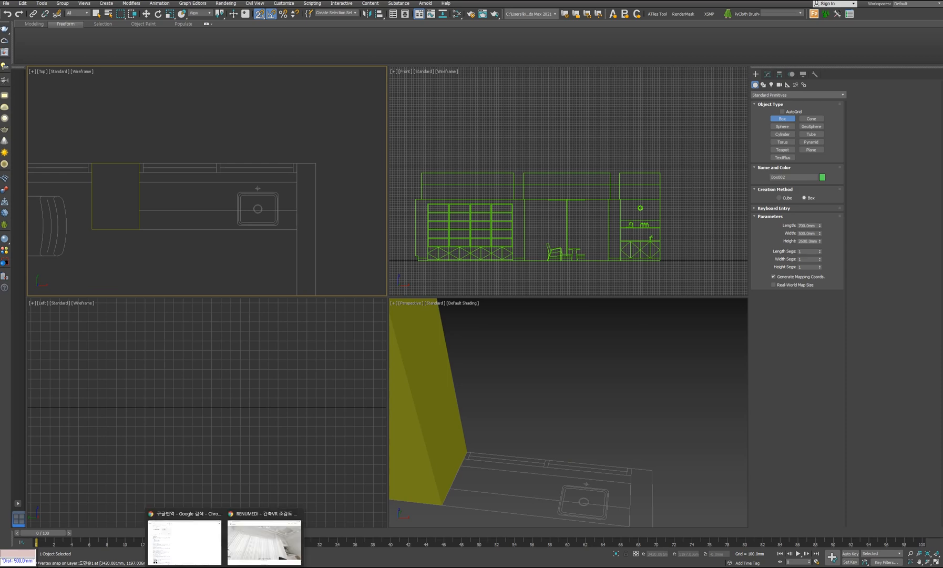
Step: Switch to the RENUMEDI VR panorama and turn it to examine the column, sink area and reception counter
click(289, 549)
drag(428, 279, 508, 250)
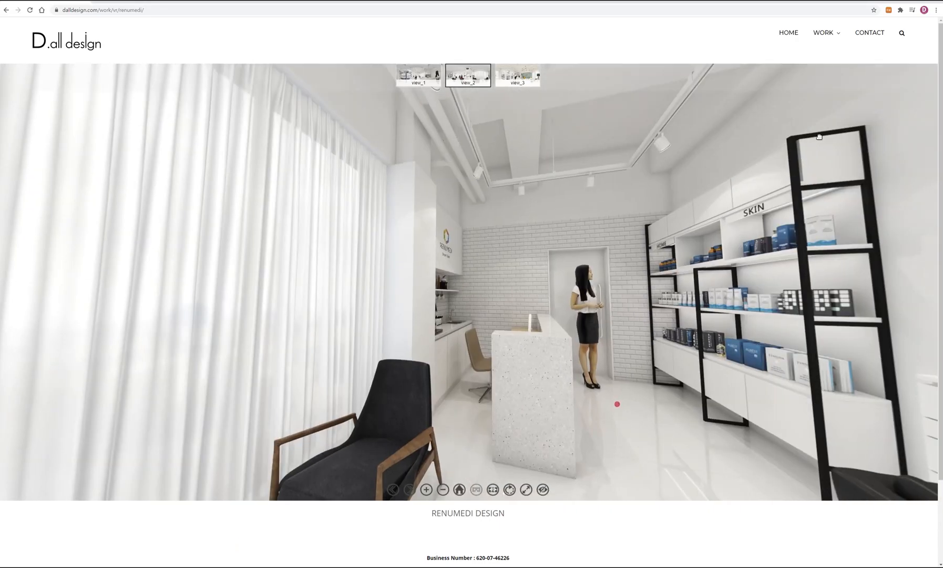
mouse_move(463, 565)
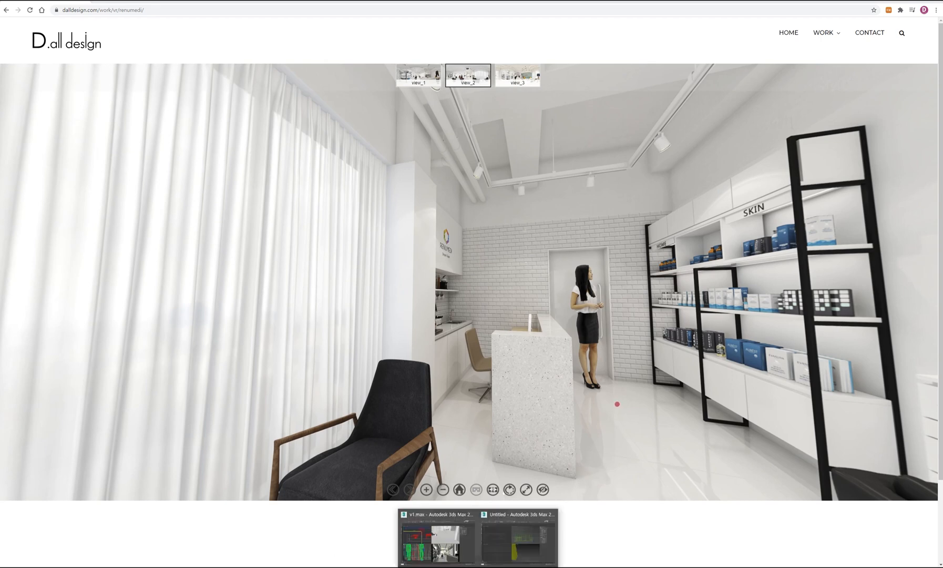
Step: Switch back to 3ds Max and create a 200 mm thick, 2600 mm high wall box along the window wall behind the sink
click(439, 539)
drag(152, 127, 265, 142)
click(318, 87)
click(803, 241)
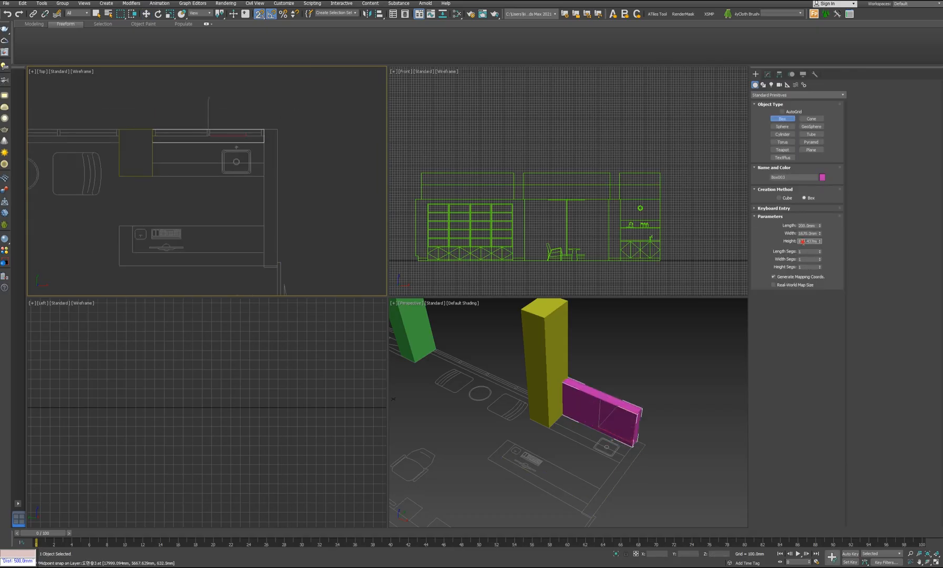
text(2600)
key(Return)
Step: Add an Edit Poly modifier to the sink wall and extrude its end polygon at the room corner by 200 mm
click(767, 74)
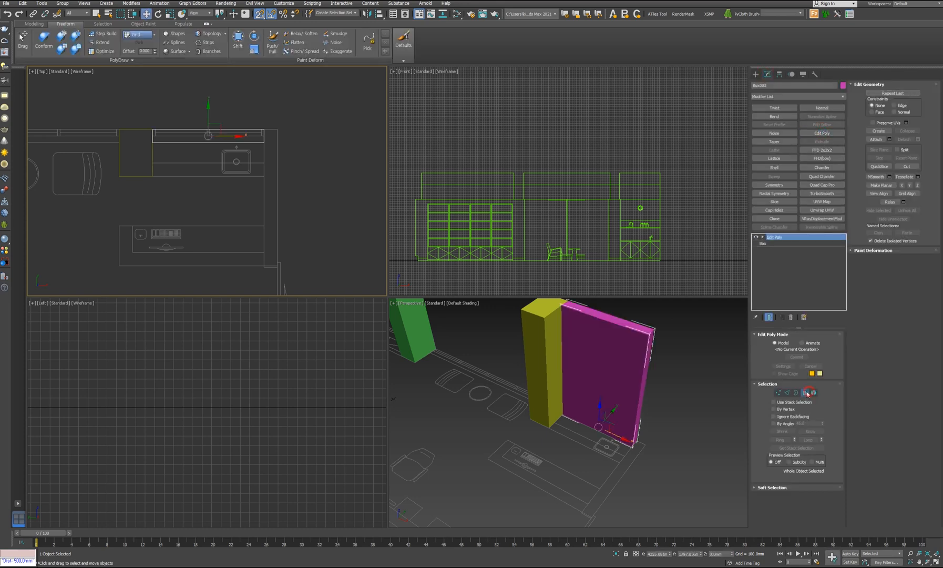
click(808, 393)
click(646, 386)
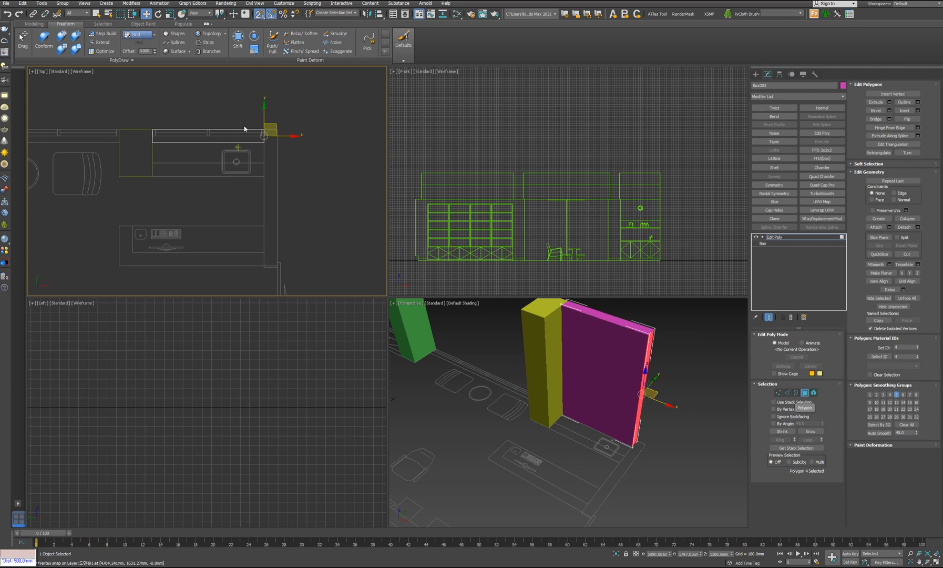
click(890, 102)
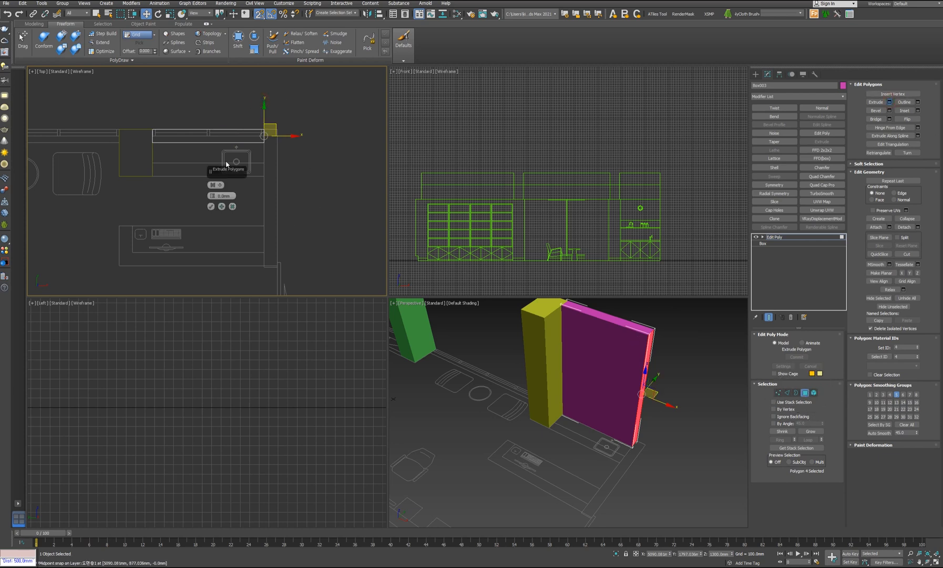
text(20)
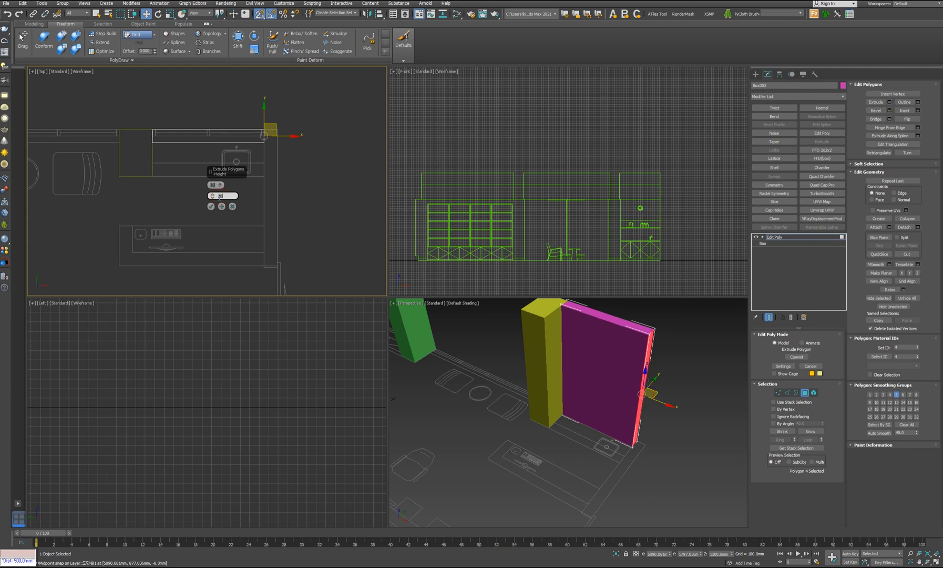
text(0)
key(Return)
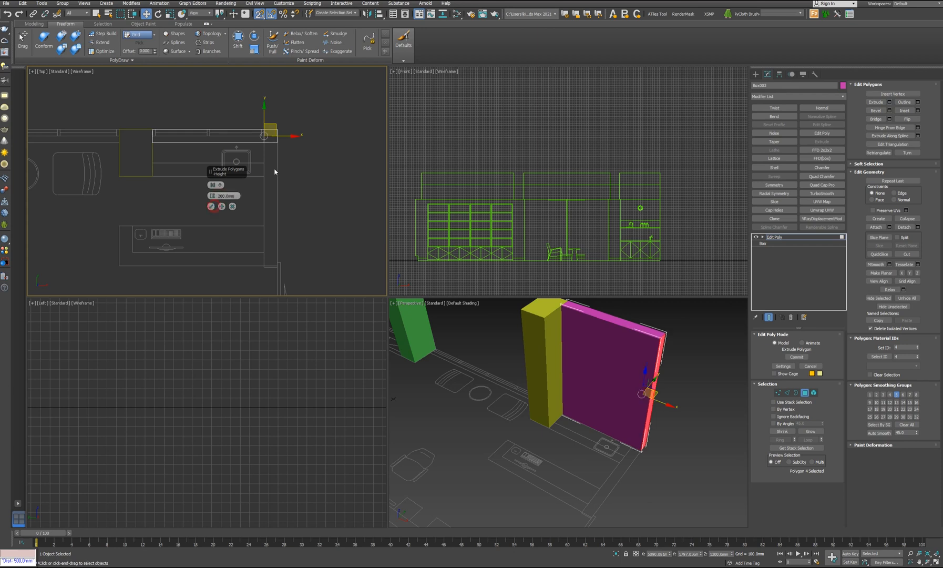
click(210, 206)
Step: Extrude the room-facing polygon of the new corner segment by 200 mm to start the perpendicular wall
scroll(238, 190, up, 3)
drag(202, 184, 286, 151)
scroll(274, 200, down, 3)
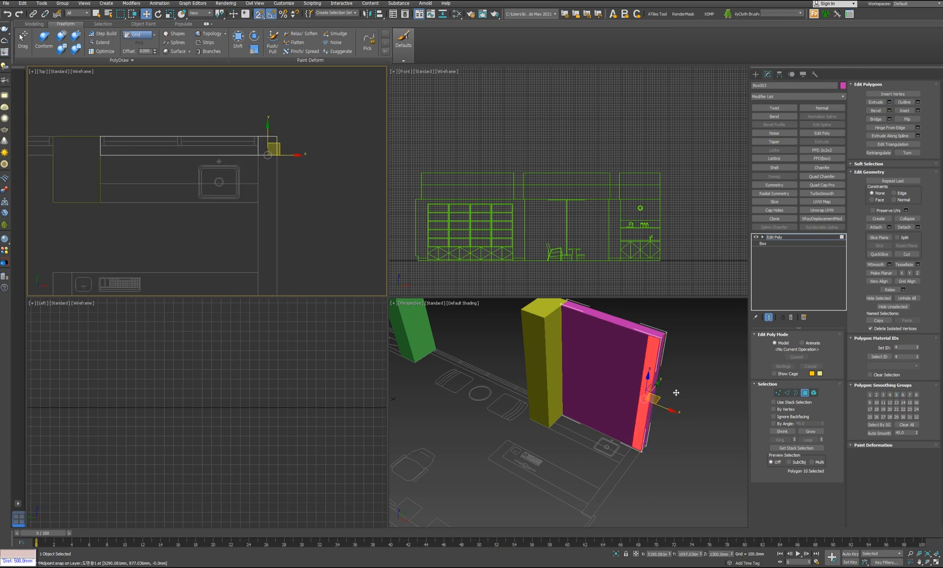
click(890, 102)
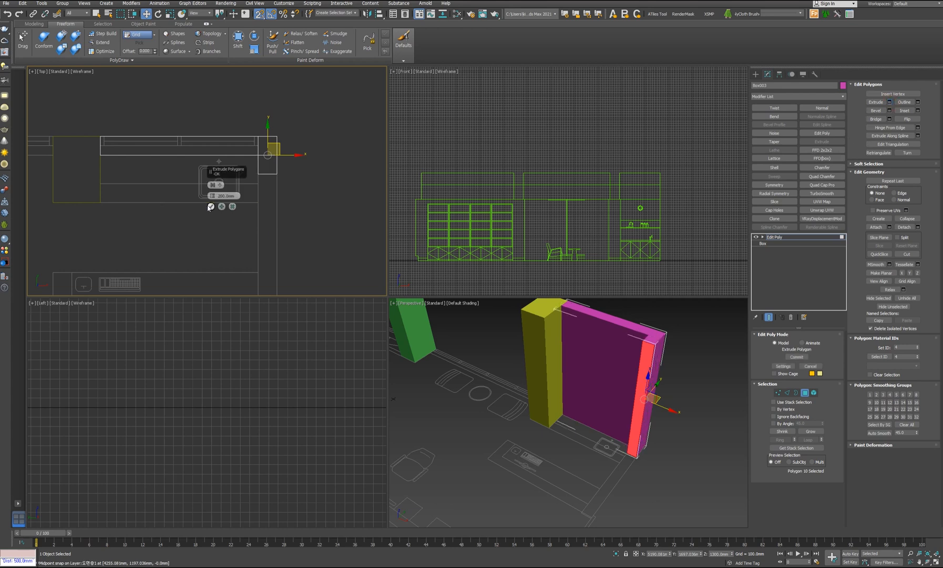
click(210, 207)
Step: Stretch the perpendicular wall by moving its end polygon along the floor plan, past the reception counter to the door opening
scroll(244, 244, down, 3)
middle_drag(244, 244, 282, 180)
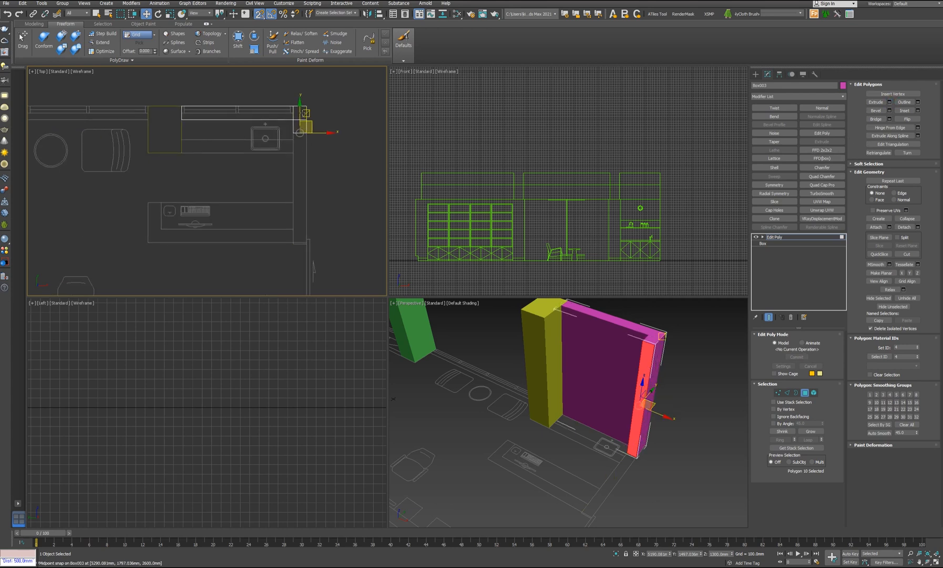
click(298, 129)
middle_drag(298, 130, 289, 134)
click(286, 128)
shift+drag(285, 128, 286, 246)
middle_drag(293, 273, 315, 190)
scroll(316, 190, down, 3)
scroll(316, 190, up, 3)
alt+middle_drag(606, 472, 629, 439)
scroll(559, 226, down, 5)
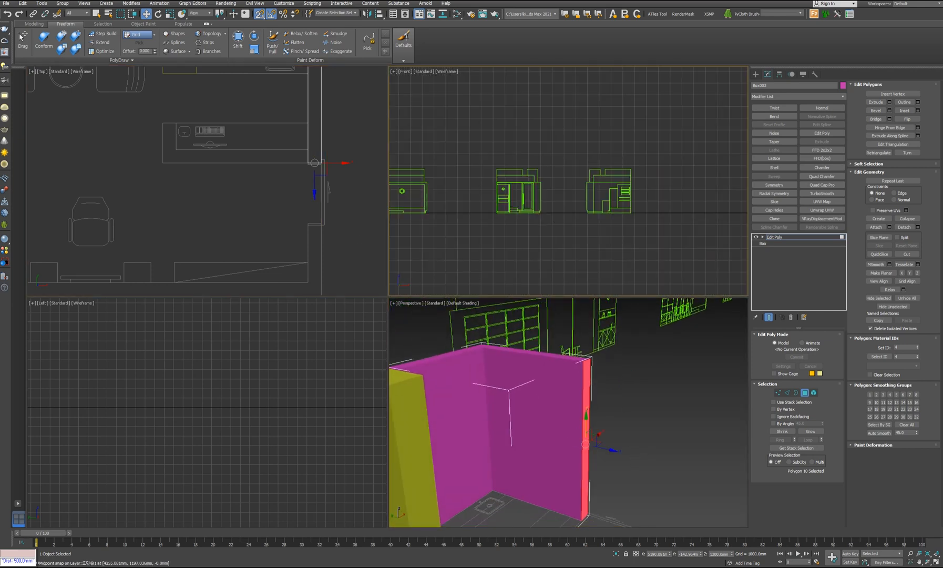
Step: Switch to the RENUMEDI VR panorama to examine the brick wall and doorway behind the reception counter, and return to 3ds Max
mouse_move(225, 567)
click(268, 549)
drag(602, 296, 588, 291)
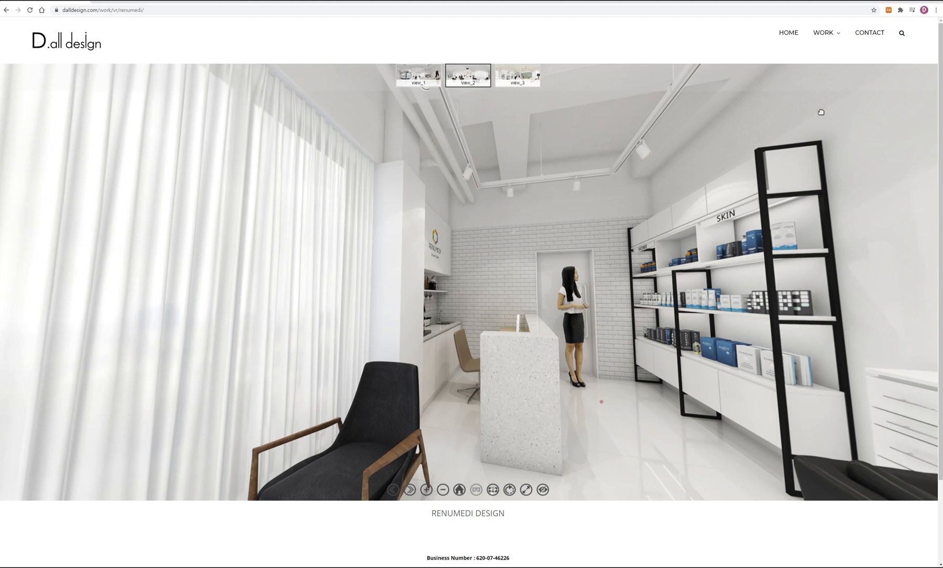
mouse_move(479, 567)
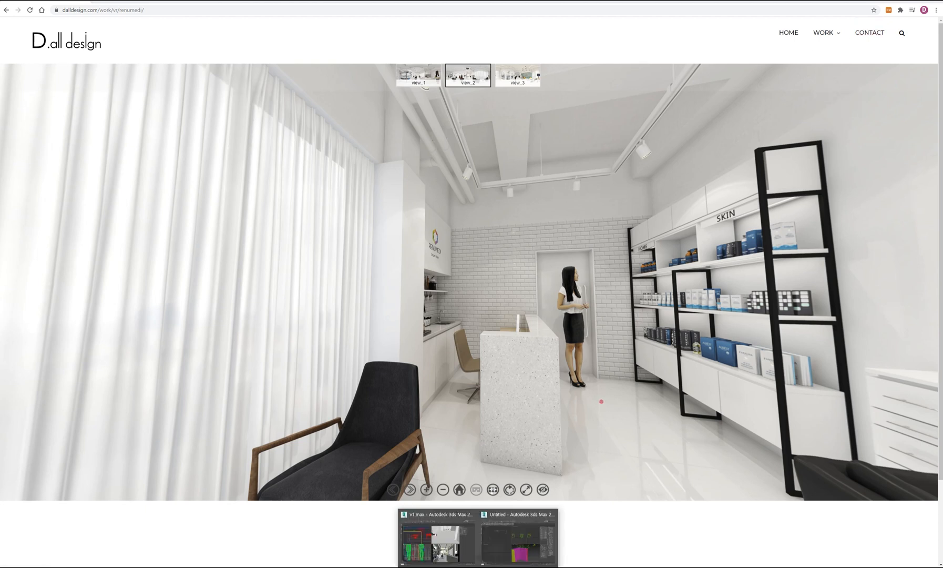
click(452, 548)
click(491, 527)
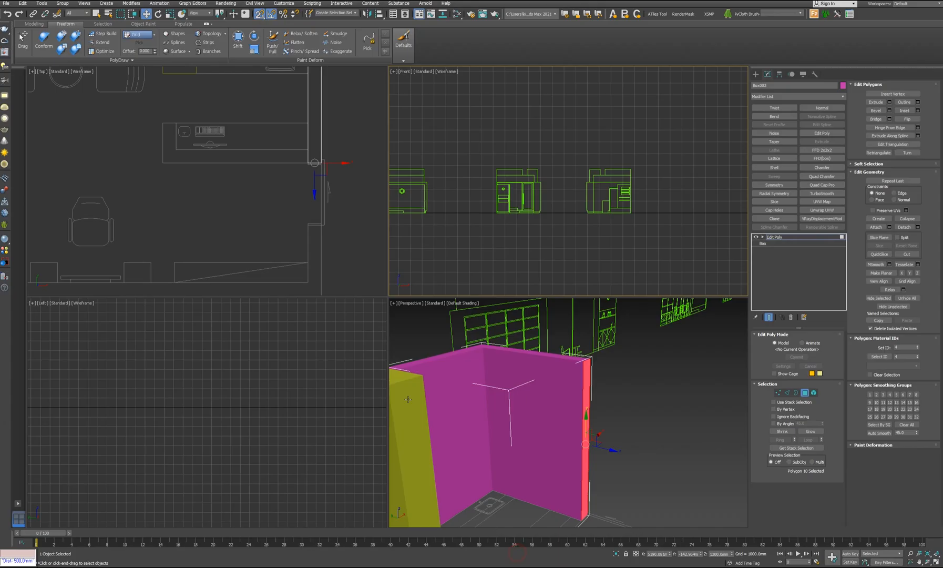
Step: Leave polygon editing, make a mirrored copy of the L-shaped wall about the Y axis, and snap it to the room's opposite corner
key(4)
scroll(317, 147, down, 5)
middle_drag(320, 137, 321, 155)
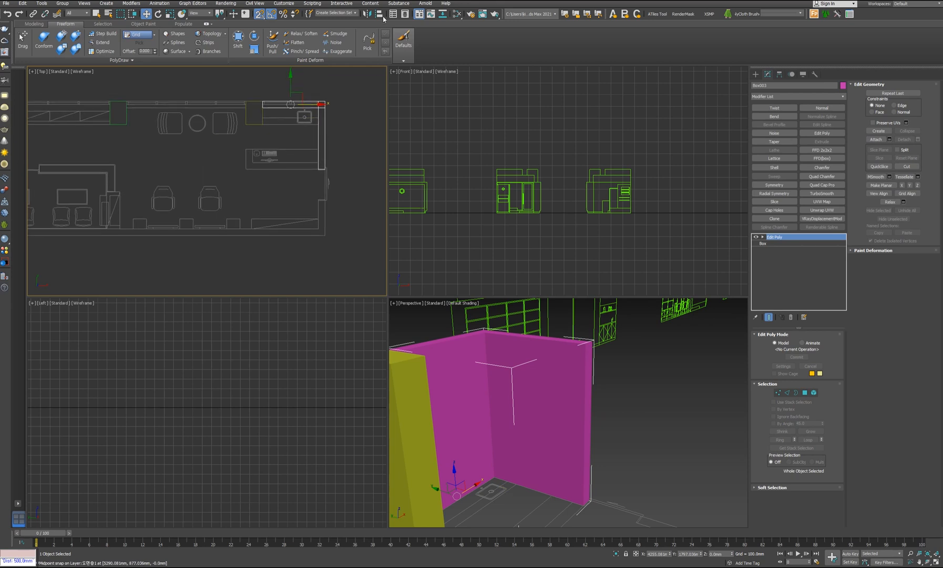
click(368, 14)
click(455, 300)
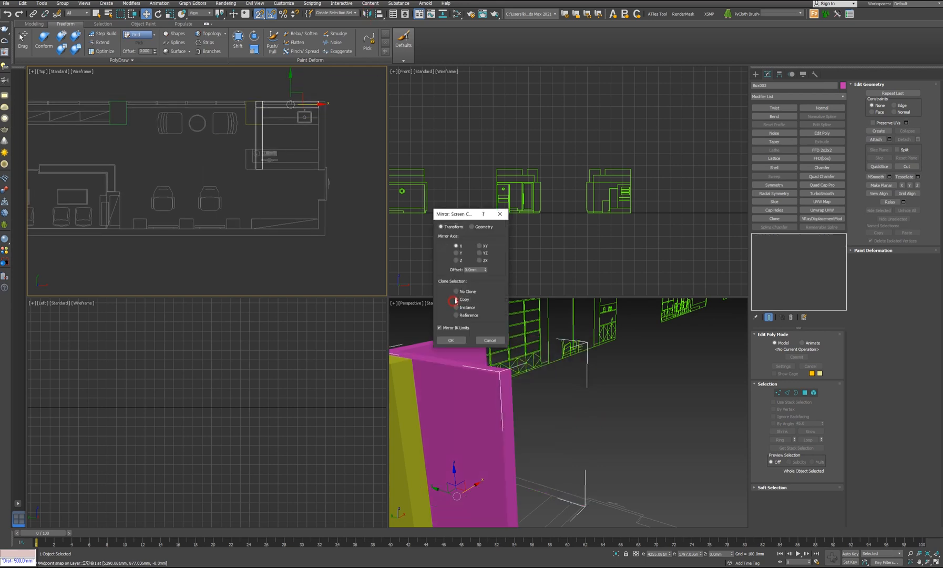
click(451, 340)
middle_drag(337, 182, 316, 196)
drag(303, 120, 311, 250)
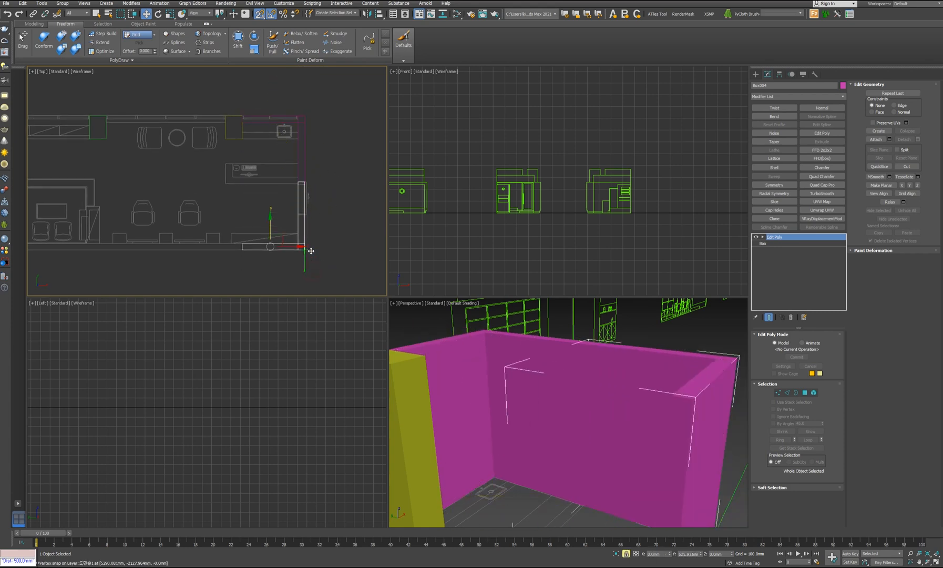
Step: Shorten the wall beside the door by snapping its end vertices down to the far edge of the door opening in the plan
click(779, 393)
drag(290, 174, 305, 199)
scroll(305, 199, up, 5)
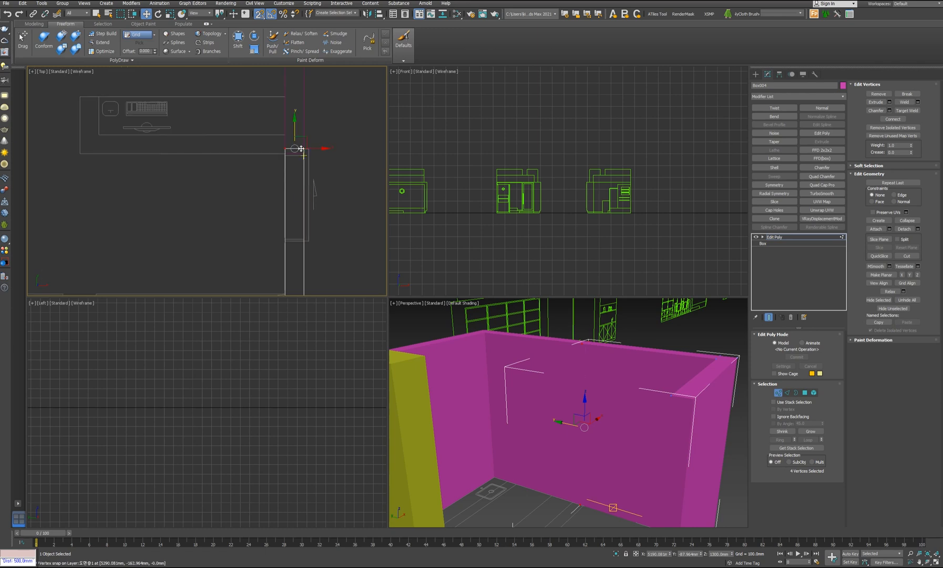
drag(295, 133, 309, 242)
middle_drag(326, 224, 324, 162)
scroll(322, 198, down, 2)
Step: Leave vertex editing and turn on edged faces in the perspective view
click(778, 393)
click(876, 140)
right_click(571, 363)
key(F4)
key(F4)
key(F4)
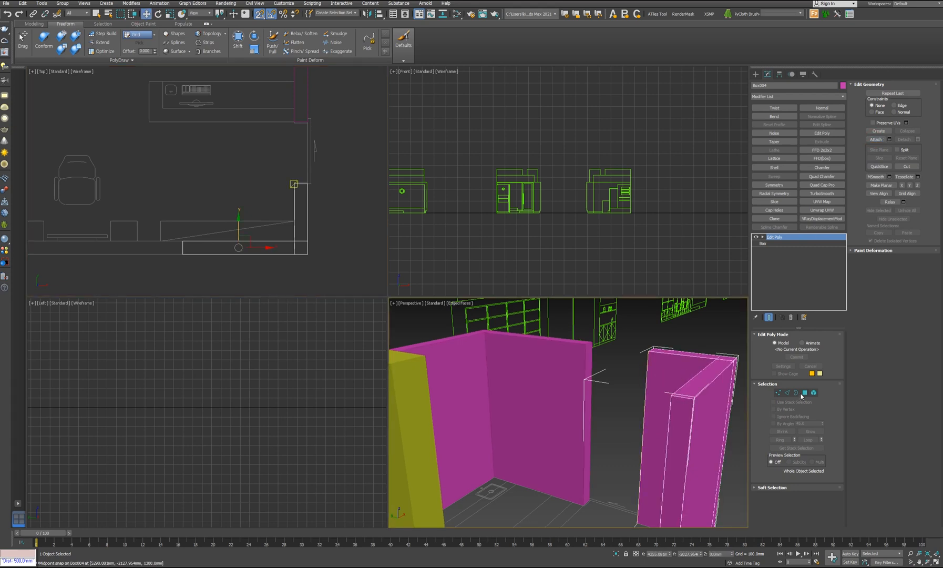
Step: Attach the wall on the other side of the door opening to the selected wall object
click(877, 140)
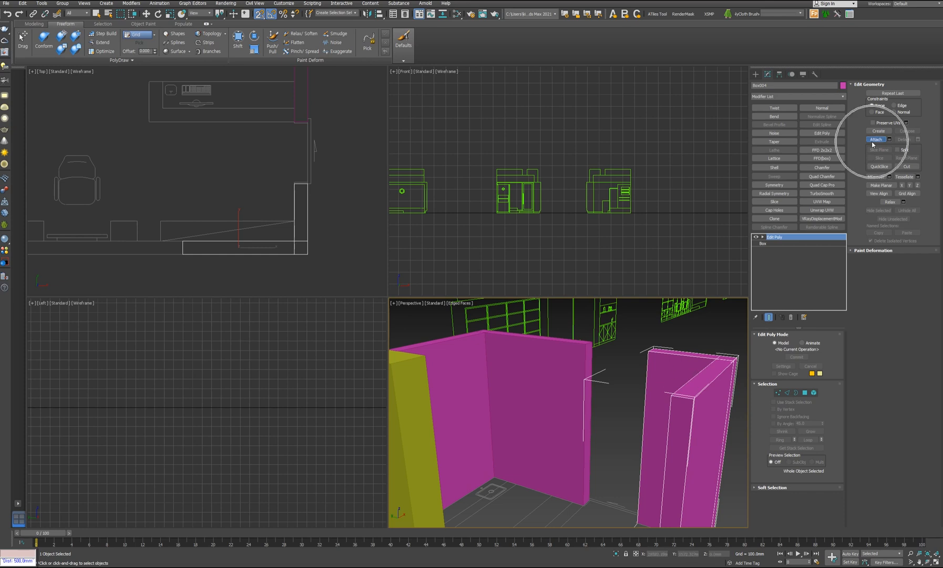
click(550, 371)
right_click(575, 438)
click(609, 431)
click(655, 429)
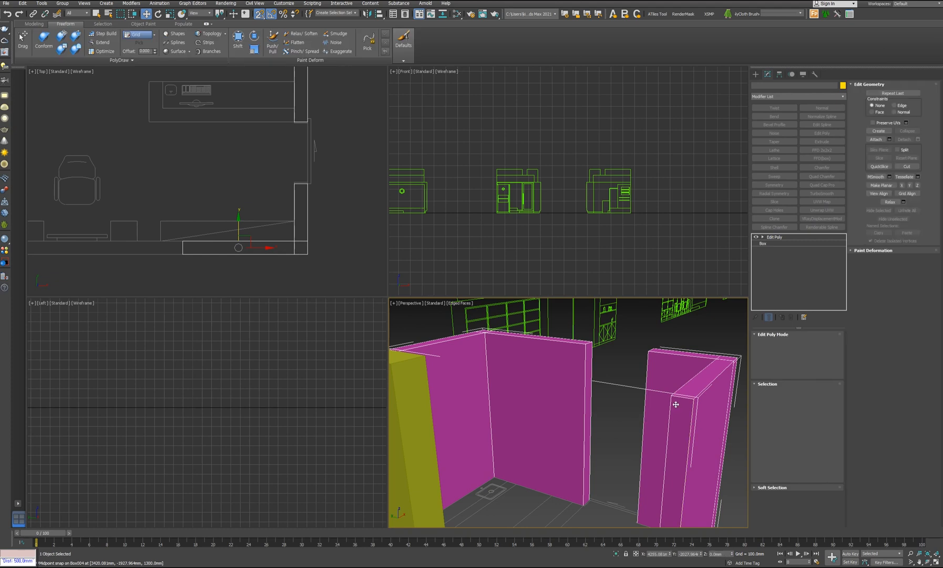
Step: Select the four vertical edges flanking the door opening and connect them with new horizontal edges
click(787, 393)
click(585, 426)
click(588, 425)
ctrl+click(592, 385)
mouse_move(610, 419)
alt+middle_down()
mouse_move(684, 418)
mouse_move(641, 424)
mouse_move(655, 429)
mouse_move(608, 417)
mouse_move(622, 419)
alt+middle_up()
scroll(644, 379, up, 3)
ctrl+click(645, 377)
ctrl+click(634, 367)
drag(673, 423, 553, 392)
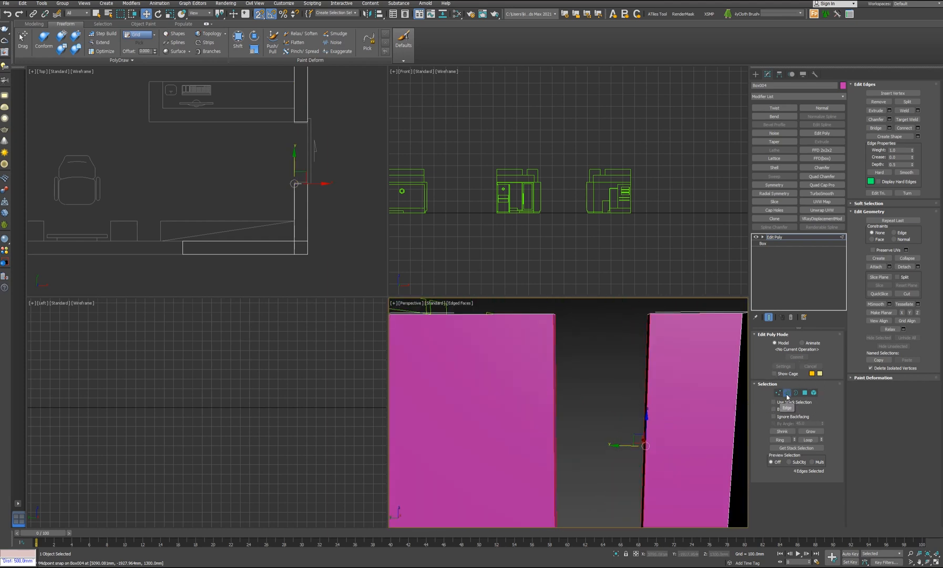
drag(682, 432, 498, 383)
click(900, 129)
Step: Try snapping the two new horizontal edges to the wall's top in the side view, and undo the move
mouse_move(645, 417)
alt+middle_down()
mouse_move(593, 417)
mouse_move(650, 419)
alt+middle_up()
scroll(237, 420, down, 12)
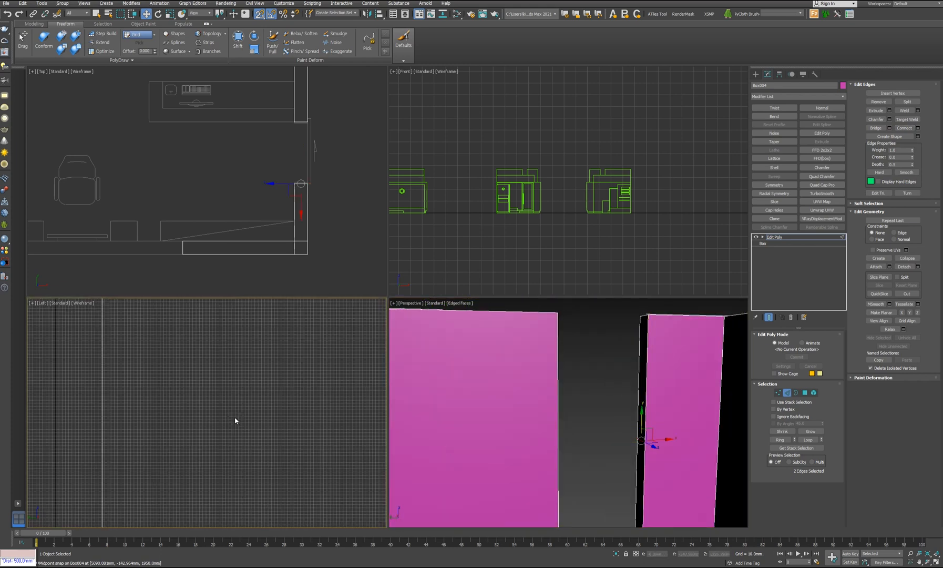
scroll(249, 418, up, 3)
drag(219, 14, 223, 35)
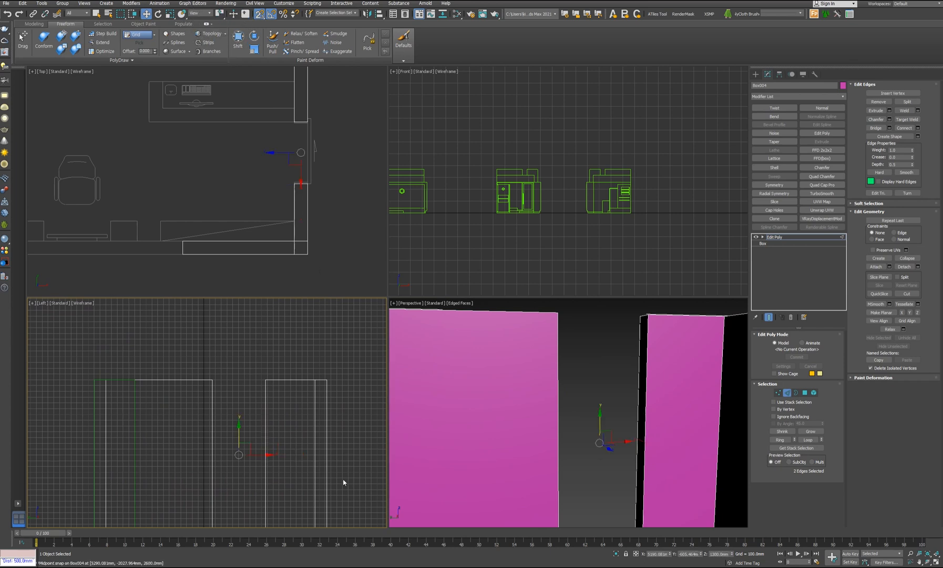
middle_drag(232, 448, 232, 450)
drag(238, 436, 262, 383)
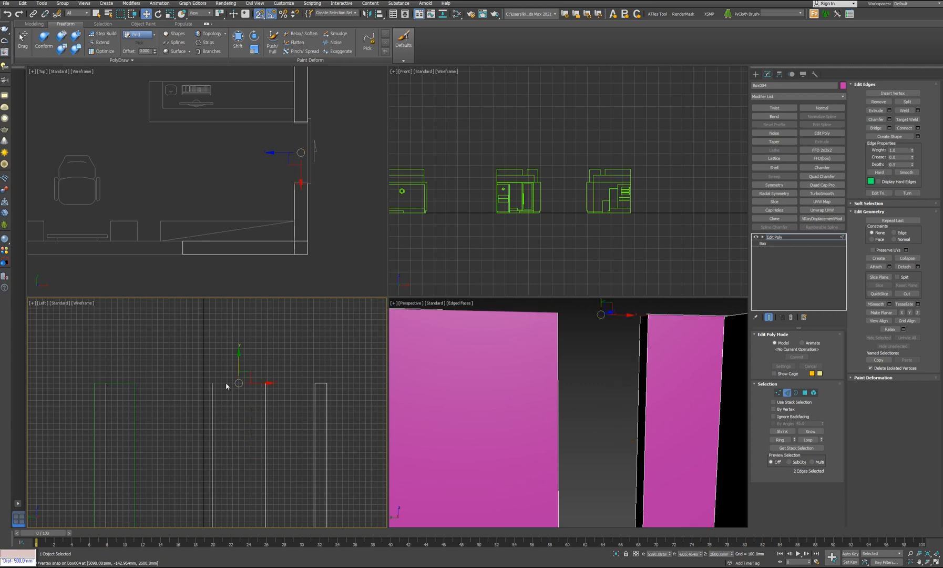
middle_drag(264, 426, 270, 407)
key(ctrl+z)
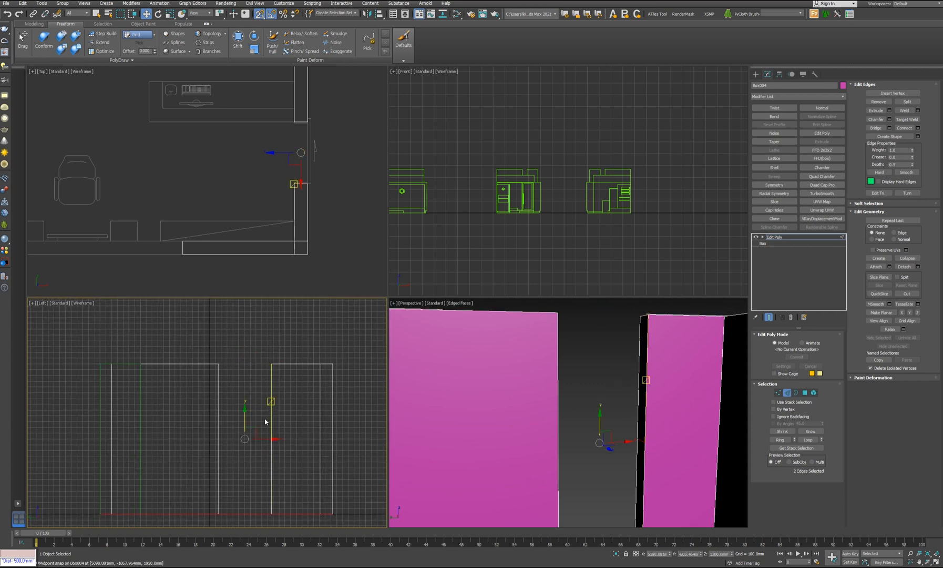
Step: Snap the two new horizontal edges down to floor level in the side view
alt+middle_drag(632, 464, 626, 438)
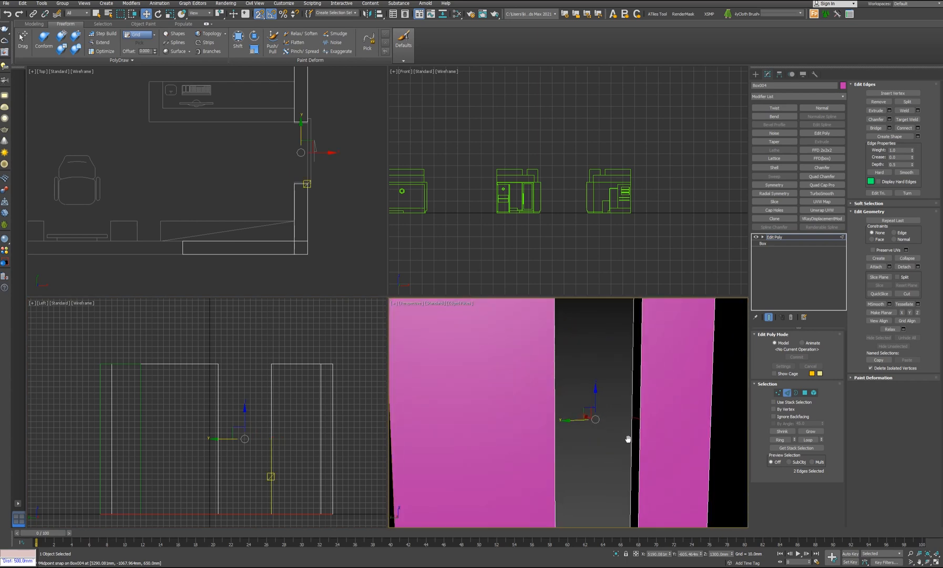
scroll(626, 438, down, 2)
key(z)
scroll(618, 445, down, 3)
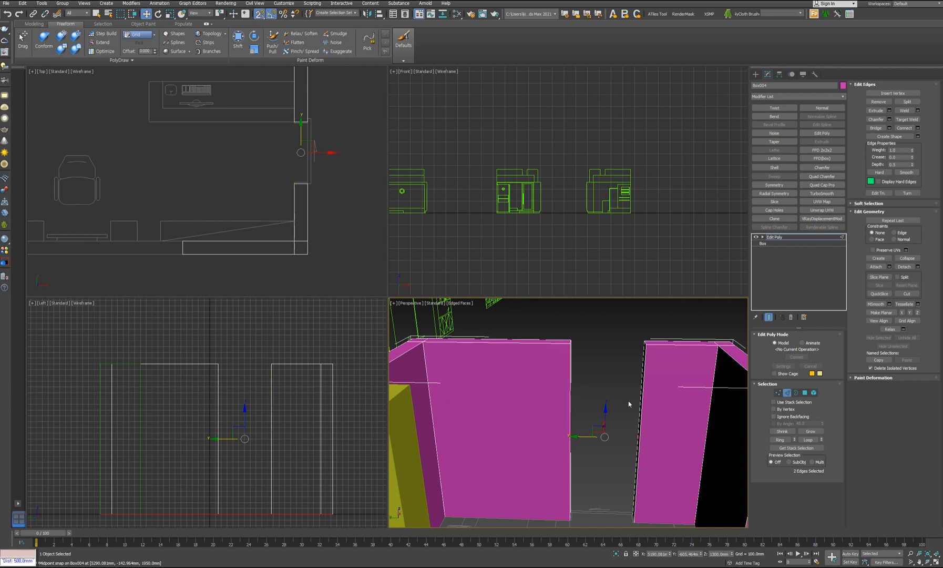
middle_drag(225, 432, 238, 392)
scroll(260, 426, up, 2)
drag(257, 363, 299, 492)
alt+middle_drag(568, 497, 588, 509)
scroll(625, 508, up, 2)
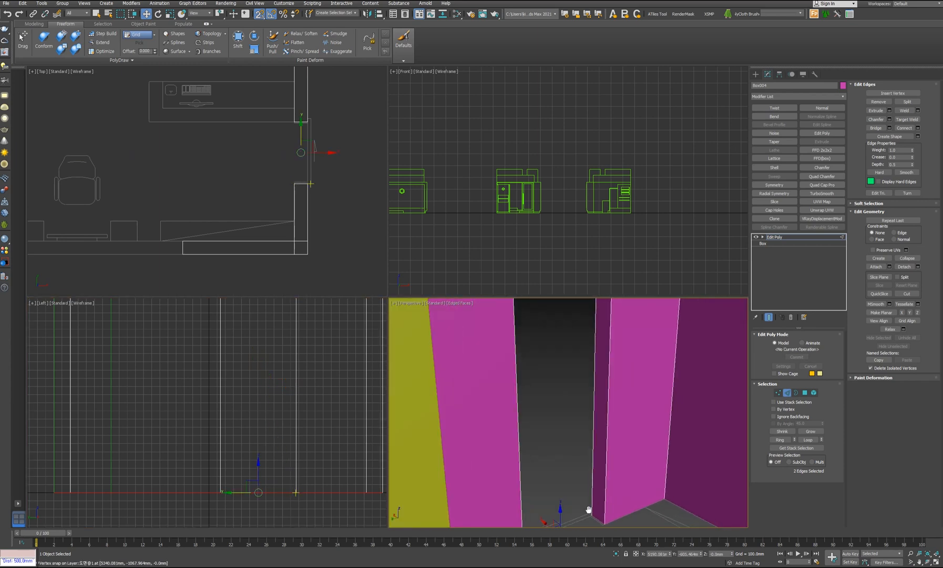
middle_drag(312, 482, 297, 482)
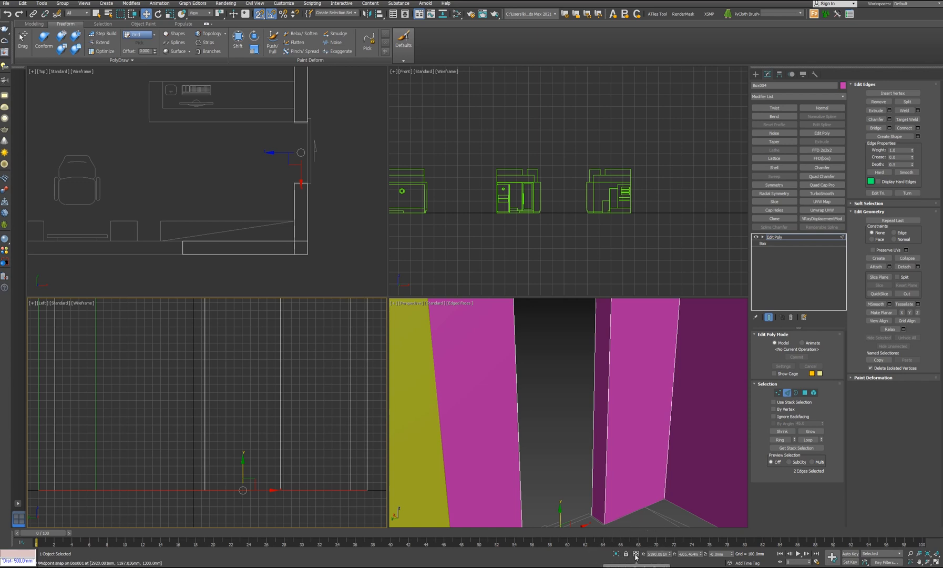
Step: Switch the coordinate entry to offset mode and raise the two edges from the floor to door-head height
click(635, 554)
middle_drag(263, 467, 250, 448)
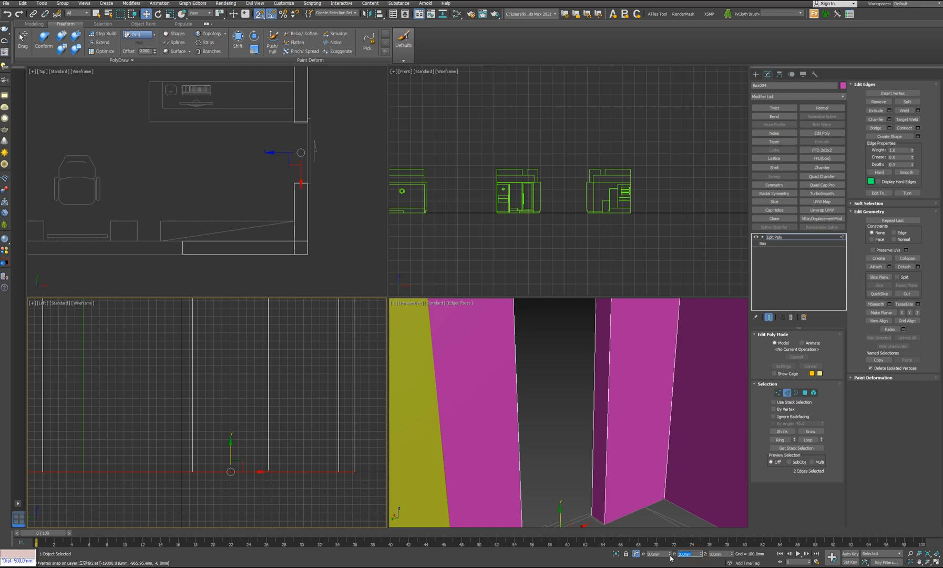
drag(230, 472, 230, 300)
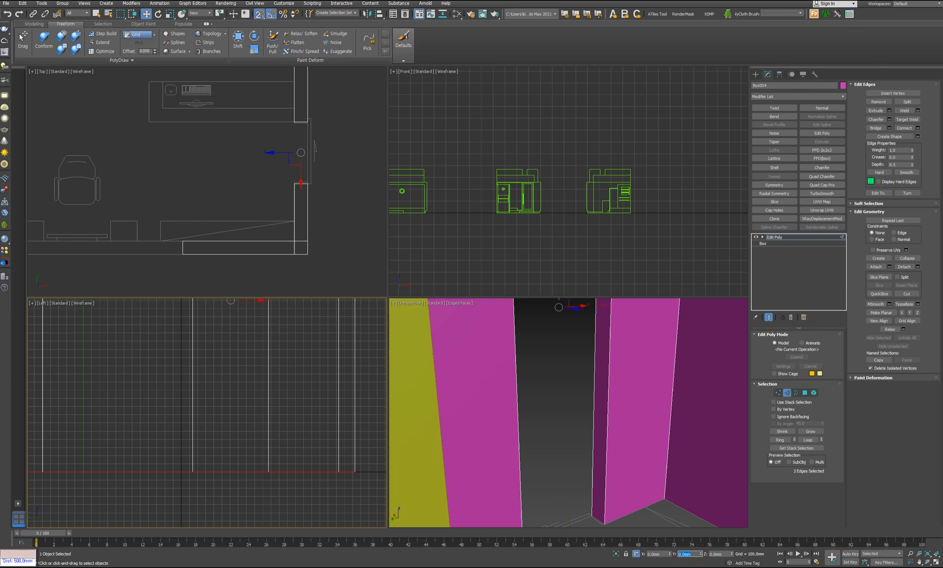
Step: Snap the two edges to the wall's top and lower them by a vertical offset to door-head height
mouse_move(608, 461)
middle_down()
mouse_move(608, 425)
mouse_move(610, 457)
mouse_move(596, 454)
middle_up()
middle_drag(237, 391, 252, 436)
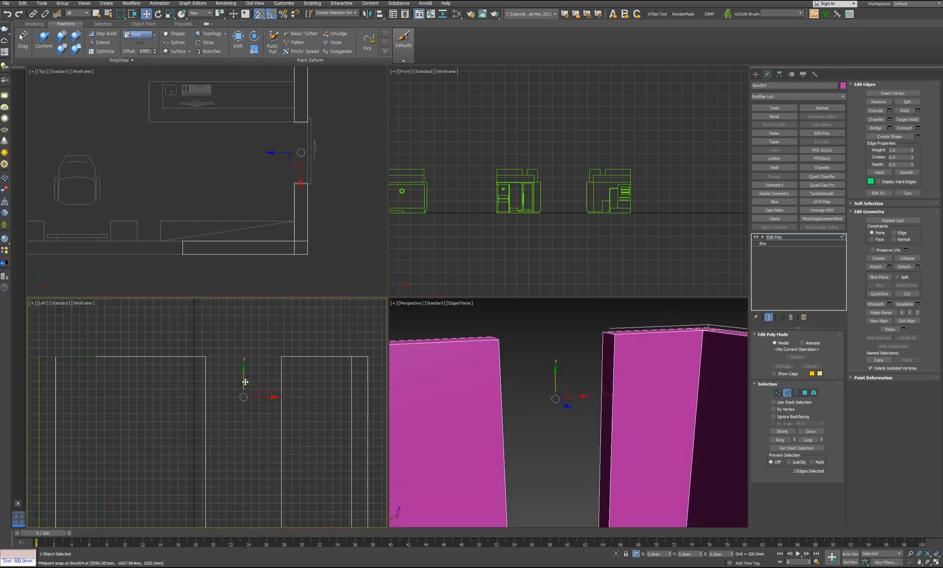
drag(244, 397, 282, 358)
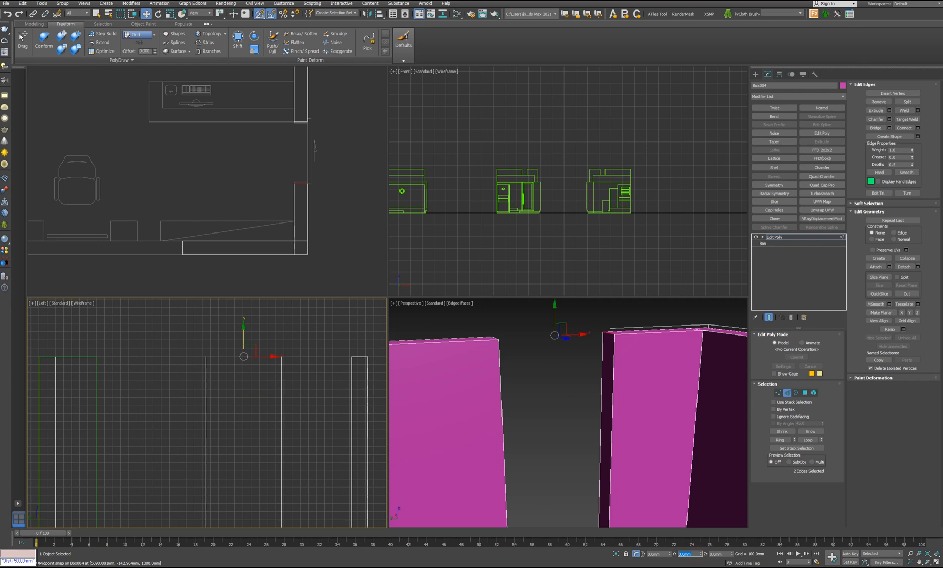
key(Return)
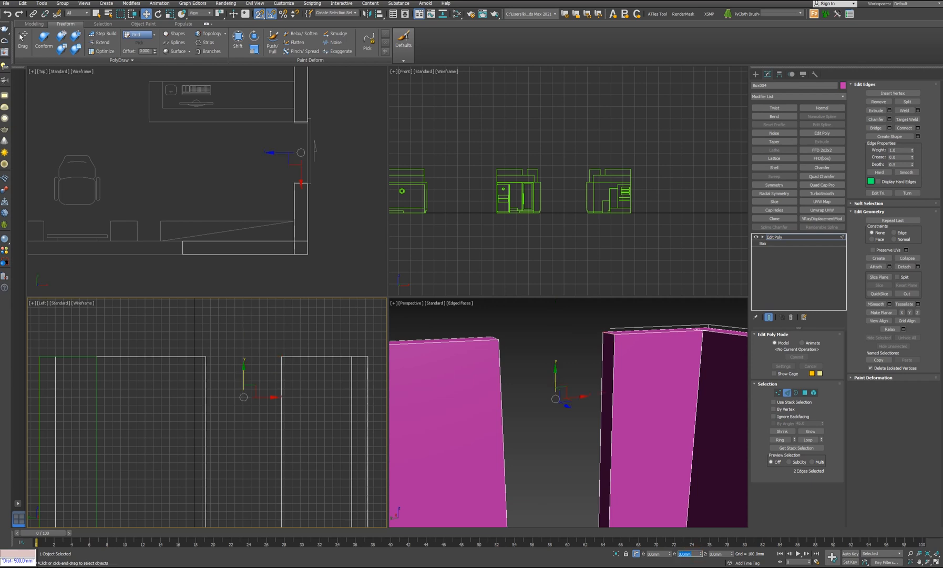
Step: Snap the two edges back down to floor level in the side view, ready for a relative offset
scroll(245, 436, down, 2)
middle_drag(245, 437, 264, 392)
drag(260, 345, 289, 480)
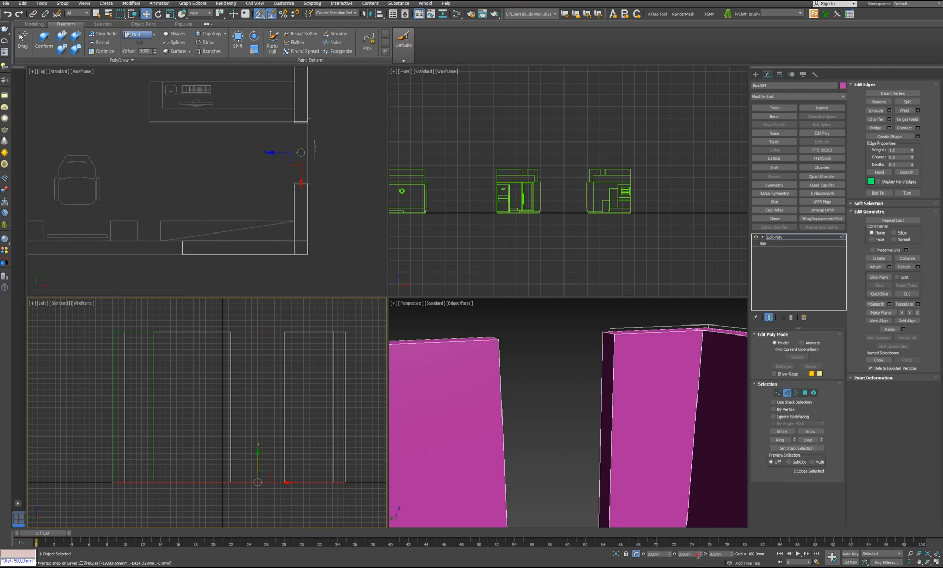
click(637, 555)
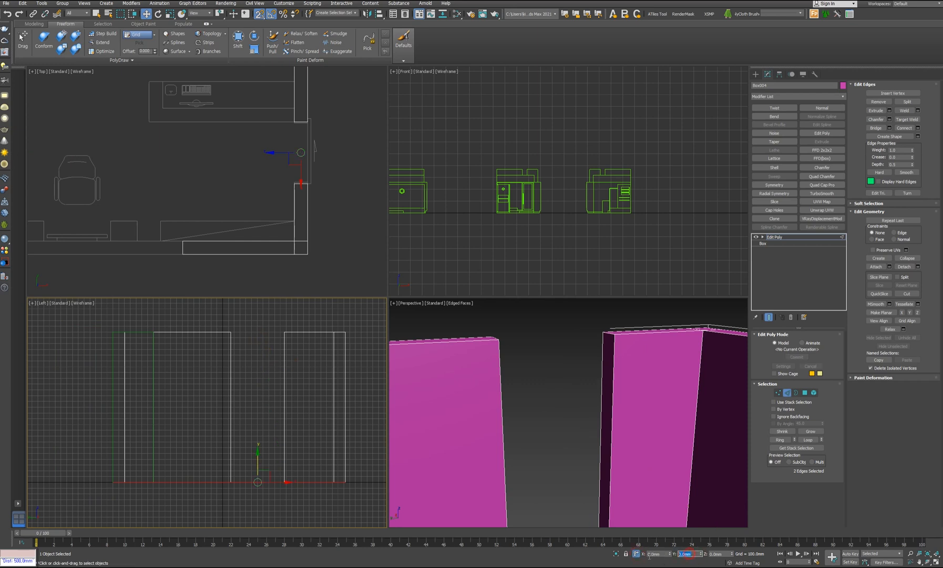
middle_drag(145, 435, 165, 372)
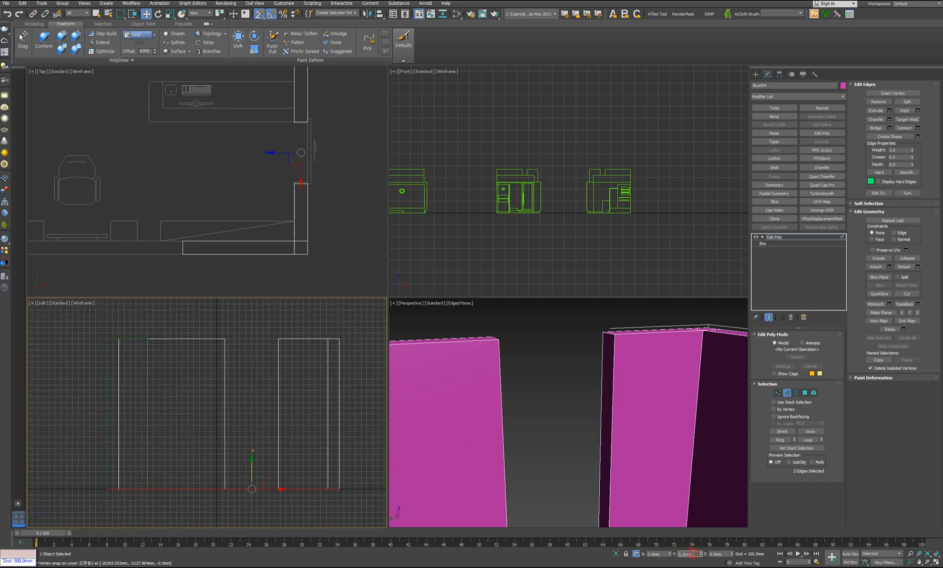
Step: Raise the two edges from the floor to door-head height with a Z offset in the perspective view
middle_drag(571, 485, 590, 466)
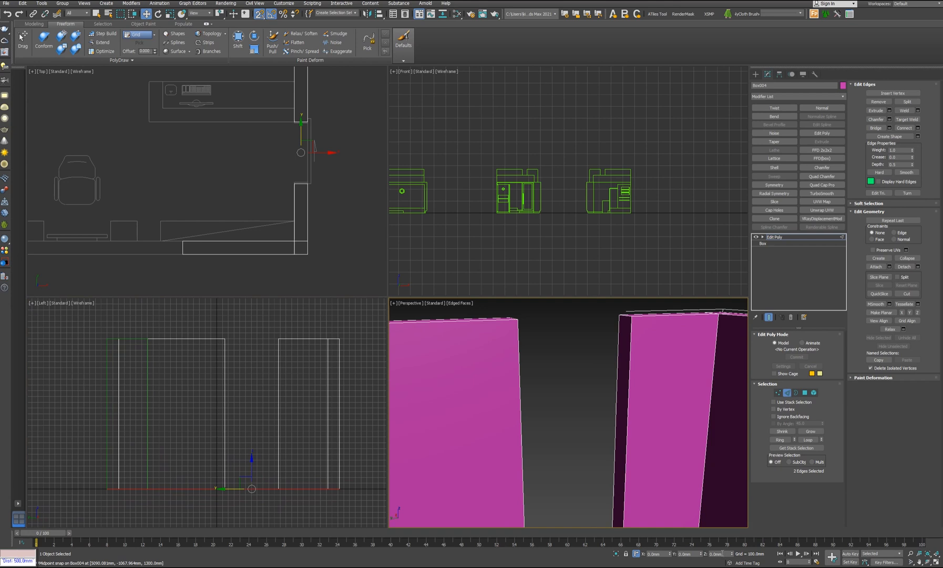
scroll(572, 473, down, 6)
scroll(573, 473, up, 3)
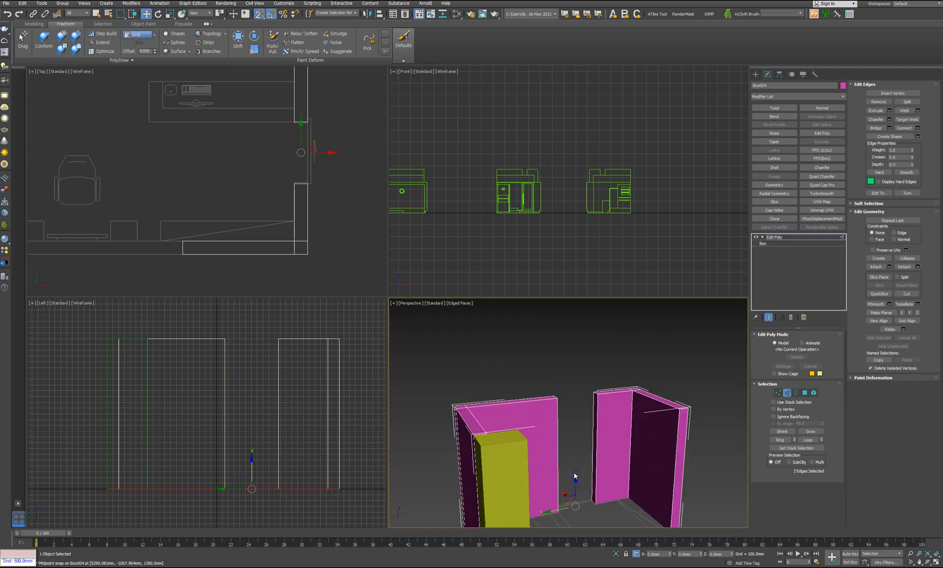
scroll(576, 476, up, 5)
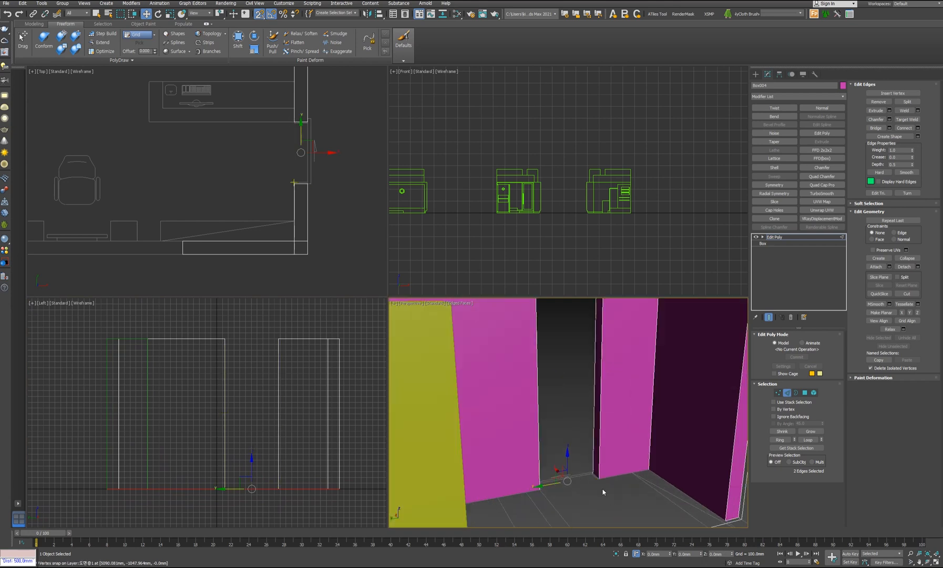
scroll(637, 516, down, 2)
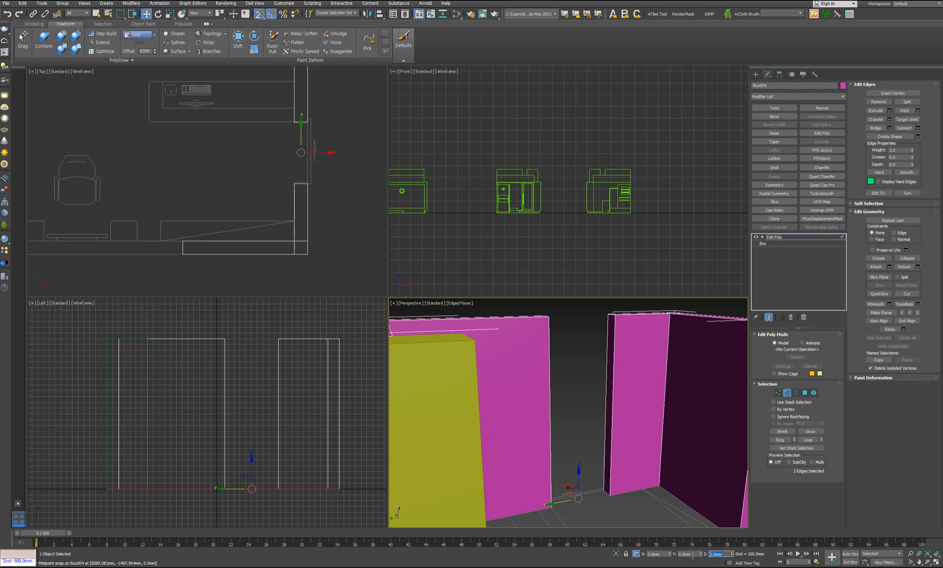
drag(578, 498, 580, 354)
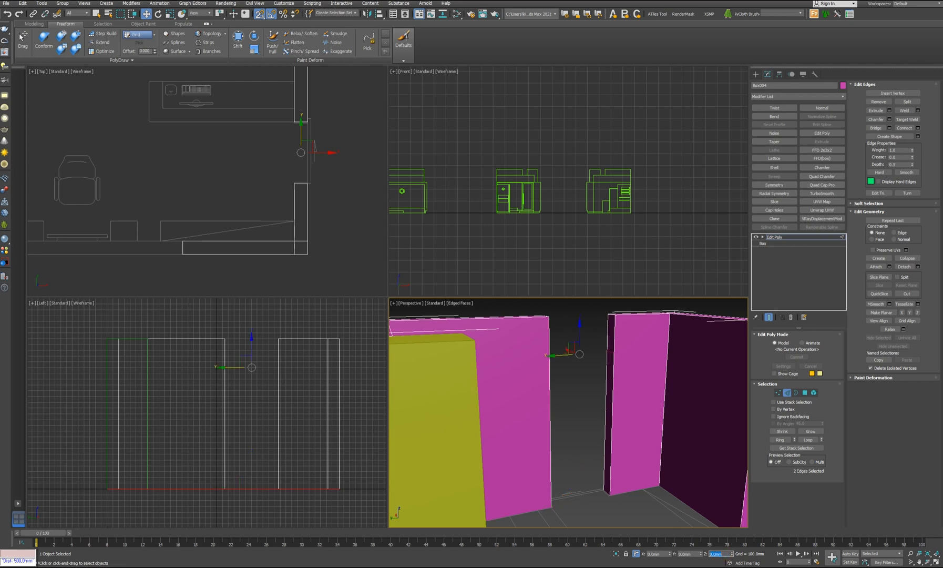
Step: Select the two facing wall-end polygons above door-head height and bridge them to form the wall section over the door
click(805, 393)
click(612, 416)
alt+middle_drag(620, 421, 558, 358)
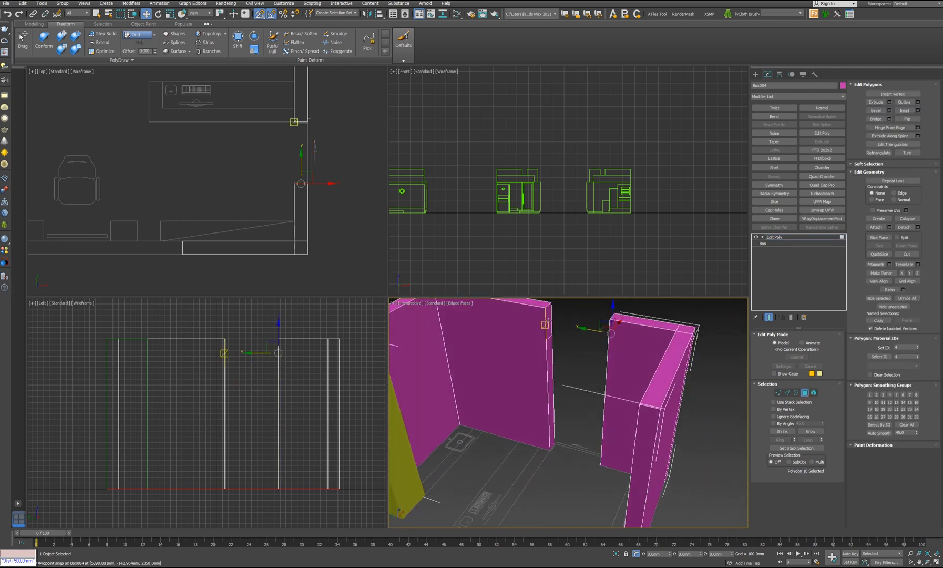
ctrl+click(548, 321)
middle_drag(548, 321, 589, 400)
scroll(548, 410, up, 3)
click(592, 445)
click(605, 402)
mouse_move(590, 455)
alt+middle_down()
mouse_move(545, 456)
mouse_move(571, 456)
mouse_move(568, 405)
mouse_move(564, 474)
mouse_move(580, 419)
mouse_move(550, 462)
mouse_move(579, 461)
mouse_move(536, 461)
alt+middle_up()
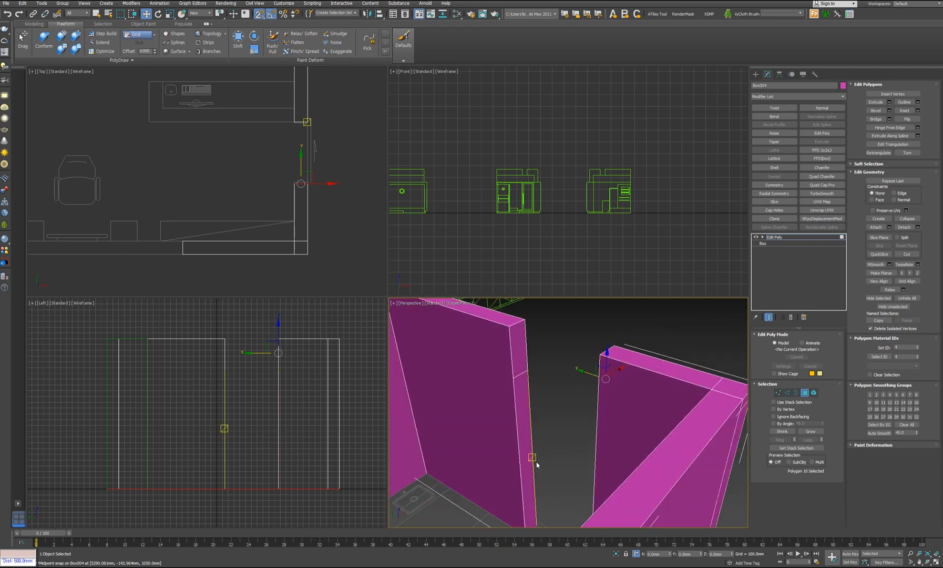
ctrl+click(526, 386)
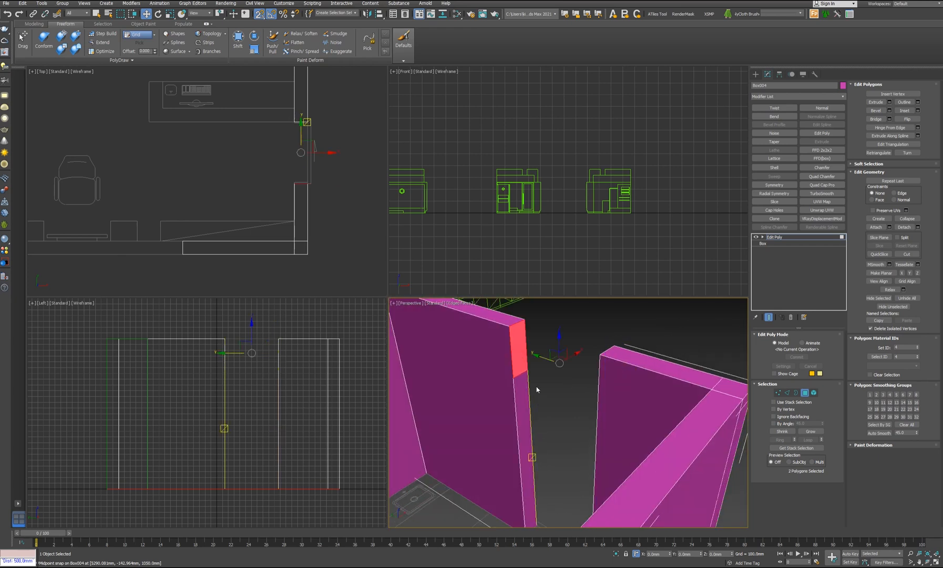
click(876, 119)
alt+middle_drag(581, 392, 659, 385)
middle_drag(330, 272, 363, 292)
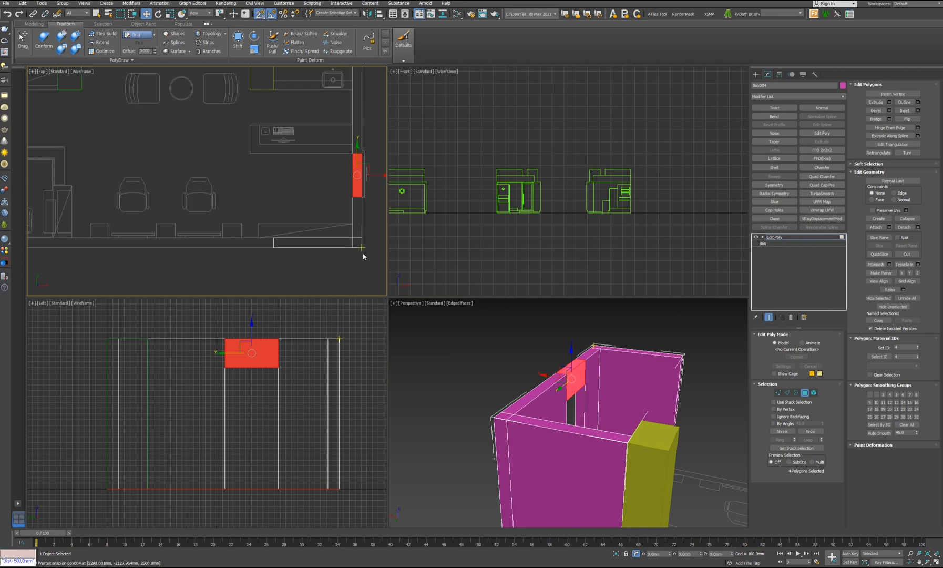
click(778, 394)
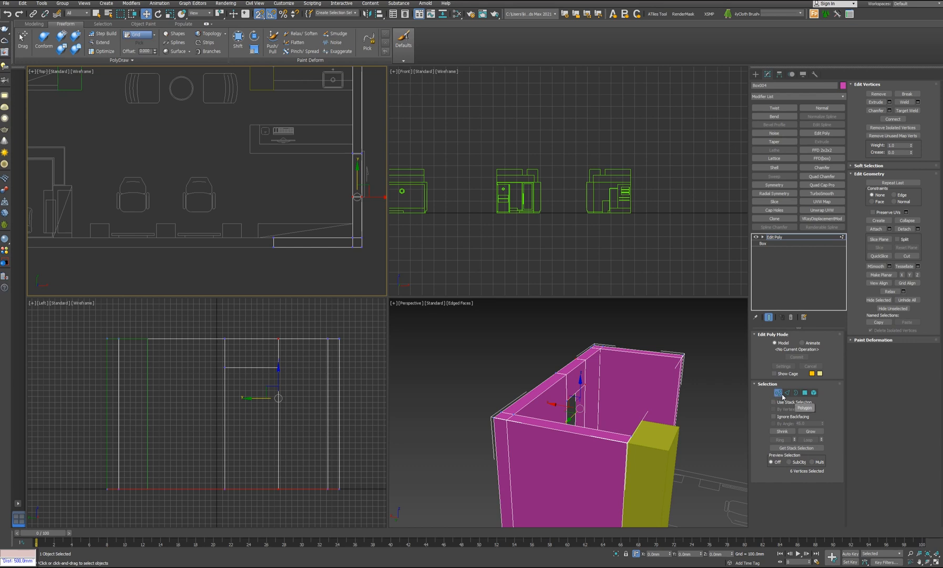
click(788, 394)
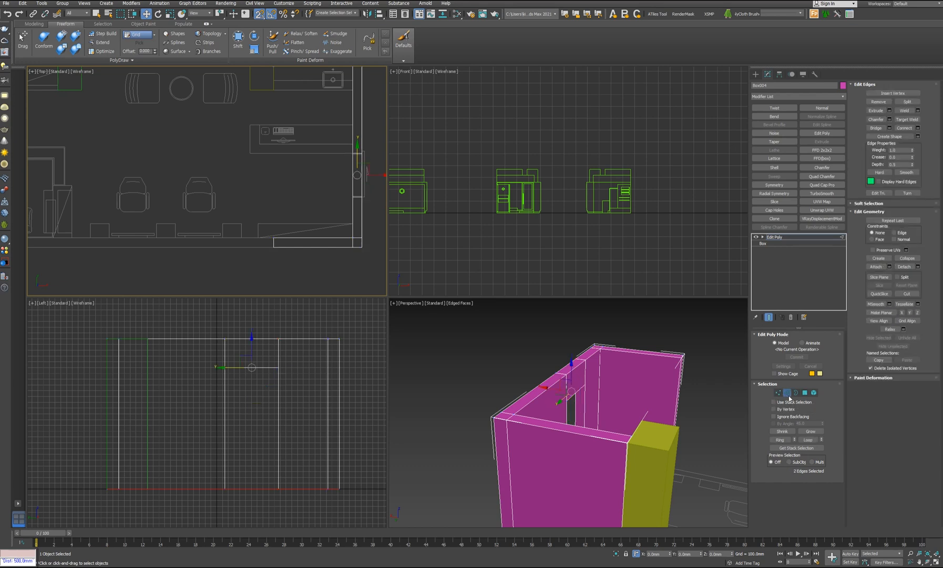
key(5)
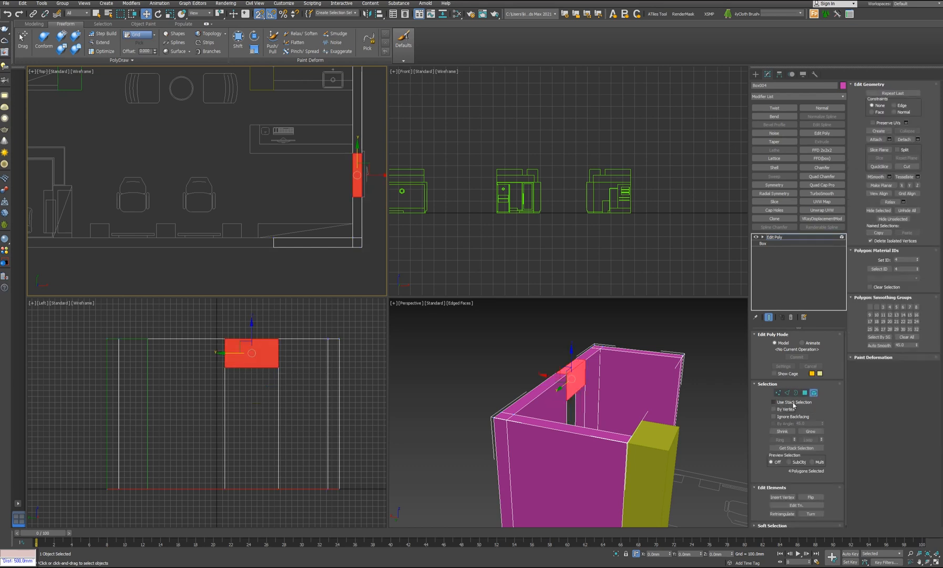
Step: Extend the short stub of the lower wall by moving its four end vertices to the far outer corner of the floor plan
key(1)
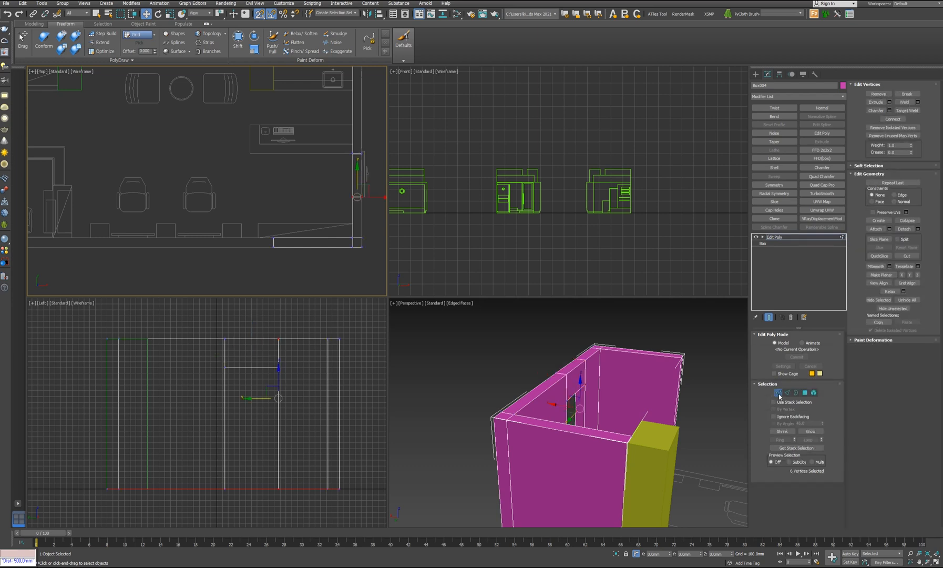
drag(237, 218, 88, 247)
scroll(302, 260, down, 5)
scroll(309, 263, up, 3)
scroll(92, 246, up, 5)
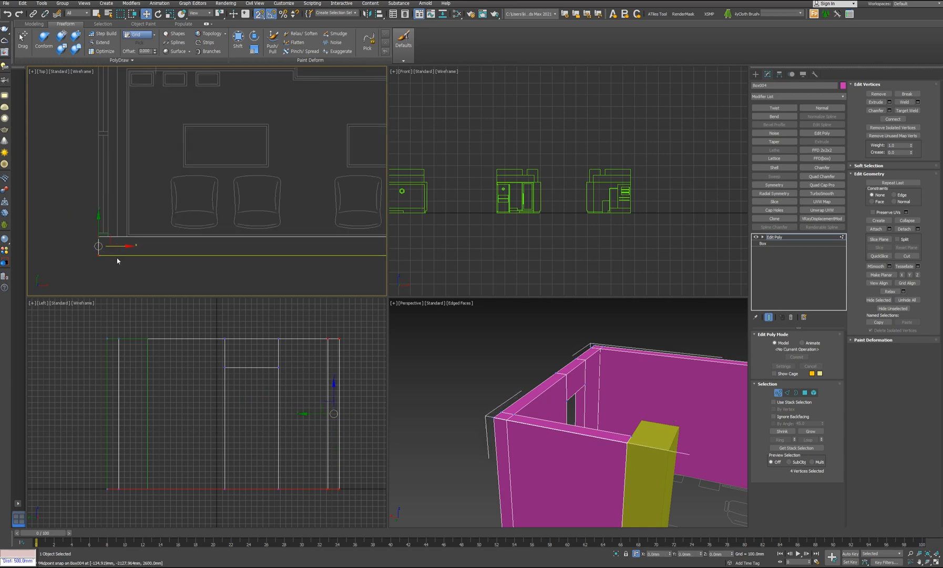
Step: Trace the corner column beside the entrance door with the Line tool in plan, snapping to its inner and stepped corners up to the outer corner
scroll(118, 259, down, 4)
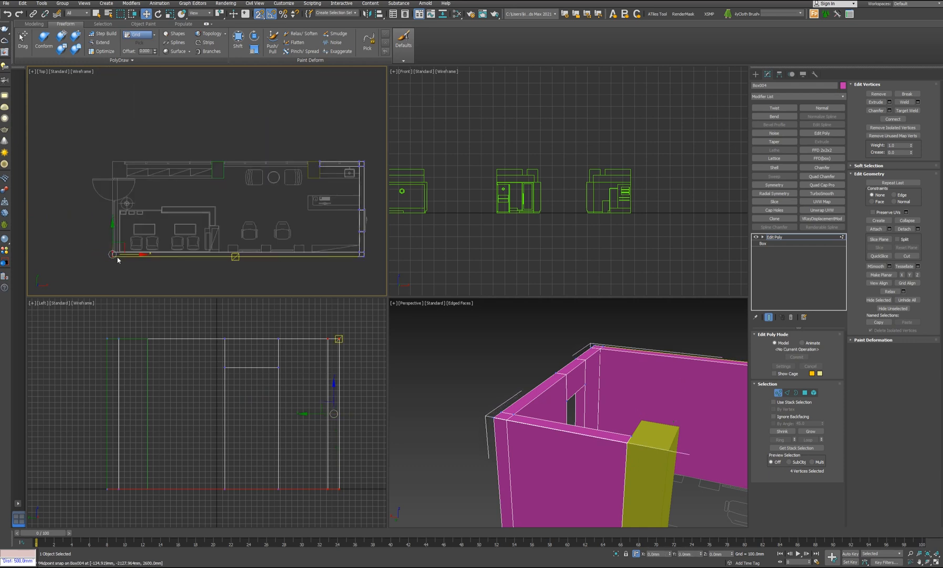
middle_drag(655, 427, 512, 419)
scroll(512, 419, down, 2)
alt+middle_drag(600, 448, 552, 436)
scroll(567, 448, down, 4)
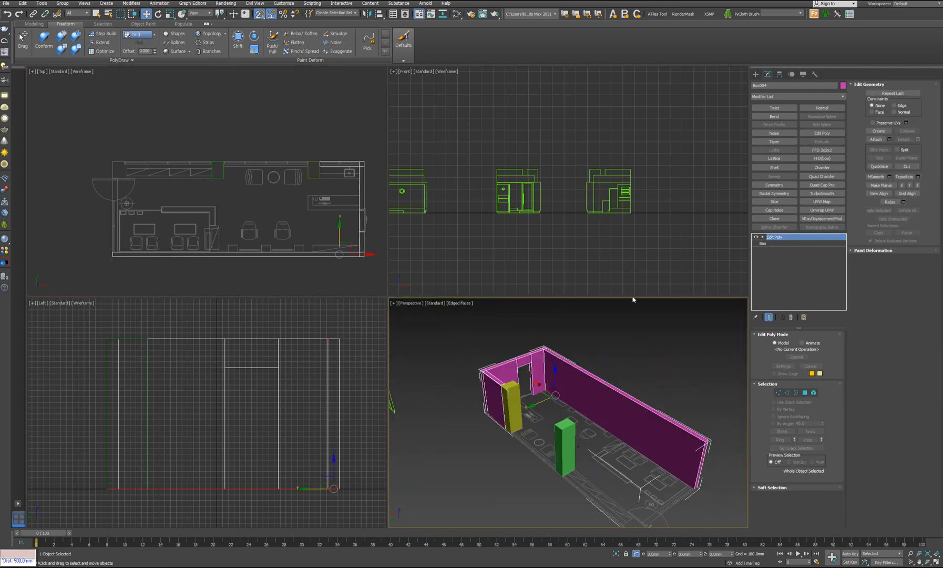
scroll(142, 182, up, 5)
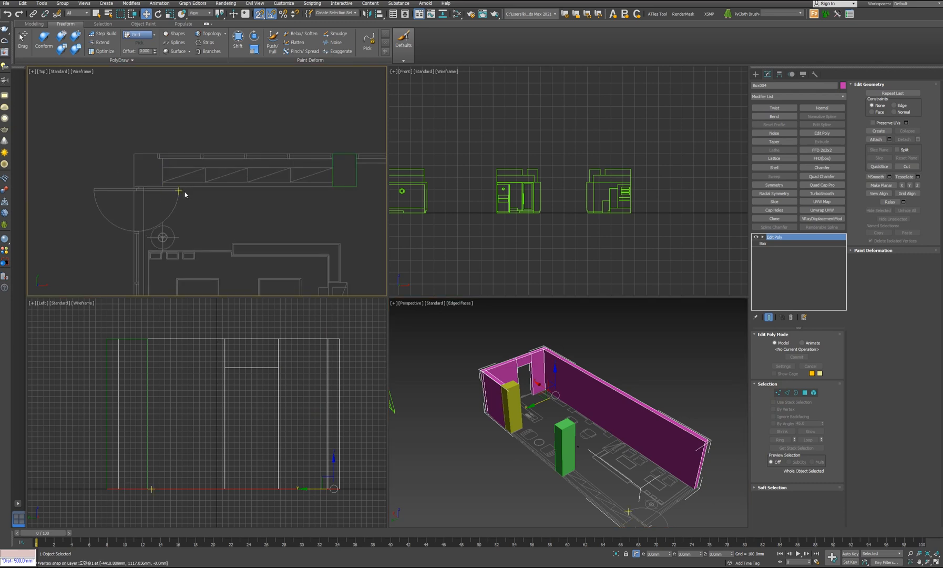
scroll(225, 213, up, 5)
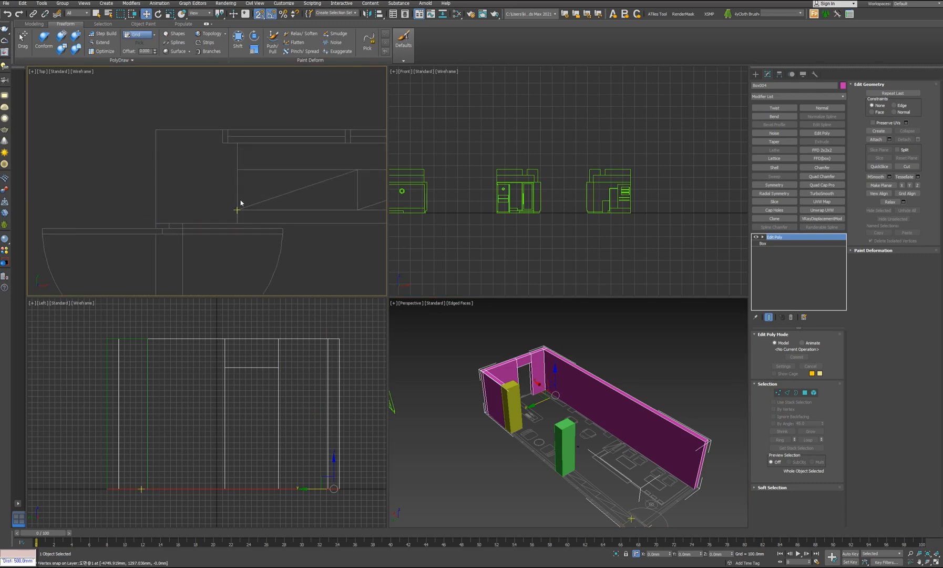
click(755, 74)
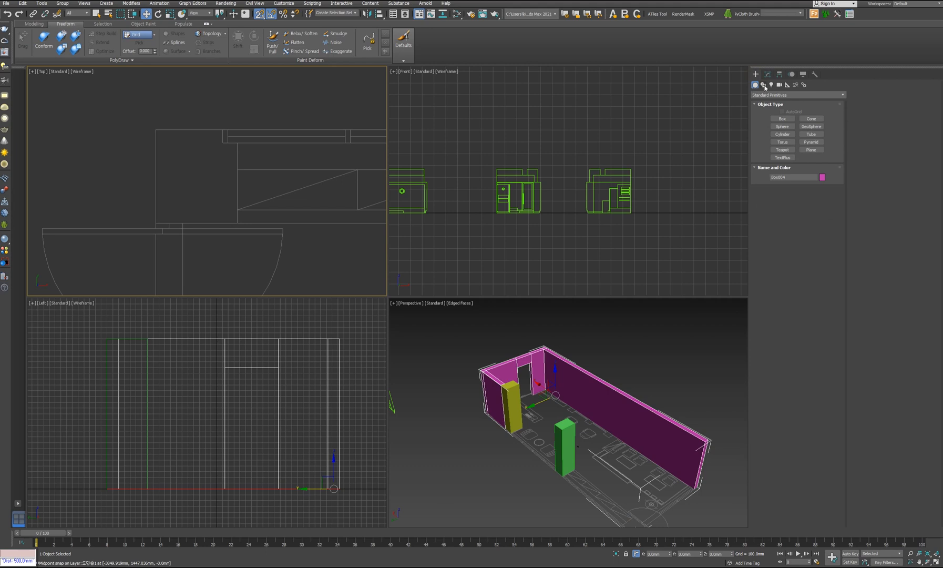
click(764, 84)
click(783, 125)
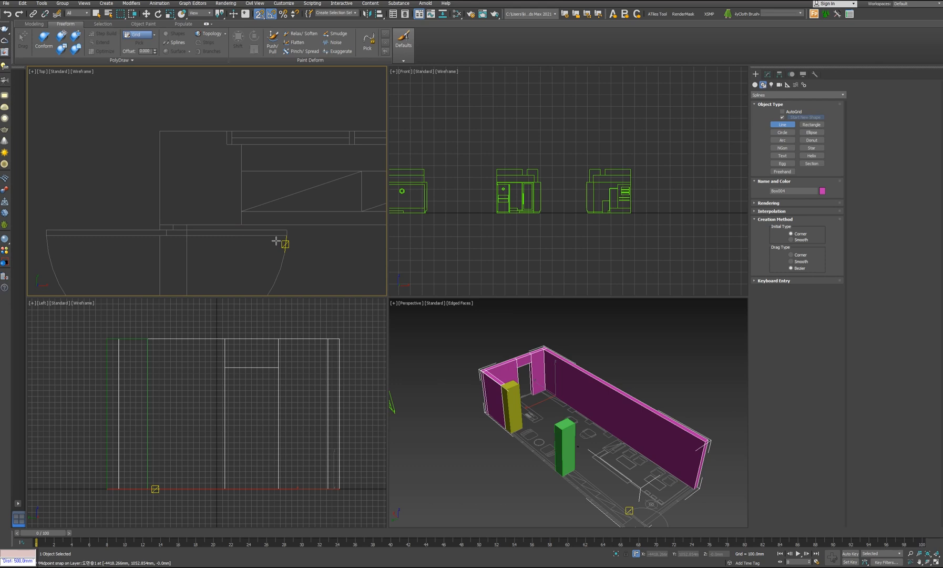
click(242, 223)
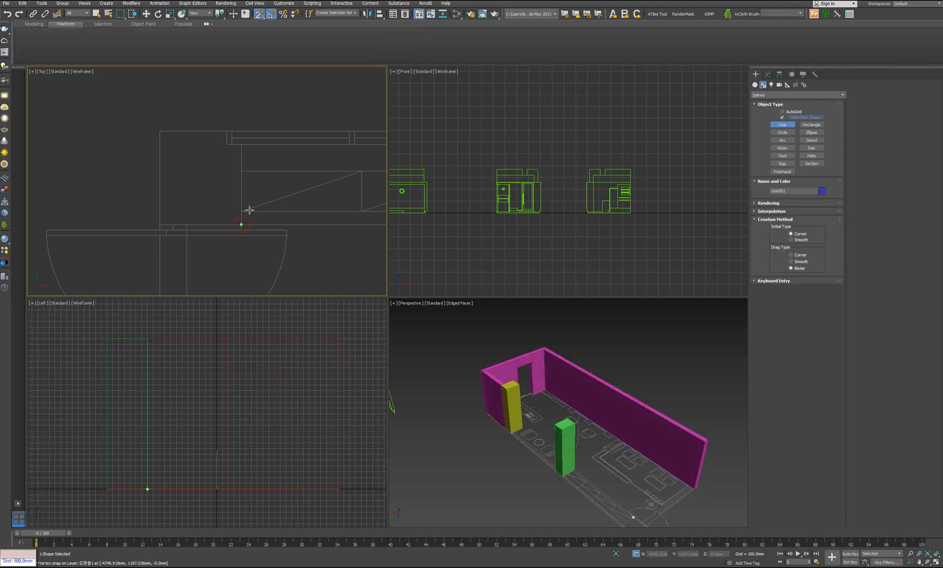
click(241, 144)
click(227, 144)
click(227, 131)
click(160, 131)
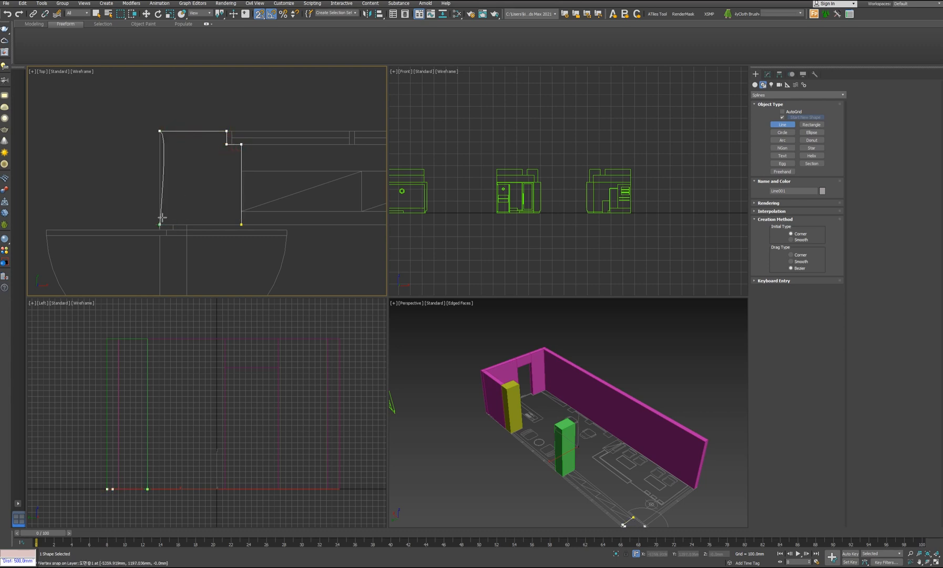
Step: Remove the curved segment, re-place the column's outer corner point as a straight corner and close the spline at its start
drag(171, 183, 166, 204)
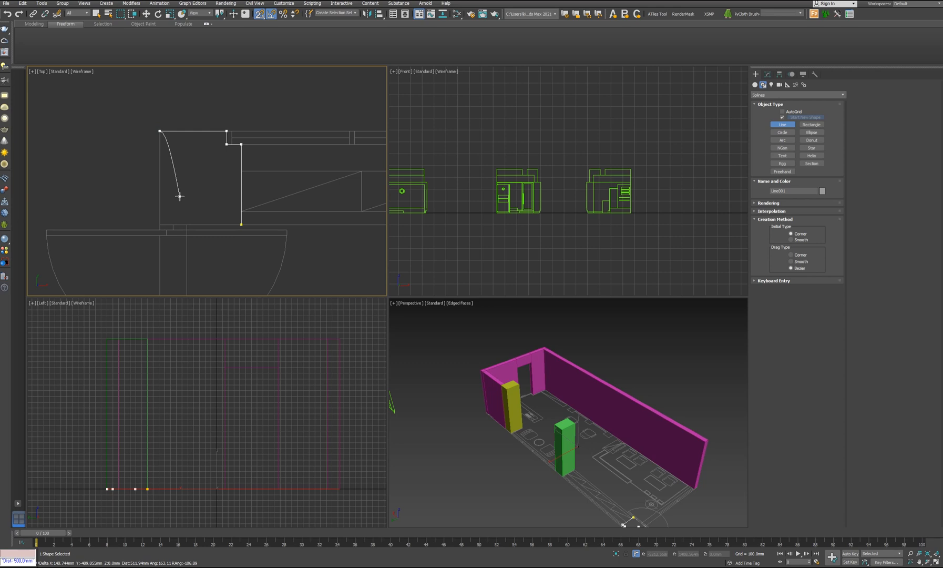
key(BackSpace)
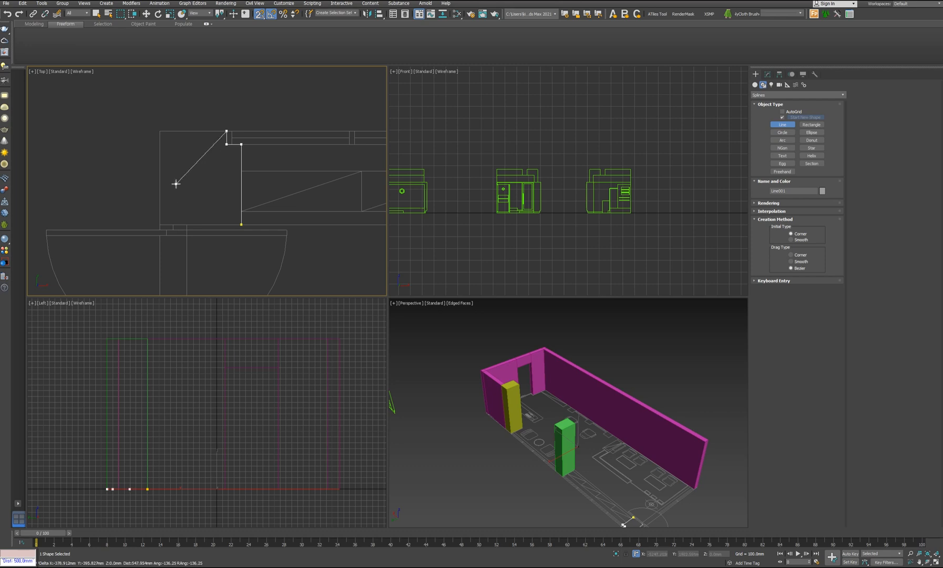
click(160, 131)
click(241, 224)
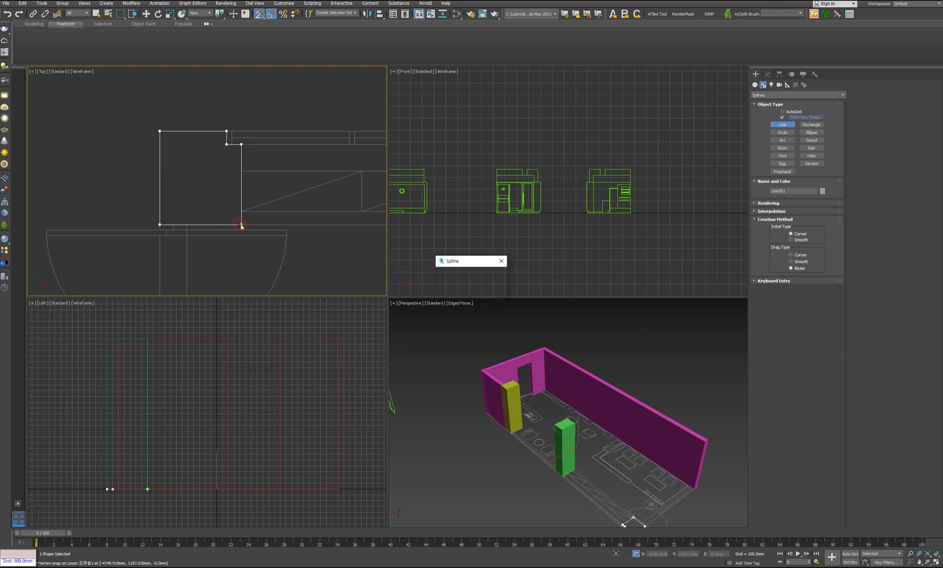
click(454, 290)
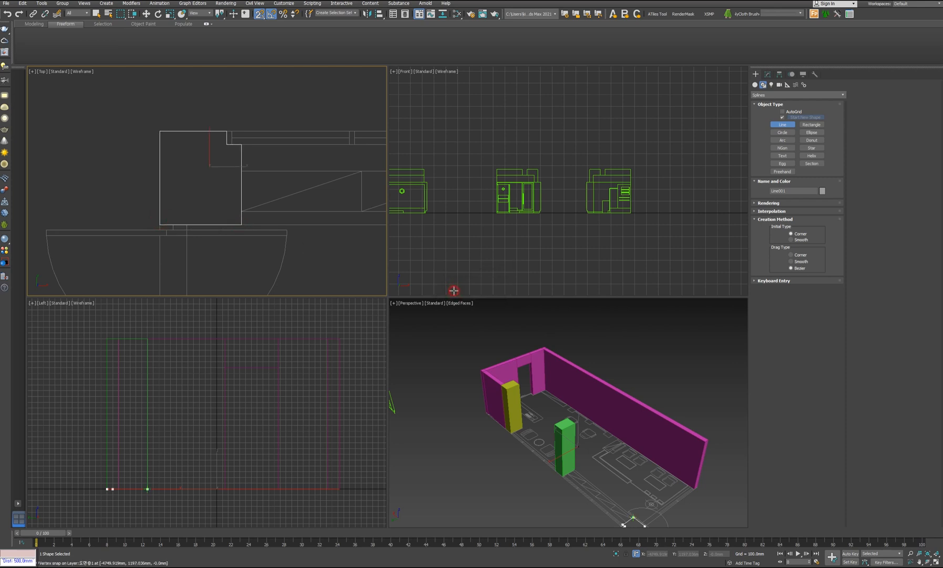
Step: Extrude the closed column outline to a height of 2600 mm
click(768, 75)
middle_drag(614, 413, 614, 378)
scroll(593, 468, up, 5)
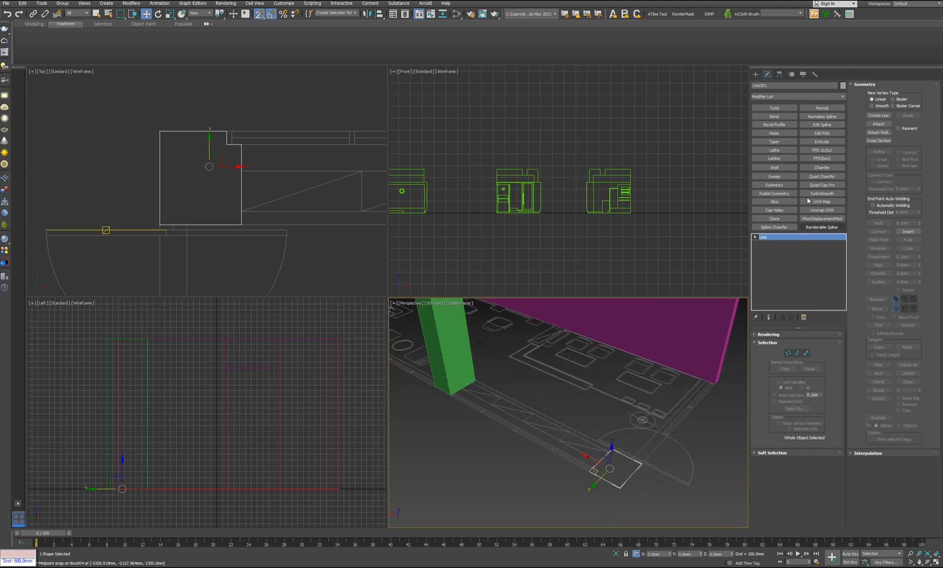
click(822, 141)
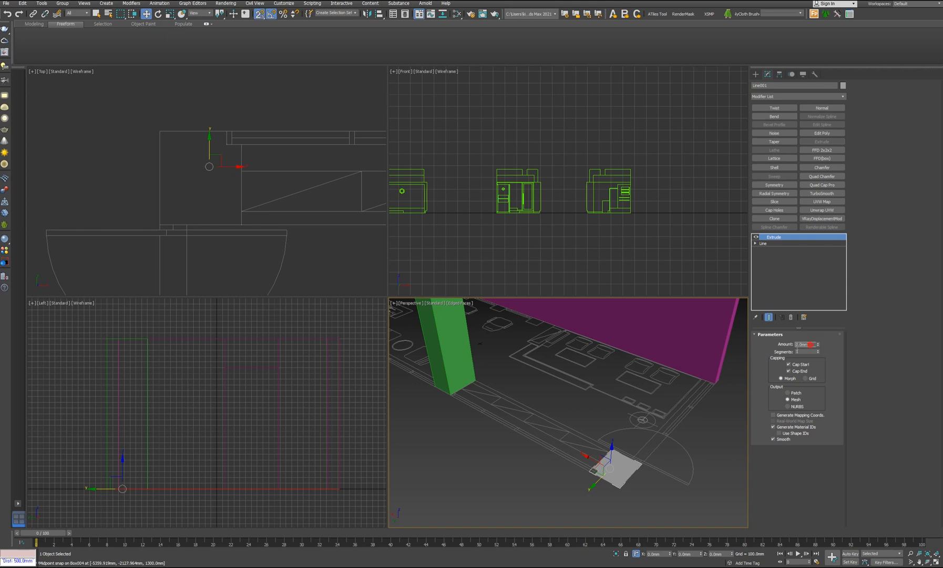
text(0)
key(Return)
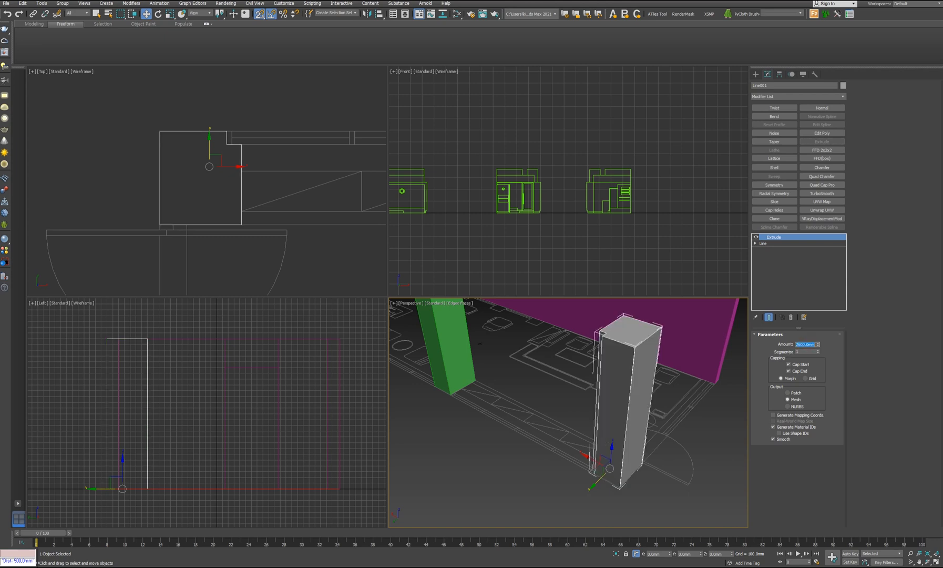
scroll(626, 405, down, 3)
alt+middle_drag(597, 413, 500, 416)
scroll(276, 220, down, 5)
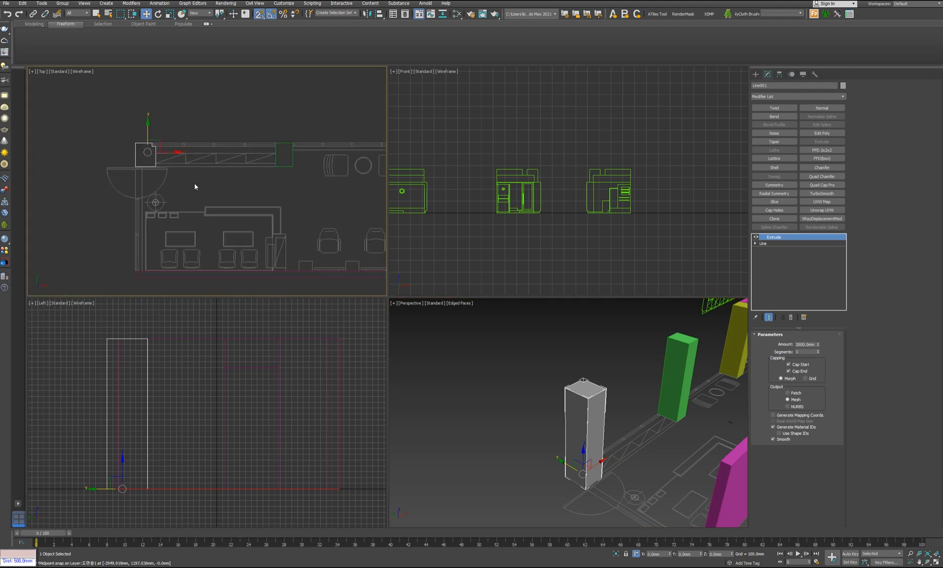
middle_drag(276, 221, 203, 208)
scroll(203, 209, down, 3)
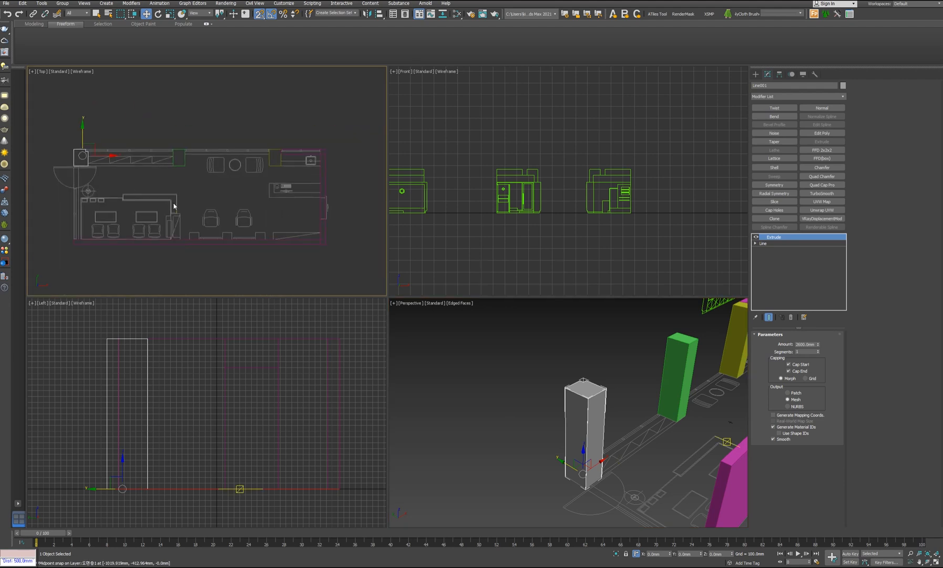
scroll(326, 158, up, 3)
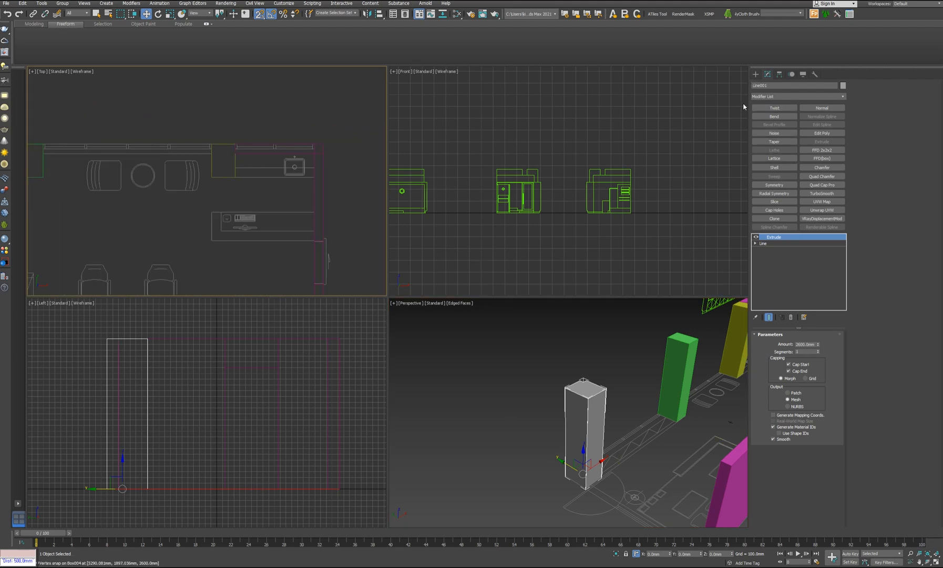
click(756, 74)
click(779, 127)
scroll(174, 114, up, 4)
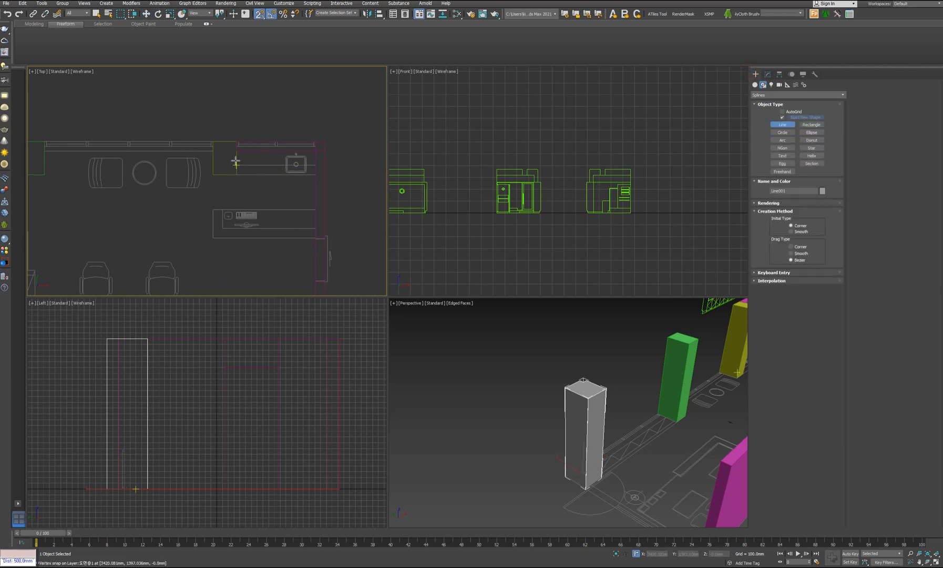
click(173, 111)
click(285, 108)
scroll(283, 226, up, 4)
click(286, 242)
click(325, 242)
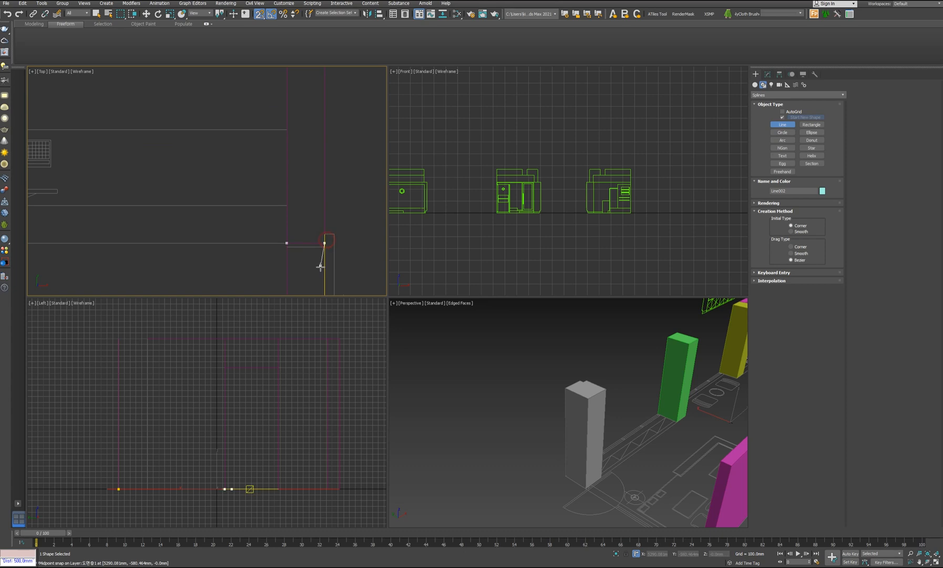
scroll(320, 266, down, 4)
click(321, 123)
click(198, 121)
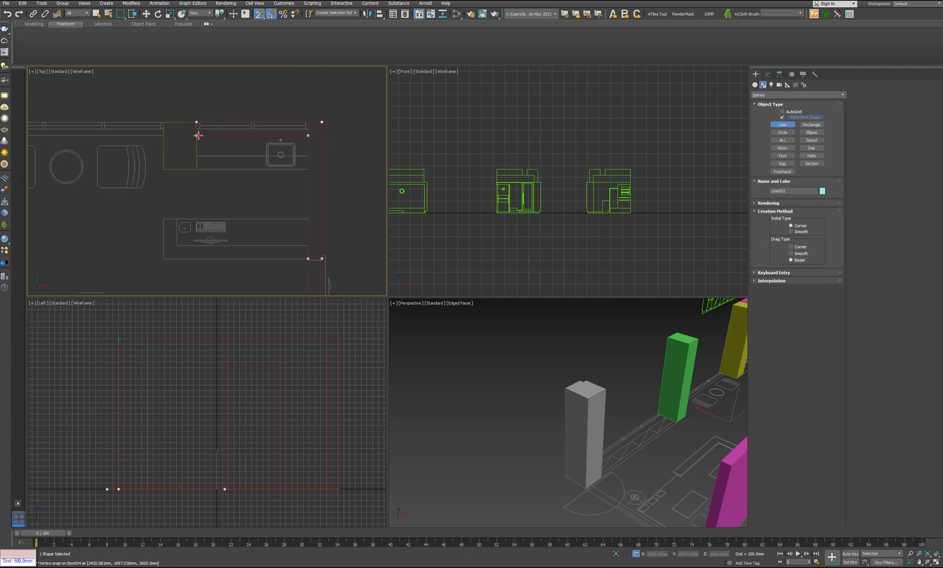
click(465, 289)
middle_drag(277, 214, 265, 221)
click(741, 179)
right_click(741, 180)
Step: Trace the yellow column and the adjoining L-shaped wall up to the door opening as one closed snapped spline in plan
middle_drag(323, 246, 348, 236)
scroll(334, 241, up, 3)
click(318, 232)
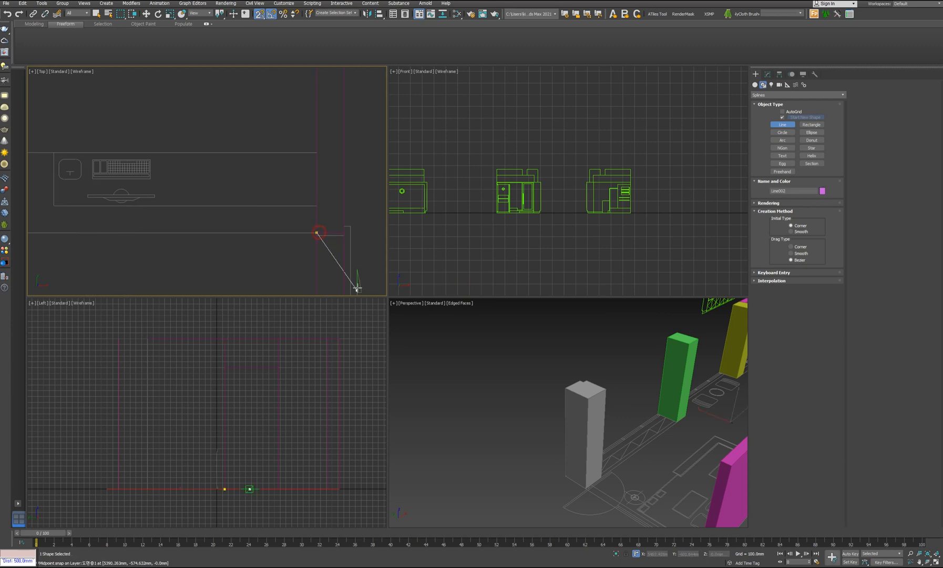
scroll(358, 285, down, 3)
scroll(345, 206, up, 1)
click(340, 171)
click(233, 169)
click(230, 202)
click(197, 203)
click(197, 155)
click(356, 155)
scroll(338, 89, down, 2)
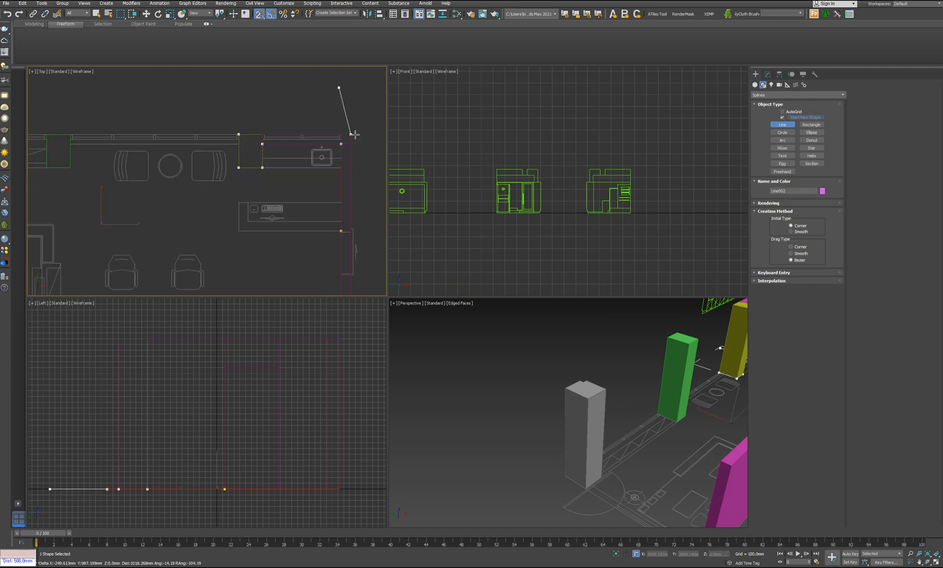
scroll(350, 205, up, 4)
click(357, 270)
click(336, 268)
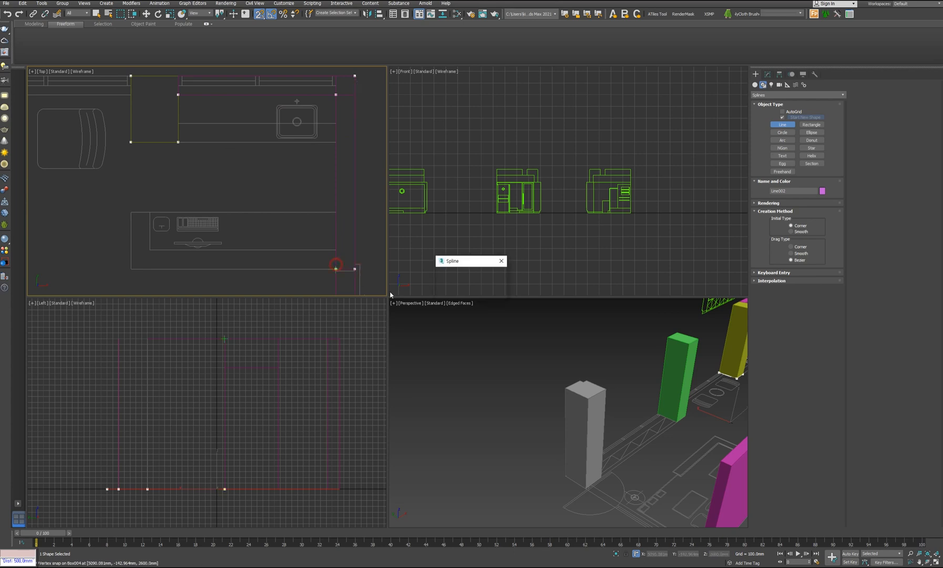
click(462, 287)
Step: Move the new wall outline clear of the room in the perspective view
middle_click(621, 394)
key(z)
scroll(622, 414, down, 2)
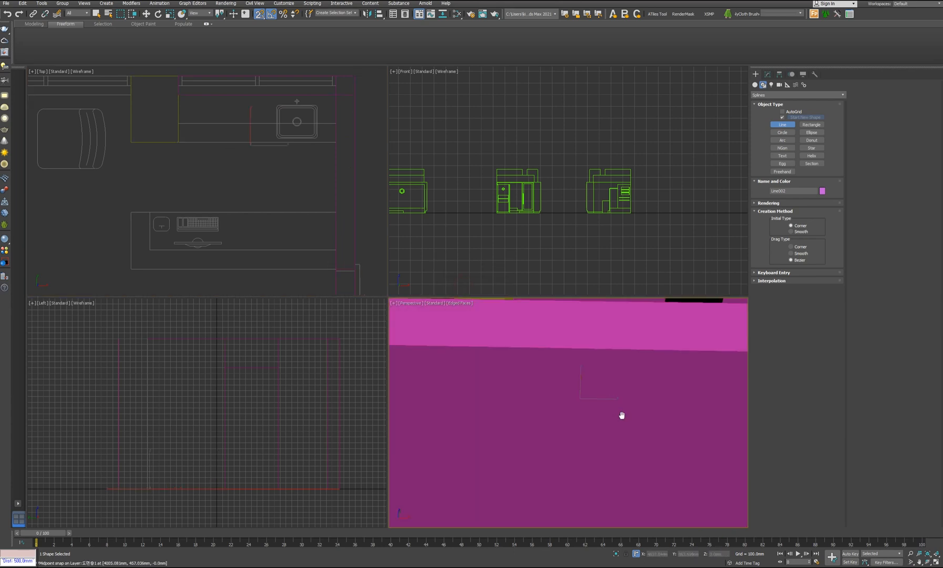
alt+middle_drag(622, 415, 646, 437)
scroll(620, 434, down, 3)
key(w)
drag(619, 419, 738, 345)
key(z)
mouse_move(707, 388)
alt+middle_down()
mouse_move(679, 391)
mouse_move(697, 389)
alt+middle_up()
Step: Extrude the moved wall outline to 2600 mm, inspect the resulting solid and delete it
click(768, 74)
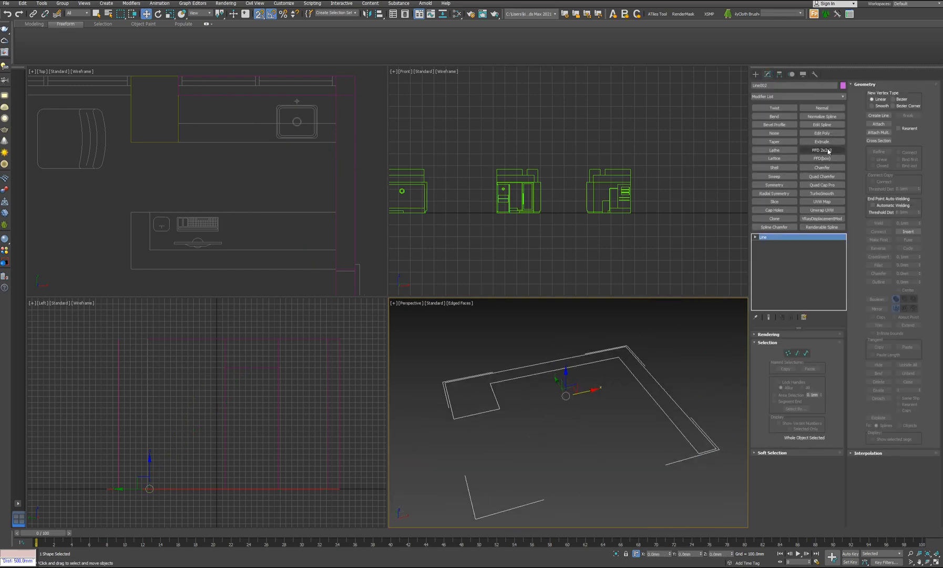
click(822, 142)
key(z)
alt+middle_drag(600, 451, 608, 450)
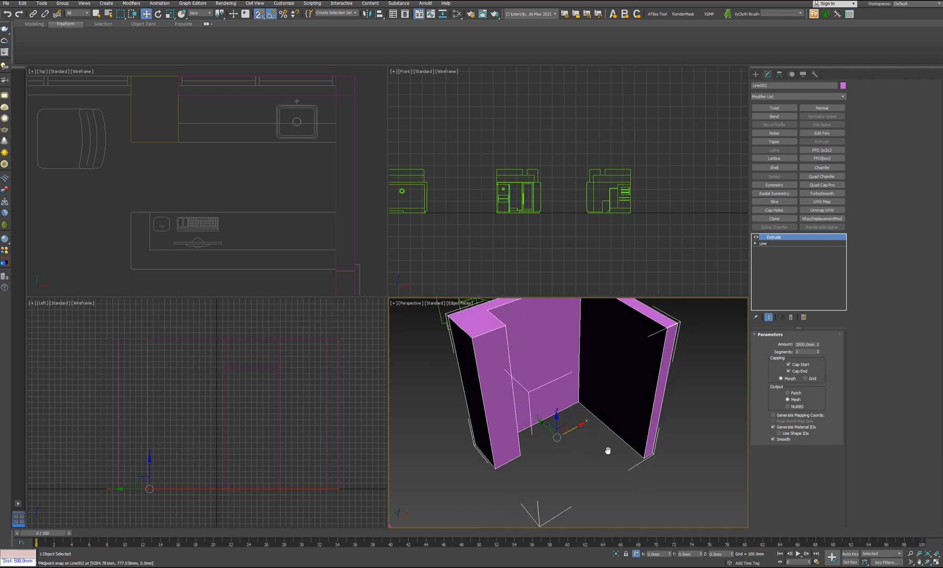
mouse_move(536, 354)
alt+middle_down()
mouse_move(552, 385)
mouse_move(542, 346)
alt+middle_up()
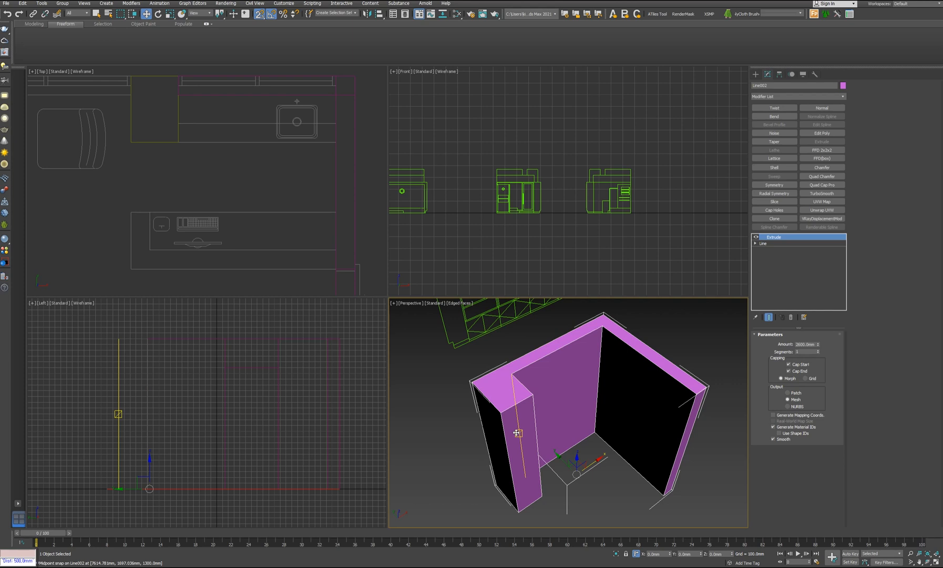
alt+middle_drag(590, 413, 577, 419)
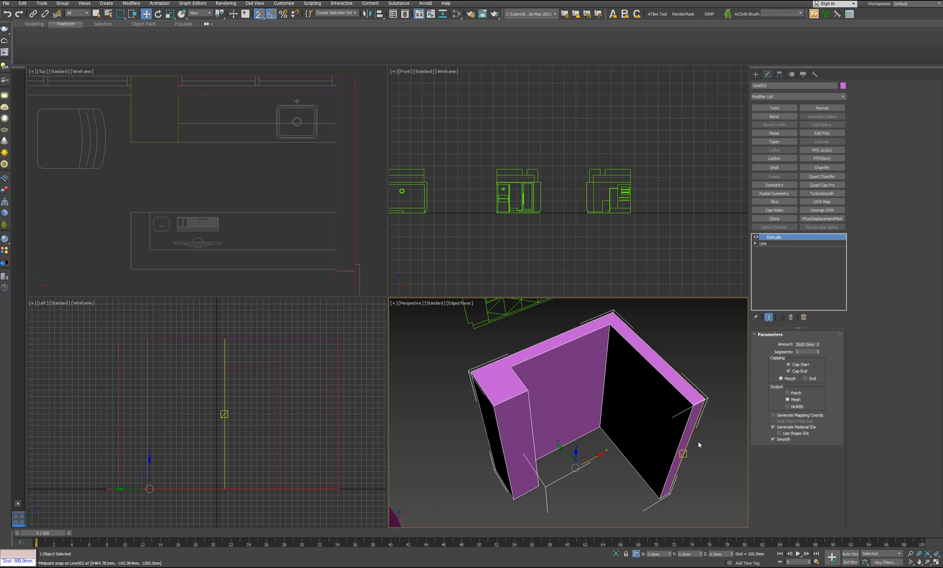
key(Delete)
Step: Examine the window wall between the columns on the floor plan
scroll(242, 225, down, 7)
middle_drag(213, 231, 227, 175)
scroll(227, 175, up, 3)
middle_drag(77, 182, 194, 192)
scroll(168, 199, up, 4)
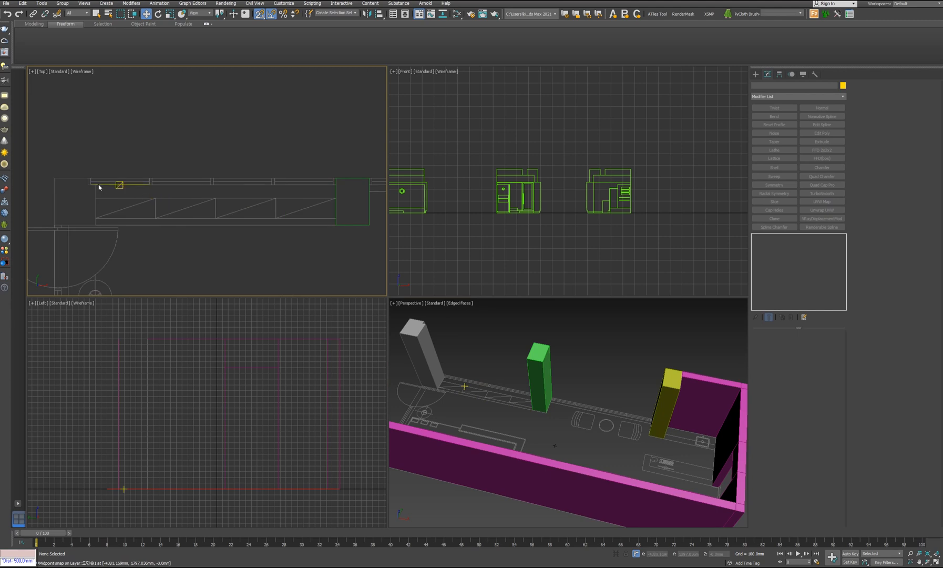
middle_drag(211, 190, 190, 192)
scroll(190, 192, down, 6)
scroll(191, 192, up, 2)
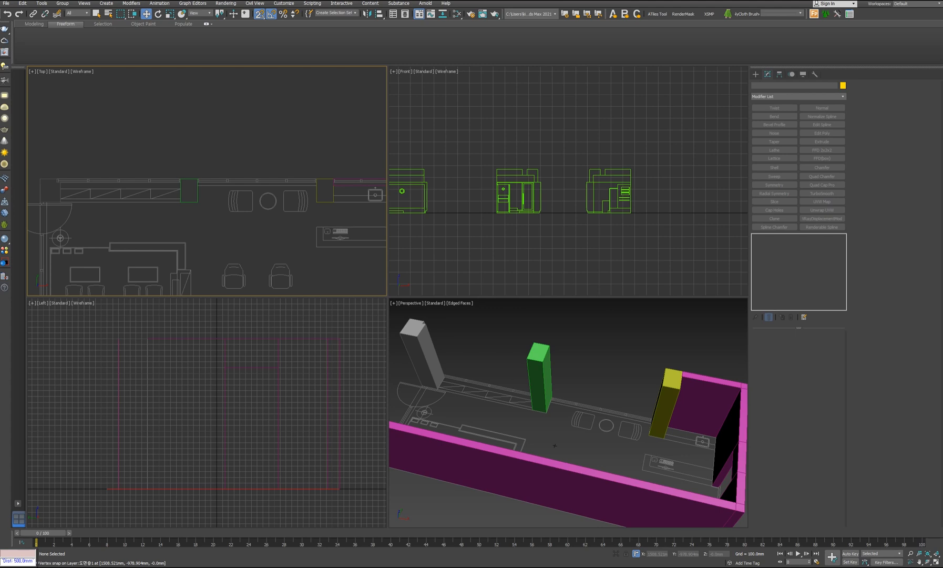
Step: Check the curtained window area in the browser's VR reference and return to the untitled 3ds Max scene
click(225, 567)
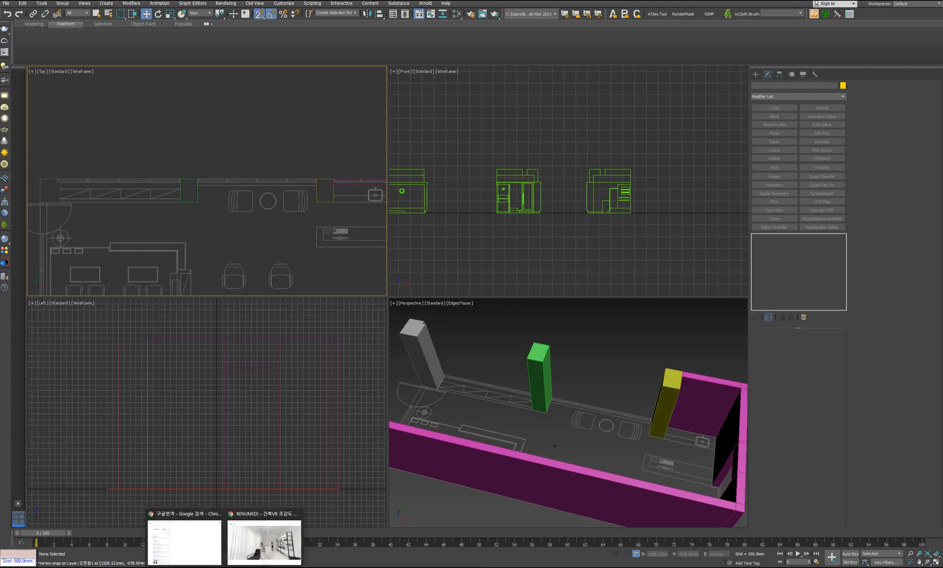
click(273, 554)
drag(440, 425, 571, 379)
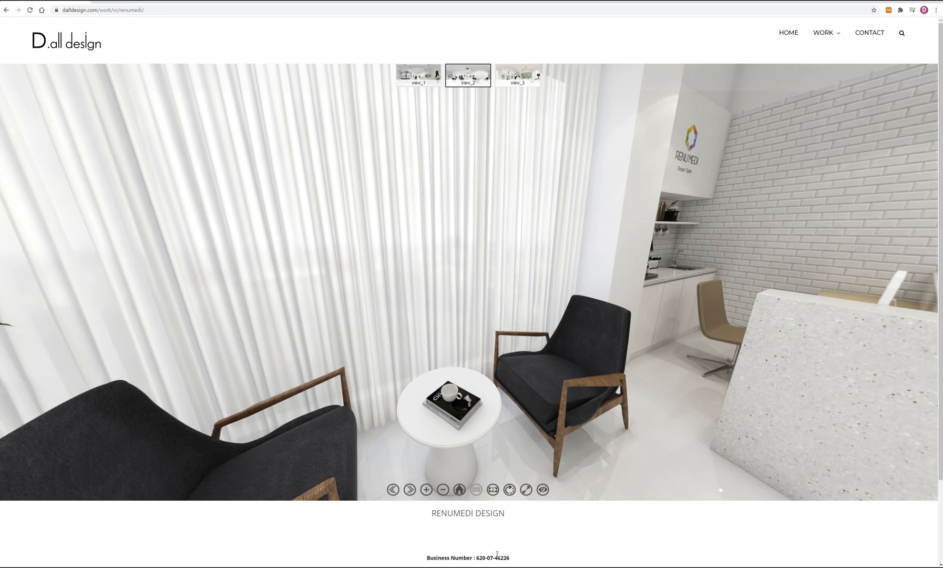
mouse_move(478, 567)
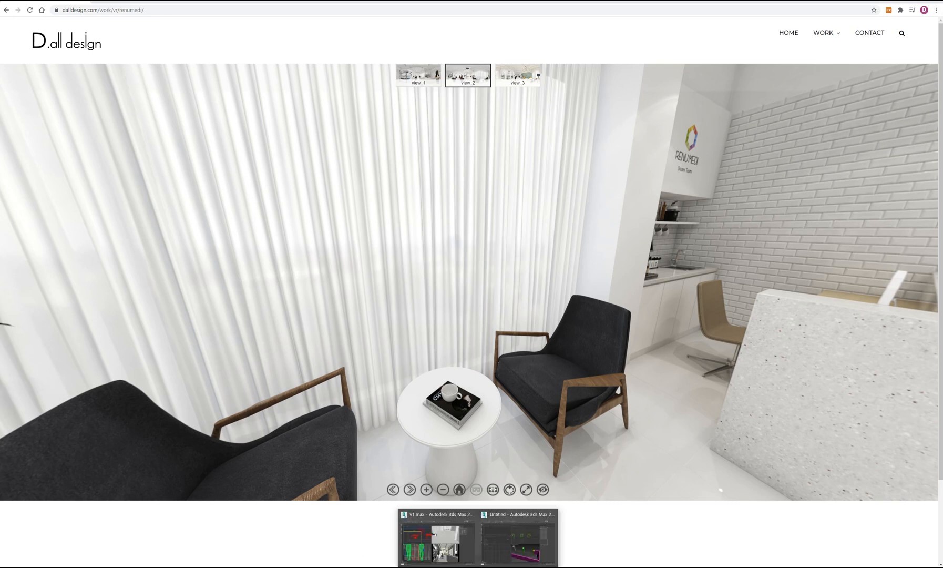
click(518, 539)
Step: Examine the window wall's sill and mullions on the elevation drawing in the front view
scroll(584, 210, up, 10)
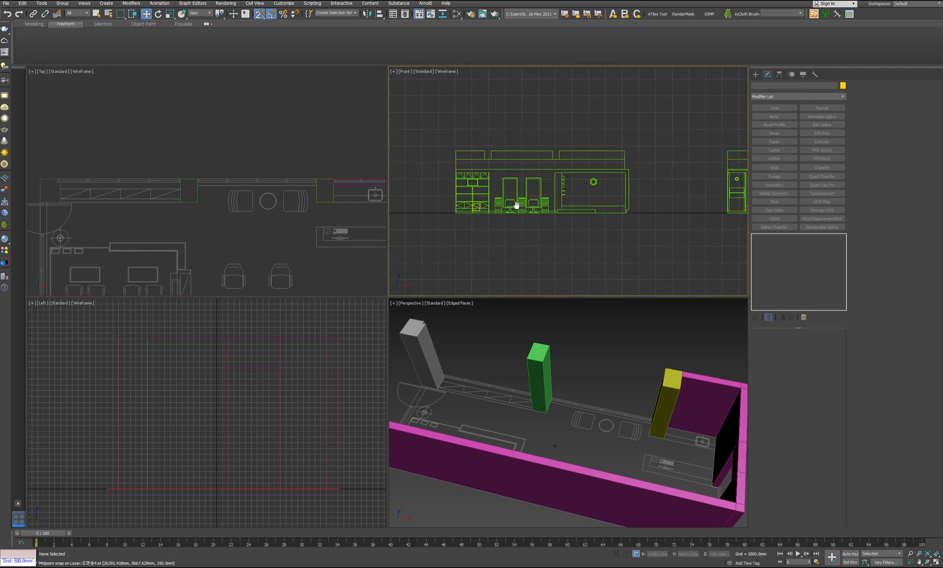
middle_drag(592, 203, 675, 205)
scroll(546, 208, up, 12)
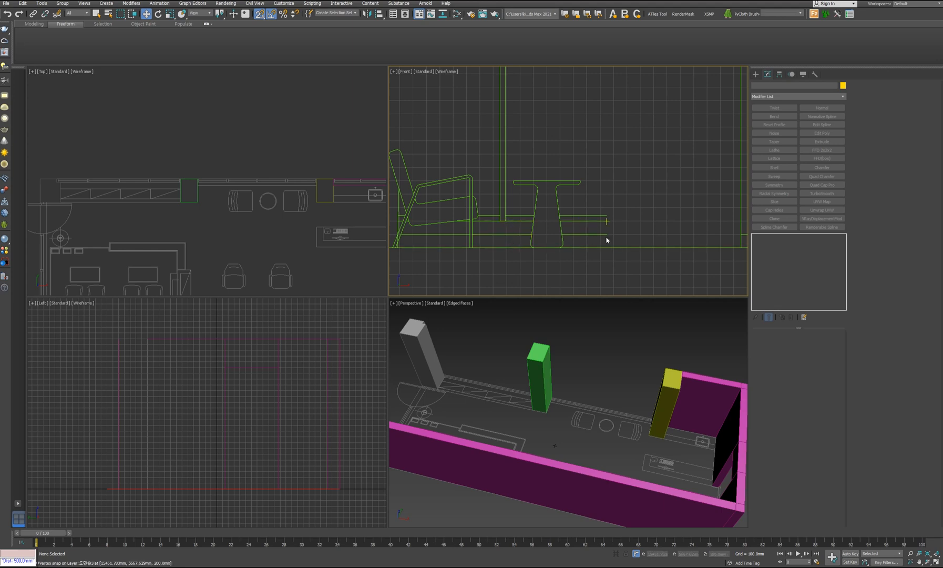
scroll(434, 232, up, 6)
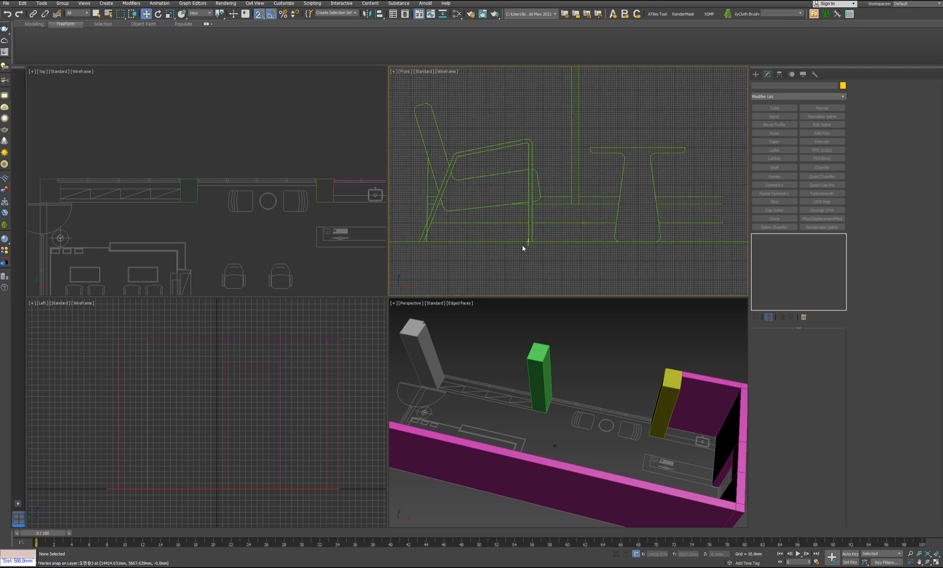
middle_drag(559, 269, 553, 280)
click(543, 273)
click(547, 170)
scroll(568, 203, down, 3)
scroll(574, 264, down, 2)
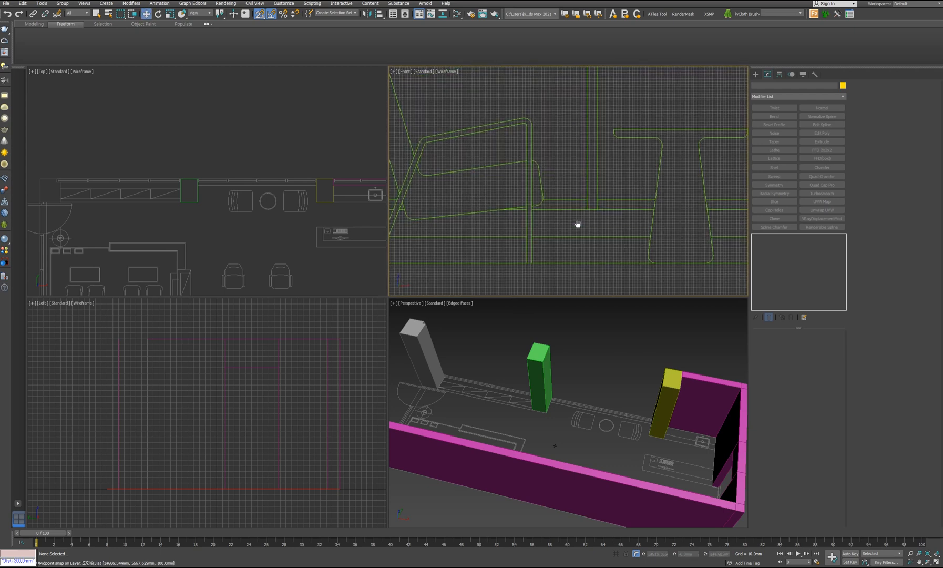
scroll(617, 234, down, 3)
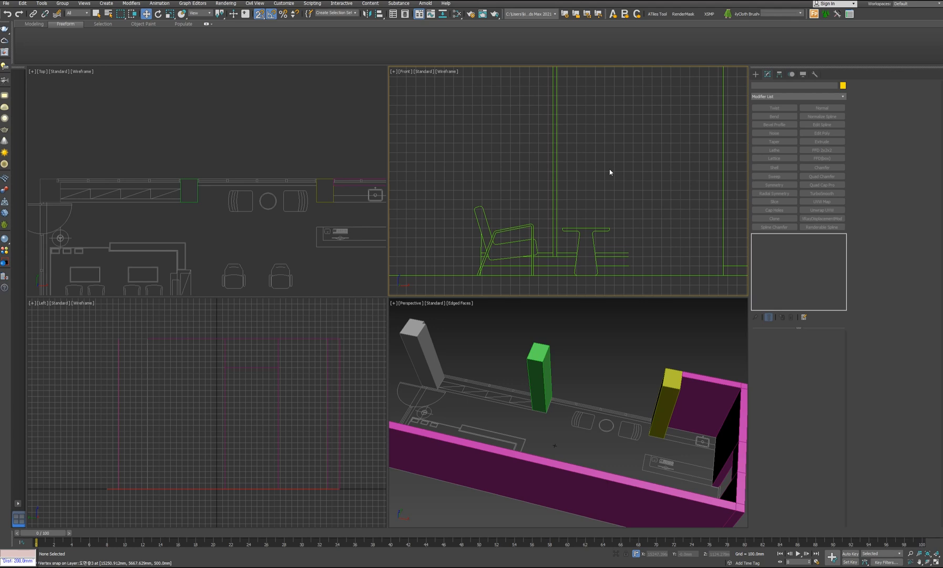
scroll(225, 206, down, 2)
Step: Create a snapped box 200 mm deep between the green and yellow columns in plan and set its height to 200 mm
scroll(224, 204, up, 4)
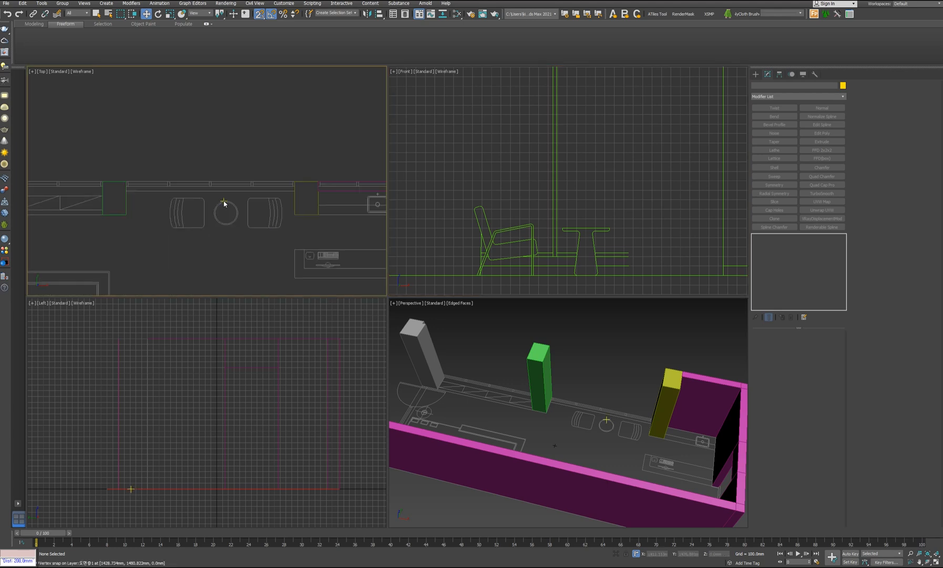
click(756, 74)
click(756, 85)
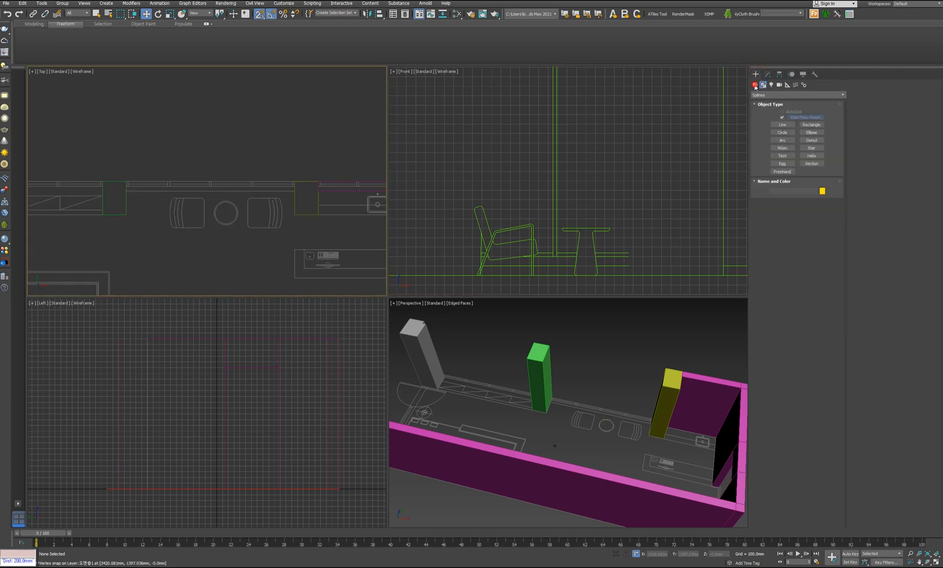
click(784, 119)
middle_drag(131, 176, 121, 180)
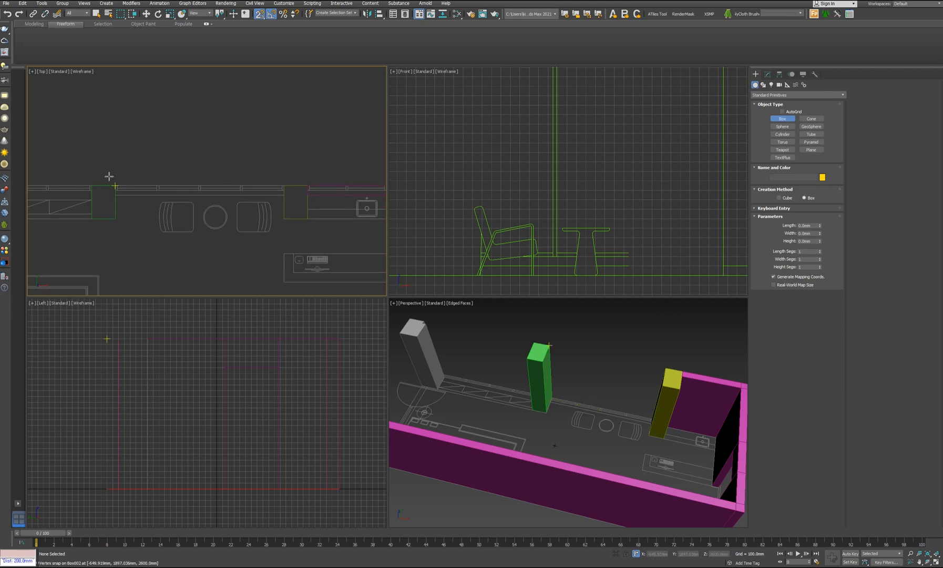
drag(115, 186, 287, 197)
click(305, 140)
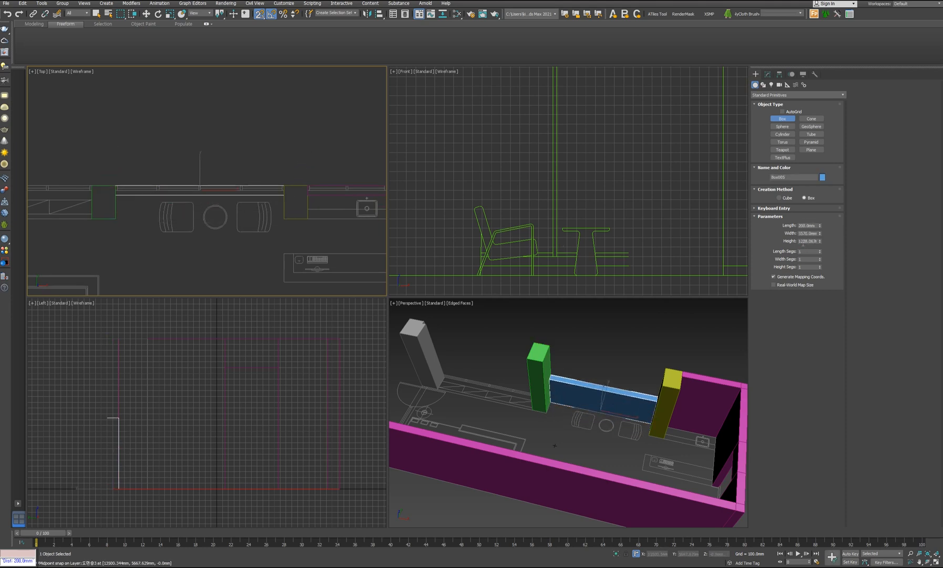
key(Return)
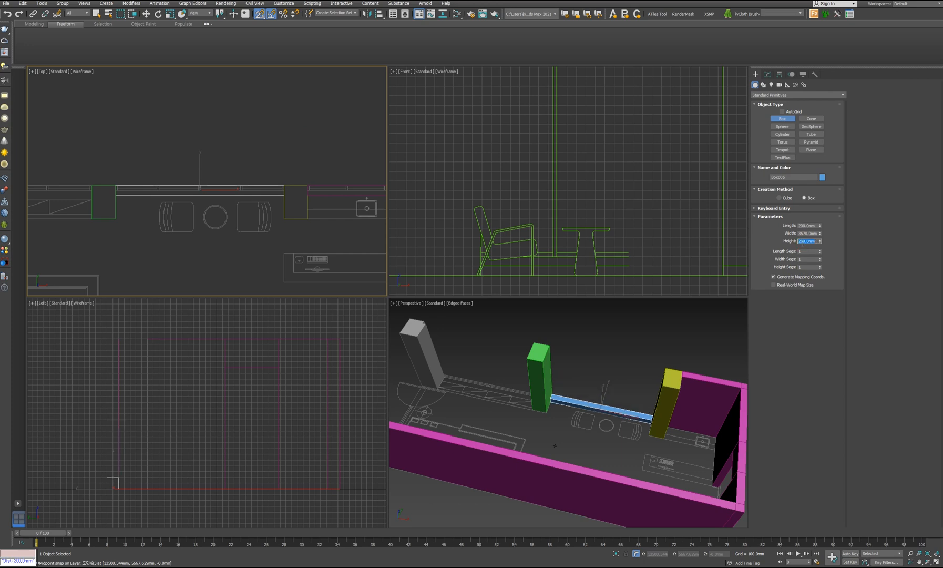
Step: Create a 100 x 40 mm box on the mullion outline beside the yellow column and set its height to 2400 mm
scroll(582, 202, down, 5)
scroll(314, 179, up, 4)
scroll(286, 192, up, 3)
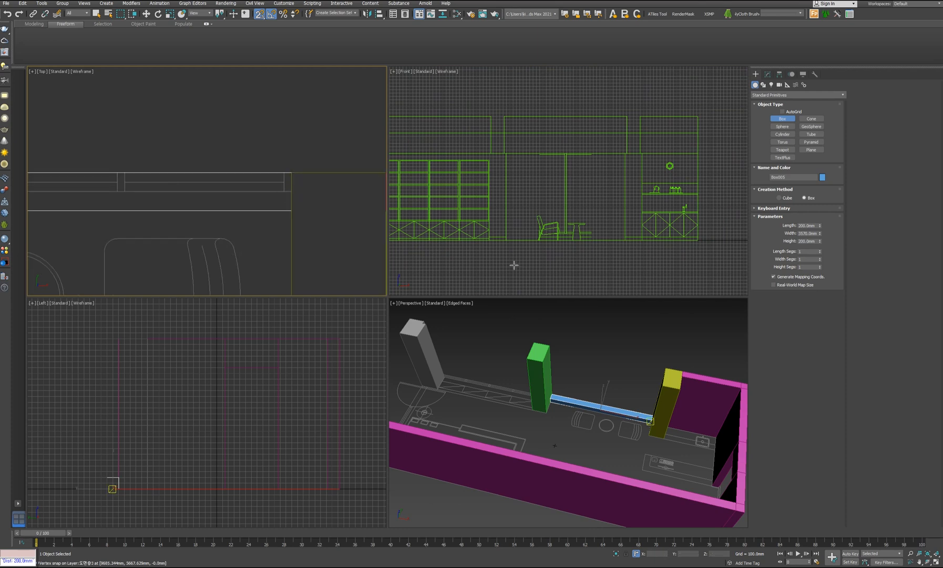
middle_drag(244, 252, 302, 227)
scroll(301, 227, down, 3)
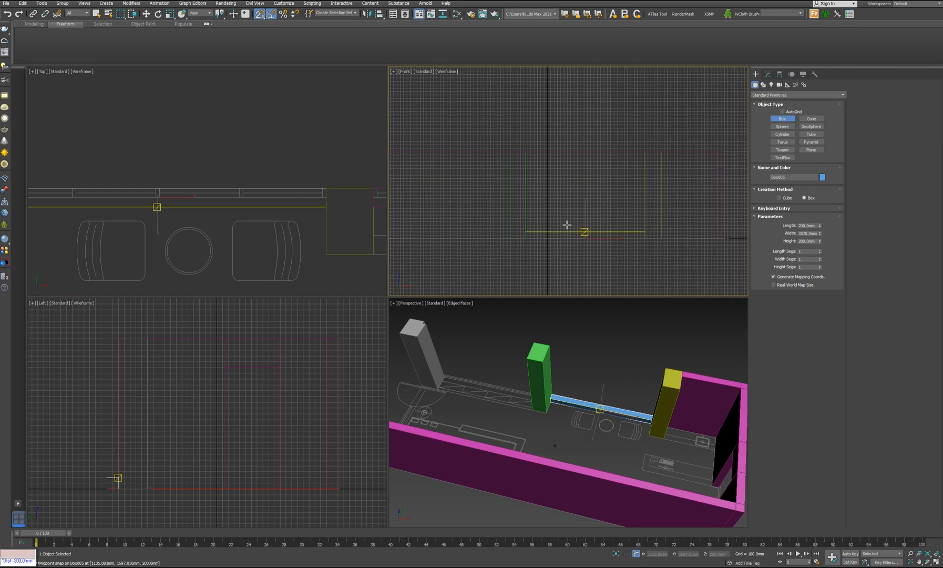
key(g)
key(g)
scroll(321, 200, up, 6)
drag(292, 184, 308, 222)
click(309, 87)
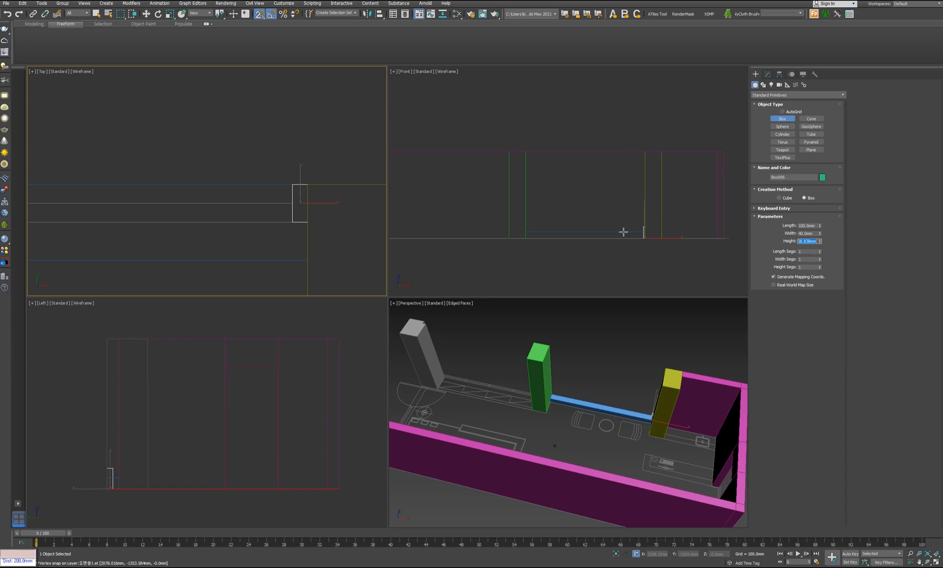
key(Return)
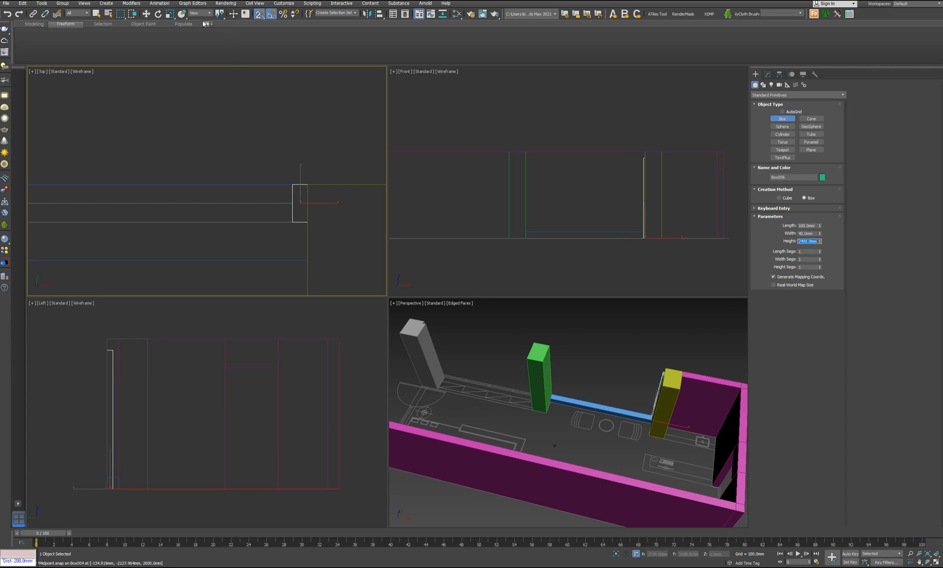
Step: Set transforms to use the selection center and snap the post upward so its top meets the top of the columns
key(w)
scroll(652, 166, up, 5)
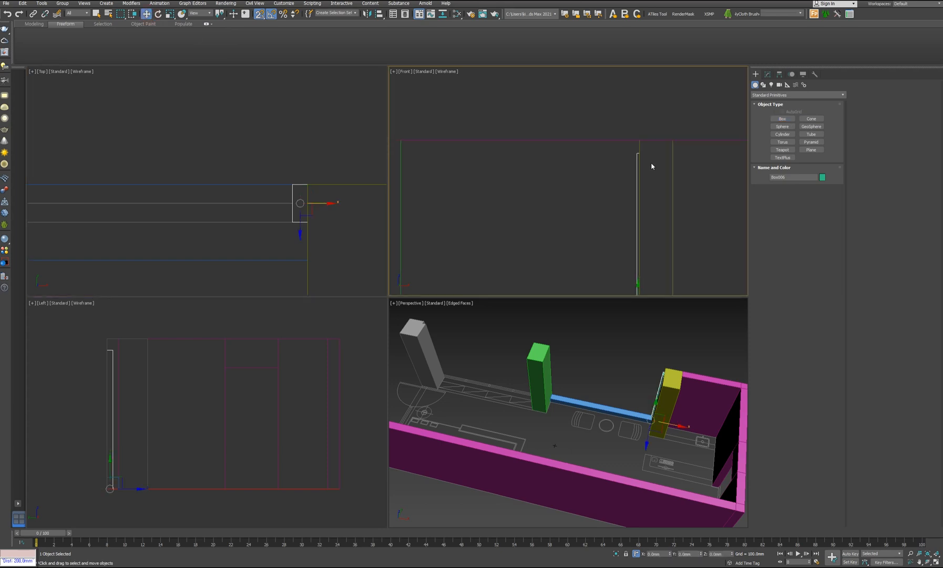
drag(219, 14, 224, 39)
scroll(650, 161, up, 4)
drag(621, 156, 622, 132)
scroll(628, 168, down, 5)
scroll(641, 258, up, 2)
scroll(662, 410, up, 8)
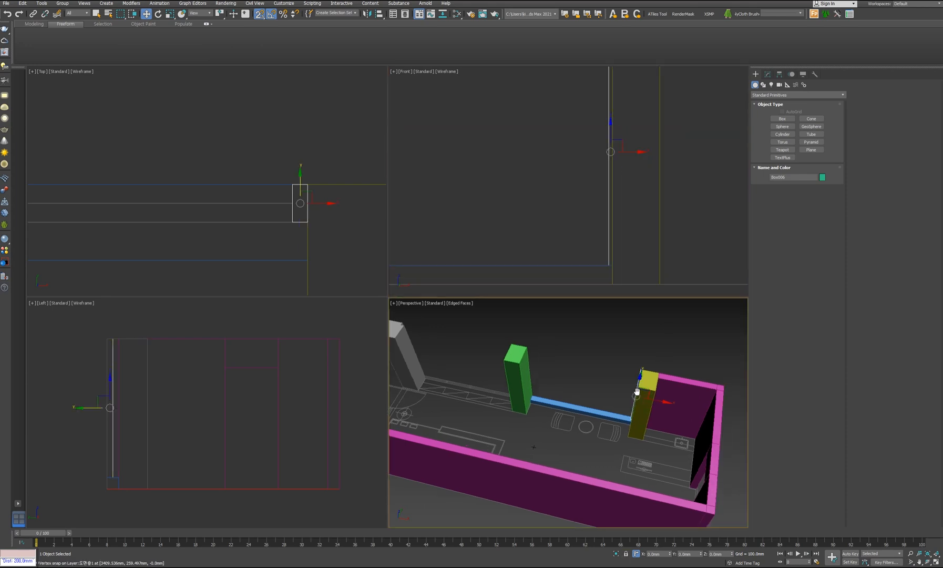
scroll(664, 413, down, 6)
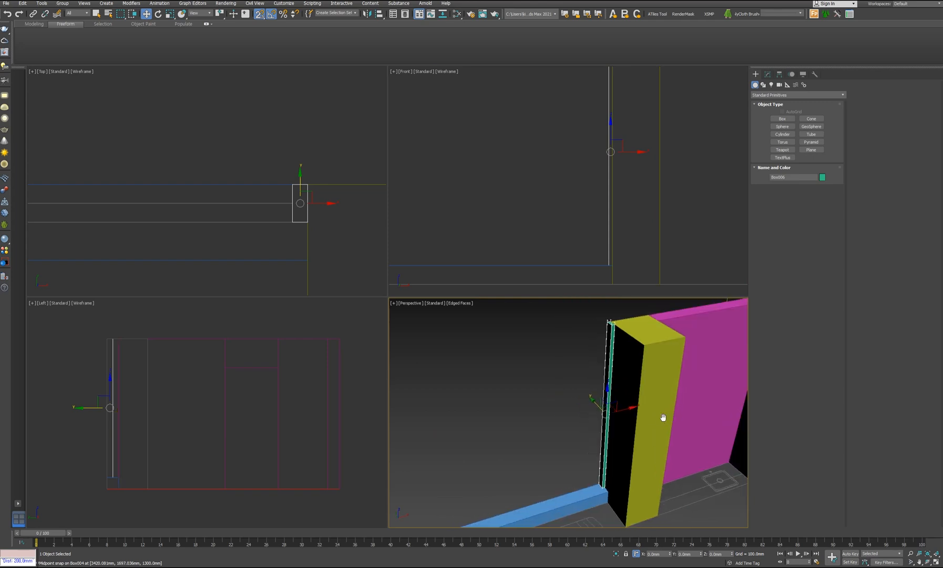
Step: Clone the post as a copy, snapped onto the neighbouring mullion outline on the floor plan
scroll(340, 231, down, 3)
middle_drag(327, 225, 331, 223)
click(352, 204)
scroll(332, 224, up, 2)
middle_drag(330, 225, 302, 233)
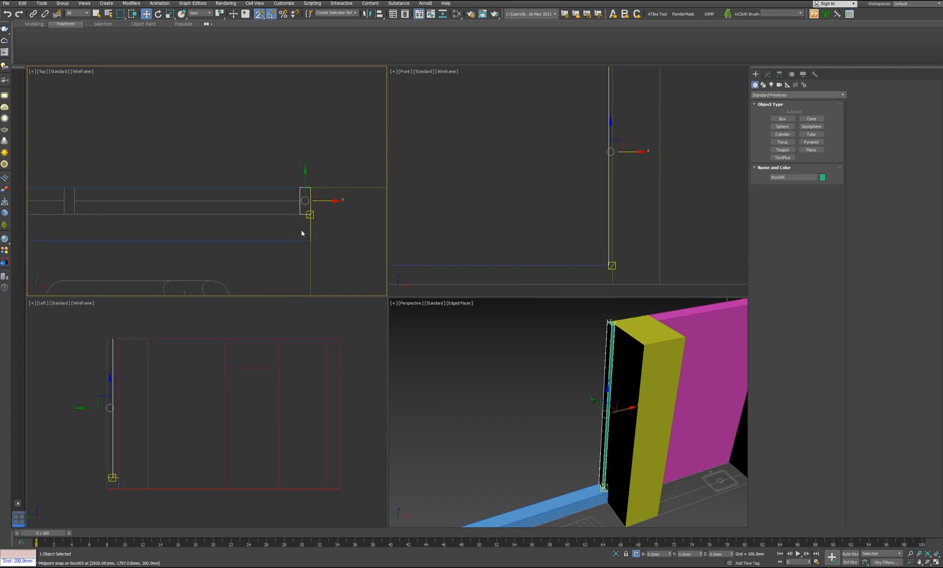
middle_drag(301, 233, 321, 227)
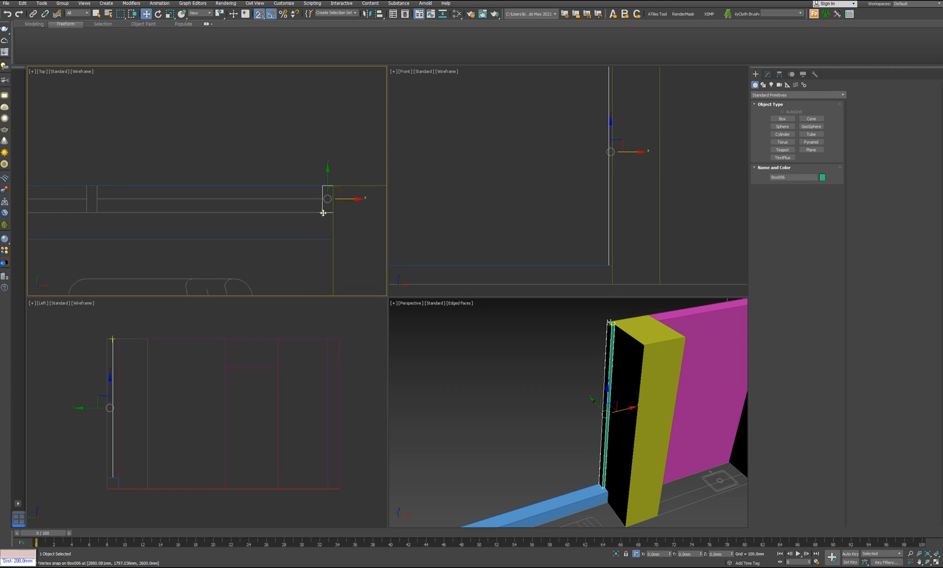
shift+drag(322, 211, 87, 212)
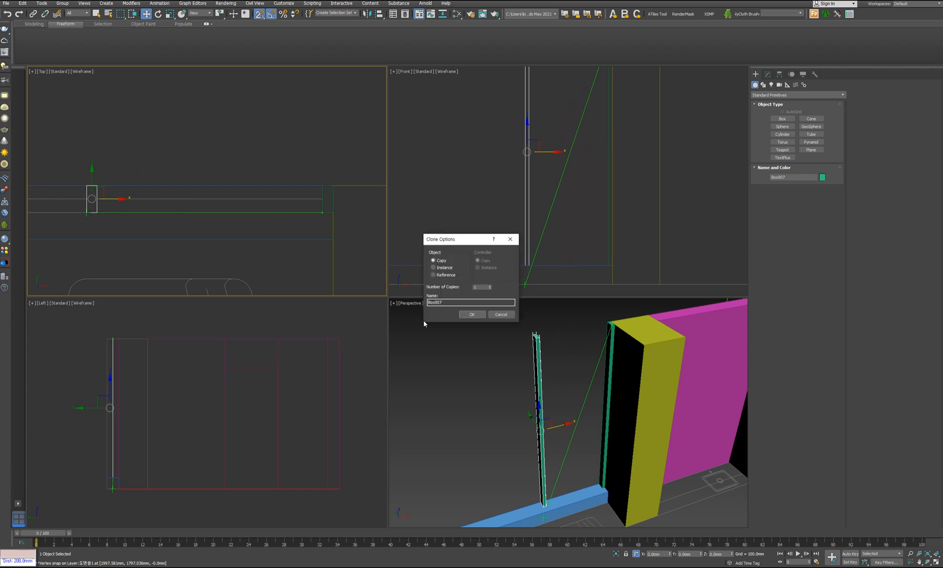
click(464, 315)
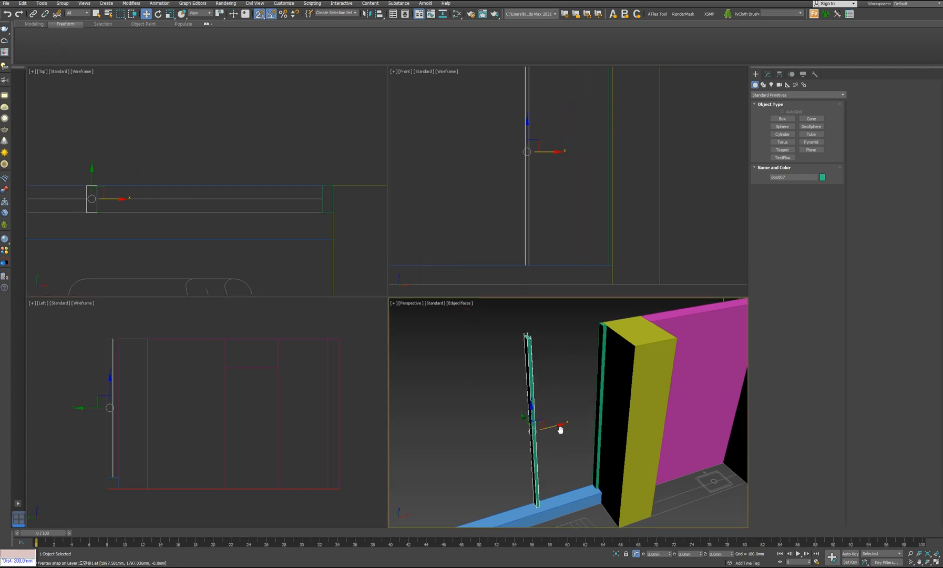
Step: Create a snapped box 100 mm deep between the two posts in plan and set its height to 40 mm
scroll(563, 434, up, 3)
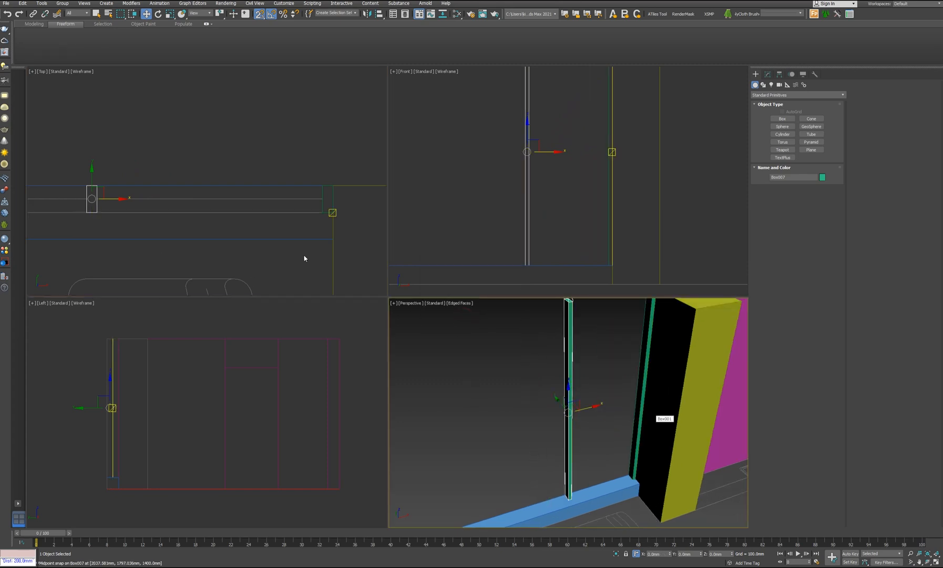
middle_drag(288, 224, 305, 225)
click(783, 119)
middle_drag(160, 211, 139, 212)
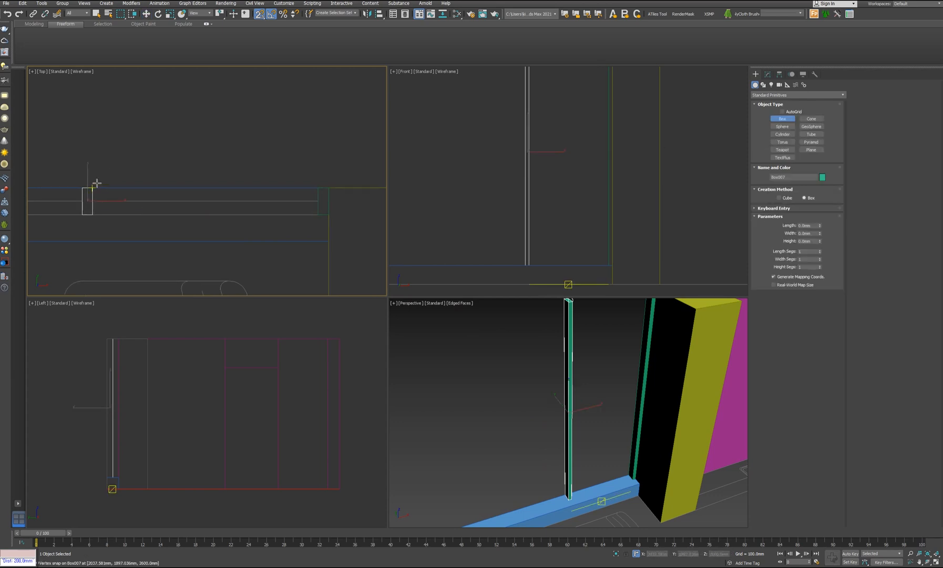
drag(93, 188, 142, 220)
drag(244, 252, 317, 216)
click(332, 171)
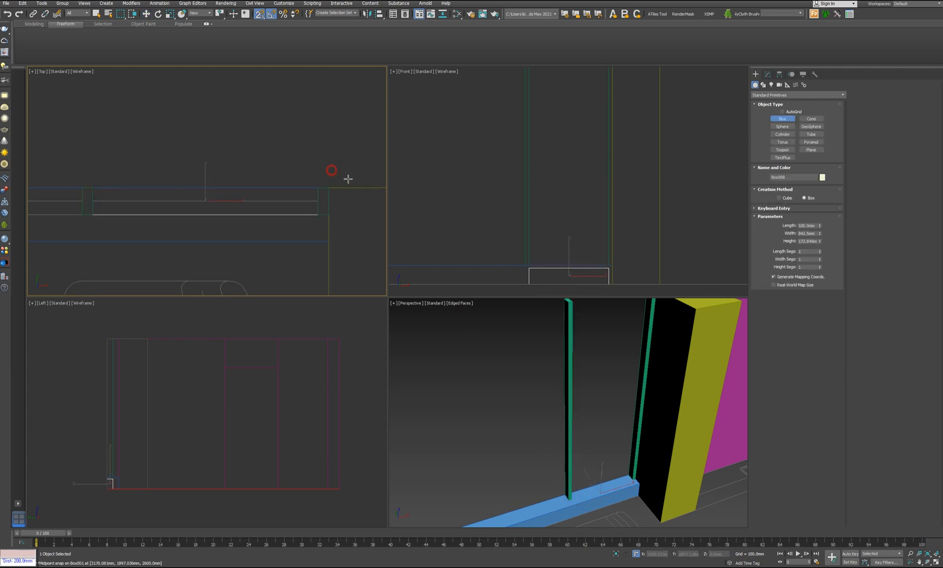
double_click(802, 241)
text(50)
key(Return)
middle_drag(615, 276, 624, 258)
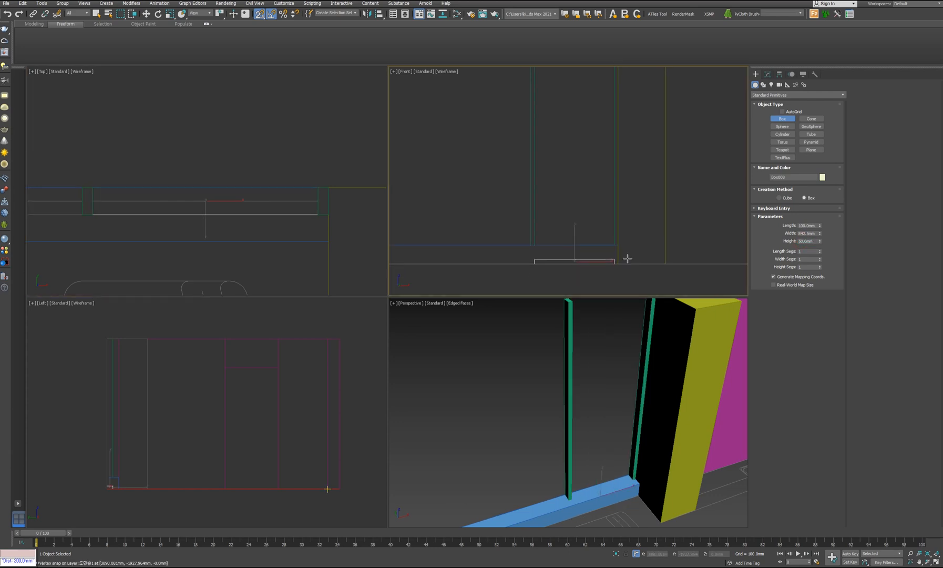
scroll(616, 261, up, 3)
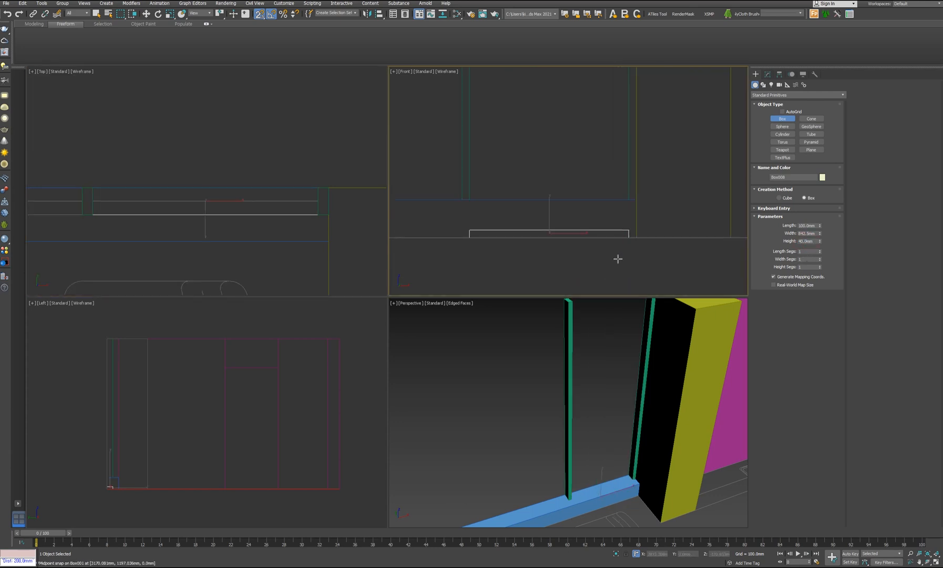
Step: Snap the horizontal rail up onto the sill's top edge in the front view with the selection locked
key(w)
drag(629, 237, 629, 202)
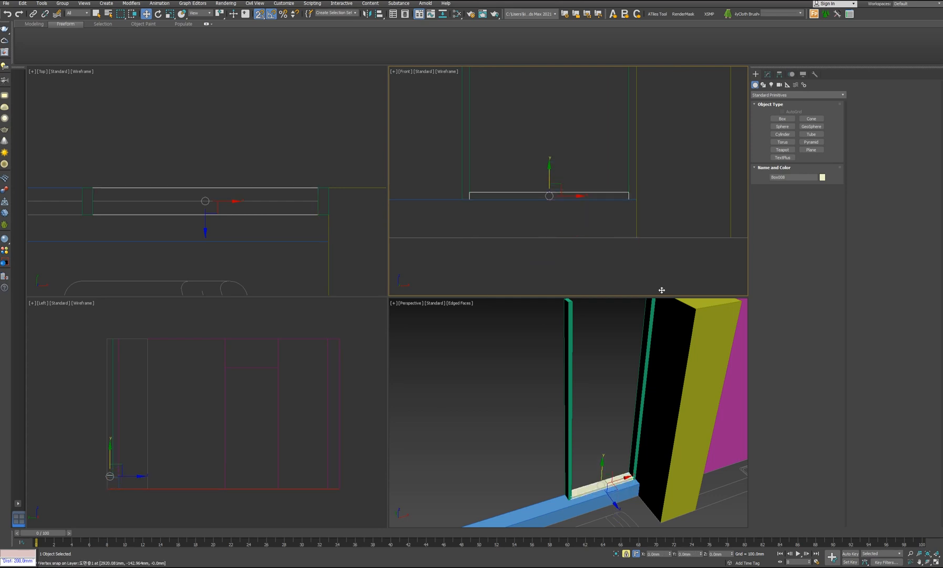
middle_drag(599, 242, 610, 265)
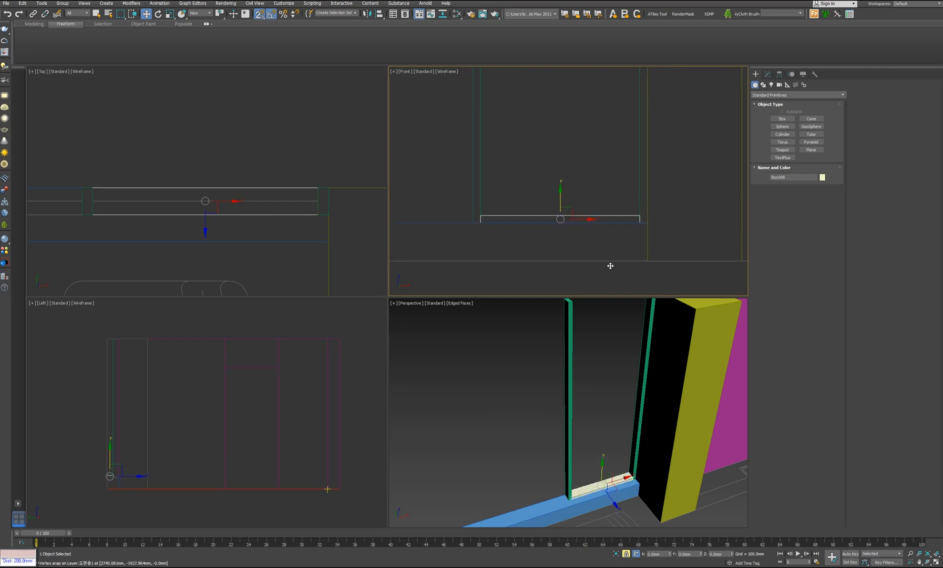
Step: Move the rail below the sill and snap it back up onto the sill's top edge with the selection locked
key(space)
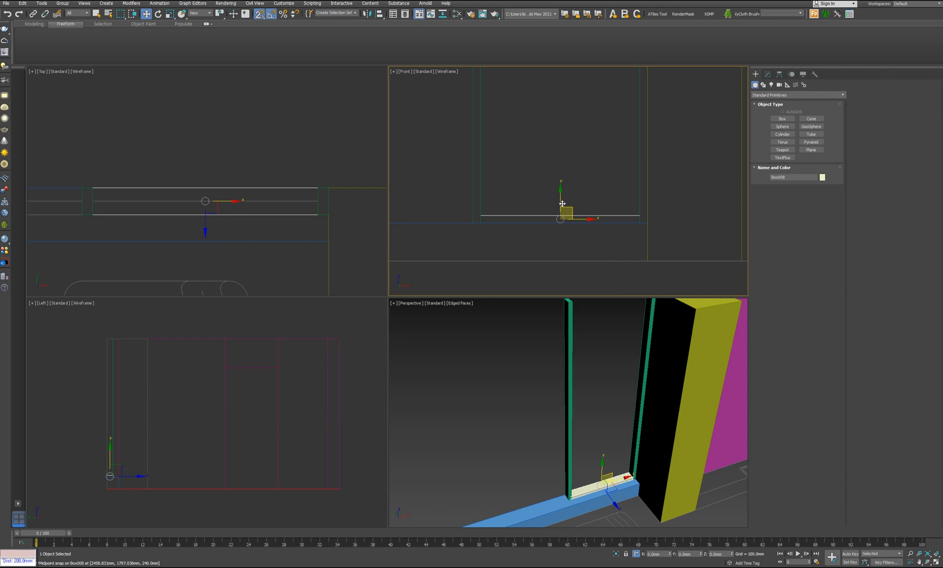
drag(561, 203, 561, 237)
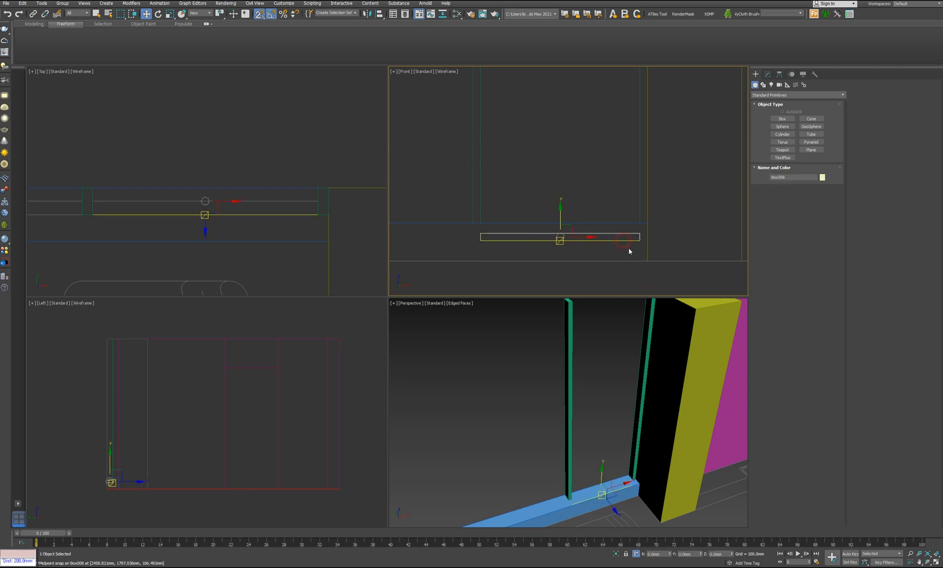
drag(630, 240, 605, 249)
click(622, 213)
click(612, 242)
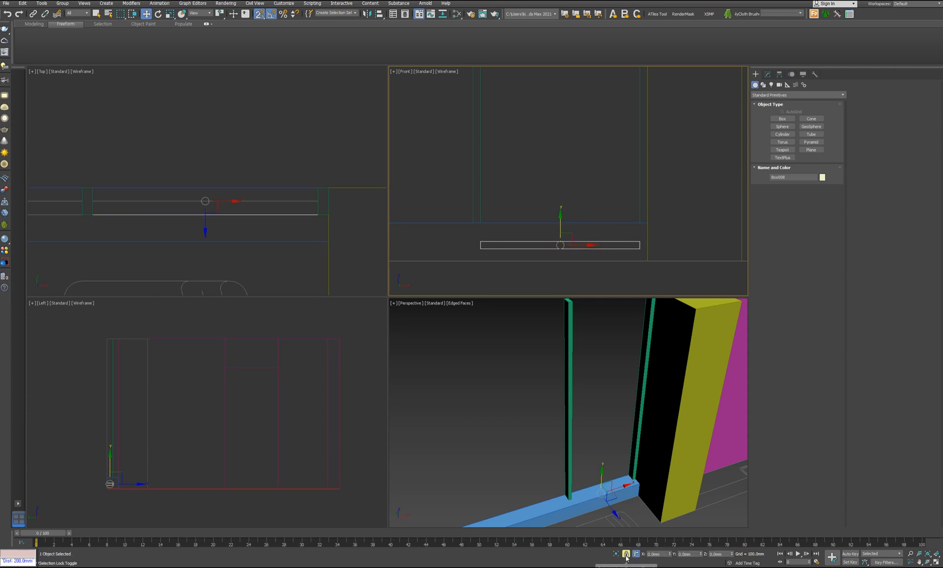
middle_drag(638, 241, 642, 257)
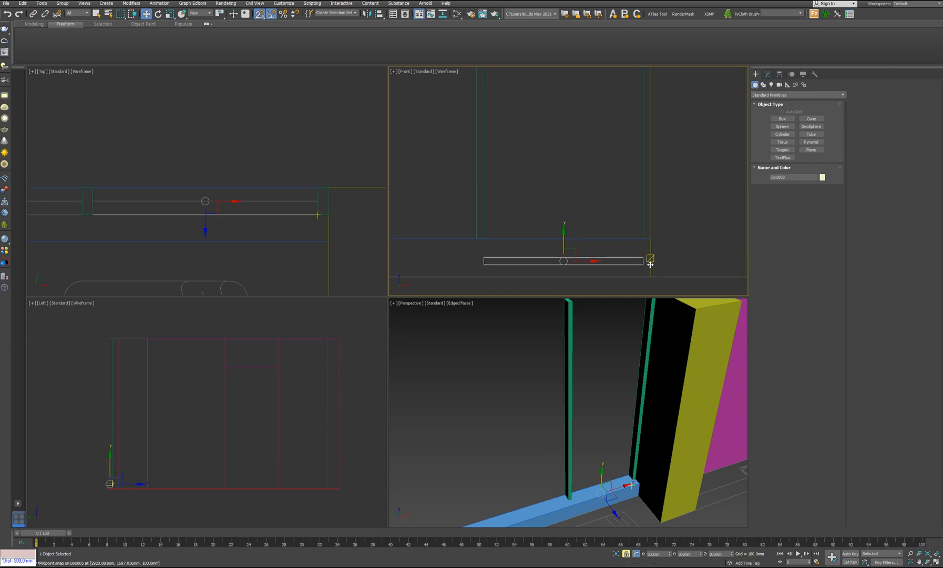
drag(643, 265, 643, 239)
Step: Clone the rail upward as a copy and snap it to the top end of the two posts in the front view
middle_drag(587, 252, 587, 256)
scroll(587, 258, down, 5)
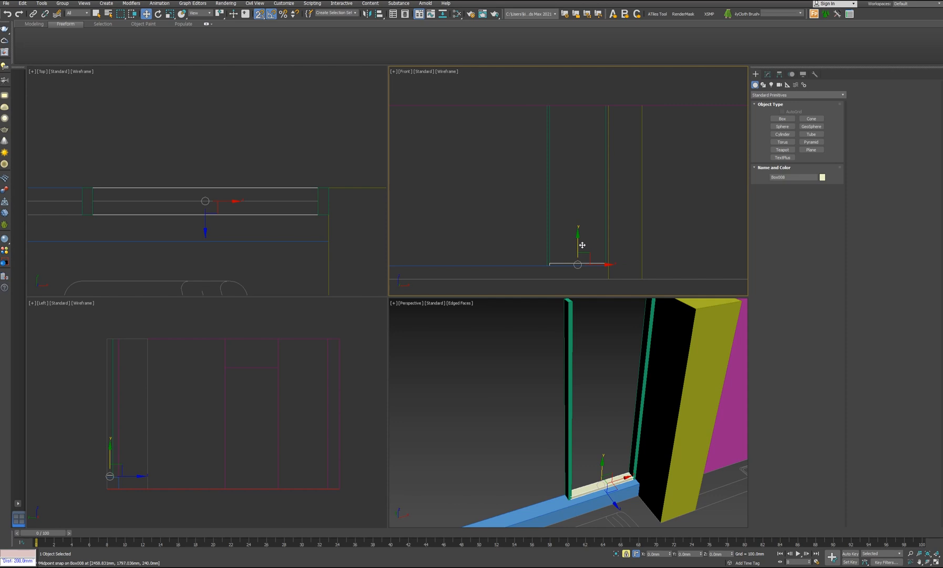
shift+drag(578, 245, 588, 132)
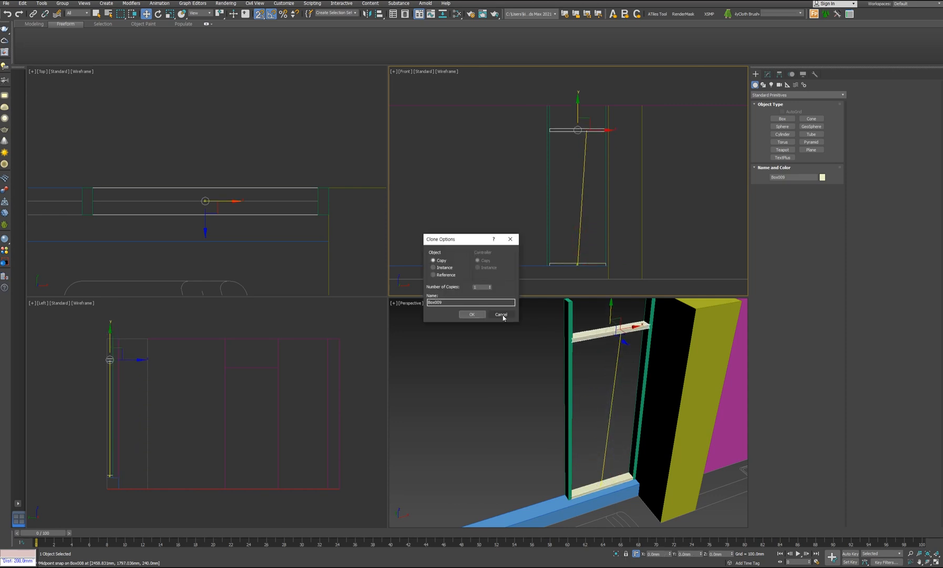
click(472, 315)
scroll(607, 128, up, 4)
drag(605, 129, 602, 69)
scroll(568, 157, down, 4)
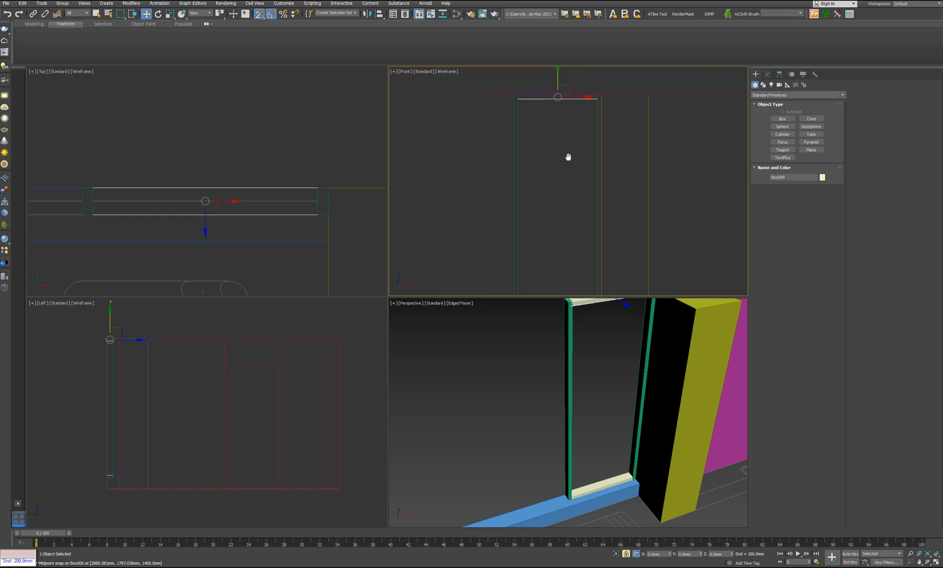
middle_drag(526, 167, 544, 150)
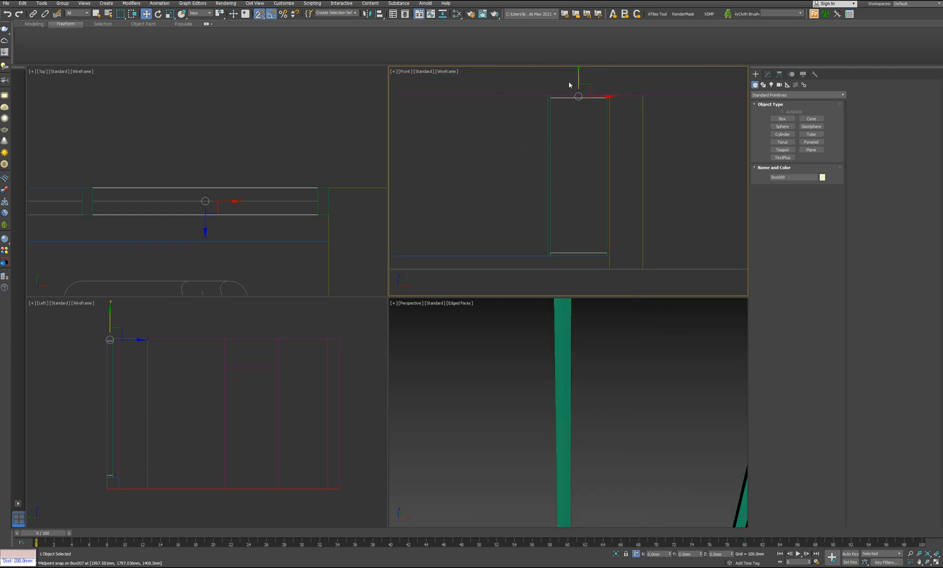
click(621, 173)
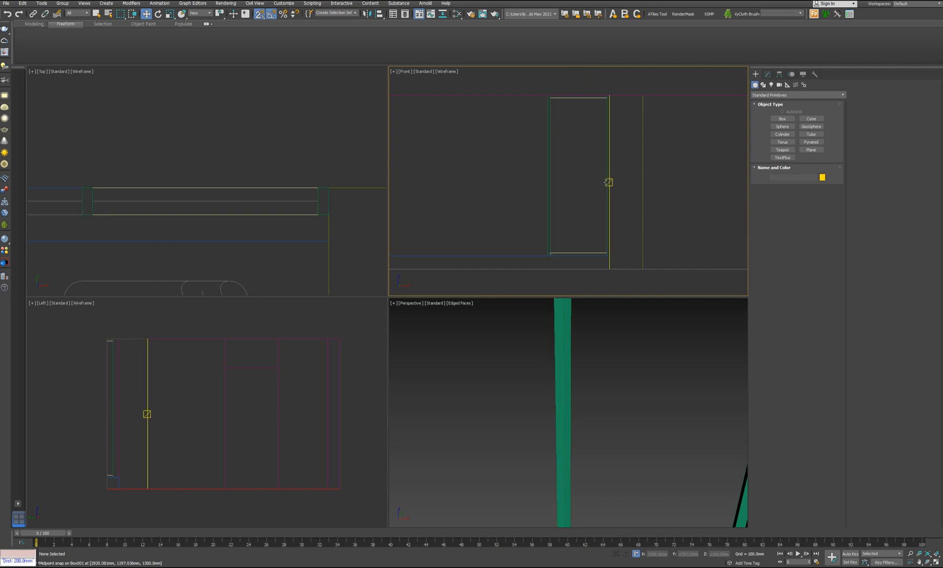
Step: Create a 10 mm thick box panel in the front view, snapped to the opening between the posts and rails
middle_drag(558, 464, 534, 417)
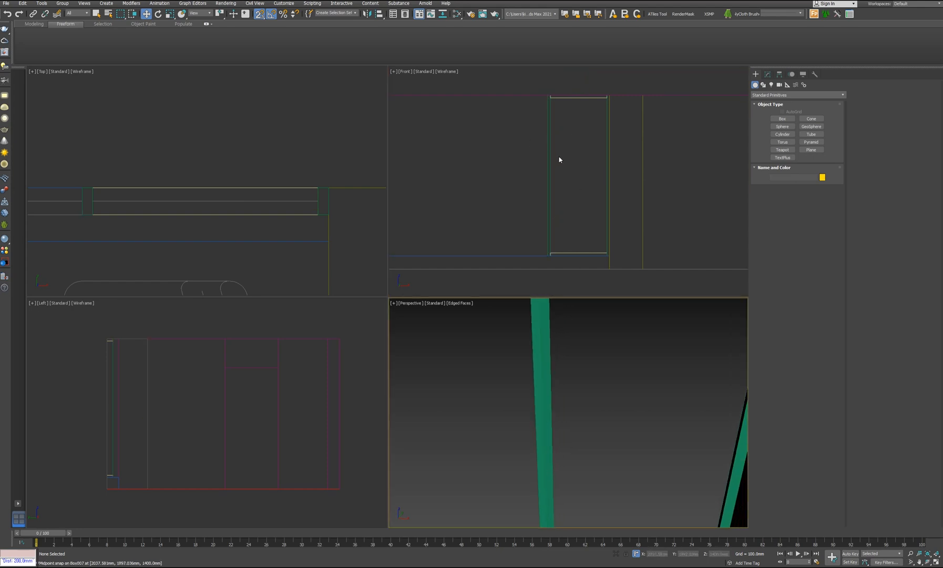
click(783, 119)
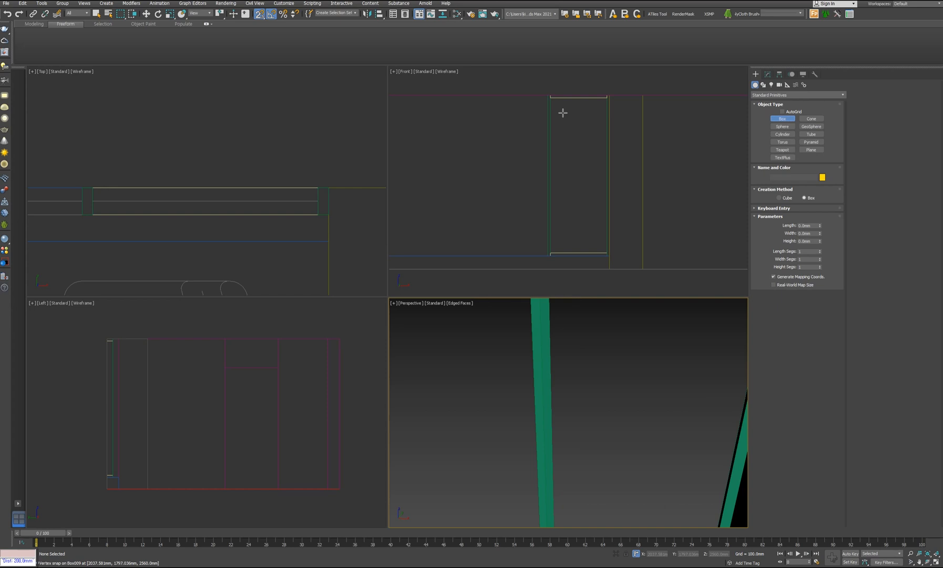
drag(543, 98, 595, 251)
text(10)
key(Return)
Step: Snap the locked panel onto the outer edge of the window frame in plan
scroll(334, 228, down, 3)
middle_drag(334, 227, 276, 147)
right_click(305, 218)
scroll(276, 148, down, 3)
middle_drag(253, 205, 259, 162)
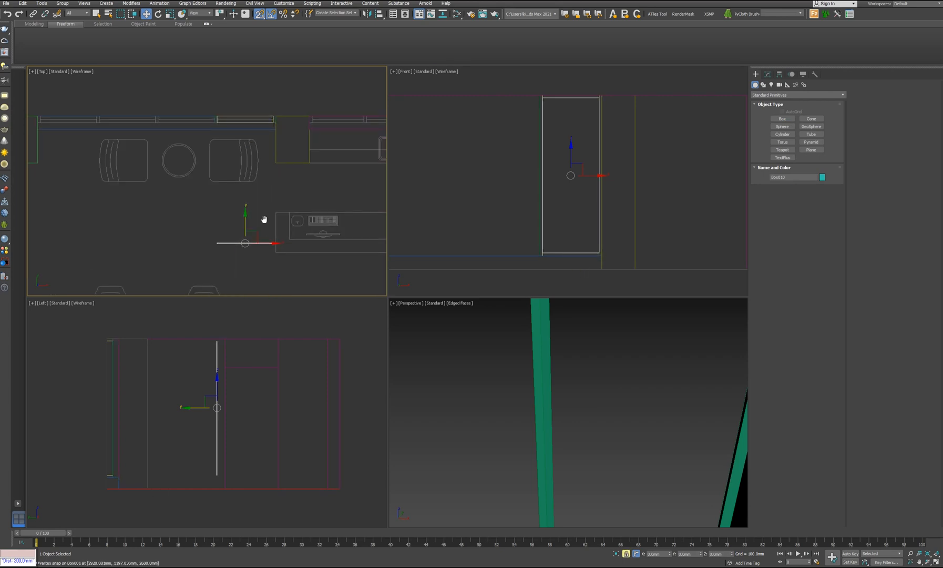
middle_drag(264, 219, 265, 222)
scroll(264, 222, up, 2)
drag(230, 269, 294, 121)
scroll(281, 117, up, 5)
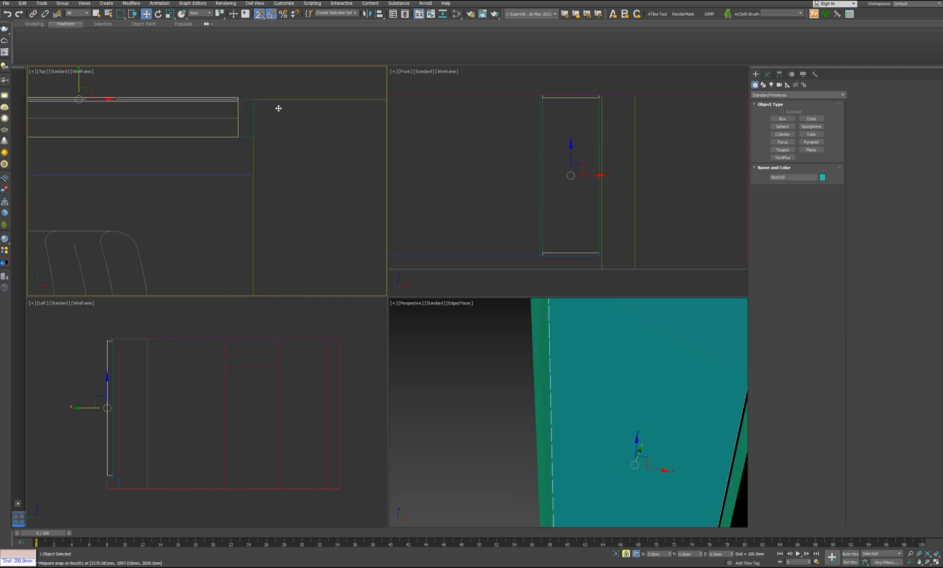
Step: Pull the panel out of the frame in plan and snap it to the midpoint of the rails' depth
middle_drag(279, 108, 353, 196)
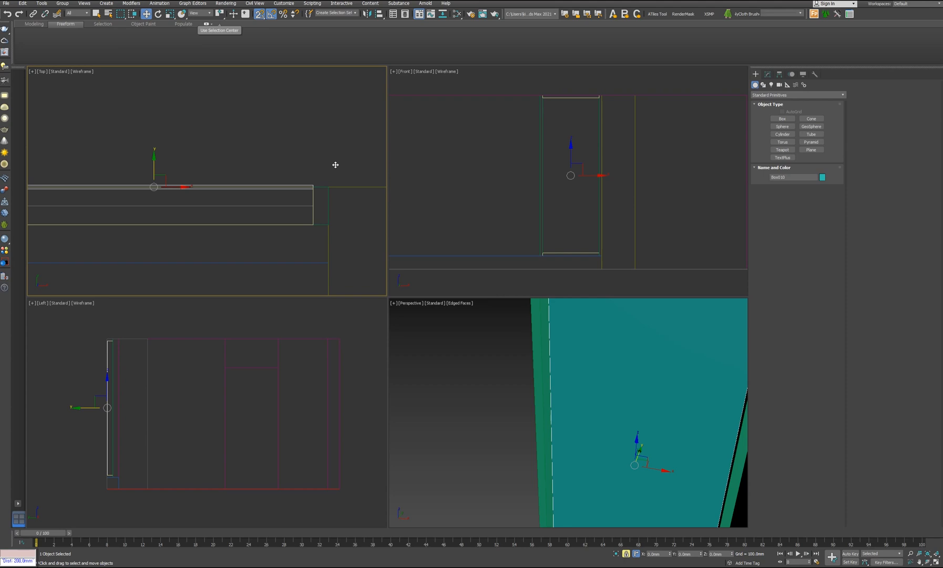
drag(337, 120, 281, 152)
scroll(273, 155, down, 3)
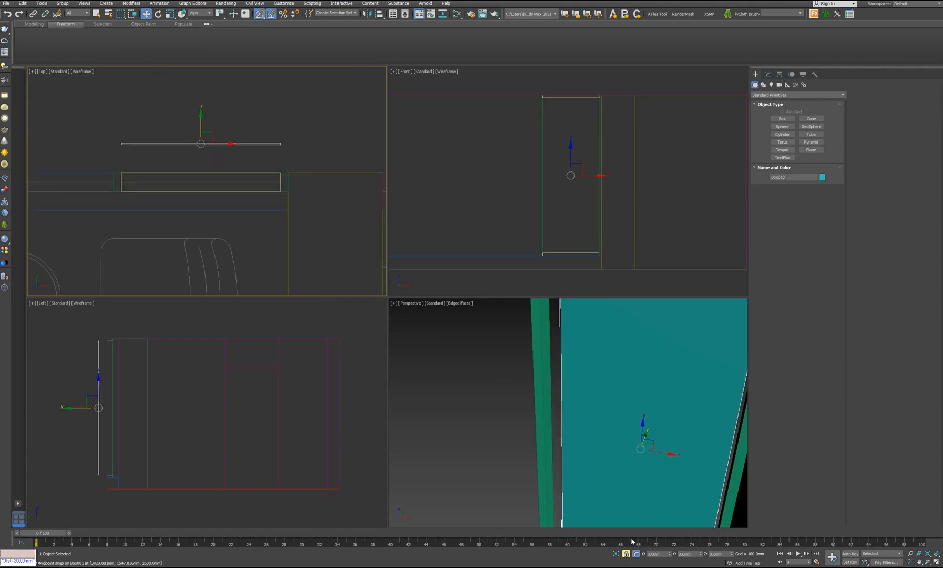
middle_drag(216, 153, 171, 160)
drag(327, 113, 327, 122)
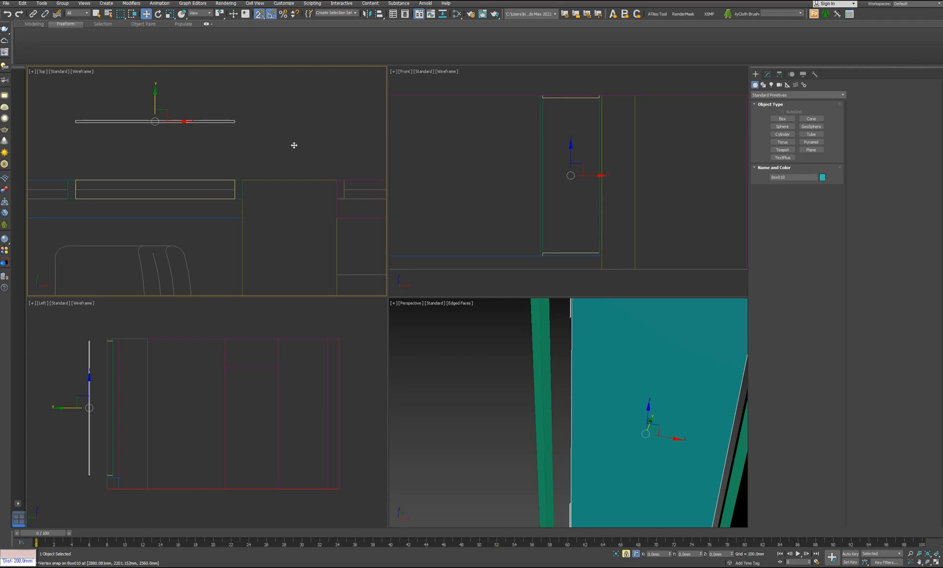
drag(154, 120, 245, 189)
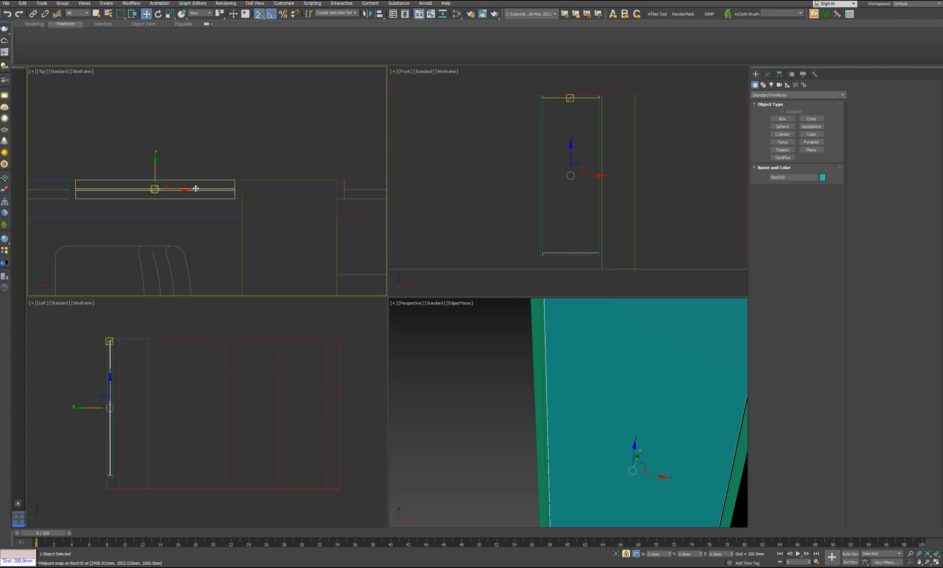
Step: Examine up close how the thin panel sits within the frame's depth and against the post
alt+middle_drag(640, 455, 631, 457)
scroll(540, 380, up, 3)
scroll(535, 367, up, 2)
scroll(75, 188, up, 6)
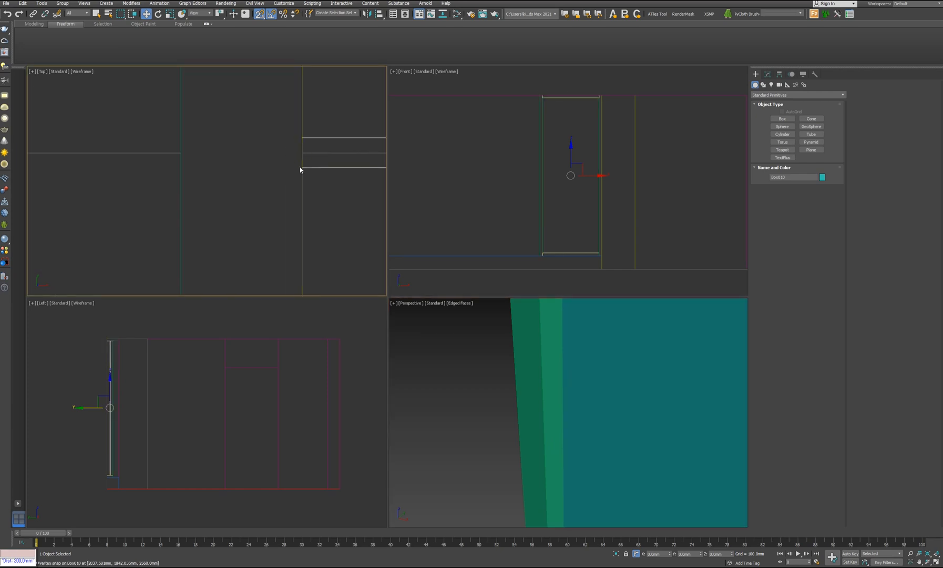
middle_drag(296, 184, 237, 199)
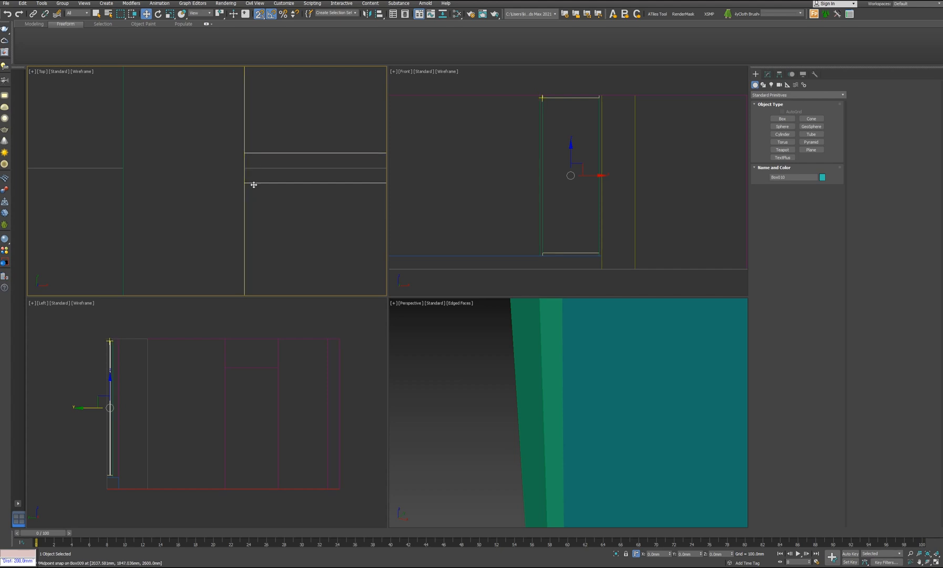
scroll(255, 188, down, 2)
middle_drag(255, 187, 182, 208)
scroll(182, 208, down, 2)
Step: Add an Edit Poly modifier to the panel and snap the four vertices at its column end to the column's face
click(768, 74)
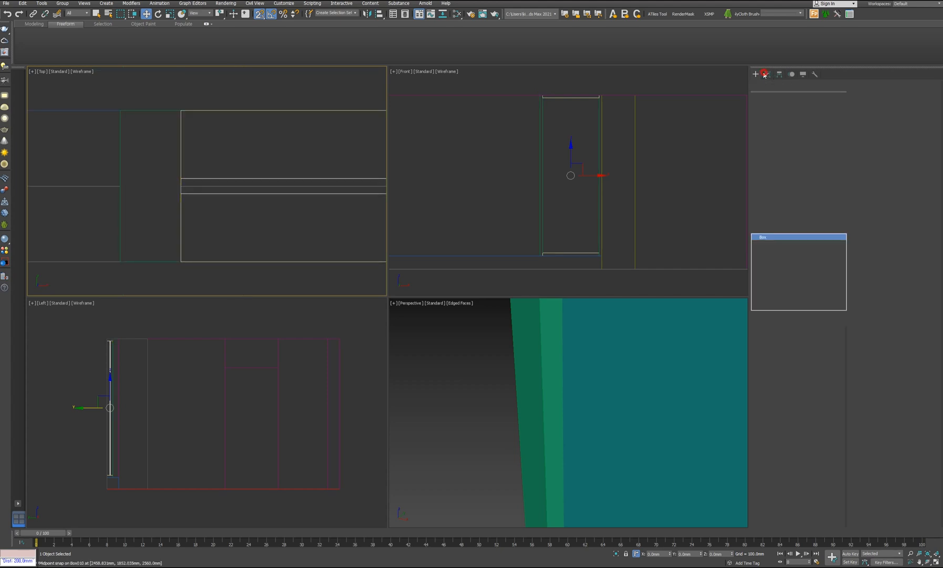
click(821, 134)
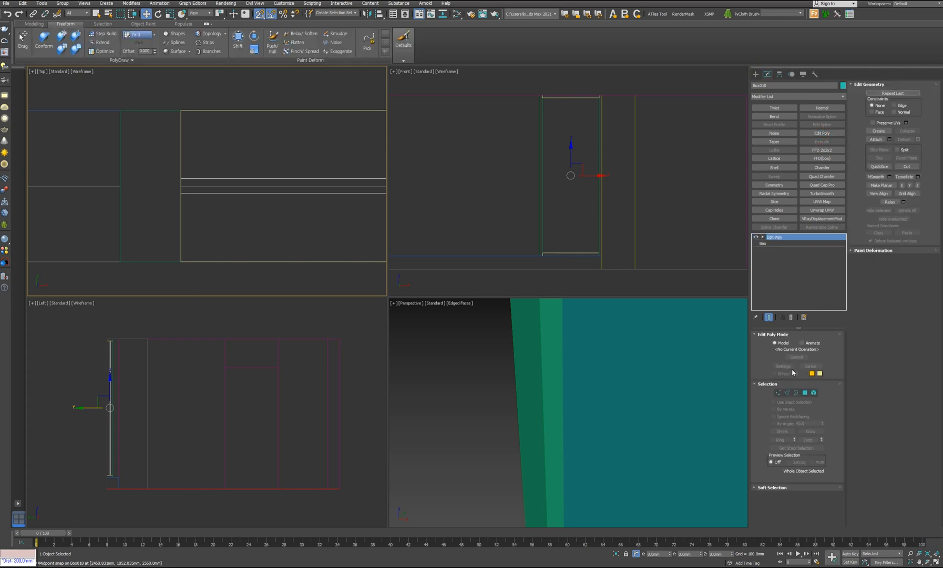
click(779, 393)
scroll(329, 214, down, 4)
middle_drag(329, 215, 125, 171)
scroll(151, 171, down, 4)
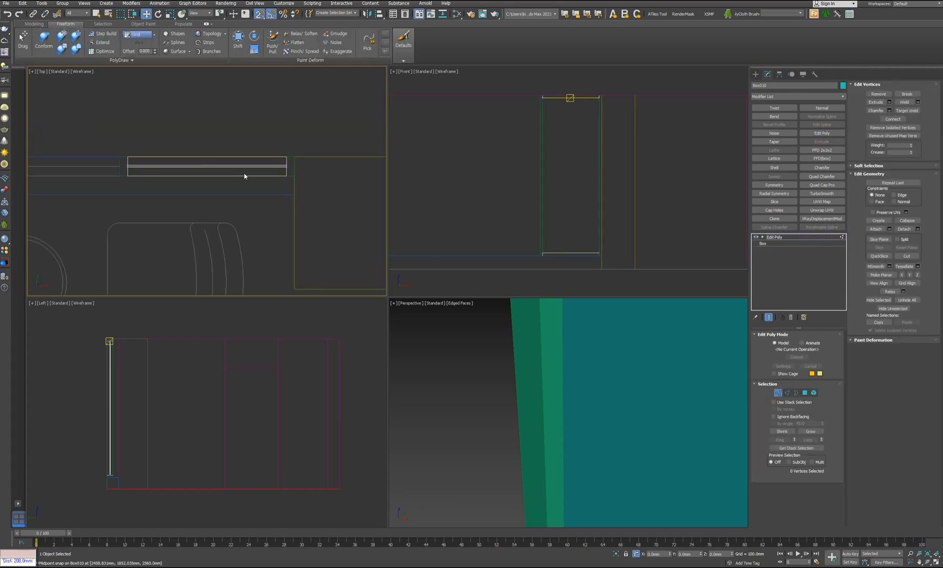
middle_drag(303, 177, 274, 182)
scroll(276, 181, up, 4)
drag(240, 172, 277, 228)
scroll(221, 159, up, 4)
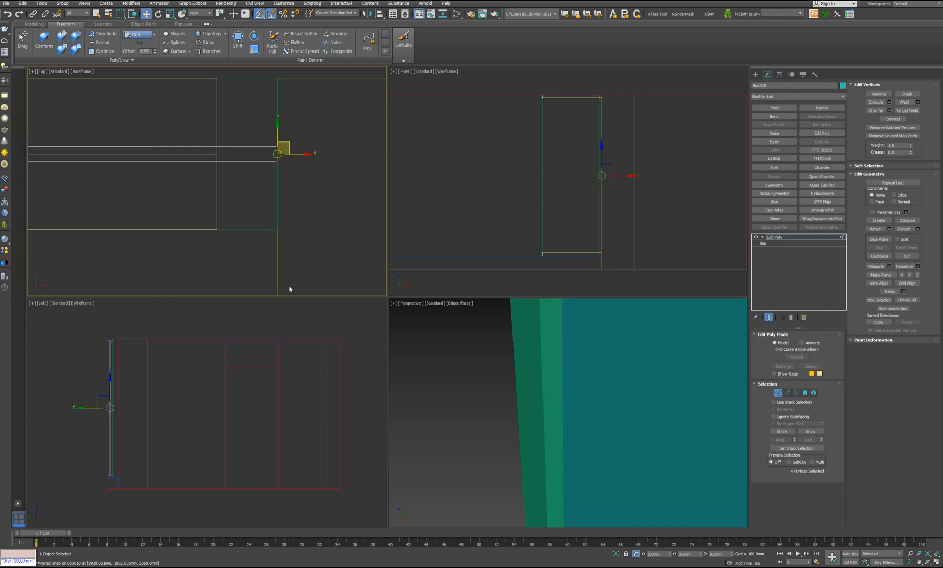
scroll(282, 171, down, 6)
scroll(283, 173, up, 3)
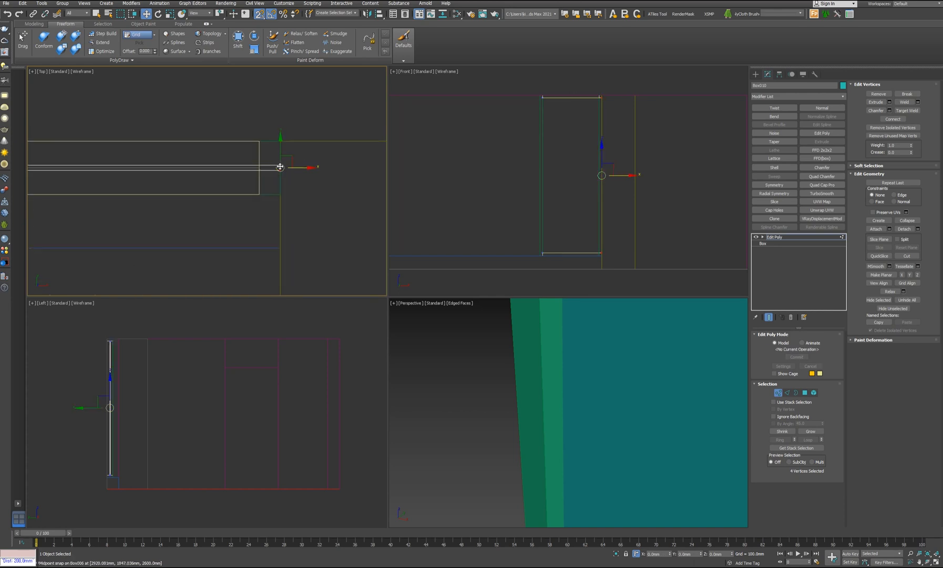
click(778, 392)
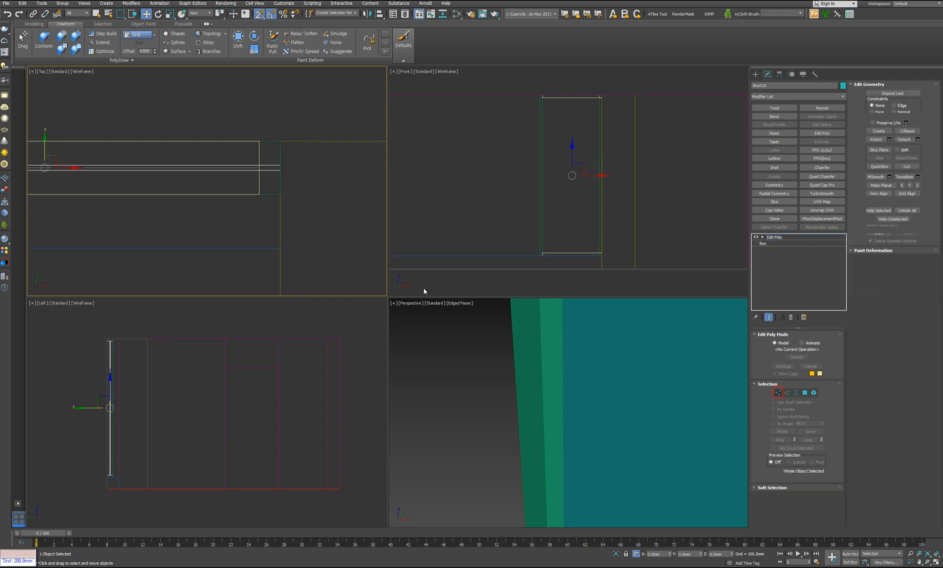
Step: Delete the box panel from the window frame
middle_drag(275, 230, 289, 223)
key(Delete)
middle_drag(564, 196, 550, 198)
Step: Create a plane 2320 mm tall snapped to the opening between posts and rails in the front view, with length and width segments of 1
click(756, 75)
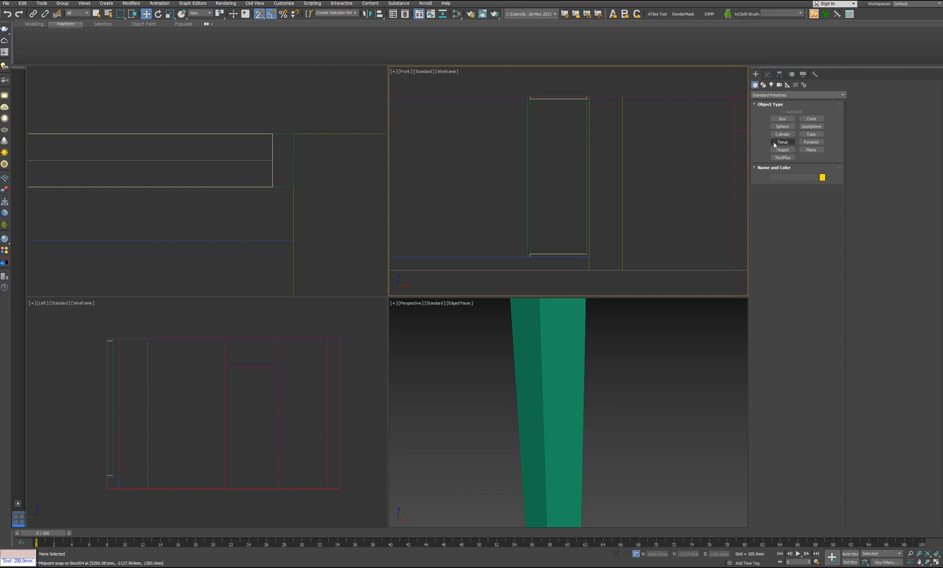
click(812, 151)
drag(531, 100, 588, 252)
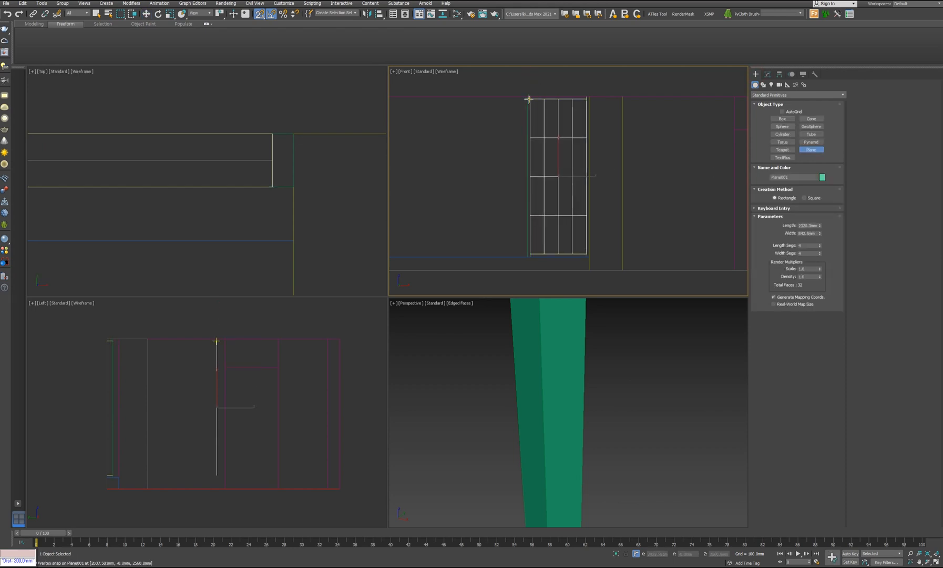
key(ctrl+z)
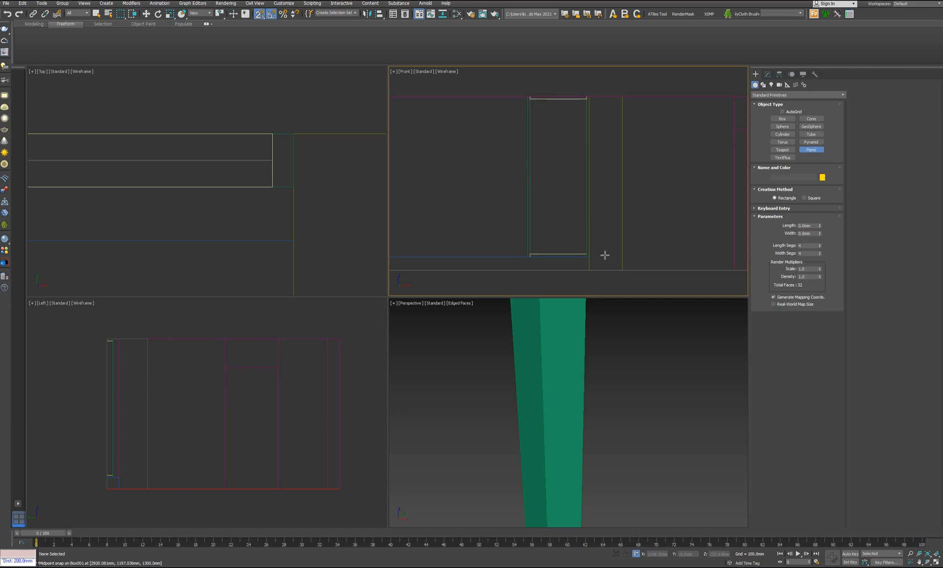
key(alt+w)
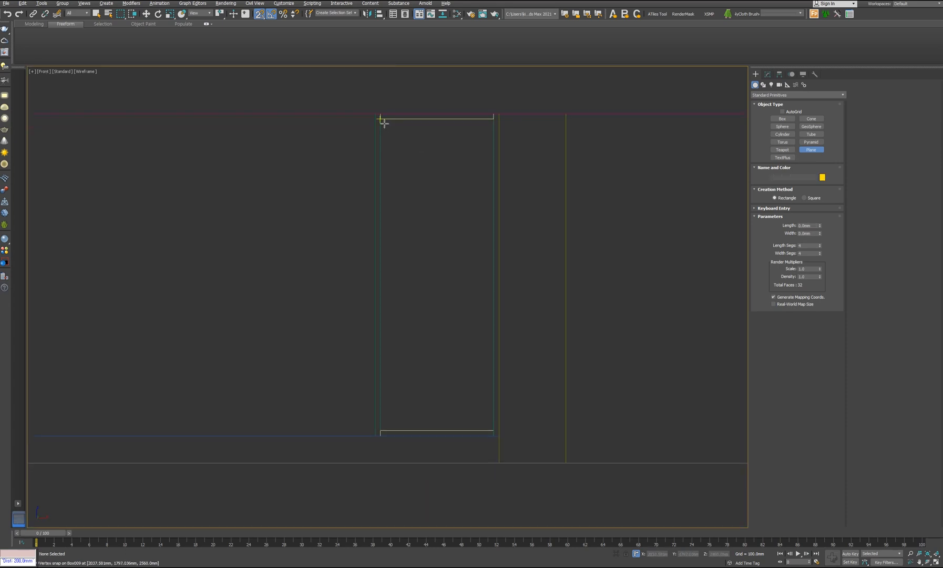
drag(381, 119, 493, 427)
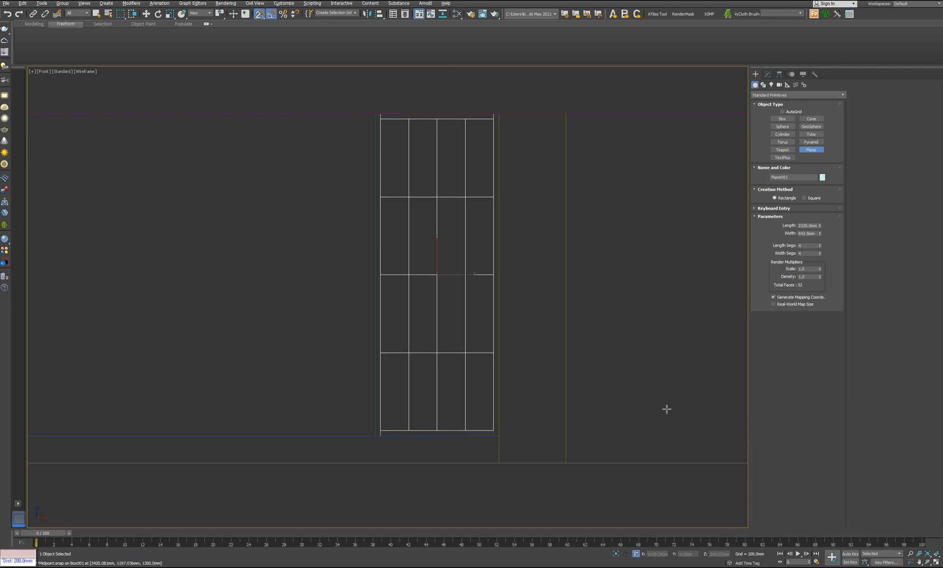
drag(820, 247, 820, 265)
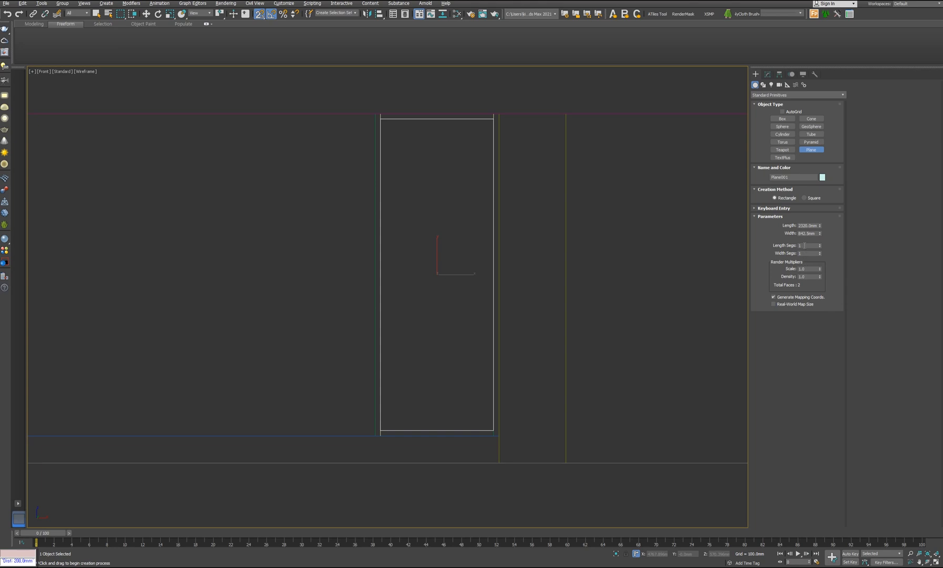
Step: Add an Edit Poly modifier to the plane, switch to polygon level and show the plane in the perspective view
click(768, 74)
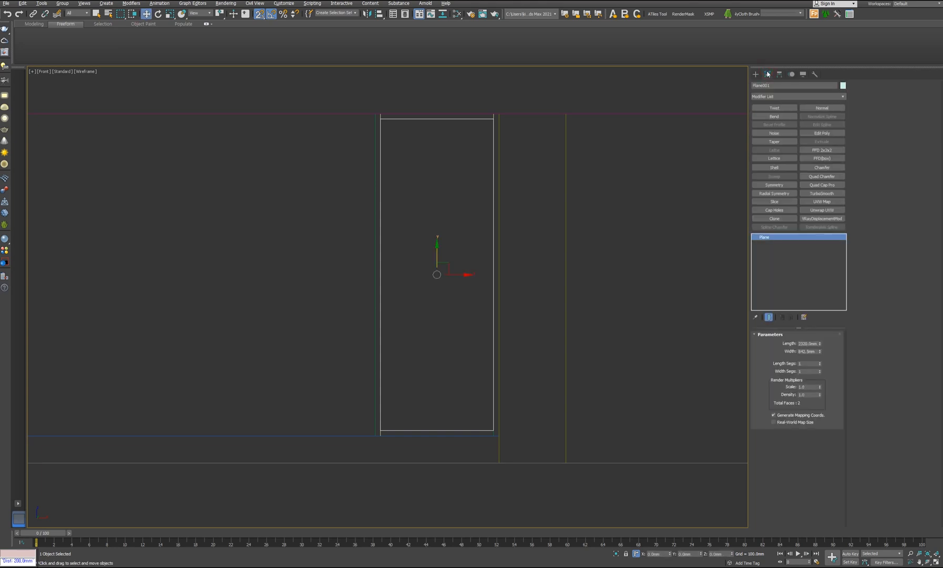
click(822, 134)
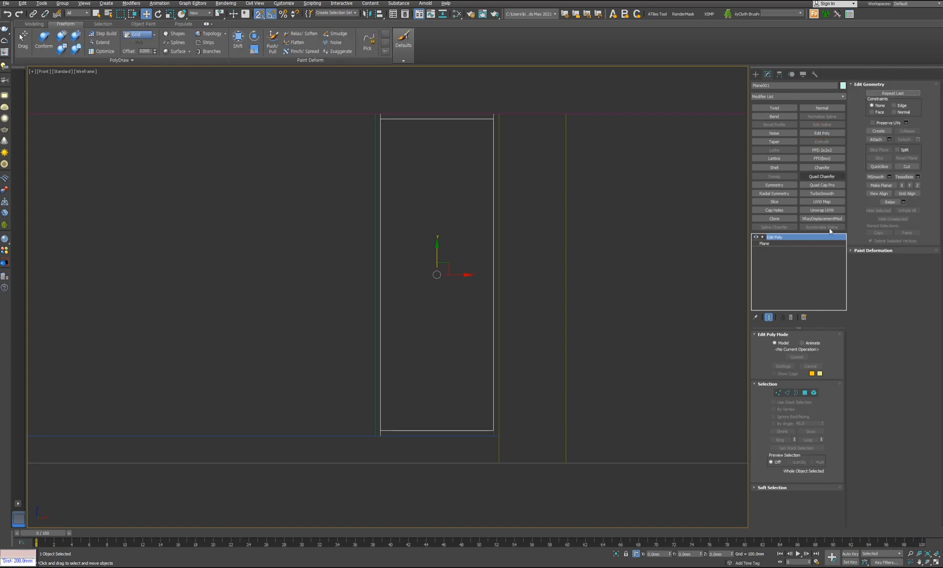
click(805, 392)
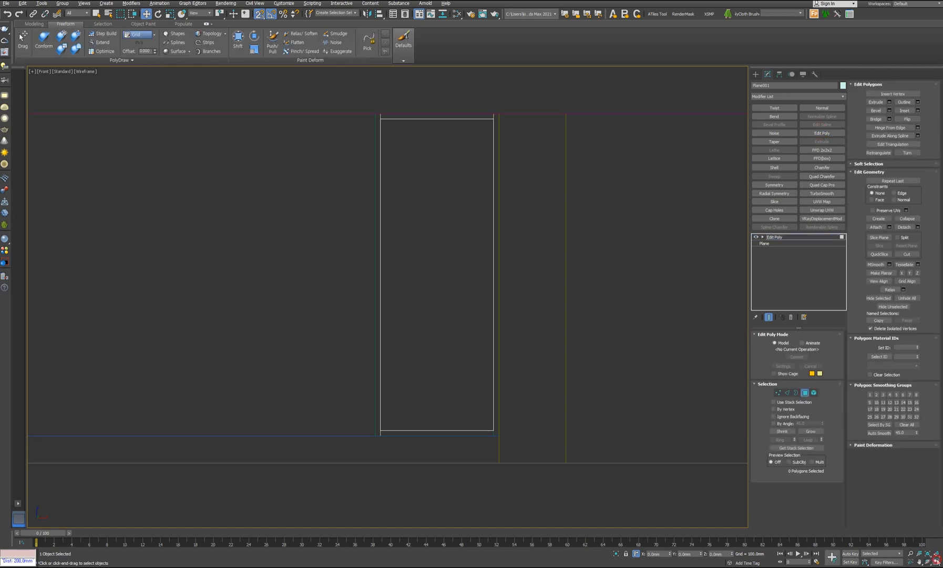
click(937, 562)
middle_click(700, 398)
scroll(652, 411, down, 6)
alt+middle_drag(573, 402, 606, 412)
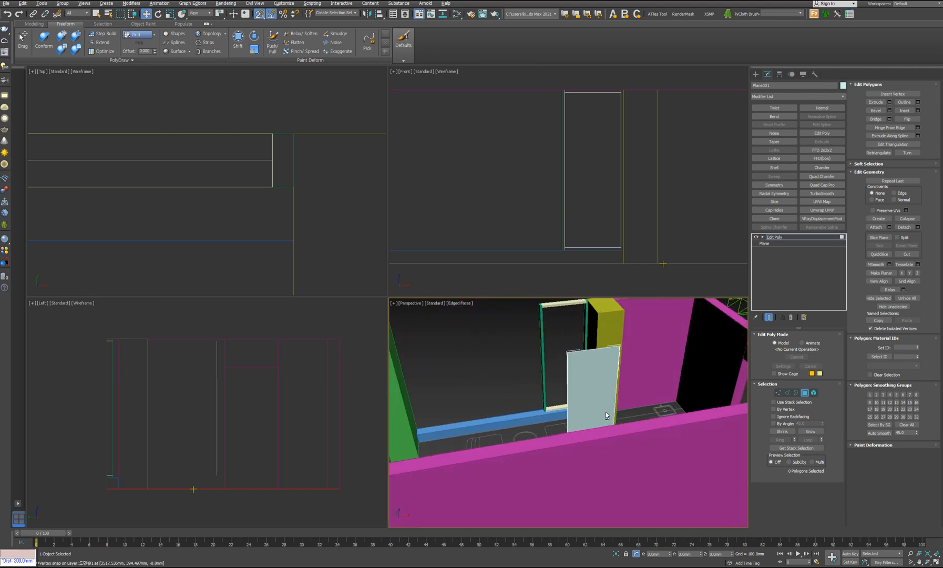
Step: Inset the plane's single polygon by 5 mm to leave a narrow border around its edge
click(605, 410)
scroll(572, 393, up, 5)
alt+middle_drag(572, 393, 568, 368)
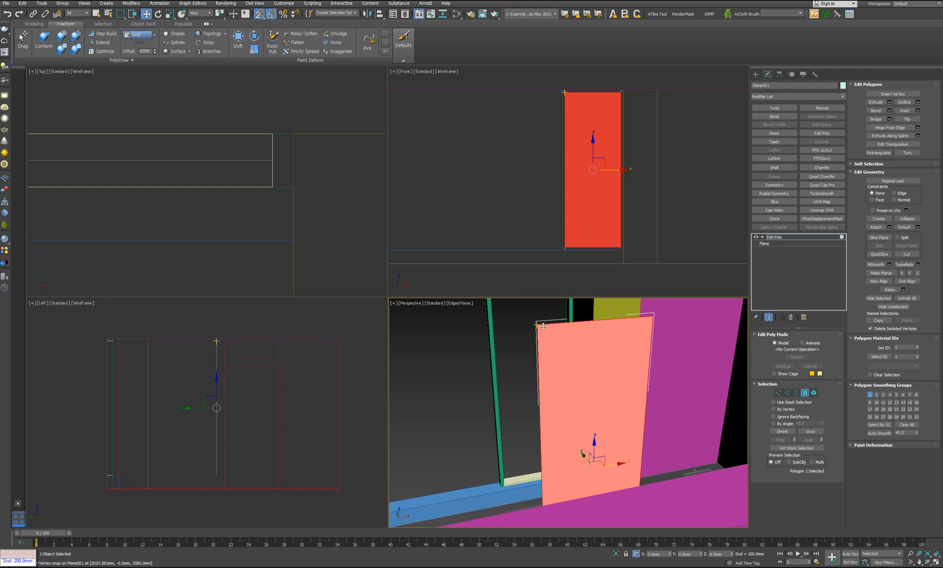
scroll(545, 329, up, 4)
click(519, 314)
click(529, 354)
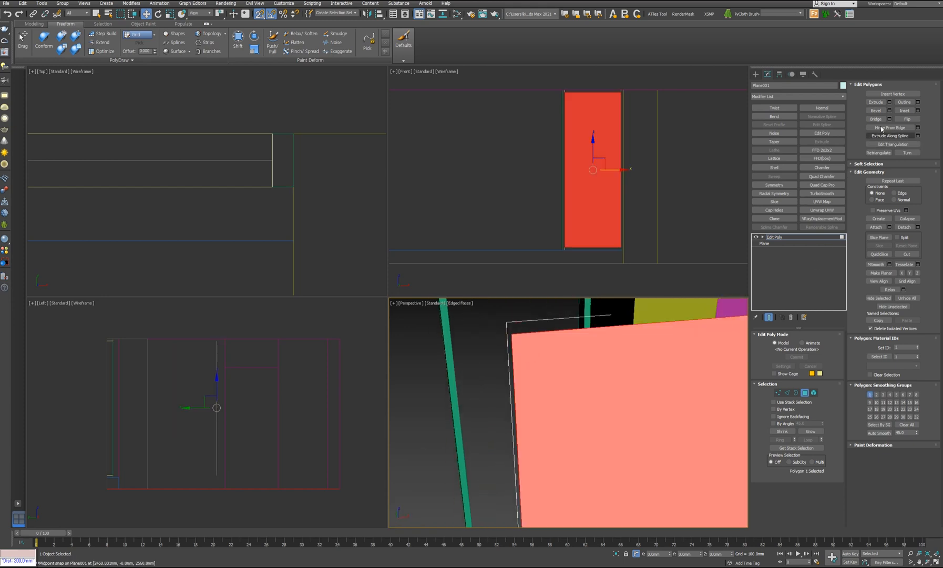
click(917, 111)
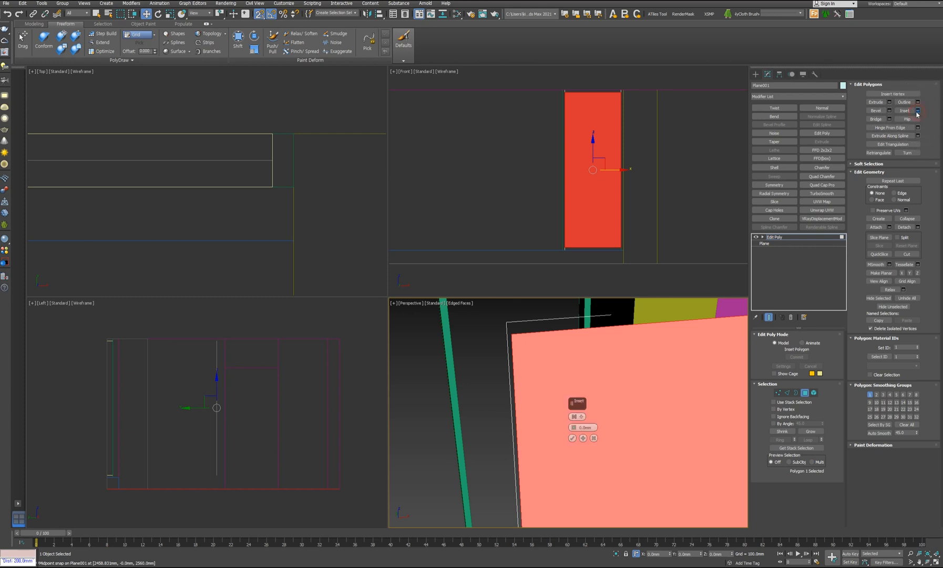
mouse_move(574, 430)
mouse_down()
mouse_move(575, 407)
mouse_move(576, 427)
mouse_move(583, 420)
mouse_up()
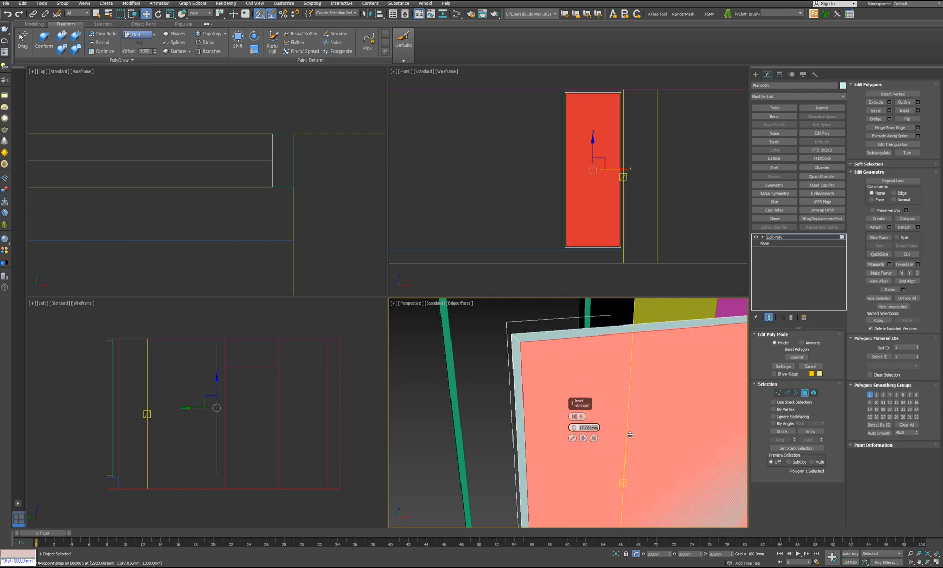
key(Return)
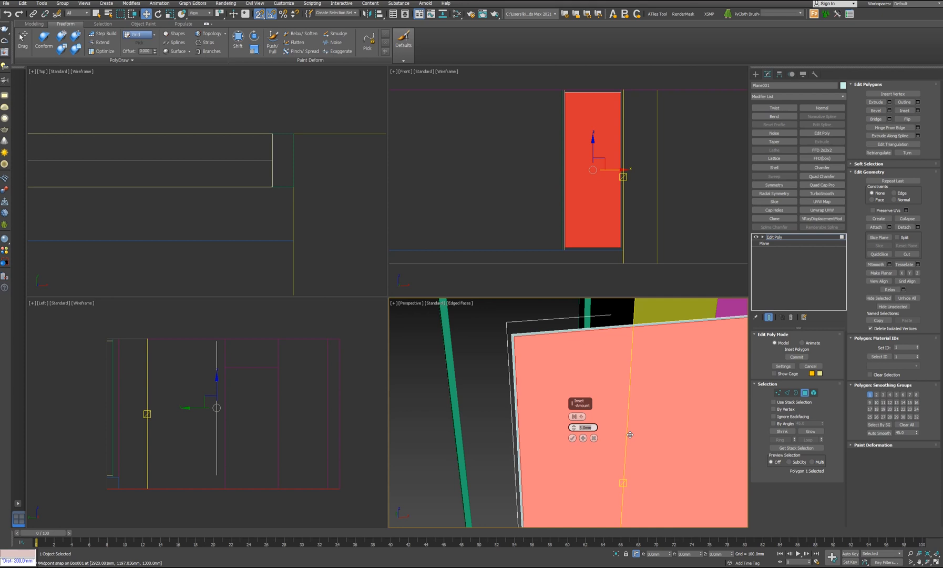
click(574, 439)
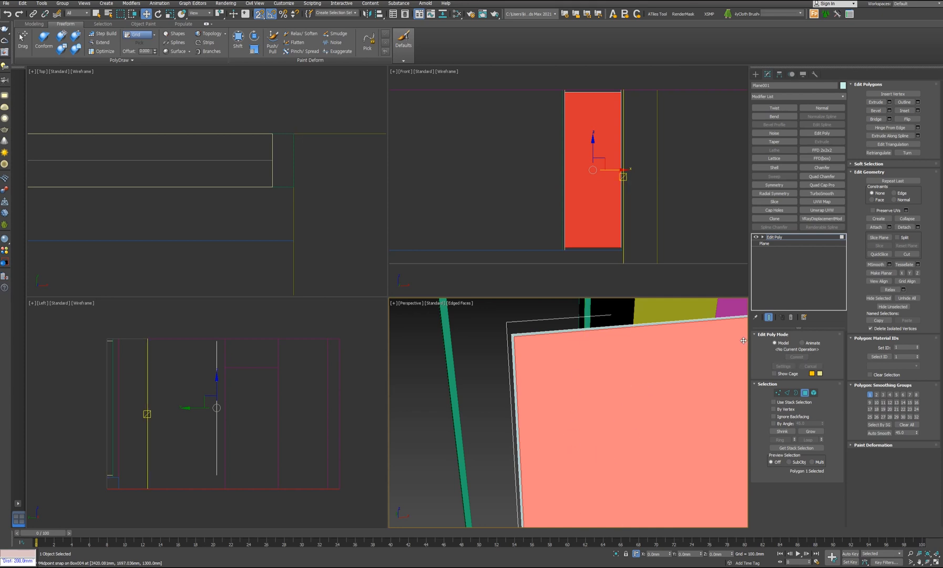
Step: Detach the inset polygon from the plane as a separate object and leave polygon level
click(905, 227)
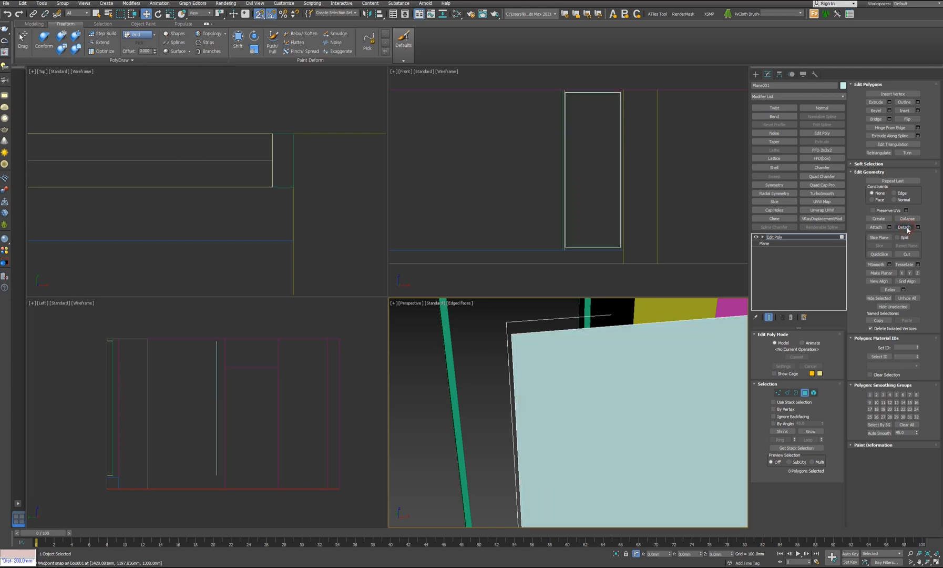
click(806, 394)
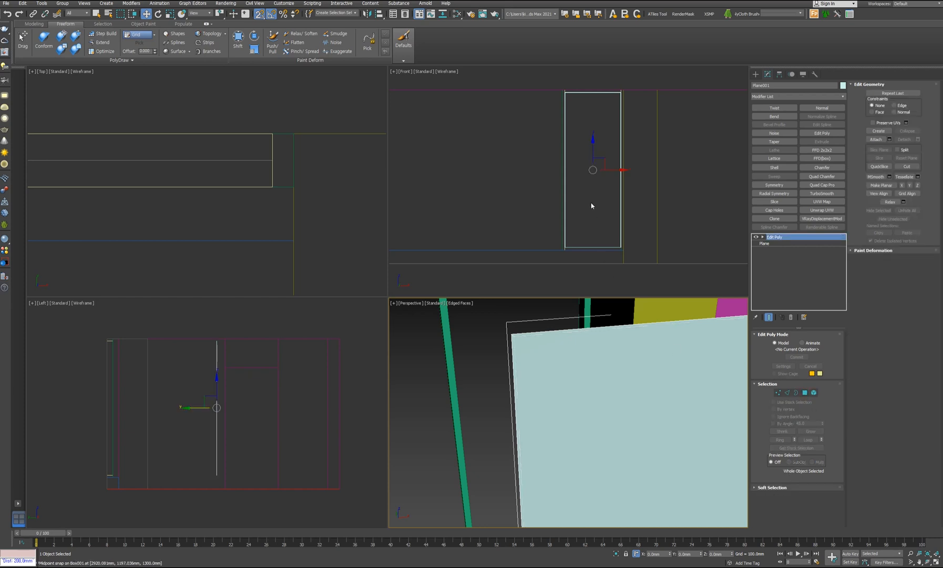
middle_drag(592, 205, 587, 212)
middle_drag(512, 341, 523, 367)
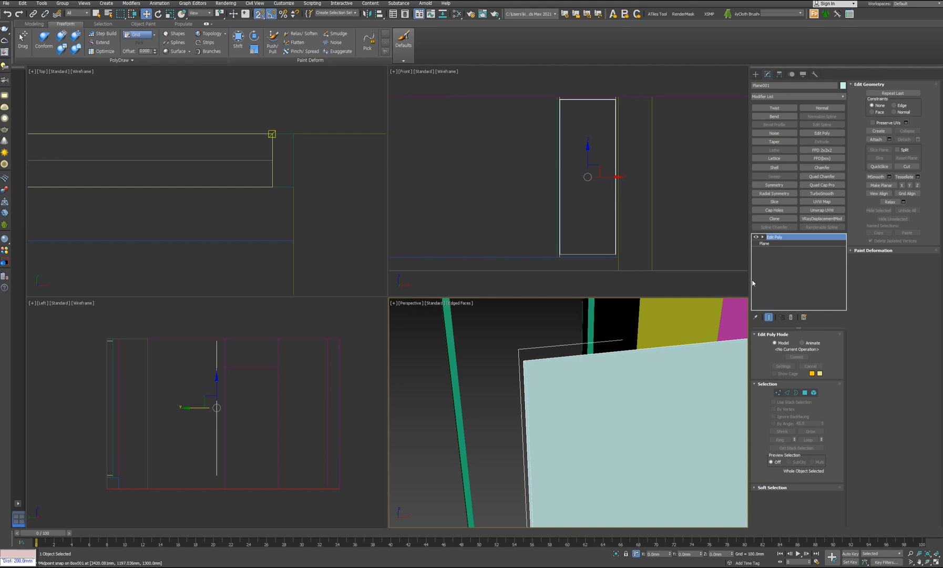
Step: Add a Shell modifier to the remaining border with an outer amount of 10 mm
click(775, 168)
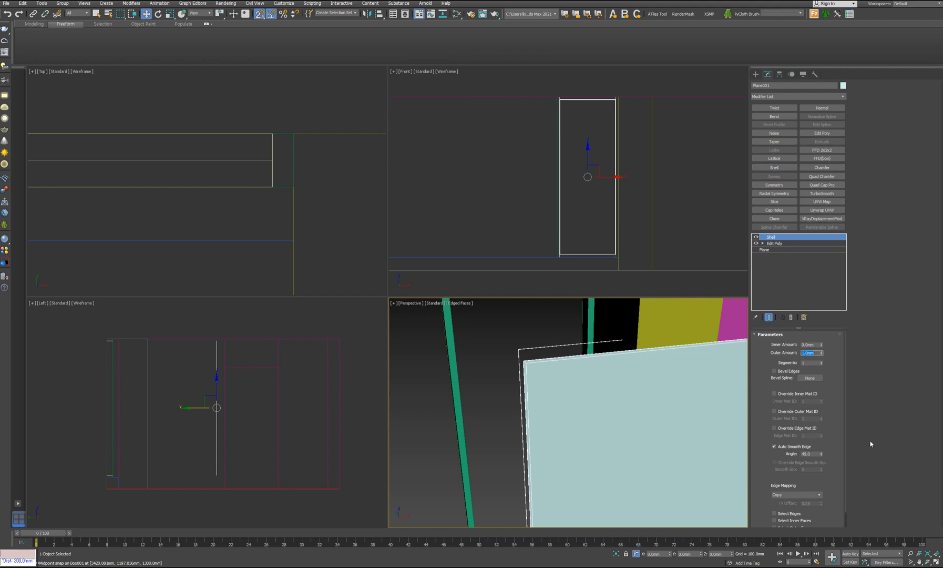
key(Return)
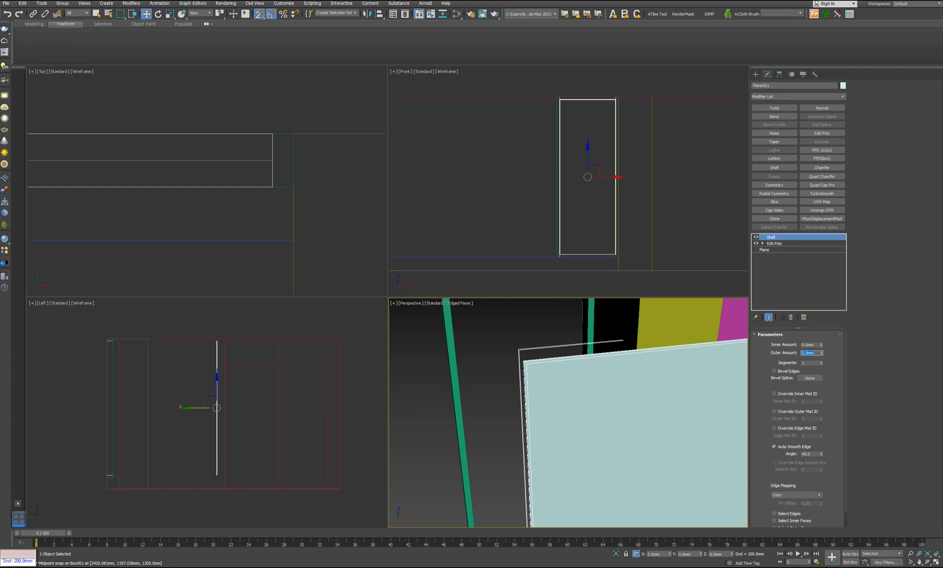
text(10)
key(Return)
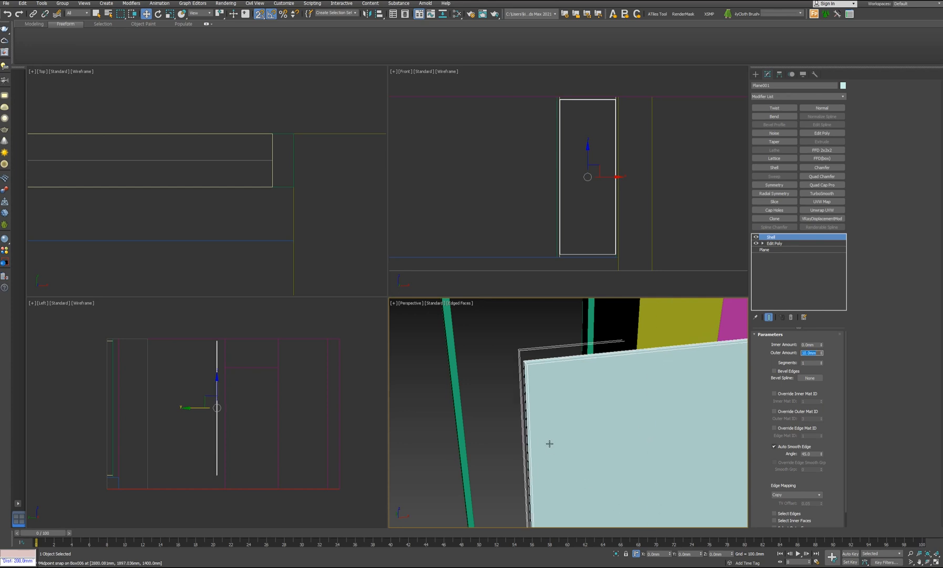
scroll(518, 390, up, 5)
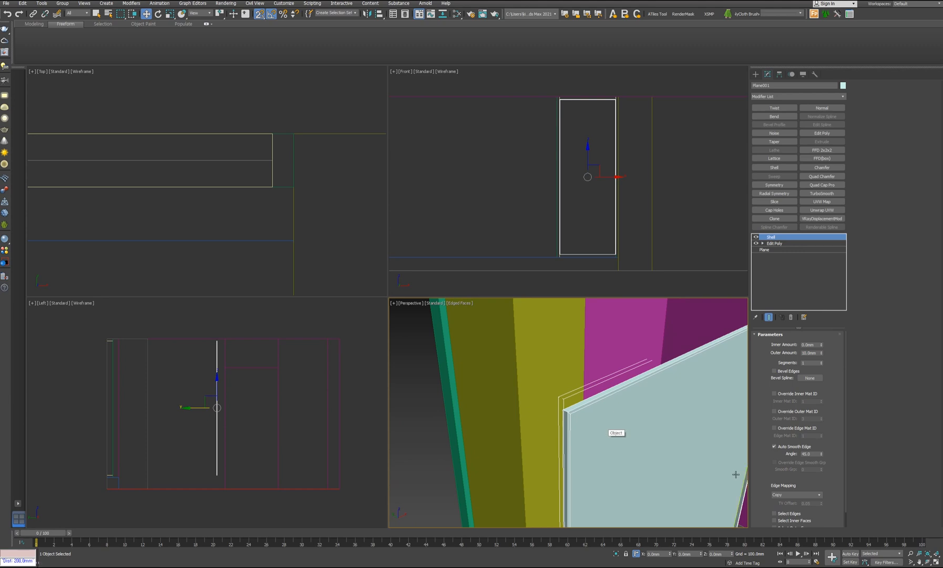
scroll(761, 392, down, 2)
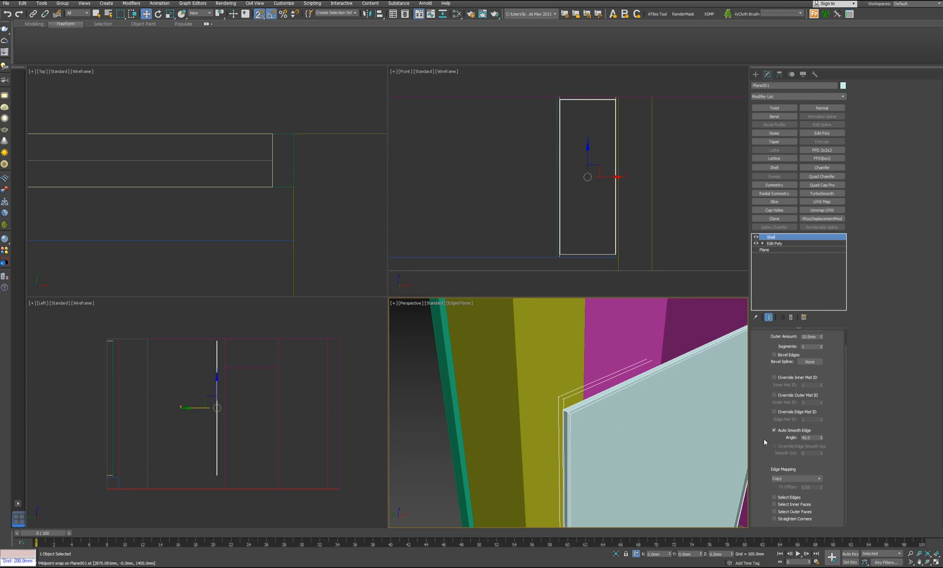
Step: Give the detached inner panel a Shell modifier with a 10 mm outer amount and put an Edit Poly modifier on top
key(ctrl+e)
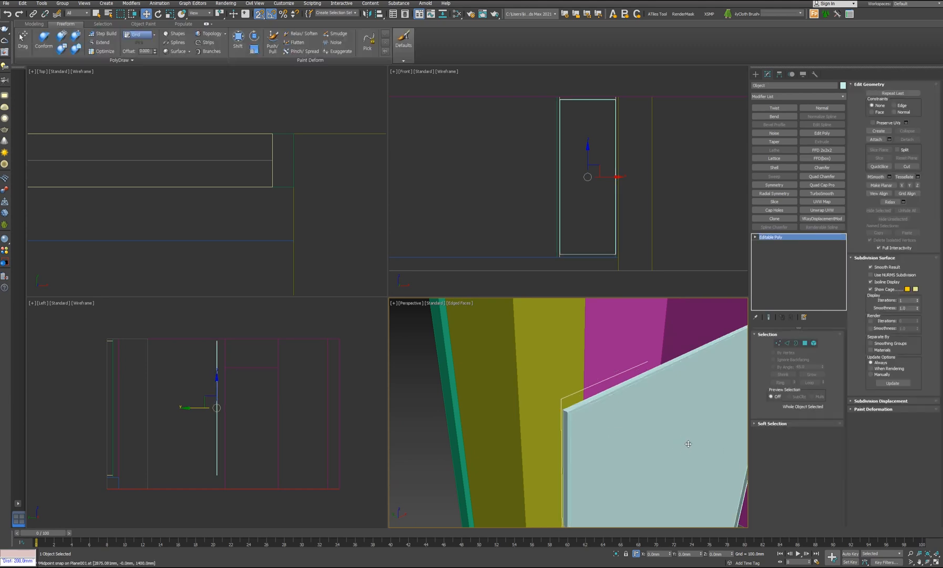
click(775, 168)
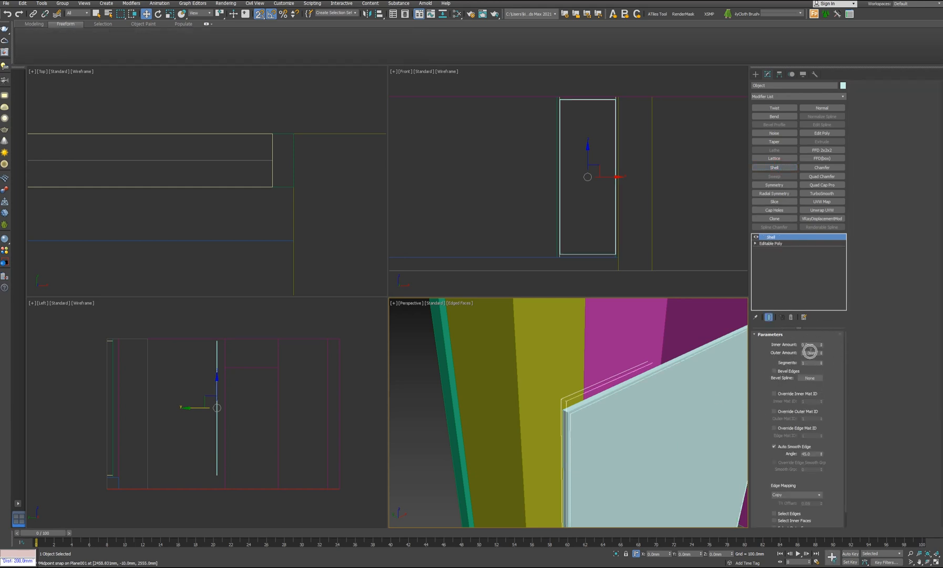
alt+middle_drag(644, 446, 589, 433)
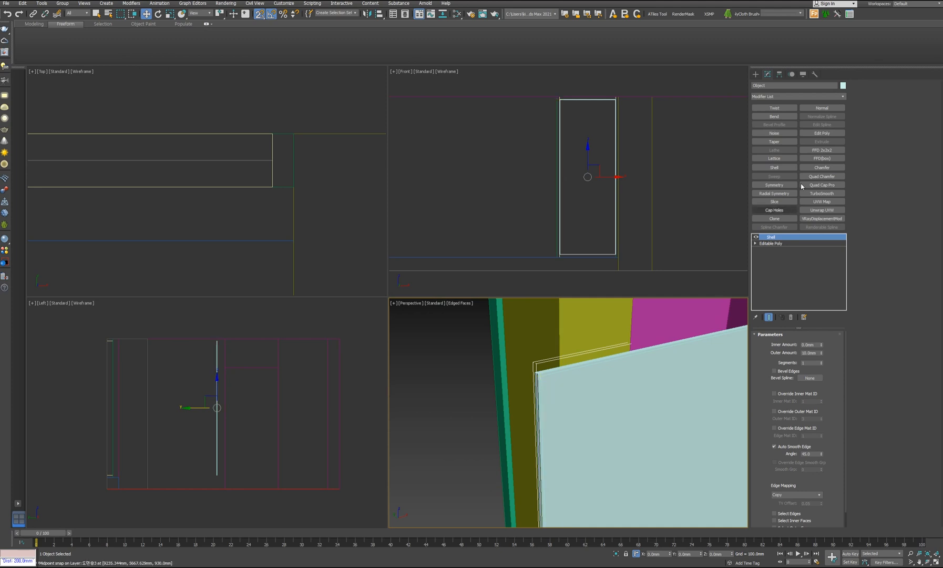
click(819, 136)
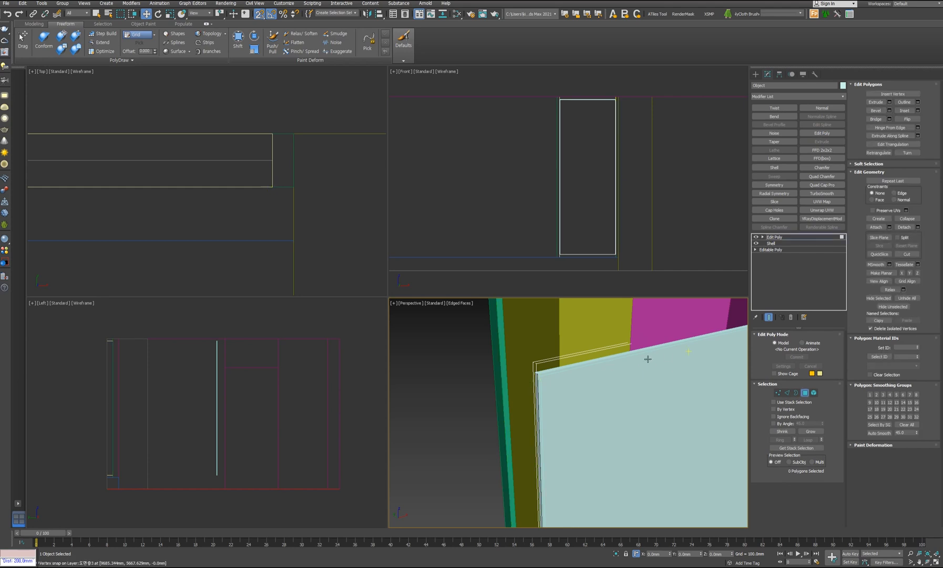
click(804, 393)
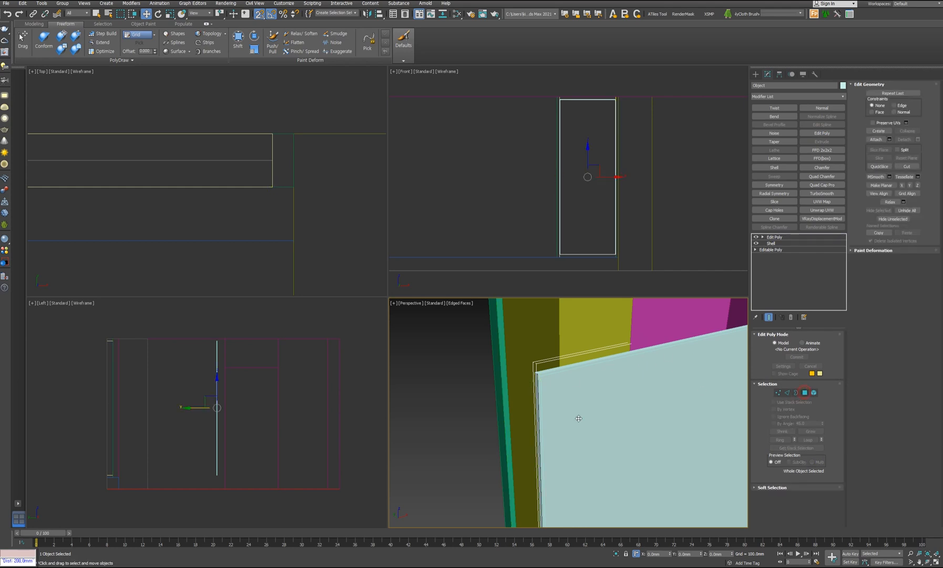
Step: Move the thin border frame along the Y axis to separate it from the inner panel
click(540, 380)
scroll(547, 402, down, 5)
middle_drag(542, 395, 587, 388)
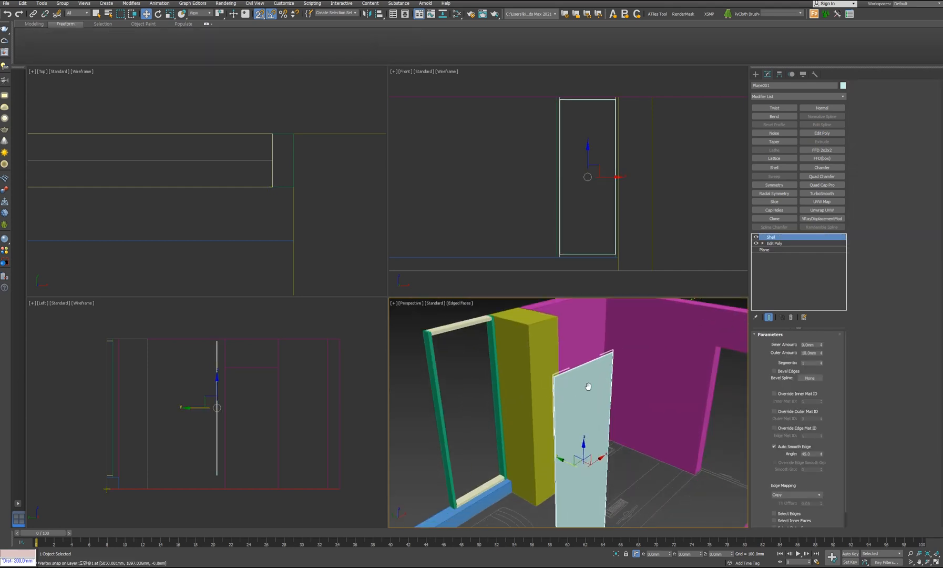
scroll(574, 420, up, 3)
middle_drag(575, 430, 583, 441)
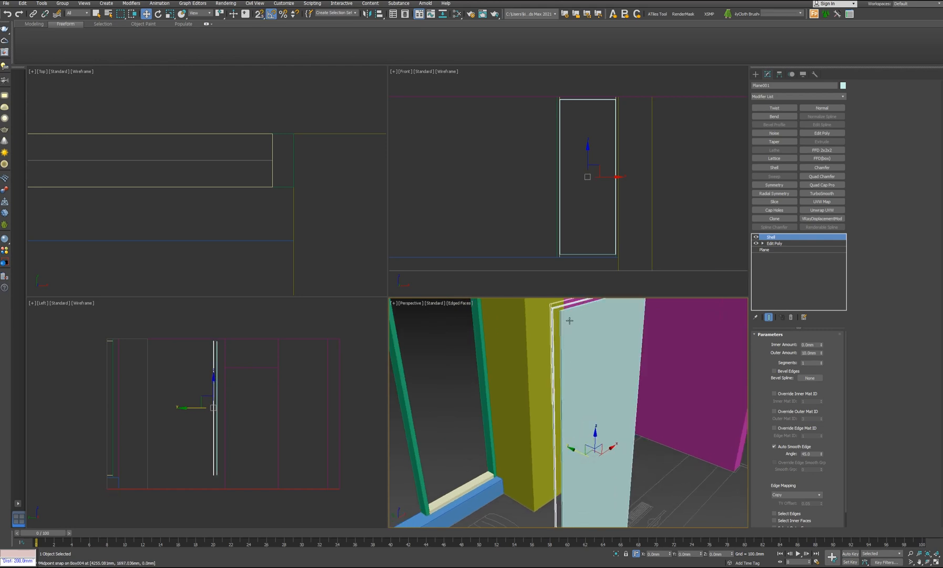
scroll(572, 419, up, 8)
scroll(560, 361, down, 5)
Step: Enter polygon level on the inner panel and select the ring of four narrow polygons around its rim
click(567, 371)
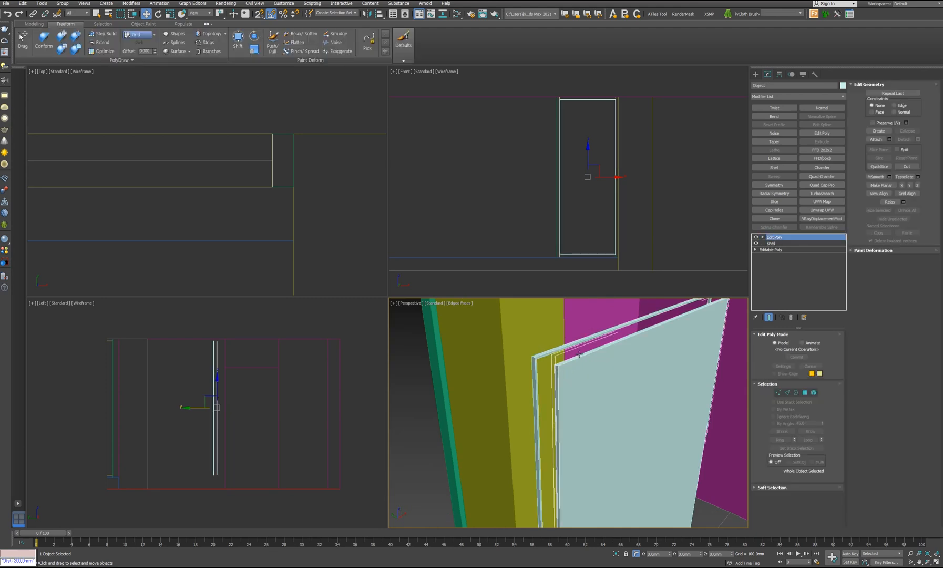
click(805, 392)
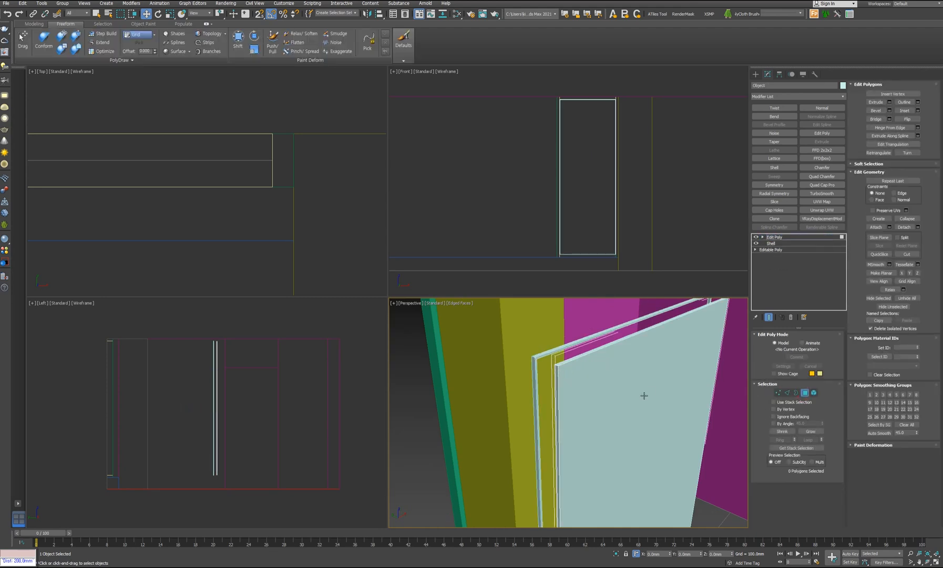
key(ctrl)
scroll(559, 370, up, 1)
click(558, 364)
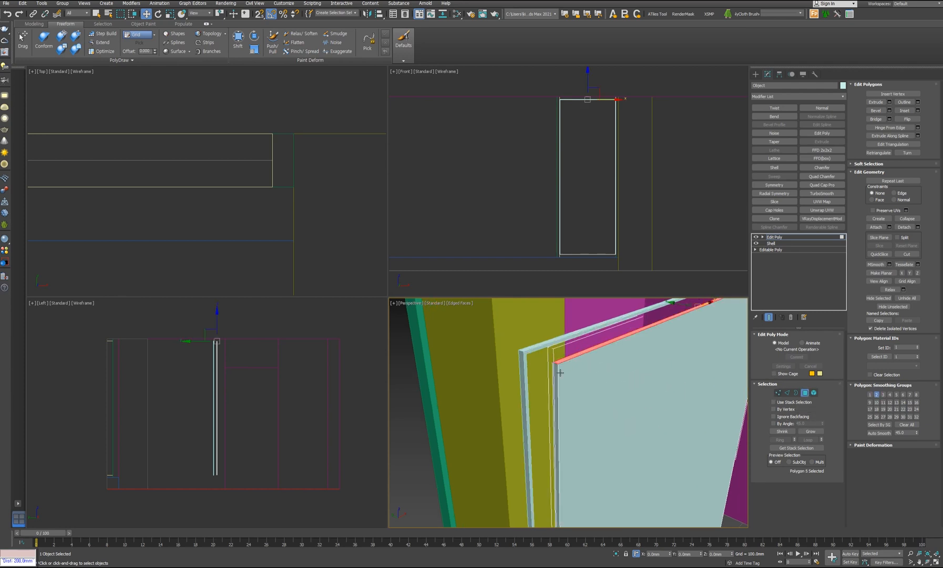
shift+click(557, 376)
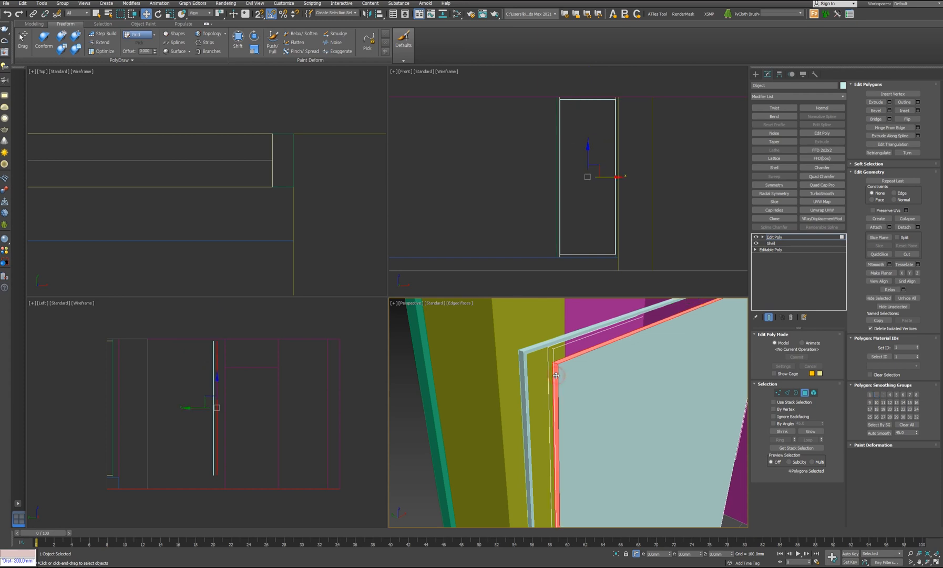
Step: Reduce the selection to one side of the inner panel, then add the other narrow rim polygons individually
drag(532, 87, 573, 284)
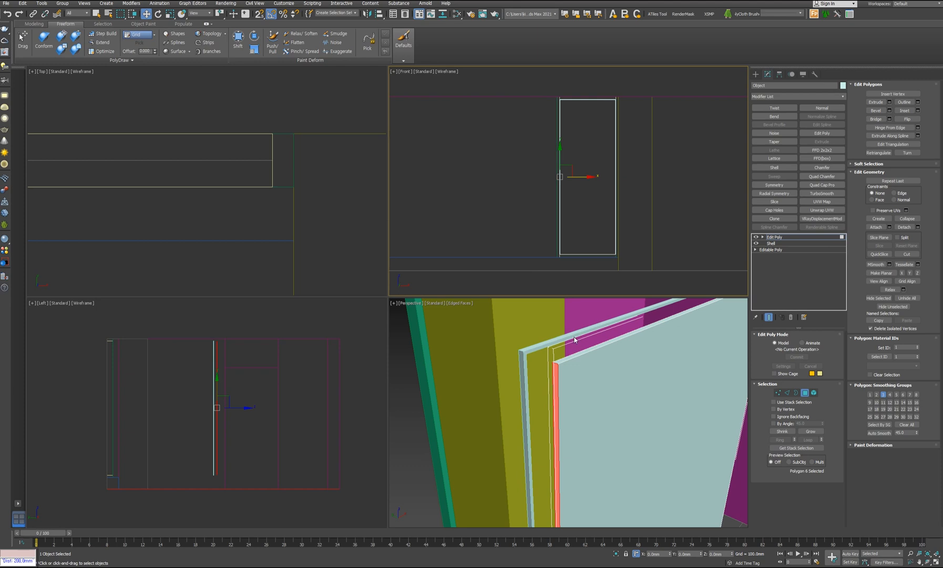
drag(516, 79, 591, 298)
click(555, 368)
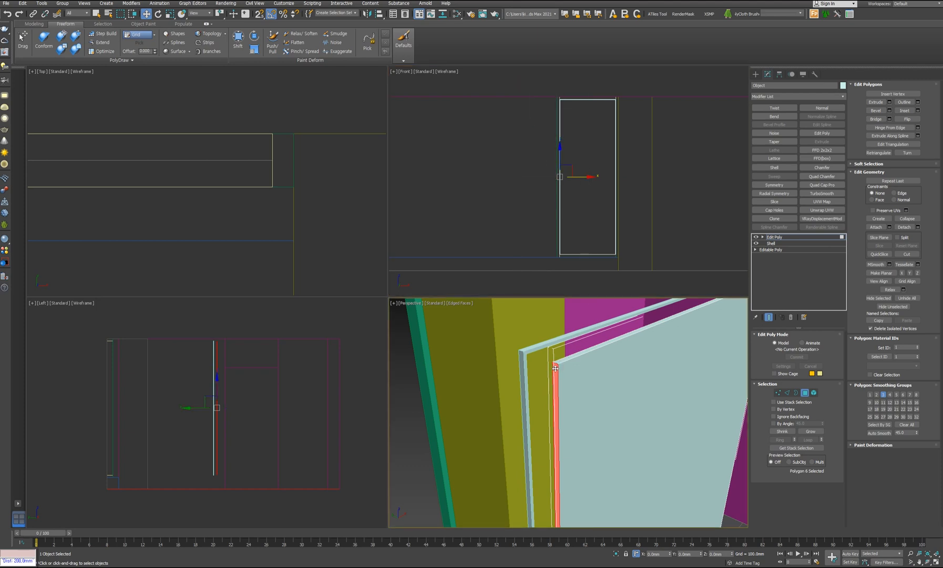
click(555, 369)
ctrl+click(555, 370)
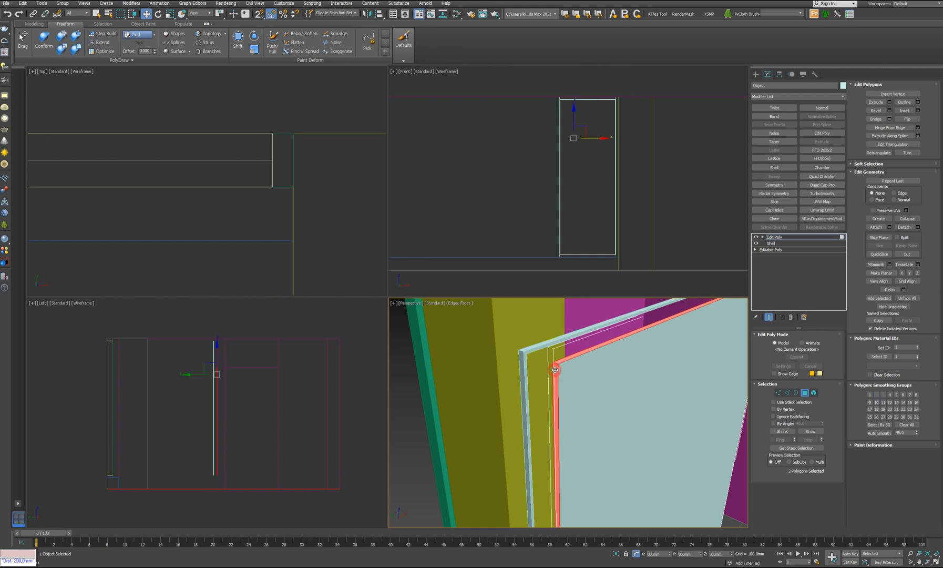
scroll(657, 396, down, 3)
alt+middle_drag(589, 405, 531, 427)
ctrl+click(529, 356)
ctrl+click(527, 372)
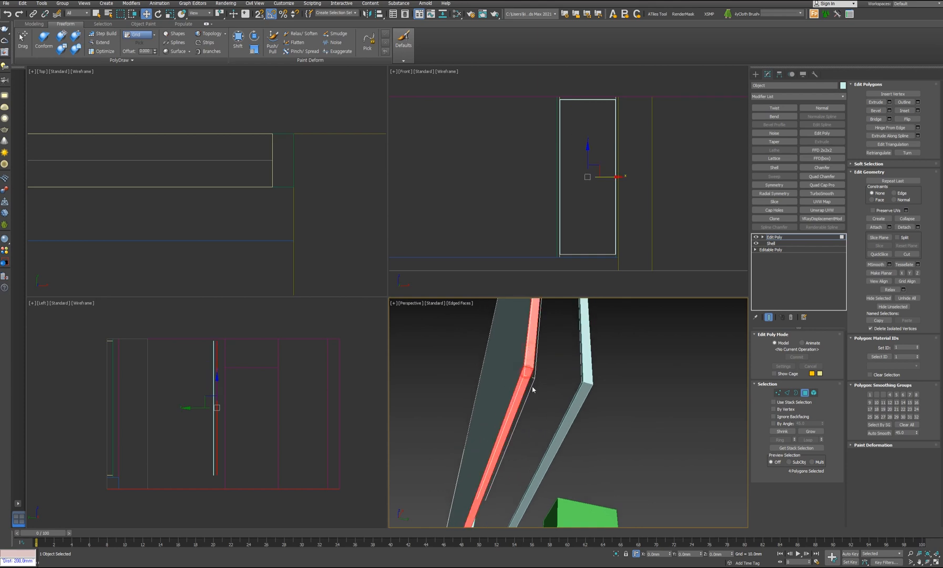
Step: Clear the polygon selection and reselect the inner panel's four rim polygons as a ring
click(529, 357)
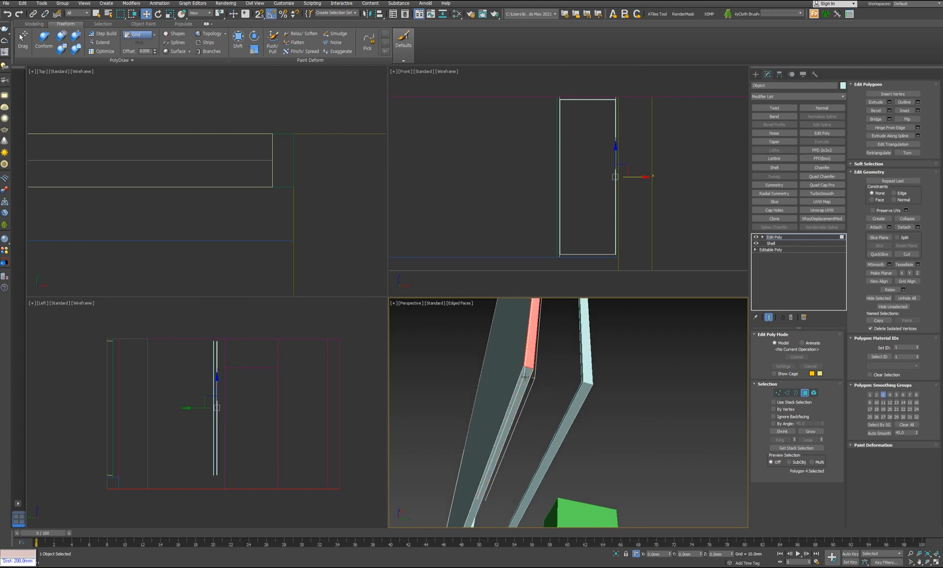
right_click(526, 377)
click(658, 404)
click(657, 403)
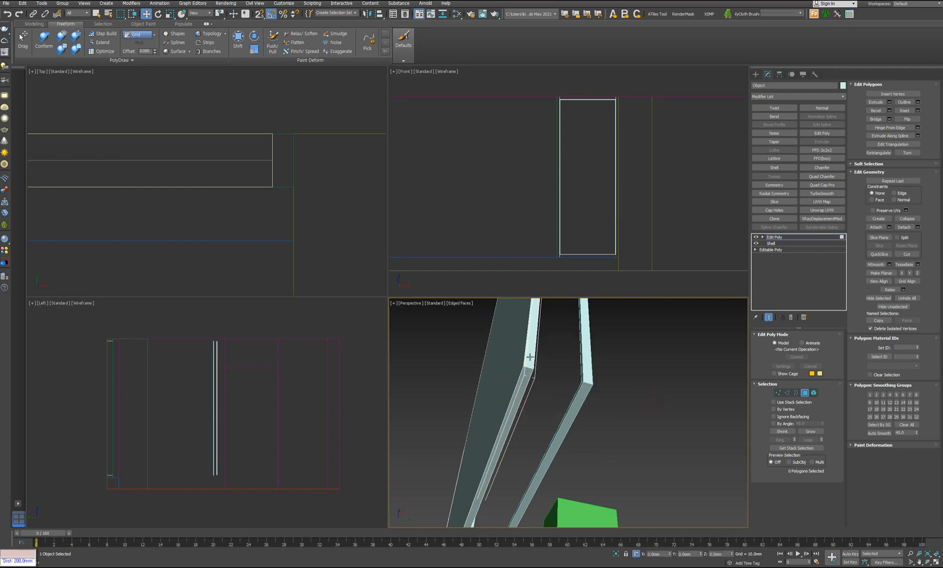
click(530, 357)
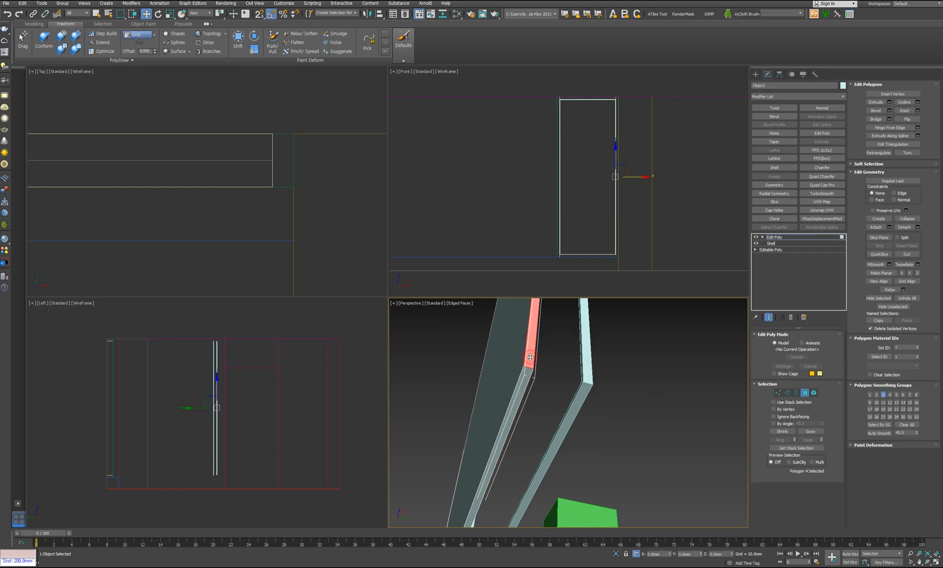
shift+click(527, 375)
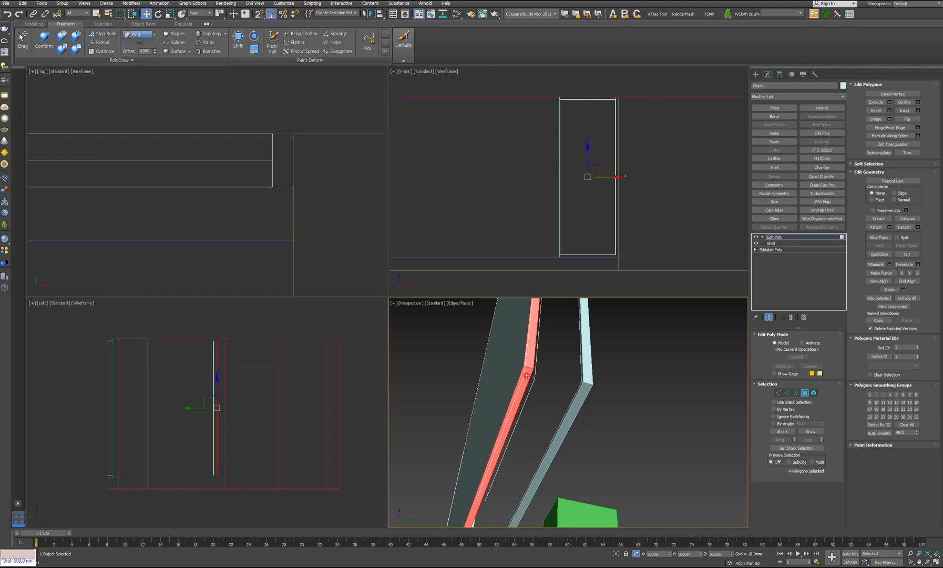
Step: Select the inner panel's rim polygons as a ring and delete them, keeping only the front and back faces
alt+middle_drag(501, 384, 572, 504)
middle_drag(517, 348, 530, 480)
click(512, 389)
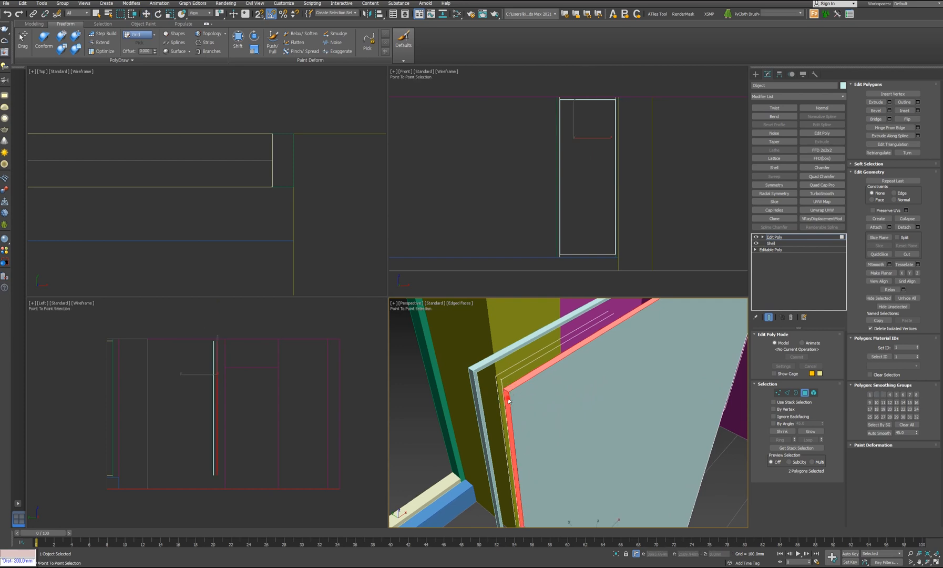
shift+right_click(509, 398)
click(499, 412)
shift+double_click(509, 397)
scroll(637, 410, down, 5)
alt+middle_drag(633, 421, 568, 413)
key(Delete)
Step: Leave polygon level and examine the ends of the inner panel and border frame up close in the top view
alt+middle_drag(578, 337, 647, 354)
scroll(542, 336, up, 3)
alt+middle_drag(495, 321, 544, 336)
click(810, 396)
scroll(326, 249, down, 5)
scroll(327, 273, up, 6)
scroll(294, 259, up, 4)
scroll(305, 231, up, 4)
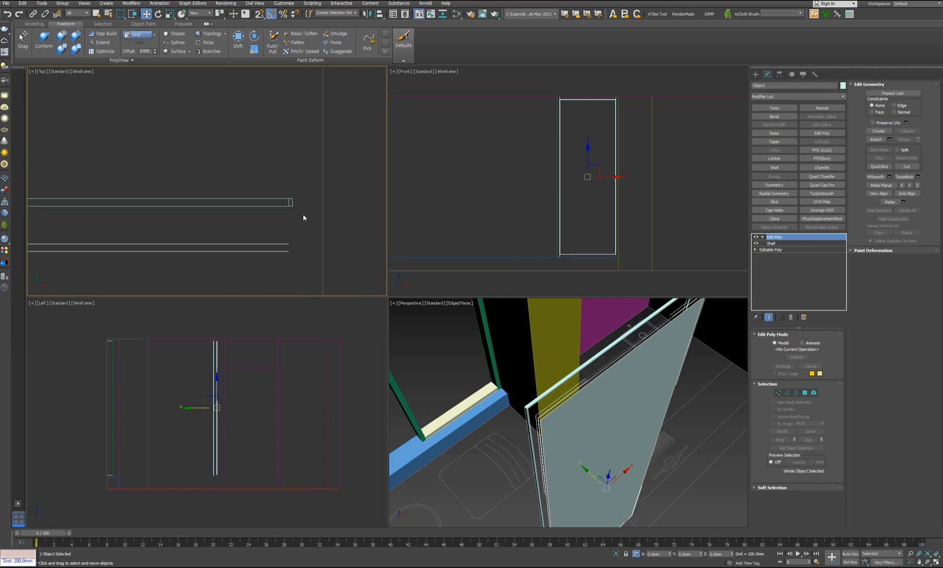
Step: Turn on snapping and move the inner panel onto the border frame so that their ends line up in the top view
click(260, 15)
middle_drag(305, 236, 312, 239)
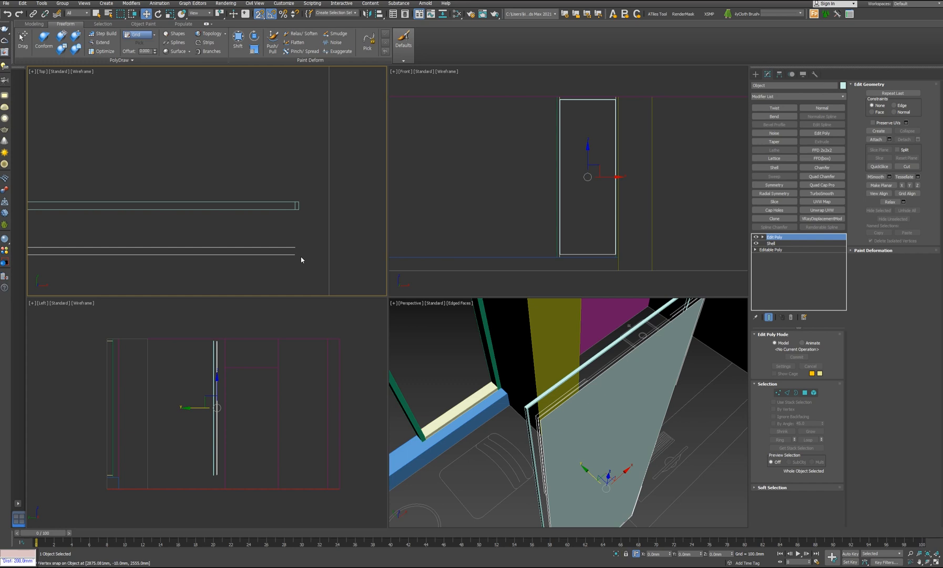
middle_drag(301, 258, 311, 263)
drag(307, 261, 305, 214)
scroll(303, 238, down, 9)
key(space)
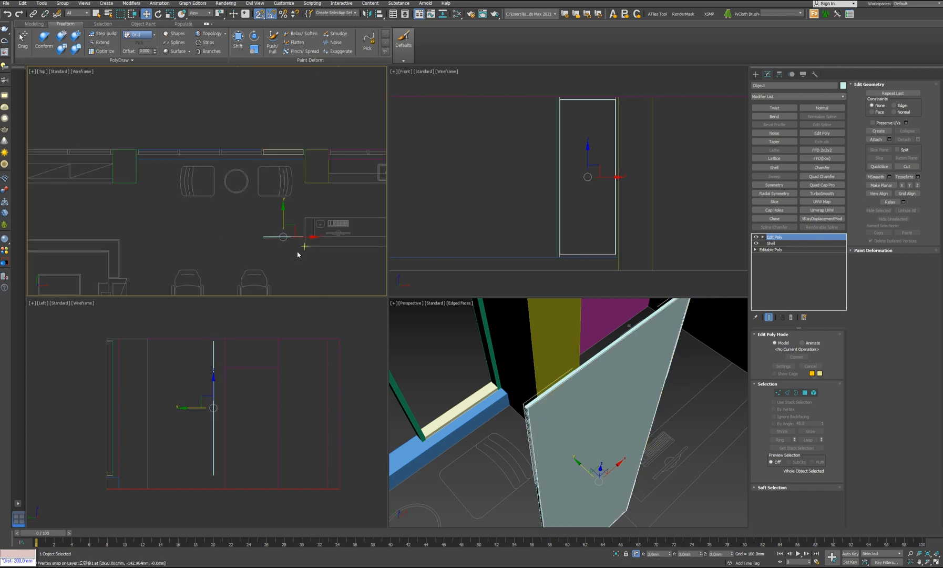
Step: Select the inner panel and its border frame together and snap-move them into the window frame opening beside the column
drag(297, 252, 286, 226)
scroll(286, 226, up, 3)
middle_drag(287, 230, 280, 262)
drag(280, 261, 316, 107)
middle_click(616, 457)
key(z)
alt+middle_drag(631, 476, 594, 452)
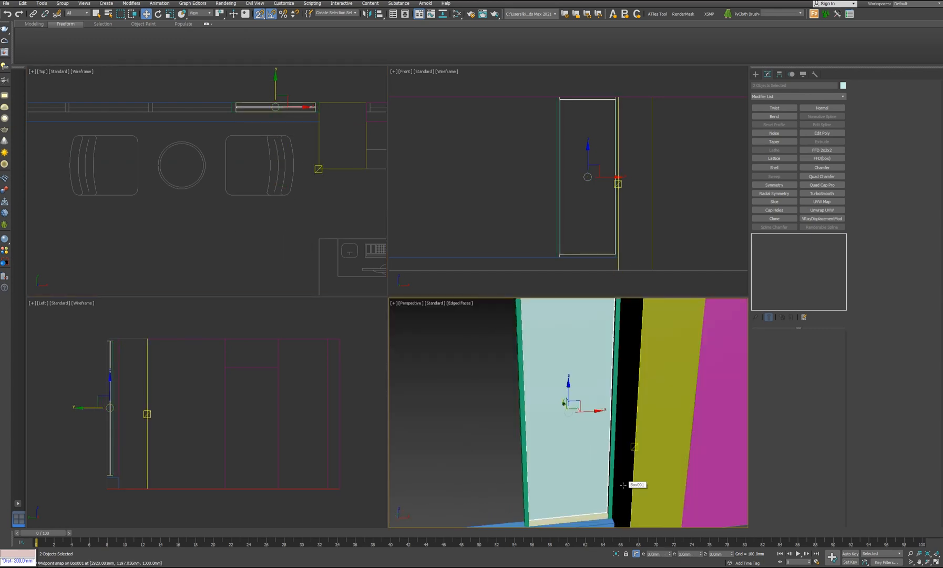
middle_drag(561, 426, 581, 463)
scroll(266, 199, down, 4)
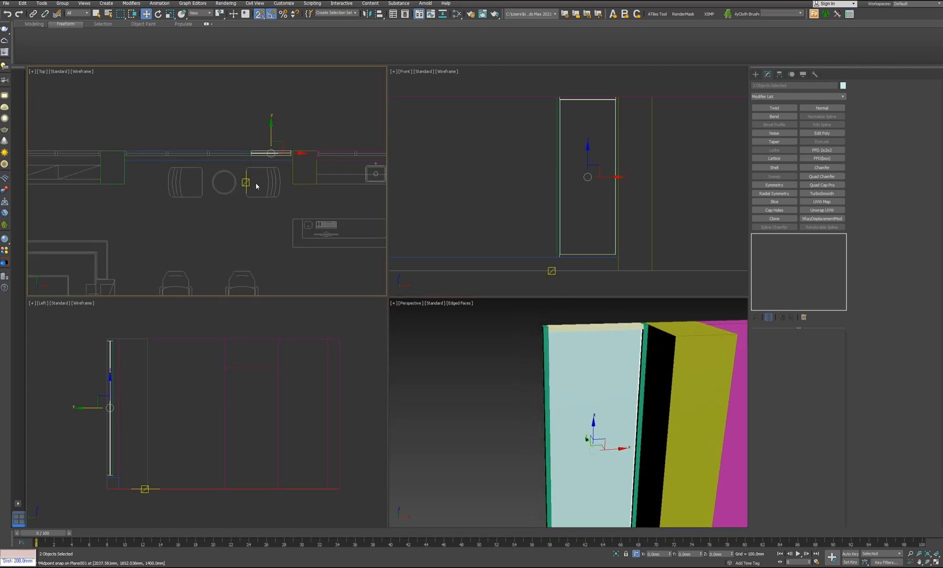
middle_drag(621, 419, 612, 399)
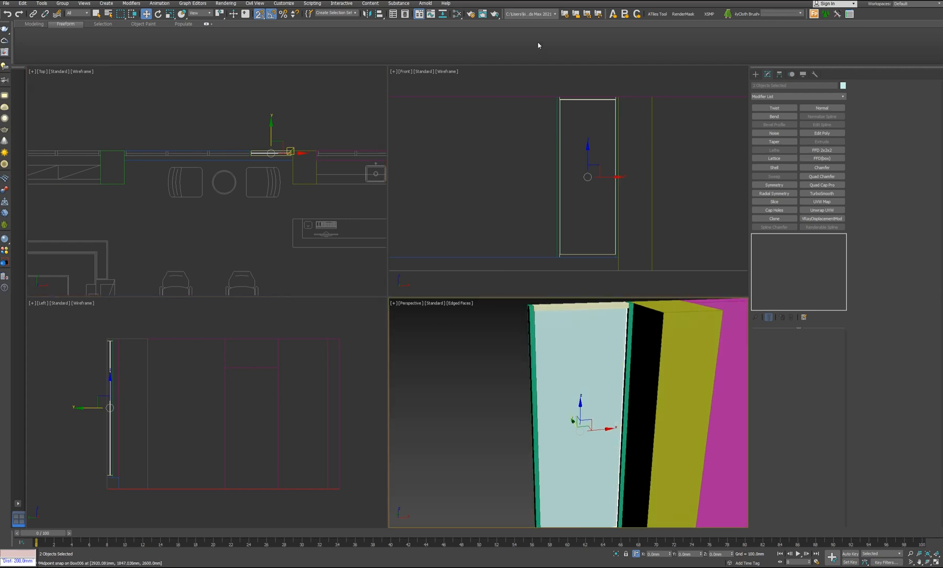
Step: Open the Slate Material Editor and reposition its window over the viewports
click(457, 15)
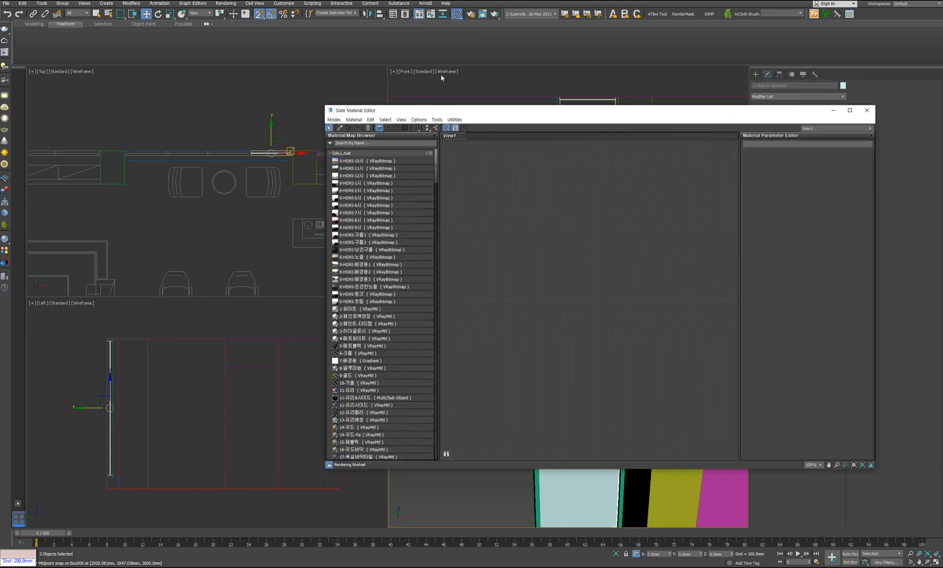
click(458, 14)
click(458, 14)
click(497, 112)
drag(498, 111, 316, 99)
scroll(179, 251, down, 4)
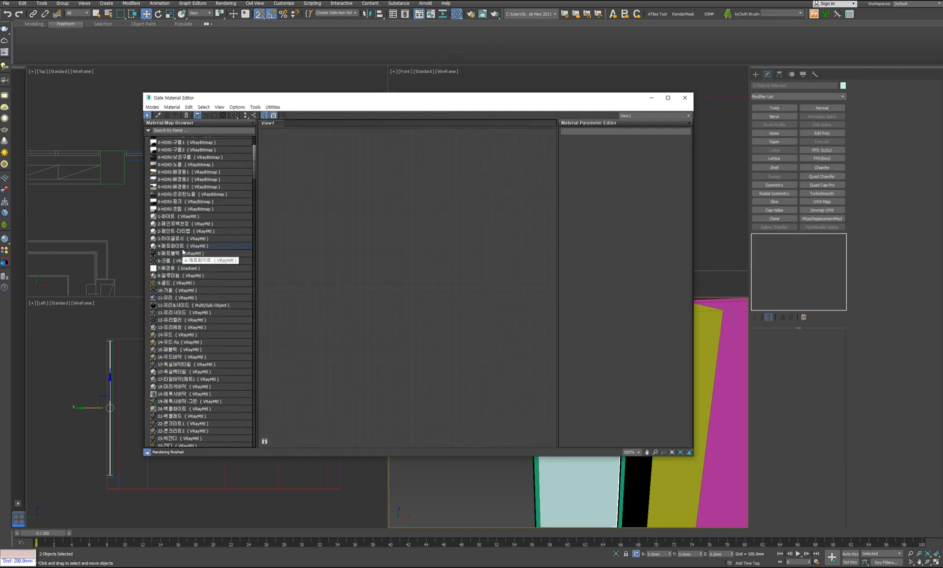
click(170, 246)
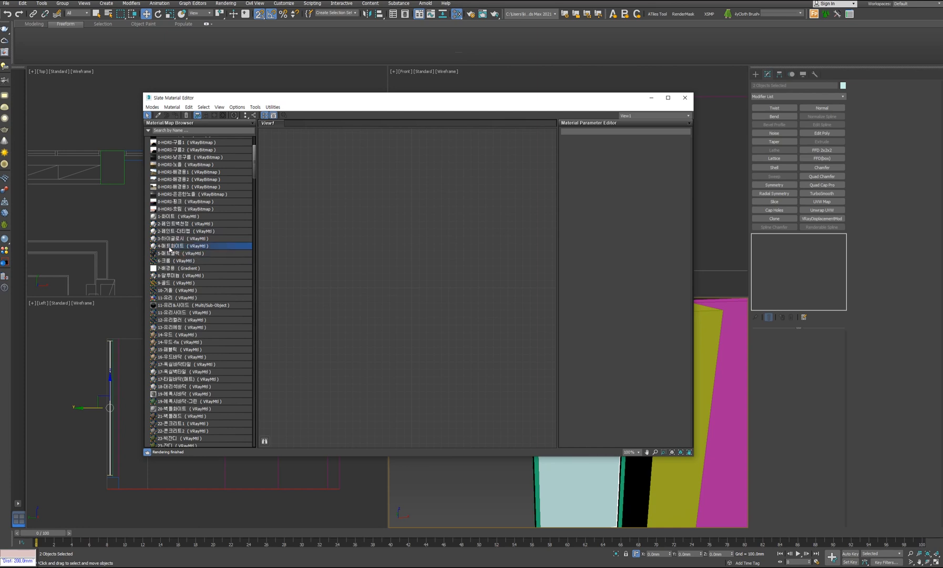
scroll(184, 326, down, 15)
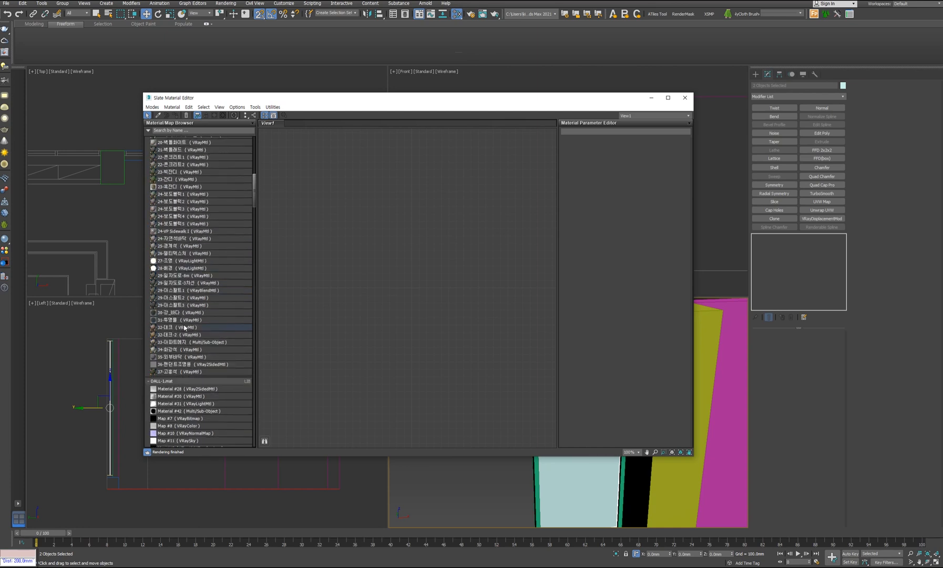
scroll(183, 327, up, 1)
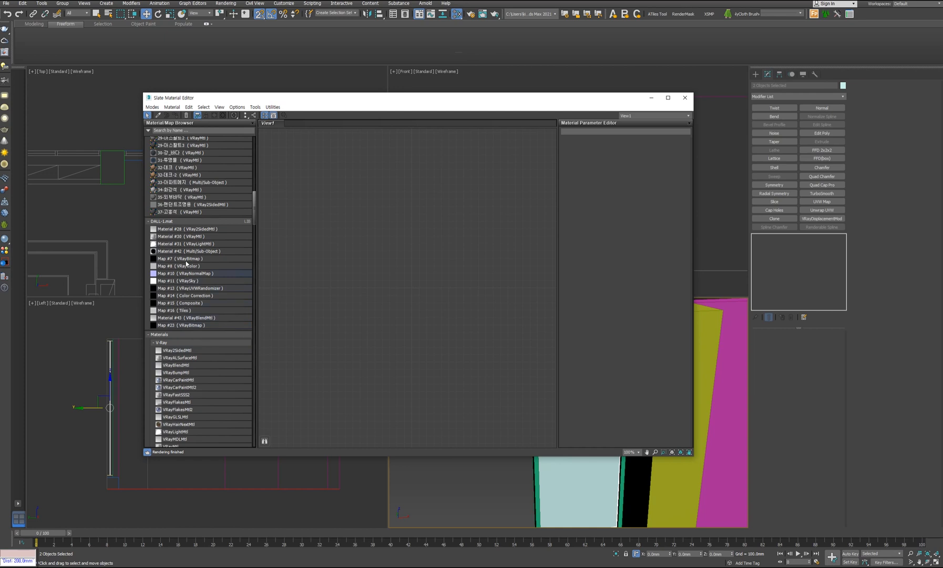
click(187, 237)
drag(376, 190, 372, 189)
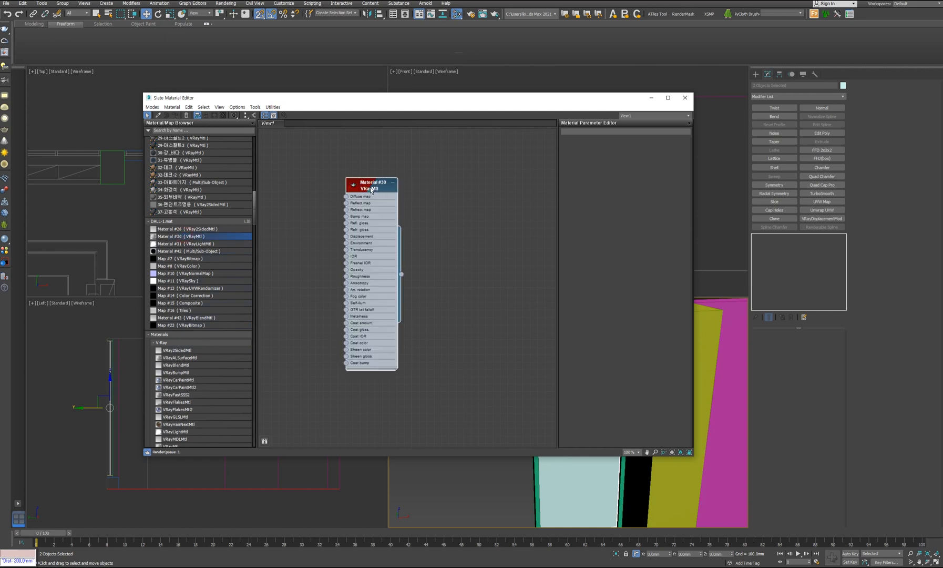
double_click(373, 188)
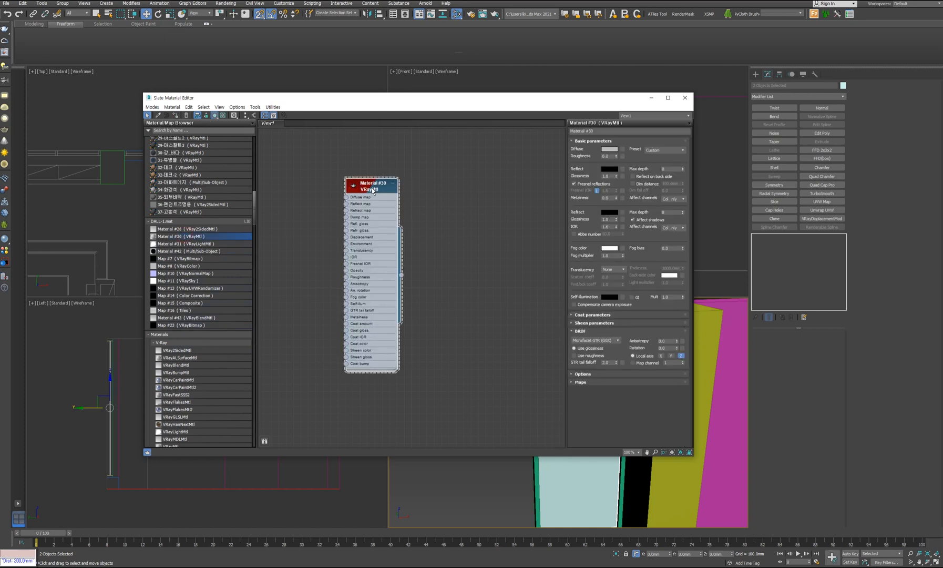
scroll(215, 326, down, 4)
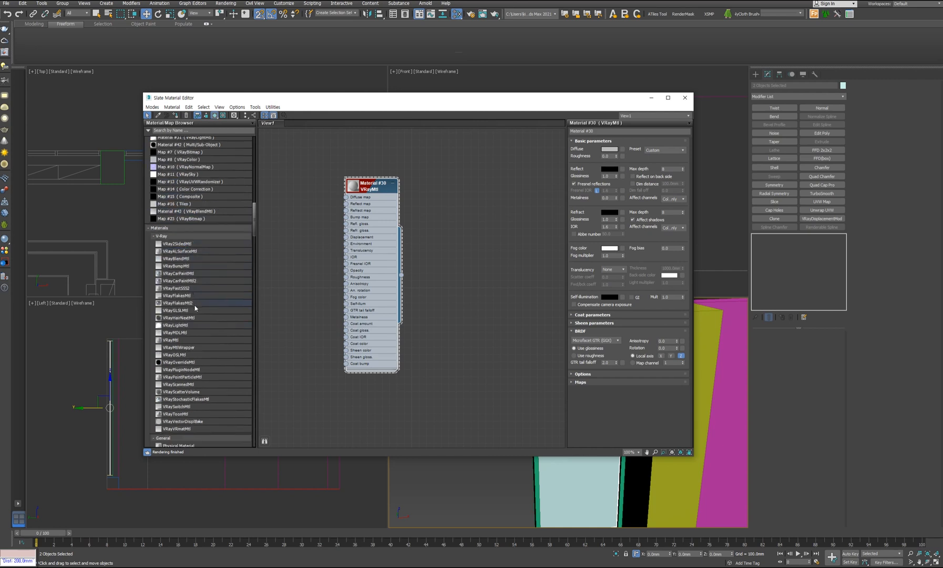
click(189, 341)
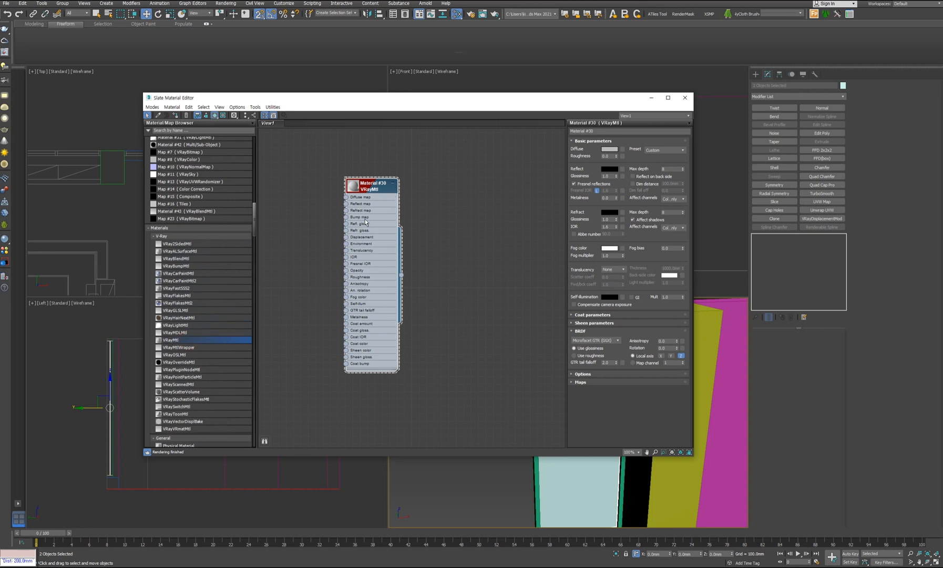
drag(472, 129, 264, 309)
key(Delete)
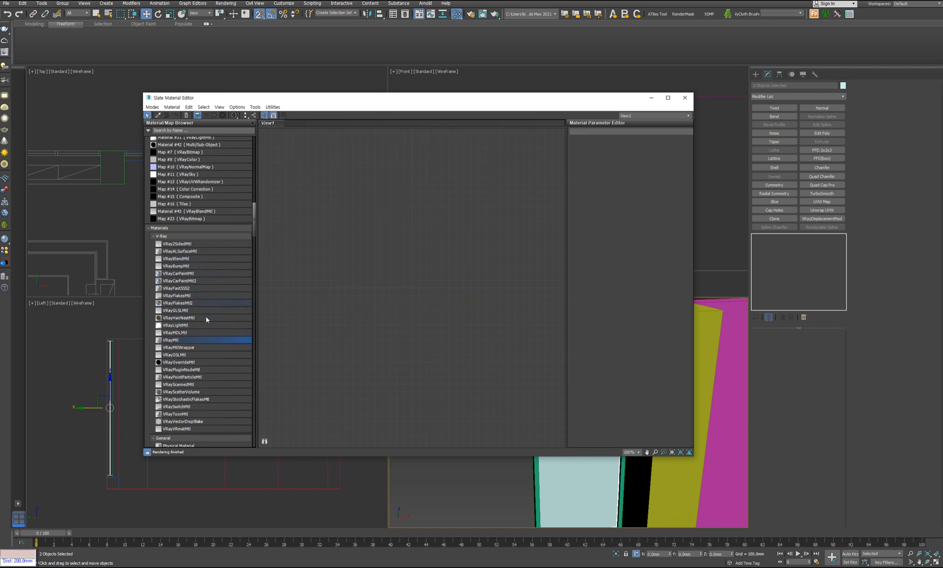
Step: Add a new VRayMtl material to the node view and set its diffuse color to near black
click(388, 196)
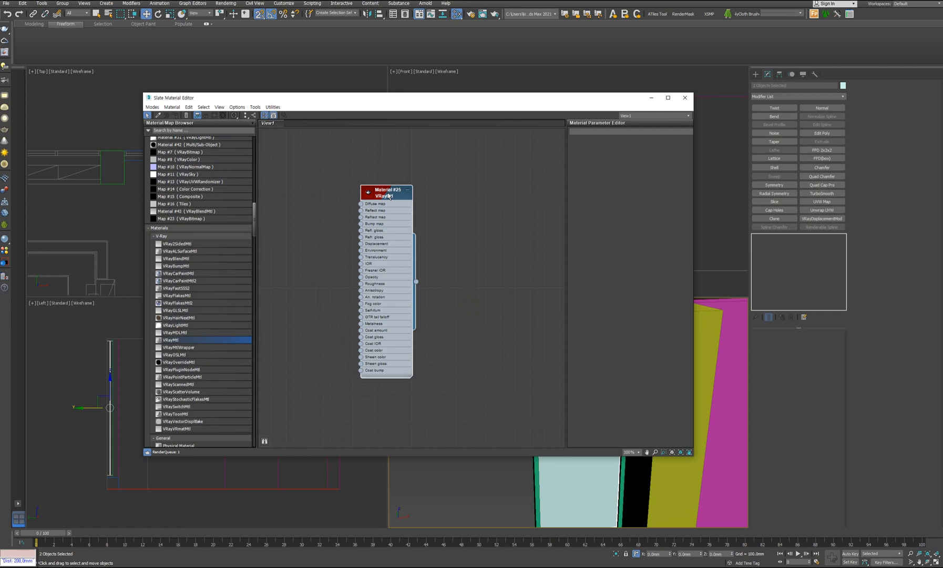
double_click(388, 196)
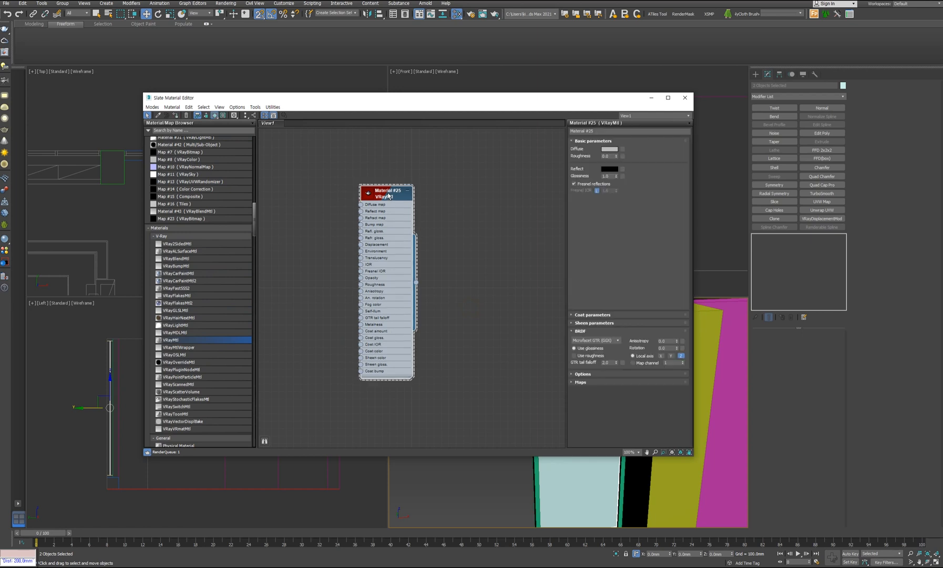
click(608, 150)
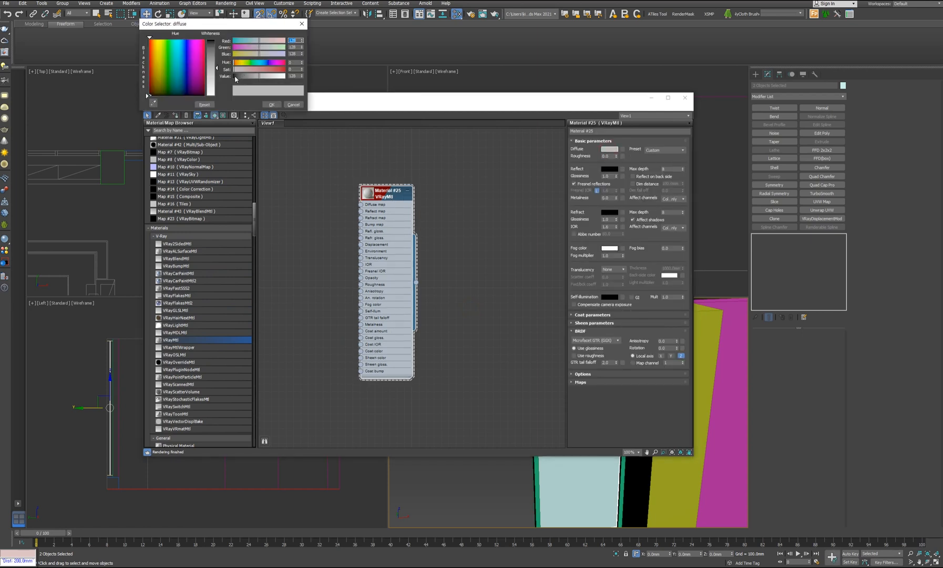
click(235, 77)
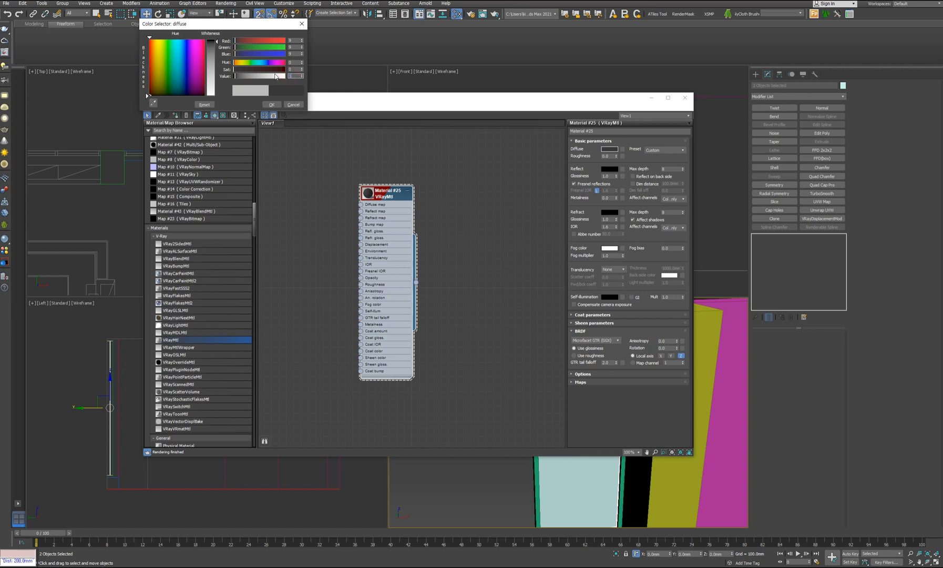
click(272, 104)
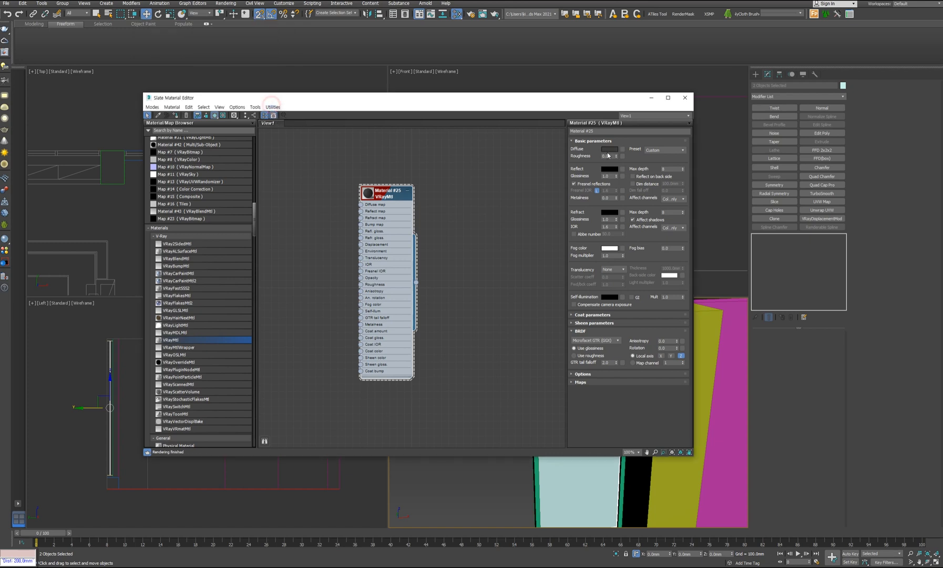
Step: Set the dark material's reflection color to grey and its reflection glossiness to 0.75
click(610, 168)
drag(251, 78, 246, 77)
double_click(290, 76)
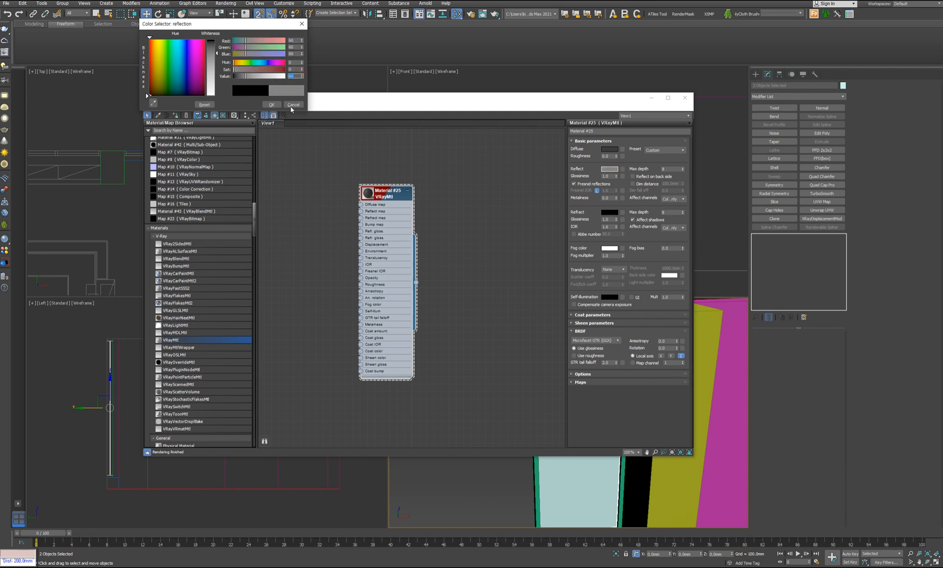
click(271, 105)
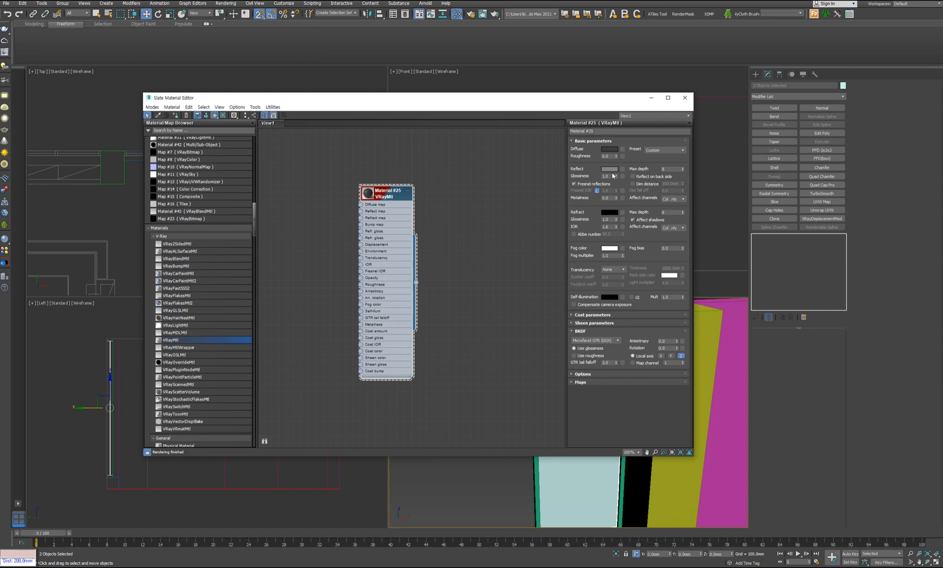
double_click(607, 176)
Step: Enlarge the dark material's preview sphere and change its BRDF type to Ward
double_click(368, 193)
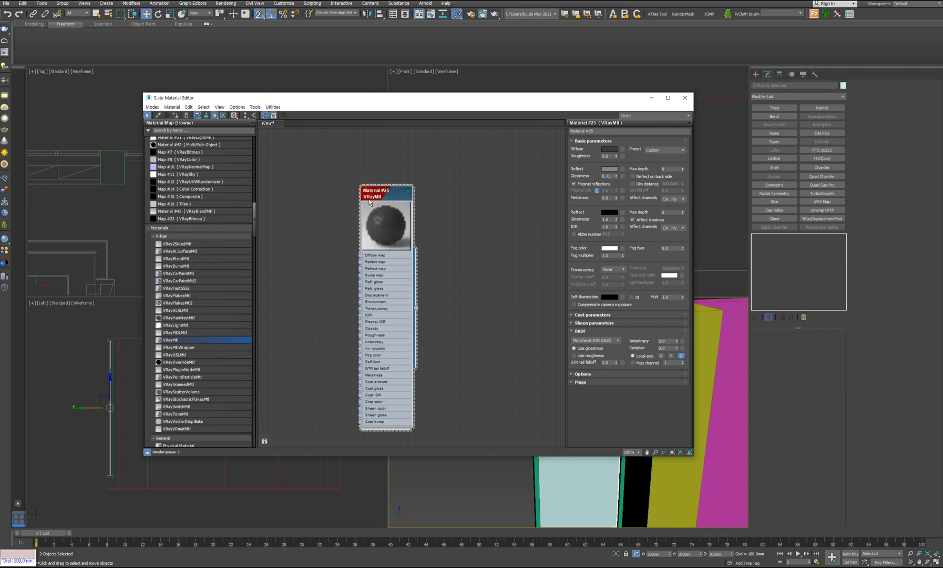
scroll(382, 226, up, 5)
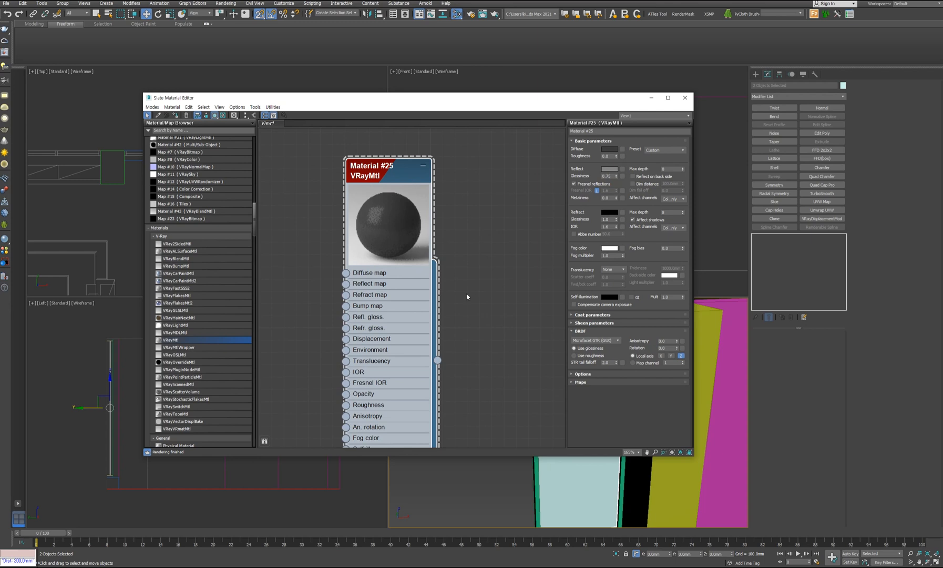
click(590, 342)
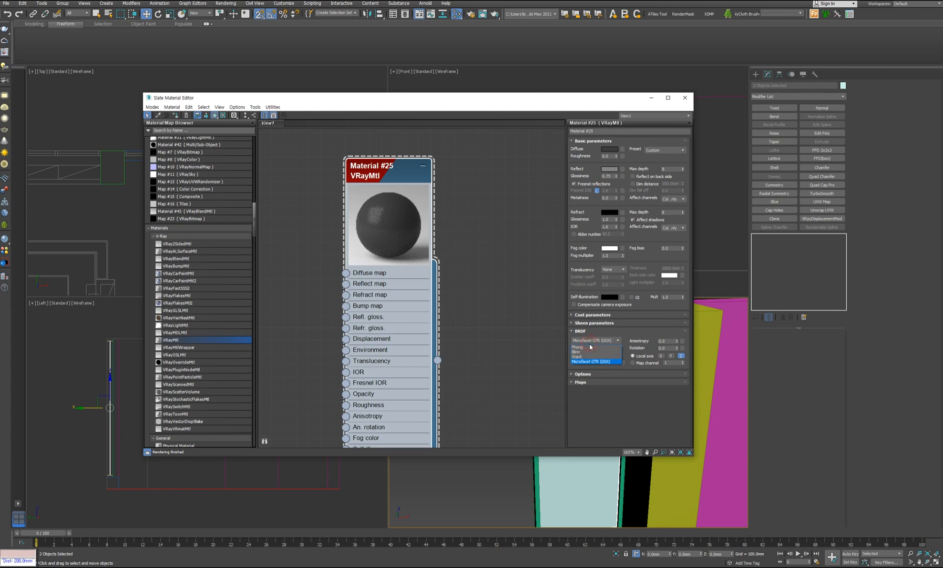
click(589, 357)
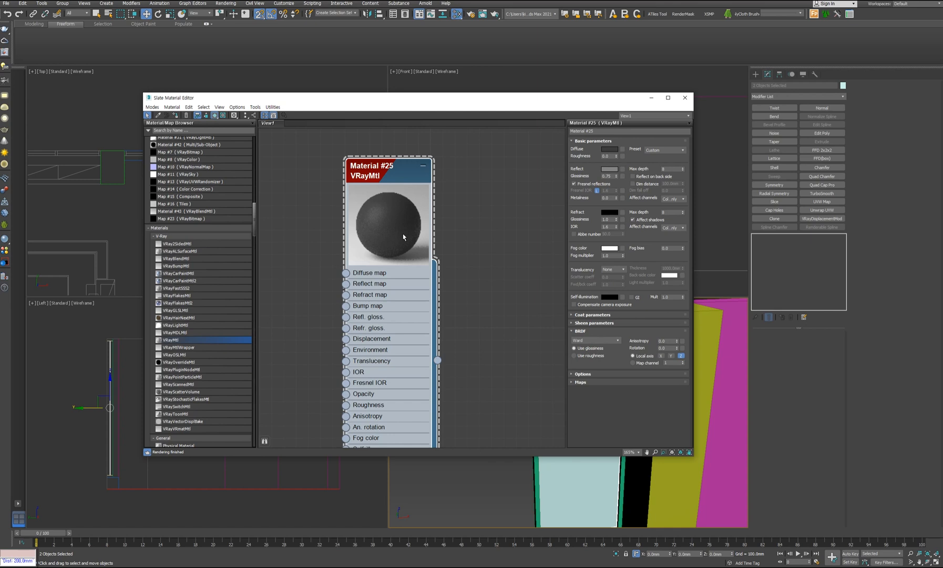
Step: Select the frame pieces around the glass pane in the front view, leaving the neighbouring column out of the selection
drag(501, 99, 404, 259)
middle_drag(552, 170, 585, 168)
scroll(585, 169, down, 2)
drag(568, 99, 607, 265)
ctrl+drag(550, 211, 681, 258)
ctrl+drag(553, 99, 649, 134)
ctrl+drag(623, 97, 698, 273)
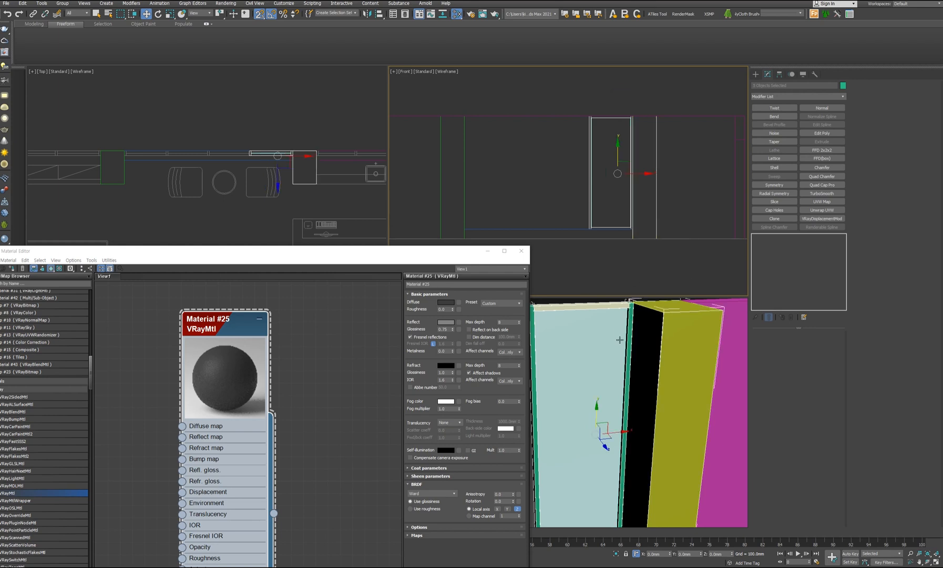
alt+click(656, 142)
scroll(678, 379, down, 3)
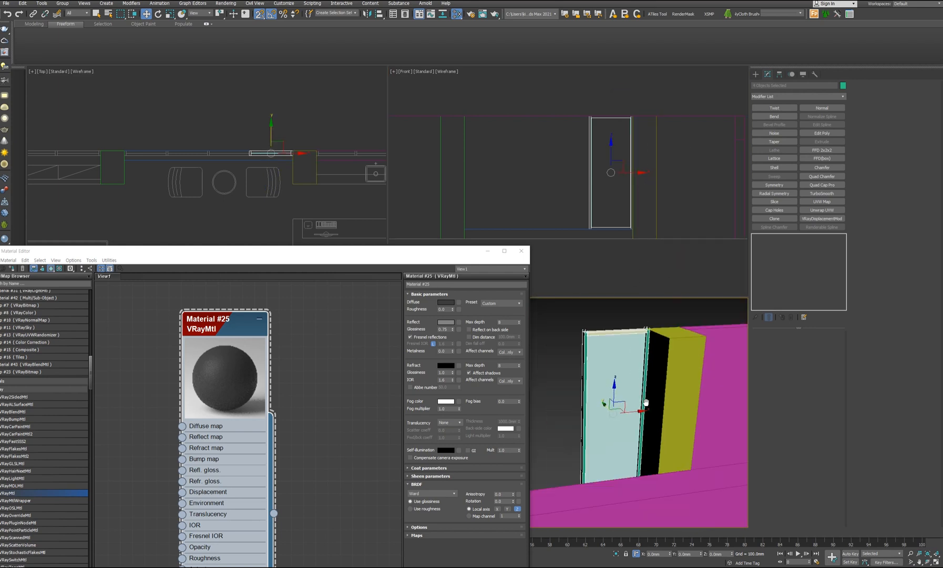
scroll(688, 269, down, 1)
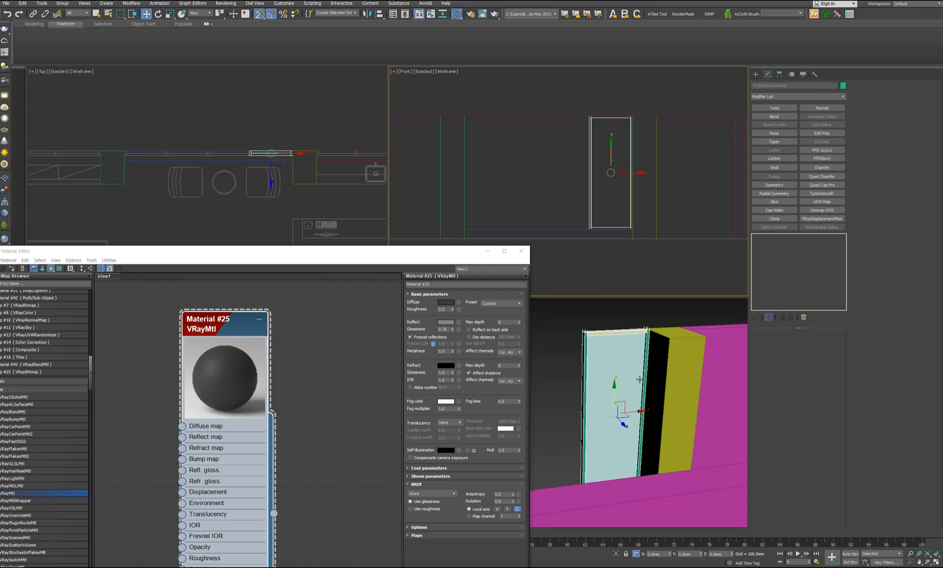
Step: Assign the dark VRayMtl material to the selected window frame pieces and check them in the perspective view
drag(302, 254, 378, 148)
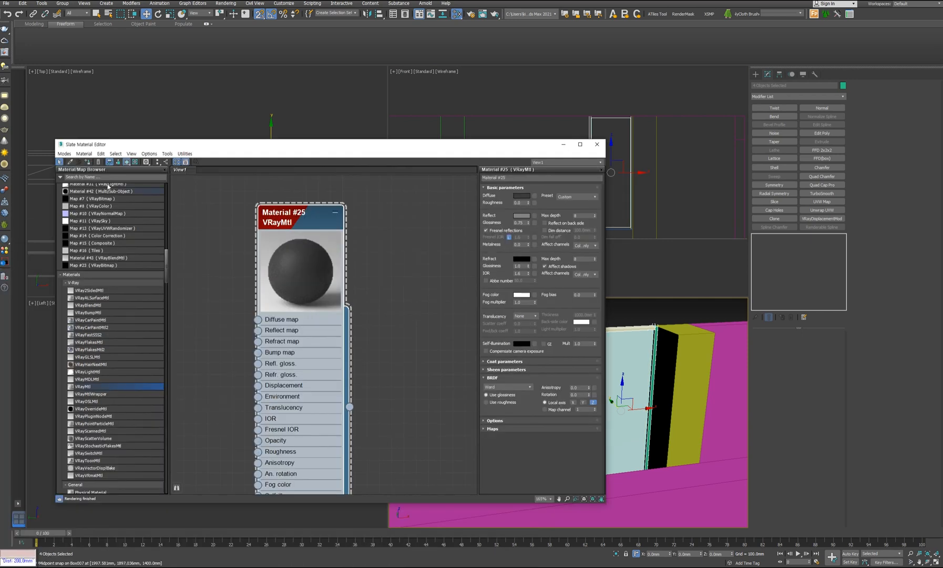
click(89, 162)
middle_drag(661, 369, 698, 348)
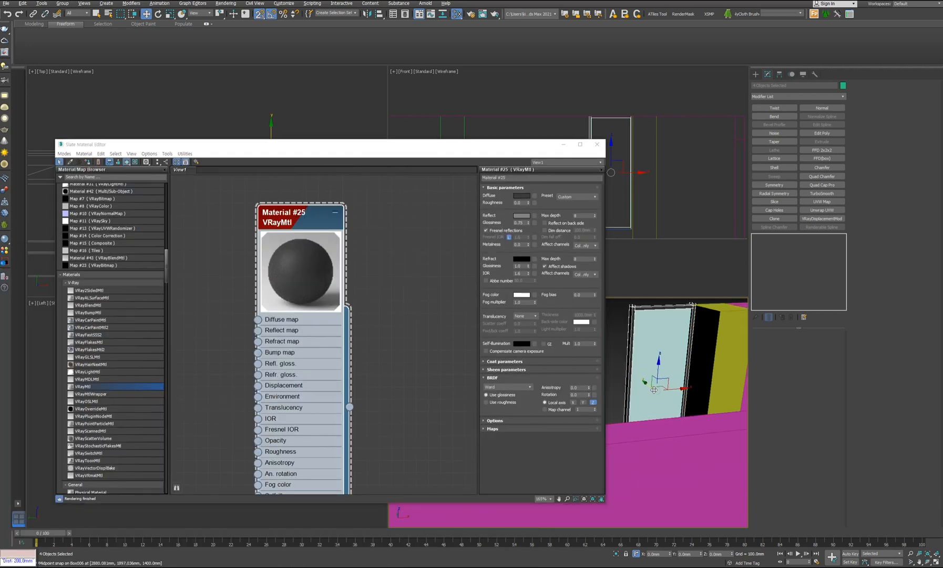
scroll(658, 390, up, 2)
scroll(660, 410, up, 2)
alt+middle_drag(661, 422, 638, 425)
Step: Select the thin strip object running around the glass pane, picking it at the frame corner in the front view
middle_drag(618, 212, 651, 212)
scroll(664, 226, up, 10)
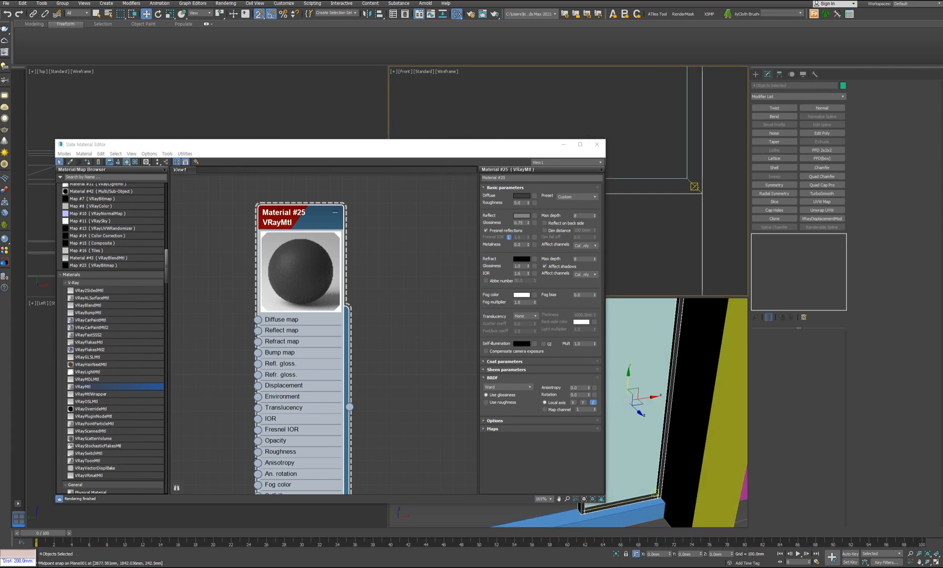
click(694, 186)
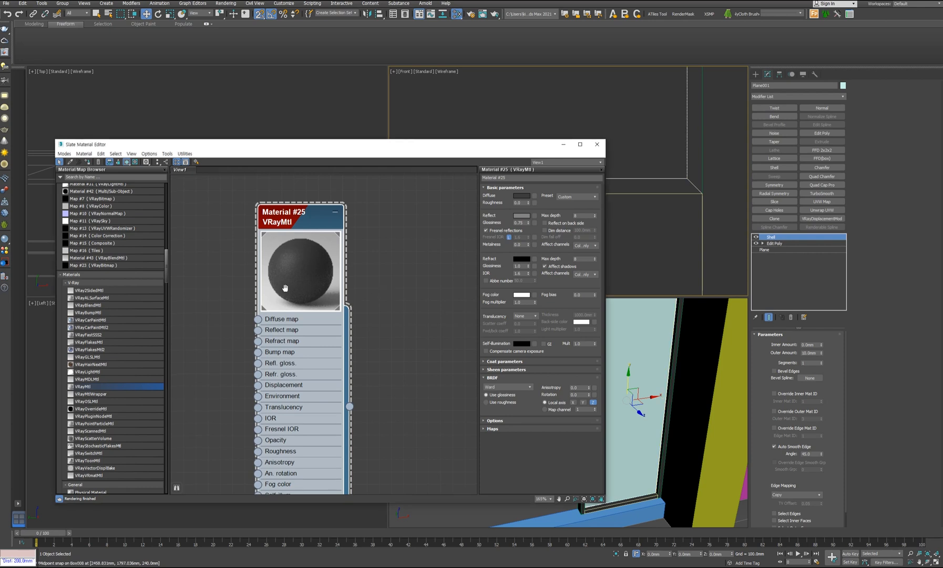
Step: Create a new VRayMtl beside the dark frame material and set its diffuse color to a very dark grey
middle_drag(285, 288, 280, 289)
scroll(279, 288, down, 1)
drag(86, 388, 329, 258)
drag(372, 225, 379, 219)
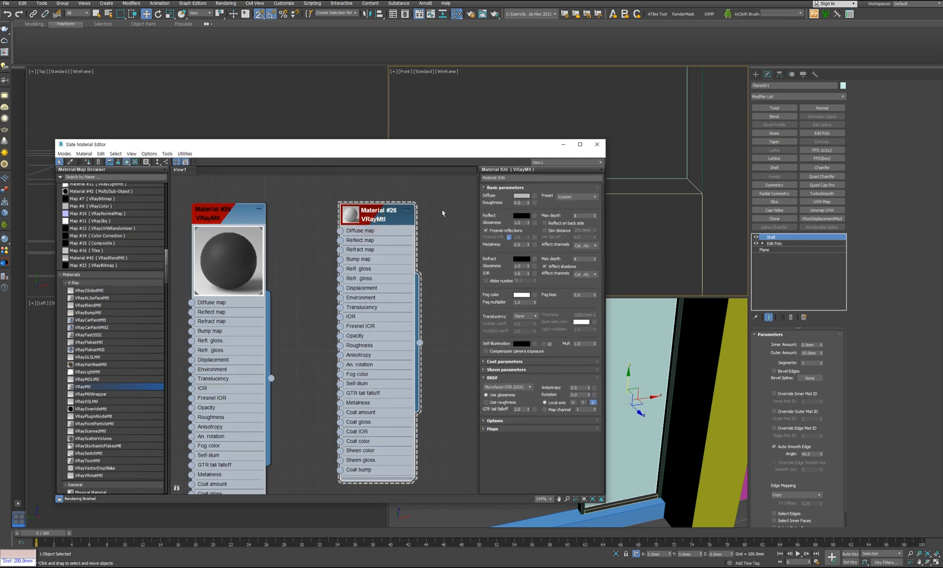
click(518, 195)
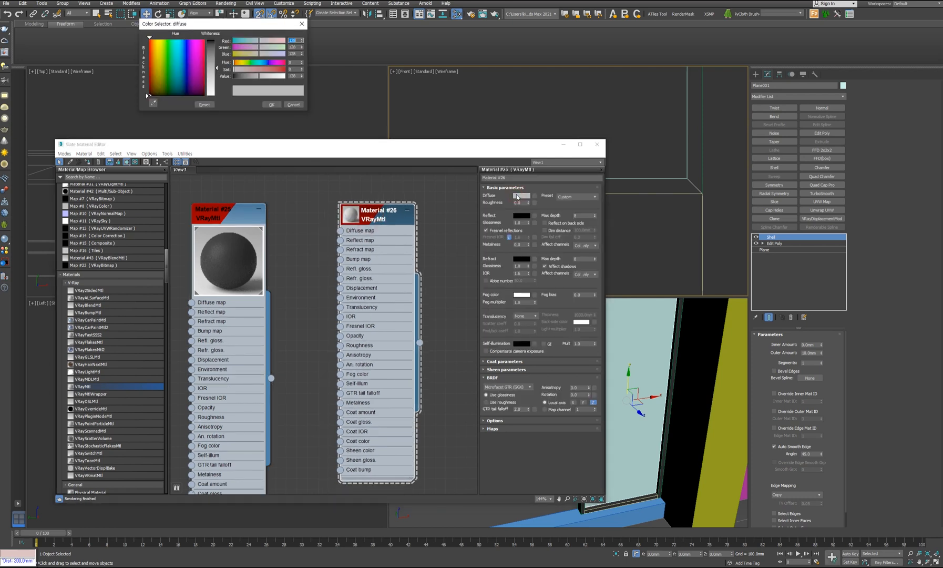
click(240, 76)
drag(240, 78, 267, 78)
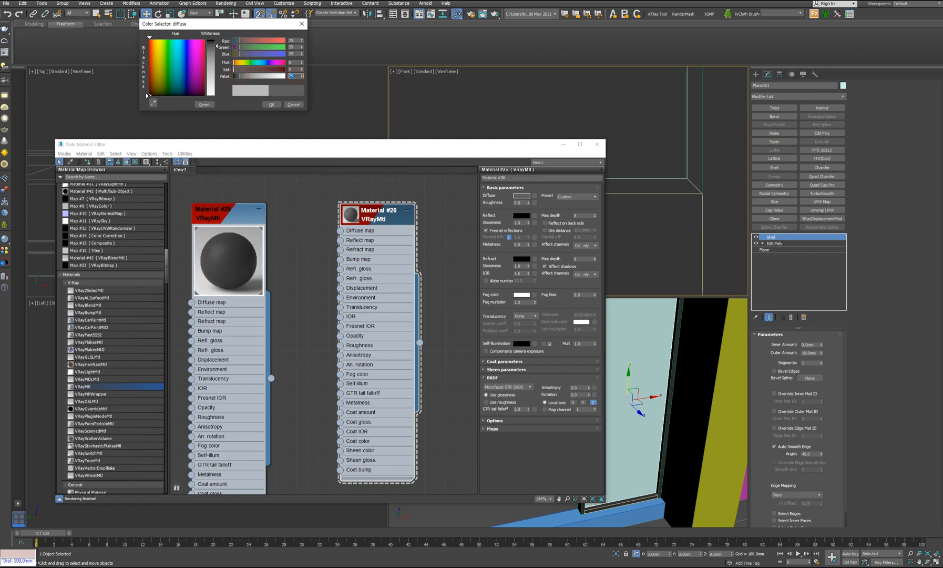
click(272, 105)
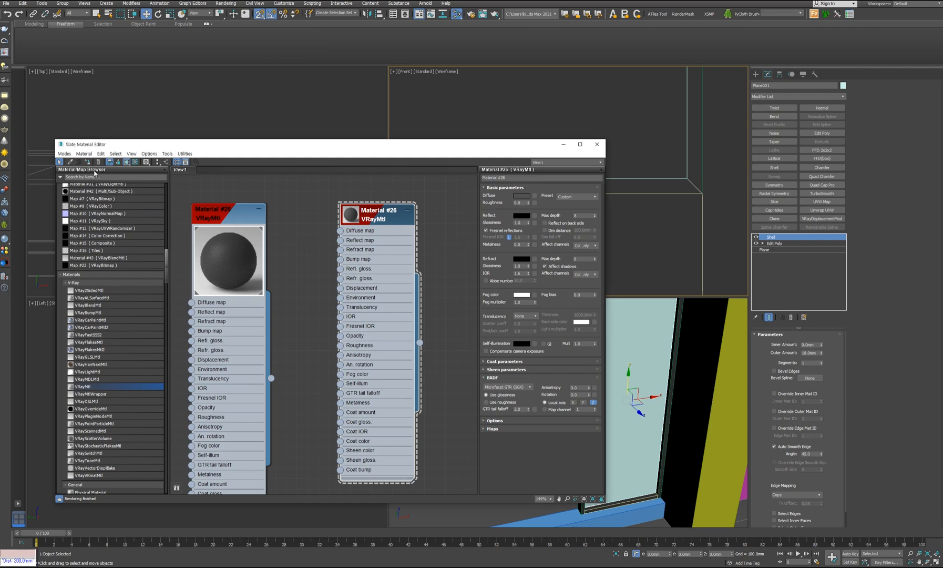
Step: Assign the new dark material to the selected strip around the glass and rename the material 실리콘
click(87, 162)
alt+middle_drag(692, 476, 667, 469)
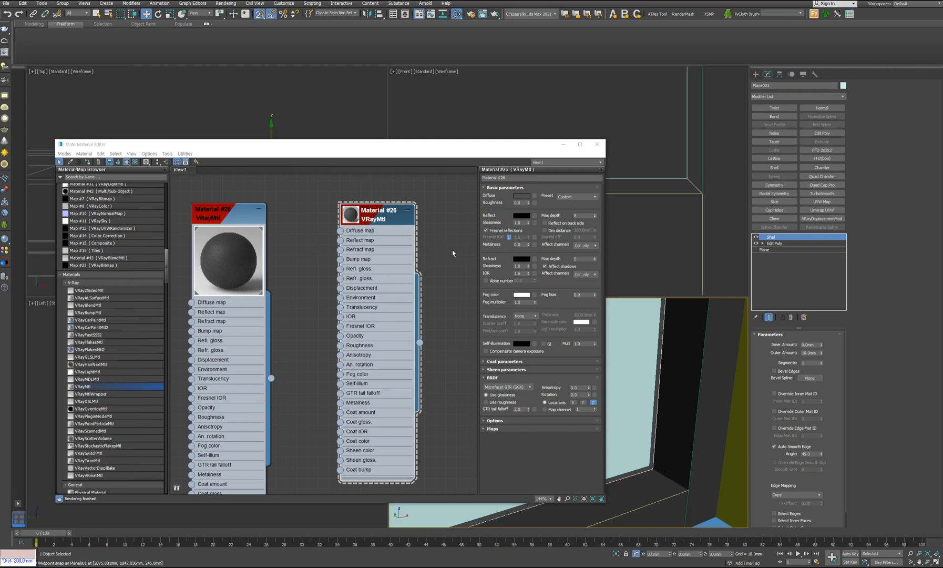
drag(417, 221, 396, 221)
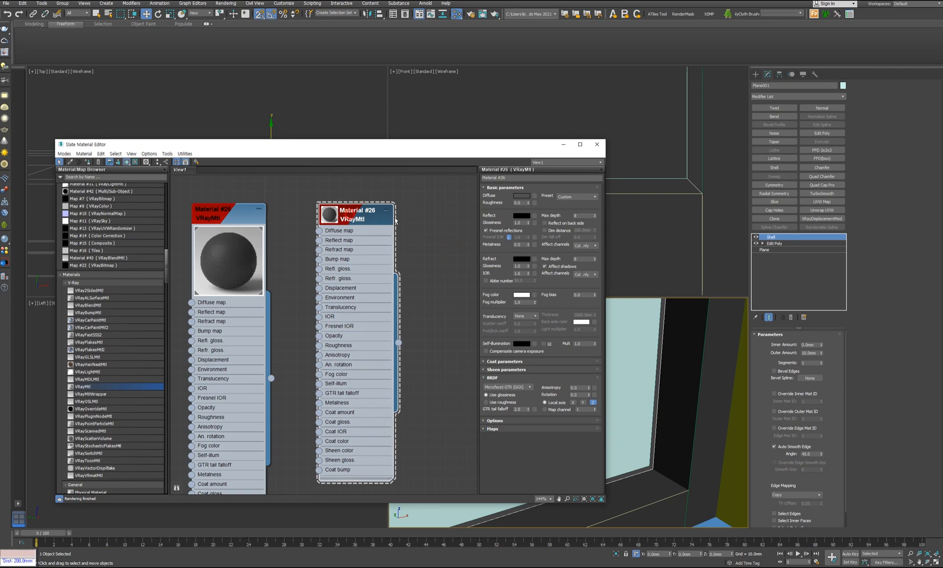
drag(510, 177, 438, 178)
text(실리코)
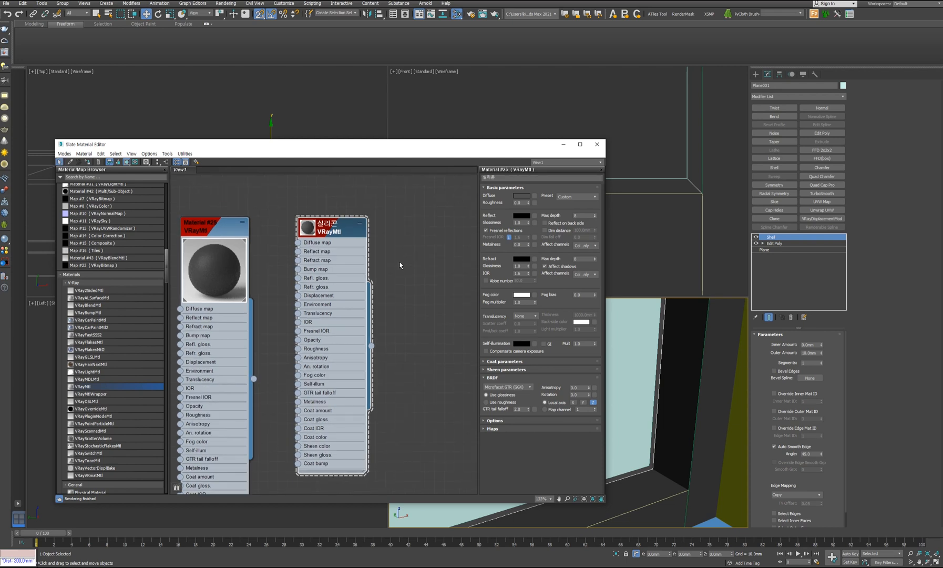
Step: Clear the material nodes from the node view and load the window frame's material by sampling it from the frame
scroll(363, 296, down, 4)
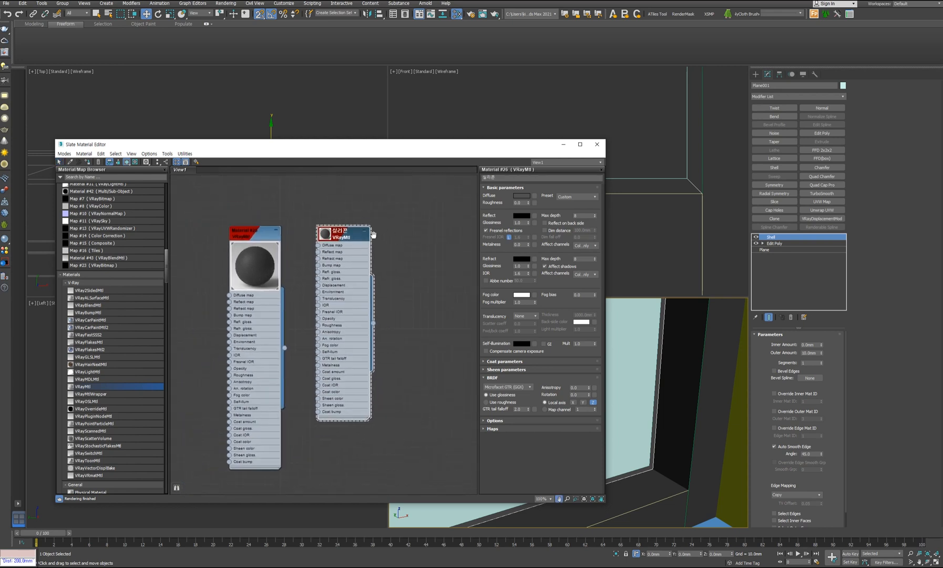
scroll(653, 414, down, 4)
middle_drag(653, 414, 702, 398)
drag(283, 308, 381, 309)
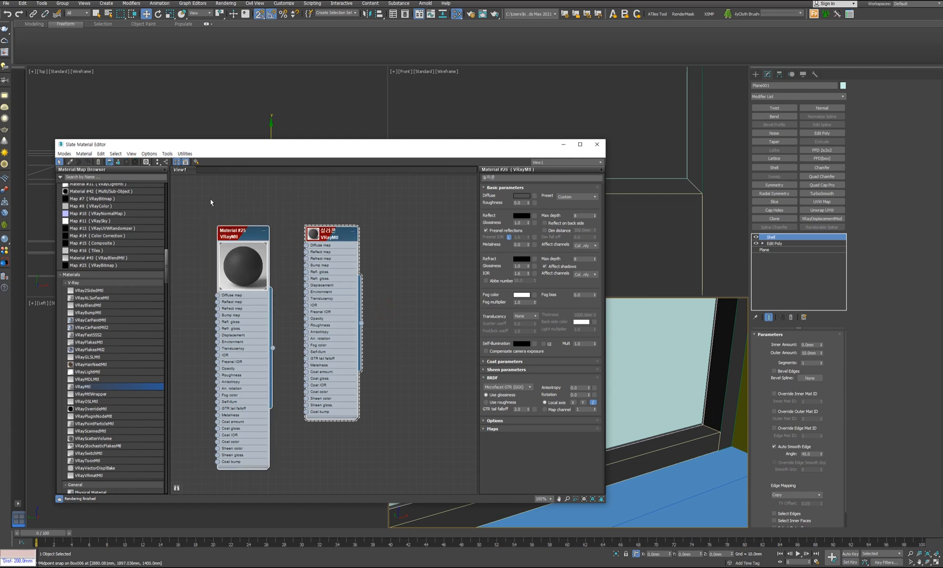
key(Delete)
click(71, 162)
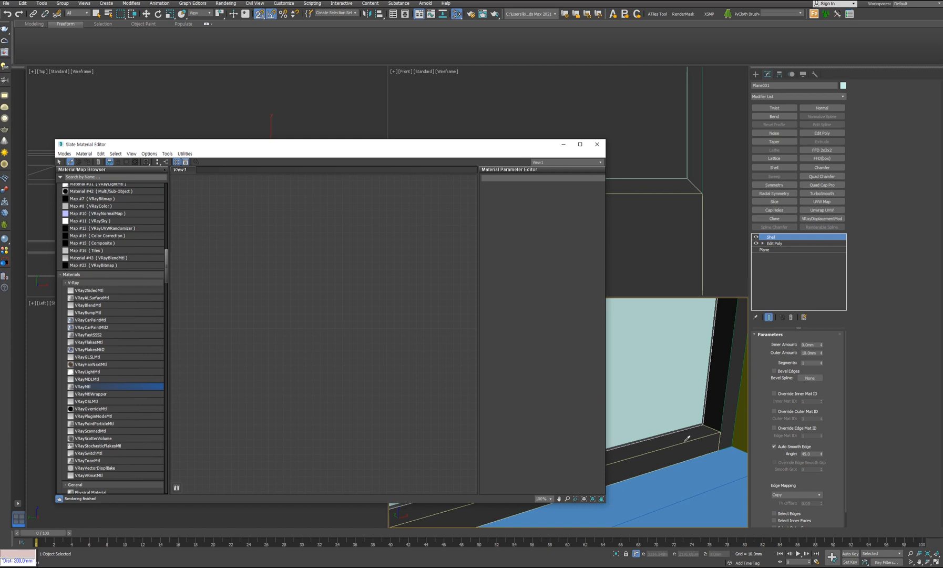
click(689, 437)
drag(326, 253, 297, 237)
drag(420, 145, 392, 117)
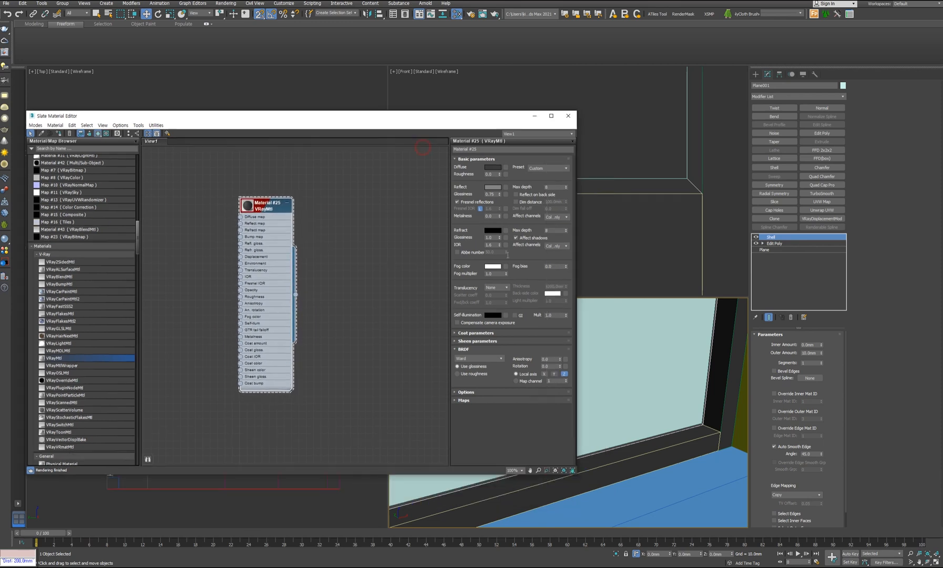
Step: Create another VRayMtl next to the frame material and set its diffuse color to a pale blue
scroll(657, 374, down, 3)
alt+middle_drag(658, 374, 664, 422)
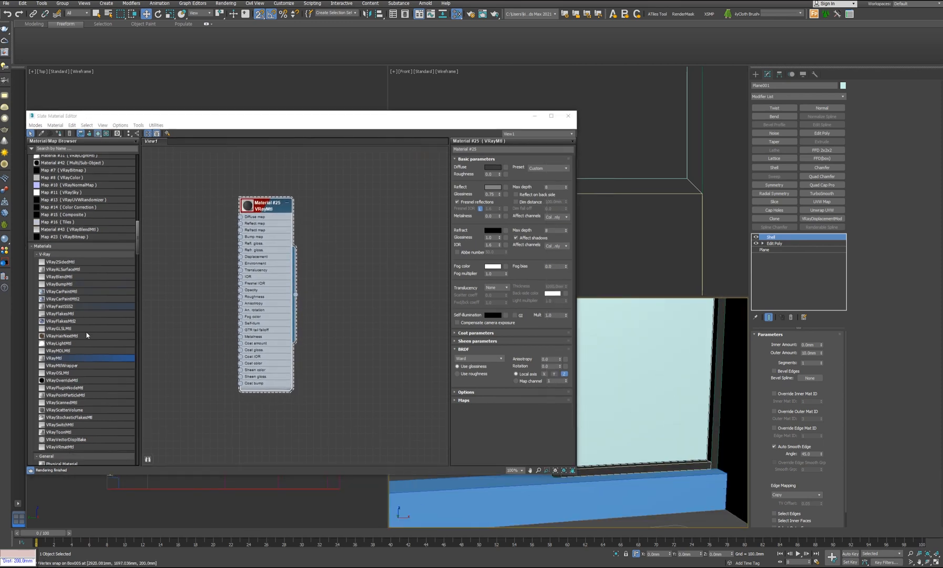
drag(64, 361, 390, 206)
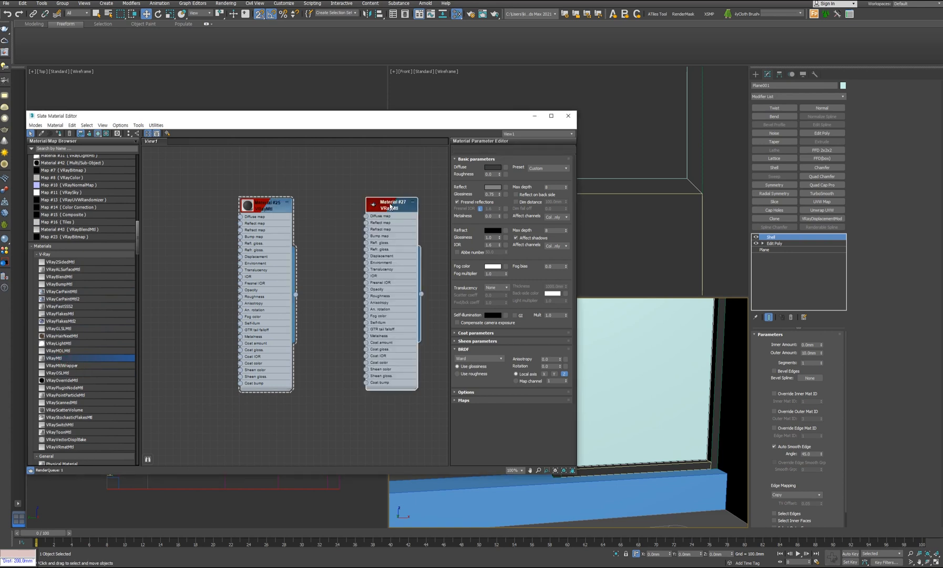
drag(389, 205, 352, 206)
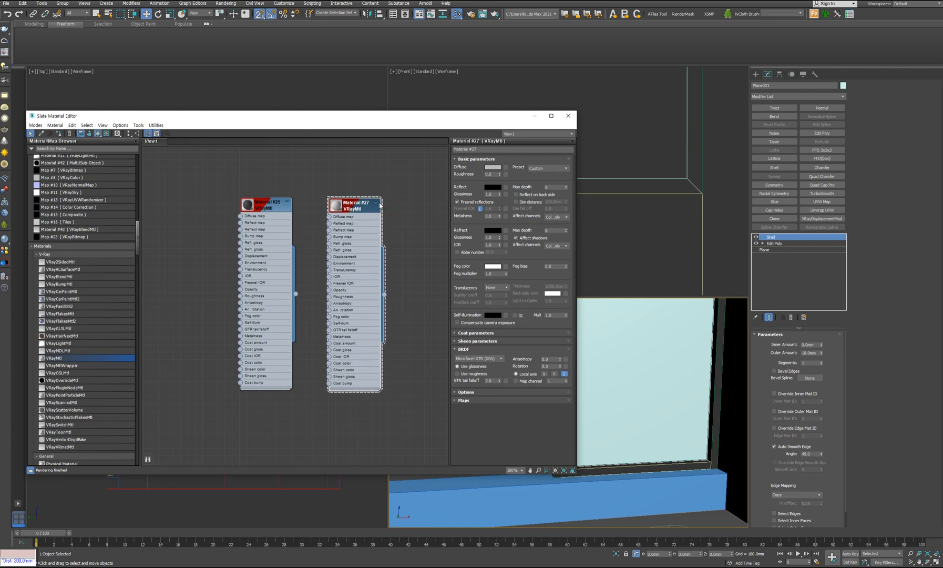
click(489, 168)
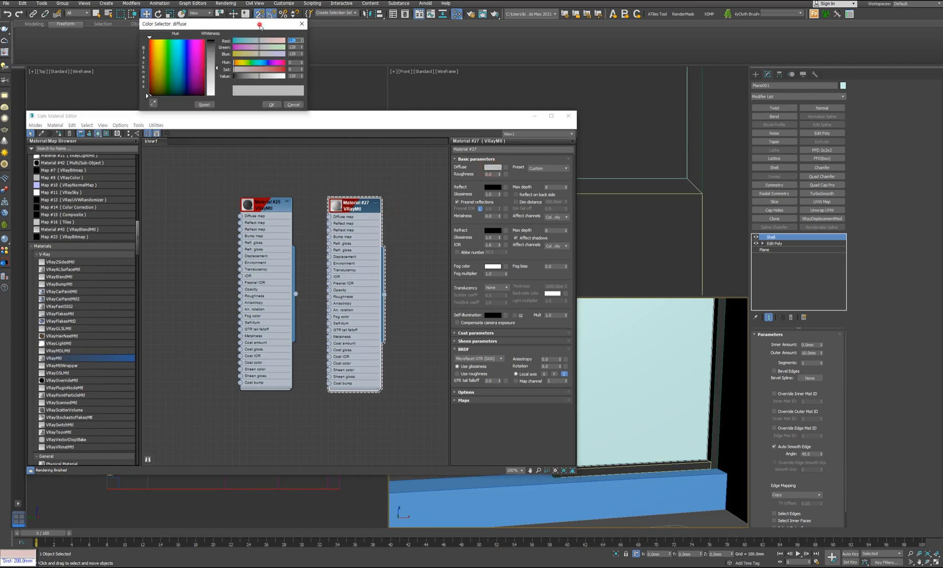
drag(260, 26, 413, 208)
mouse_move(402, 242)
mouse_down()
mouse_move(431, 257)
mouse_move(396, 250)
mouse_move(427, 257)
mouse_up()
click(423, 285)
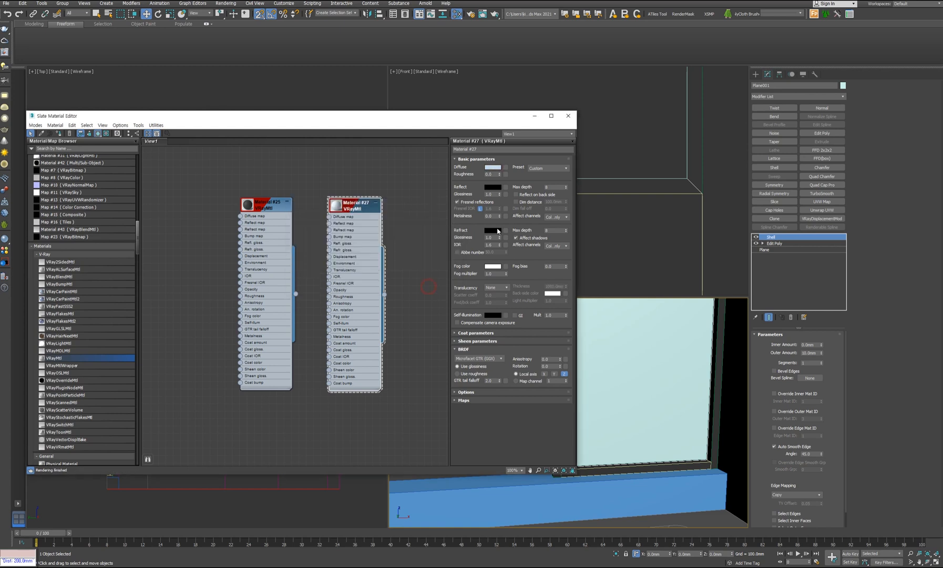
Step: Set the pale blue material's reflection color to pure white, value 255
click(492, 187)
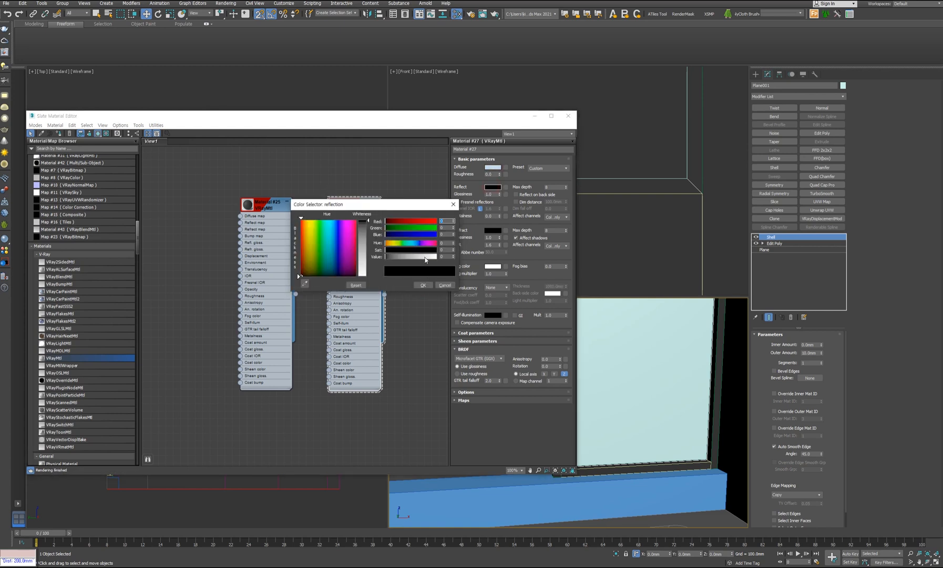
drag(424, 257, 446, 258)
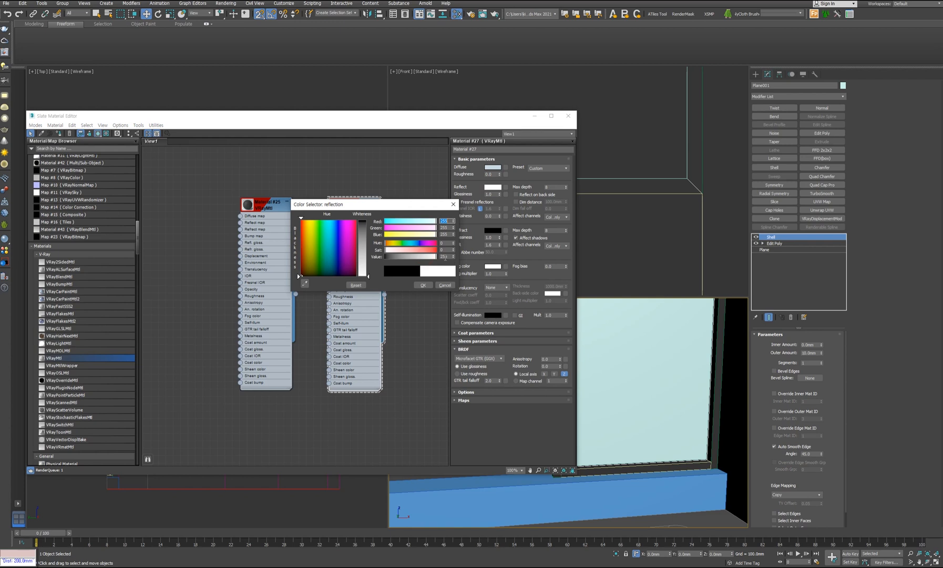
click(424, 286)
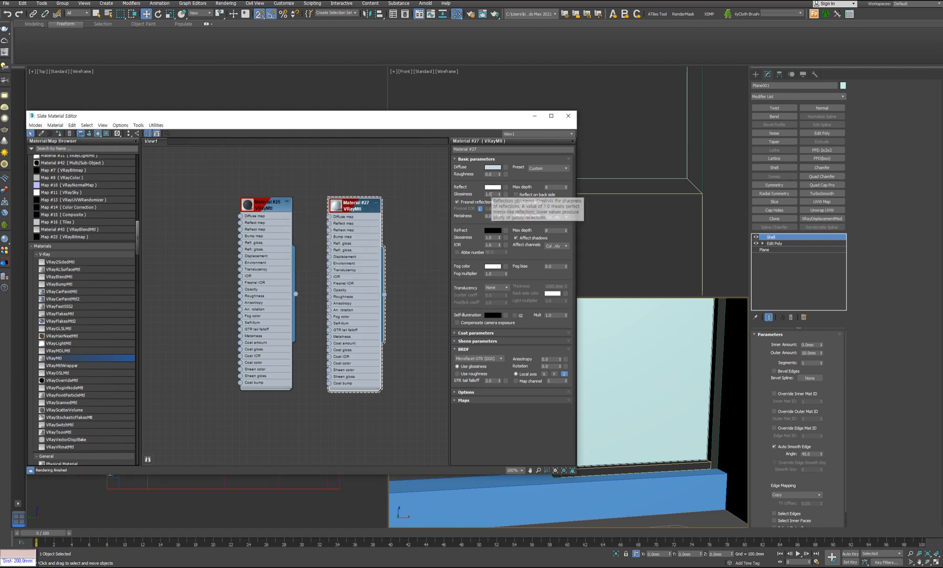
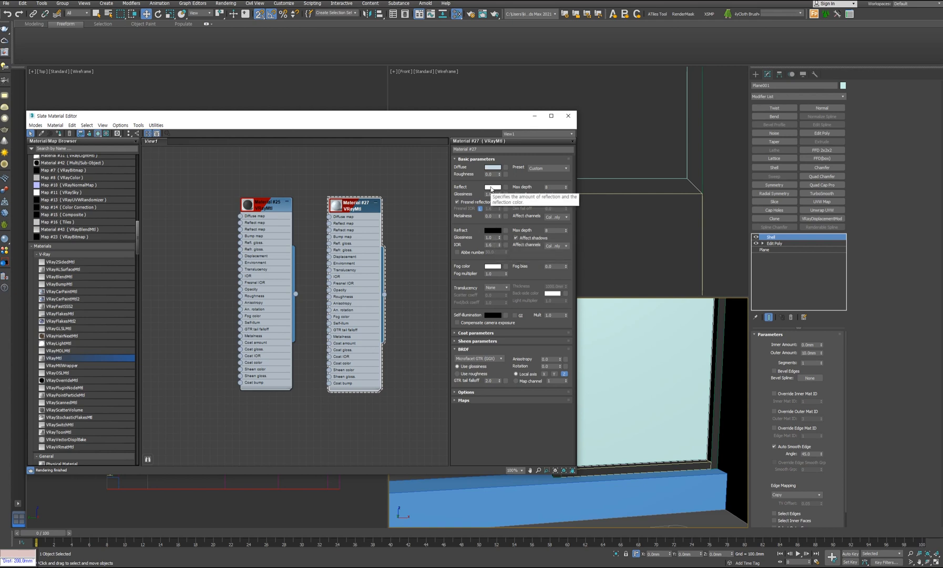
Step: Set the glass material's refraction color to near-white, value 245, lower its IOR, and enlarge its preview sphere
click(492, 230)
click(439, 257)
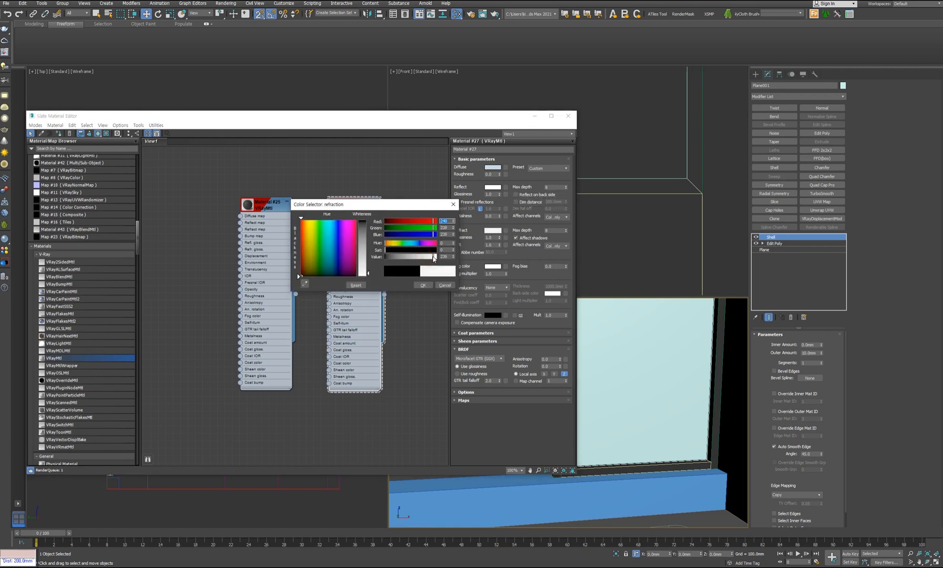
click(435, 258)
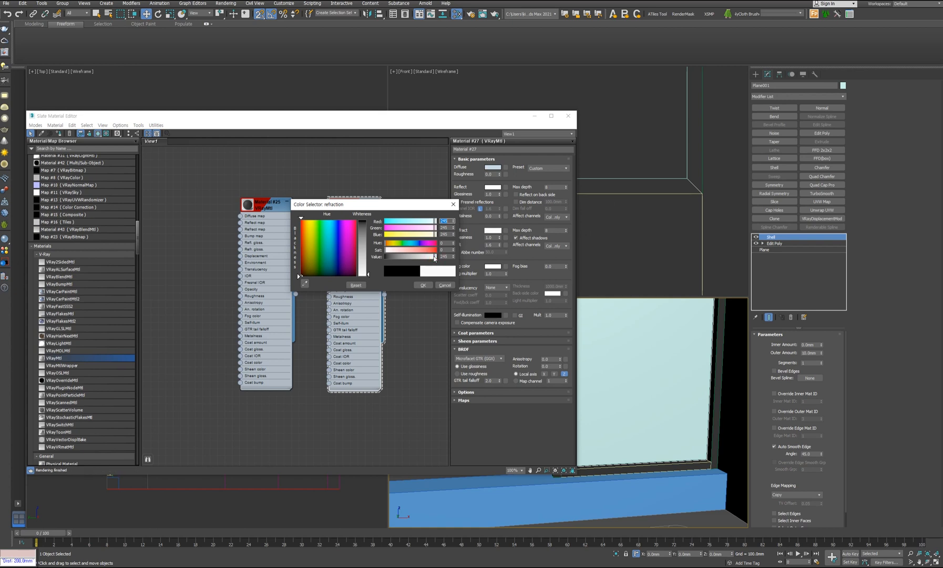
click(450, 285)
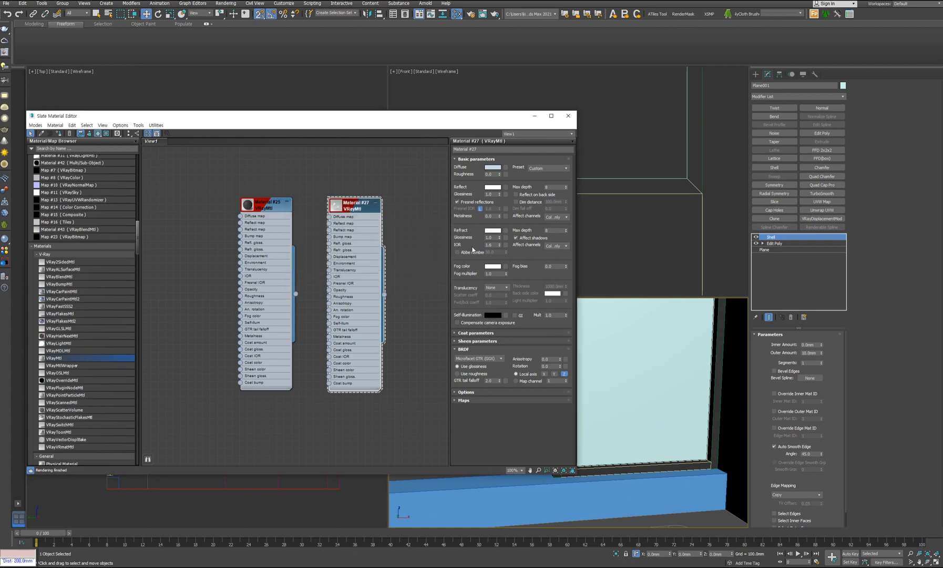
double_click(336, 206)
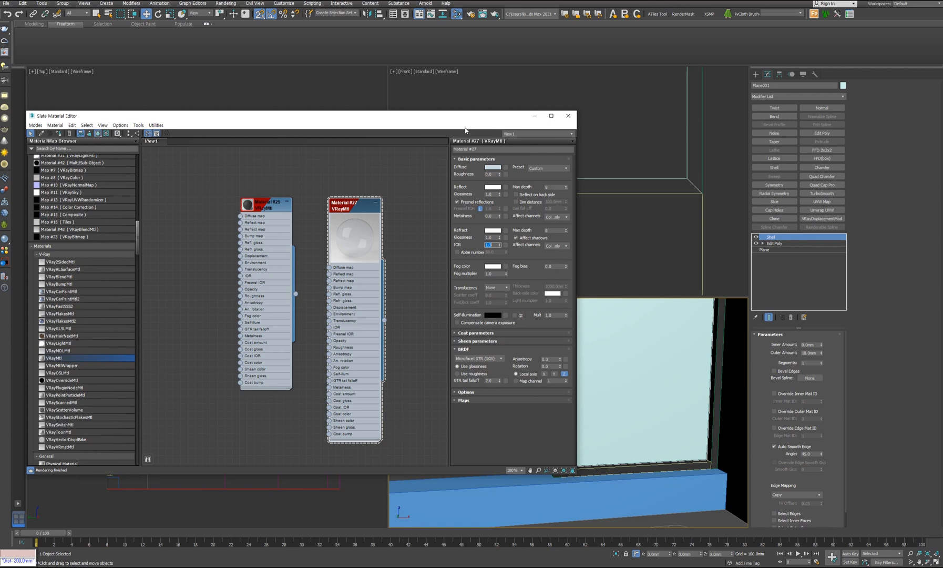
drag(465, 123, 458, 80)
Step: Assign the transparent glass material to the window pane, clear the selection, and minimize the material editor
click(670, 353)
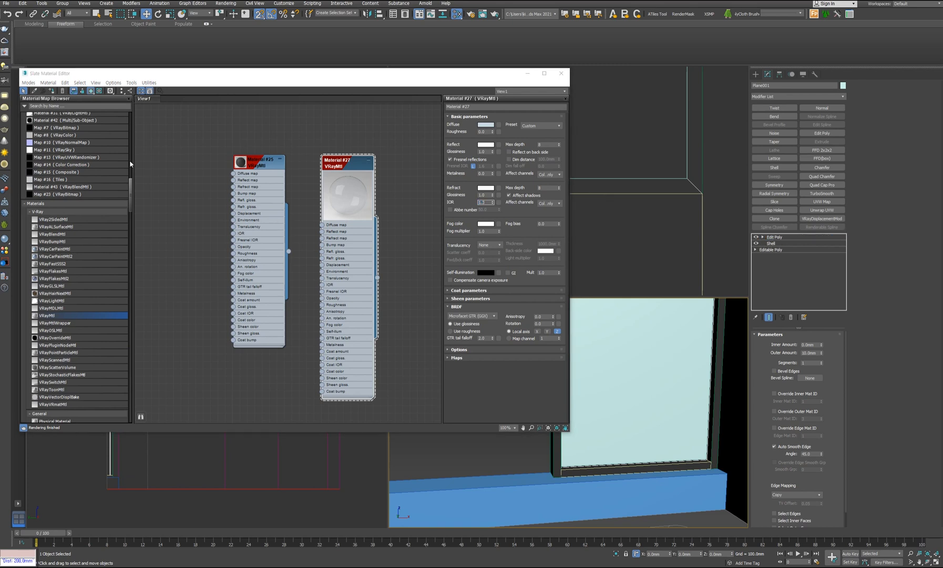
click(52, 91)
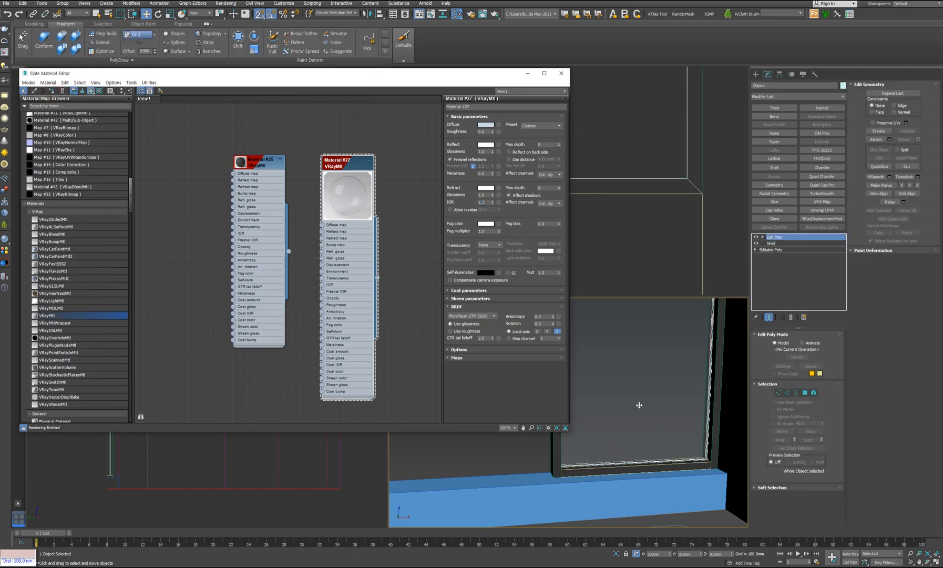
click(715, 196)
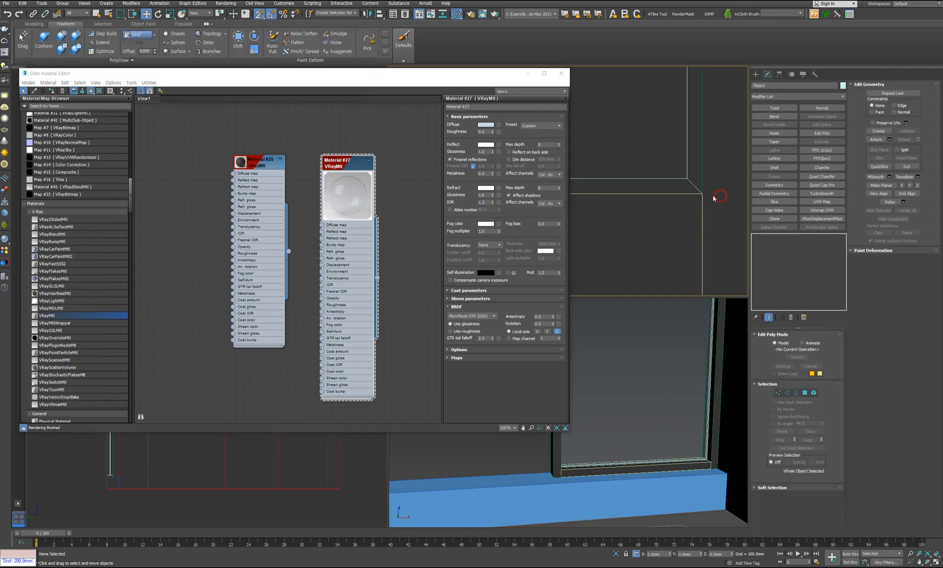
mouse_move(471, 77)
mouse_down()
mouse_move(340, 135)
mouse_move(1, 194)
mouse_move(350, 120)
mouse_move(591, 103)
mouse_up()
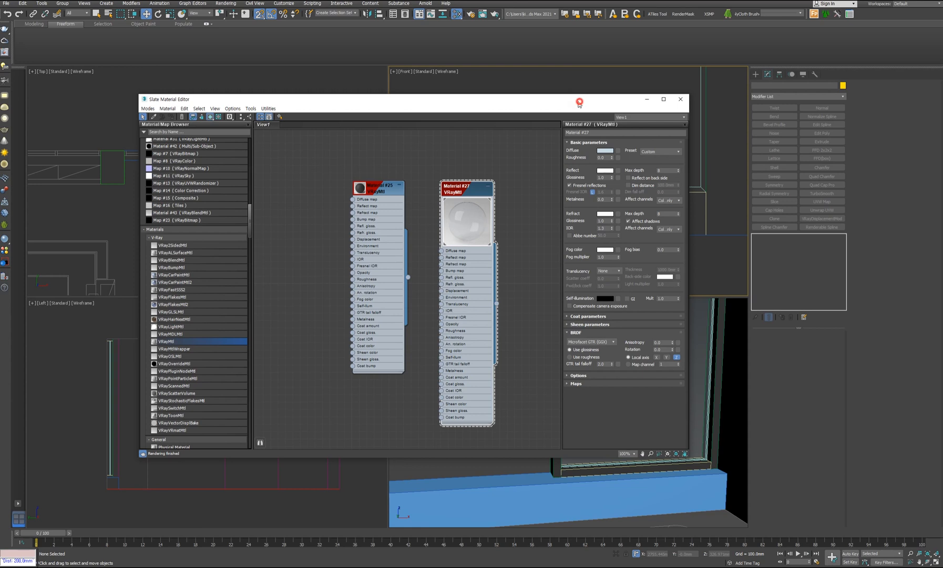
click(647, 99)
Step: Select the glass pane together with its frame pieces in the top view, leaving out the end post beside the column
scroll(594, 241, down, 9)
scroll(228, 161, up, 10)
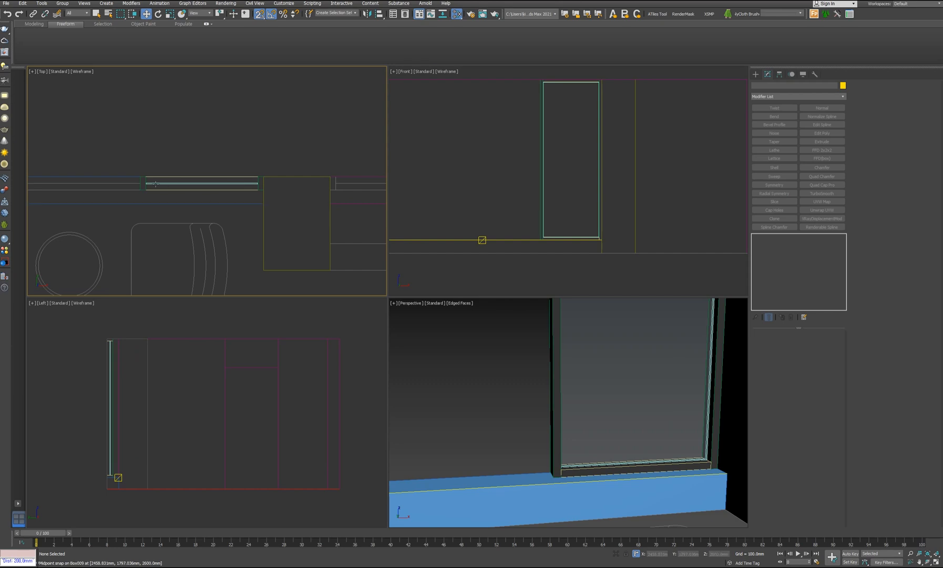
drag(121, 156, 263, 199)
scroll(247, 200, up, 3)
middle_drag(248, 200, 285, 202)
drag(293, 135, 345, 199)
drag(57, 137, 301, 199)
middle_drag(190, 244, 261, 238)
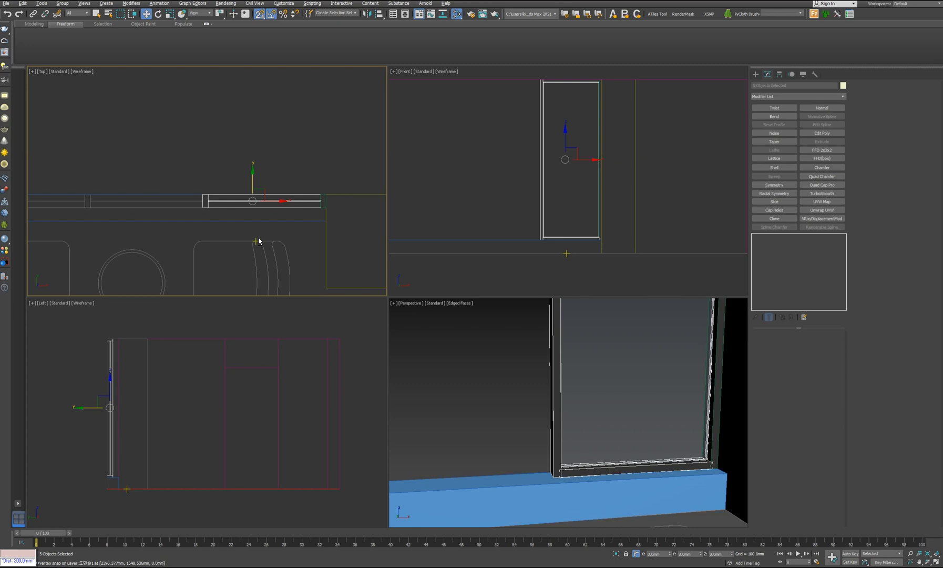
Step: Lock the selected window section and copy it once along the wall, snapping its column-side corner to its opposite frame corner
key(alt+w)
middle_drag(446, 339, 486, 339)
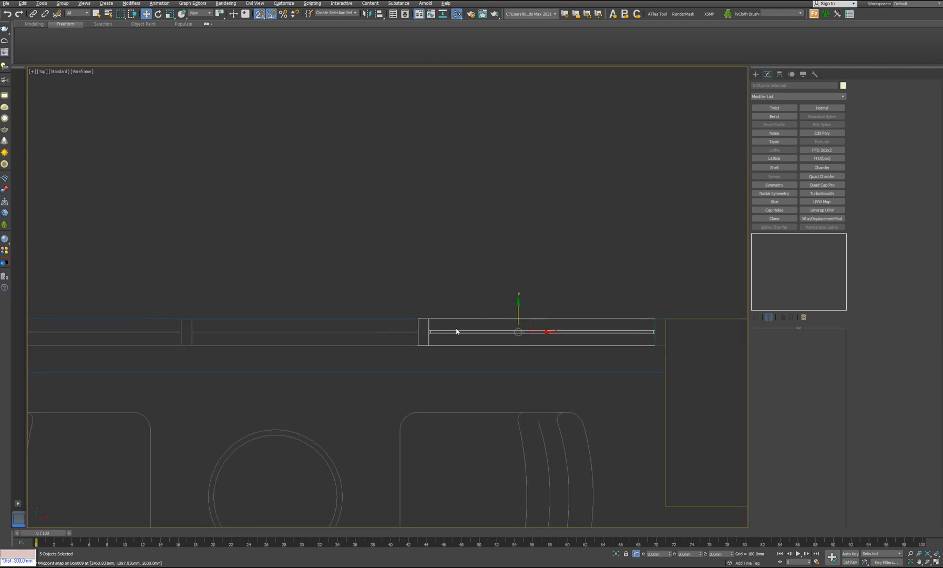
middle_drag(653, 364, 666, 360)
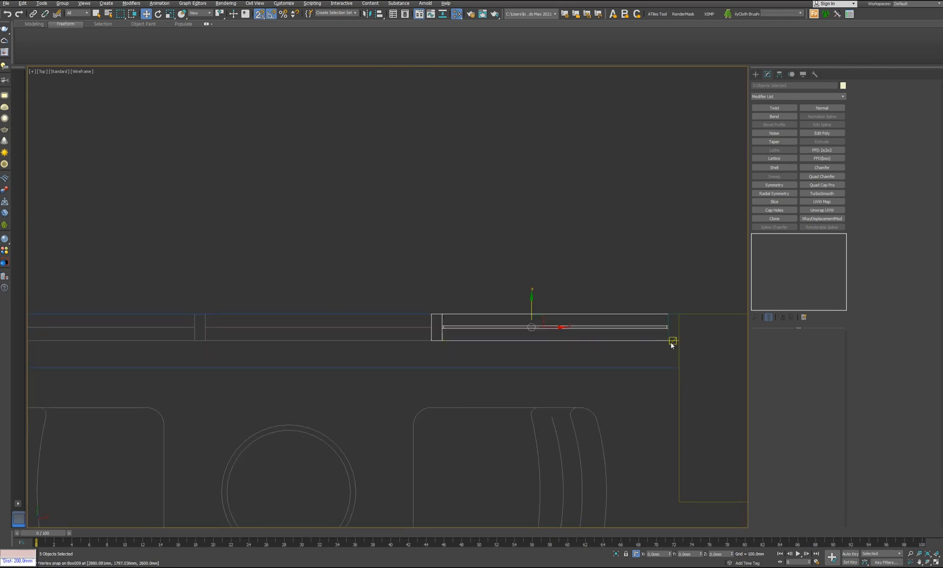
middle_drag(640, 390, 636, 396)
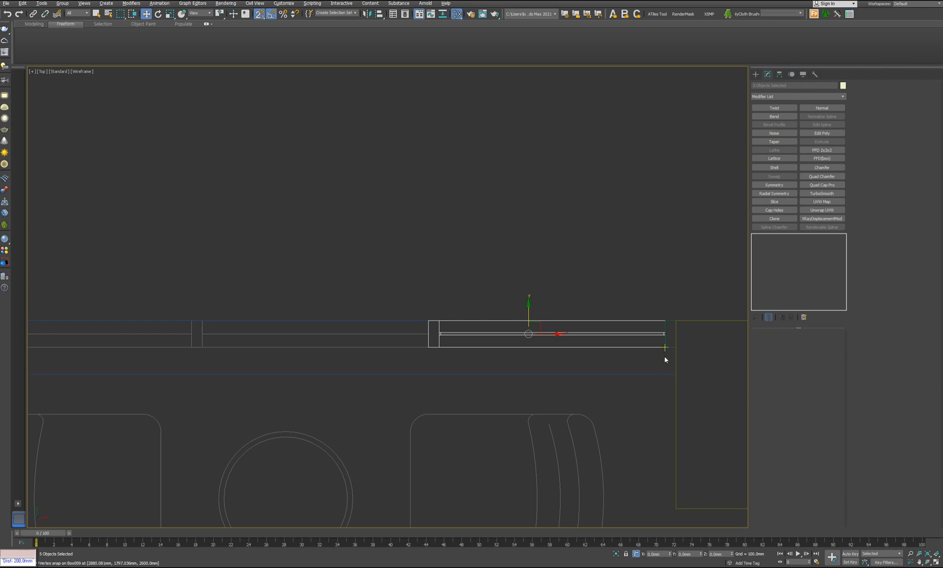
key(space)
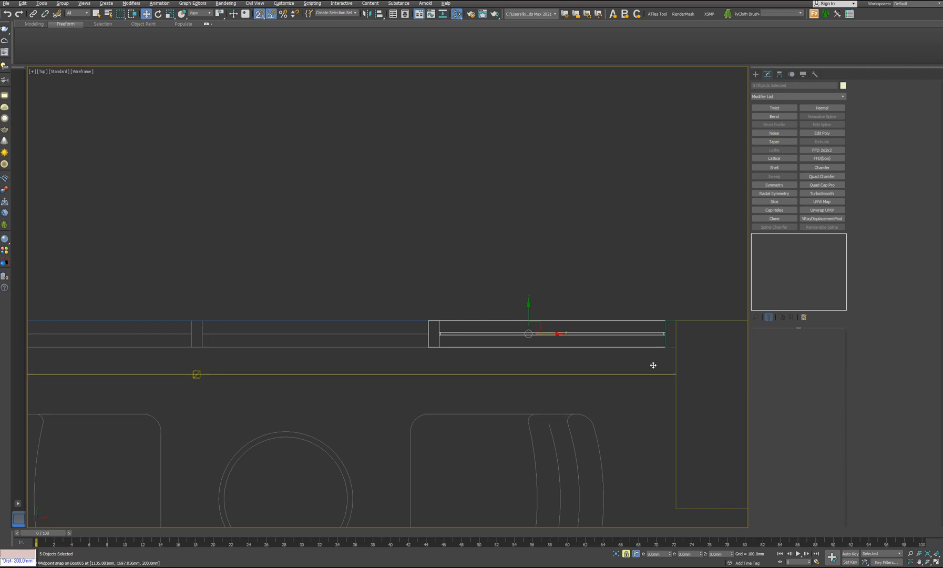
middle_drag(635, 360, 660, 327)
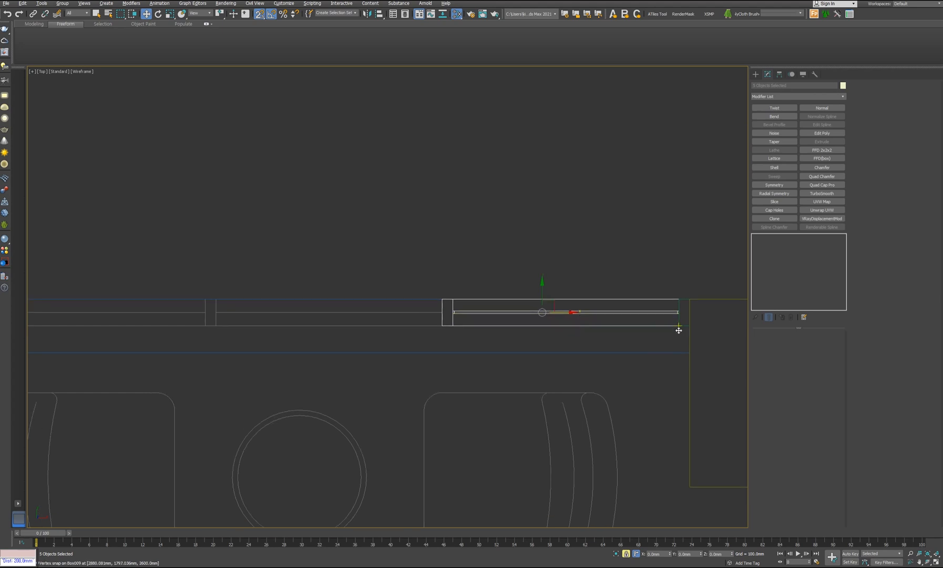
scroll(679, 330, up, 3)
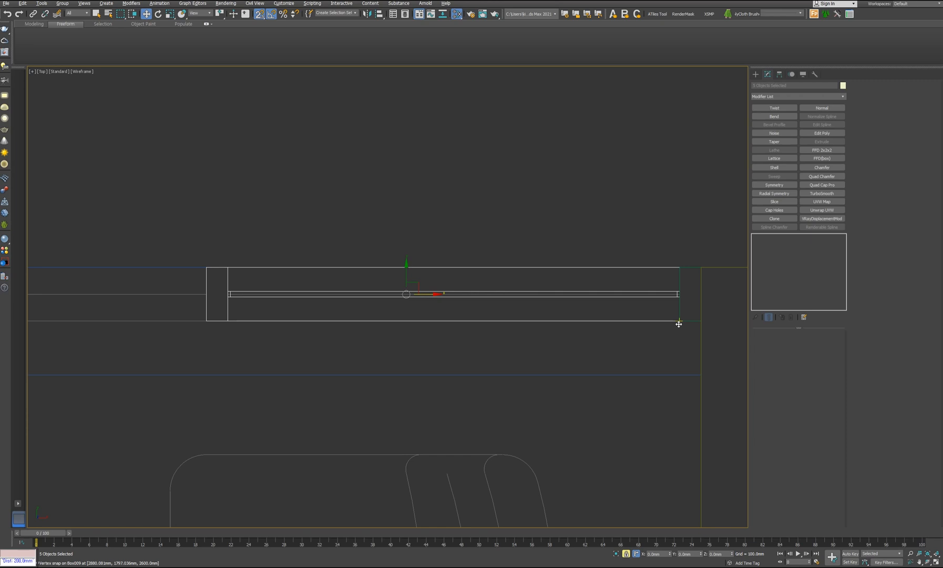
mouse_move(680, 325)
mouse_down()
mouse_move(647, 340)
mouse_move(351, 352)
mouse_move(205, 323)
mouse_up()
click(474, 314)
Step: Repeat the snapped window copies to fill the opening between the columns with four sections, and clear the selection
middle_drag(250, 331, 586, 325)
scroll(587, 325, down, 3)
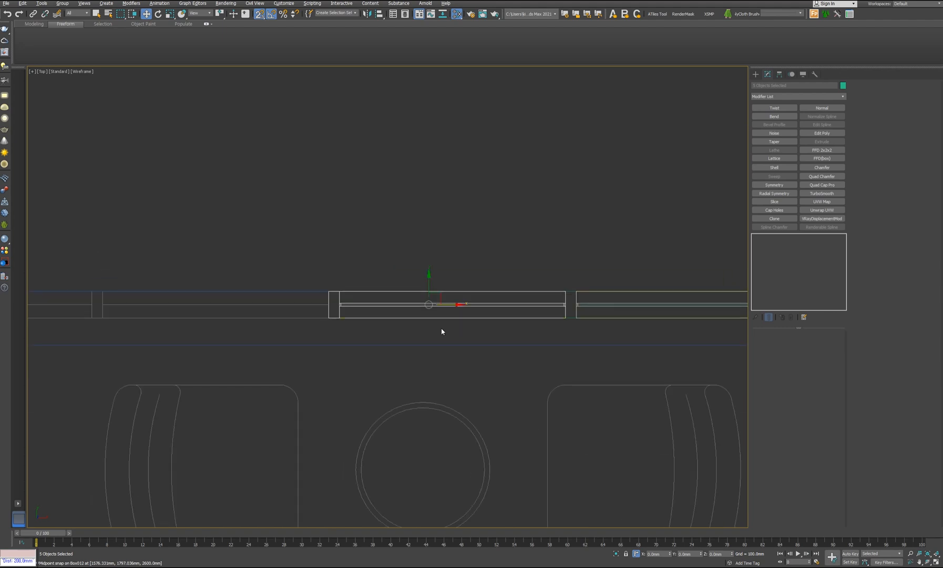
scroll(396, 312, down, 3)
middle_drag(395, 312, 654, 311)
scroll(665, 312, up, 3)
mouse_move(673, 305)
mouse_down()
mouse_move(570, 317)
mouse_move(438, 299)
mouse_up()
click(472, 314)
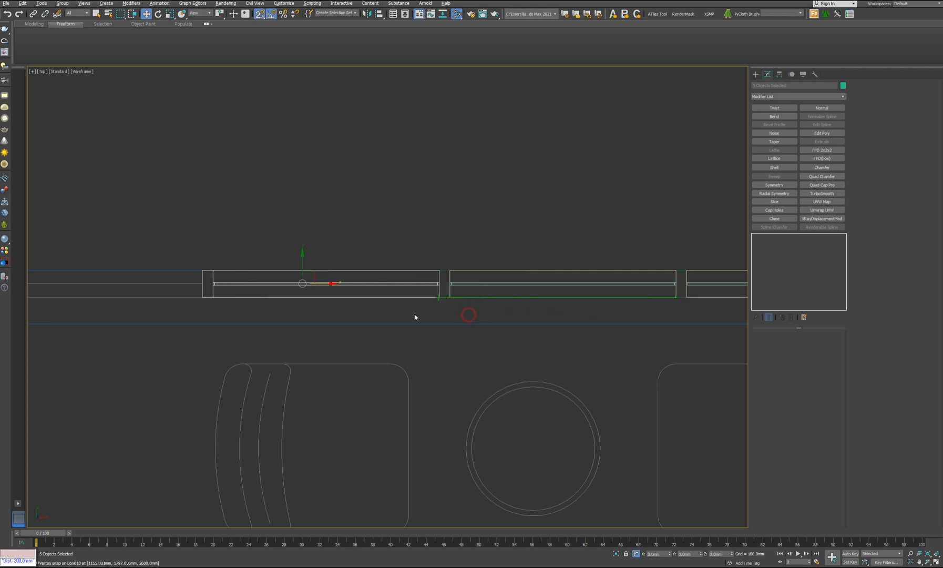
scroll(360, 215, down, 4)
click(428, 265)
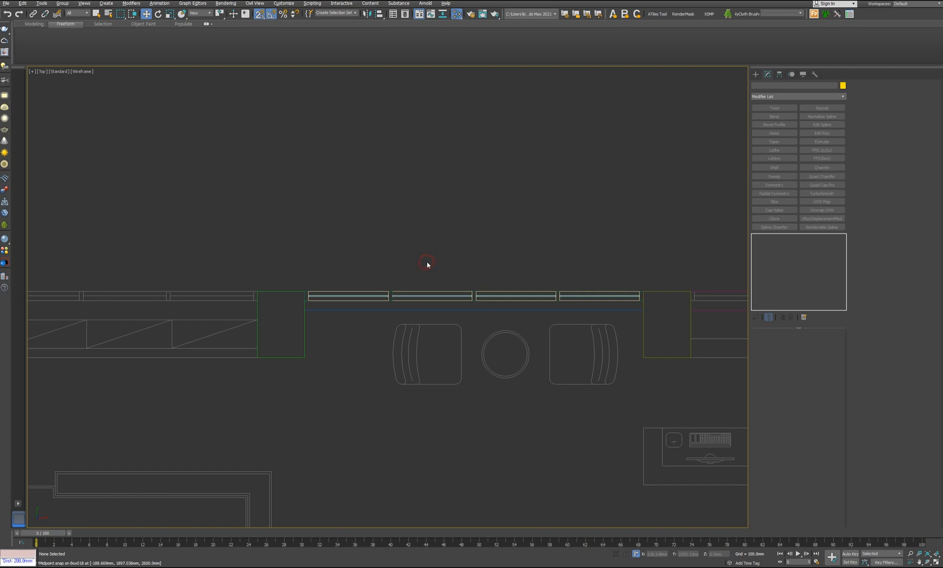
Step: Examine the four-section window between the columns in plan and perspective, switching edged faces off and back on
scroll(456, 304, down, 3)
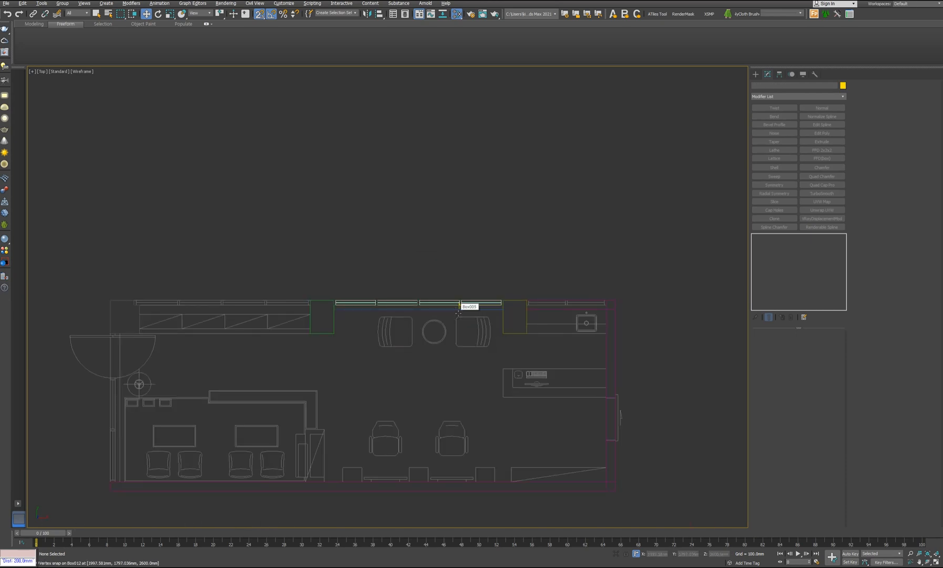
middle_drag(445, 378, 467, 372)
click(936, 562)
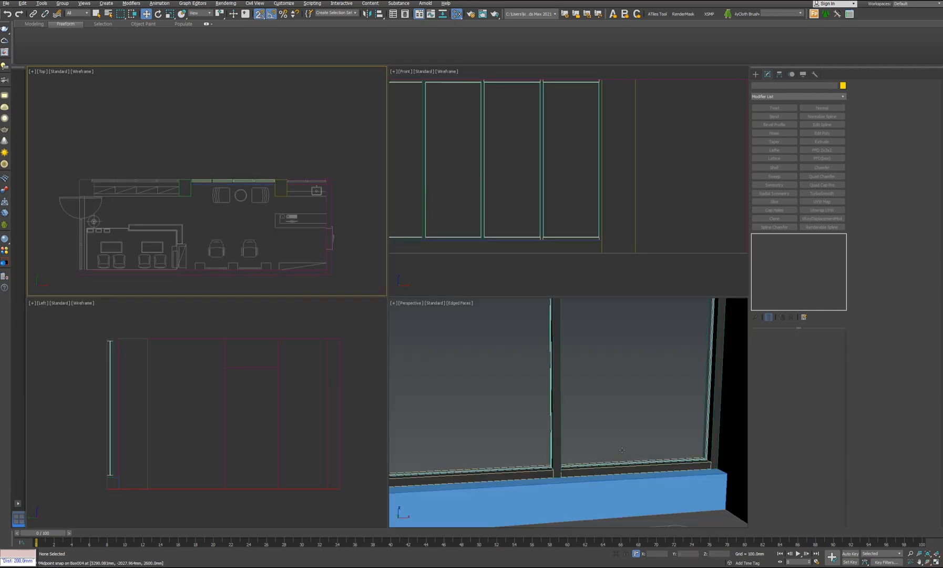
scroll(576, 437, down, 10)
scroll(482, 419, up, 10)
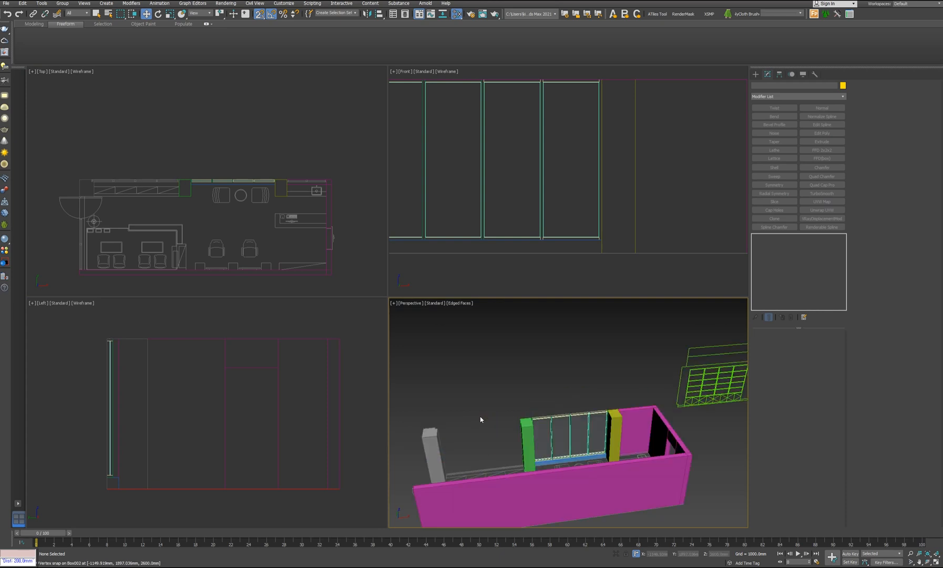
key(F4)
scroll(545, 441, up, 8)
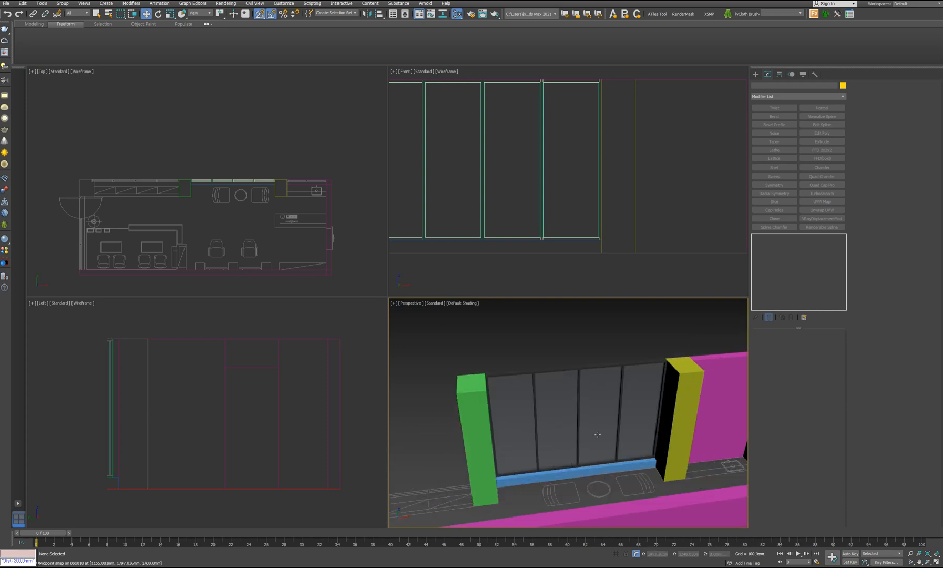
key(F4)
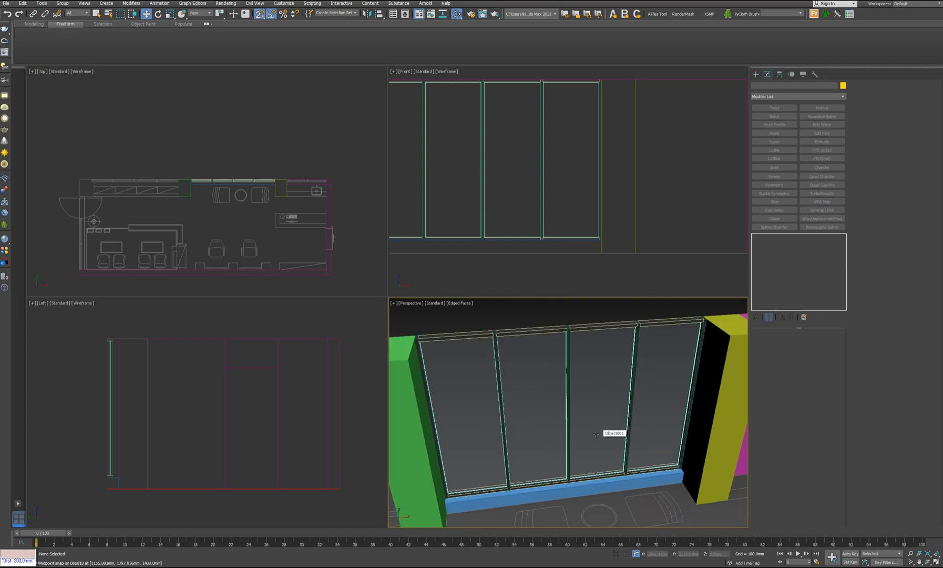
Step: Draw a box in the top view along the outer wall between the green and gray columns, 300 mm by 3600 mm and 200 mm high
scroll(579, 435, down, 8)
middle_drag(451, 170, 615, 180)
scroll(614, 180, down, 3)
middle_drag(503, 192, 541, 188)
scroll(541, 189, up, 1)
middle_drag(613, 216, 541, 223)
scroll(542, 222, up, 2)
click(756, 74)
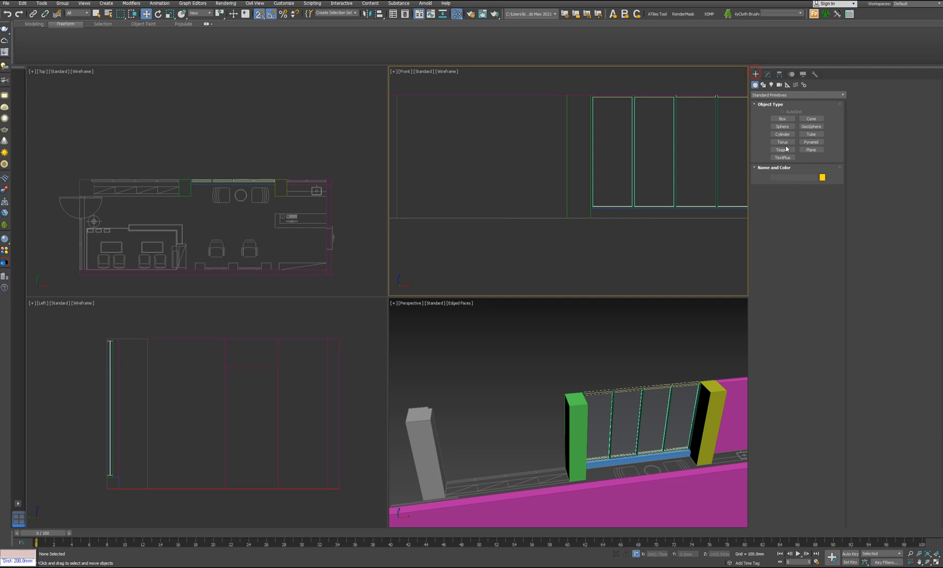
click(782, 119)
scroll(158, 189, up, 4)
middle_drag(169, 174, 102, 203)
drag(318, 183, 75, 196)
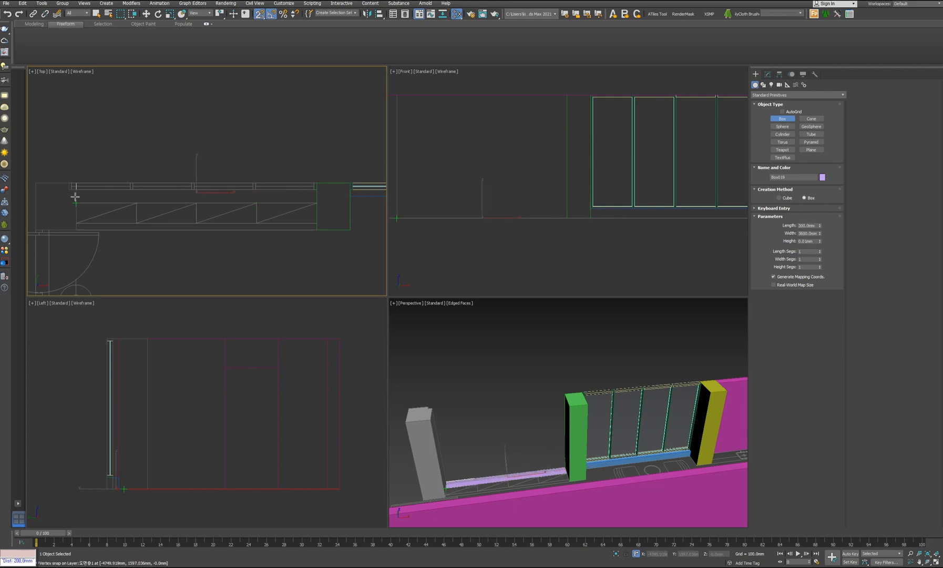
drag(89, 184, 89, 184)
text(200)
key(Return)
middle_drag(569, 214, 631, 209)
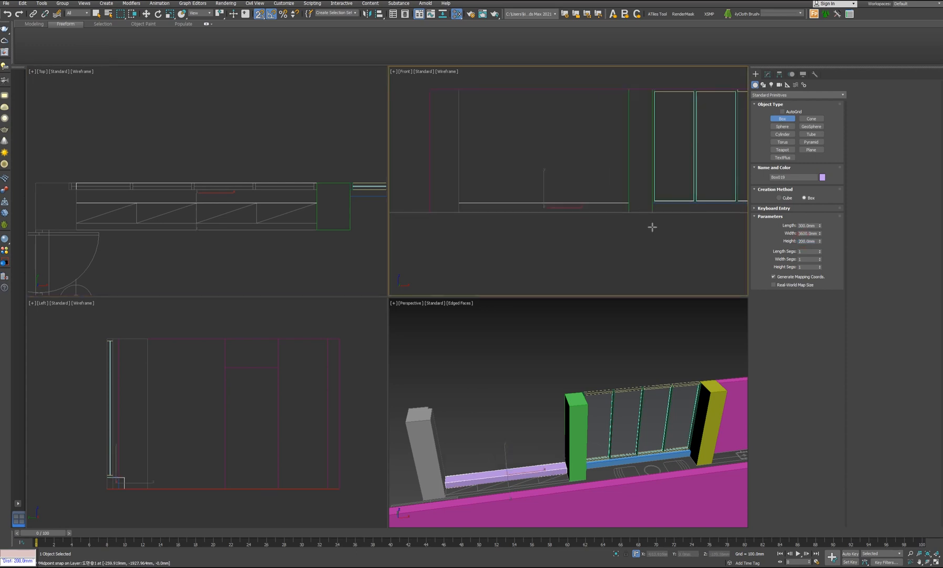
Step: Add an Edit Poly modifier to the new sill box and enter vertex editing
click(767, 74)
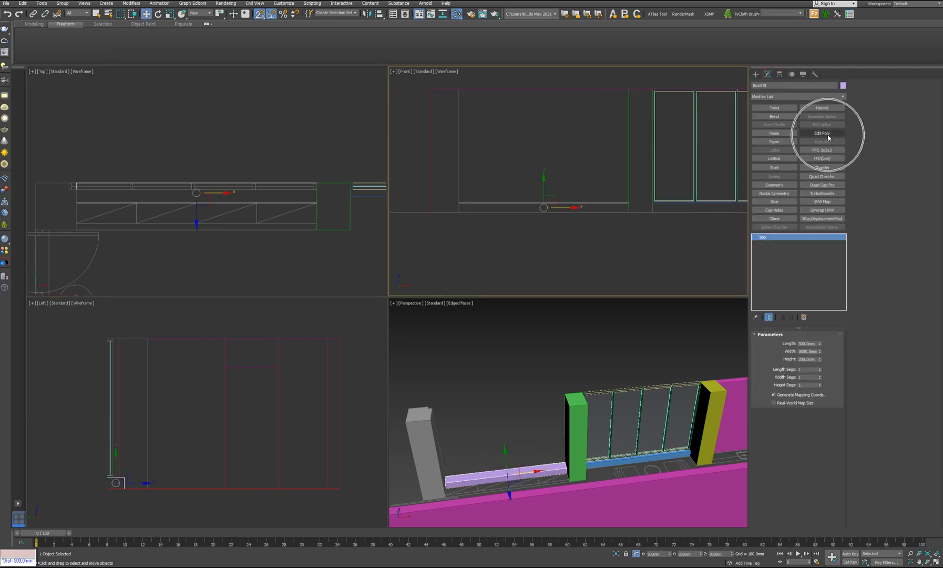
click(823, 134)
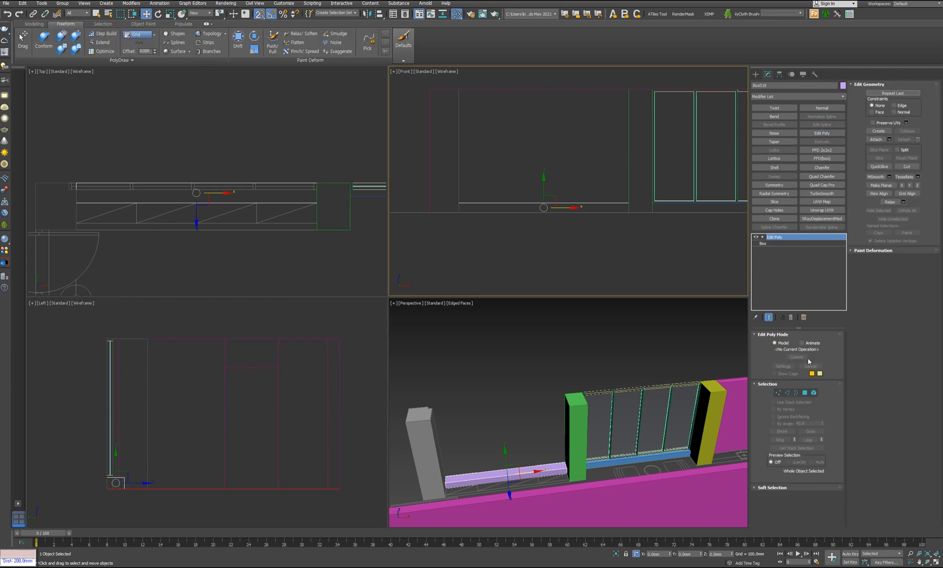
click(778, 392)
Step: Select the box's four room-side vertices and snap them in depth to line up with the front edge of the neighboring blue sill
click(322, 219)
drag(31, 201, 31, 201)
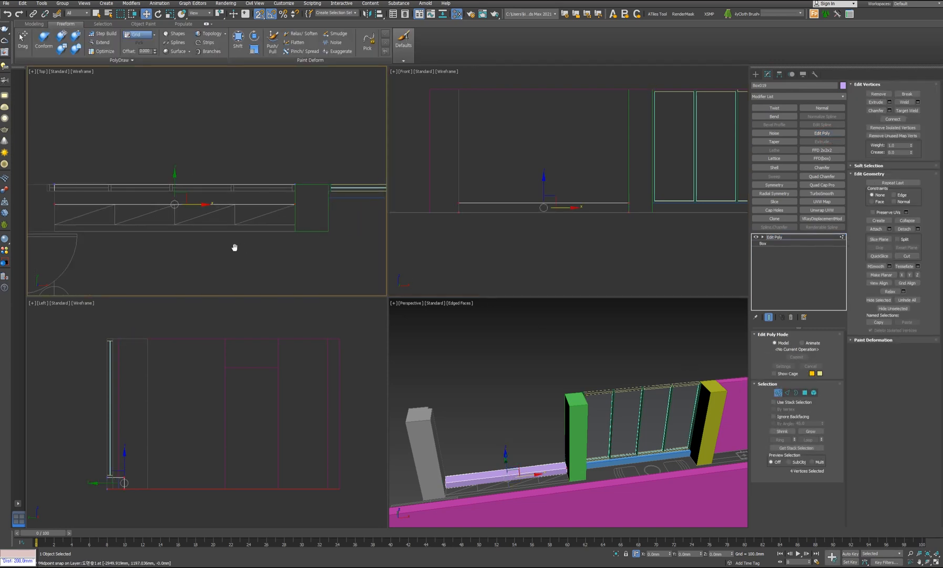
key(alt+w)
scroll(556, 346, up, 2)
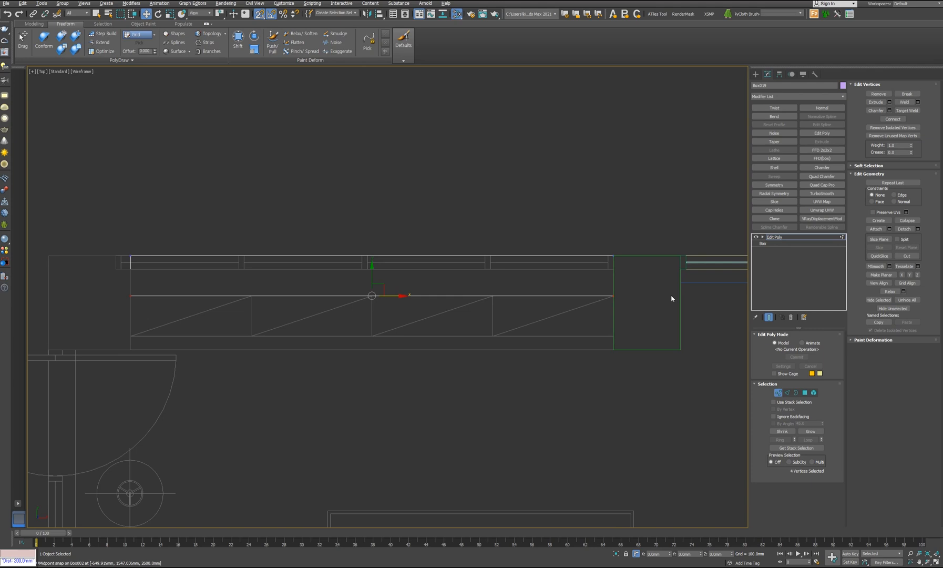
middle_drag(673, 298, 586, 300)
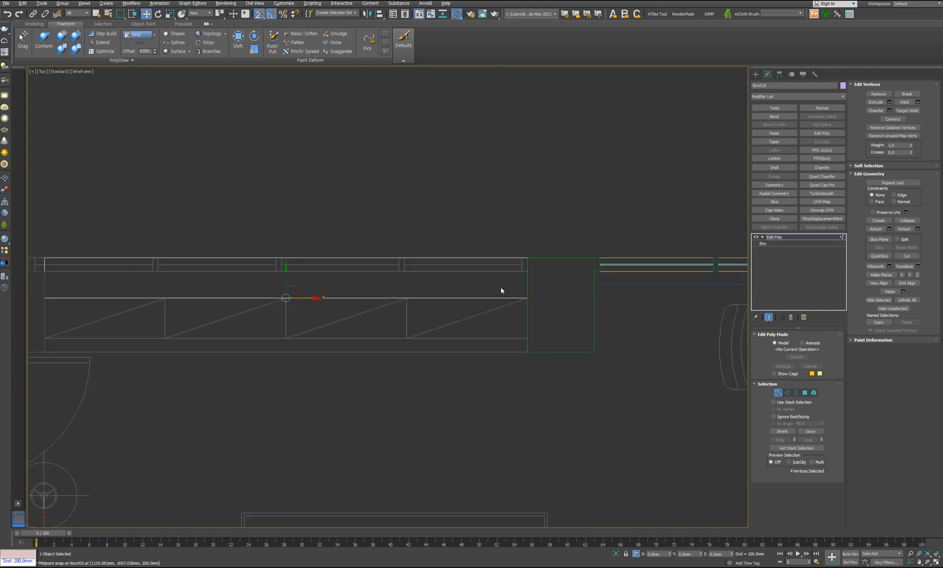
middle_drag(293, 281, 286, 287)
drag(277, 283, 279, 442)
middle_drag(270, 394, 307, 377)
drag(314, 399, 323, 394)
drag(640, 428, 223, 377)
drag(20, 352, 21, 352)
drag(315, 371, 683, 278)
drag(671, 278, 625, 275)
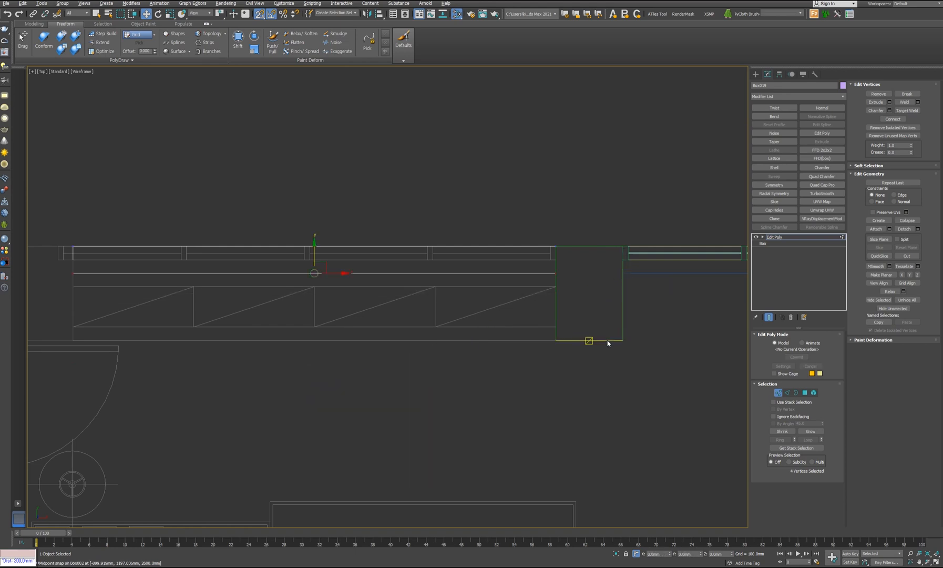
Step: Review the Grid and Snap Settings for the Vertex and Midpoint snaps and the Enable Axis Constraints option, and close them
key(ctrl)
key(ctrl)
key(ctrl)
key(ctrl)
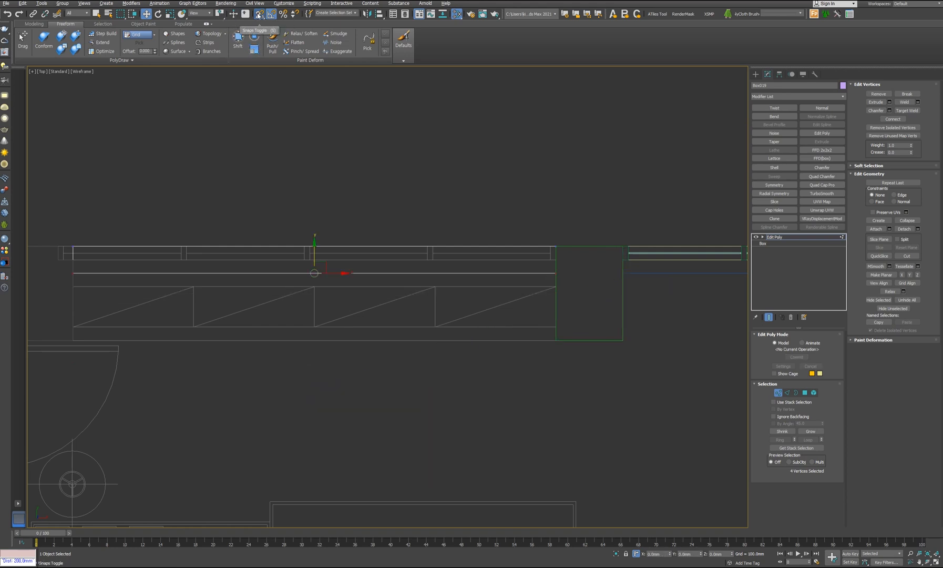
right_click(260, 16)
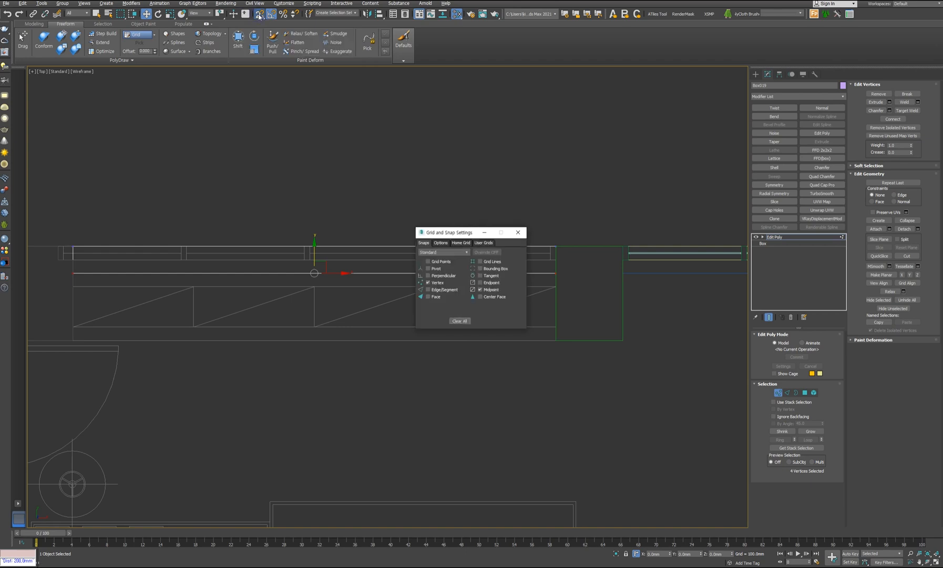
key(ctrl)
key(ctrl)
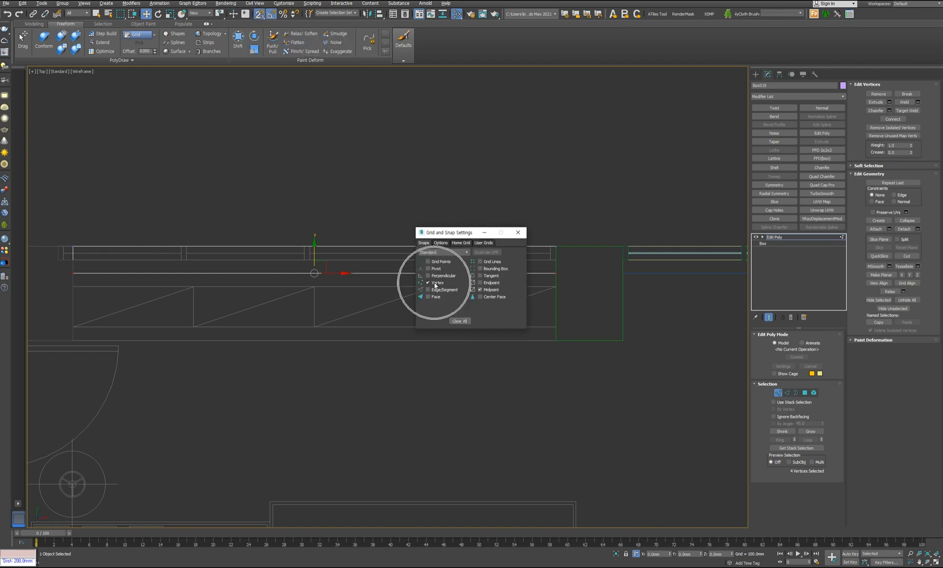
key(ctrl)
key(ctrl)
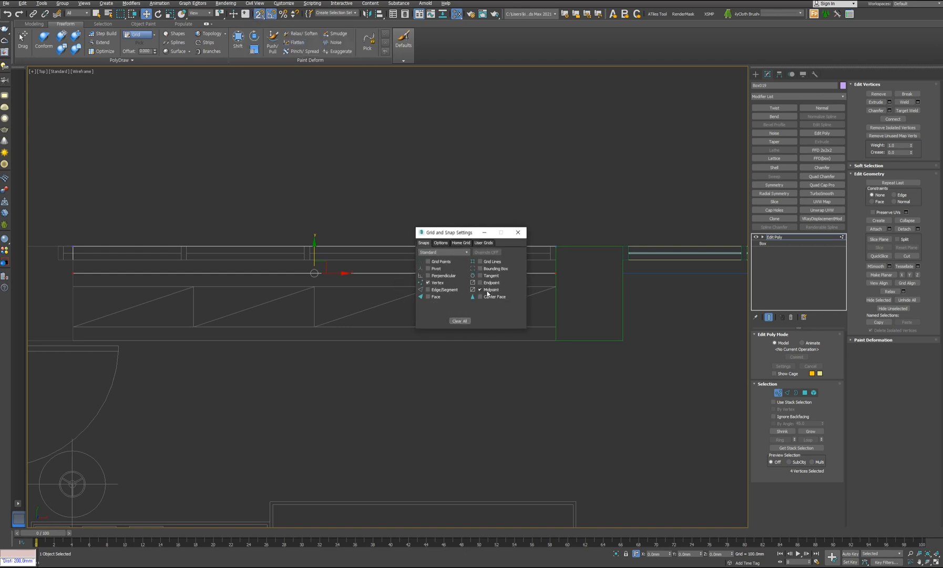
click(444, 246)
key(ctrl)
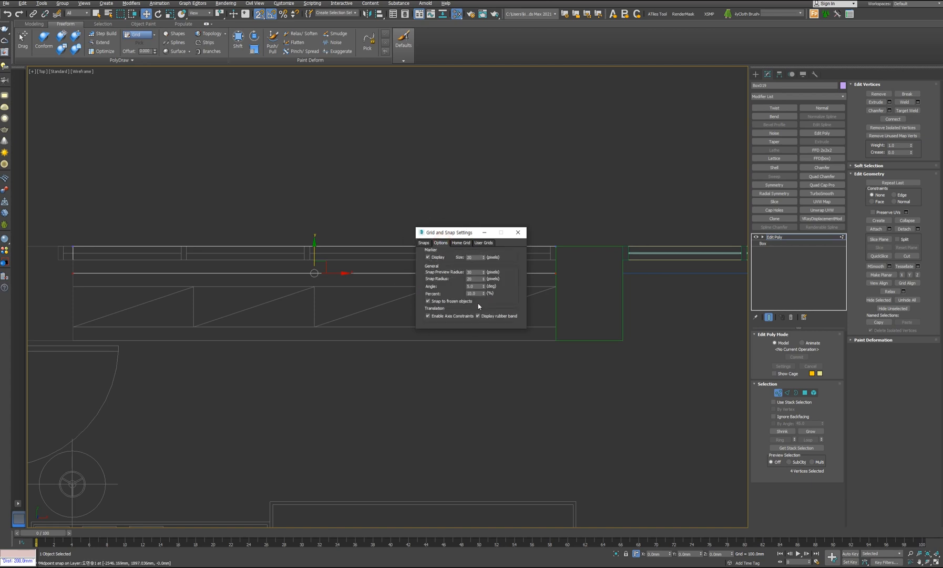
click(518, 233)
Step: Snap the box's room-side vertices to the column's edge and back to the blue sill's front line, and leave vertex editing
drag(315, 257, 593, 365)
drag(315, 397, 617, 274)
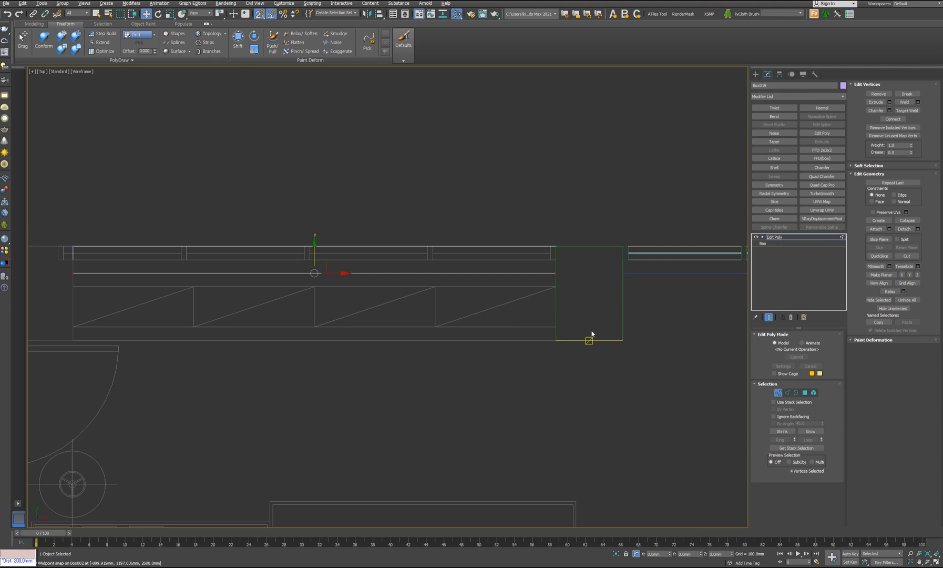
middle_drag(178, 301, 392, 292)
scroll(412, 246, up, 3)
scroll(472, 264, down, 2)
middle_drag(471, 264, 349, 261)
click(779, 392)
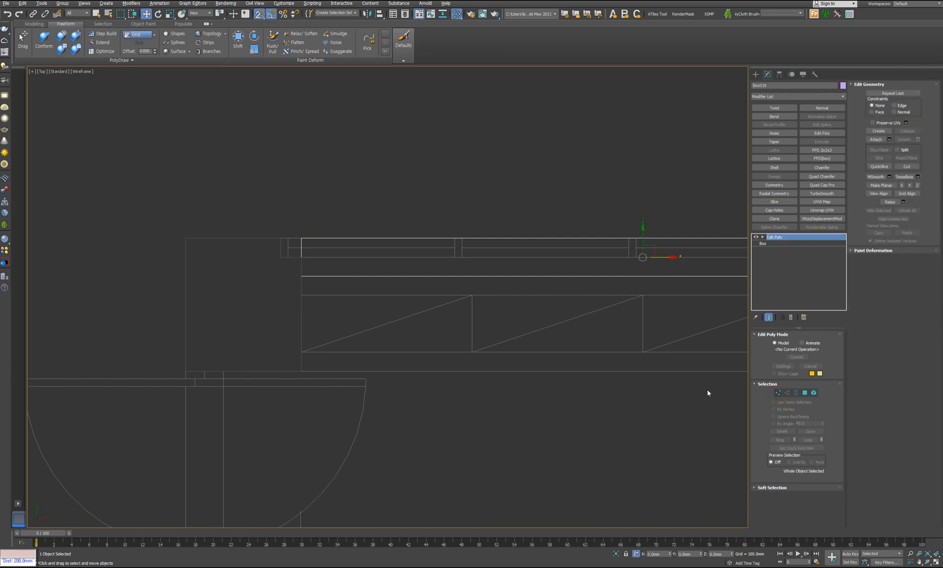
Step: Examine in the Top view how the new sill box's column-side end meets the window frame drawn in the floor plan
scroll(295, 273, down, 2)
middle_drag(296, 274, 255, 309)
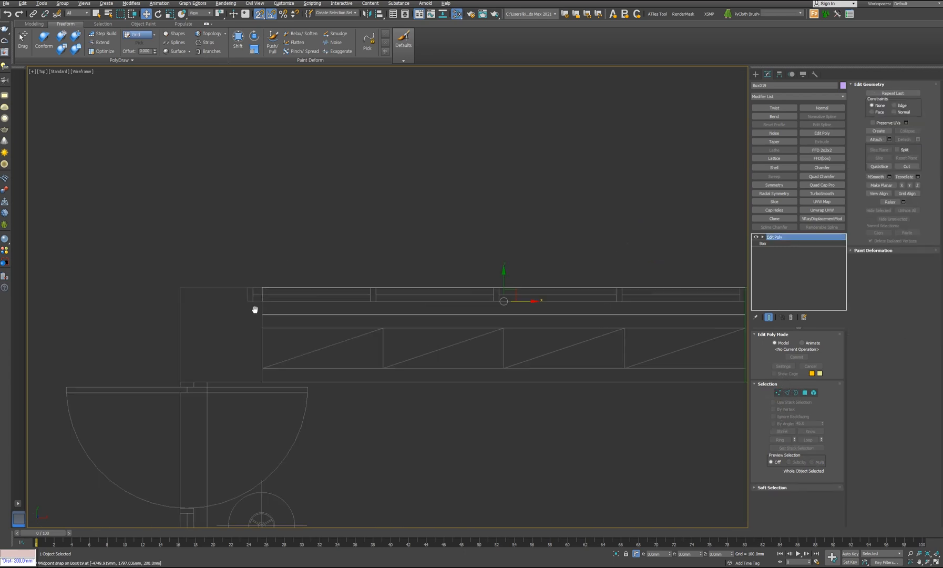
scroll(259, 310, up, 6)
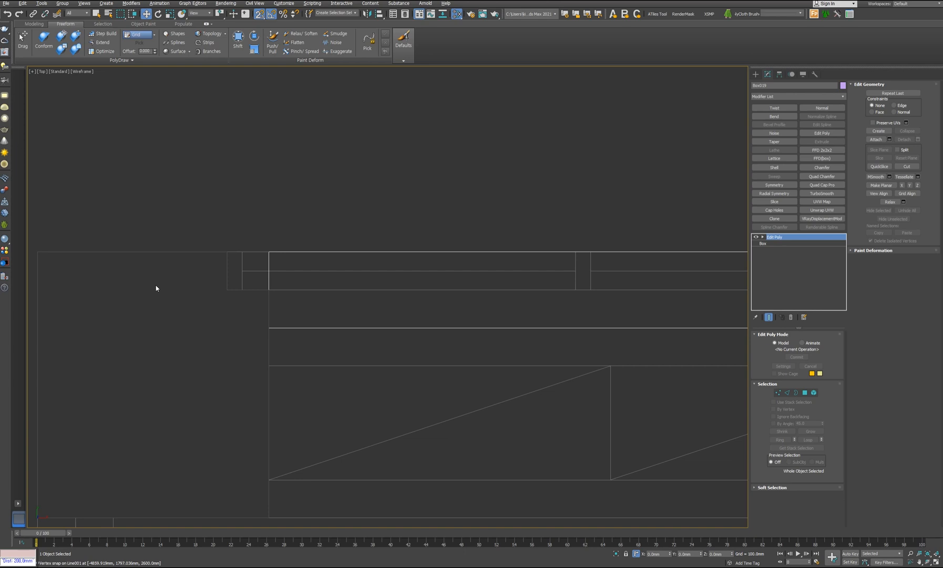
scroll(466, 310, down, 4)
middle_drag(642, 352, 493, 364)
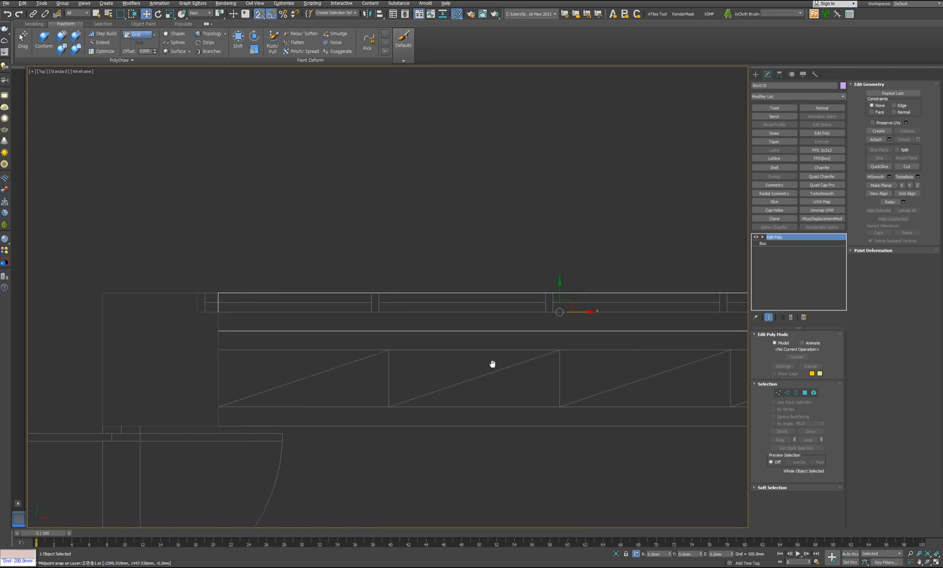
middle_drag(202, 319, 392, 300)
scroll(392, 301, up, 4)
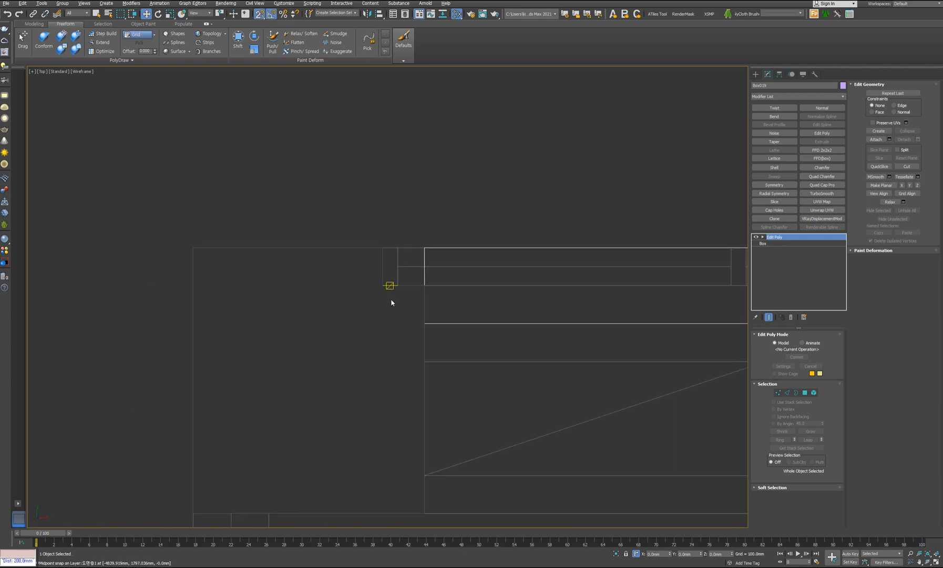
scroll(391, 302, down, 3)
scroll(425, 341, up, 3)
Step: QuickSlice the sill box lengthwise along the room-side edge of the window frame in the plan
right_click(423, 340)
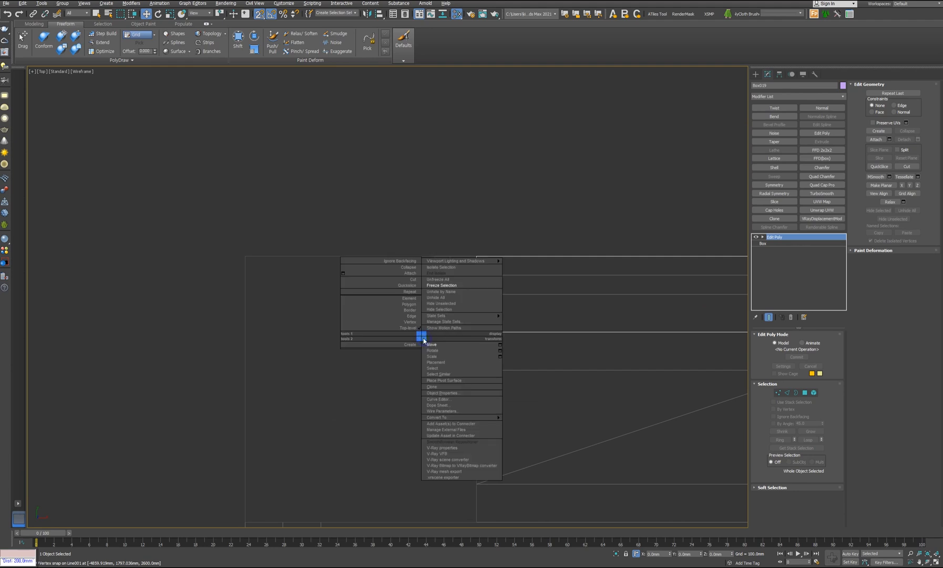
click(415, 286)
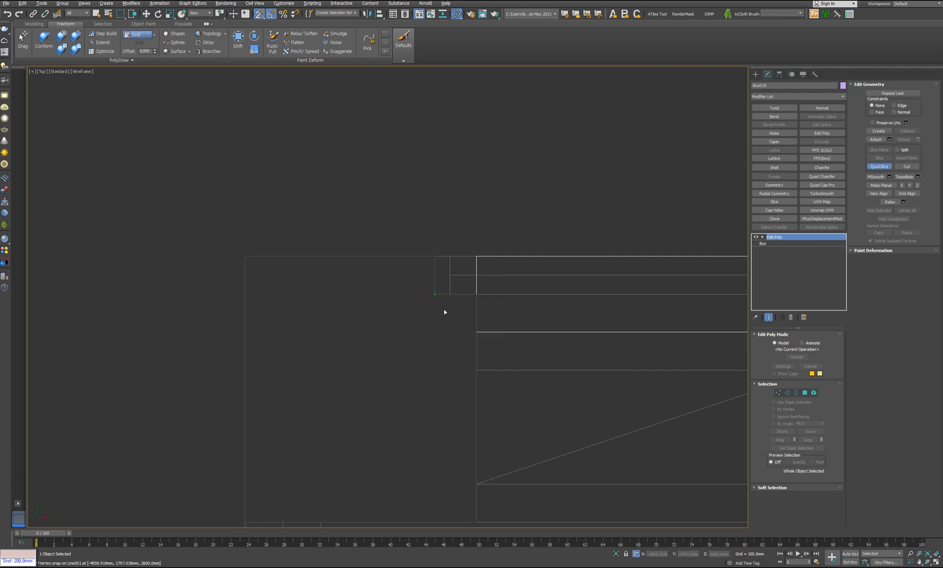
click(478, 296)
scroll(345, 310, down, 3)
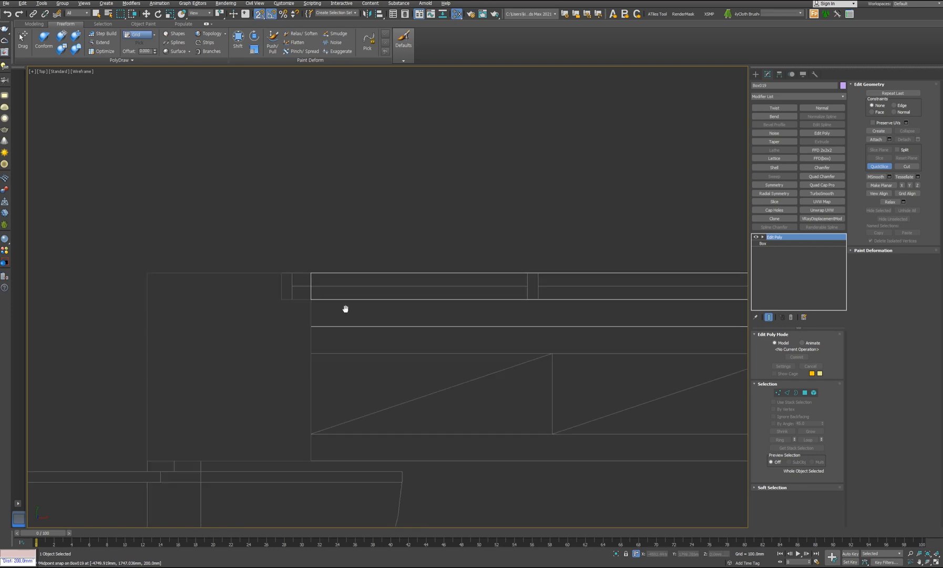
middle_drag(232, 308, 87, 325)
scroll(87, 325, down, 2)
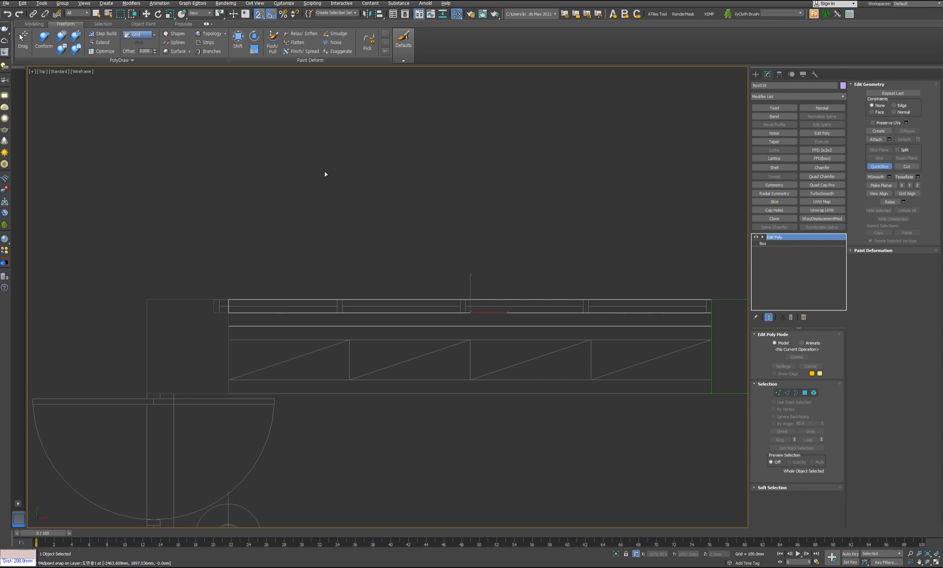
click(468, 426)
click(669, 193)
click(476, 428)
middle_drag(267, 367, 546, 318)
scroll(545, 318, up, 3)
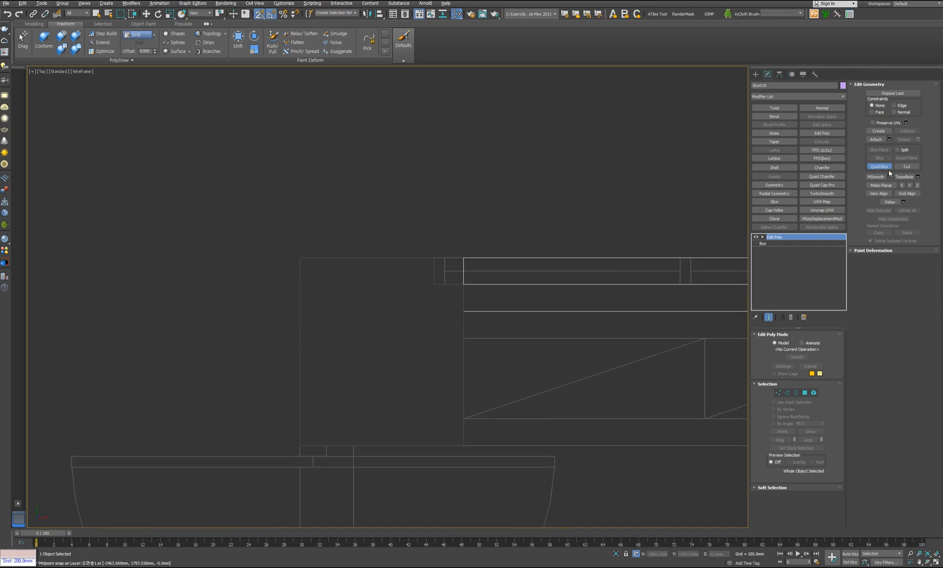
right_click(600, 321)
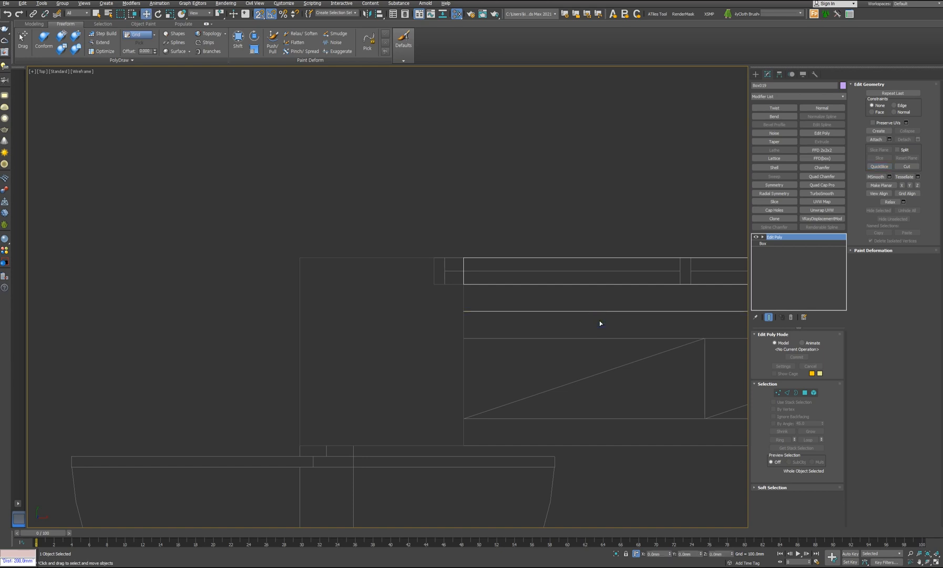
Step: Select the sliced outer end polygon beside the gray column and try moving it to the window frame's far edge
click(805, 393)
scroll(460, 275, up, 3)
drag(434, 214, 485, 299)
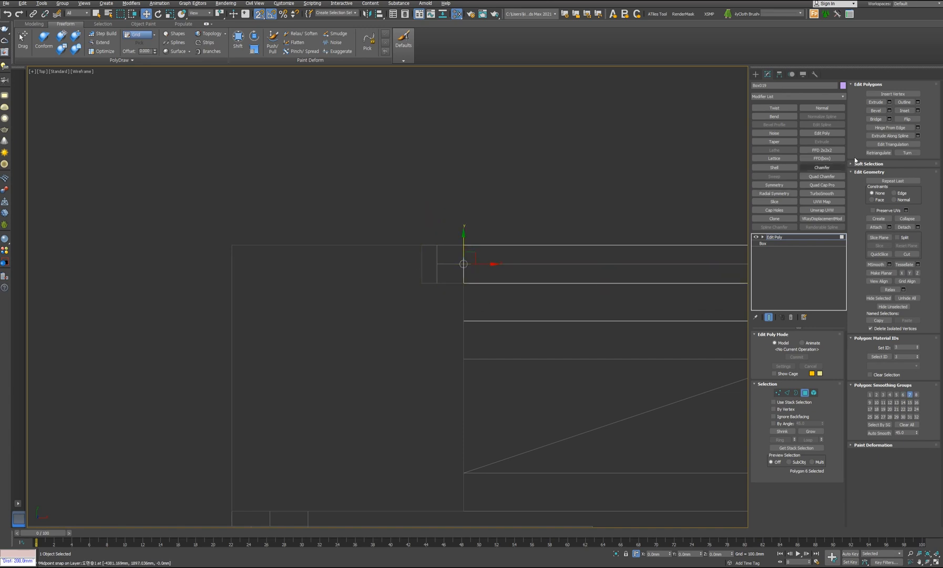
middle_drag(506, 315, 541, 331)
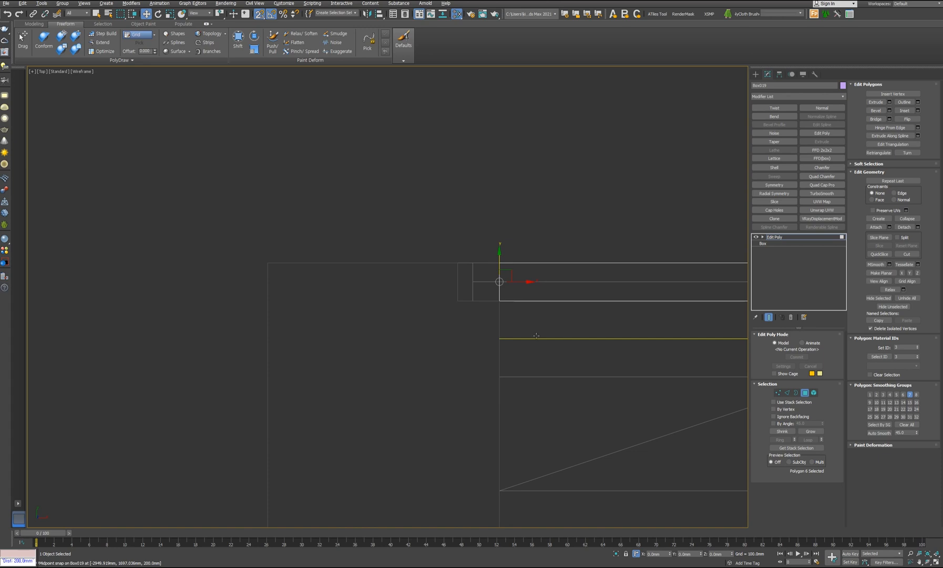
scroll(513, 297, up, 3)
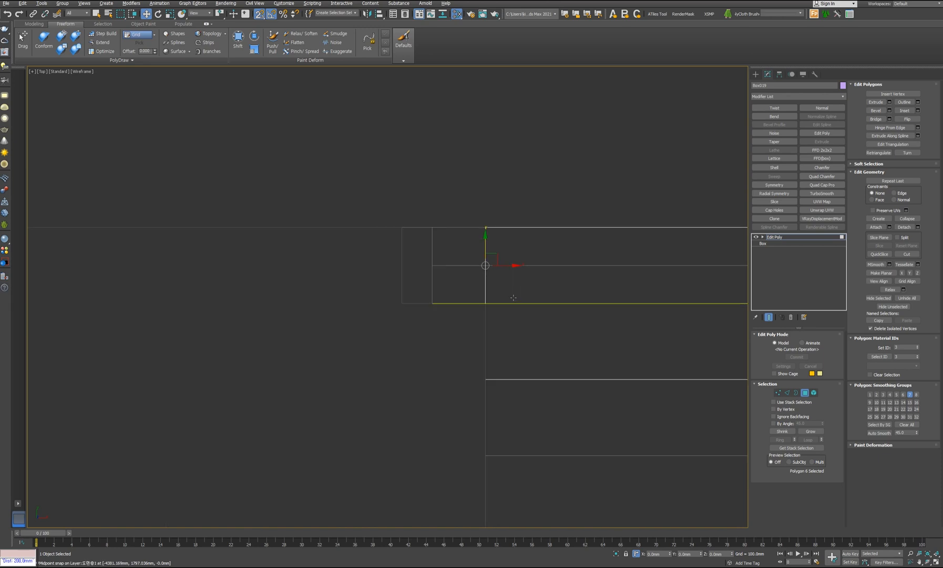
drag(505, 266, 401, 227)
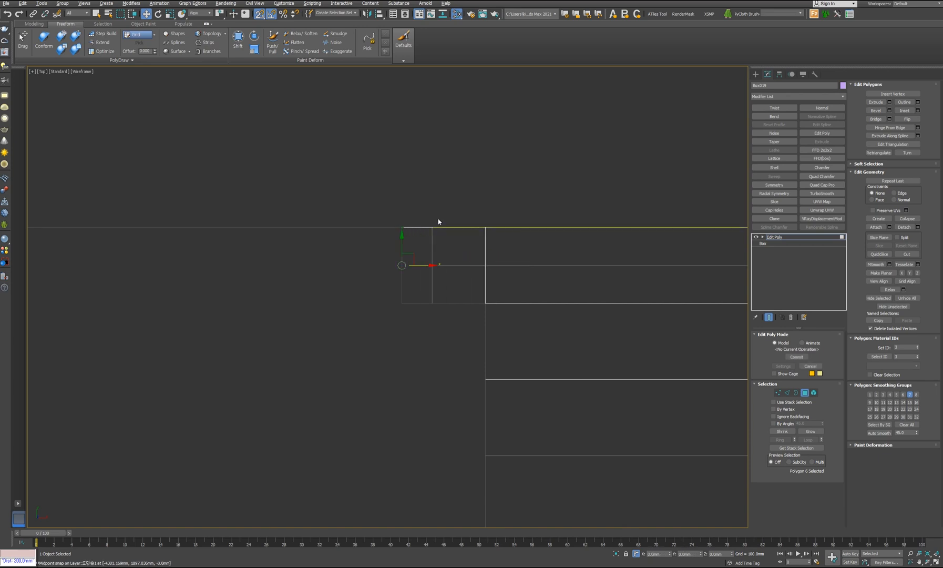
scroll(353, 391, down, 4)
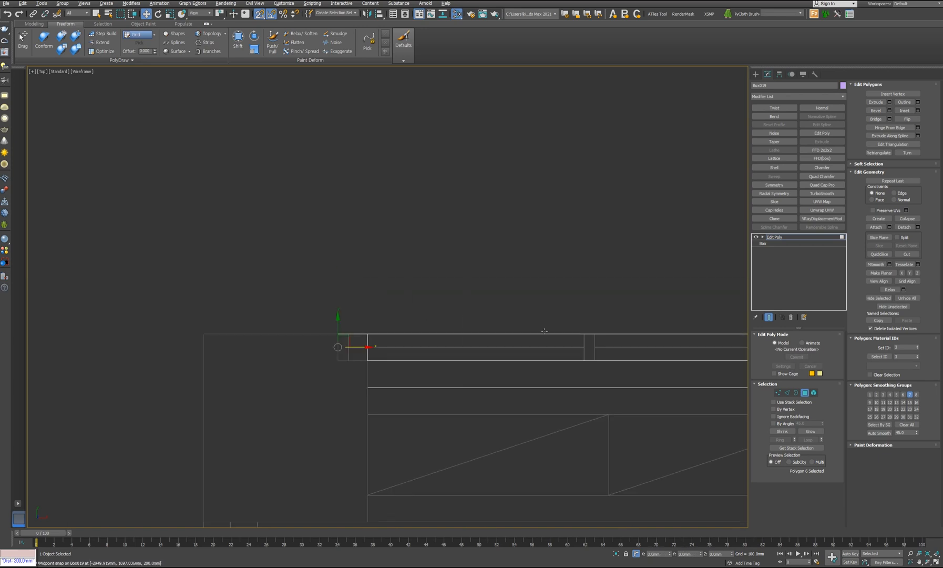
Step: Extrude the end polygon about 142 mm into the column, align it with the window frame's far edge, and leave polygon editing
click(890, 102)
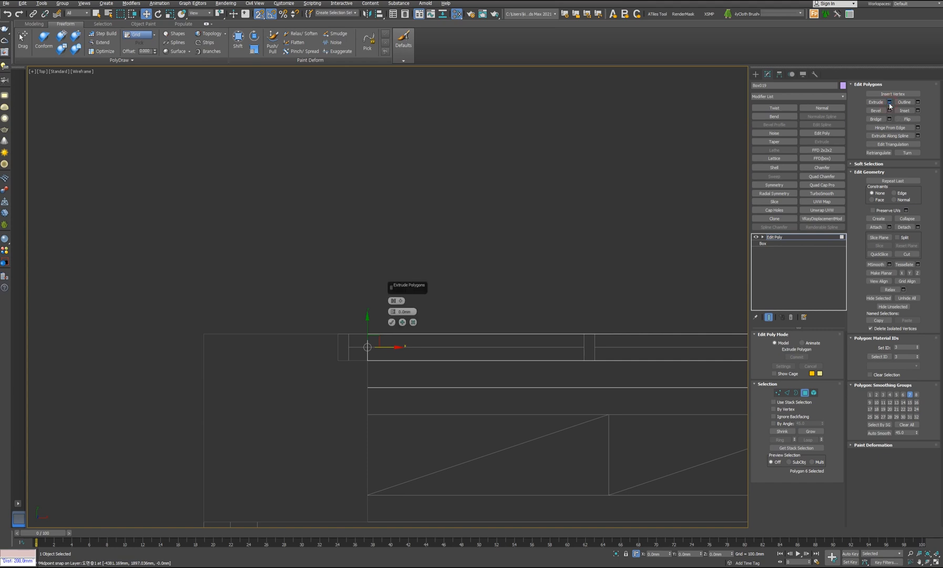
click(405, 312)
drag(393, 313, 404, 271)
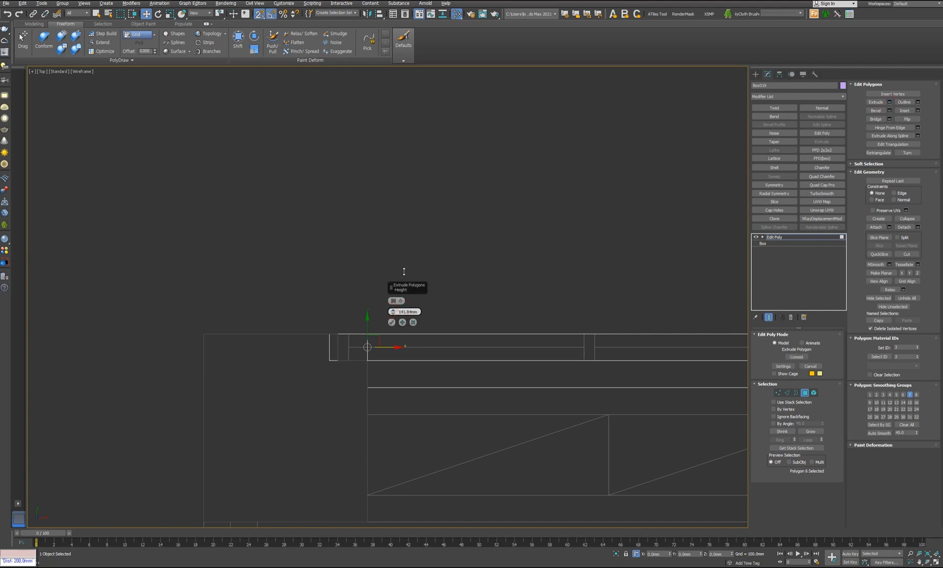
click(392, 322)
scroll(350, 360, up, 5)
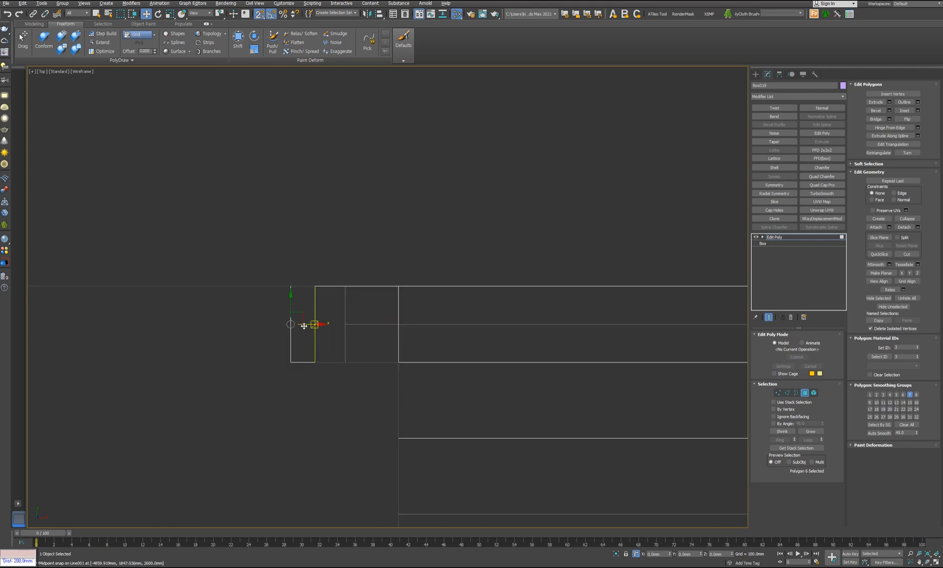
scroll(284, 378, down, 5)
scroll(242, 336, down, 5)
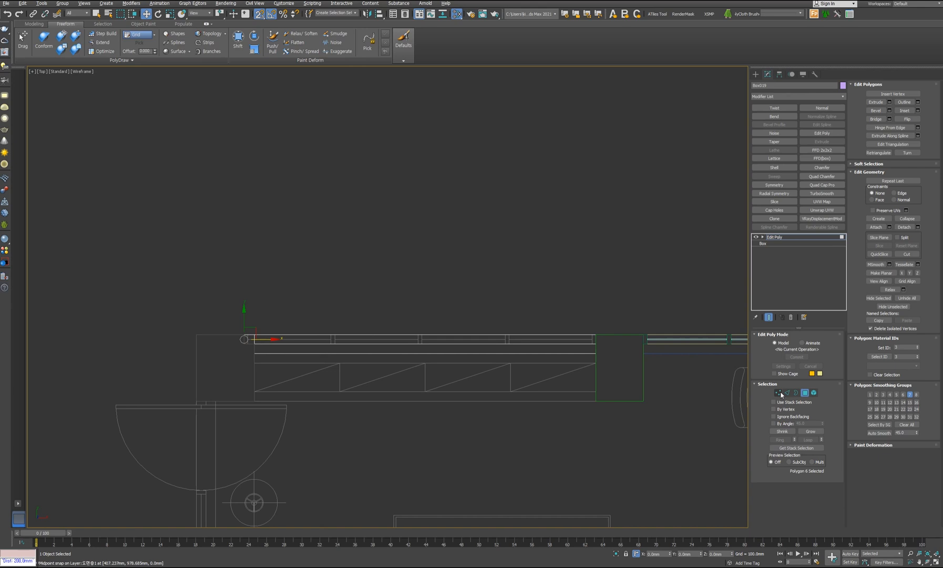
click(806, 393)
Step: Create a plane 2400 mm long and 3710 mm wide in the Front view, filling the window opening above the new sill
click(937, 561)
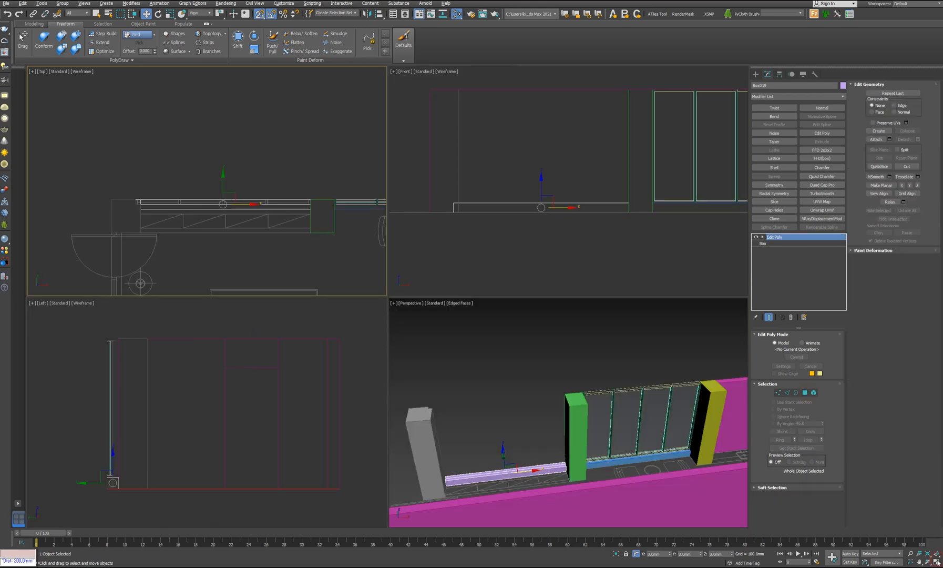
scroll(543, 465, up, 4)
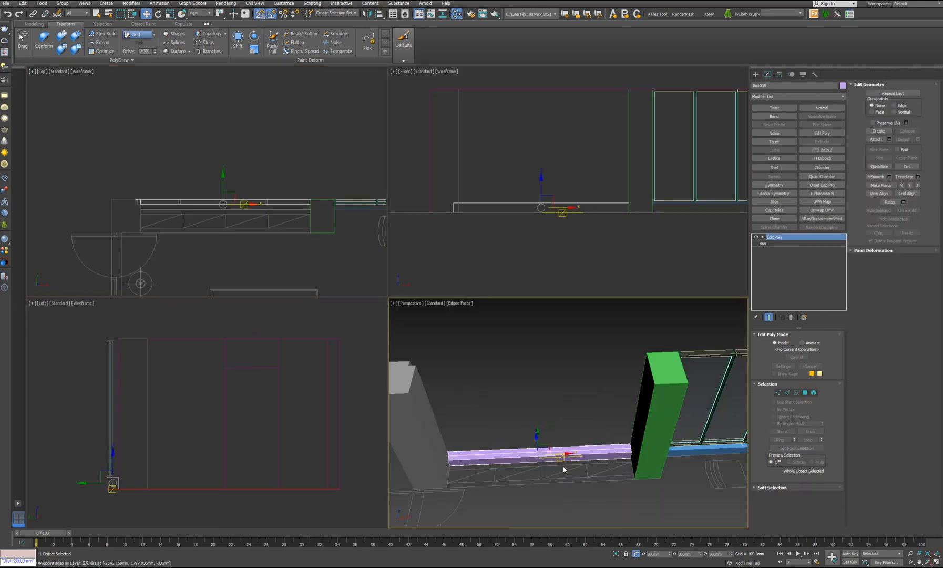
middle_drag(301, 278, 285, 282)
scroll(176, 209, up, 2)
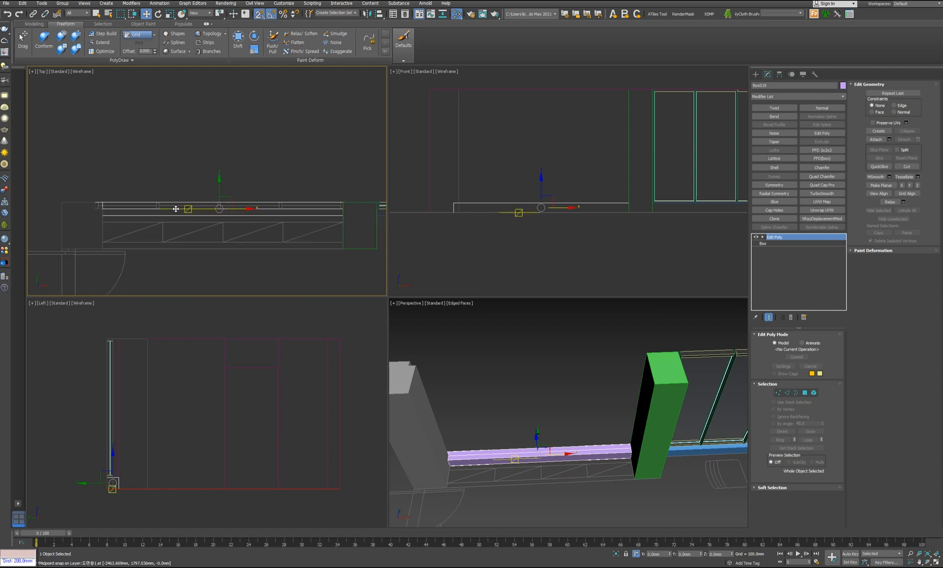
click(756, 75)
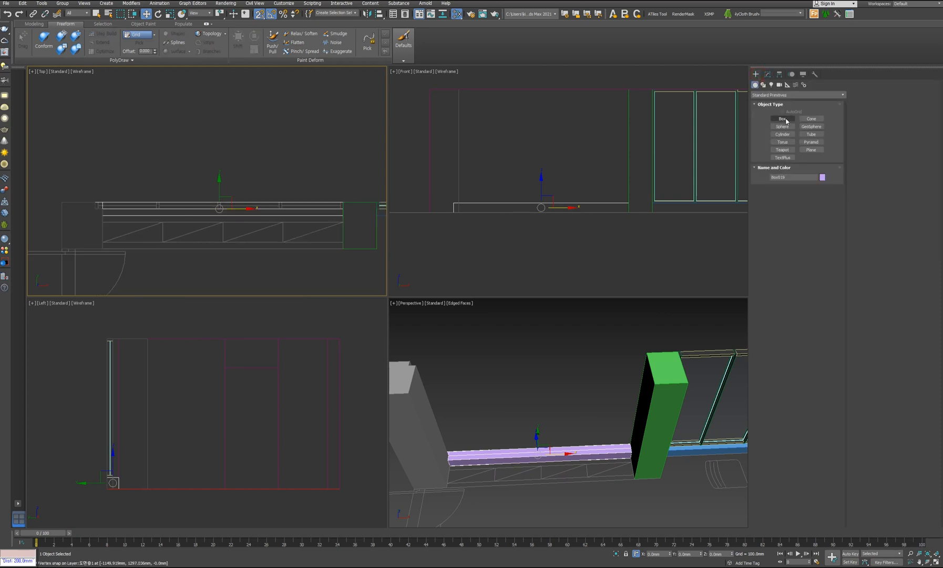
click(812, 150)
scroll(657, 136, up, 3)
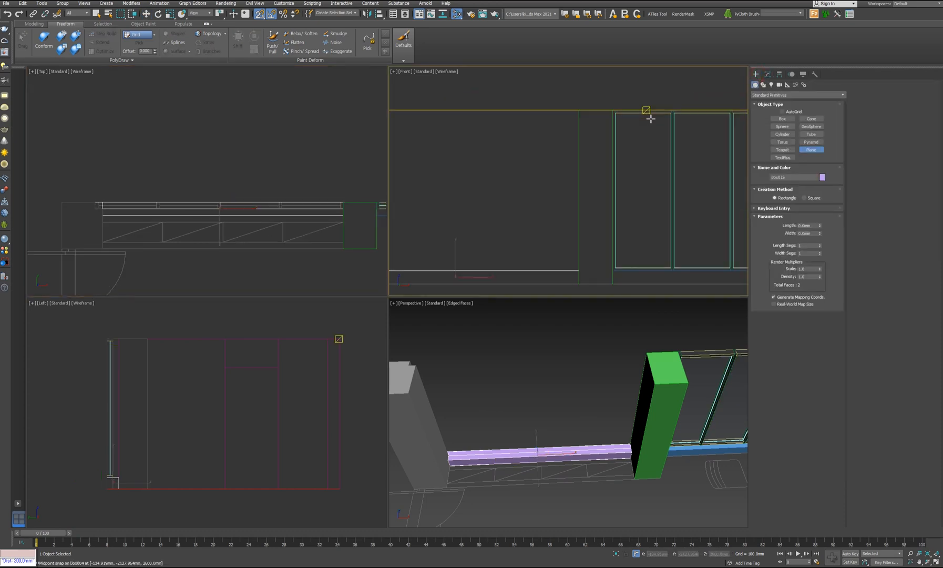
middle_drag(654, 178, 648, 172)
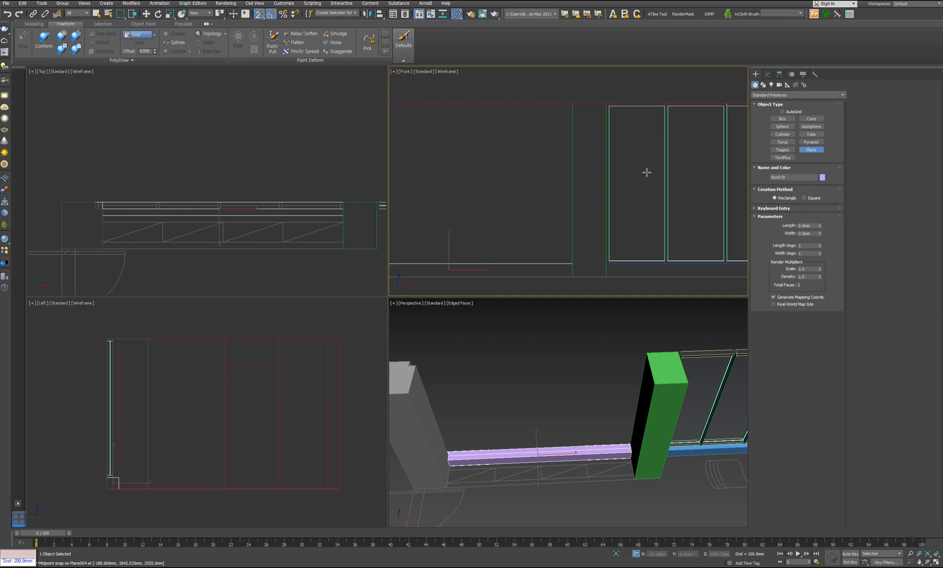
scroll(553, 200, down, 2)
middle_drag(512, 204, 575, 192)
drag(444, 231, 616, 119)
mouse_move(614, 408)
middle_down()
mouse_move(628, 370)
mouse_move(658, 389)
middle_up()
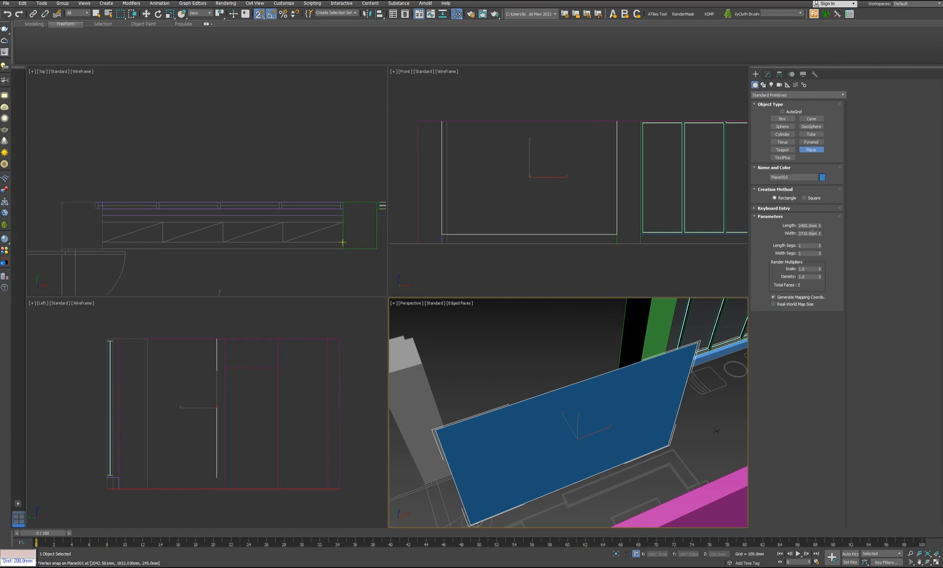
Step: Add an Edit Poly modifier to the new plane and convert the plane to an Editable Poly
double_click(807, 233)
click(769, 75)
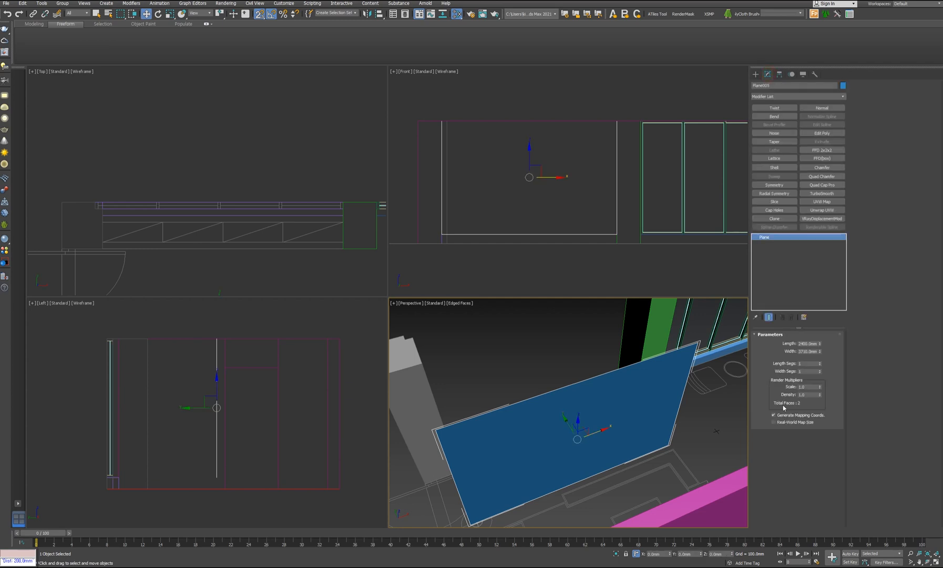
click(825, 134)
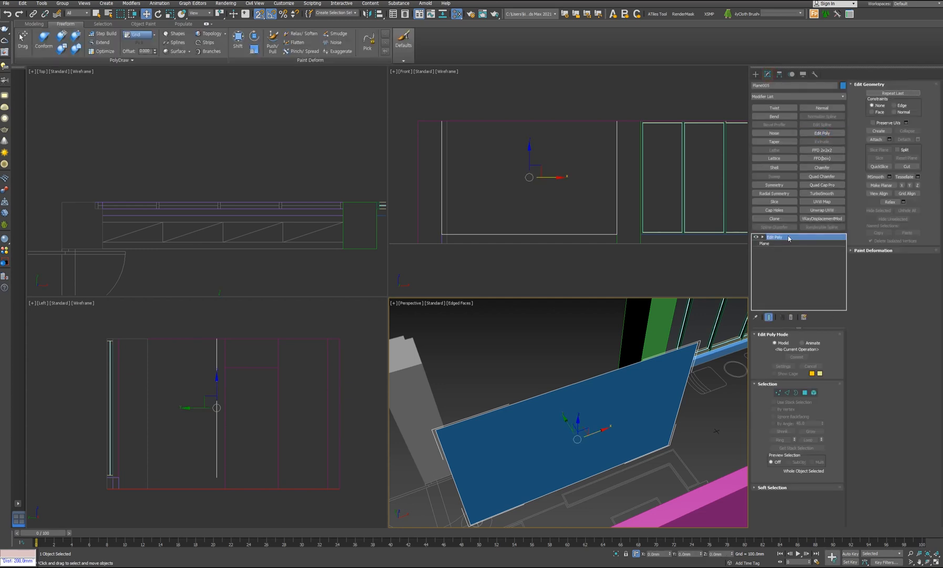
right_click(664, 351)
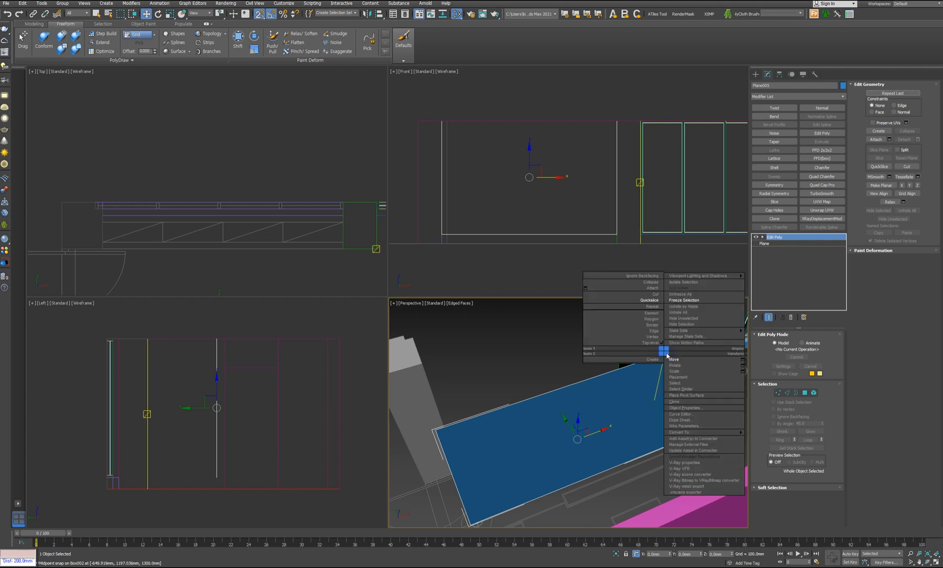
mouse_move(702, 435)
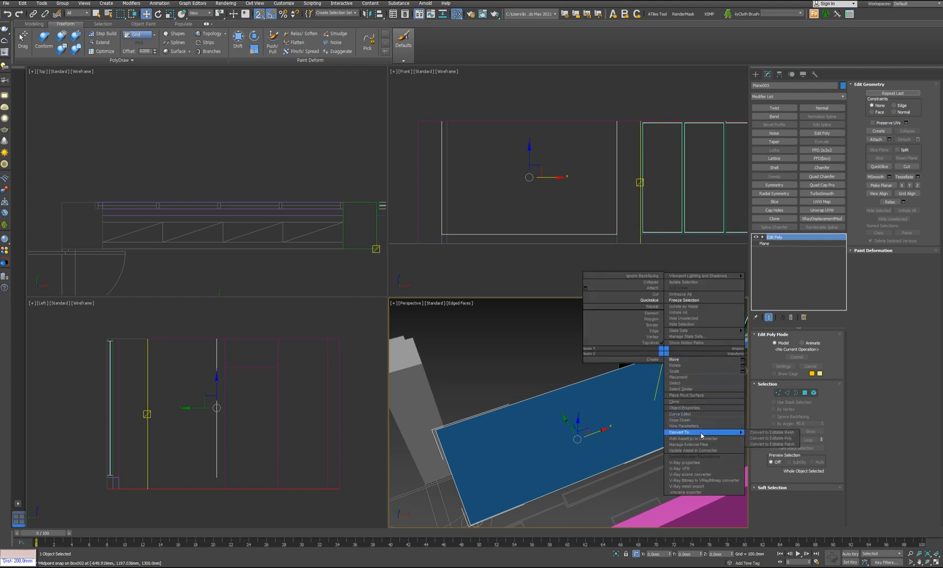
click(771, 438)
alt+middle_drag(727, 456, 678, 432)
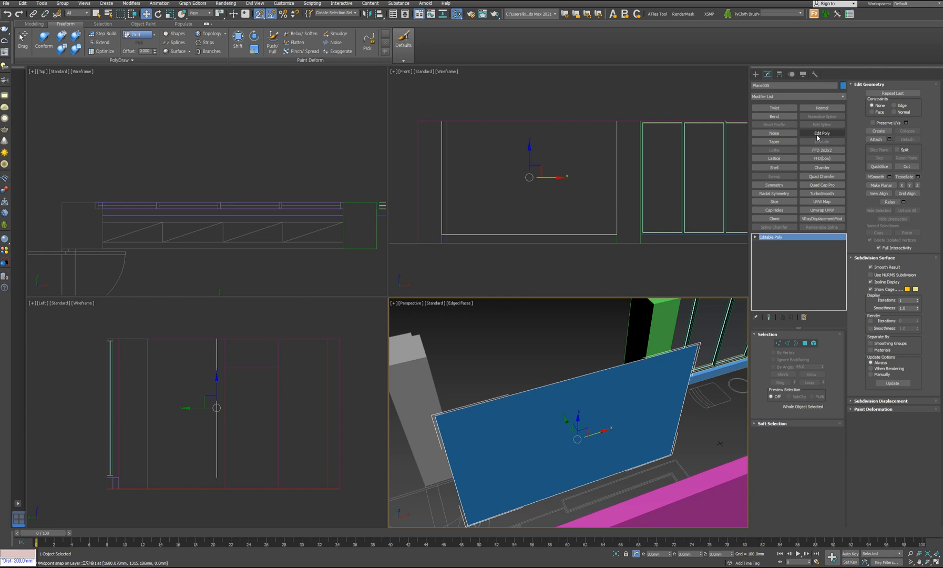
Step: Try stacking two Edit Poly modifiers on the converted plane and undo both
click(818, 136)
click(817, 136)
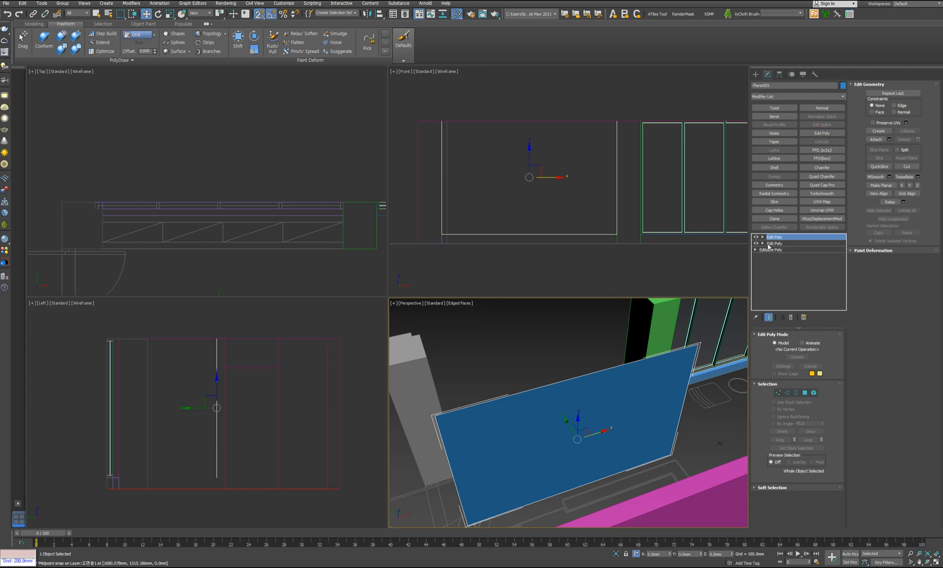
mouse_move(650, 363)
middle_down()
mouse_move(643, 362)
mouse_move(653, 347)
middle_up()
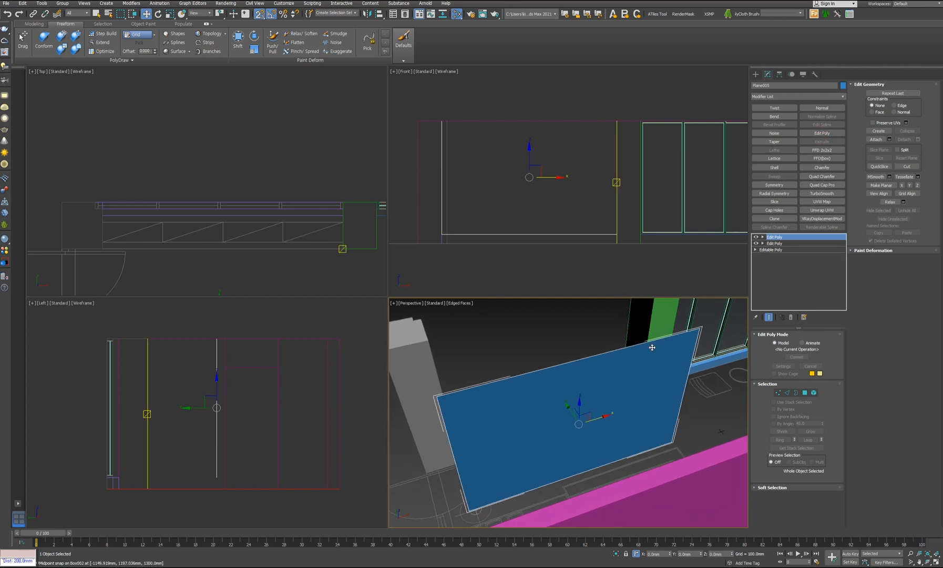
middle_drag(652, 348, 648, 349)
key(ctrl+z)
key(ctrl+z)
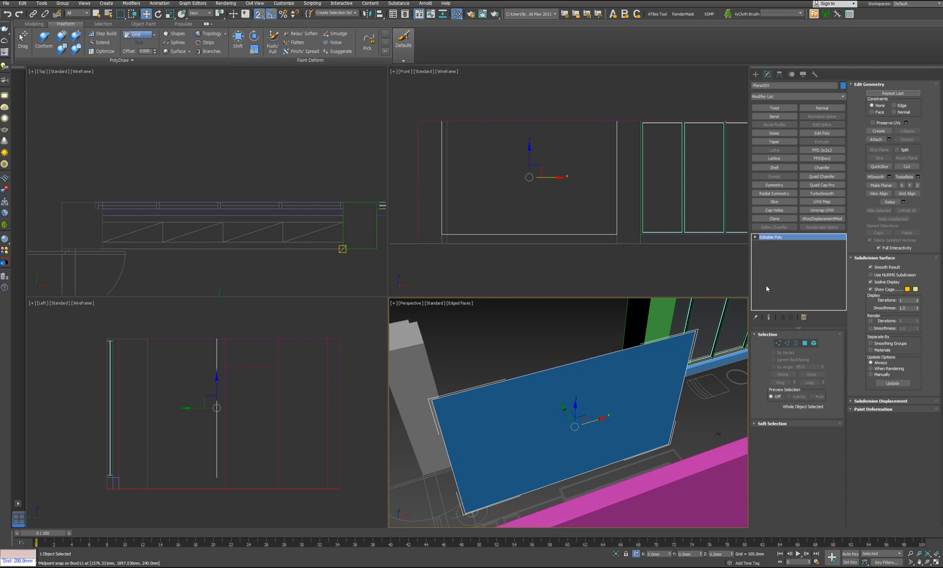
alt+middle_drag(646, 377, 647, 368)
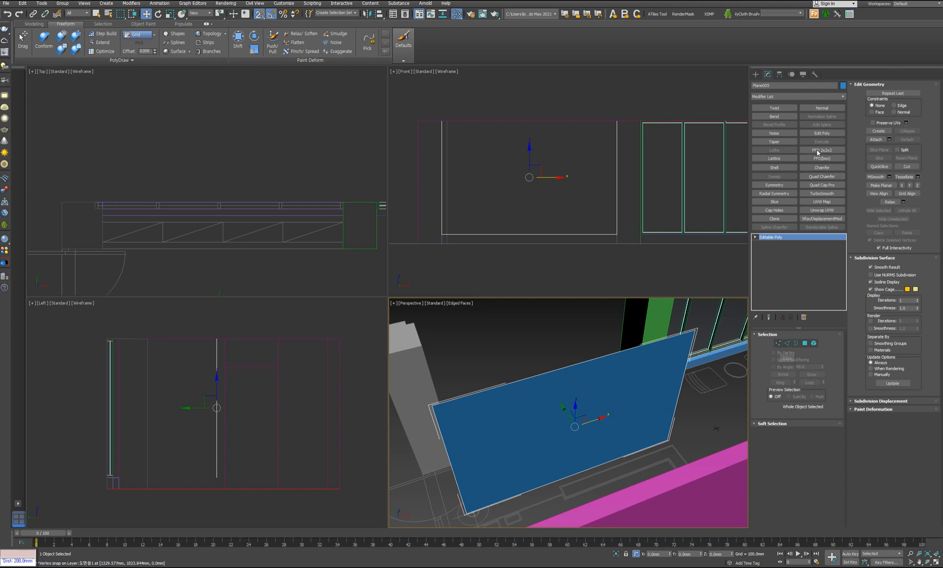
Step: Convert the plane to an Editable Poly again and switch to editing its edges
right_click(624, 372)
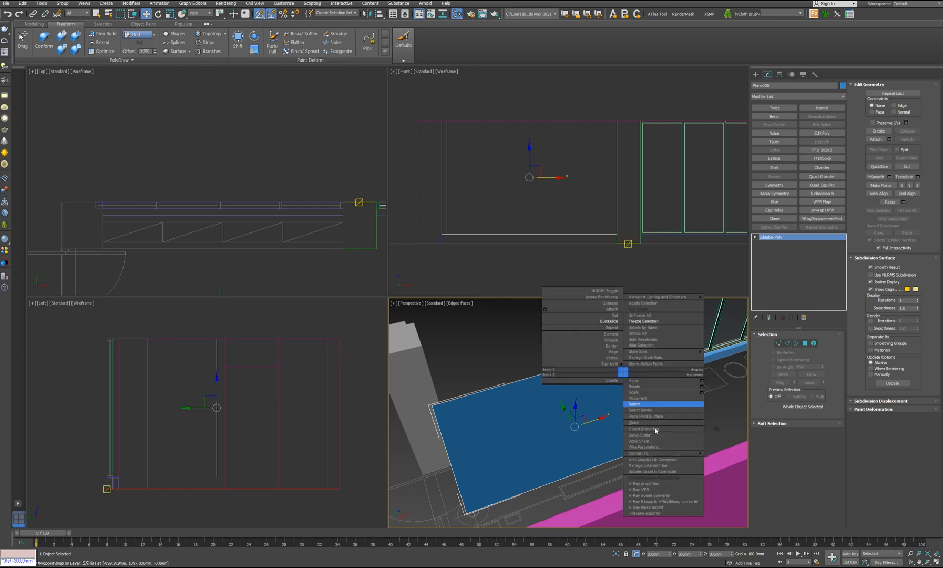
mouse_move(694, 454)
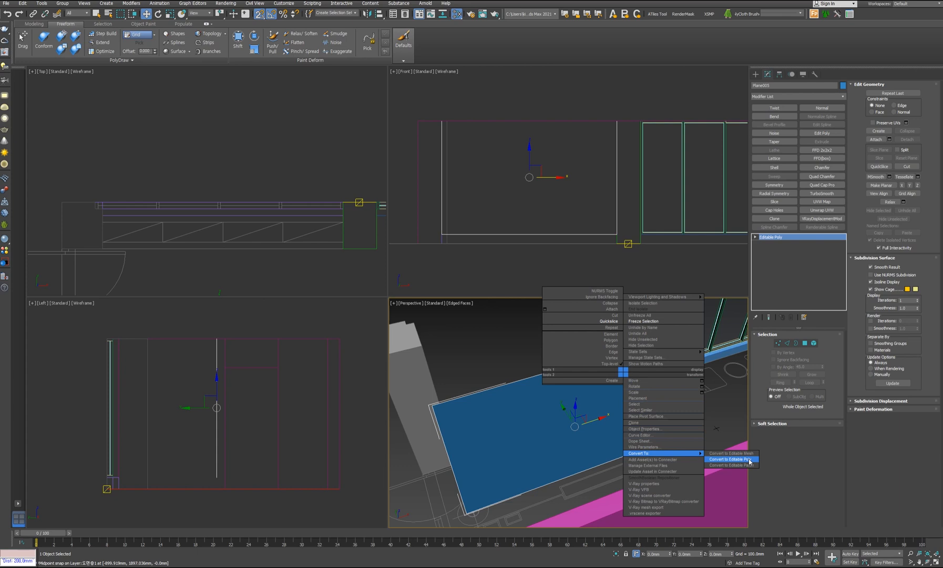
click(786, 345)
click(787, 345)
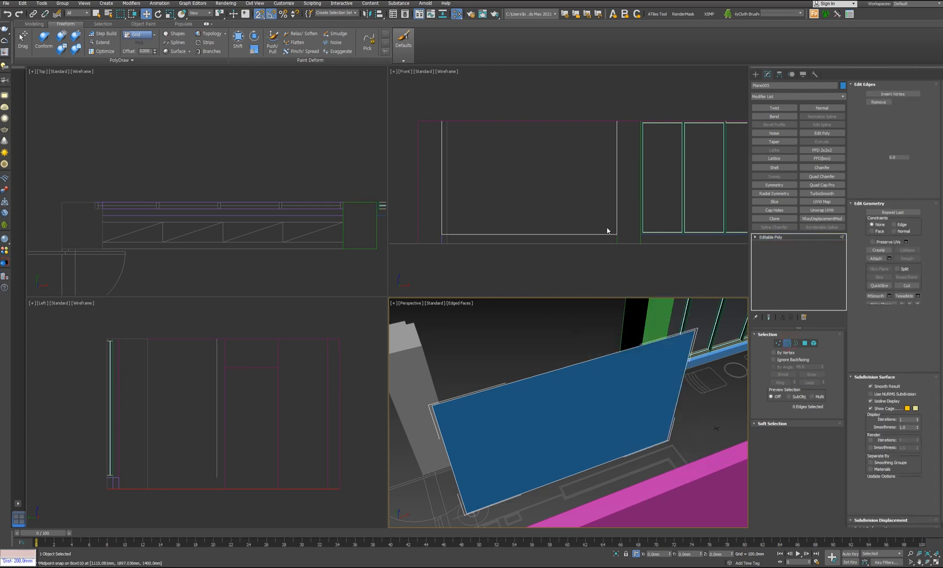
Step: Measure the profile width of the existing window frame at the column in the Top view
scroll(344, 206, up, 5)
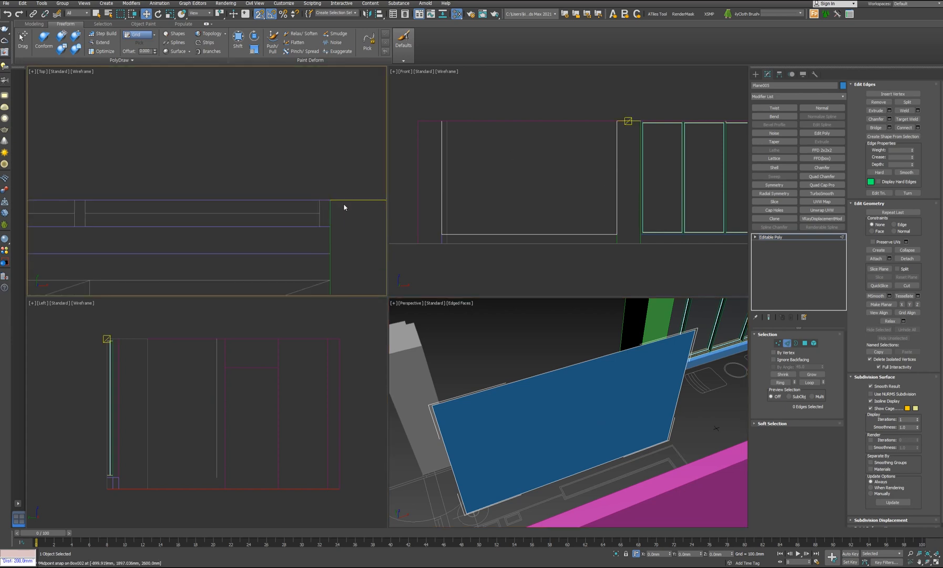
key(shift+d)
click(303, 196)
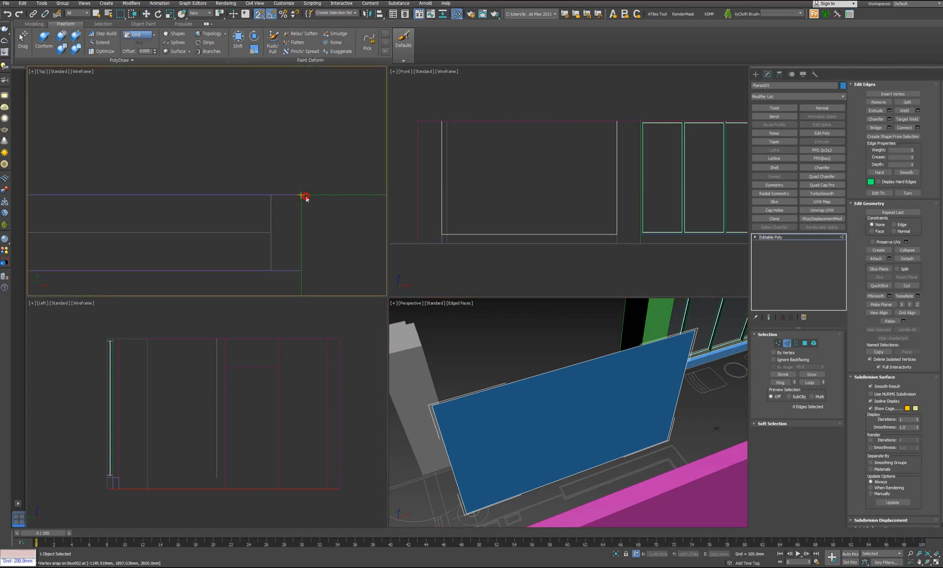
click(275, 197)
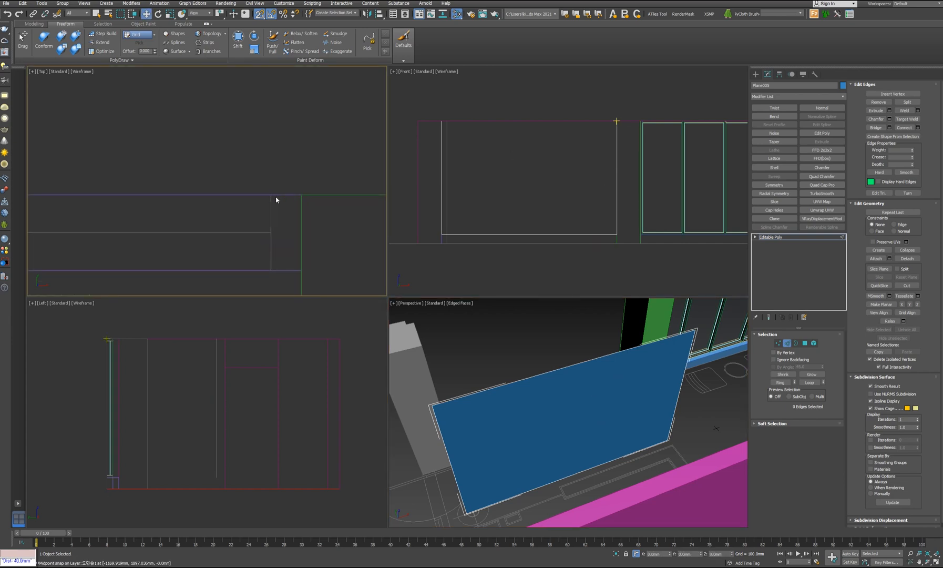
key(w)
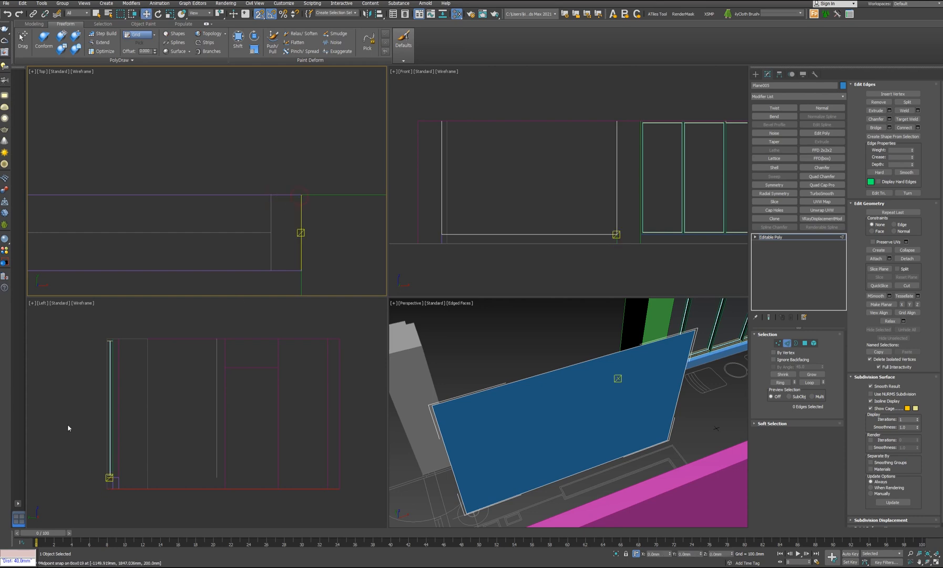
Step: Chamfer the plane's two vertical side edges by 40 mm, using the Tri type and 0 connect edge segments
middle_drag(591, 232, 633, 238)
scroll(632, 238, down, 2)
right_click(712, 231)
click(661, 221)
scroll(660, 234, up, 2)
drag(679, 194, 383, 185)
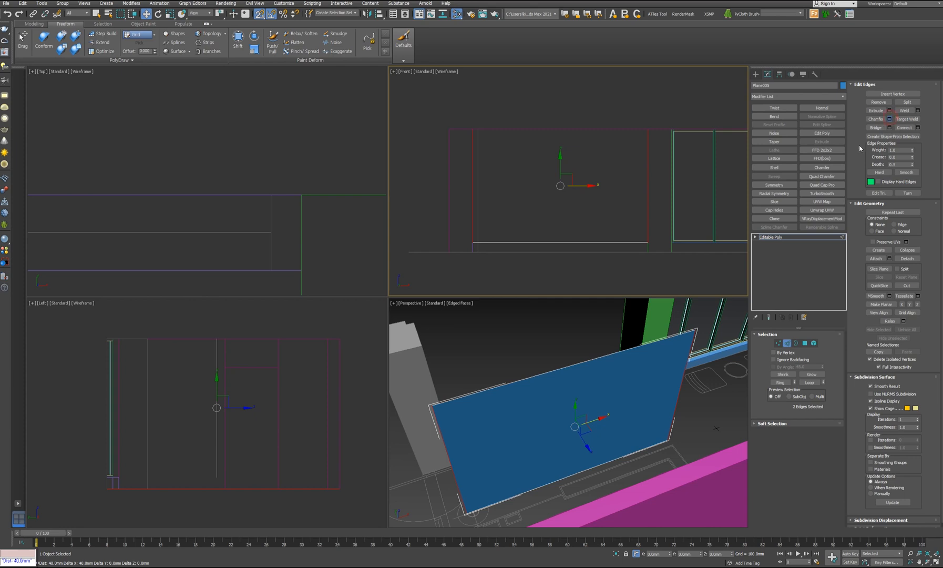
click(890, 119)
click(581, 185)
click(584, 188)
click(580, 185)
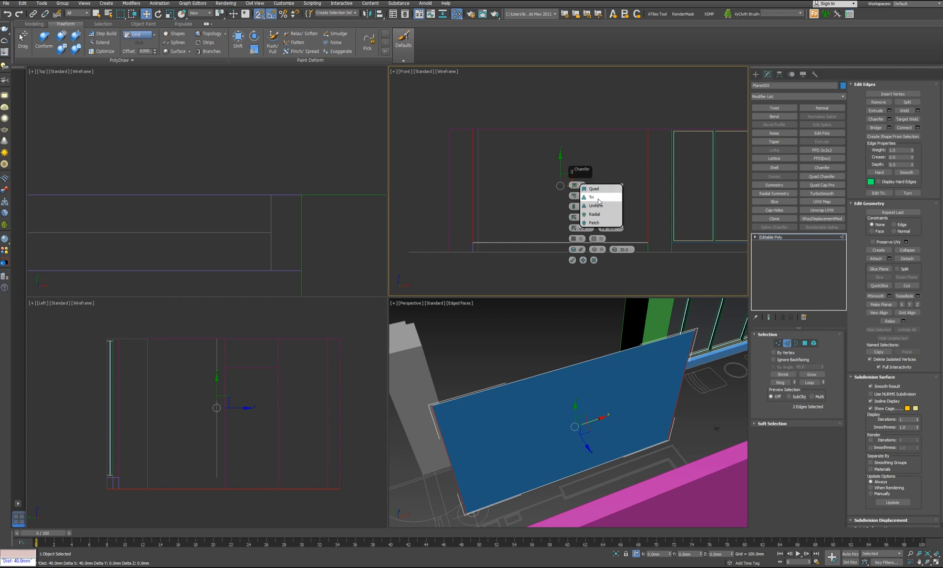
click(599, 200)
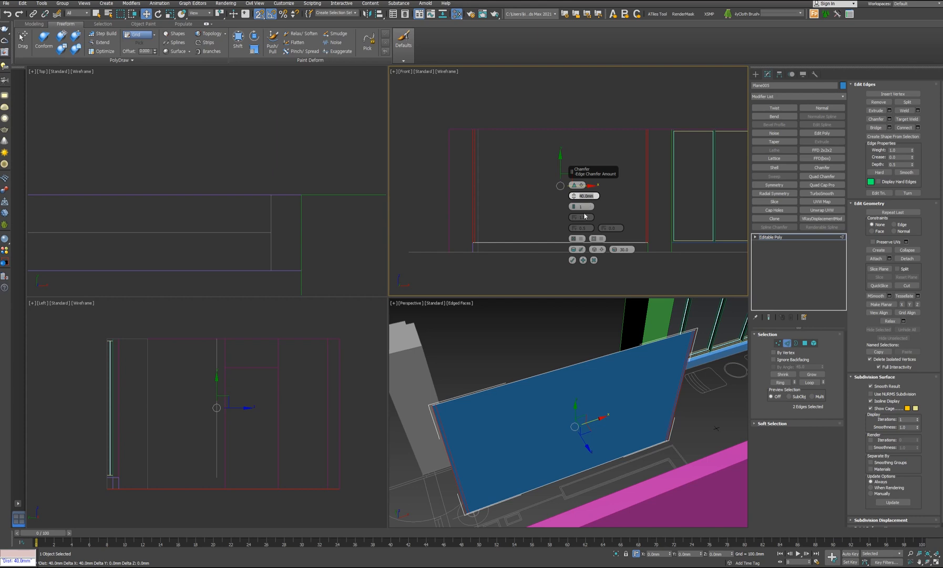
drag(576, 209, 575, 269)
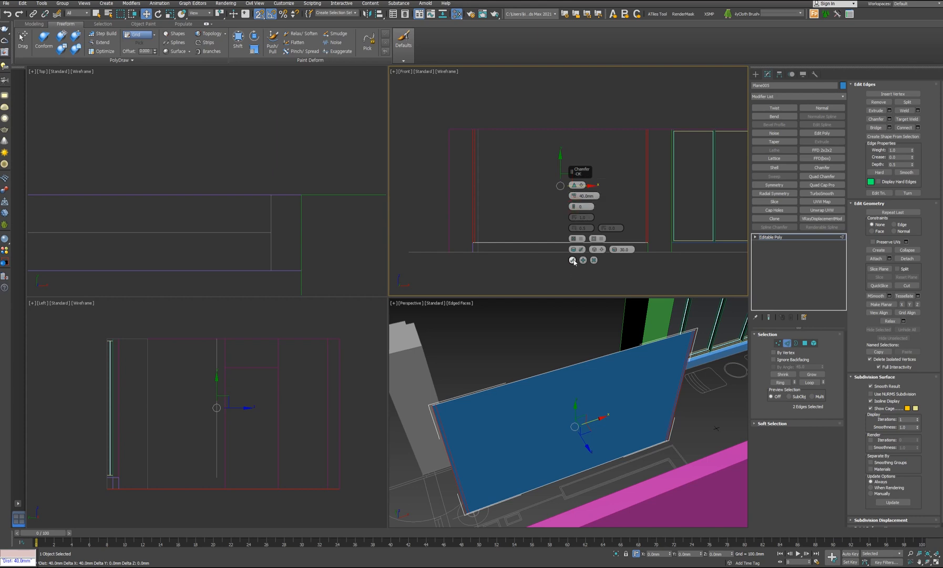
click(573, 260)
Step: Measure the width of the new side strip at the plane's lower corner in the Front view
scroll(640, 252, up, 5)
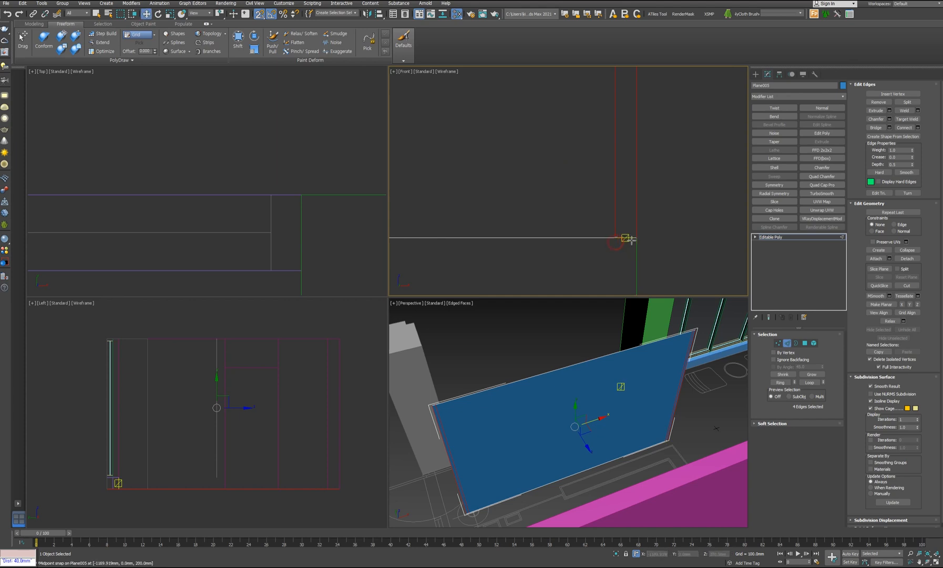
scroll(636, 238, down, 8)
key(w)
Step: Chamfer all upper and lower horizontal edges of the plane by 40 mm, using the Tri type and 0 connect edge segments
drag(484, 246, 691, 268)
ctrl+drag(474, 154, 717, 197)
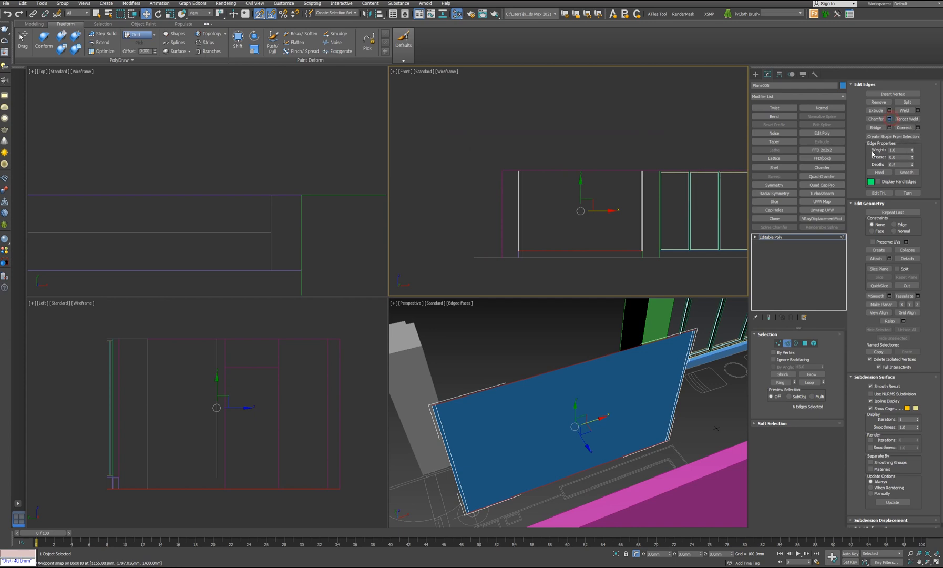
click(890, 118)
click(576, 195)
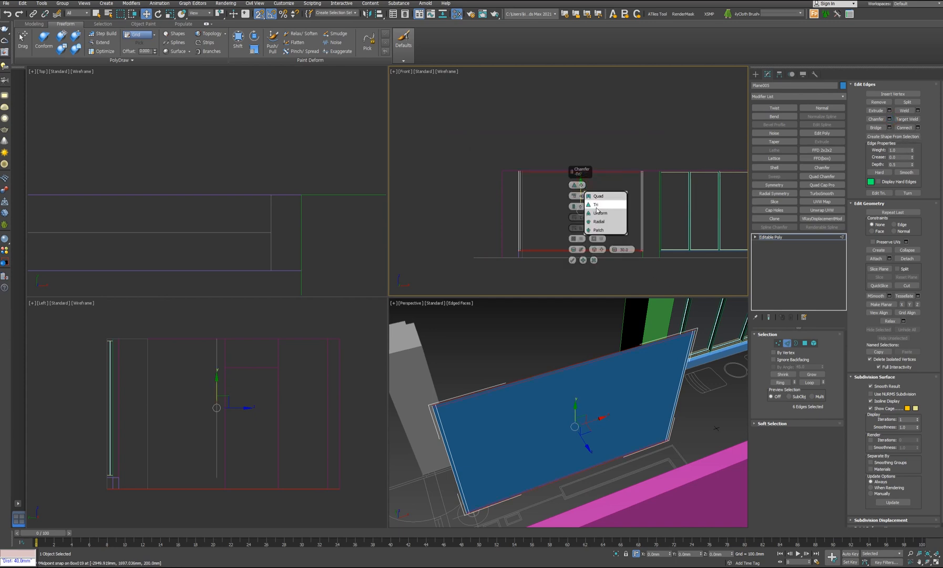
click(605, 205)
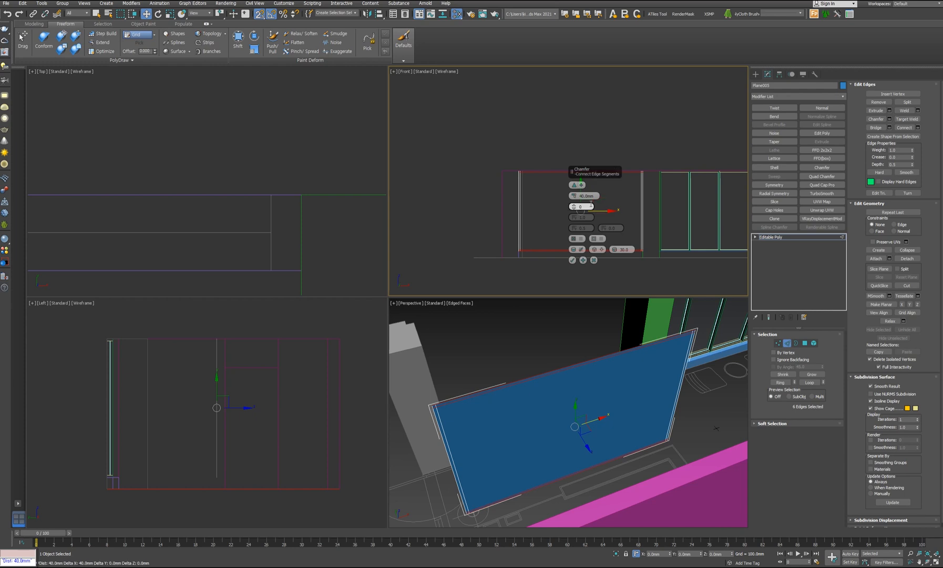
Step: Chamfer the selected outline edges of the large window plane by 40 mm
click(572, 260)
scroll(639, 261, up, 3)
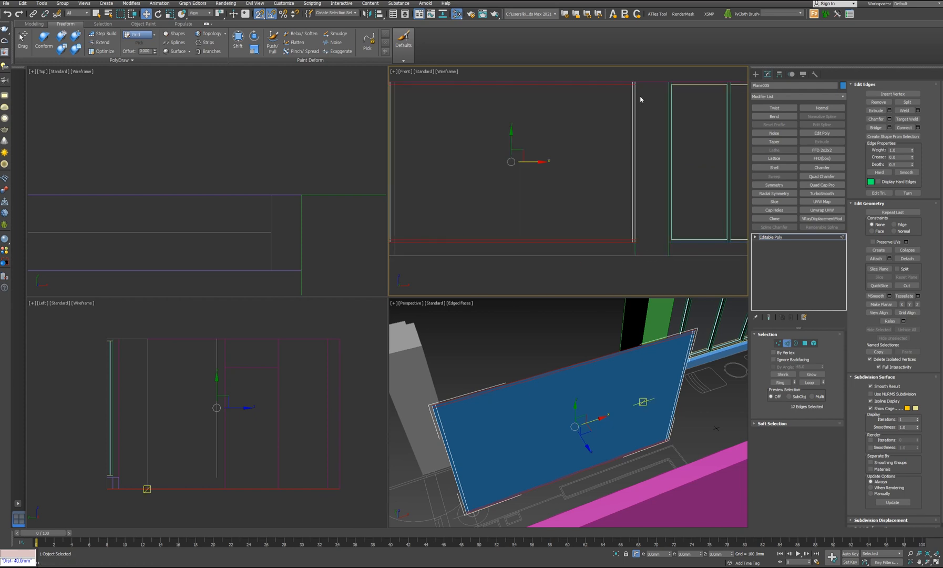
scroll(657, 237, down, 3)
scroll(621, 216, down, 2)
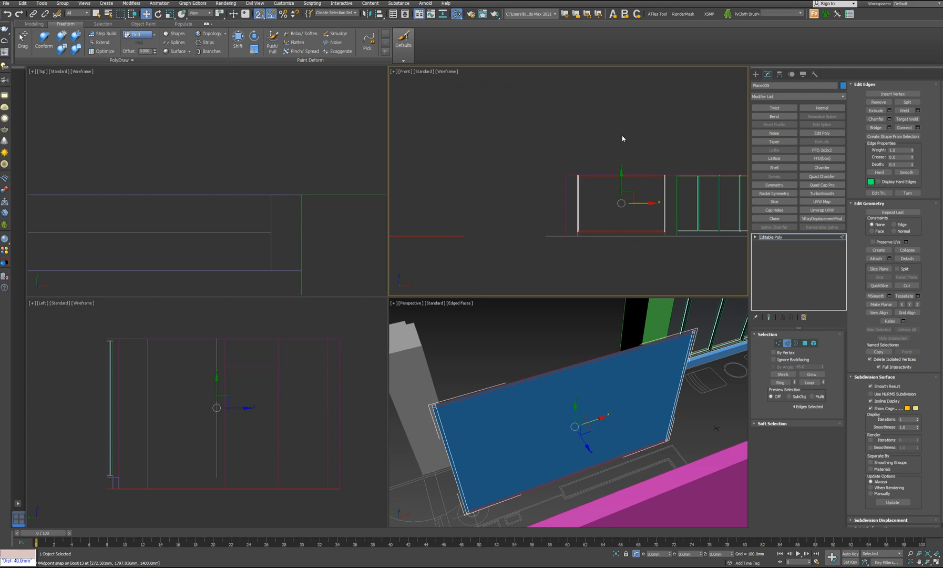
Step: Connect the plane's horizontal edges with 3 segments to divide it into four equal panes
scroll(229, 272, down, 4)
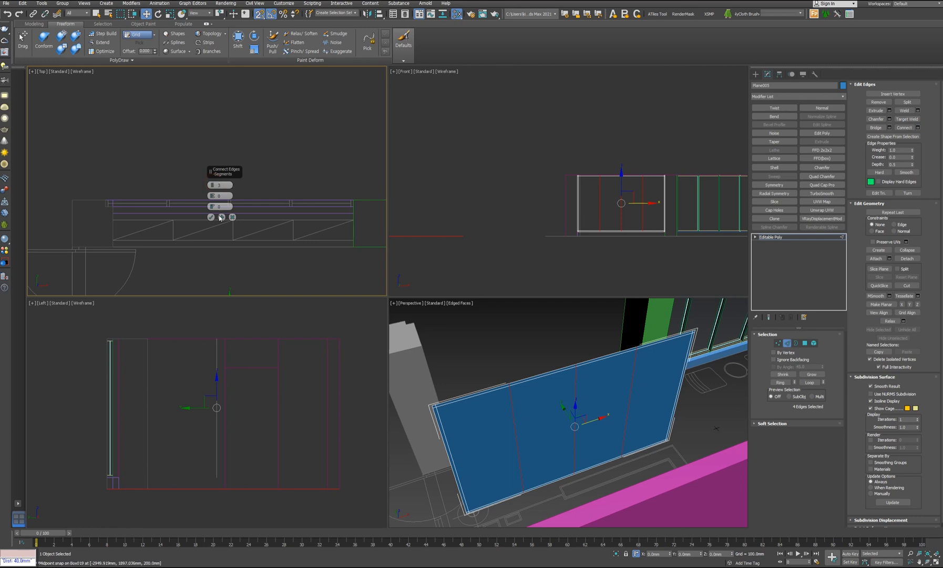
drag(210, 171, 610, 174)
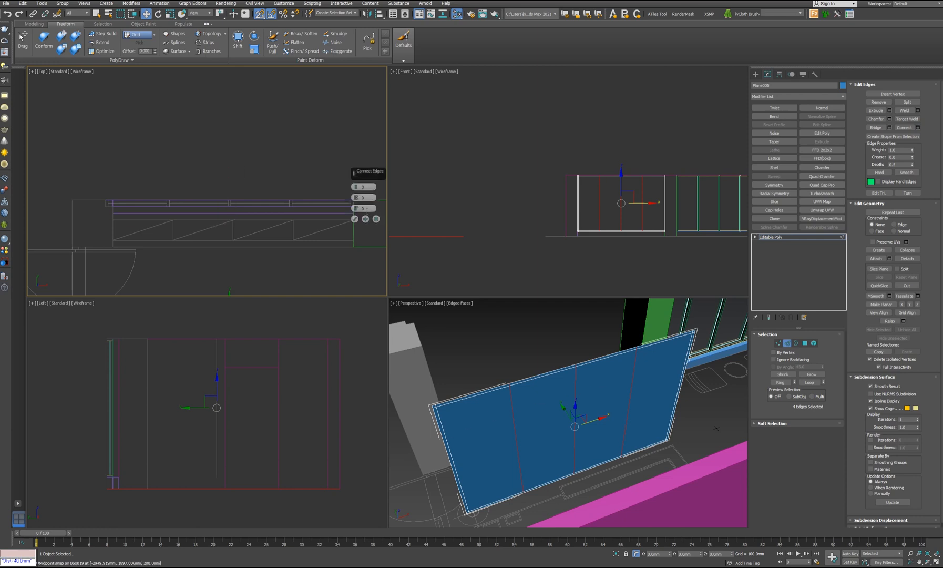
click(355, 218)
Step: Chamfer the three vertical dividing lines of the plane by 20 mm to form the mullions
scroll(644, 212, up, 3)
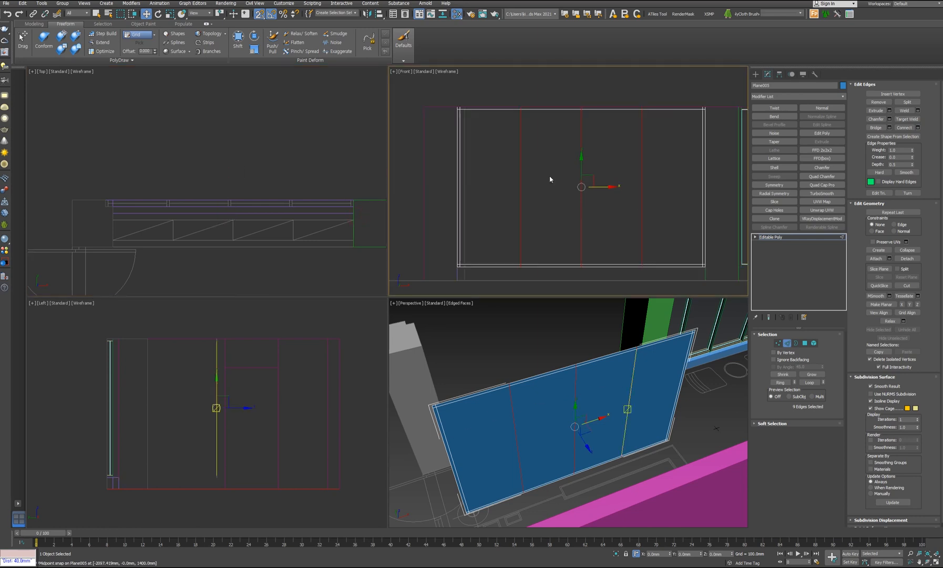
click(890, 119)
click(697, 197)
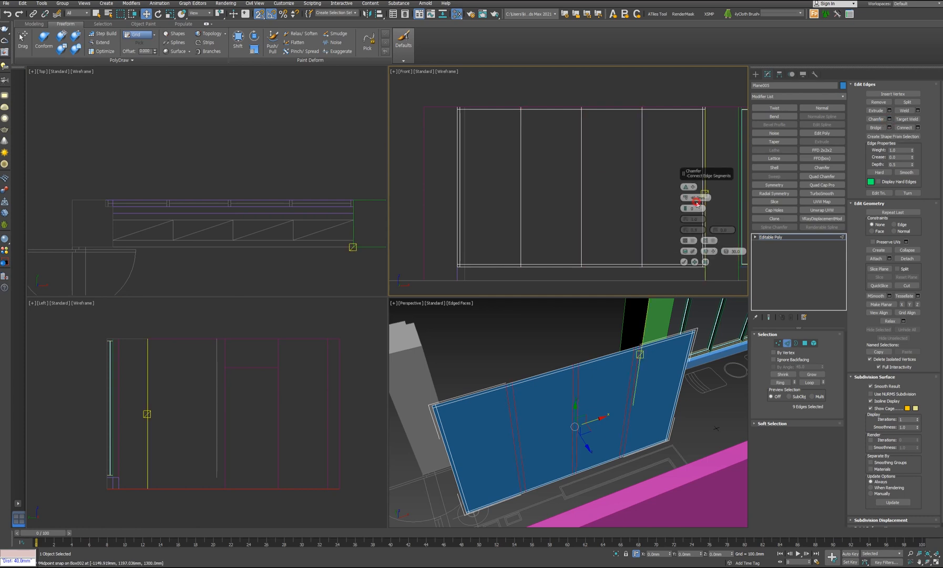
mouse_move(662, 231)
middle_down()
mouse_move(644, 233)
mouse_move(651, 228)
mouse_move(657, 254)
middle_up()
click(700, 199)
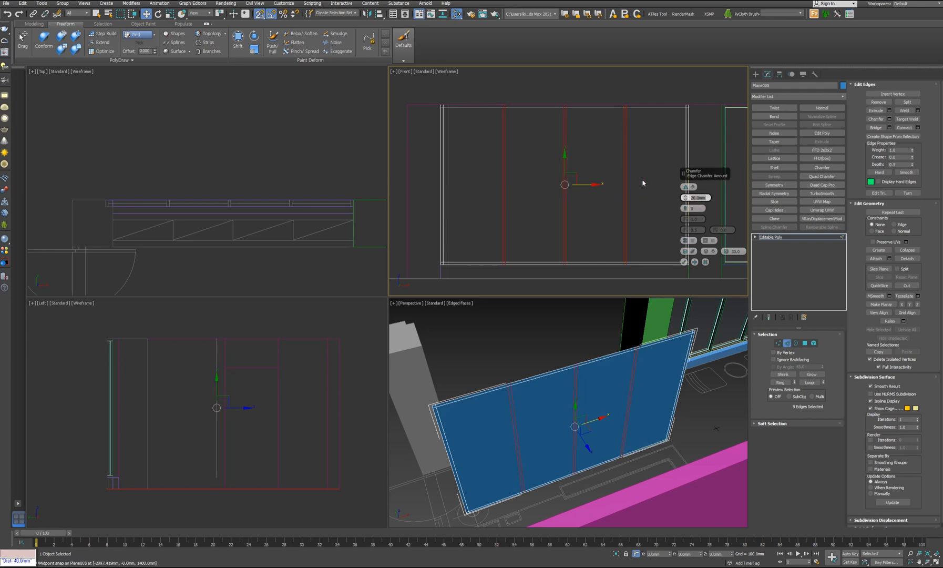
click(684, 261)
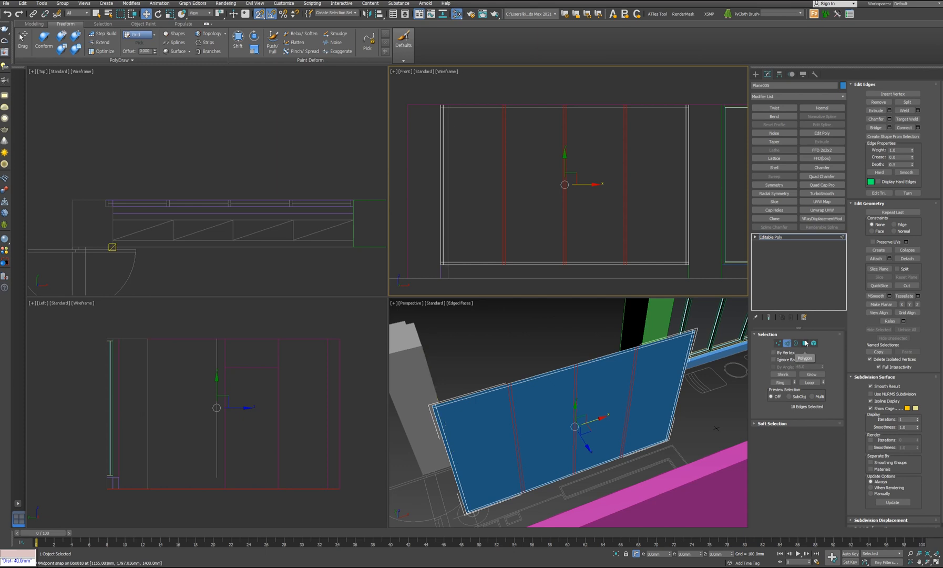
Step: Select the four large pane polygons and detach them as a separate object with the default name
click(806, 343)
click(657, 384)
ctrl+click(613, 390)
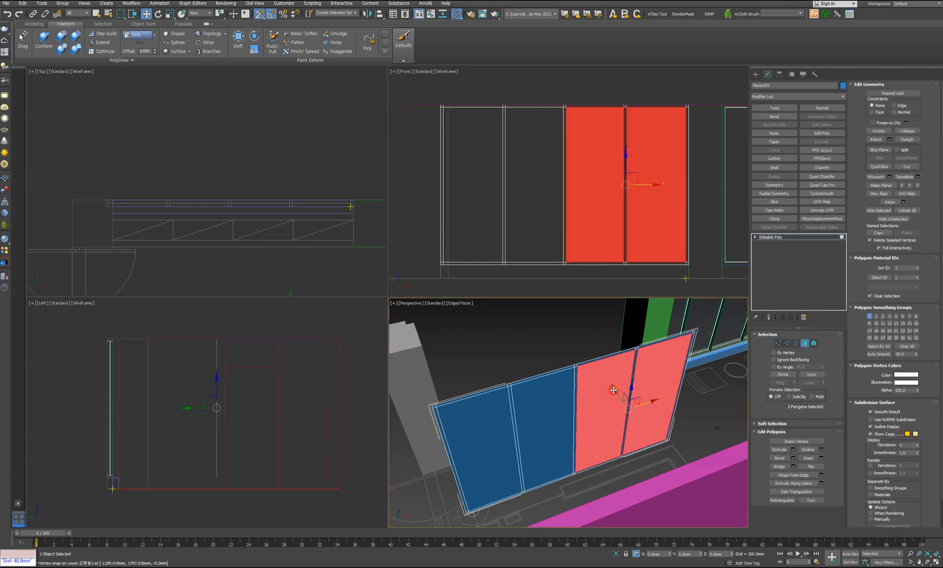
ctrl+click(556, 404)
ctrl+click(491, 419)
mouse_move(599, 456)
alt+middle_down()
mouse_move(600, 432)
mouse_move(608, 441)
mouse_move(629, 429)
alt+middle_up()
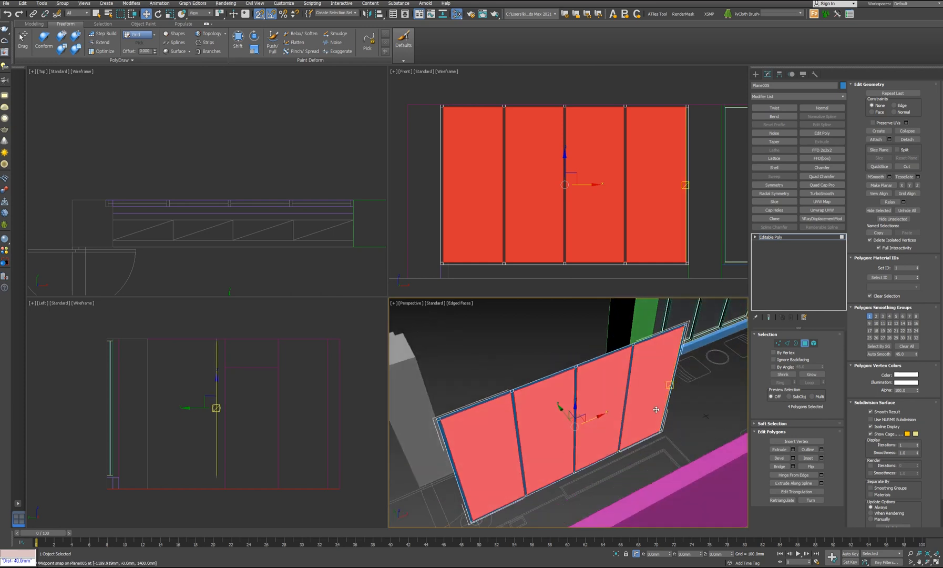
click(906, 139)
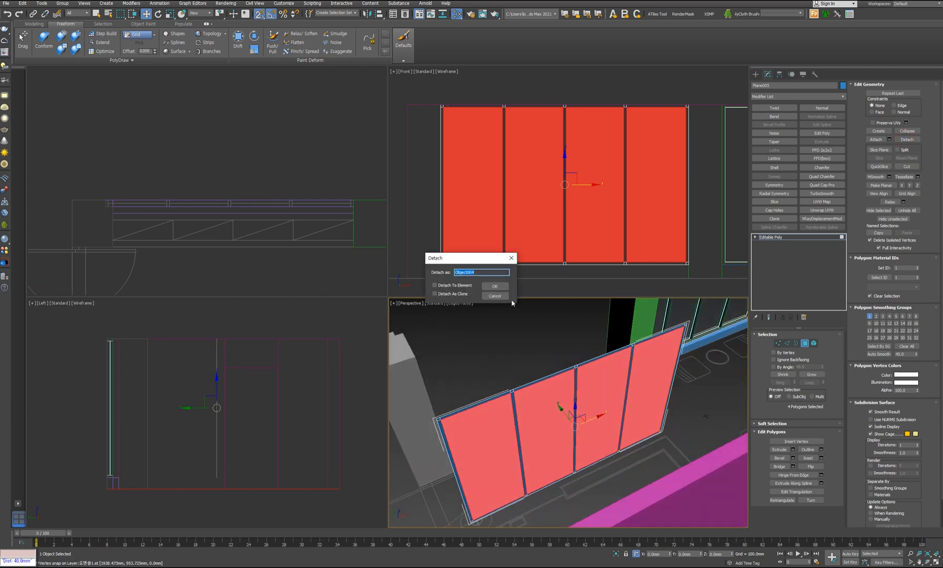
key(Return)
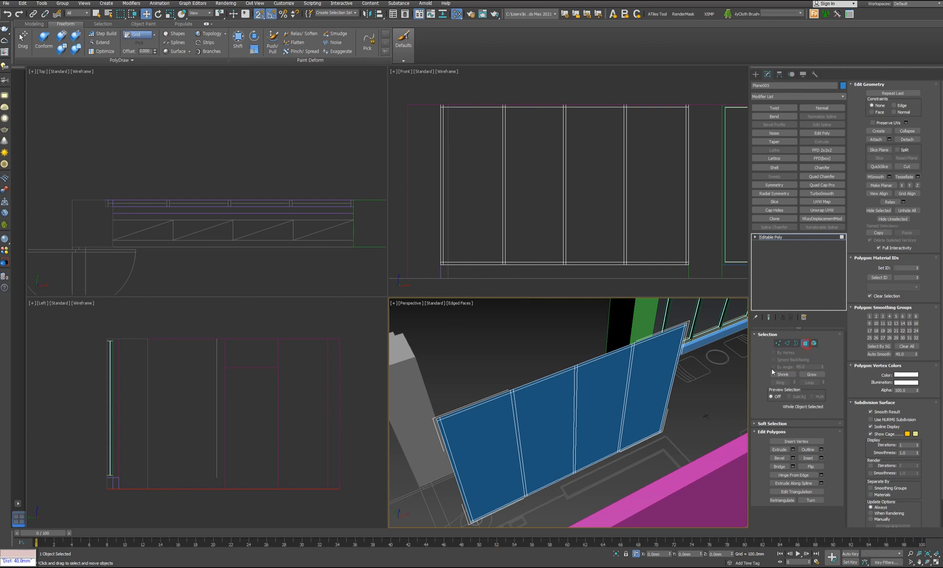
Step: Measure the depth of the neighbouring window frame in the top view
click(808, 346)
scroll(577, 385, up, 4)
scroll(200, 222, up, 3)
scroll(200, 221, up, 5)
click(260, 237)
click(257, 162)
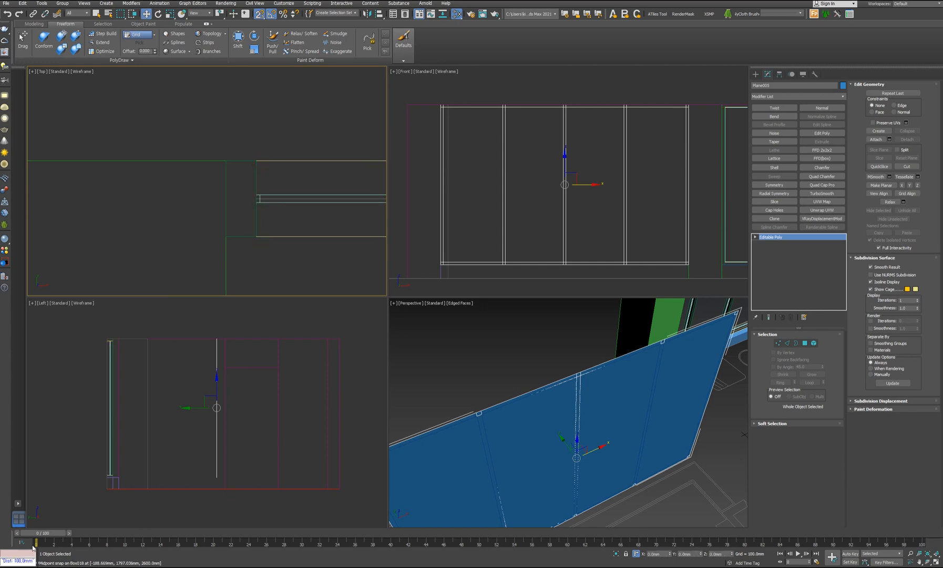
Step: Add a Shell modifier to the window frame with an outer amount of 100 mm
click(775, 168)
text(100)
key(Return)
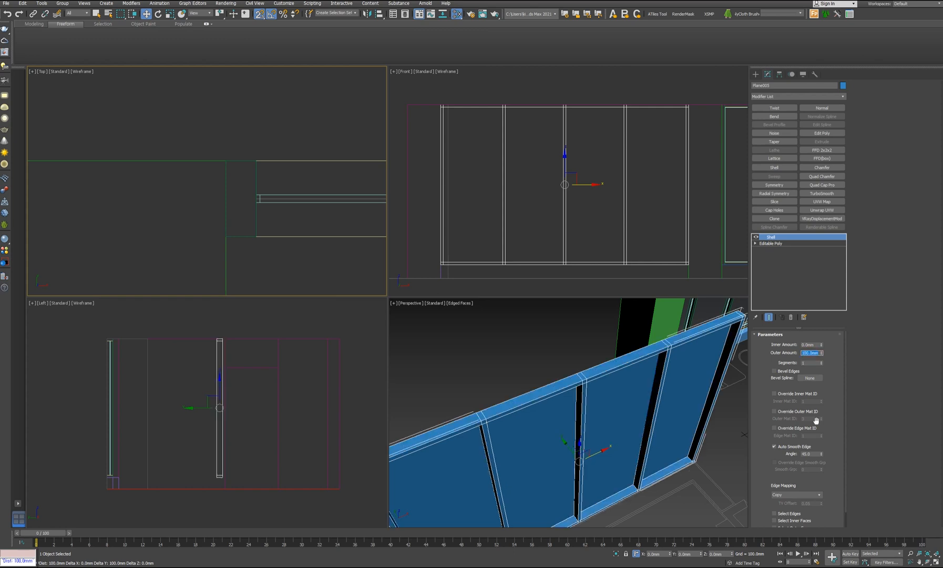
Step: Move the detached panes to the middle of the frame's depth
click(622, 448)
alt+middle_drag(600, 454, 563, 447)
mouse_move(581, 444)
mouse_down()
mouse_move(589, 467)
mouse_move(591, 459)
mouse_up()
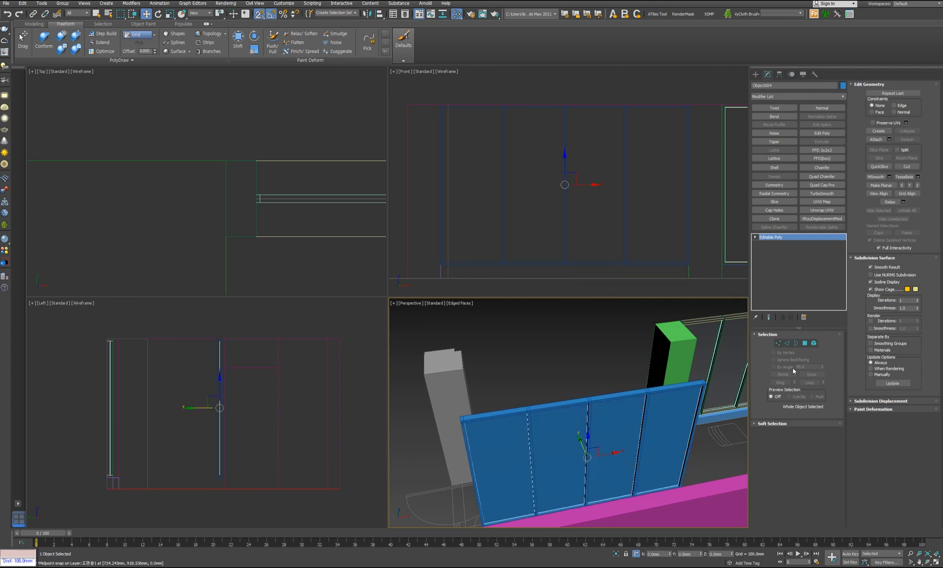
Step: Inset all four pane polygons by 5 mm
click(805, 343)
click(667, 437)
ctrl+click(613, 442)
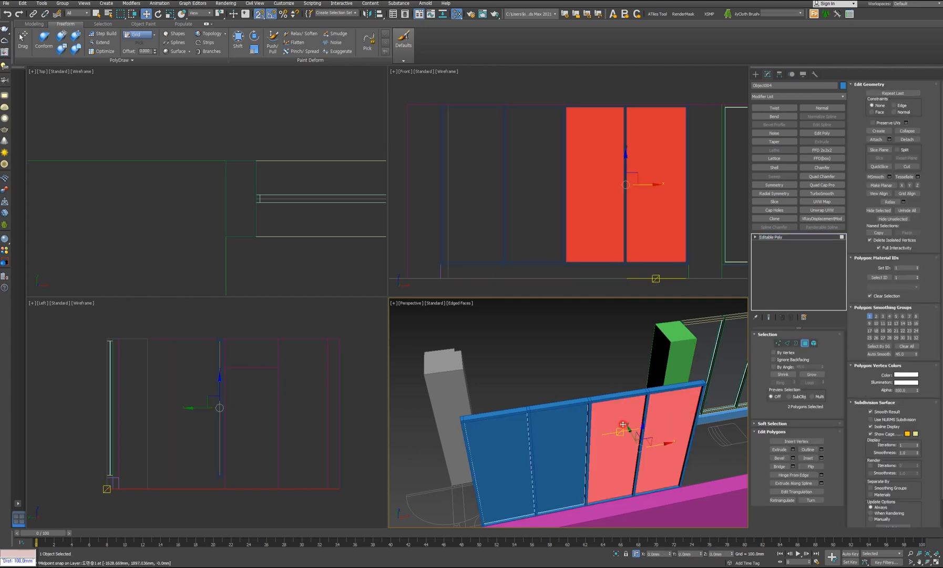
ctrl+click(553, 429)
ctrl+click(507, 438)
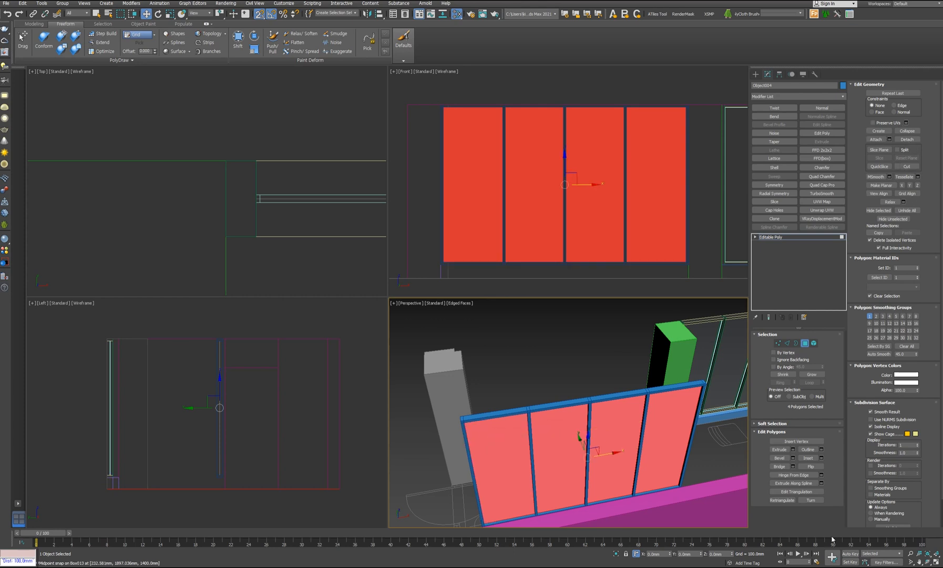
click(821, 458)
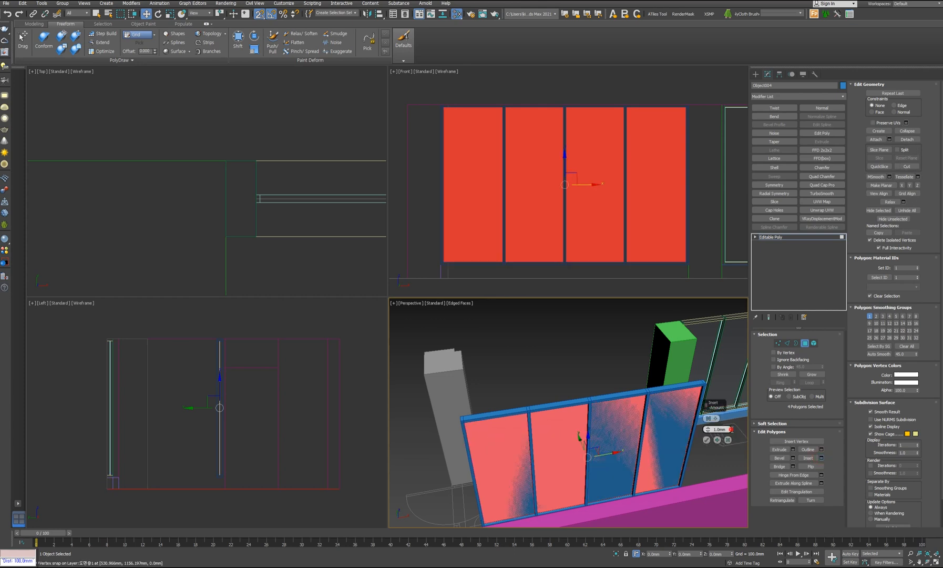
text(5)
key(Return)
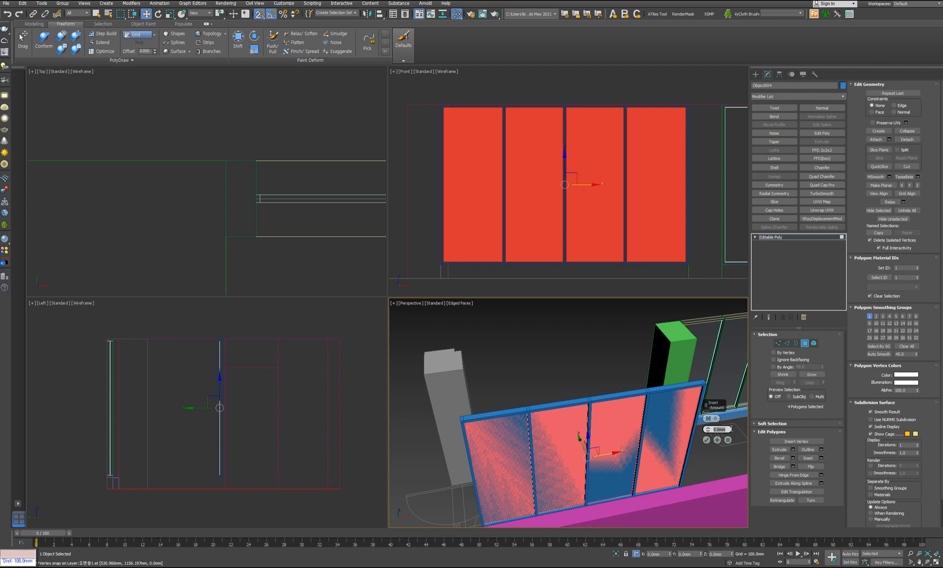
click(707, 441)
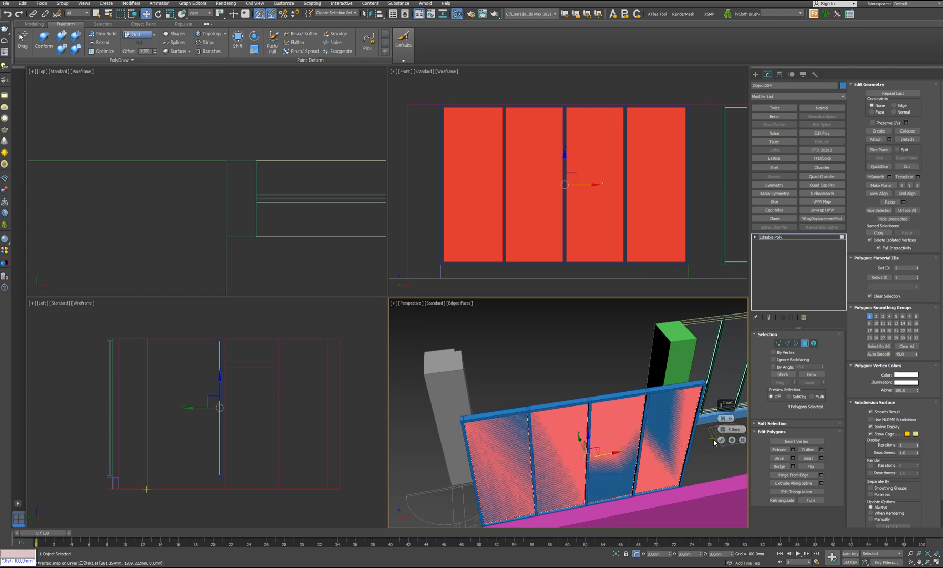
click(722, 441)
Step: Detach the four inset polygons as a separate glass object, leaving only the thin rims around them
scroll(723, 441, up, 10)
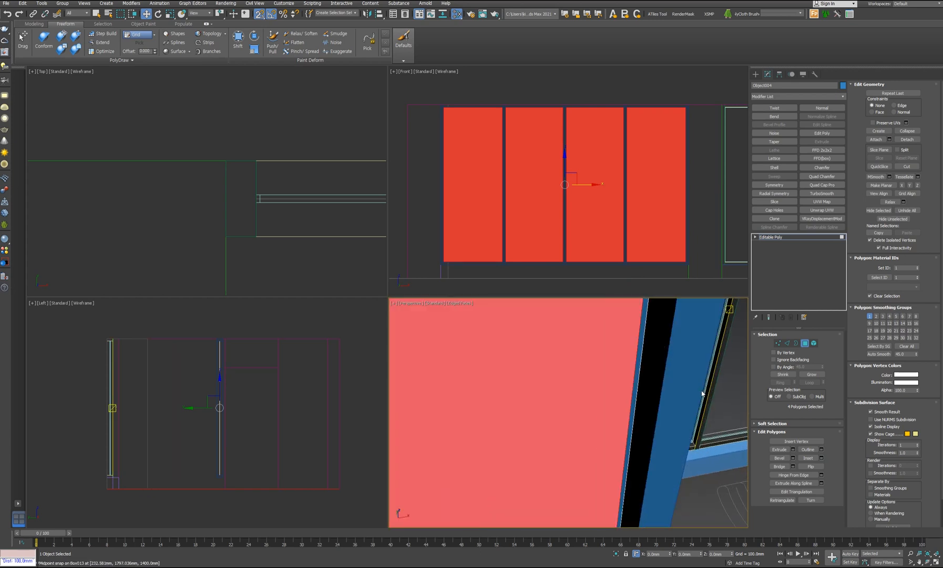
click(907, 139)
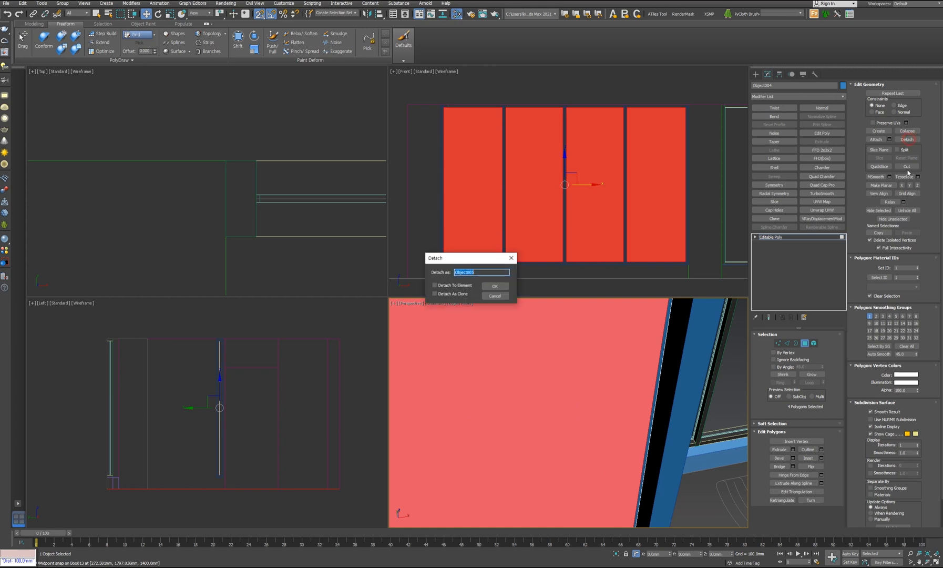
click(495, 285)
click(805, 342)
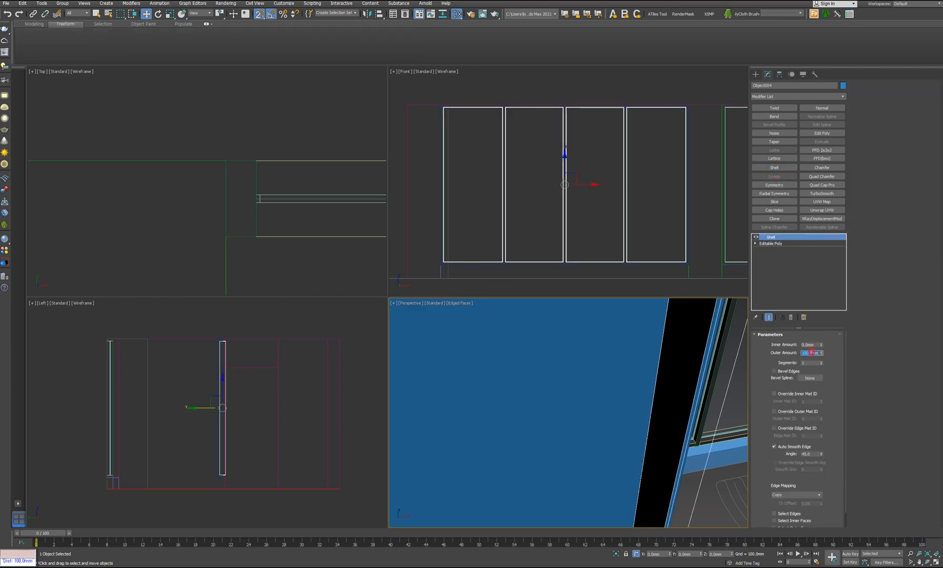
Step: Set the Shell outer amount of the thin pane rims to 5 mm
text(5)
key(Return)
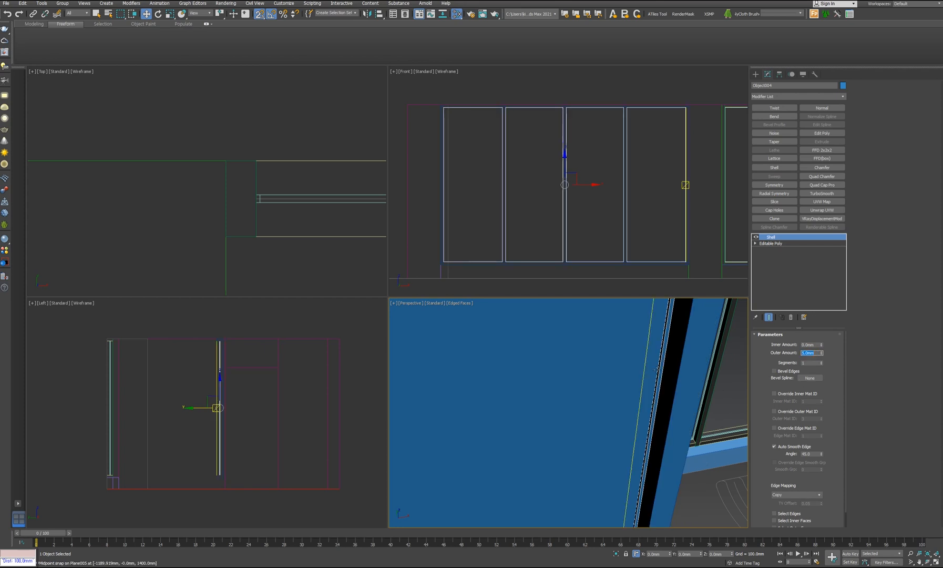
Step: Sample the 실리콘 VRayMtl from the finished window into the Slate Material Editor and place its node beside the existing materials
scroll(656, 375, down, 1)
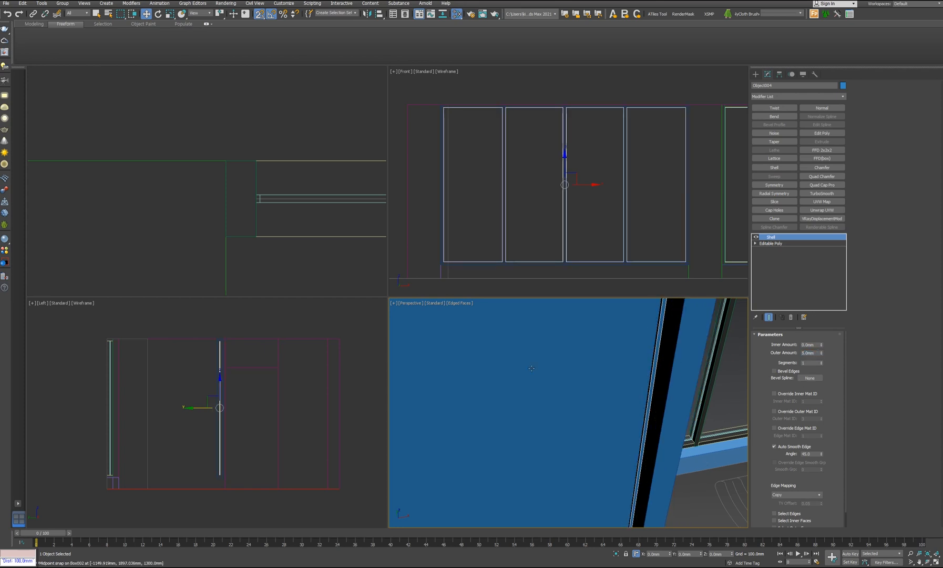
scroll(502, 392, down, 5)
scroll(573, 434, up, 8)
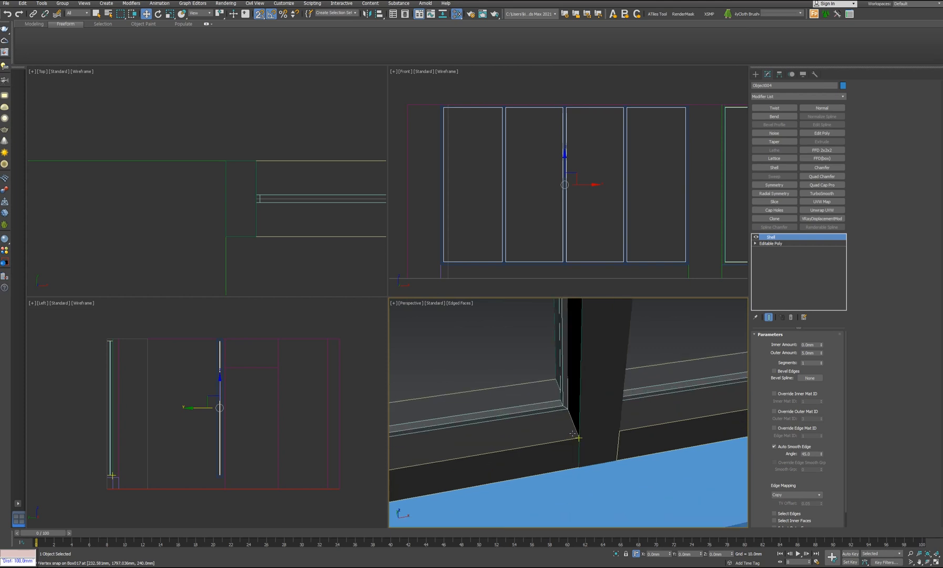
middle_drag(572, 433, 676, 440)
scroll(676, 440, up, 2)
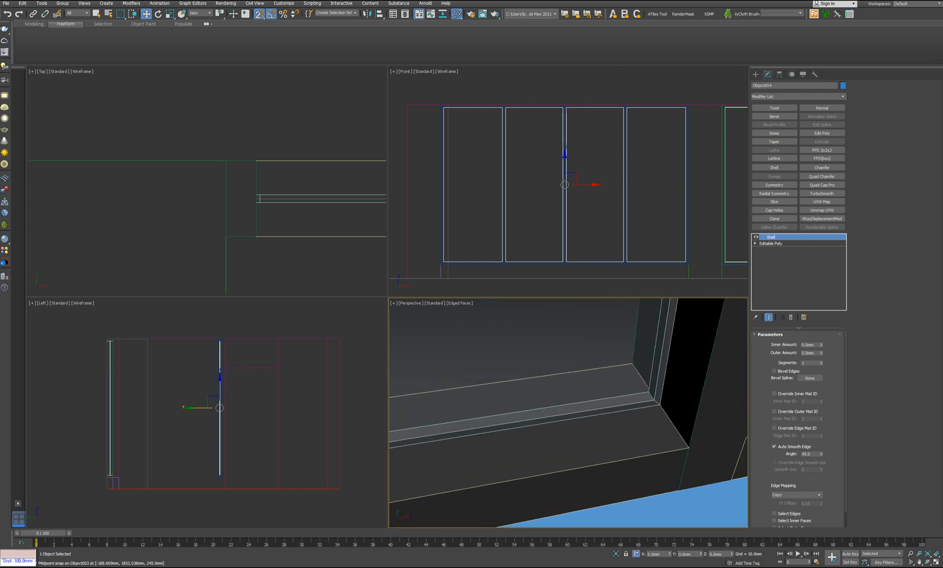
key(q)
key(m)
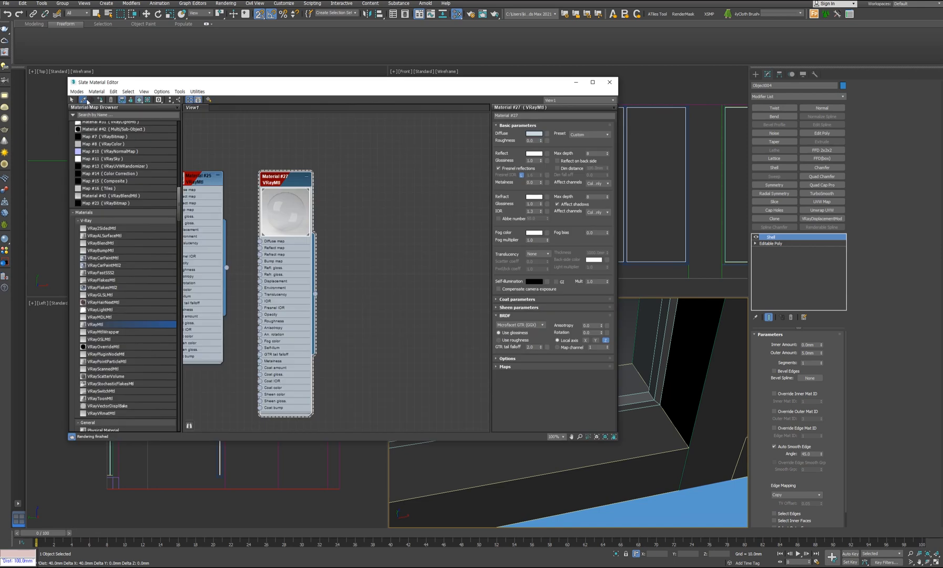
click(84, 100)
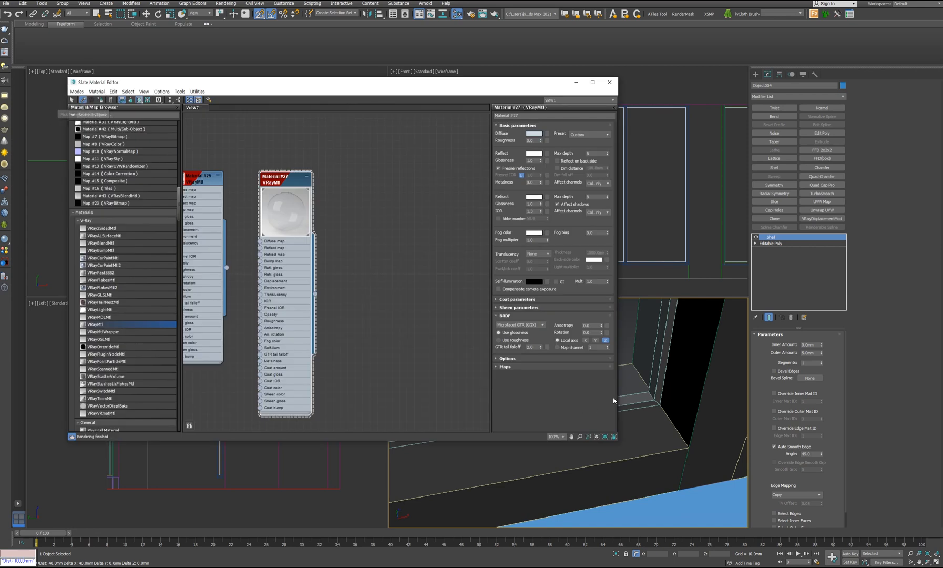
click(663, 386)
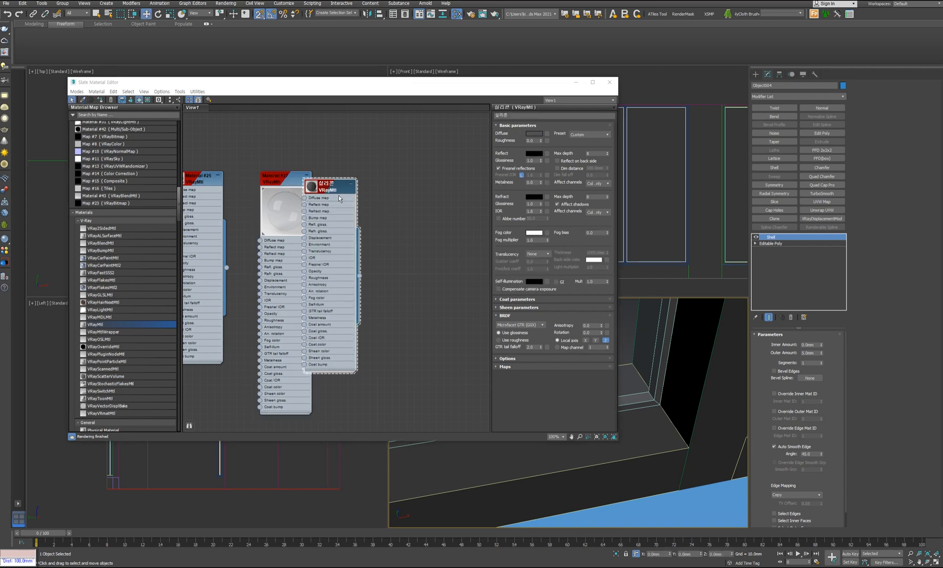
drag(331, 190, 389, 175)
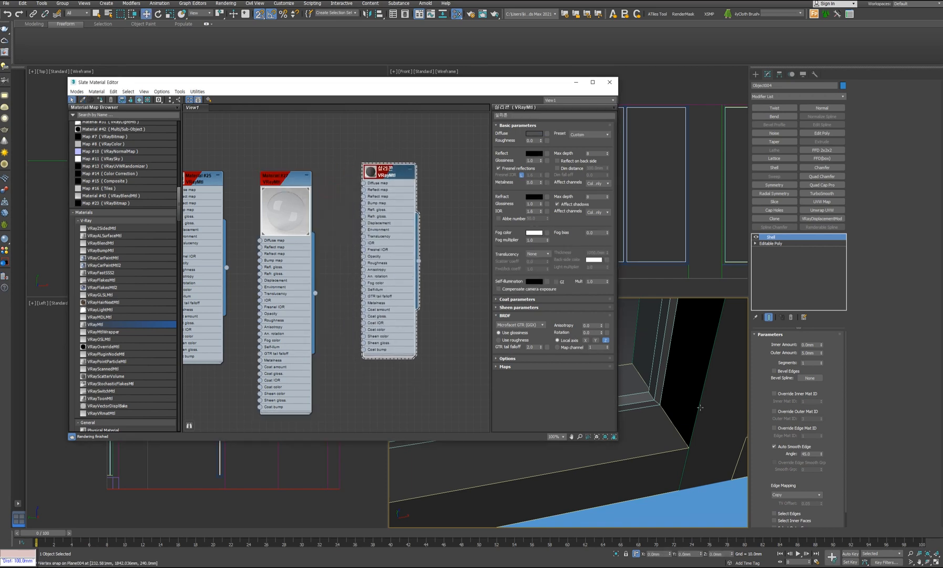
Step: Reposition the Slate Material Editor window to uncover more of the new window in the perspective view
scroll(652, 447, down, 6)
middle_drag(642, 447, 655, 431)
scroll(653, 429, up, 8)
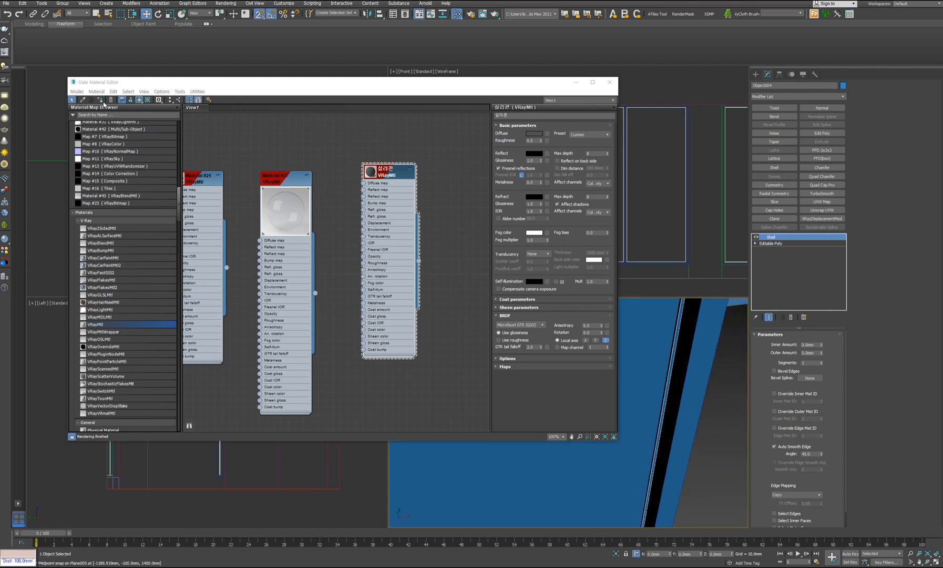
drag(230, 83, 182, 48)
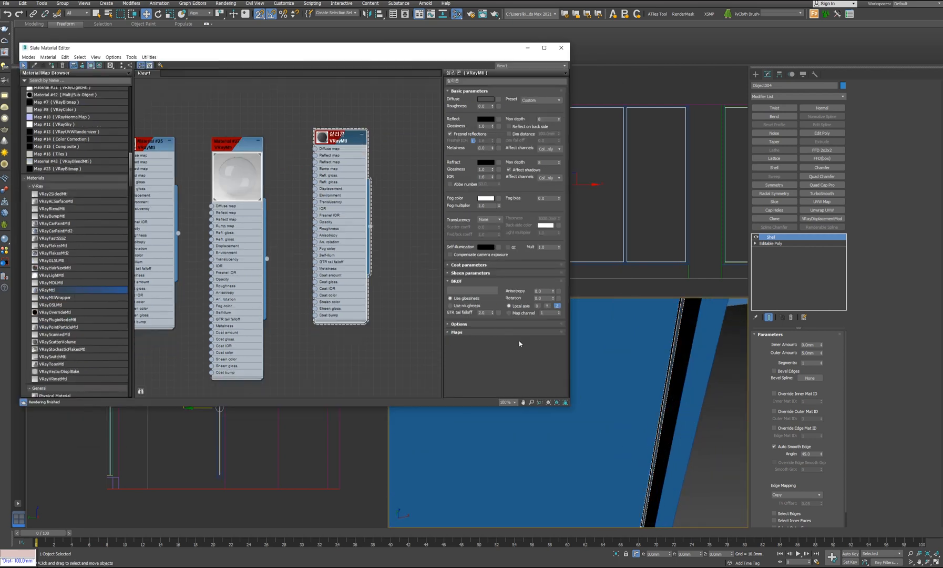
Step: Add a Shell modifier to the detached glass object with an outer amount of 5 mm
scroll(650, 418, down, 5)
key(alt+c)
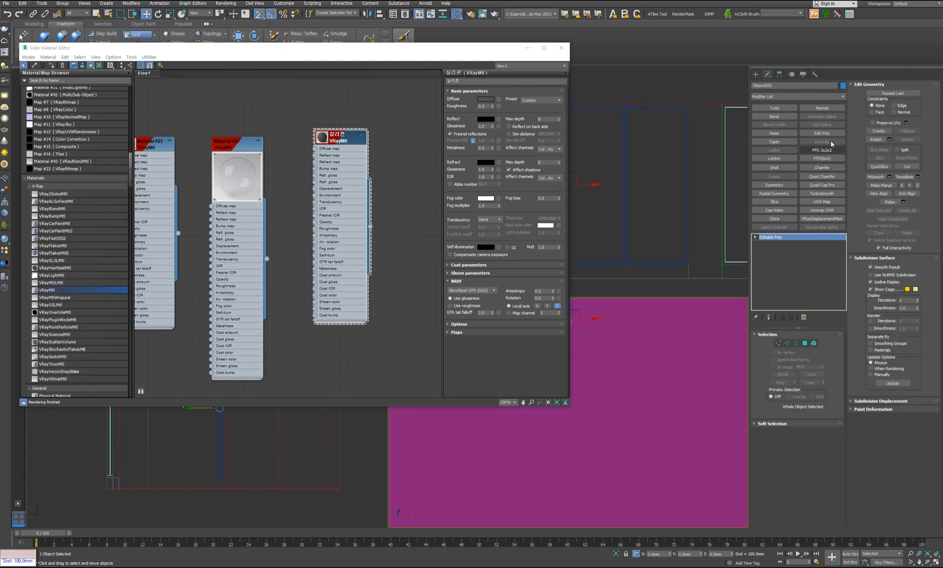
click(775, 167)
scroll(647, 415, down, 5)
middle_drag(634, 379, 653, 394)
scroll(652, 394, up, 6)
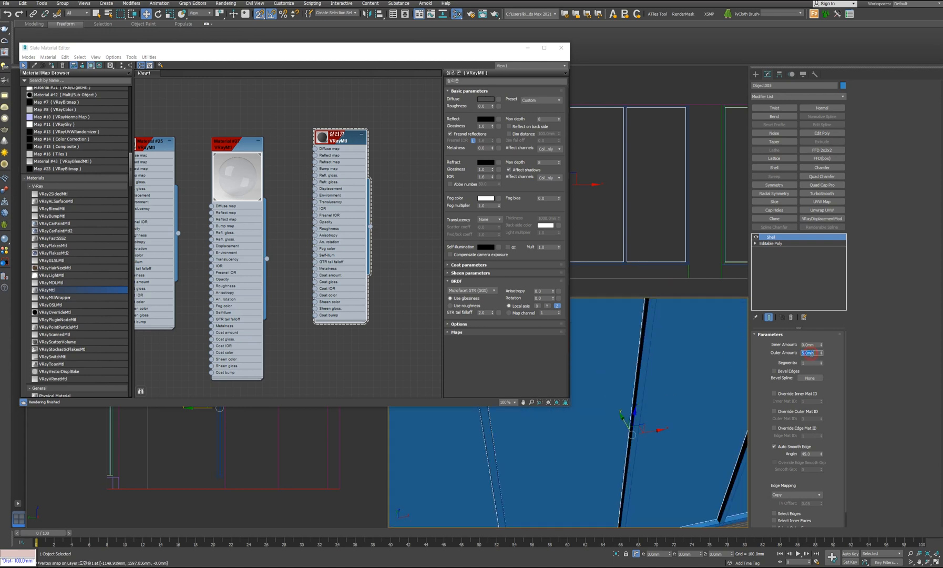
key(Return)
Step: Set the Shell outer amount of the glass object to 10 mm
middle_drag(689, 448, 635, 427)
scroll(686, 257, up, 4)
scroll(686, 257, up, 5)
middle_drag(695, 291, 680, 268)
key(ctrl+z)
key(ctrl+z)
double_click(807, 353)
text(10)
key(Return)
scroll(631, 415, down, 5)
Step: Assign the Material #27 VRayMtl to the glass object and clear the Slate Material Editor out of the way
click(635, 408)
mouse_move(635, 409)
alt+middle_down()
mouse_move(647, 423)
mouse_move(748, 408)
mouse_move(624, 409)
mouse_move(645, 409)
alt+middle_up()
scroll(644, 408, up, 3)
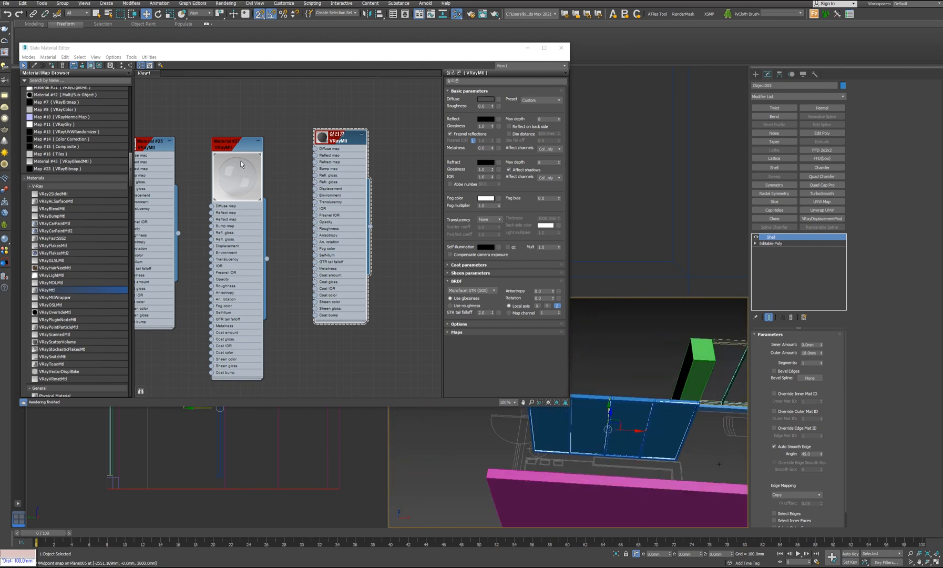
alt+middle_drag(652, 436, 731, 424)
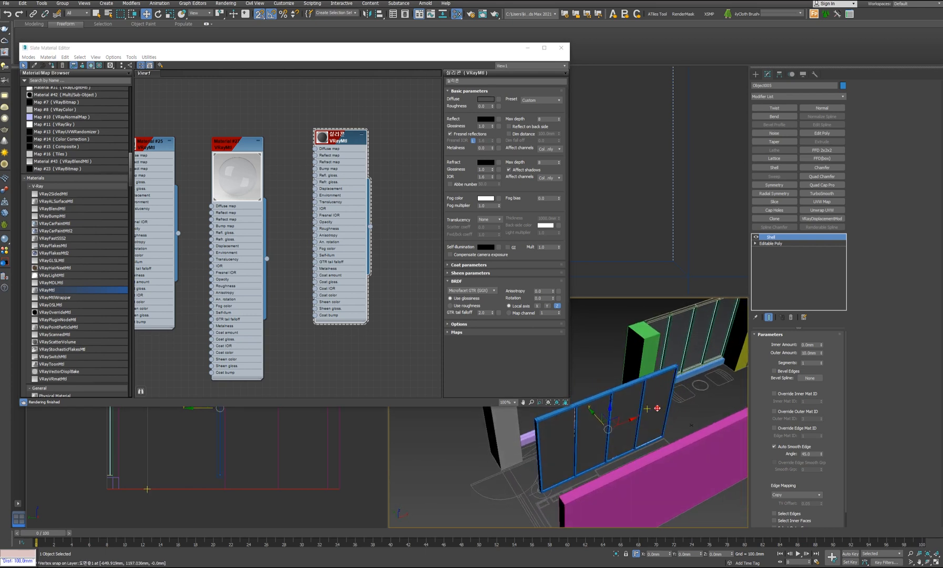
click(231, 149)
click(51, 65)
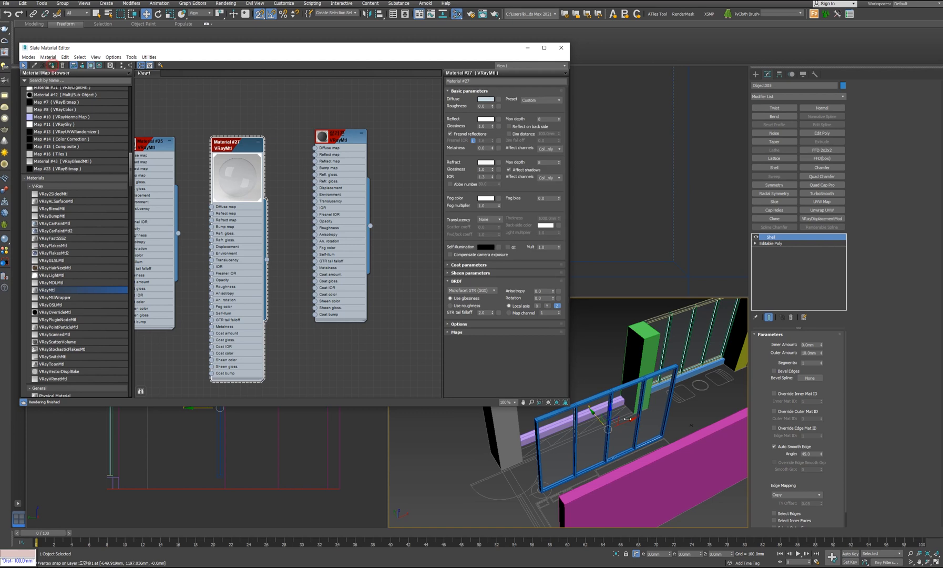
drag(338, 49, 381, 377)
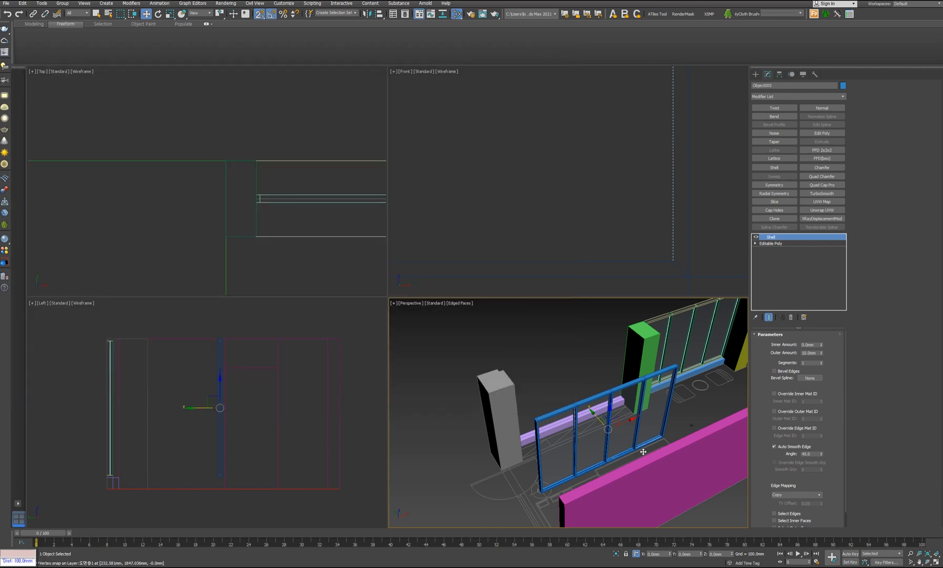
Step: Add an Edit Poly modifier to the glass and delete the thin polygons along the panes' upper and lower edges
scroll(624, 406, up, 6)
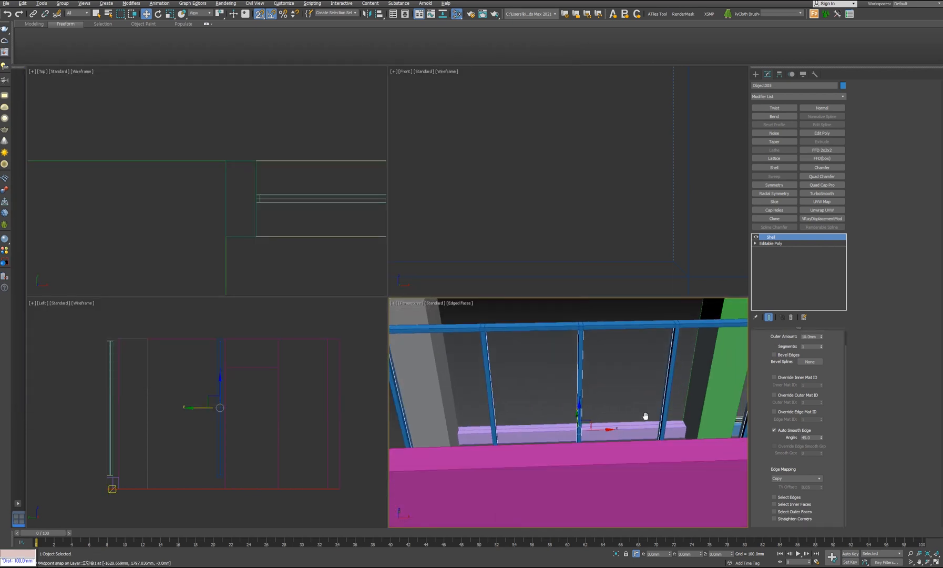
click(826, 133)
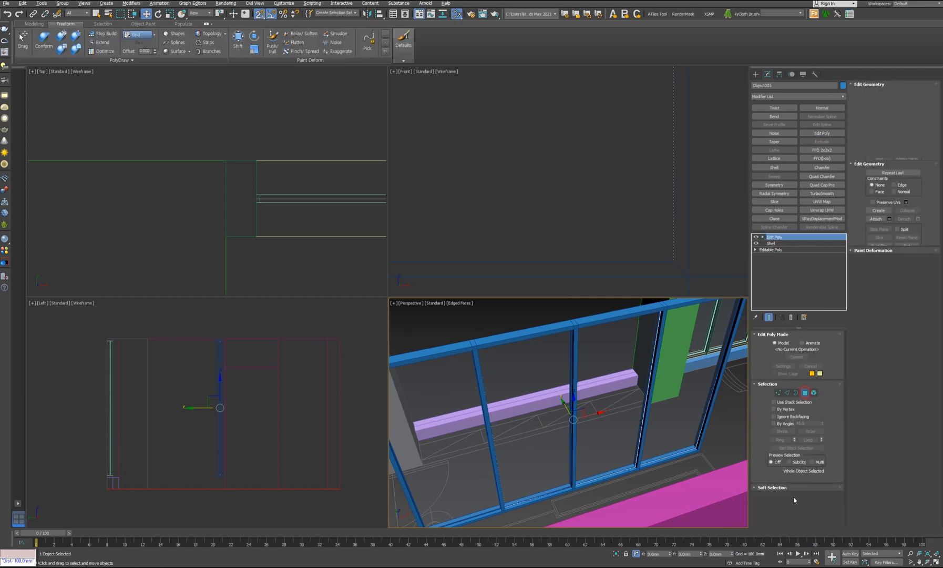
click(806, 392)
click(573, 180)
key(z)
scroll(563, 183, down, 3)
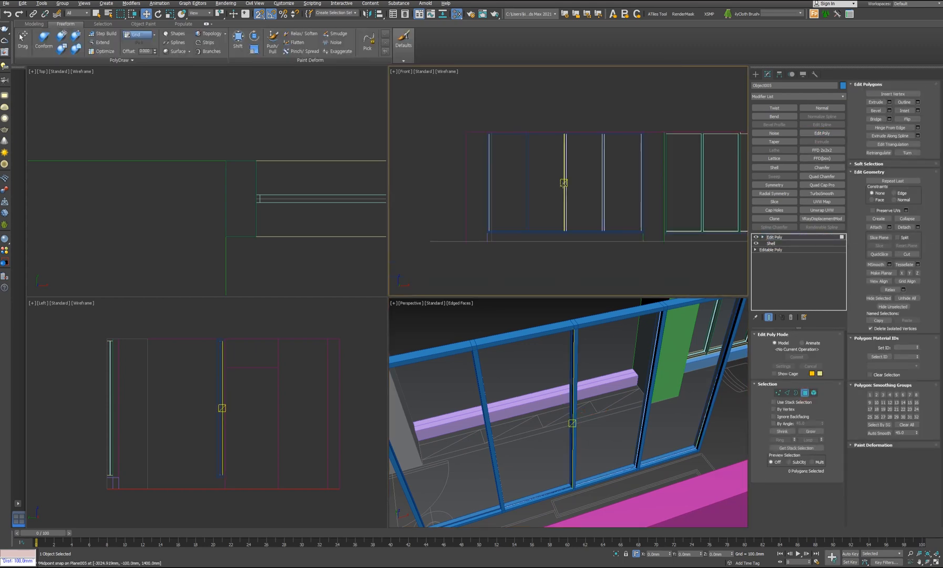
drag(461, 103, 687, 143)
drag(446, 213, 767, 283)
key(Delete)
Step: Delete the thin vertical side polygons between and beside the four glass panes, and leave polygon editing
scroll(544, 235, up, 2)
middle_drag(545, 235, 565, 246)
drag(457, 89, 504, 274)
drag(516, 93, 562, 261)
drag(579, 87, 621, 270)
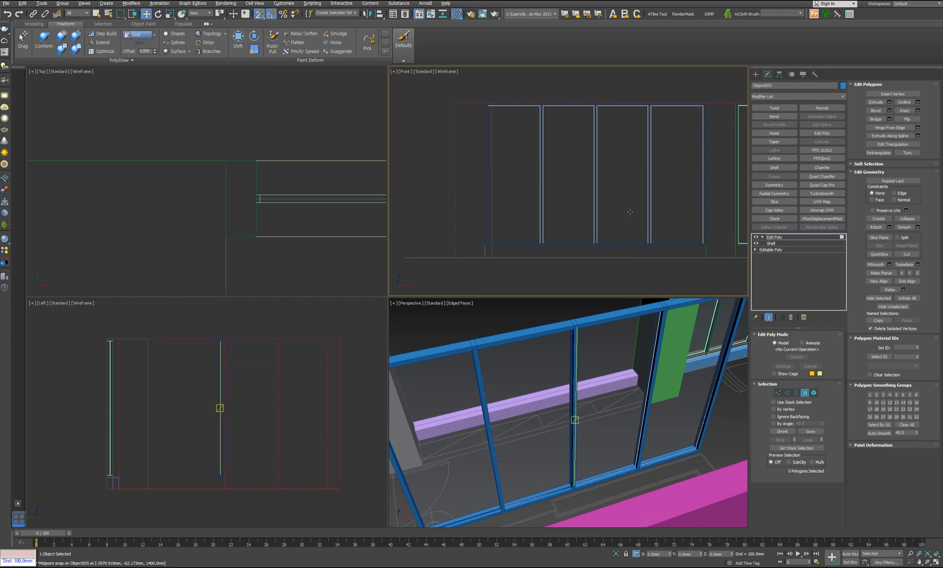
drag(642, 92, 667, 265)
click(667, 265)
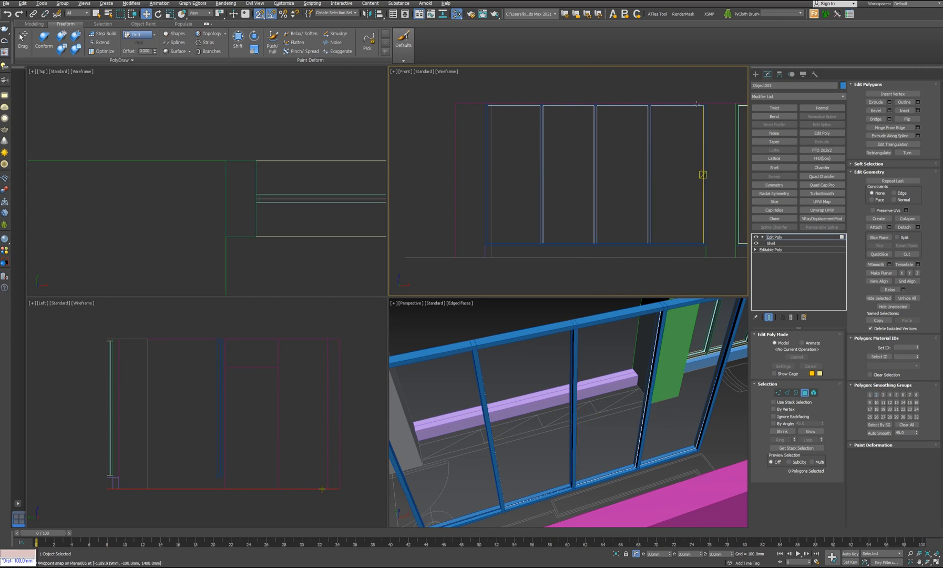
drag(731, 247, 746, 296)
click(743, 326)
drag(688, 94, 736, 231)
click(673, 368)
alt+middle_drag(660, 394, 631, 413)
click(805, 394)
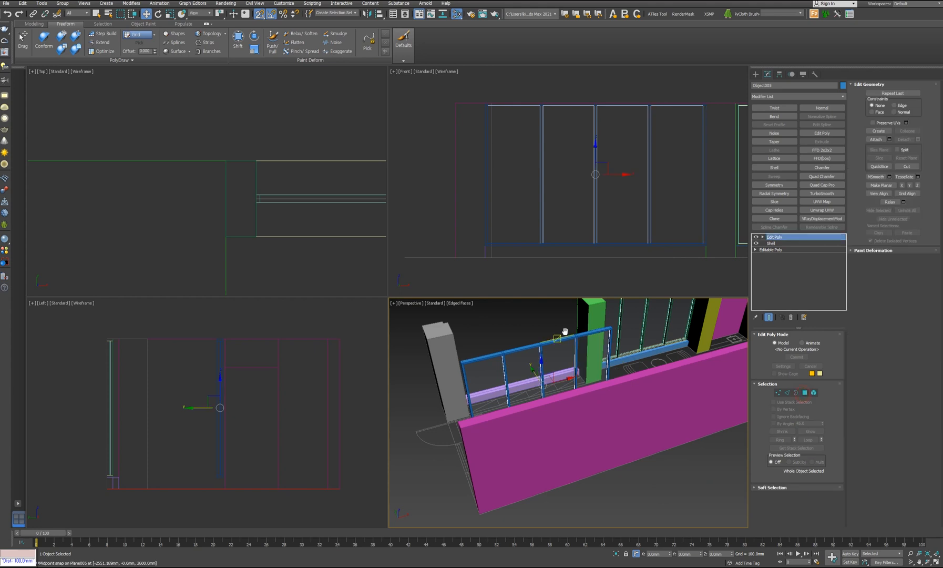
Step: Assign the dark Material #25 VRayMtl to the new window's frame
scroll(565, 332, up, 3)
middle_drag(564, 333, 574, 366)
click(571, 376)
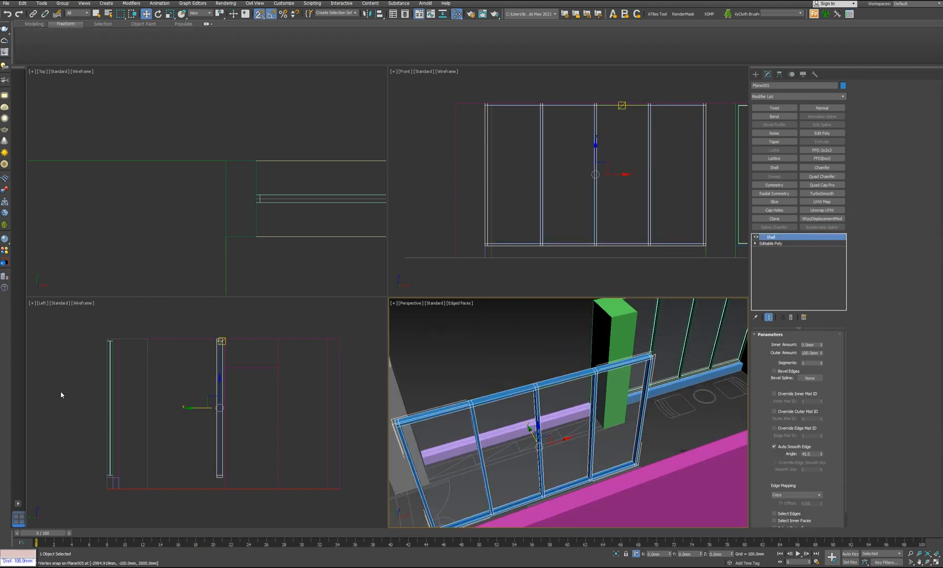
key(m)
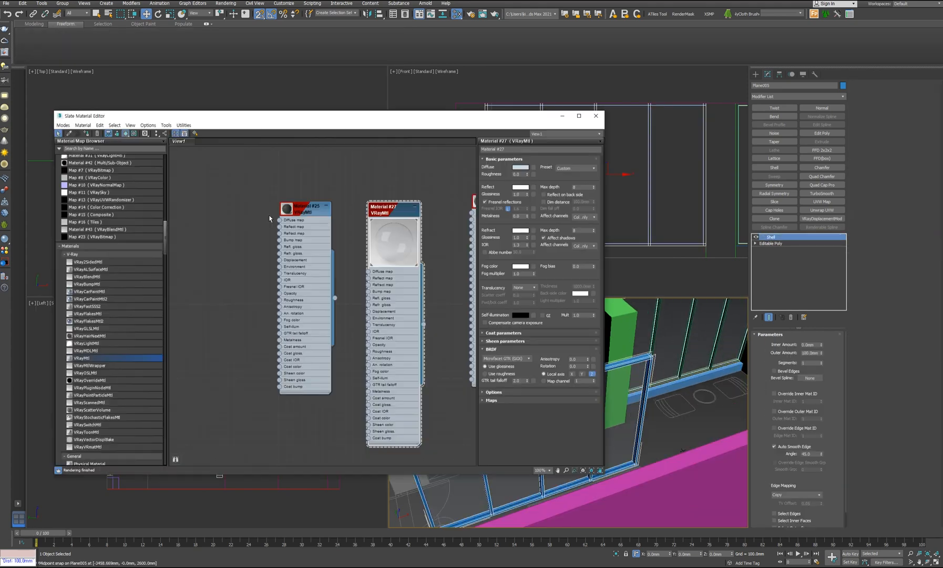
click(88, 135)
Step: Select the rims and glass together and move them with snapping in the Top view to the middle of the frame's depth
drag(265, 120, 0, 216)
scroll(280, 179, down, 5)
middle_drag(239, 225, 133, 228)
scroll(326, 186, up, 9)
drag(257, 147, 289, 181)
middle_drag(294, 173, 286, 201)
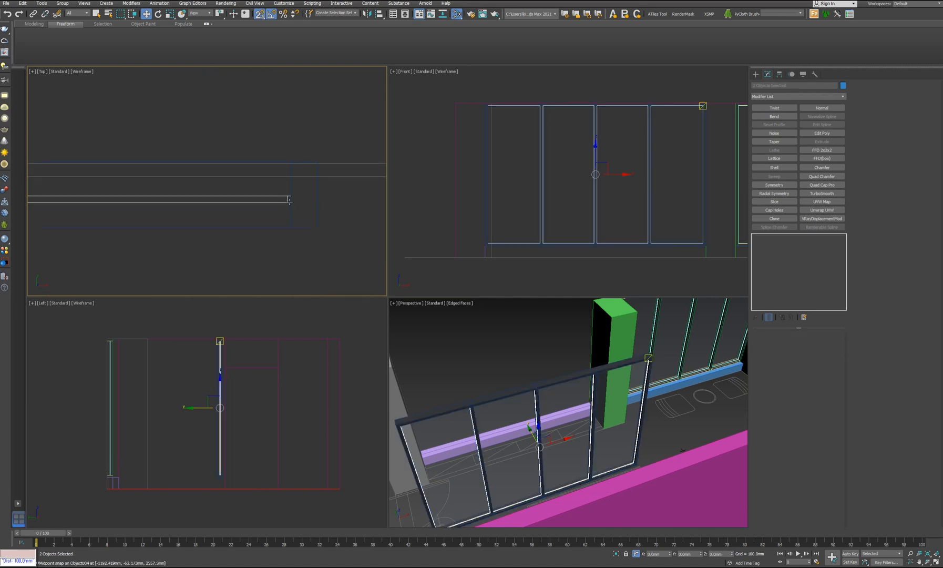
scroll(299, 207, up, 5)
scroll(245, 196, down, 3)
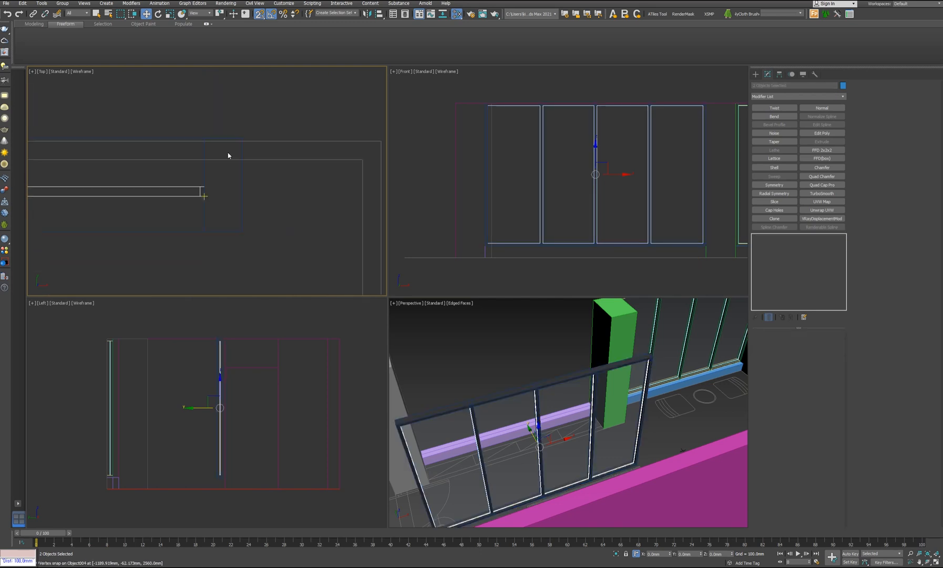
middle_drag(294, 230, 325, 230)
scroll(234, 196, up, 2)
drag(240, 188, 240, 185)
scroll(295, 229, down, 14)
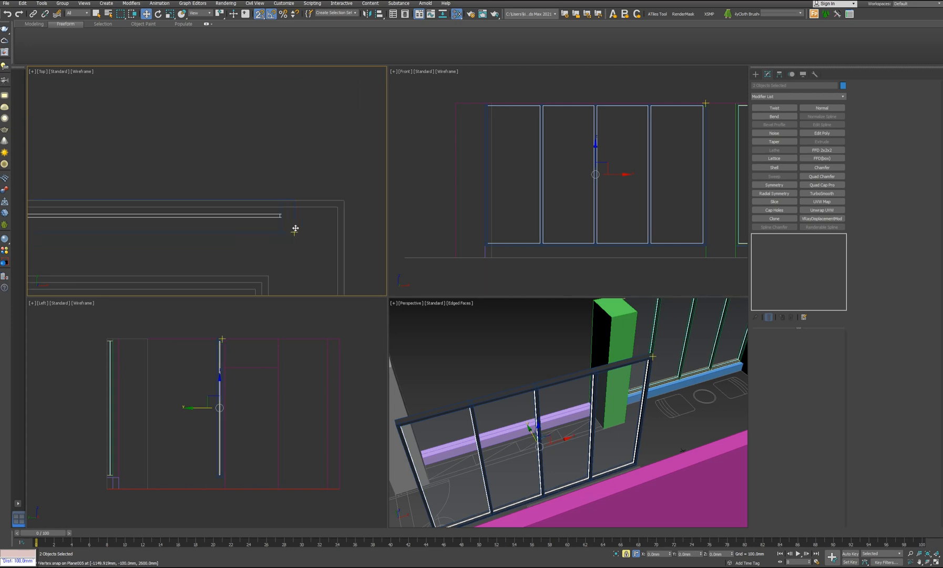
middle_drag(286, 224, 308, 213)
key(space)
Step: Move the frame, rims and glass together onto the purple sill, snapping the window against the green column, and clear the selection
ctrl+click(101, 213)
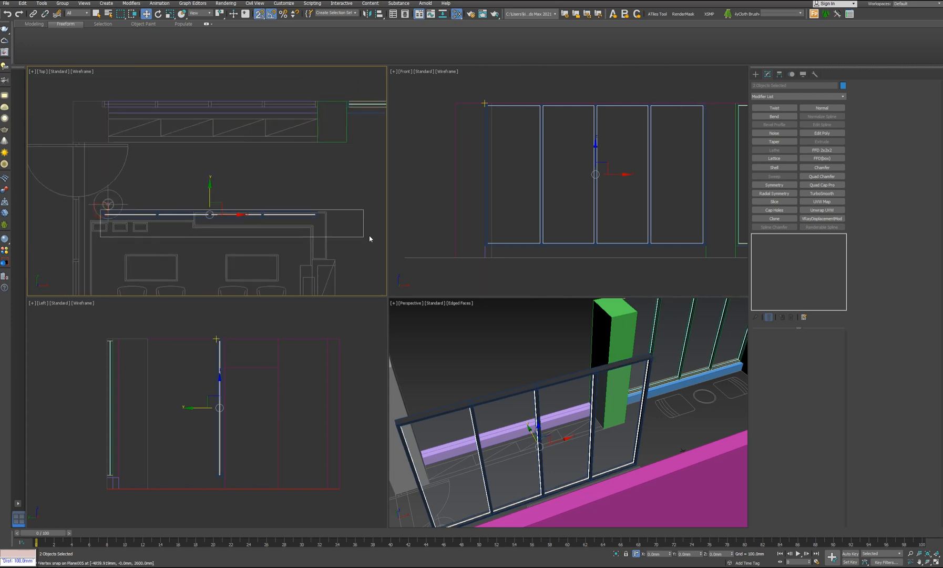
scroll(336, 255, up, 2)
drag(336, 243, 302, 88)
scroll(300, 103, up, 2)
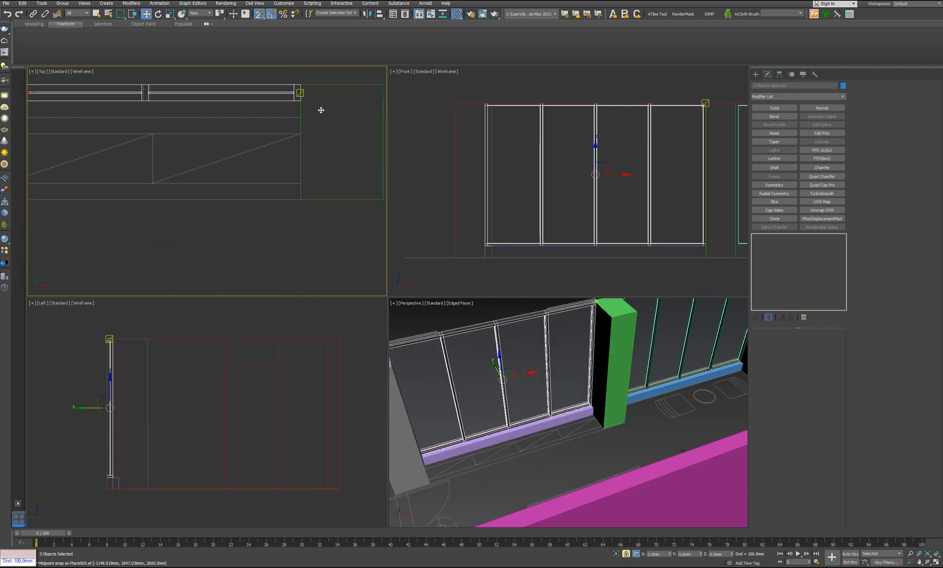
key(space)
click(509, 315)
Step: Maximize the perspective view and compare the new window's frame, rims and glass with the existing box-built window
middle_drag(558, 375, 550, 382)
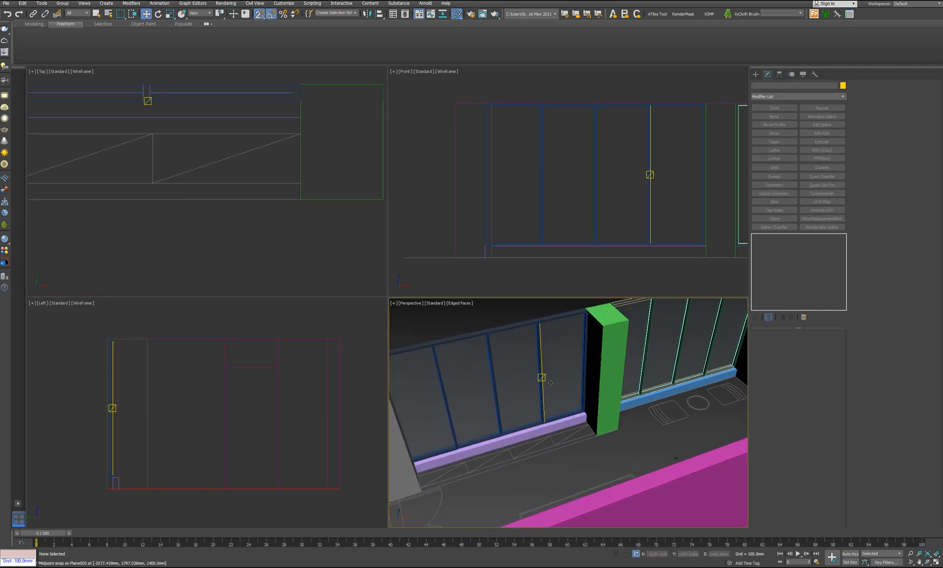
key(alt+w)
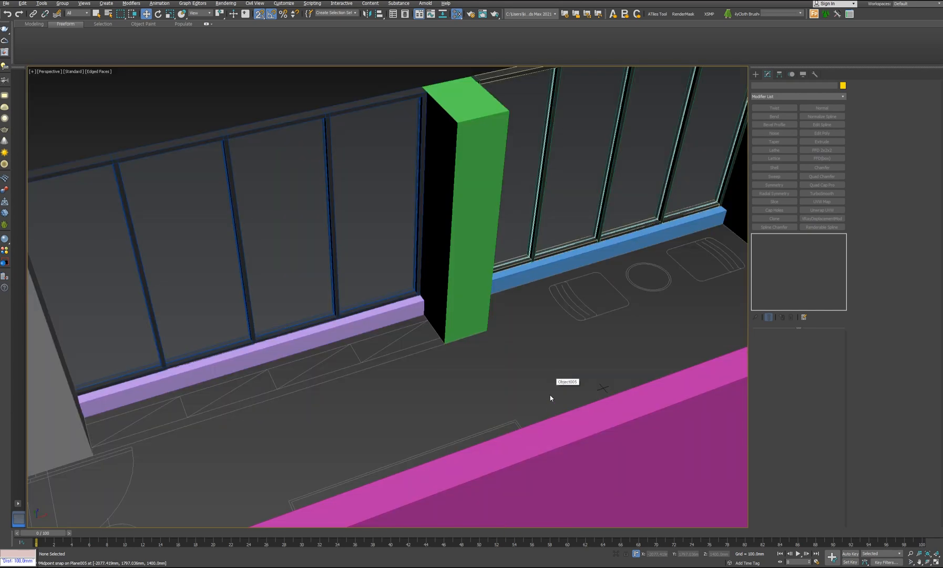
scroll(550, 409, up, 2)
scroll(508, 342, up, 3)
key(F4)
middle_drag(538, 358, 484, 386)
key(F4)
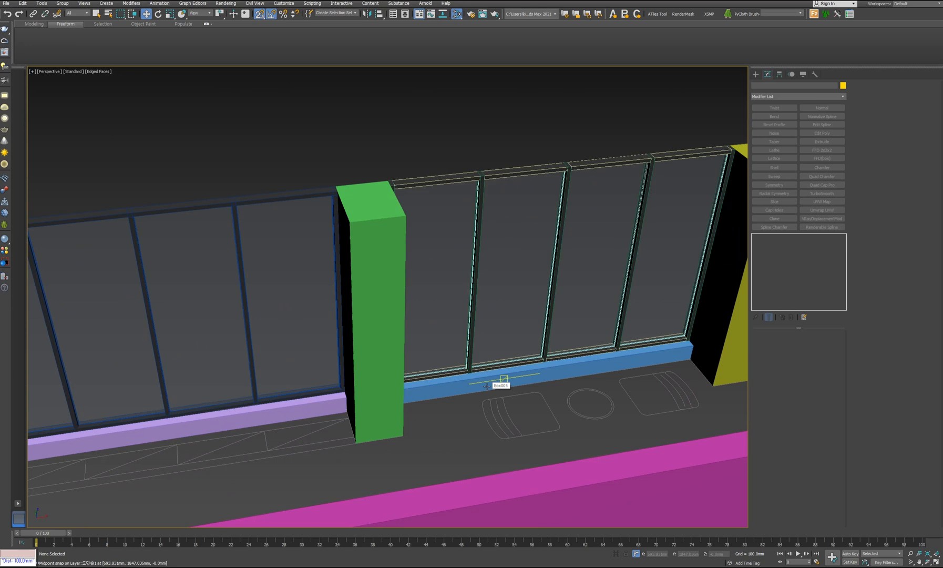
middle_drag(711, 244, 643, 287)
scroll(673, 196, up, 3)
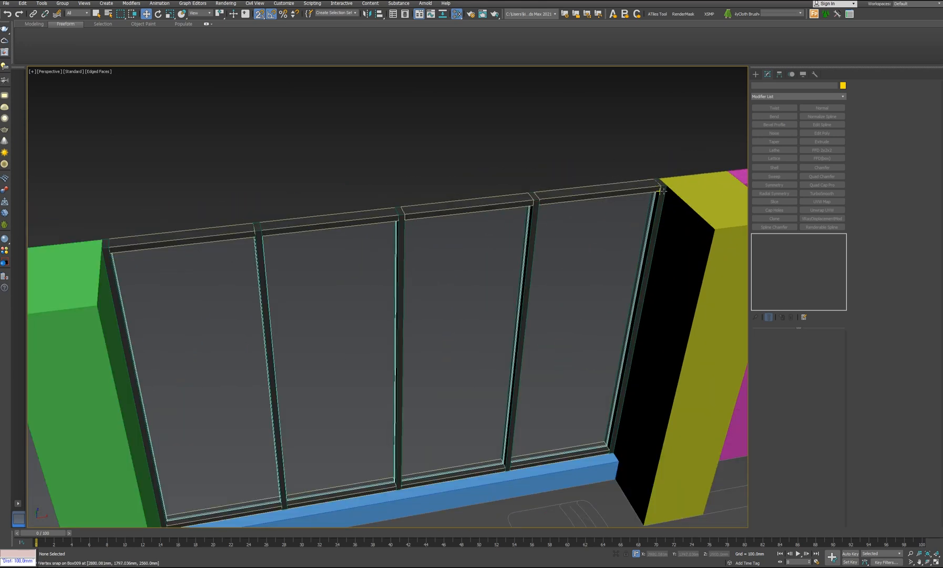
click(661, 199)
click(639, 191)
click(632, 331)
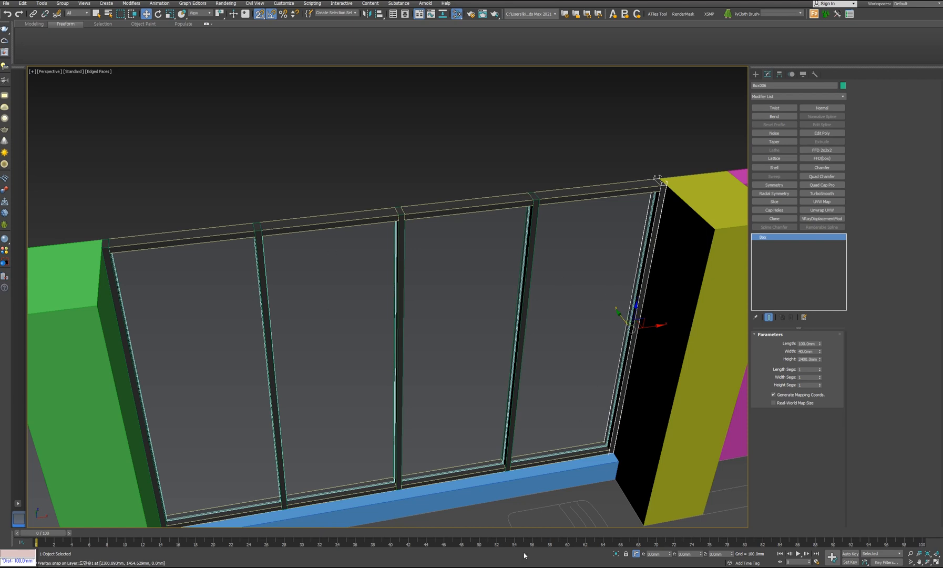
middle_drag(206, 431, 644, 364)
scroll(551, 352, down, 5)
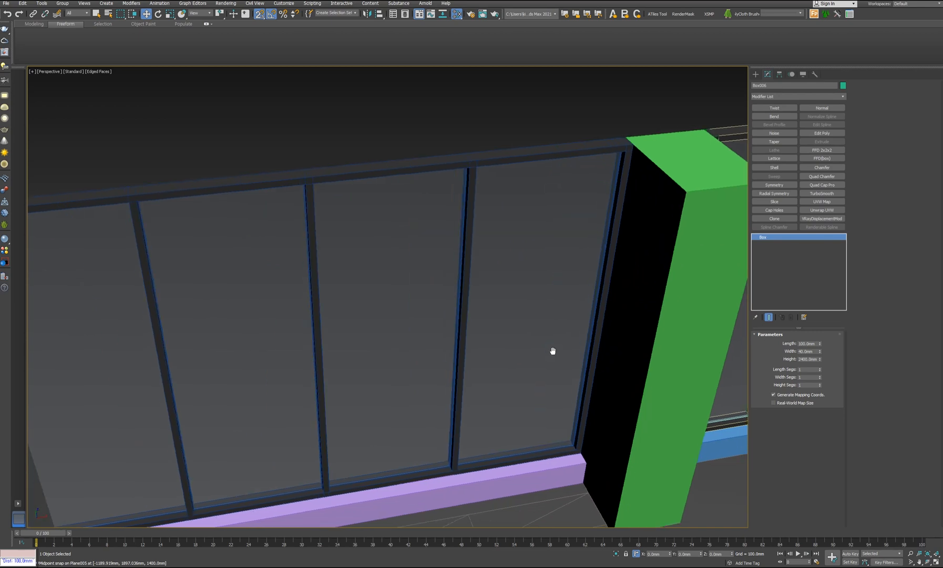
middle_drag(551, 352, 427, 354)
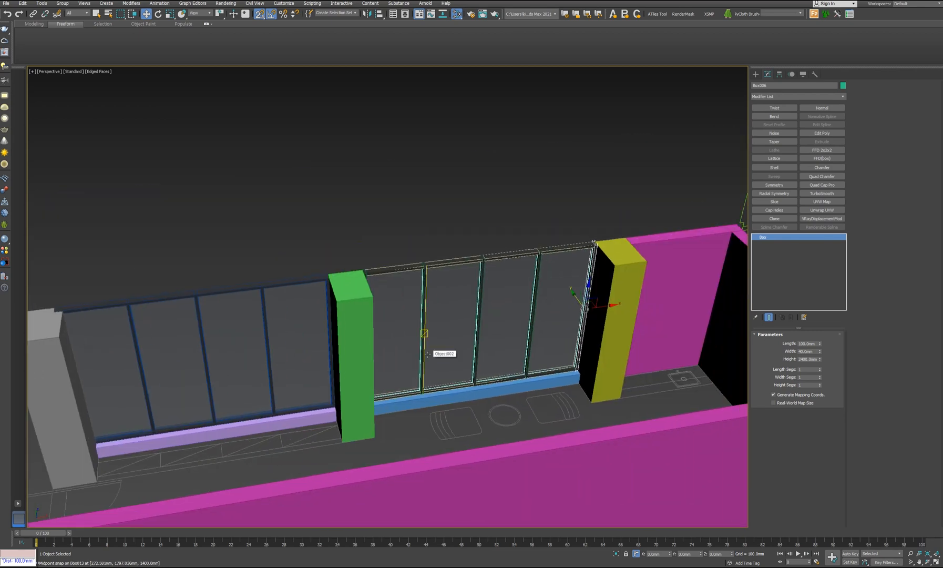
middle_drag(291, 351, 502, 314)
scroll(448, 302, up, 6)
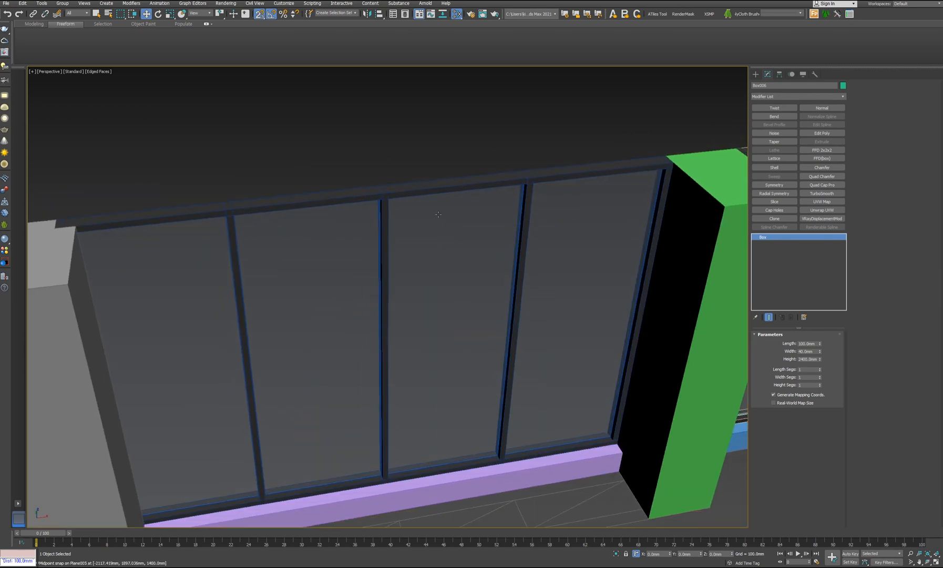
Step: Select the new window's frame and examine how it sits between the grey and green columns
click(420, 189)
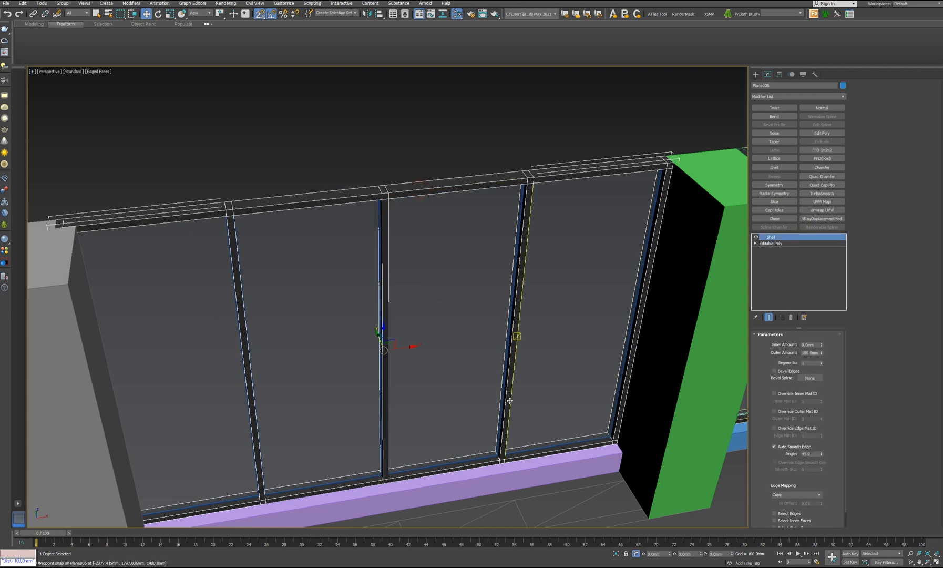
scroll(492, 396, down, 4)
middle_drag(493, 396, 485, 309)
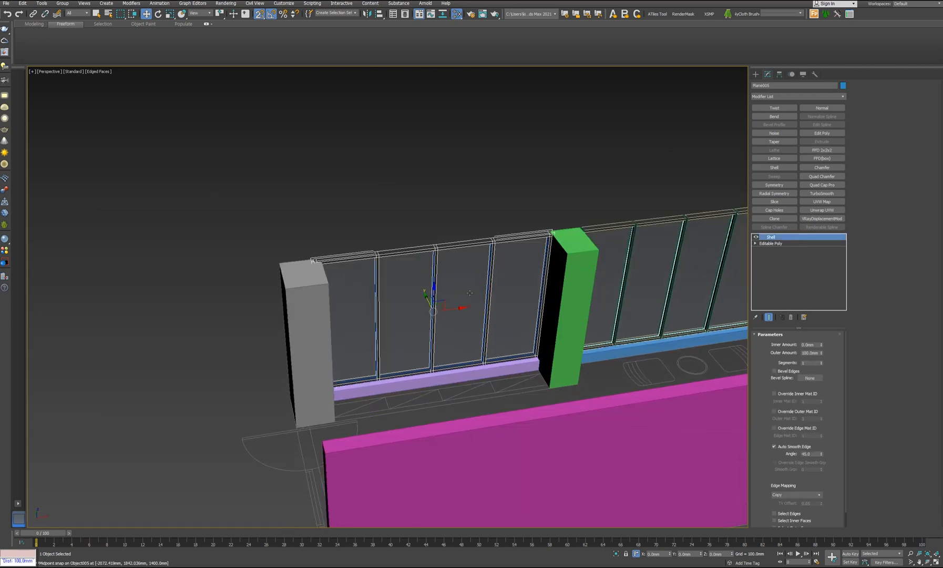
scroll(422, 315, down, 5)
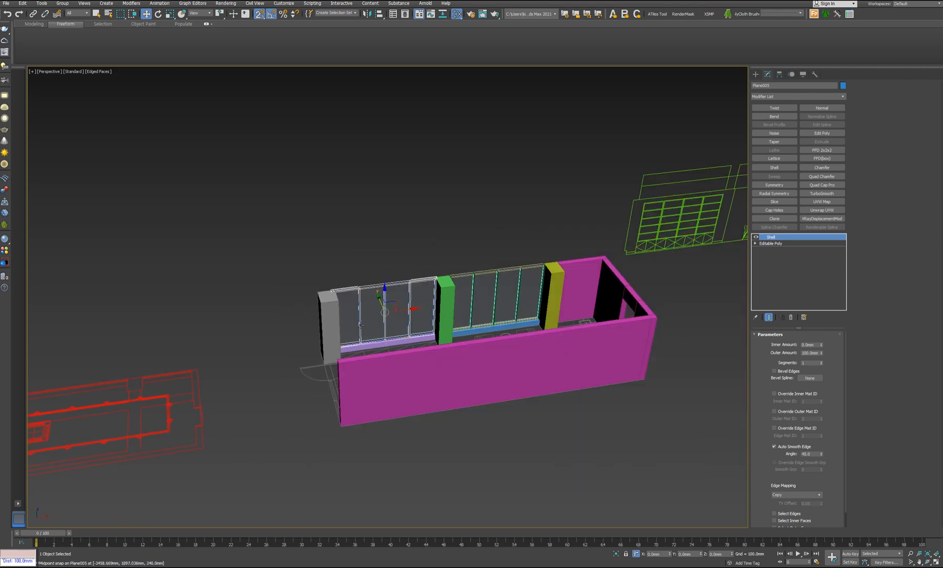
scroll(358, 313, up, 2)
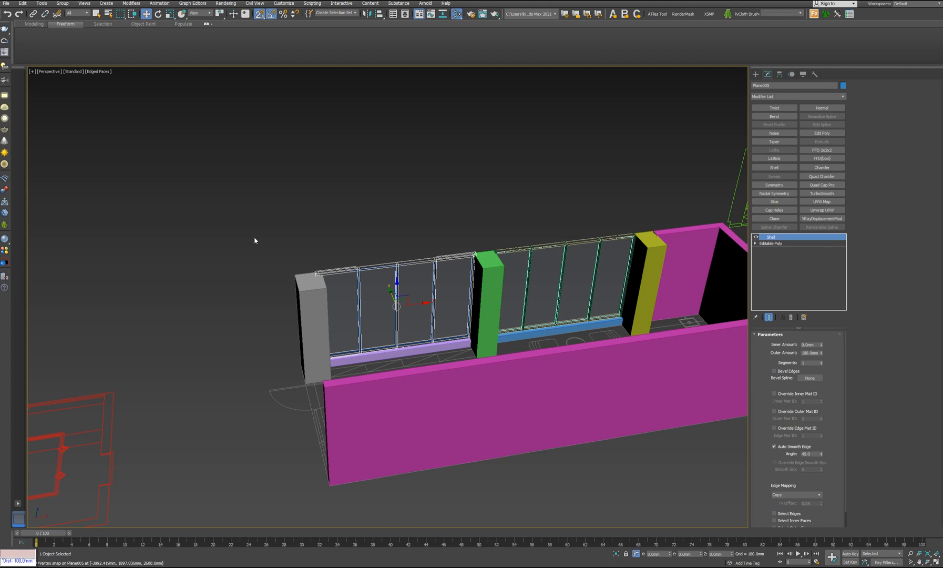
scroll(428, 297, up, 3)
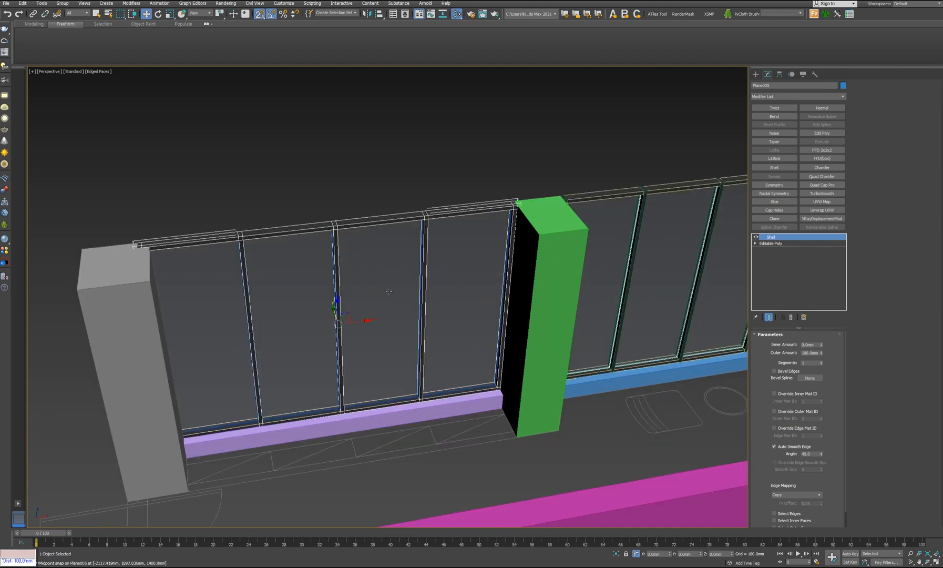
middle_drag(366, 343, 400, 333)
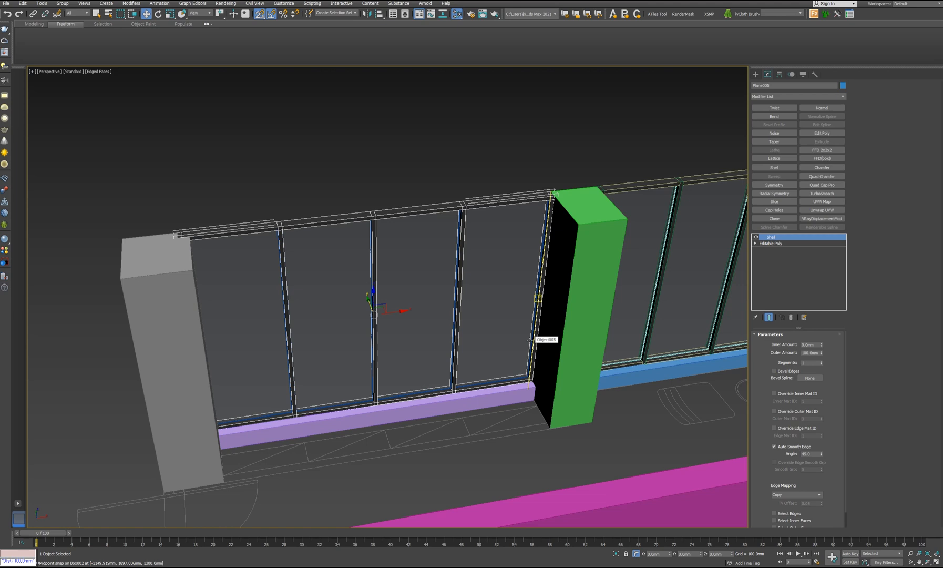
middle_drag(546, 339, 477, 397)
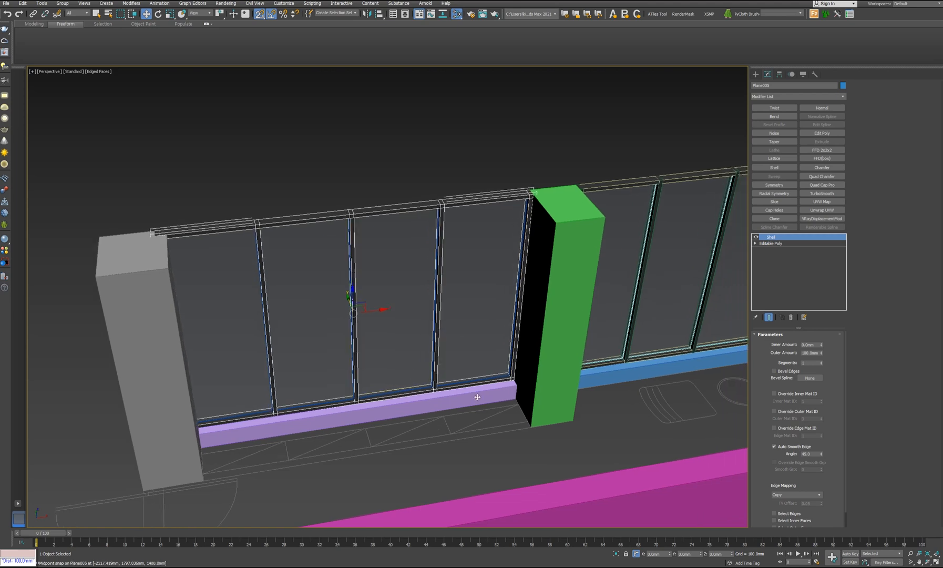
alt+middle_drag(438, 352, 471, 343)
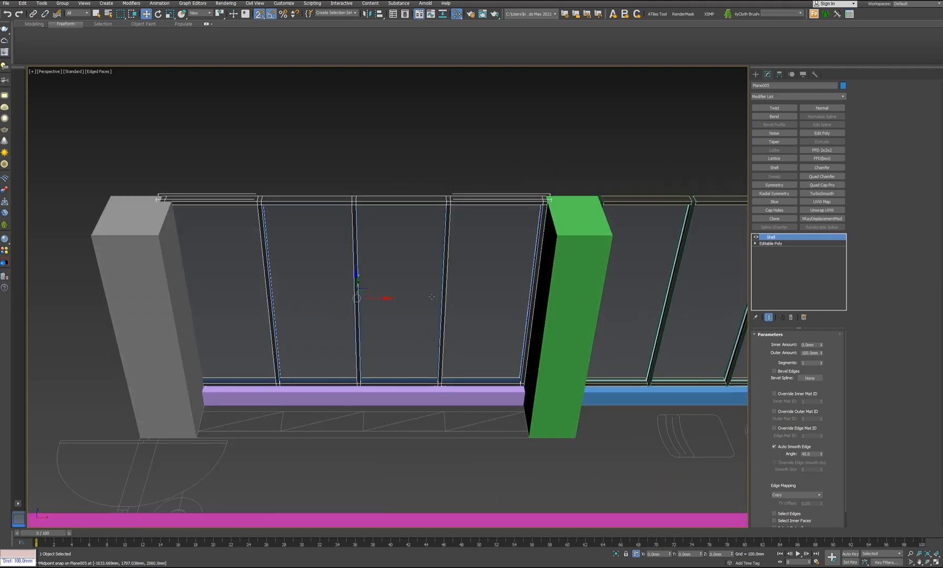
scroll(434, 318, down, 4)
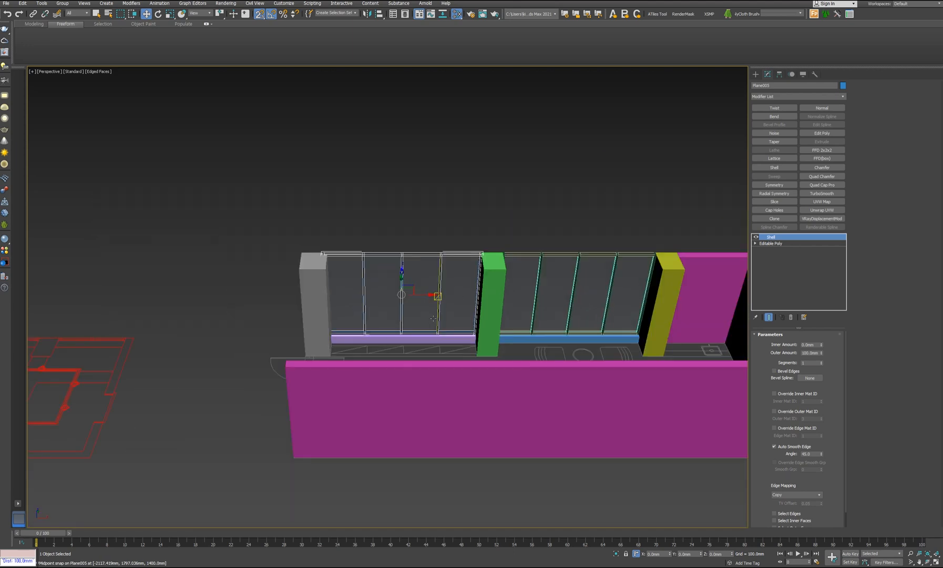
scroll(434, 318, up, 4)
alt+middle_drag(434, 319, 395, 329)
middle_drag(699, 489, 651, 500)
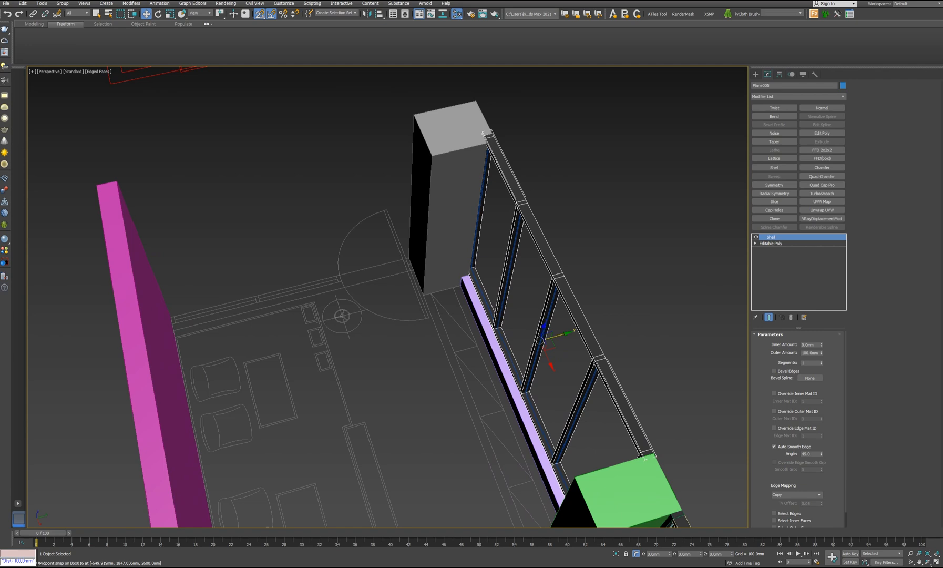
Step: Copy two panes of the existing box-built window with their frame pieces to the empty area beside the floor plan
key(alt+w)
middle_click(301, 207)
scroll(301, 207, down, 8)
middle_drag(232, 200, 154, 155)
middle_drag(67, 185, 219, 154)
scroll(216, 153, up, 2)
scroll(256, 158, down, 2)
middle_drag(363, 130, 195, 147)
scroll(213, 122, up, 4)
mouse_move(218, 114)
mouse_down()
mouse_move(310, 120)
mouse_move(273, 118)
mouse_move(97, 161)
mouse_up()
scroll(325, 107, down, 4)
click(472, 317)
Step: Rotate the copied two-pane window 90 degrees in the Top view so it runs parallel to the side partition
middle_drag(154, 221, 214, 218)
right_click(142, 167)
click(153, 180)
drag(163, 186, 164, 168)
key(w)
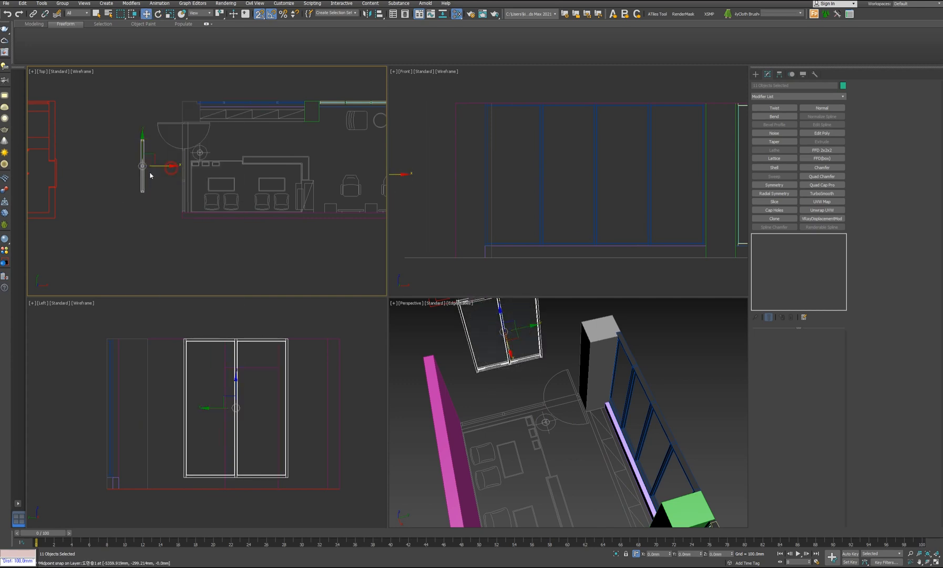
Step: Move the copied window with snapping onto the partition line in the plan, against the magenta wall
scroll(150, 176, up, 3)
drag(143, 217, 222, 252)
middle_click(583, 427)
key(z)
alt+middle_drag(573, 449, 607, 477)
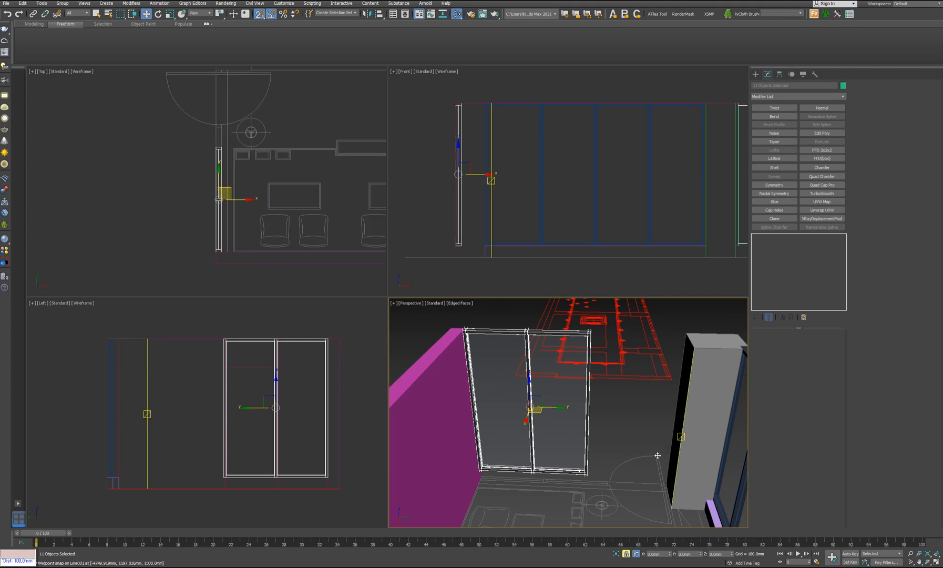
Step: Add an Edit Poly modifier to the copied window's objects and select their bottom vertices in the Front view
middle_drag(256, 269, 267, 257)
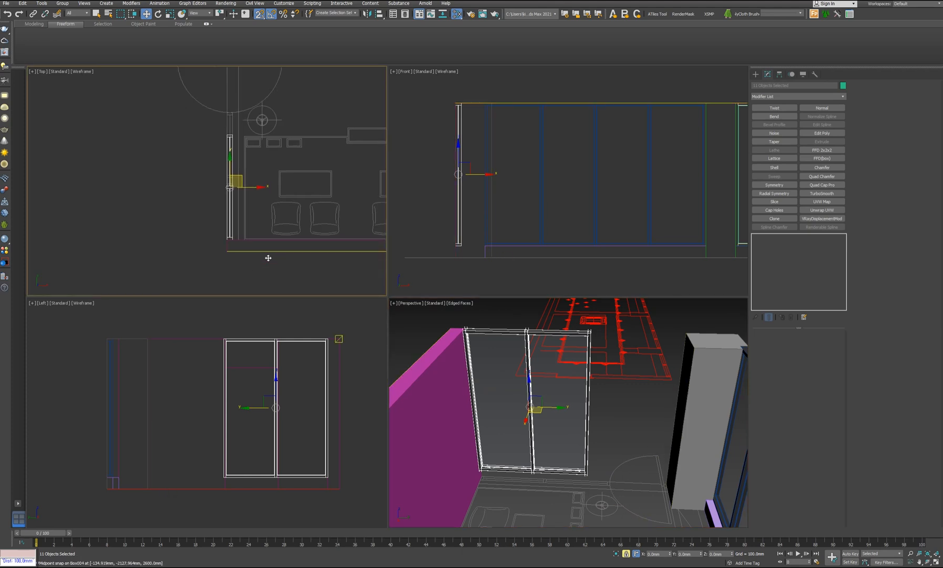
middle_drag(515, 222, 545, 216)
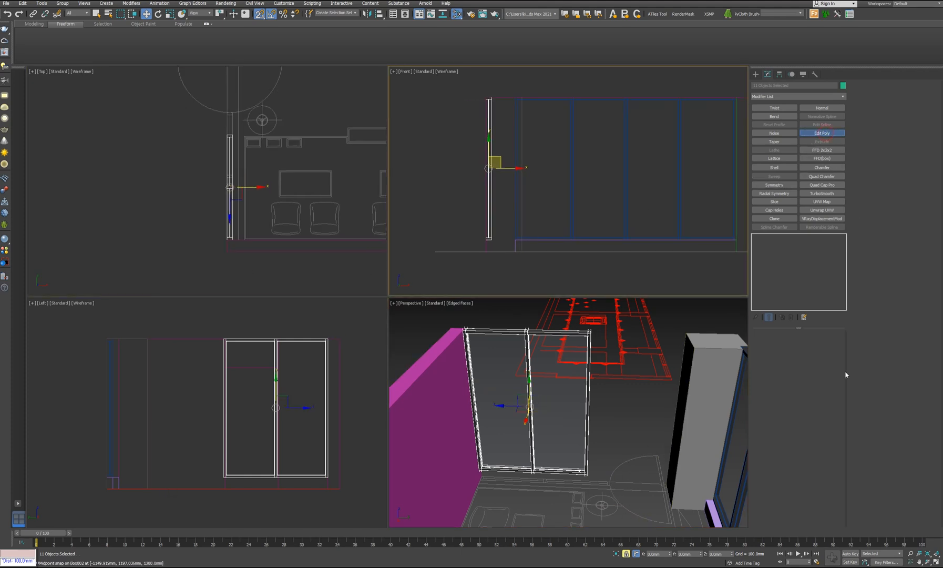
click(780, 393)
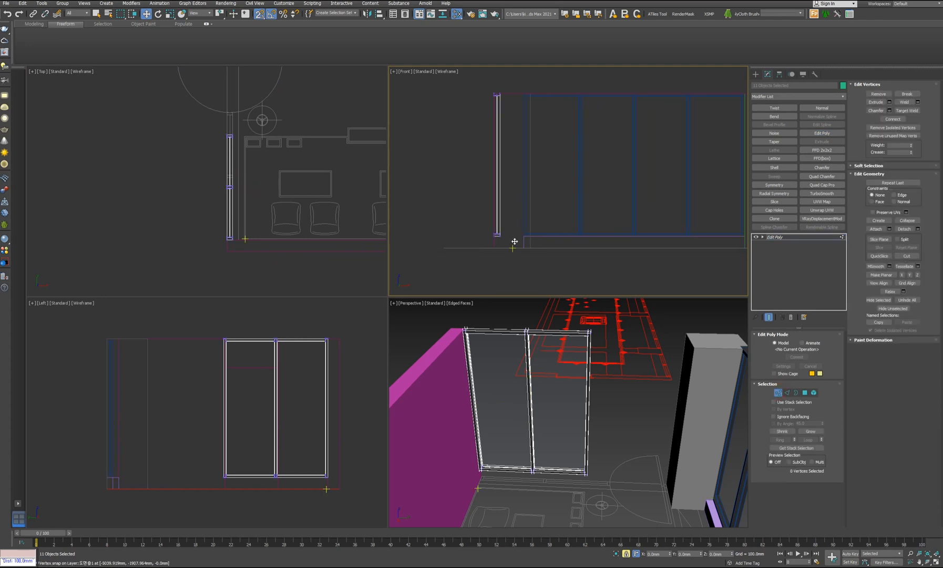
key(space)
drag(514, 247, 478, 220)
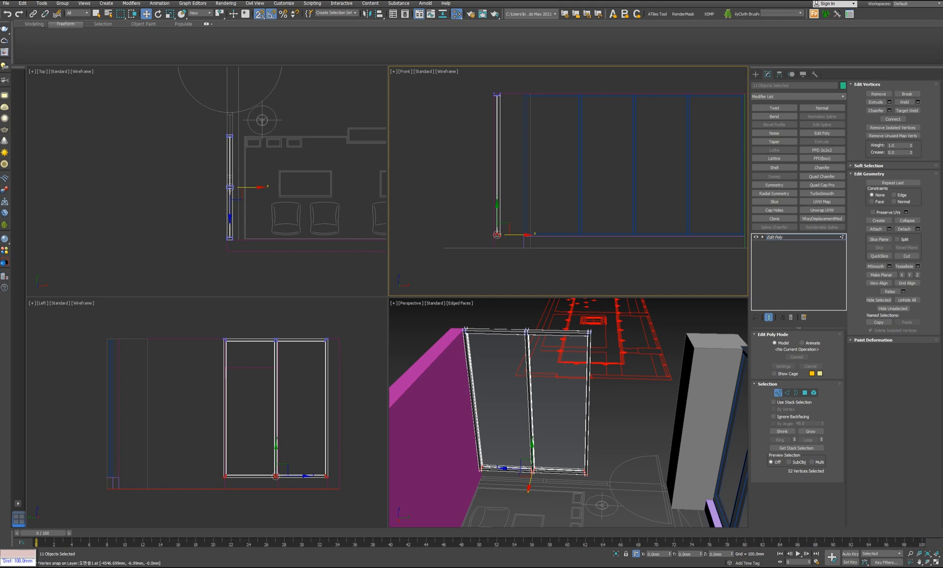
Step: Examine the base of the door and the floor step in the green elevation drawing
mouse_move(406, 567)
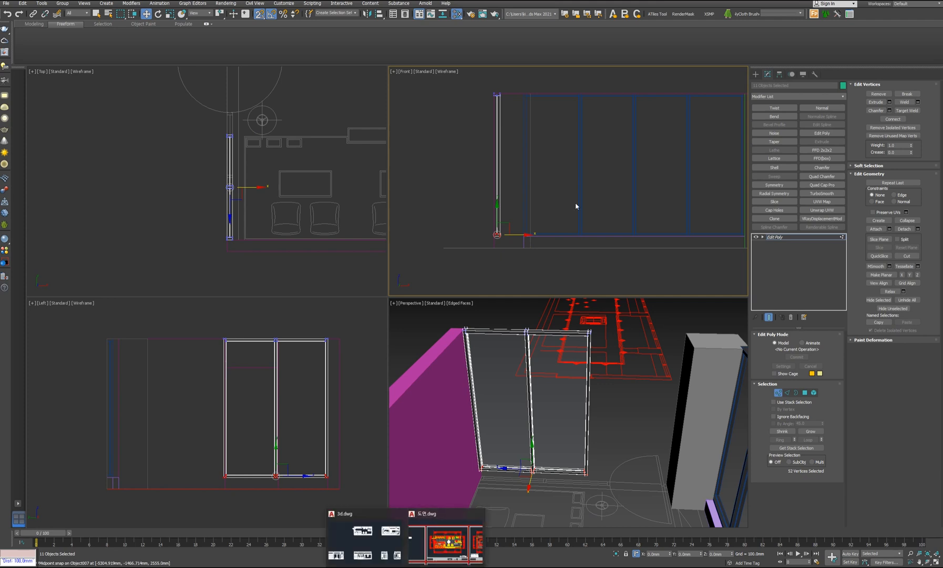
scroll(642, 209, down, 9)
middle_drag(716, 223, 535, 223)
scroll(639, 227, up, 3)
scroll(610, 238, up, 8)
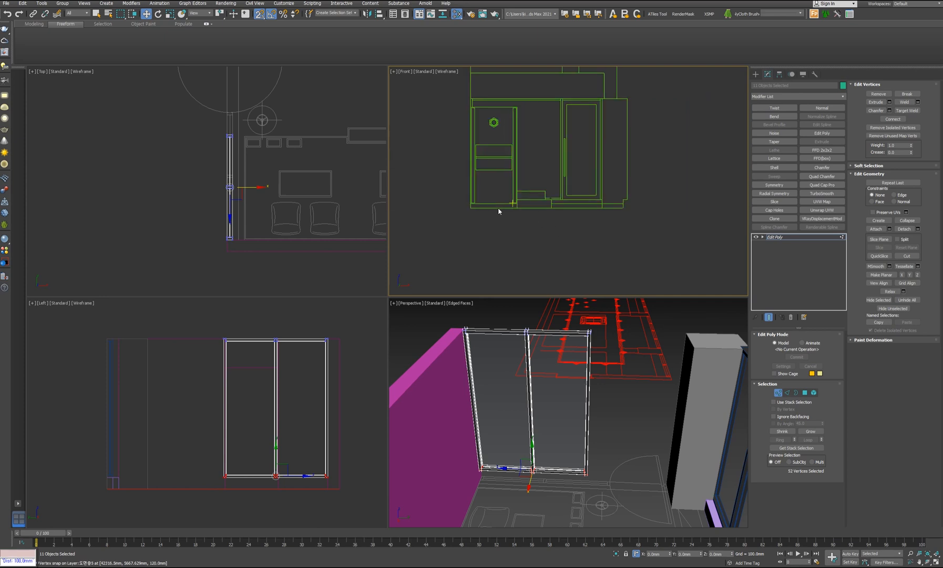
scroll(563, 206, up, 3)
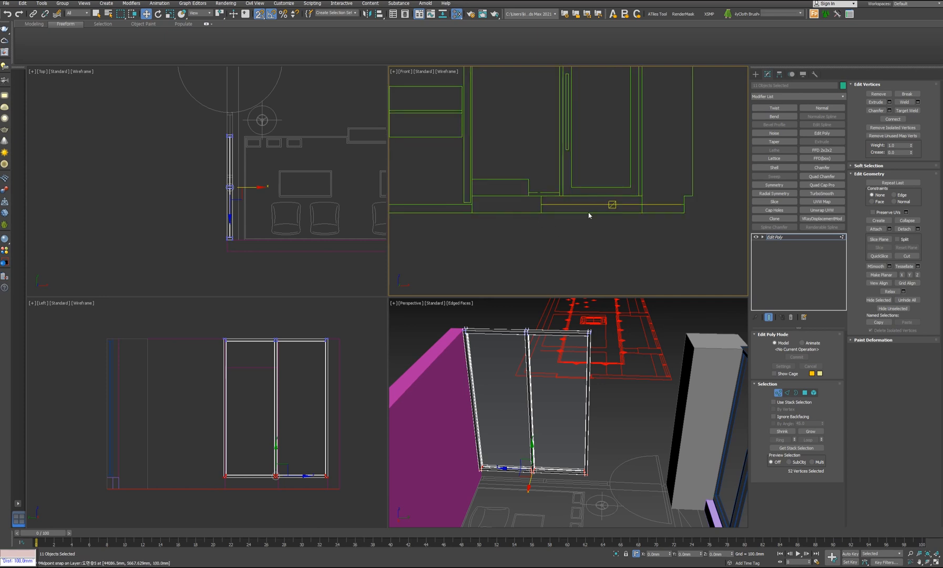
scroll(248, 147, up, 4)
Step: Select the vertices at the copied window's door-side end, try moving them toward the door swing, and undo the move
drag(152, 142, 241, 183)
middle_drag(234, 204, 276, 281)
scroll(264, 270, up, 4)
key(space)
key(F6)
drag(218, 215, 218, 127)
scroll(286, 236, down, 4)
key(ctrl+z)
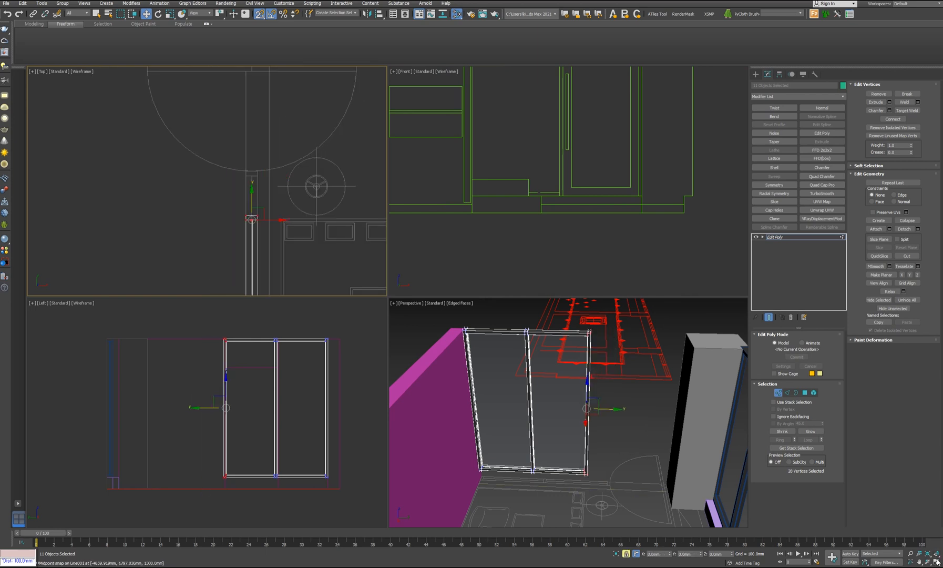
Step: Stretch the copied window's door-side end along the partition with snapping to the edge of the door swing in the Top view
click(937, 562)
scroll(518, 188, down, 5)
middle_drag(636, 185, 437, 263)
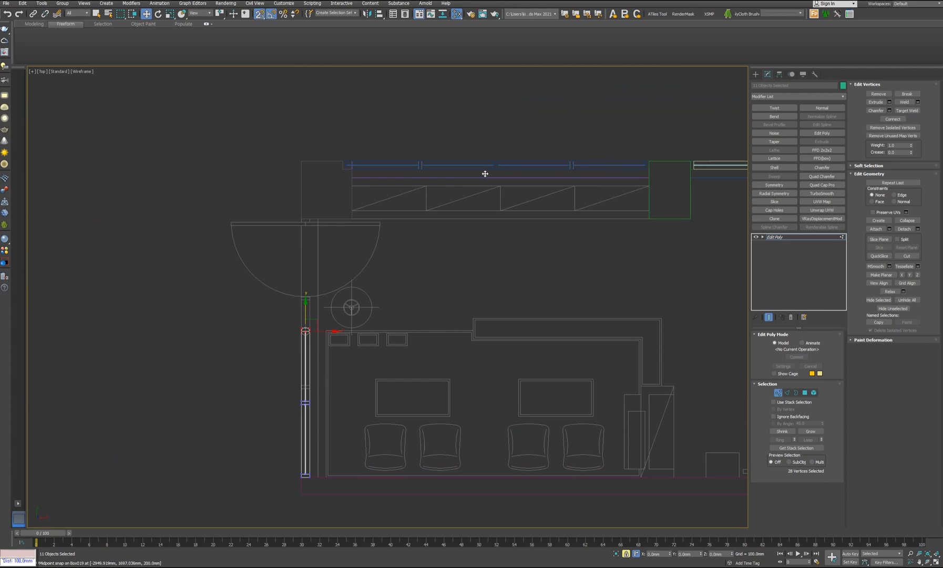
scroll(566, 158, up, 5)
scroll(541, 295, down, 5)
middle_drag(508, 352, 535, 310)
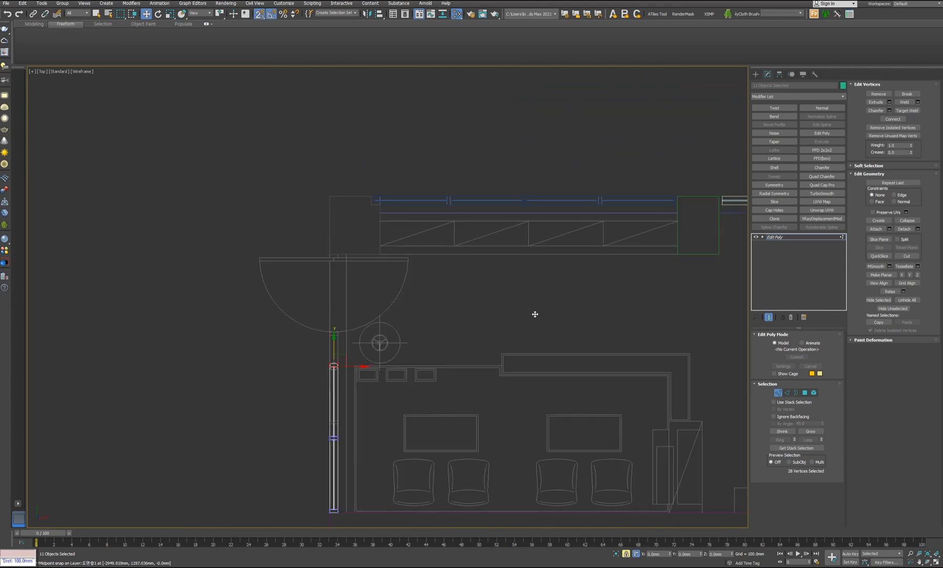
scroll(337, 368, up, 7)
drag(352, 368, 351, 245)
Step: Move the copied window's middle mullion vertices to the midpoint between its ends, then leave vertex editing and clear the selection
scroll(407, 426, down, 4)
middle_drag(407, 426, 411, 227)
key(space)
drag(322, 296, 443, 386)
scroll(387, 354, up, 5)
key(space)
drag(385, 341, 388, 216)
scroll(285, 260, down, 5)
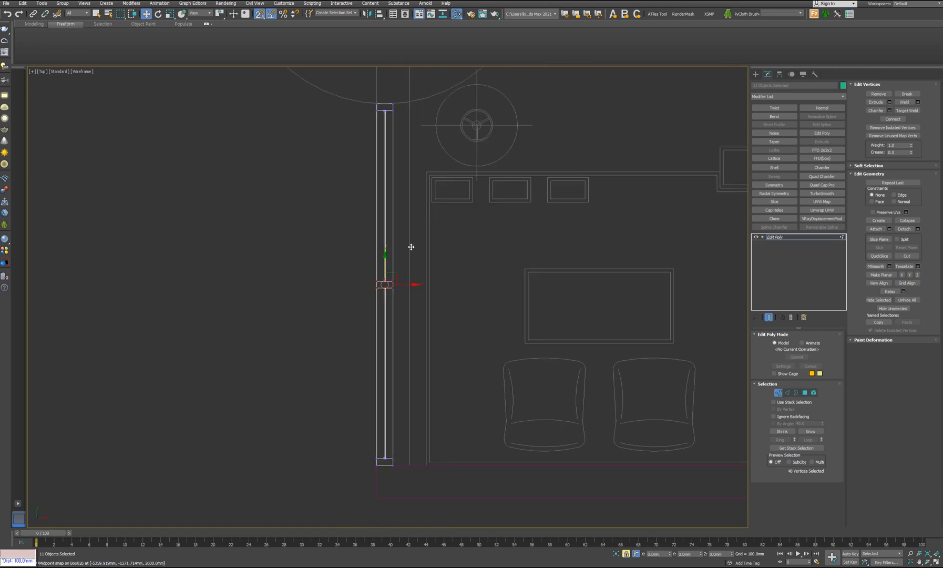
middle_drag(609, 79, 296, 355)
scroll(301, 353, down, 2)
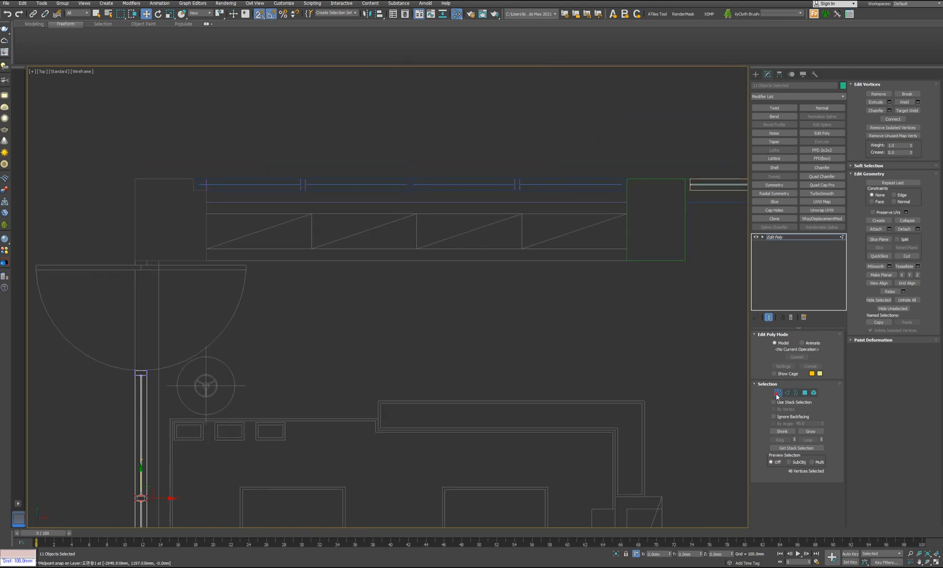
click(778, 393)
click(663, 375)
Step: Select the four-pane window's frame, rims and glass, add an Edit Poly modifier and enter vertex editing
click(174, 153)
drag(571, 211, 651, 200)
scroll(373, 178, up, 7)
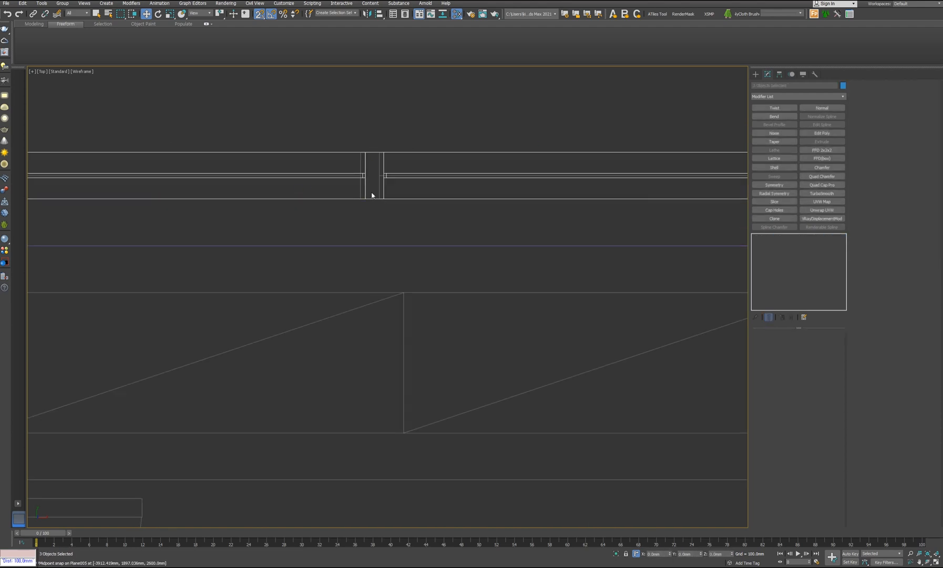
scroll(365, 178, down, 4)
middle_drag(507, 211, 473, 211)
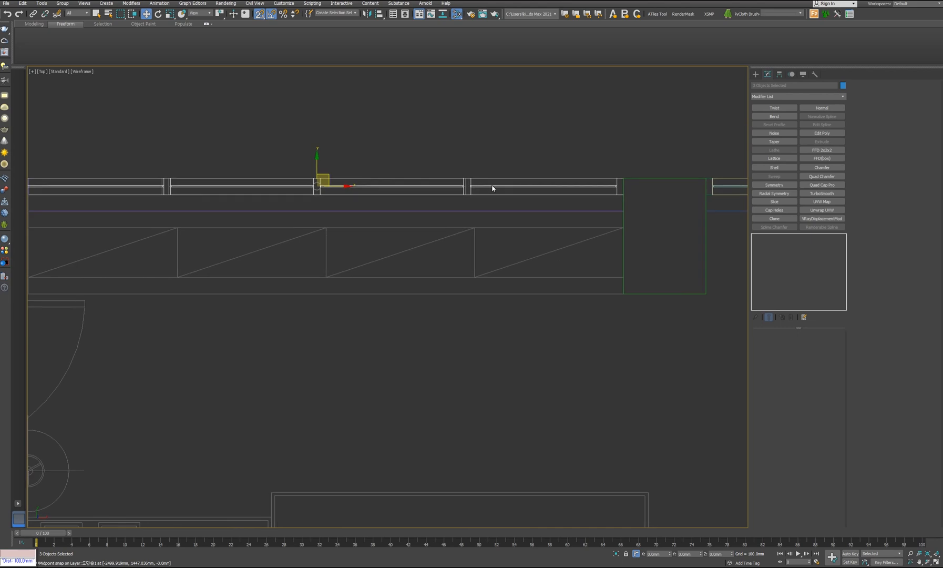
click(822, 133)
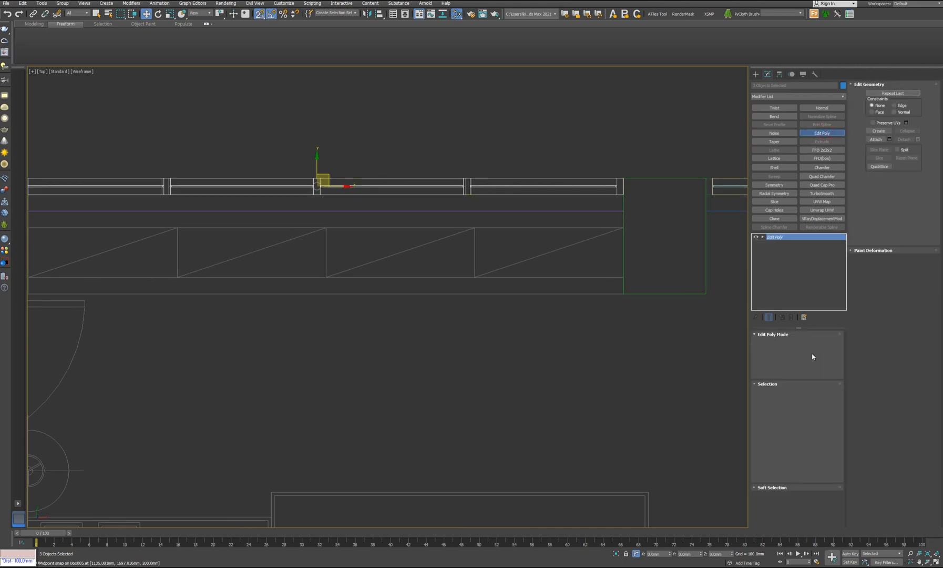
click(778, 393)
Step: Move the four-pane window's mullion vertices with snapping to the mullion lines of the floor plan and leave vertex editing
drag(532, 244, 403, 126)
scroll(468, 187, up, 5)
drag(470, 189, 479, 209)
scroll(495, 217, up, 2)
scroll(320, 261, down, 4)
scroll(461, 233, up, 4)
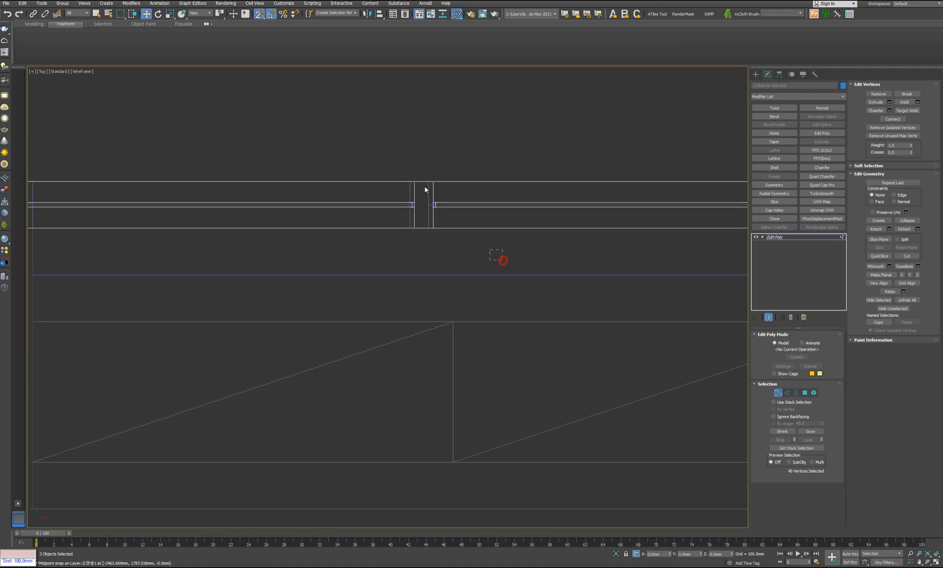
scroll(414, 227, up, 4)
click(452, 230)
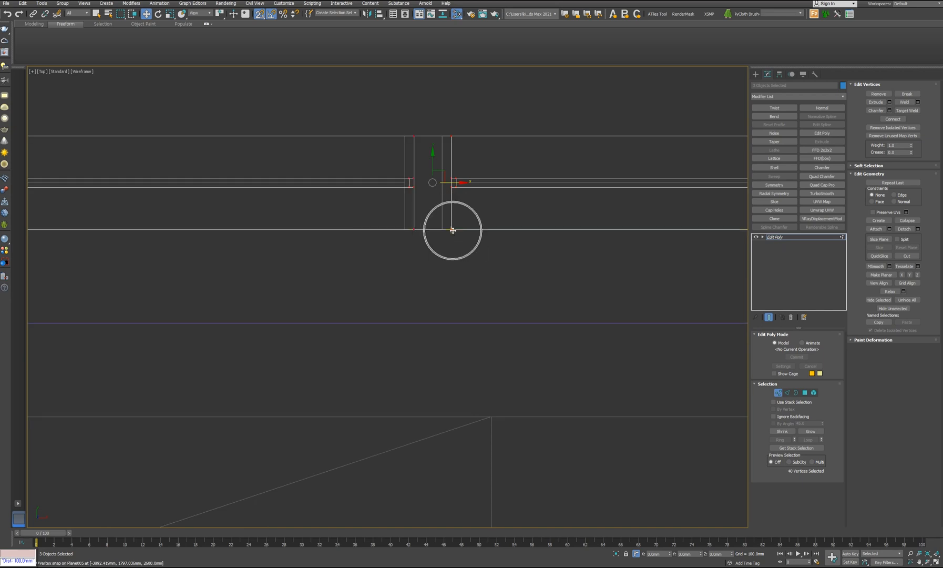
drag(453, 231, 442, 230)
scroll(397, 315, down, 8)
scroll(405, 270, down, 5)
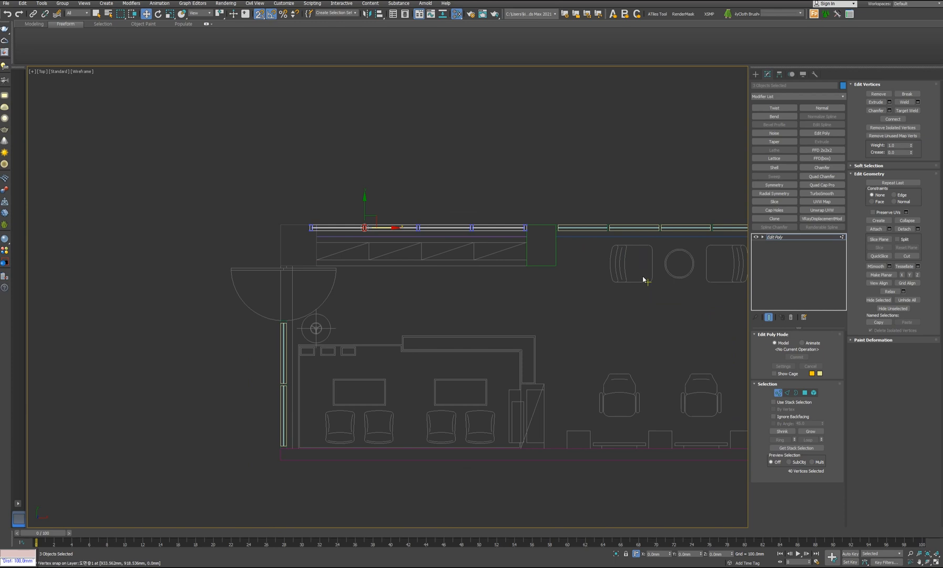
click(777, 393)
Step: Copy the side window's door-side end post to the far side of the door opening, snapping it to the plan
scroll(381, 290, up, 8)
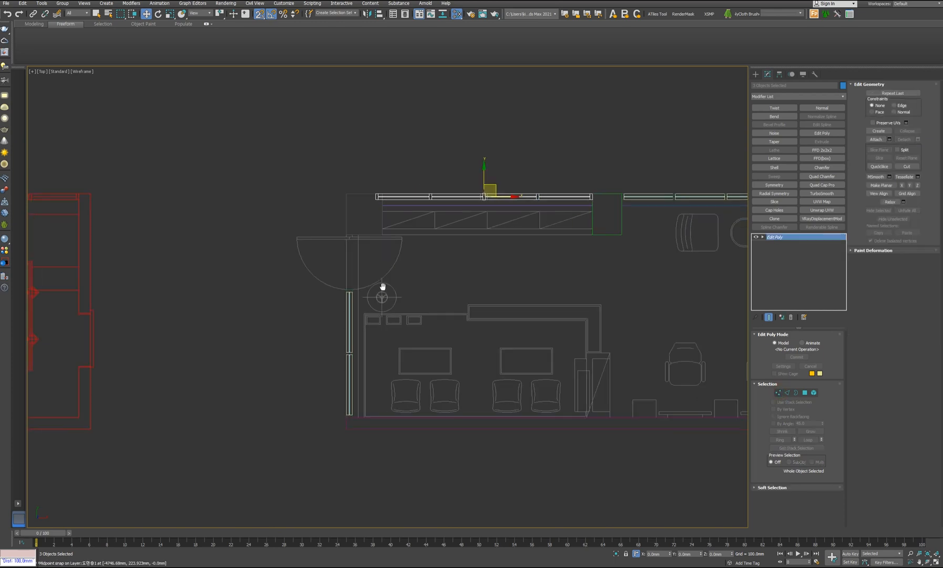
drag(371, 258, 475, 319)
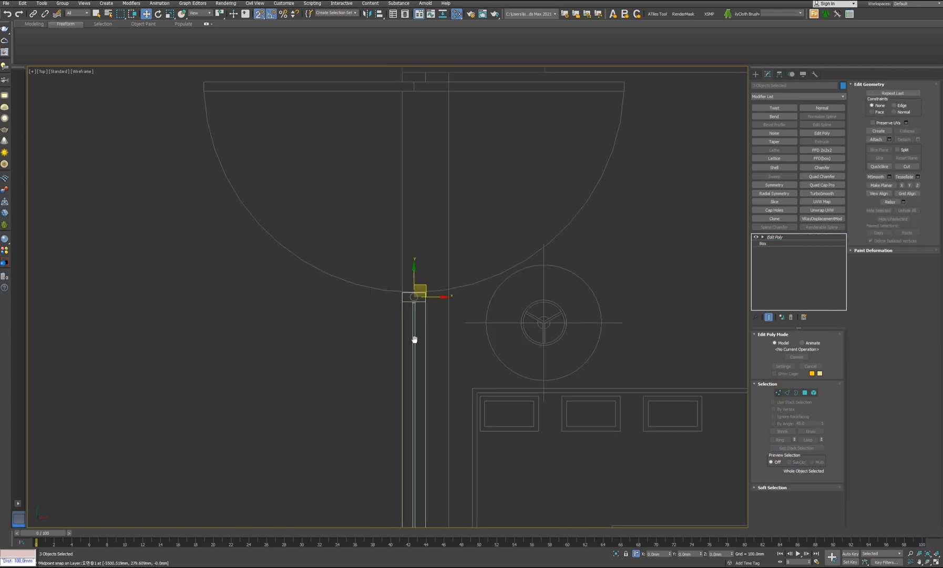
scroll(415, 337, down, 4)
scroll(411, 341, up, 4)
shift+drag(410, 353, 429, 146)
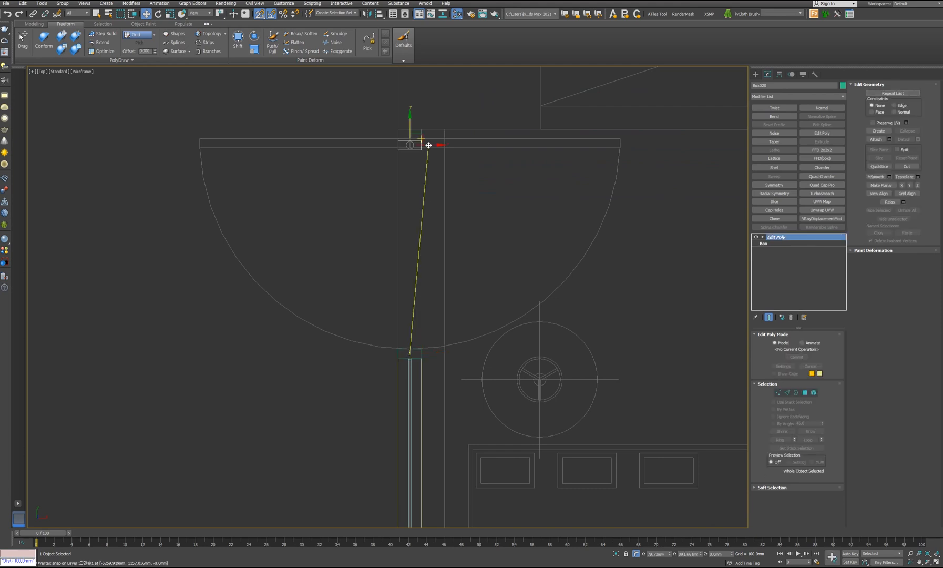
click(472, 315)
scroll(409, 152, up, 4)
scroll(491, 316, down, 6)
Step: Check the door frame in the elevation, then copy the side window's top rail across the door opening with snapping
click(936, 562)
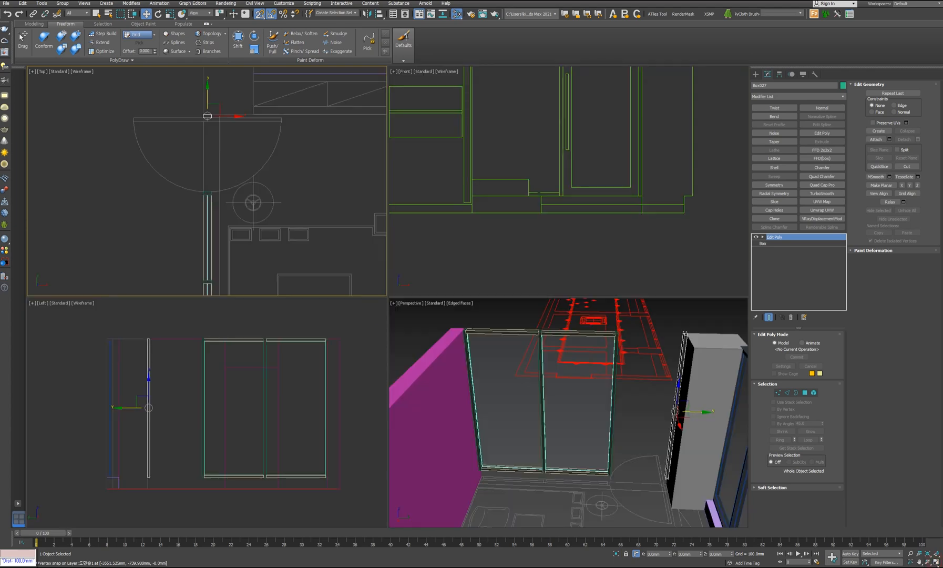
scroll(562, 185, down, 3)
middle_drag(562, 185, 558, 222)
scroll(563, 128, up, 3)
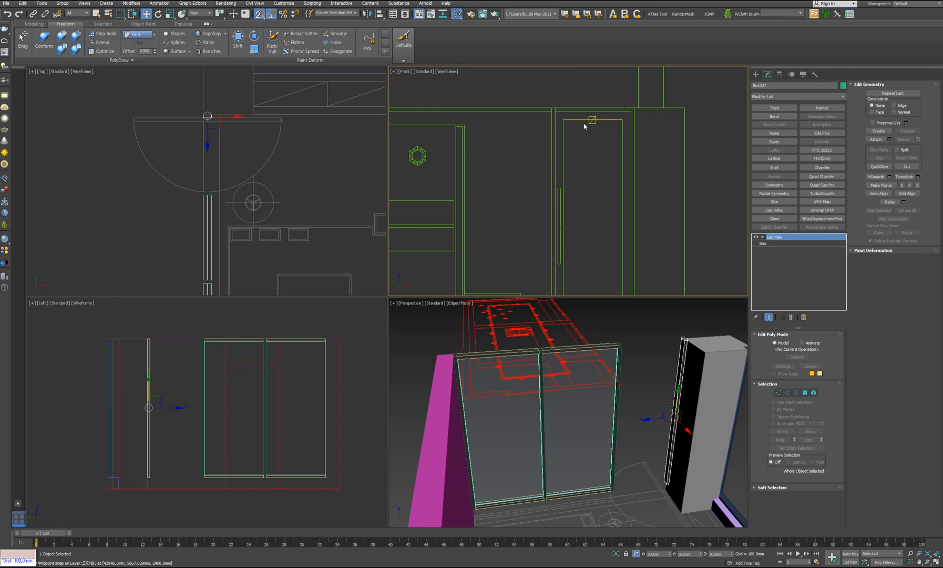
click(209, 220)
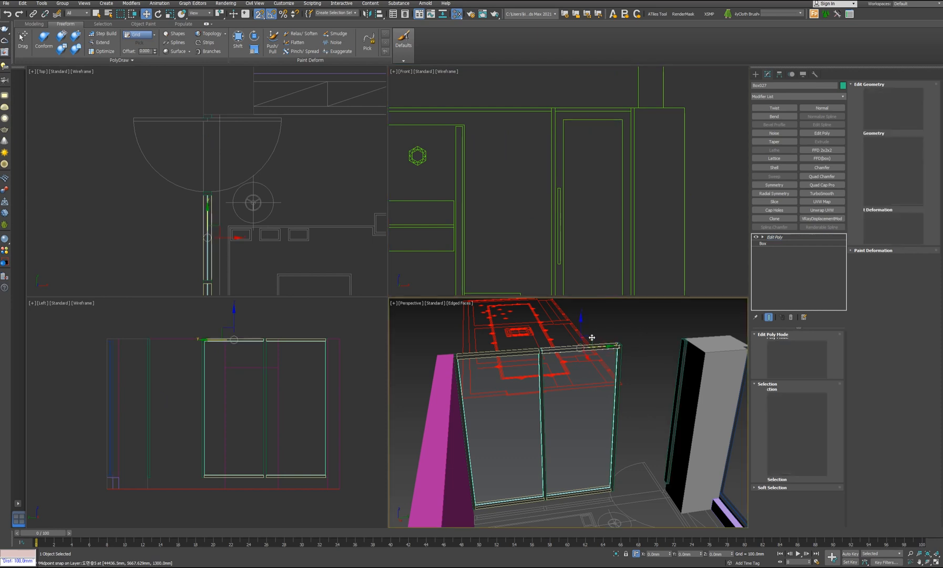
middle_drag(209, 219, 249, 194)
shift+drag(259, 141, 260, 110)
click(475, 315)
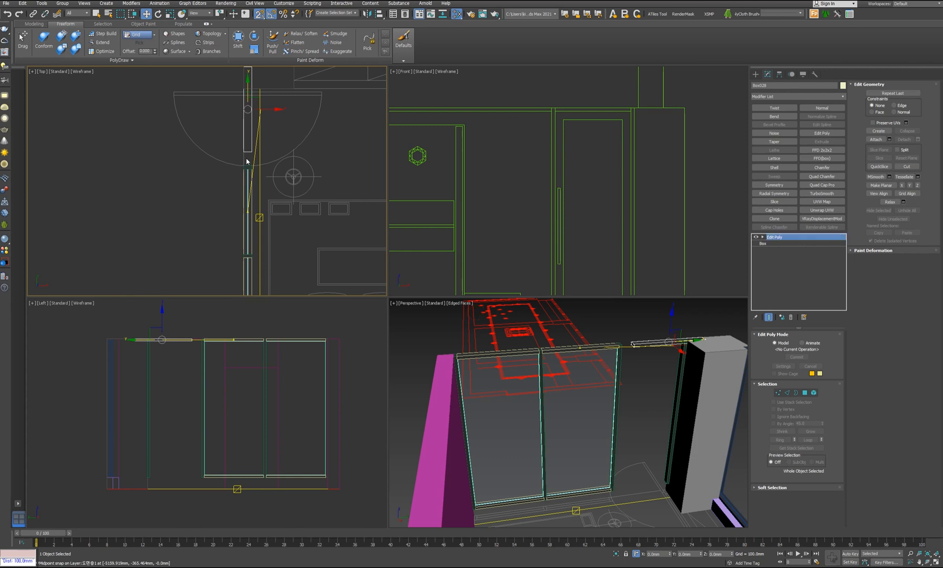
key(ctrl+z)
scroll(247, 158, up, 4)
scroll(274, 197, down, 3)
drag(253, 194, 253, 123)
Step: Shorten the copied top rail by snapping its end vertices so it fits between the side window and the far post
click(779, 392)
scroll(211, 213, up, 4)
drag(356, 220, 306, 144)
scroll(302, 200, up, 5)
click(778, 393)
scroll(623, 185, down, 5)
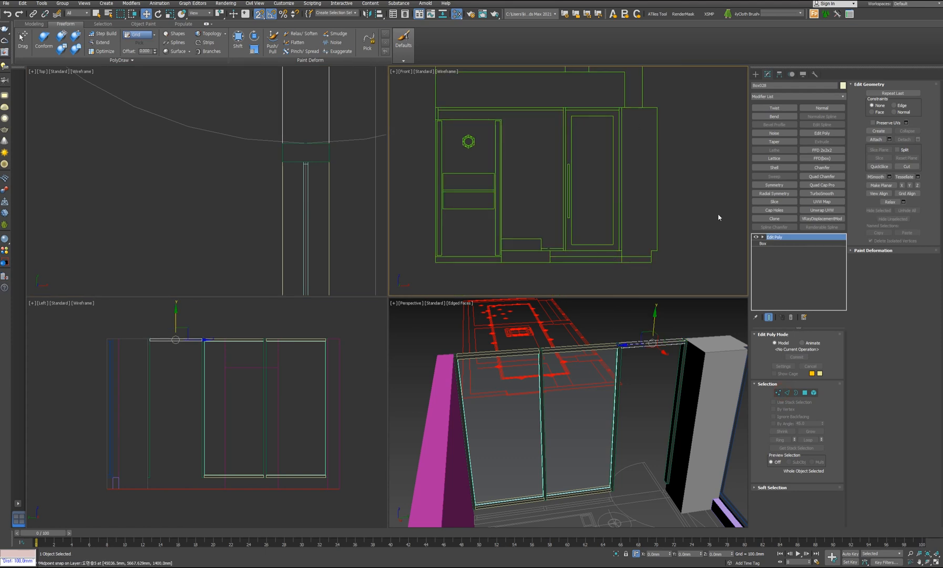
Step: Draw a plane about 2360 mm long and 900 mm wide in the Front view, snapped to the door opening of the elevation
click(668, 257)
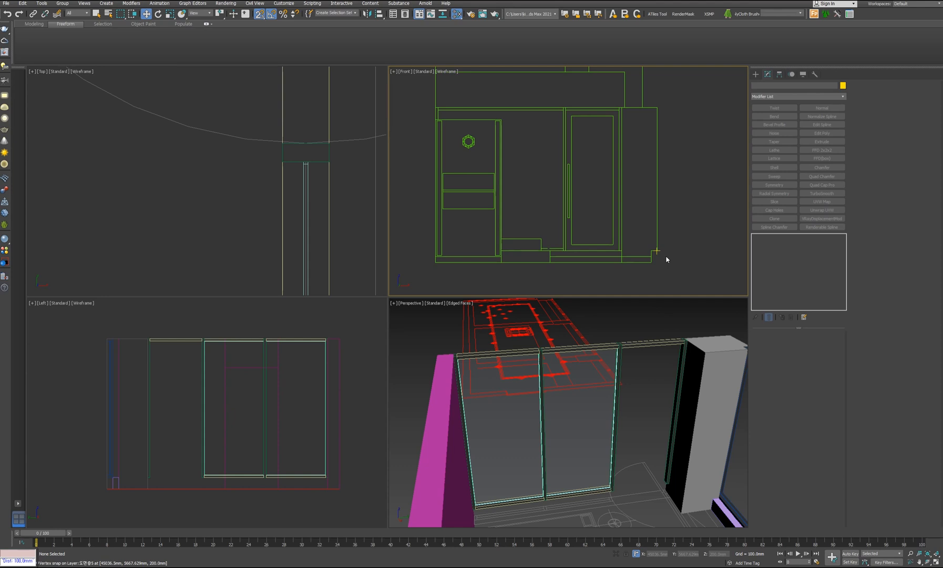
middle_drag(662, 256, 661, 268)
click(756, 74)
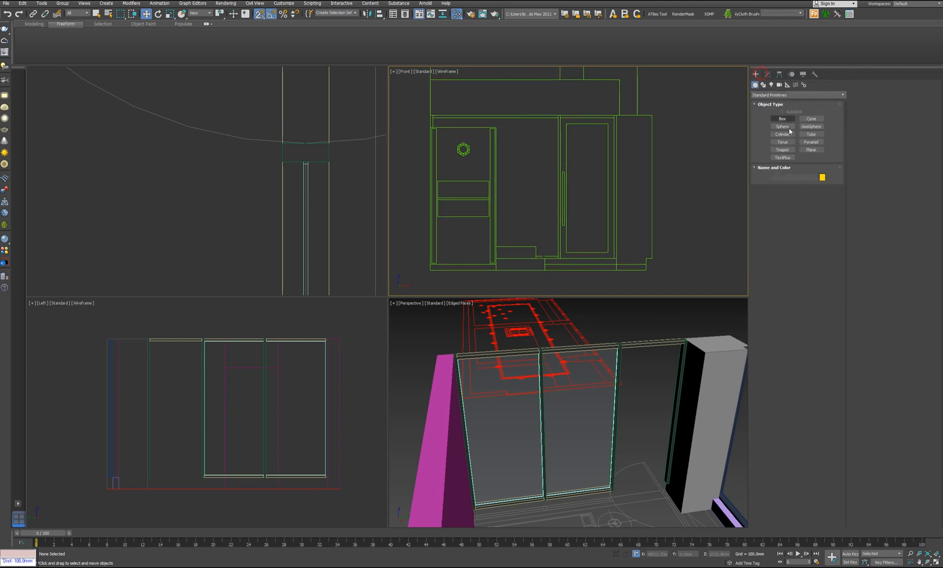
scroll(576, 202, down, 3)
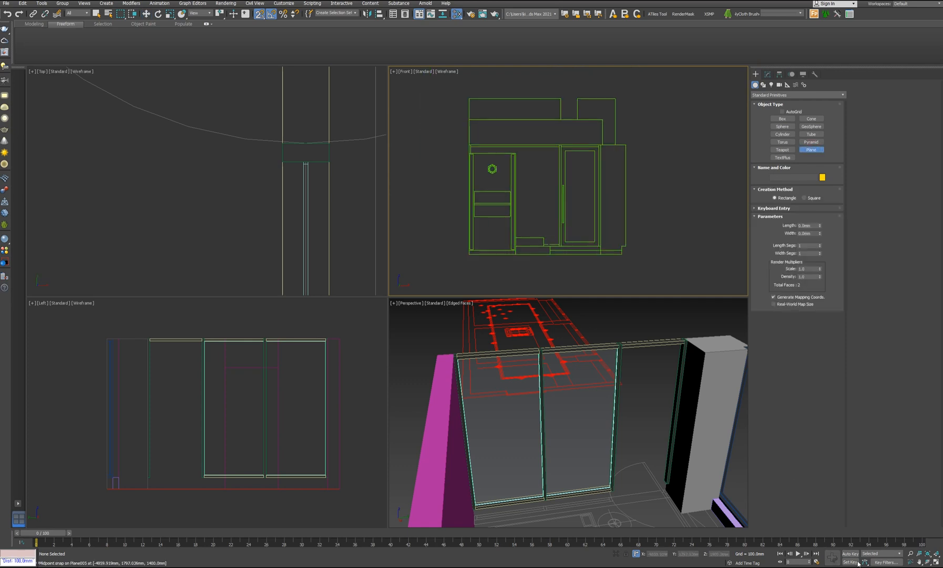
click(936, 561)
scroll(474, 316, up, 2)
scroll(416, 210, up, 2)
scroll(378, 150, up, 2)
drag(416, 147, 509, 363)
middle_drag(506, 356, 508, 323)
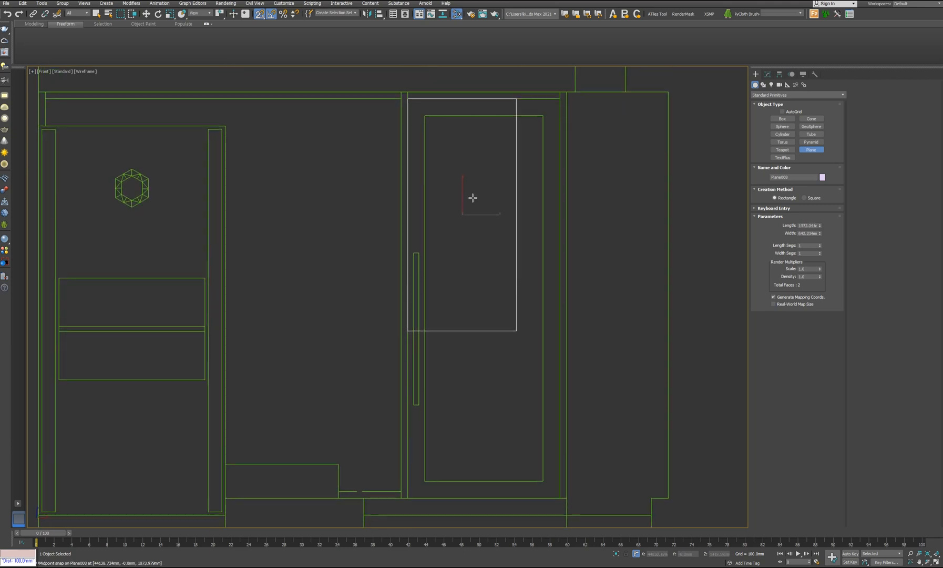
key(ctrl+z)
drag(411, 104, 560, 498)
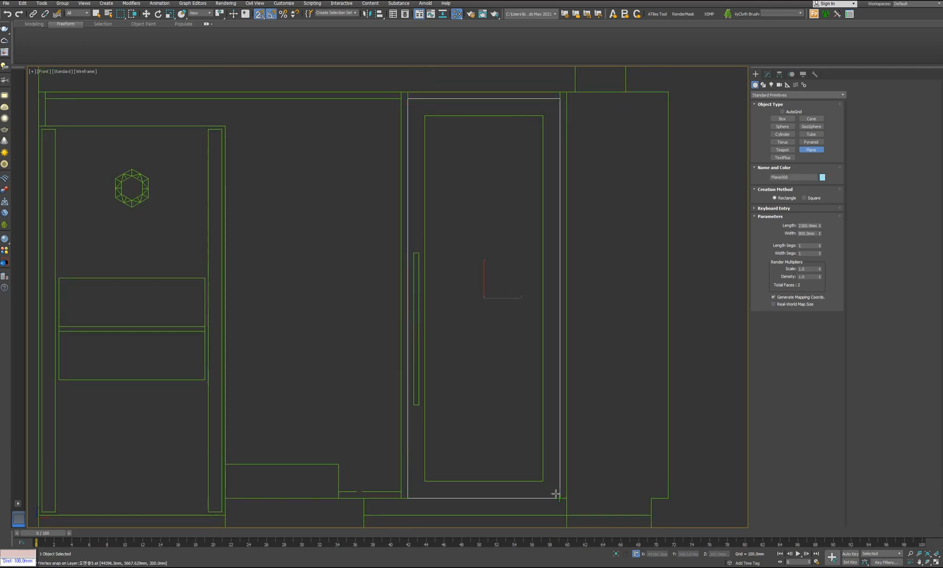
Step: Set the door plane's length to 2350 mm and its width to 890 mm
click(768, 75)
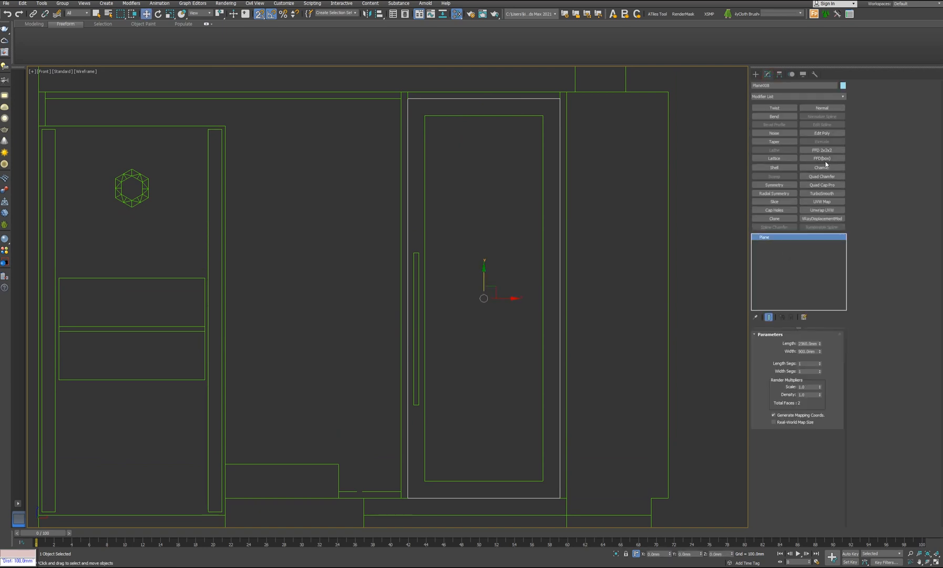
scroll(564, 194, up, 10)
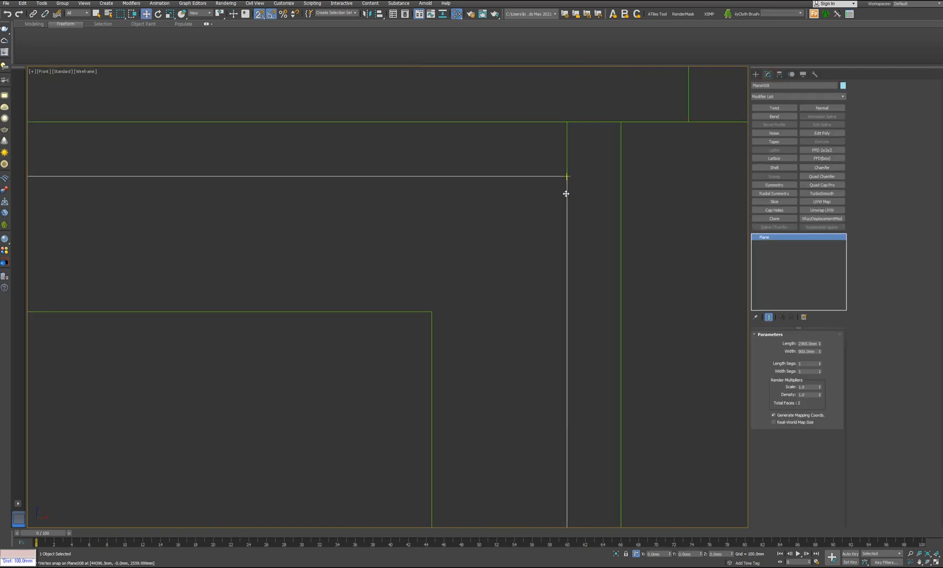
scroll(605, 213, down, 6)
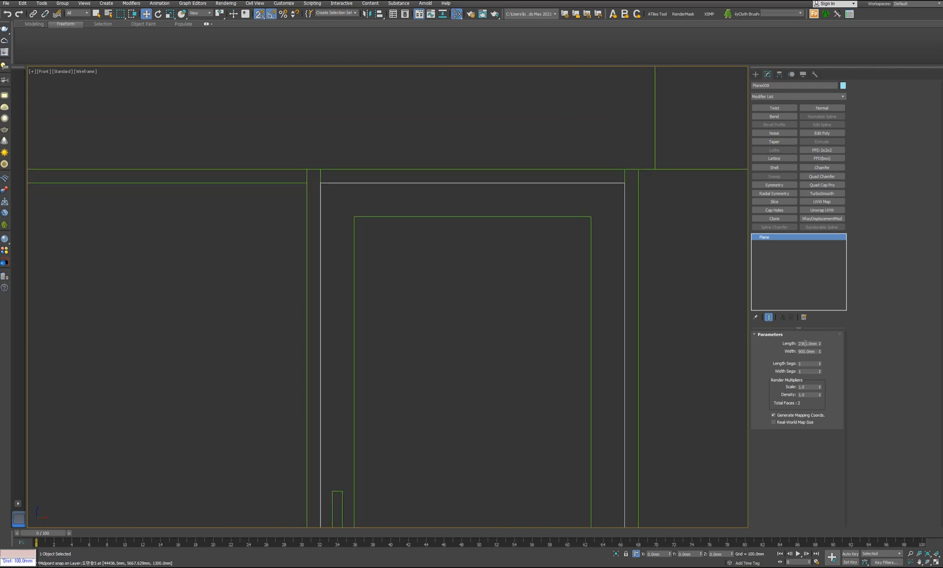
text(2350)
key(Return)
middle_drag(638, 347, 627, 288)
scroll(637, 348, down, 4)
text(890)
key(Return)
middle_drag(582, 206, 562, 297)
scroll(563, 297, up, 2)
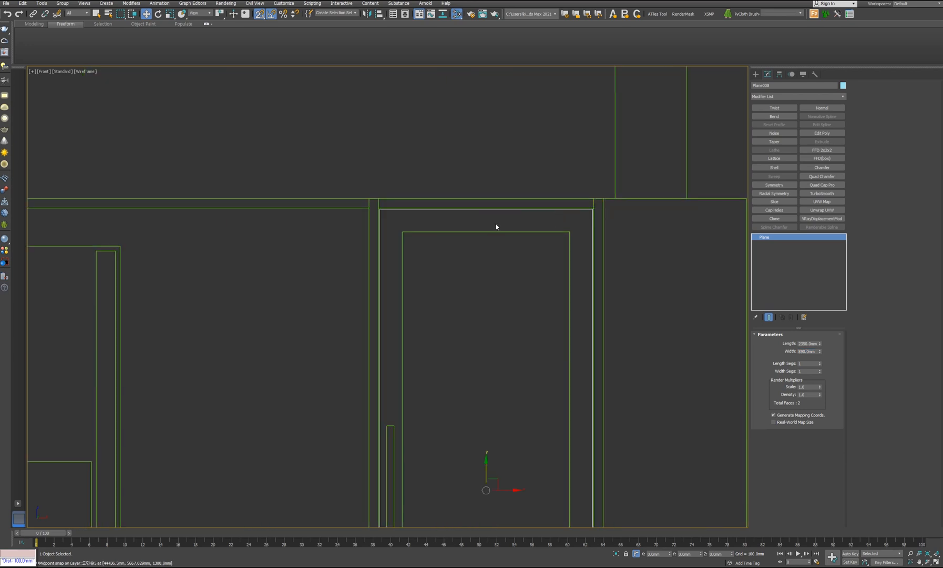
middle_drag(542, 419, 558, 286)
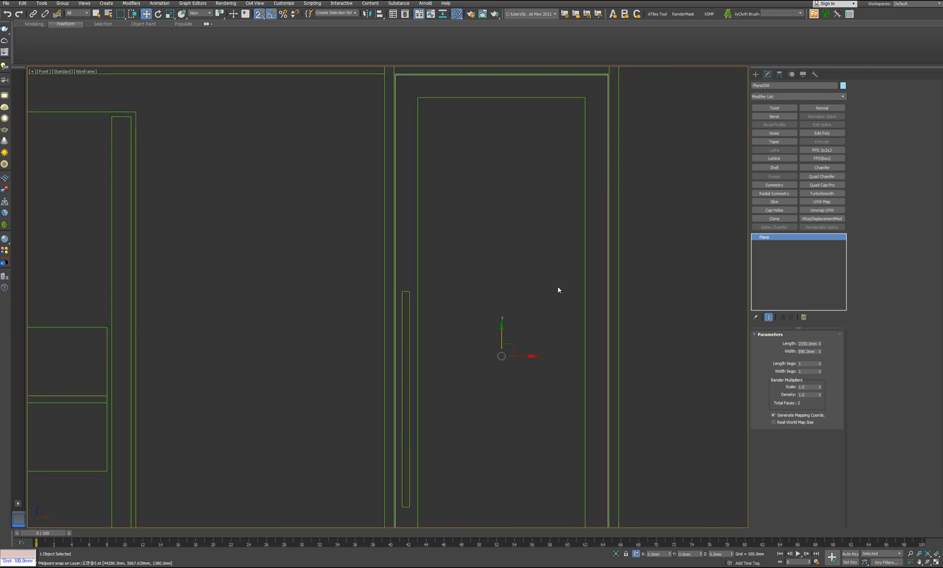
scroll(558, 286, down, 2)
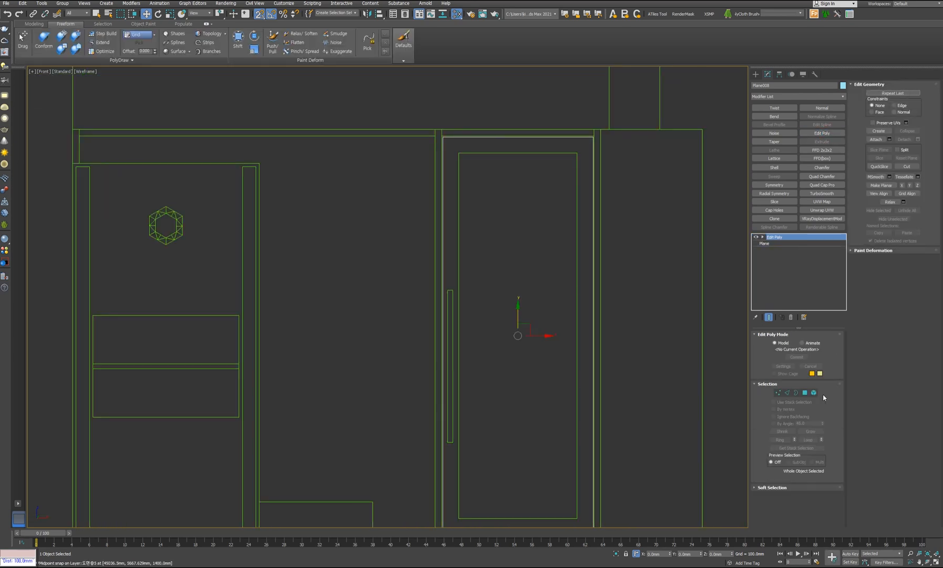
Step: Make the door plane editable with Edit Poly and select its polygon in the Perspective view
click(803, 394)
key(alt+w)
click(554, 374)
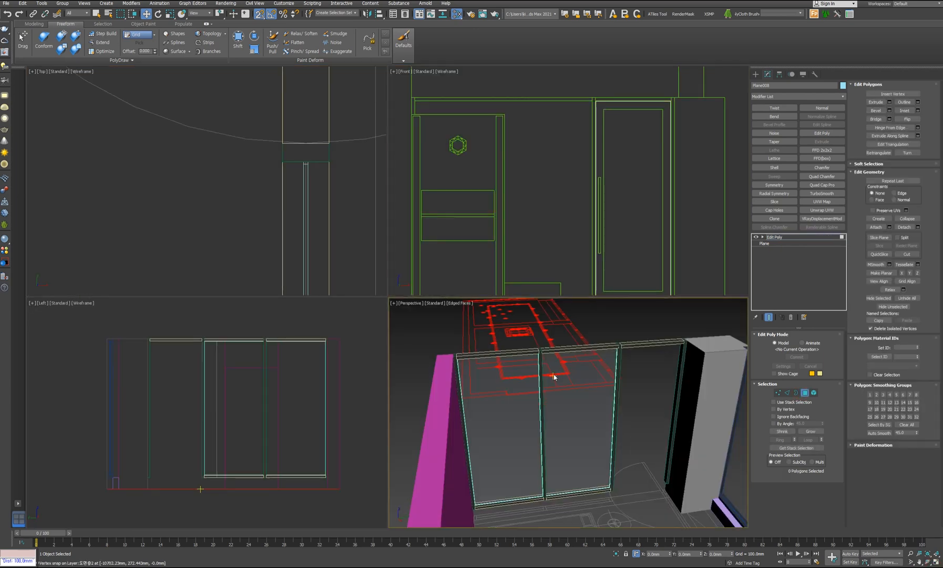
key(z)
alt+middle_drag(561, 405, 629, 431)
scroll(615, 431, down, 5)
scroll(615, 430, down, 6)
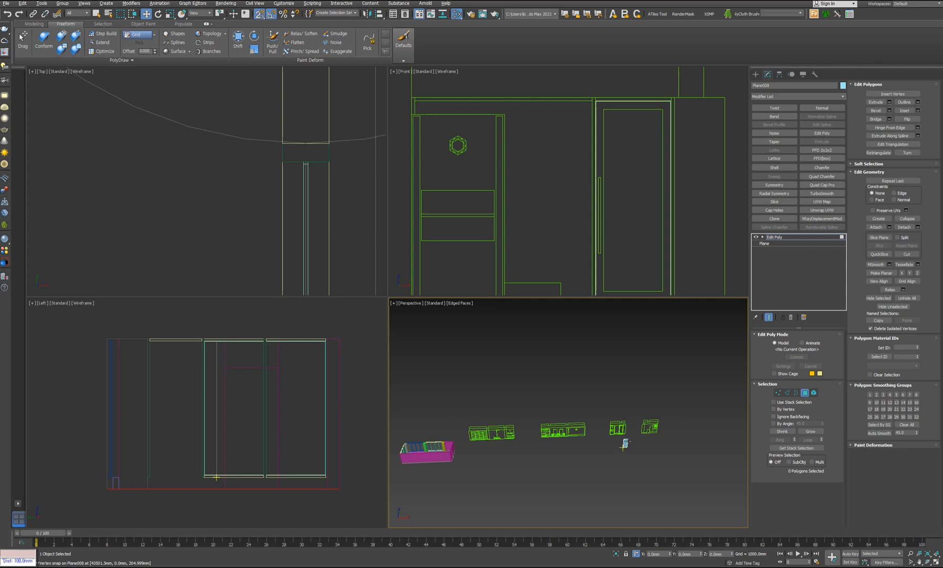
scroll(610, 443, up, 6)
click(665, 421)
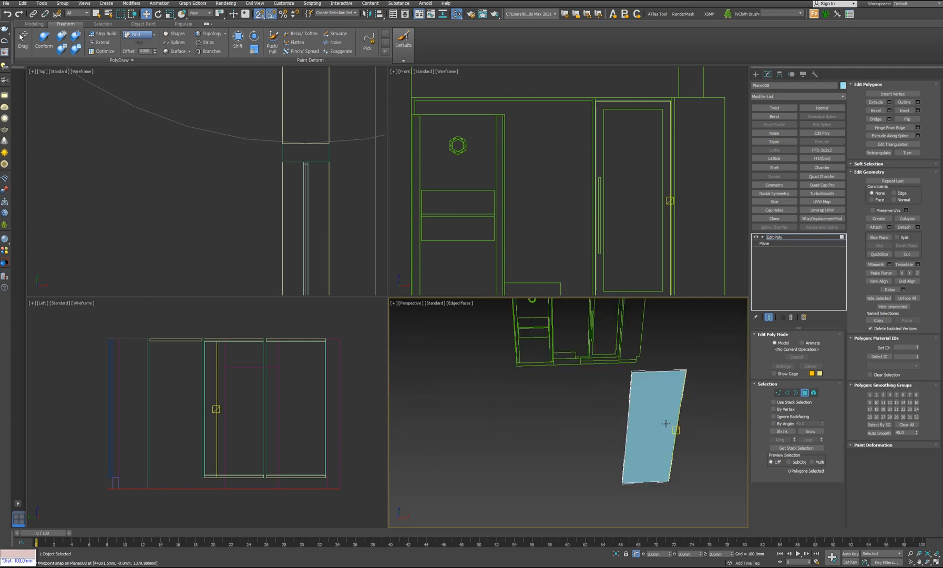
scroll(612, 154, up, 5)
middle_drag(612, 154, 611, 198)
click(688, 447)
click(667, 424)
Step: Inset the door polygon until its inner edge matches the panel outline in the elevation
middle_click(577, 187)
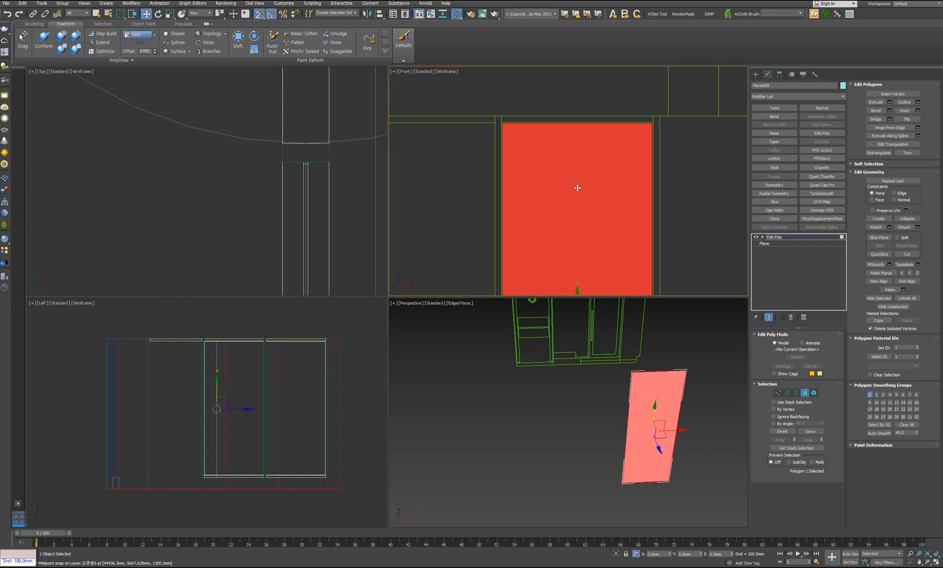
key(F2)
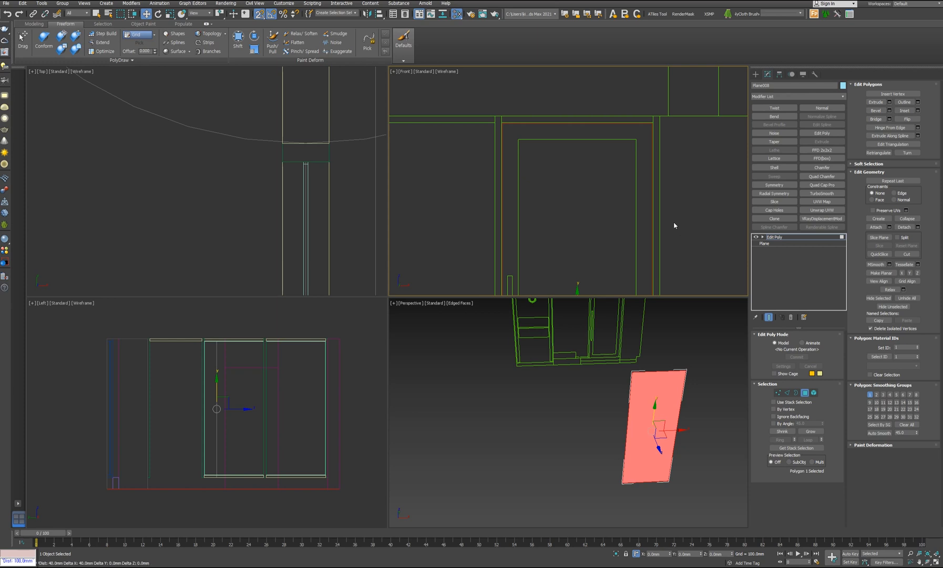
click(919, 112)
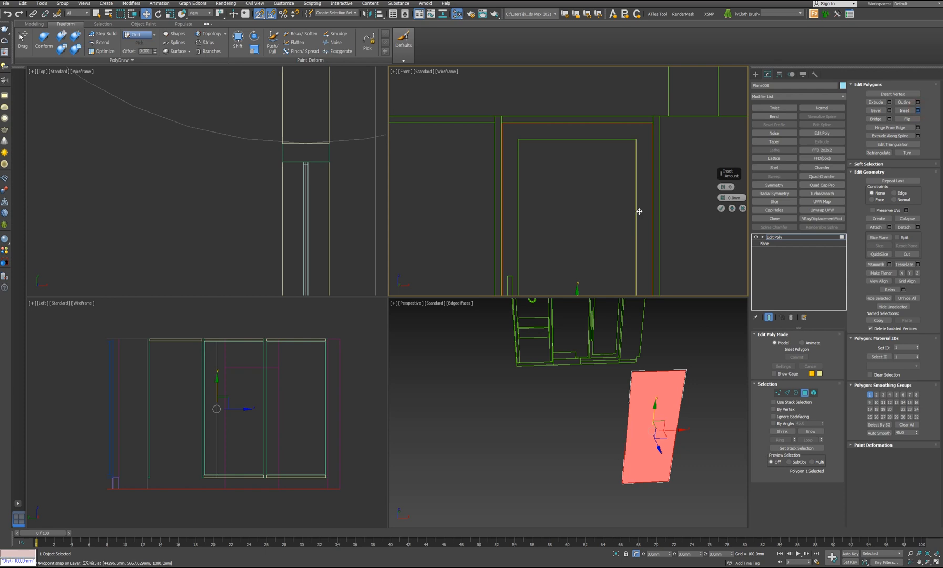
drag(723, 197, 727, 179)
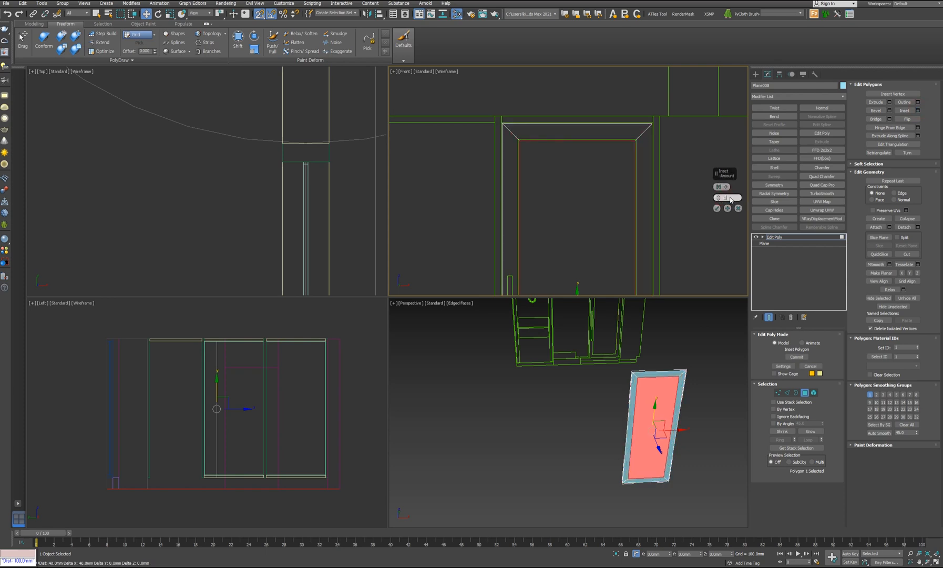
click(717, 209)
Step: Detach the inset inner polygon of the door as a separate panel object and leave polygon editing
alt+middle_drag(659, 446, 648, 367)
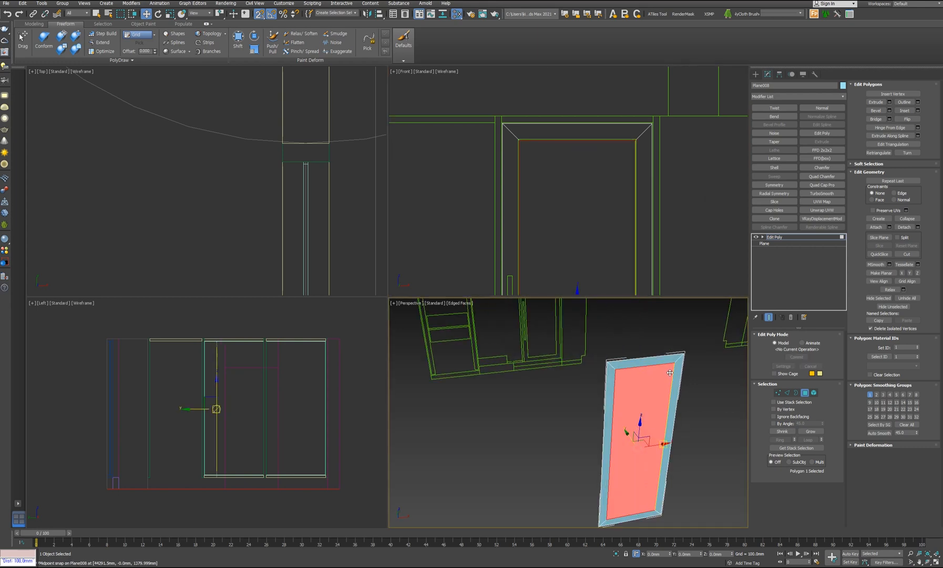
alt+middle_drag(670, 374, 628, 432)
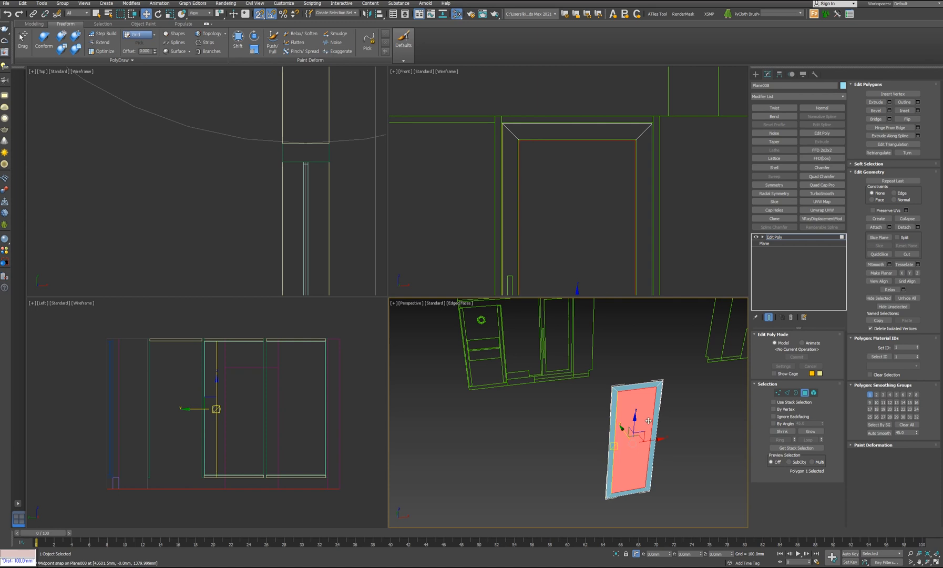
scroll(651, 415, up, 4)
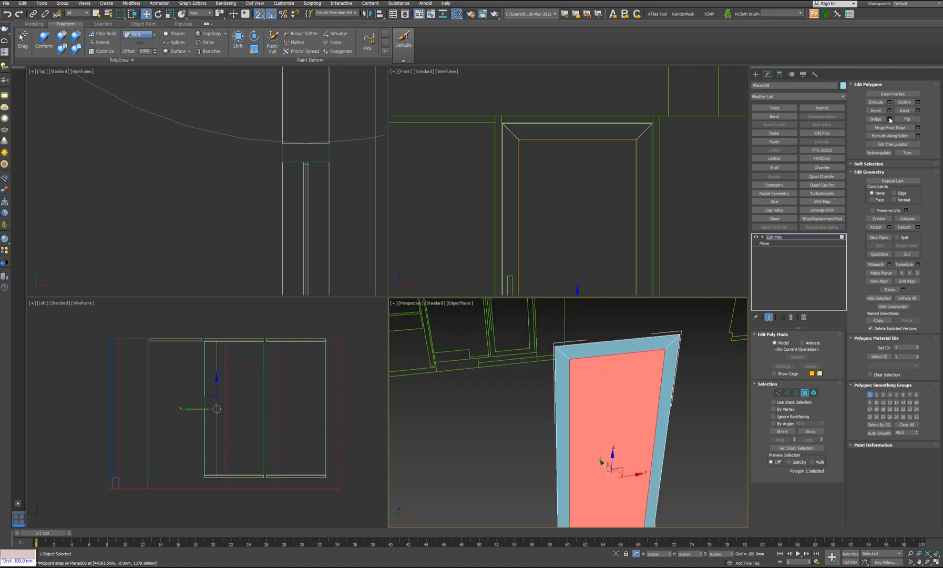
click(904, 228)
click(781, 237)
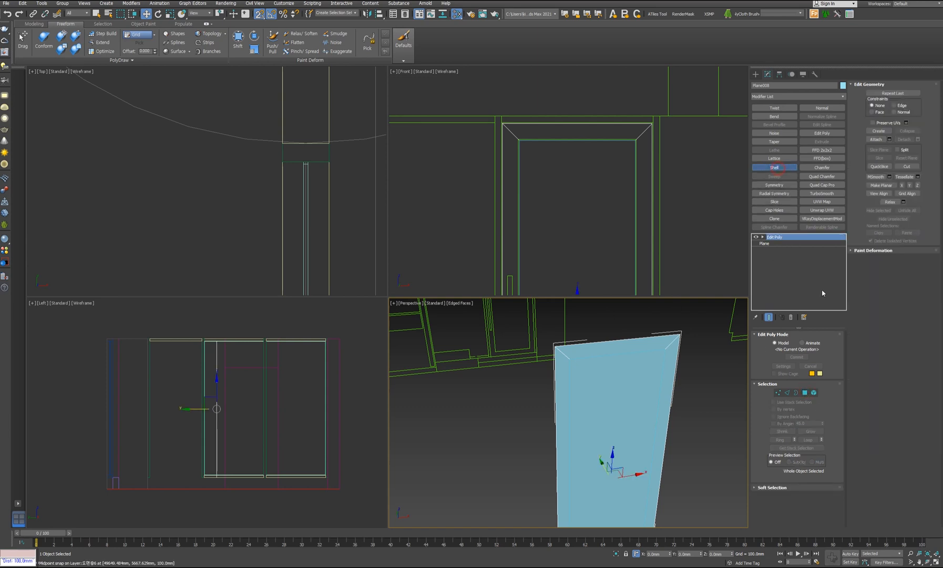
Step: Add a Shell modifier with an outer amount of 40 mm to the door frame
click(774, 167)
click(806, 353)
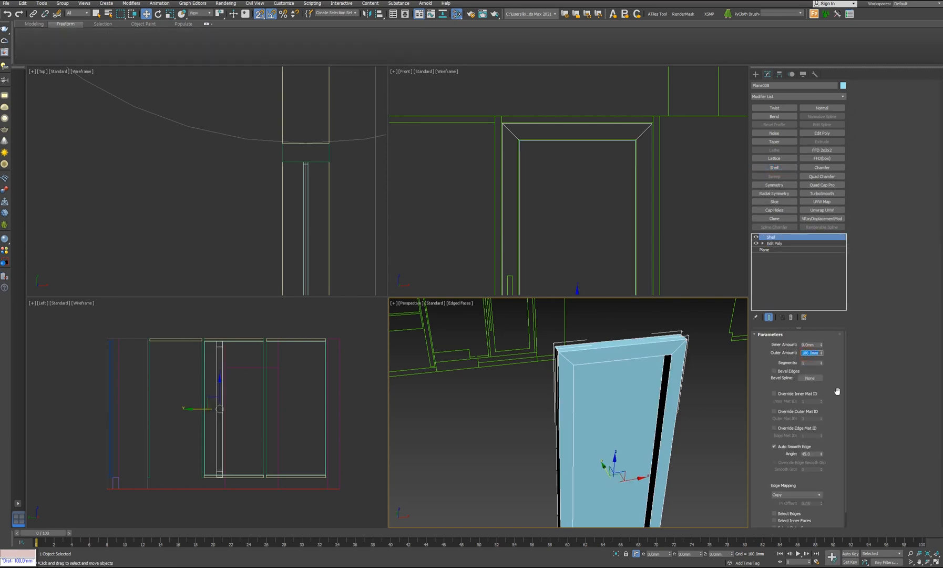
text(40)
key(Return)
Step: Assign the dark VRayMtl Material #25 to the door frame
click(643, 413)
click(671, 372)
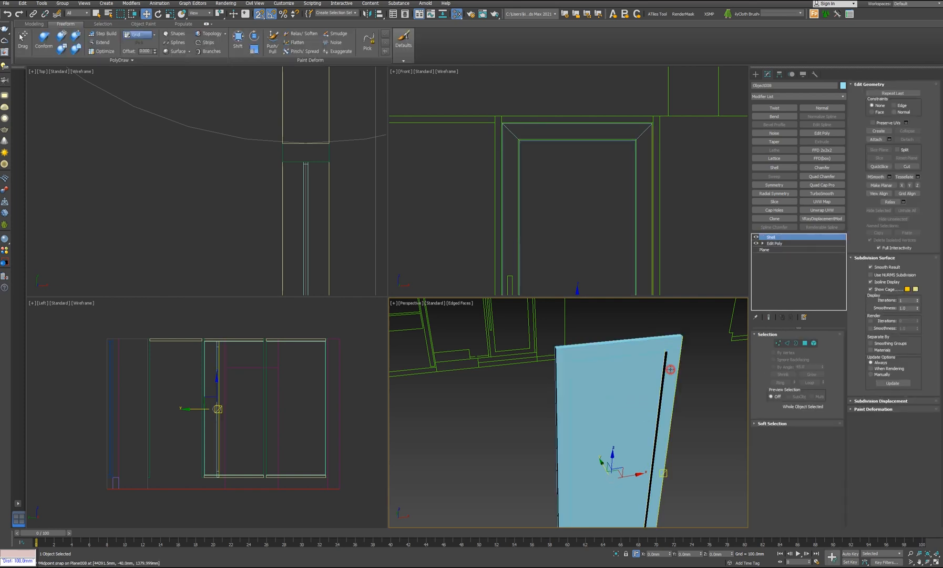
key(m)
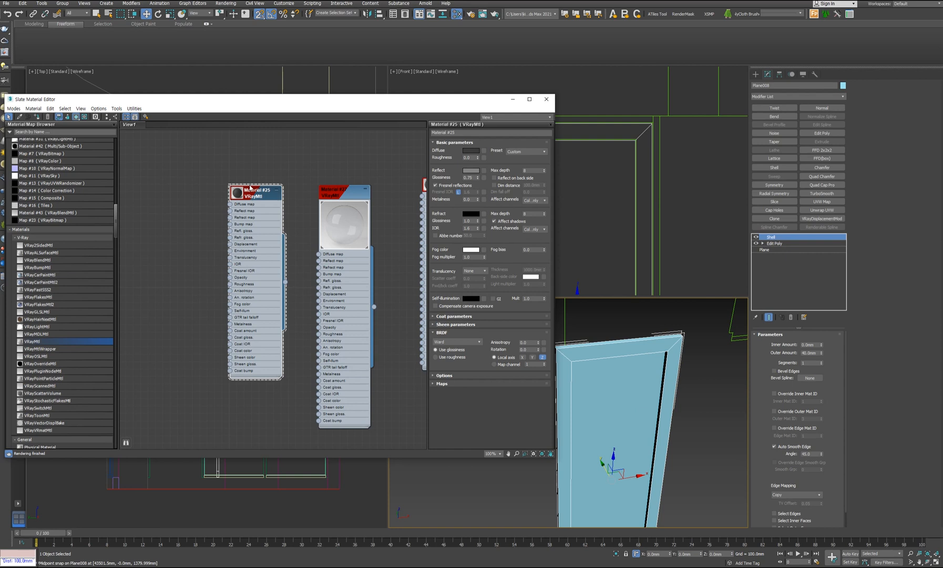
click(34, 117)
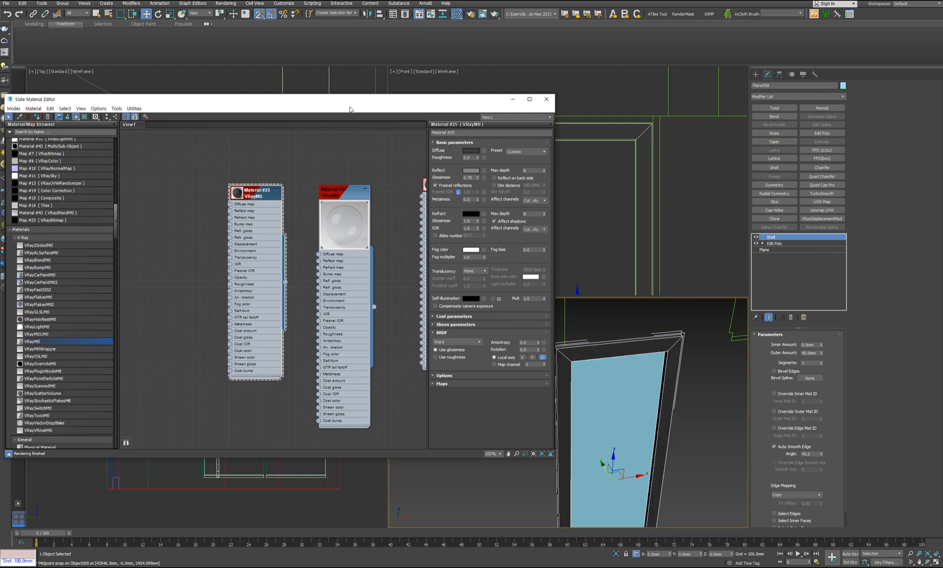
key(m)
Step: Inset the door panel's polygon by 5 mm and detach the inner polygon as a new object
middle_drag(622, 441, 600, 406)
click(616, 400)
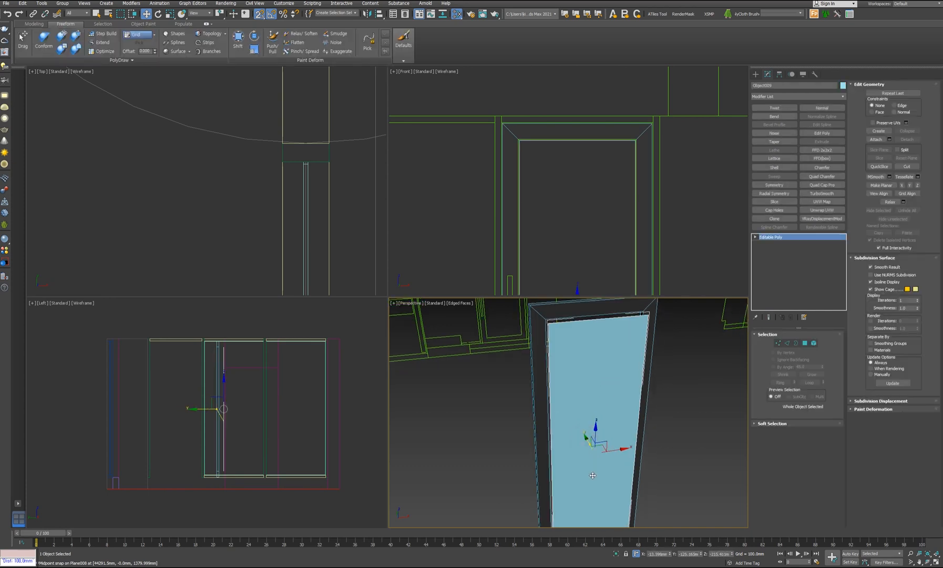
click(805, 343)
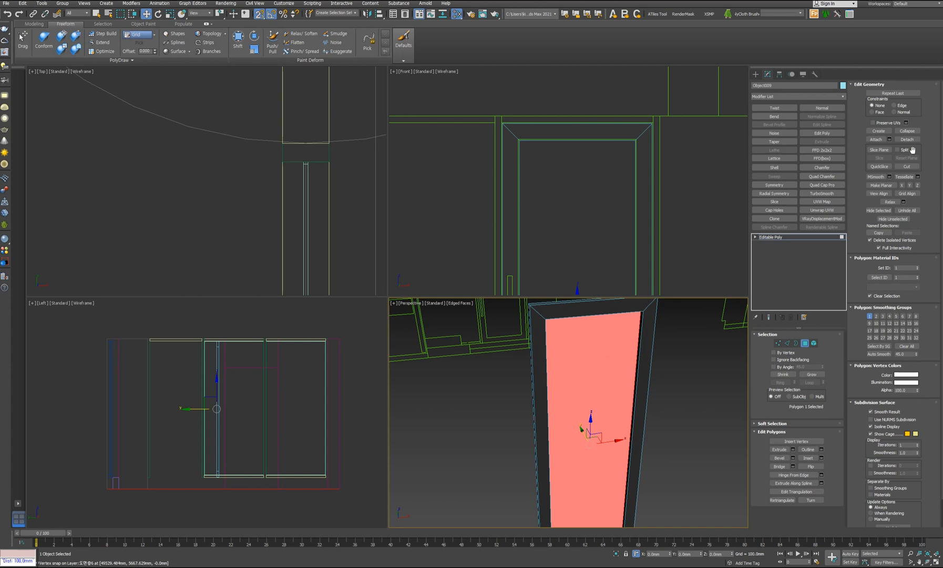
click(821, 458)
click(723, 430)
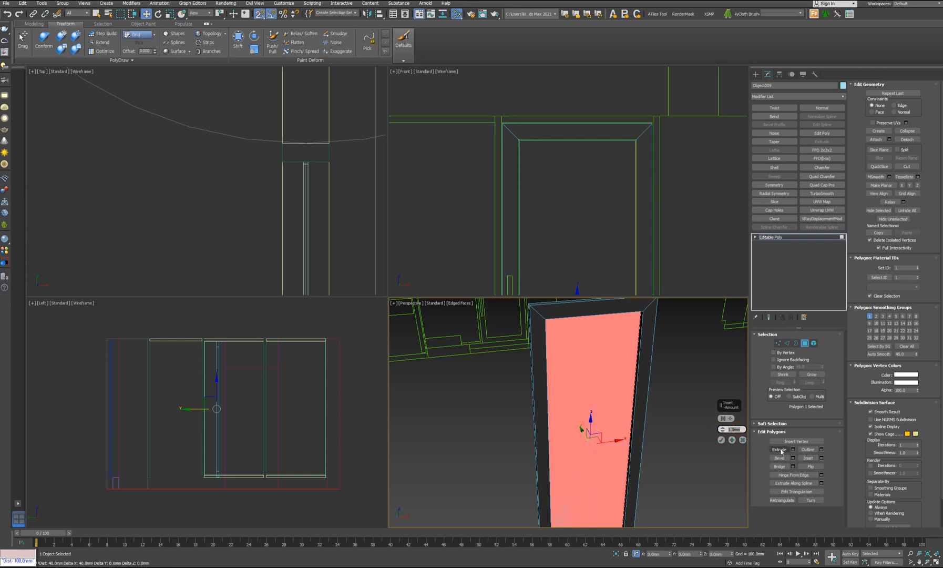
text(5)
key(Return)
click(723, 440)
click(908, 139)
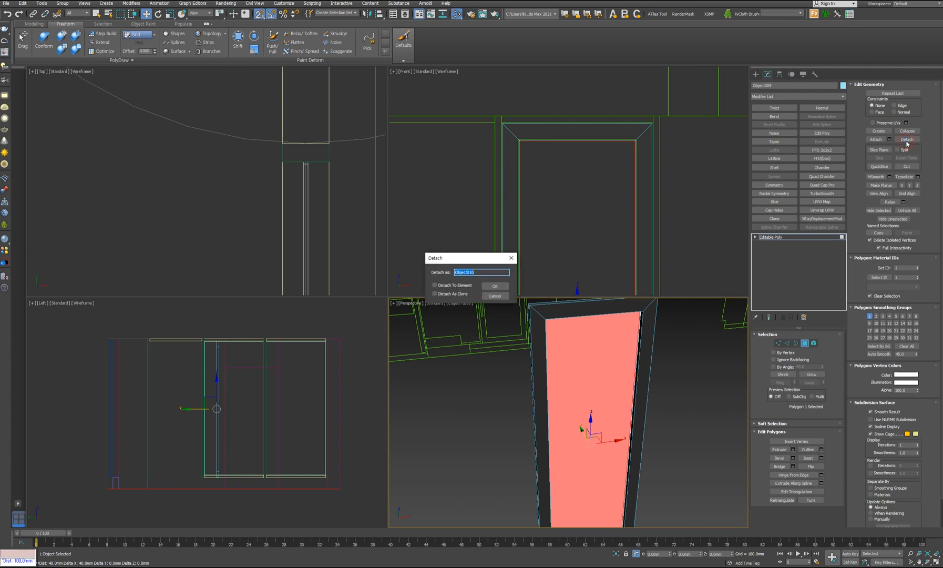
click(499, 287)
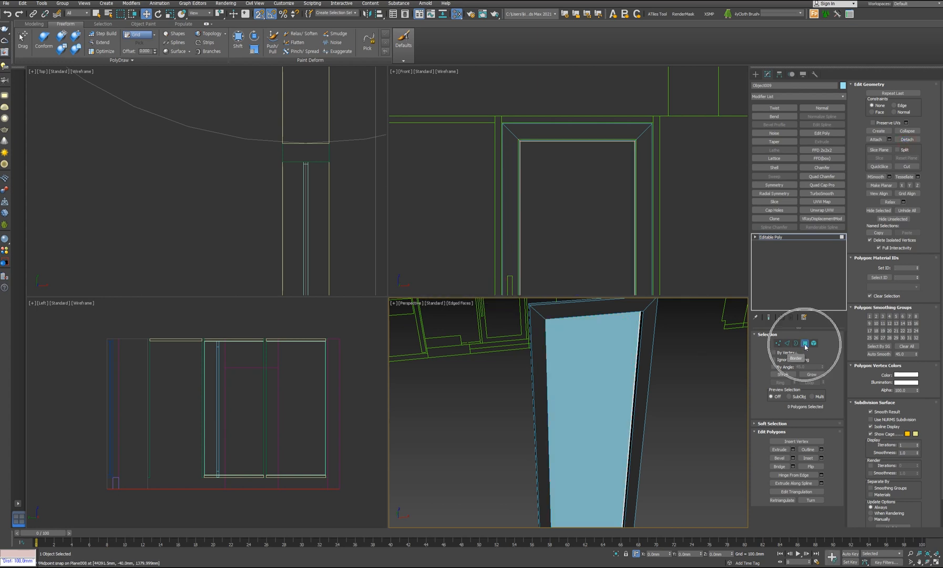
click(806, 343)
Step: Shell the remaining thin border strip with an outer amount of 10 mm and check its position in the Top view
alt+middle_drag(705, 368, 612, 392)
scroll(597, 292, up, 4)
scroll(607, 376, up, 6)
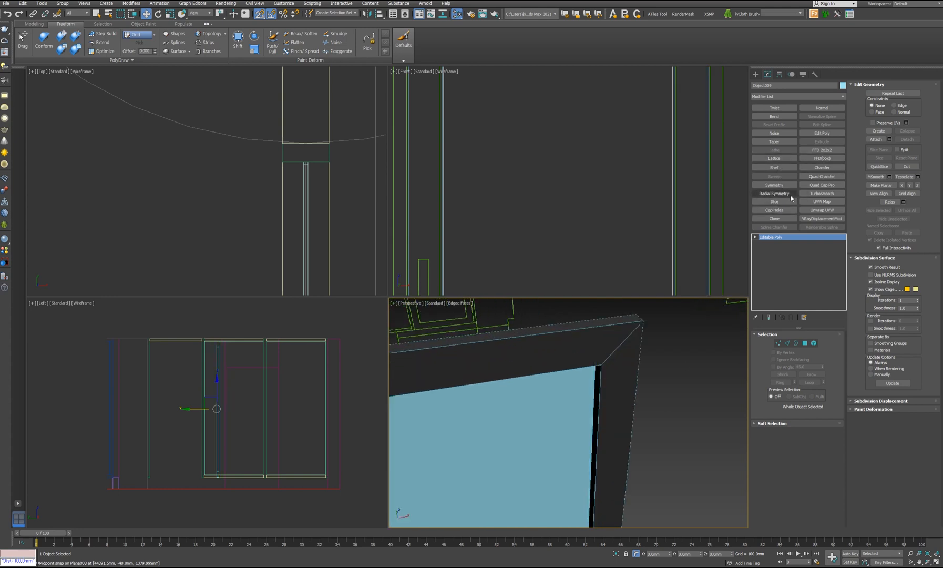
click(774, 166)
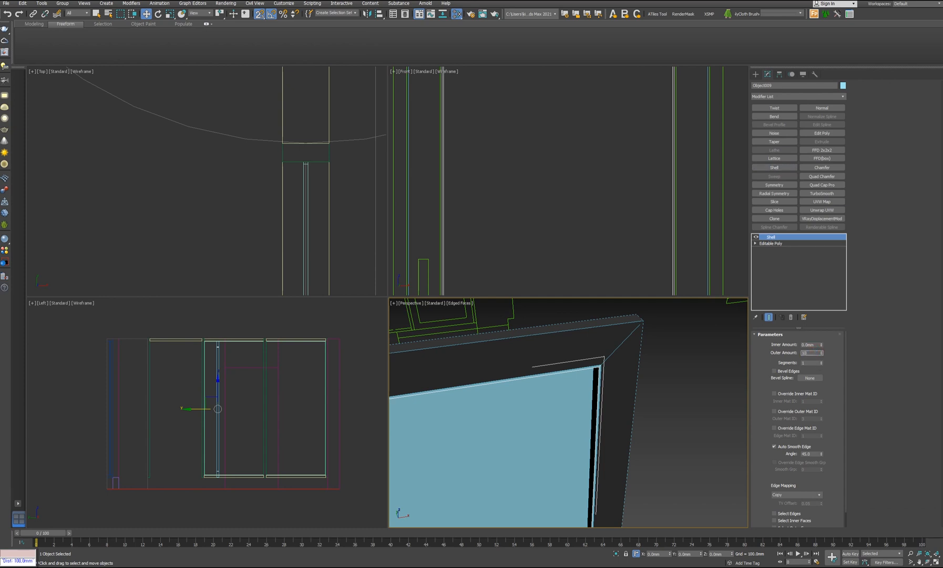
key(Return)
middle_drag(178, 166, 165, 162)
key(z)
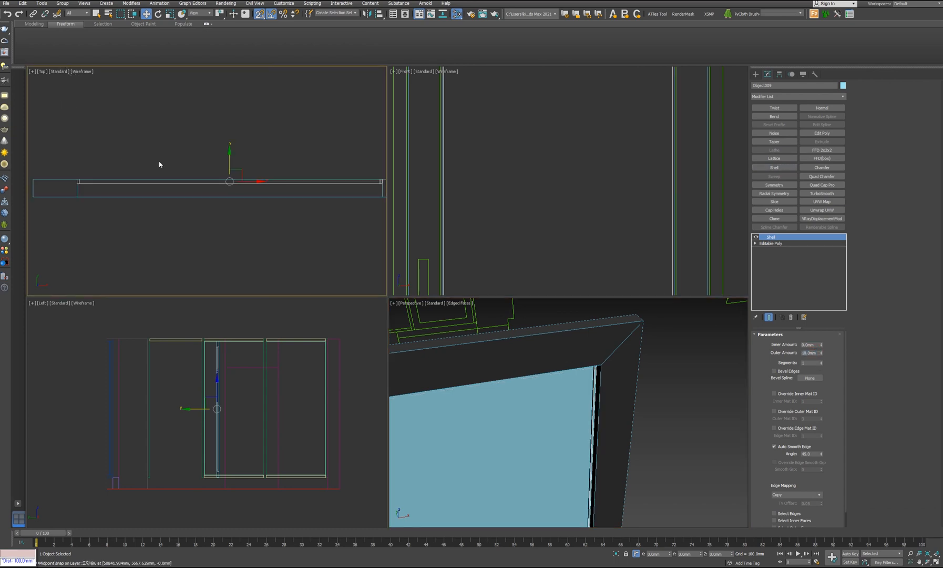
middle_drag(179, 222, 162, 230)
scroll(161, 230, down, 1)
scroll(316, 212, up, 3)
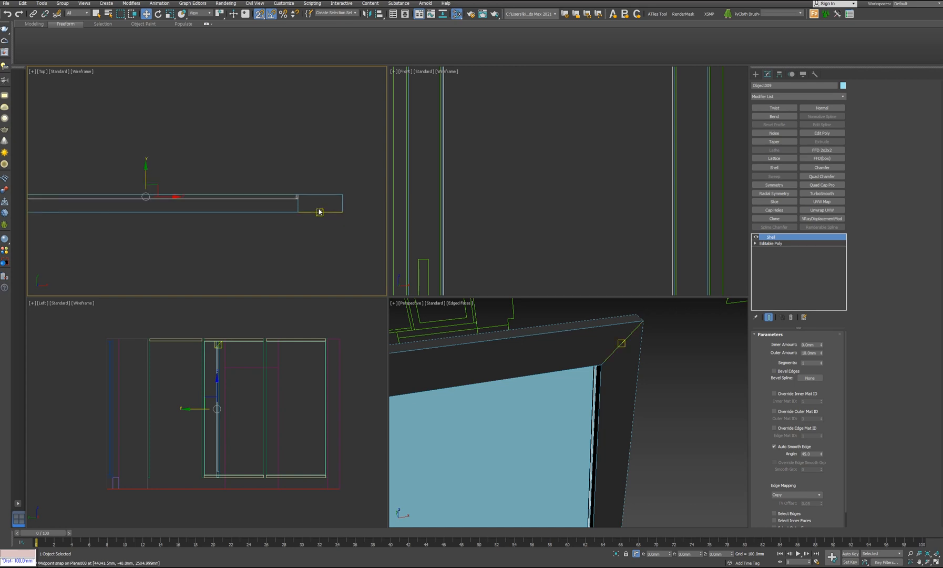
scroll(288, 214, down, 3)
Step: Shell the detached glass panel with an outer amount of 10 mm and add Edit Poly for polygon editing
click(504, 432)
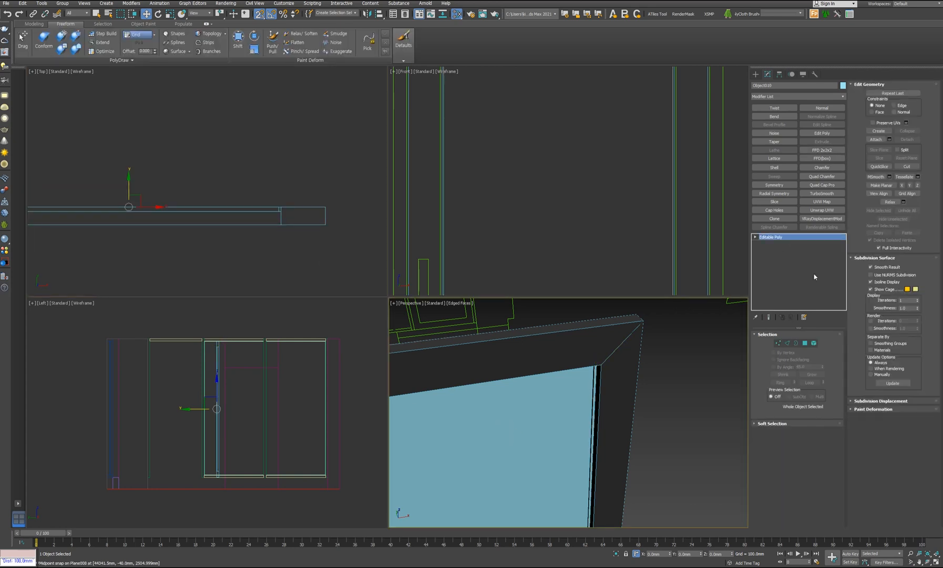
click(776, 168)
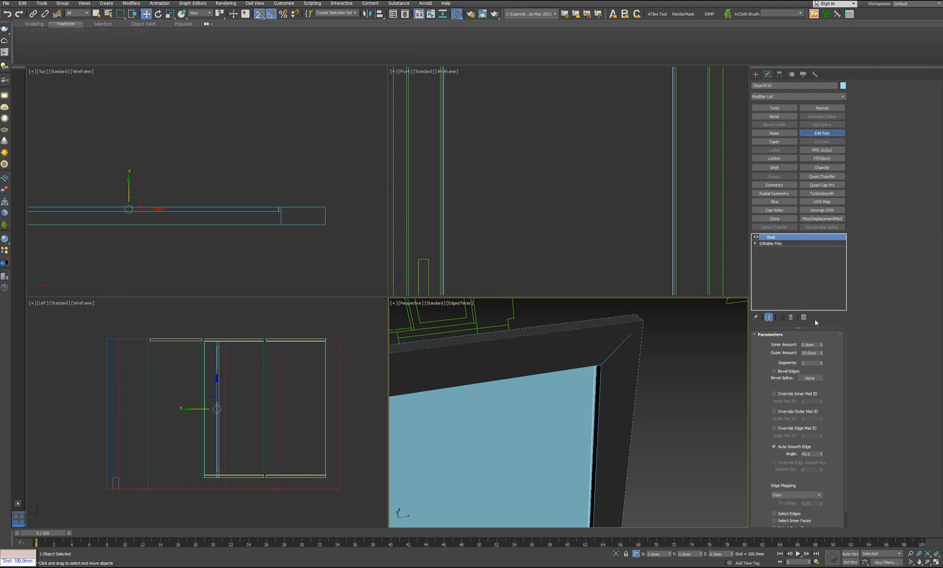
click(805, 392)
Step: Delete the glass panel's thin edge polygons on all four sides and leave polygon editing
scroll(584, 163, down, 7)
drag(499, 99, 619, 124)
key(Delete)
drag(467, 221, 653, 295)
key(Delete)
drag(515, 112, 556, 286)
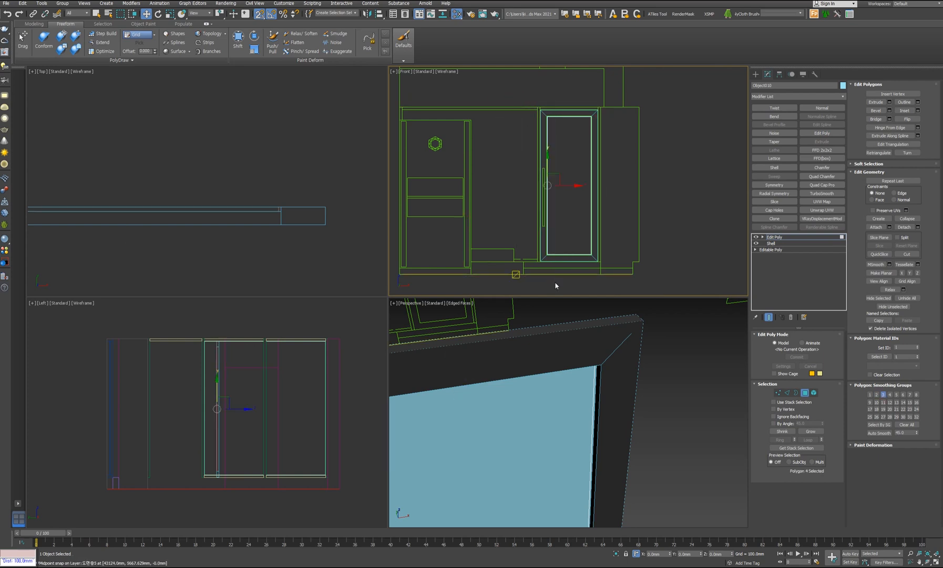
drag(574, 98, 684, 294)
click(687, 352)
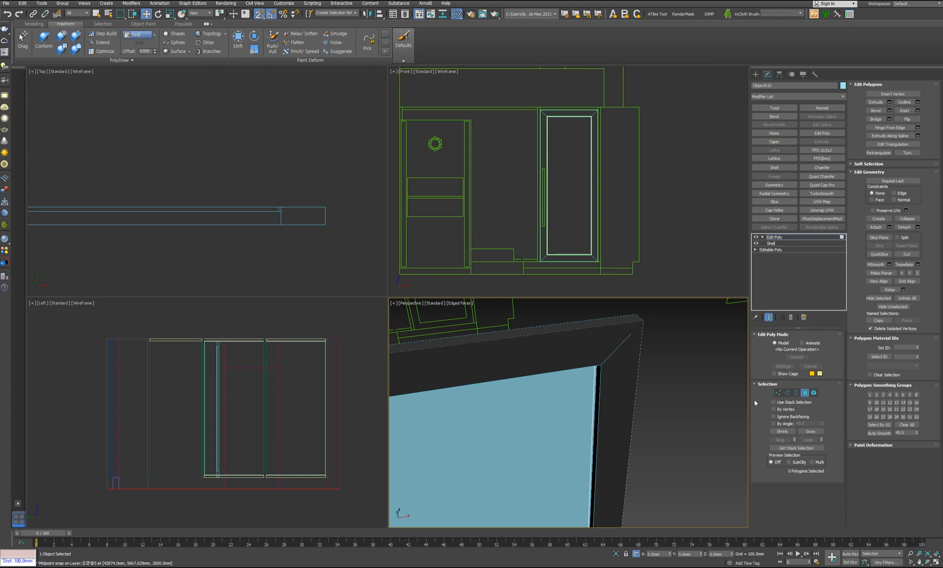
click(809, 395)
key(z)
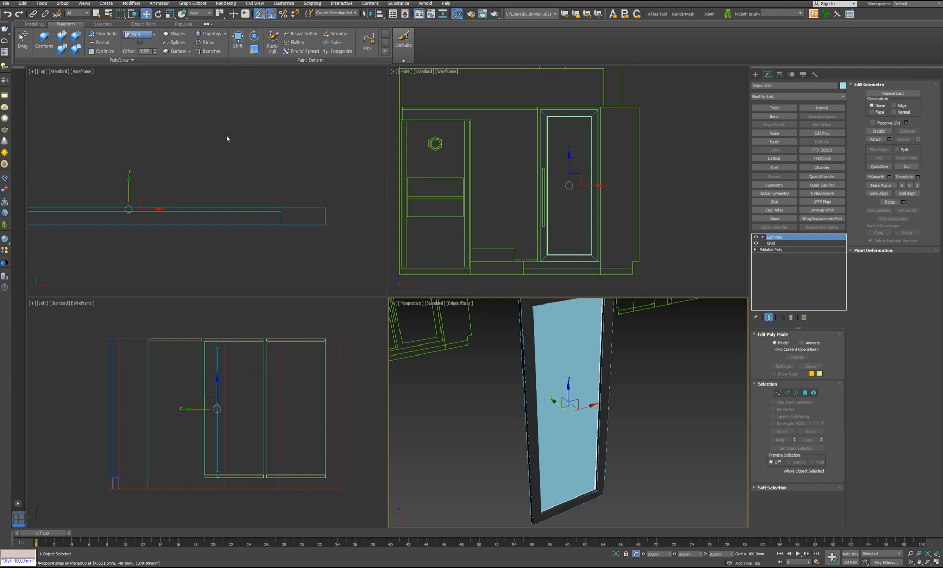
Step: Assign the transparent Material #27 to the glass panel and the dark grey VRayMtl to the thin border strip
key(m)
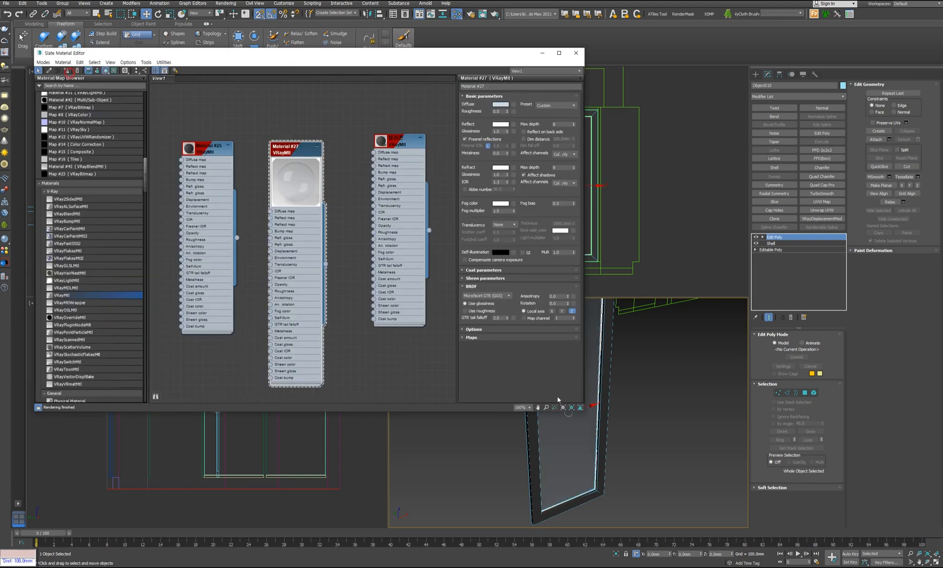
scroll(578, 449, up, 5)
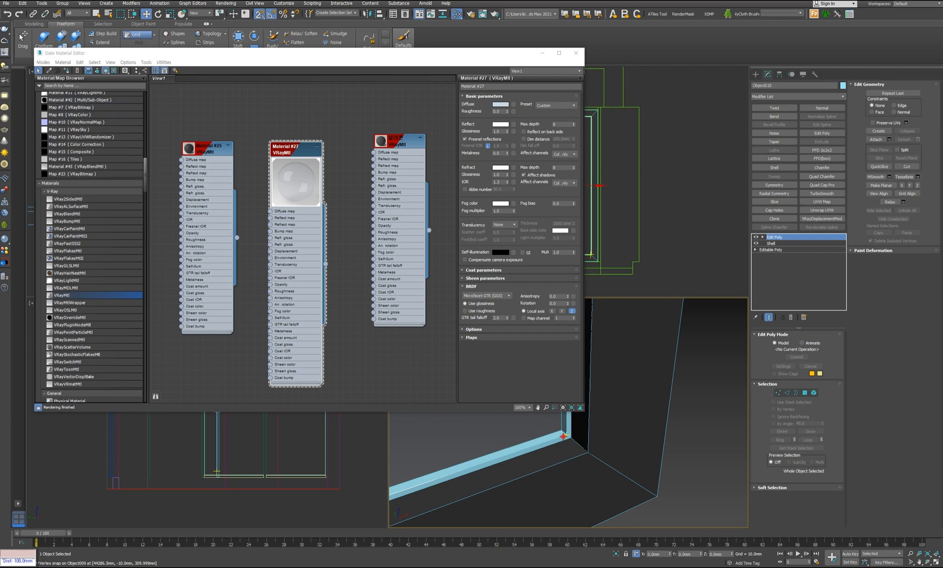
click(566, 436)
double_click(390, 141)
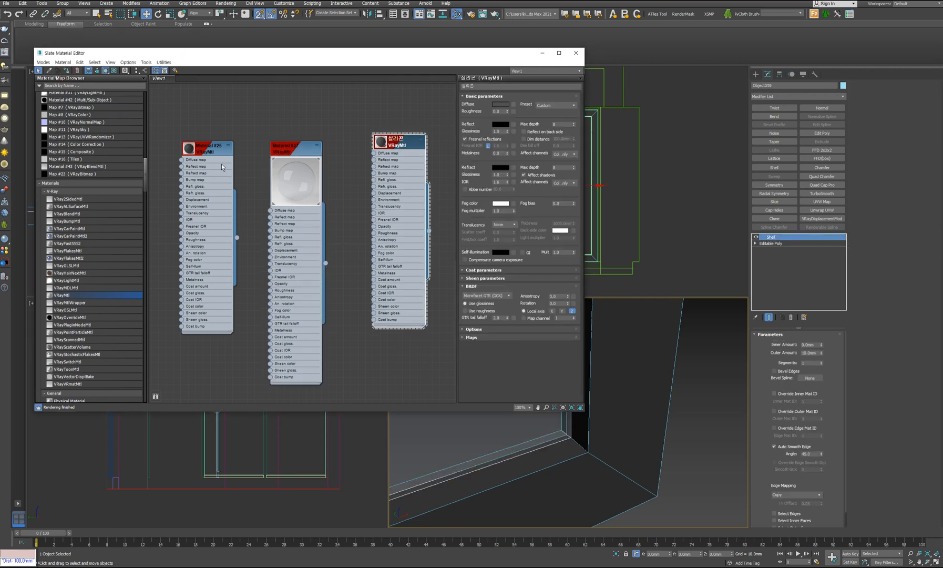
drag(330, 55, 0, 211)
scroll(622, 429, down, 6)
click(681, 449)
Step: Select the door's frame, border strip and glass together and move them well clear of the partition in the Left view
middle_drag(552, 187, 547, 196)
middle_drag(545, 236, 557, 247)
scroll(558, 406, down, 3)
middle_drag(558, 407, 543, 492)
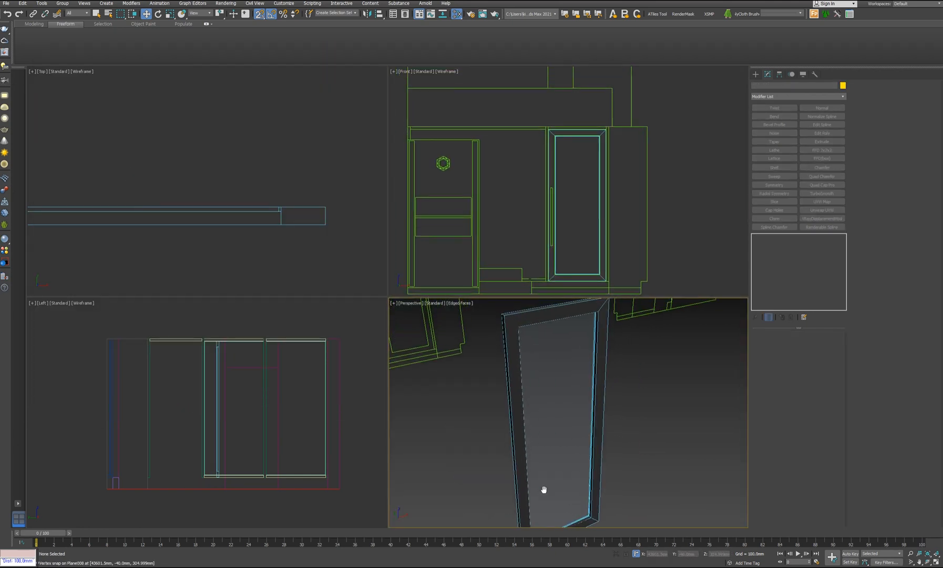
scroll(543, 490, up, 2)
middle_drag(537, 398, 550, 396)
middle_drag(285, 419, 281, 421)
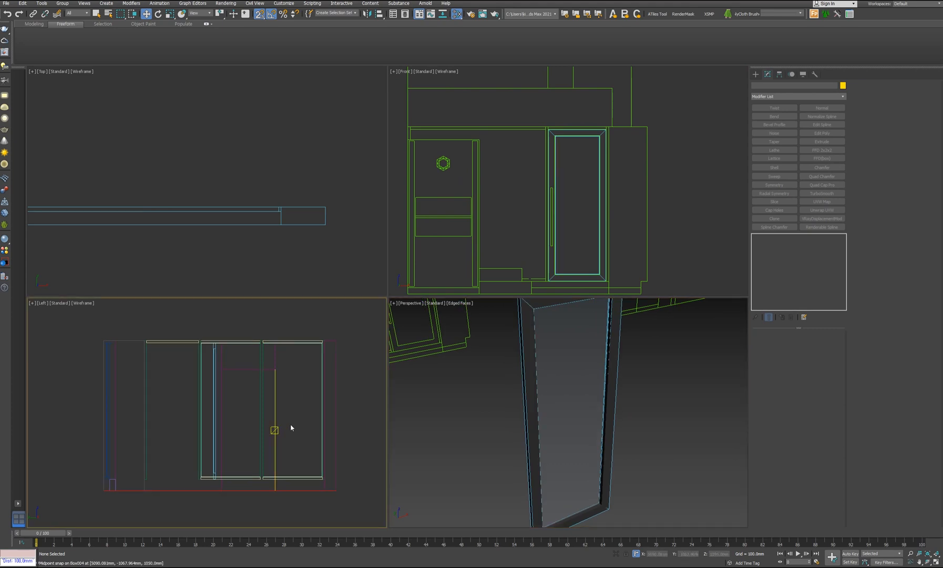
drag(681, 456, 493, 412)
scroll(516, 380, down, 3)
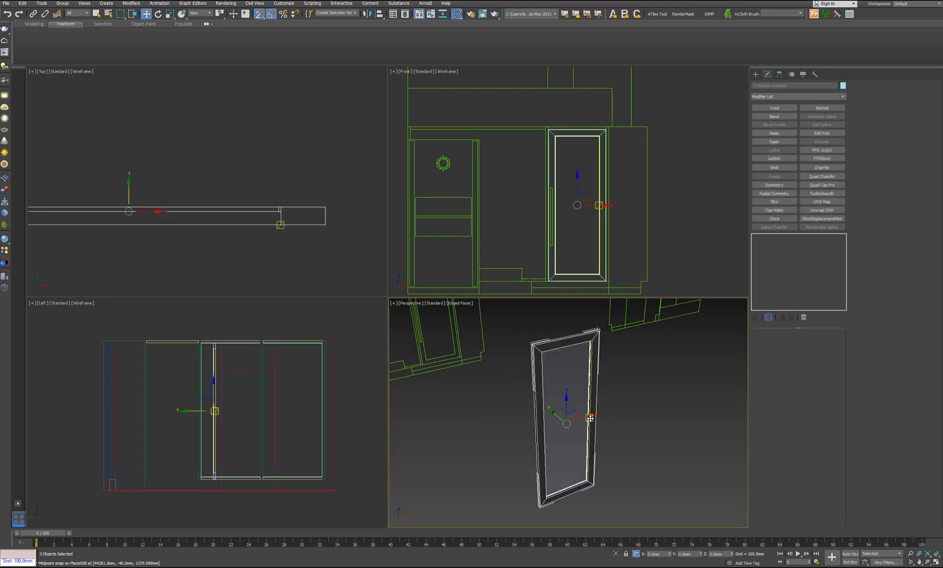
scroll(214, 446, up, 3)
scroll(214, 446, up, 3)
scroll(195, 409, down, 3)
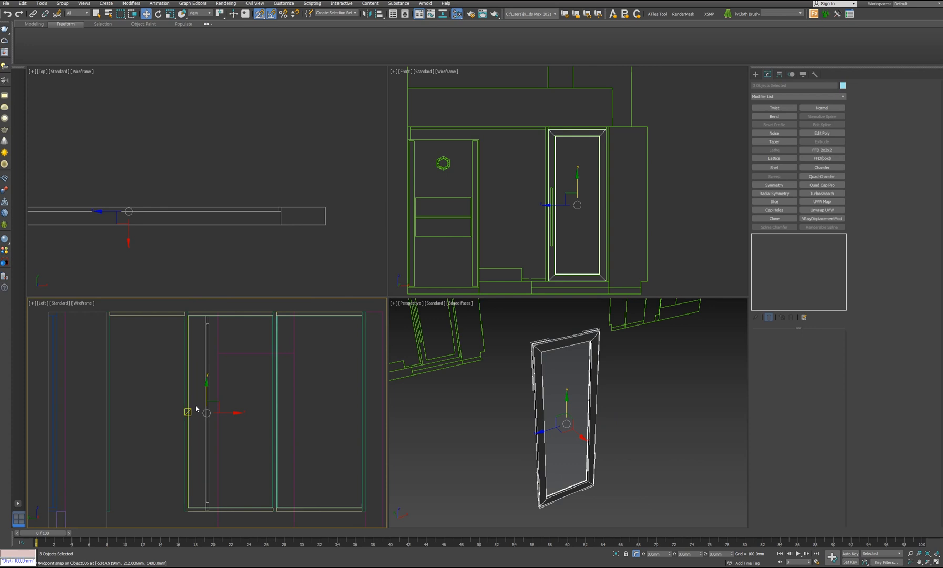
scroll(203, 416, down, 3)
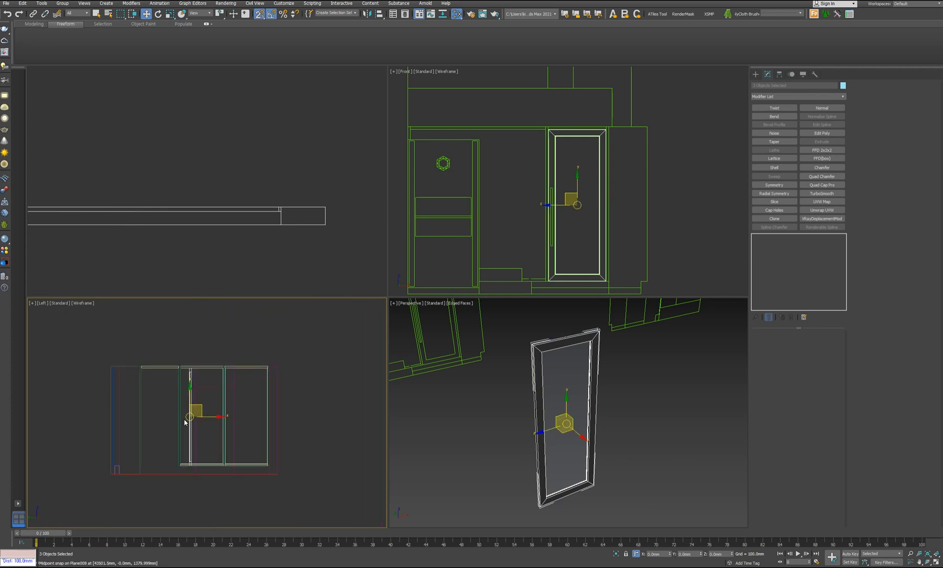
drag(203, 418, 304, 422)
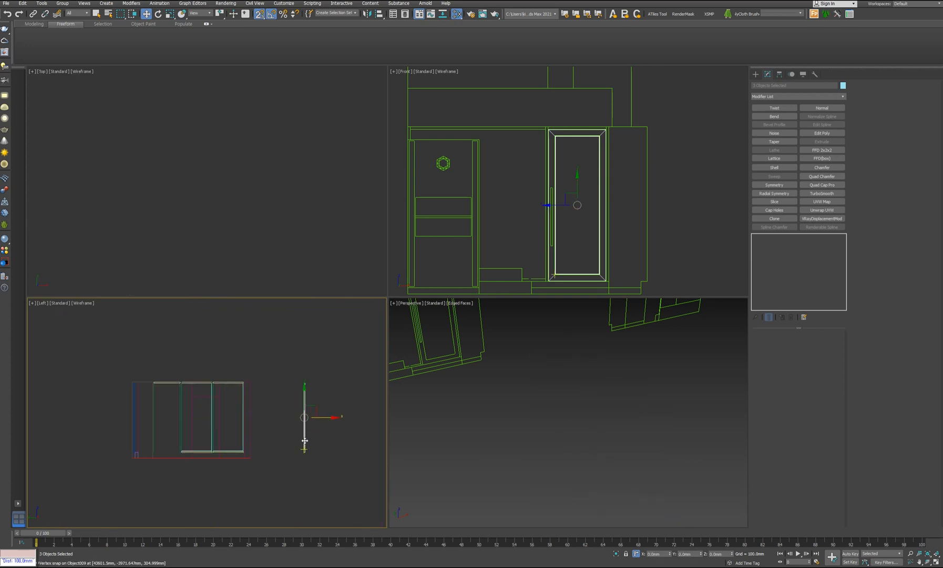
Step: Select the border strip and glass panel in the Top view and move them to the middle of the door frame's thickness
key(z)
right_click(263, 243)
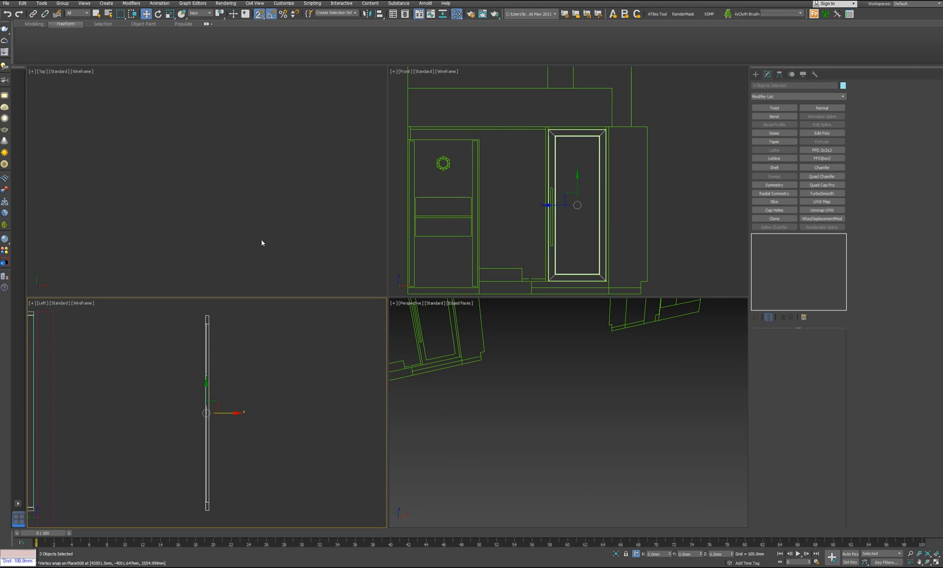
key(z)
click(322, 228)
drag(77, 159, 339, 190)
middle_drag(231, 201, 213, 204)
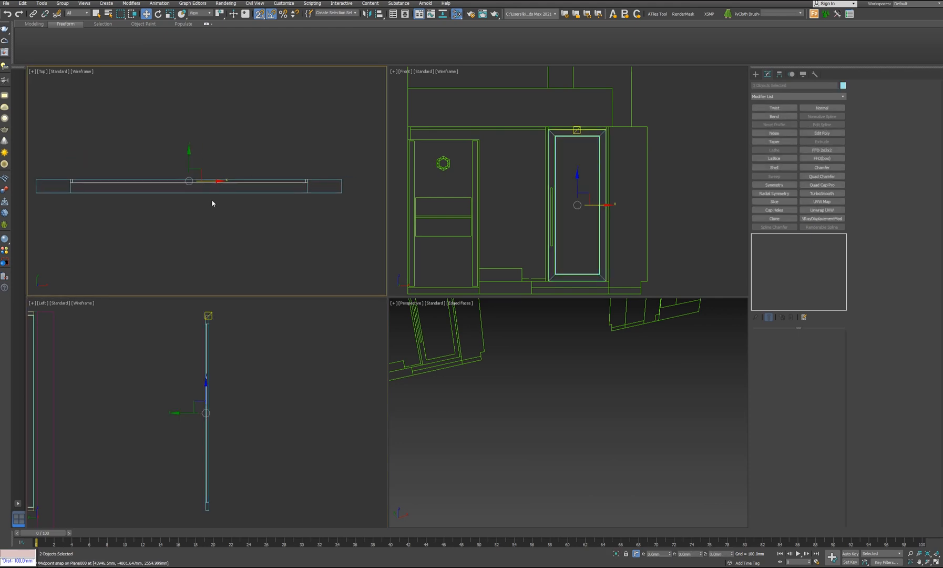
drag(188, 162, 346, 186)
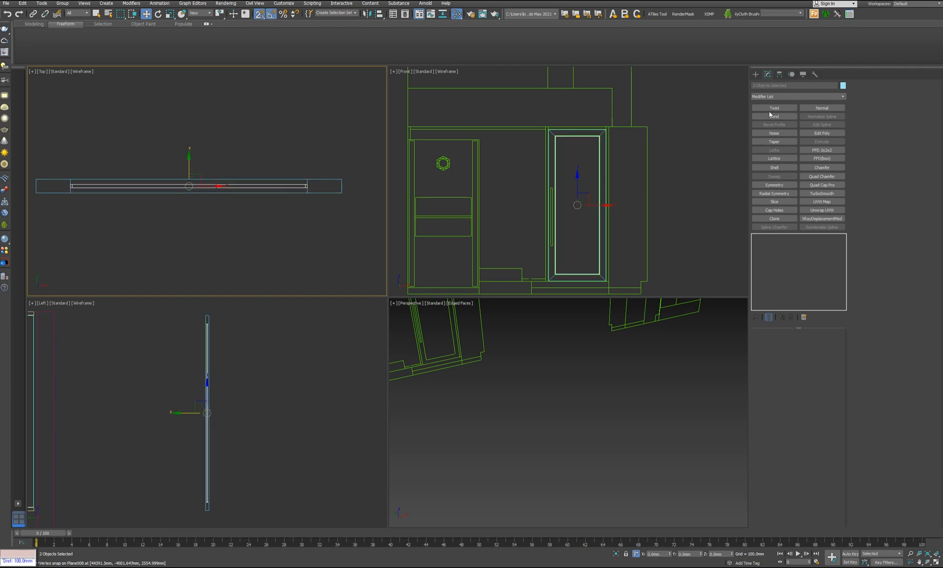
Step: Draw a rectangle about 900 mm long over the elevation's door handle in the Front view and set its width to 50 mm
click(756, 75)
click(763, 85)
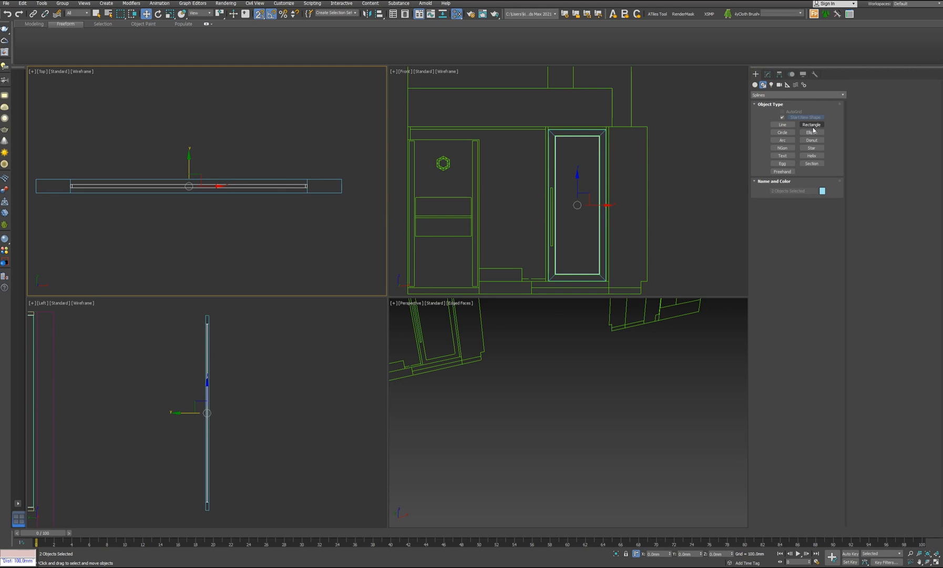
click(811, 125)
scroll(576, 200, up, 5)
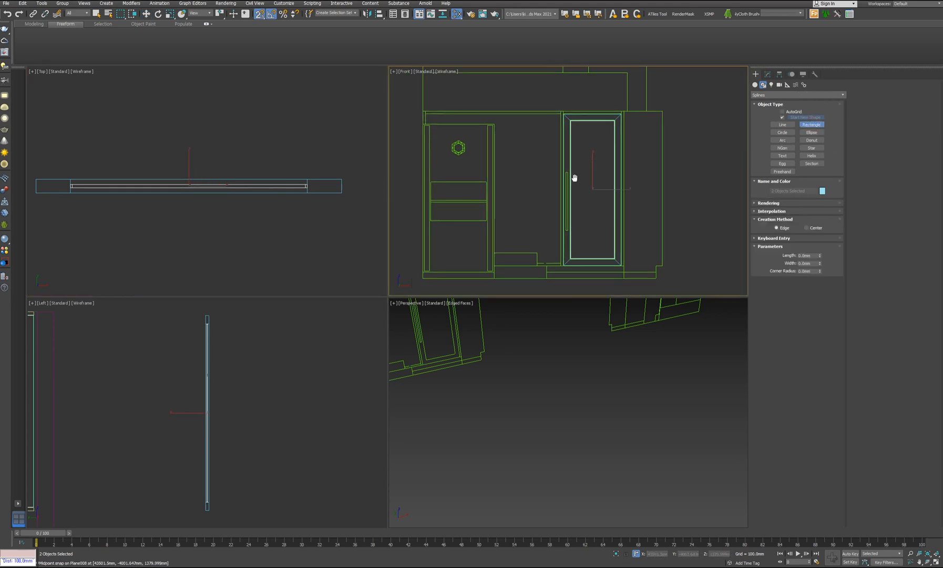
middle_drag(600, 226, 573, 188)
scroll(553, 144, up, 2)
drag(544, 97, 551, 261)
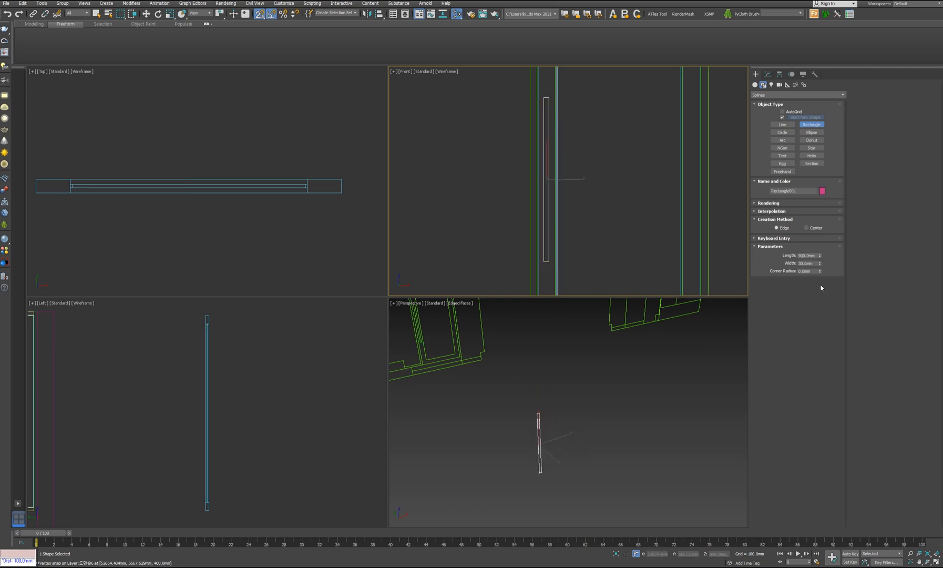
drag(819, 265, 822, 261)
text(0)
key(Return)
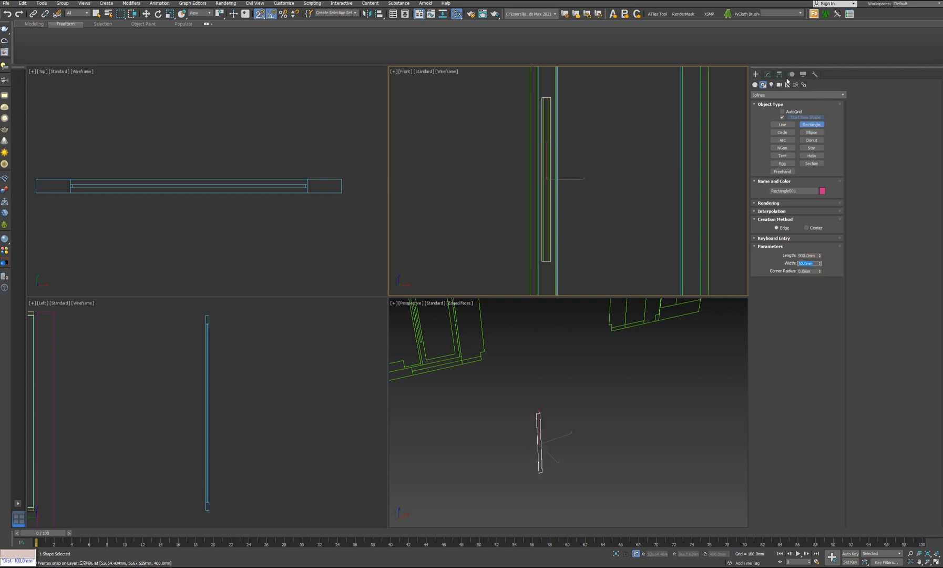
Step: Add Edit Spline to the handle rectangle and delete its long segment nearest the door's outer edge
click(768, 74)
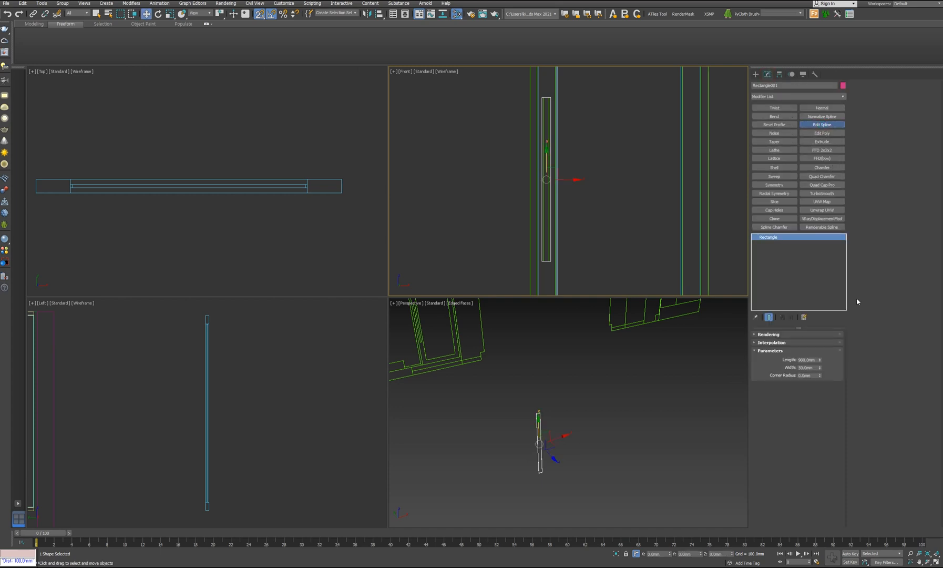
click(797, 345)
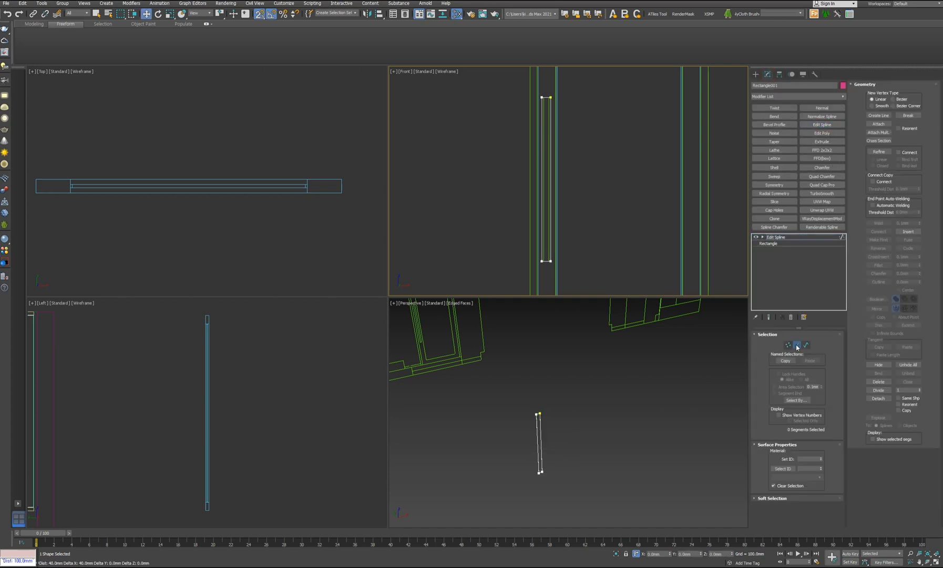
click(764, 238)
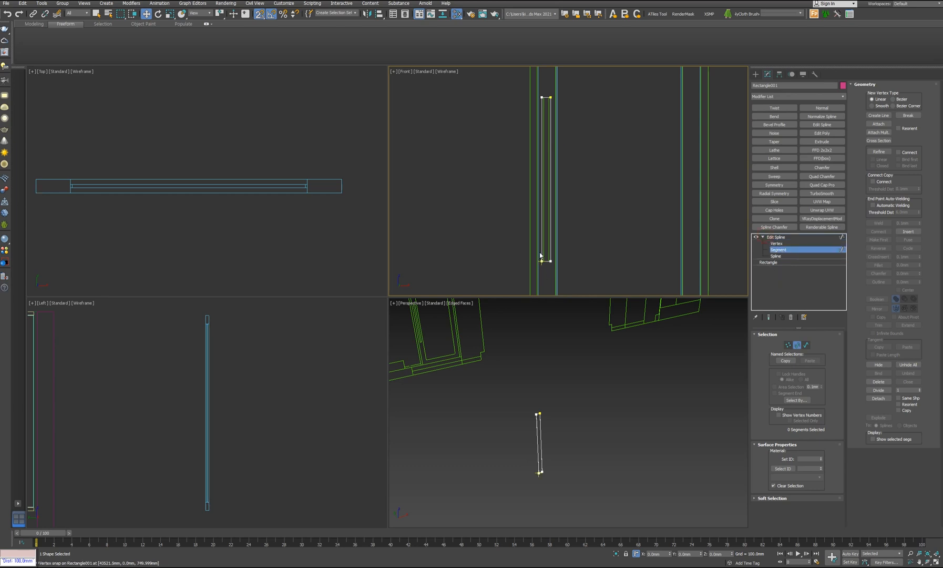
click(543, 254)
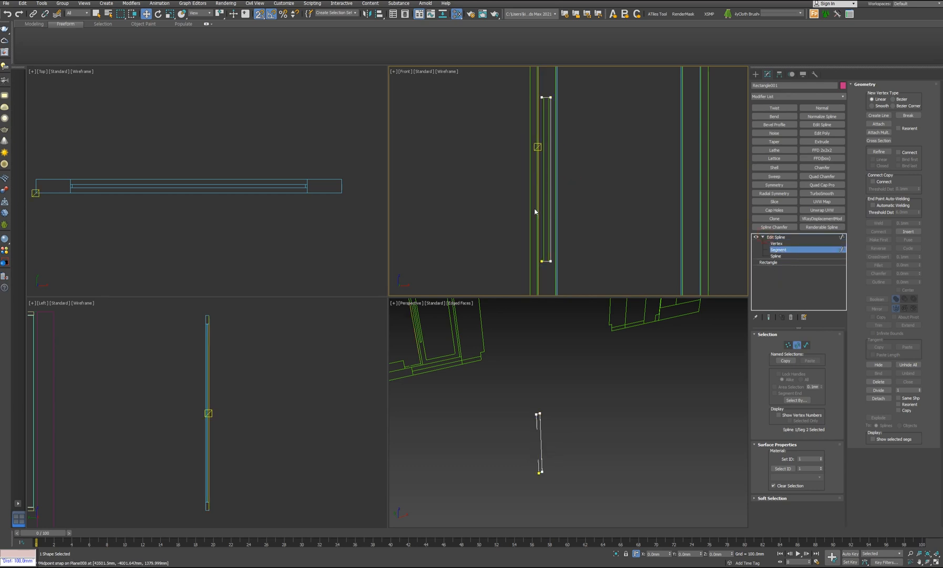
Step: Convert all vertices of the open handle spline to the Corner type
click(787, 347)
drag(617, 277, 488, 79)
right_click(571, 153)
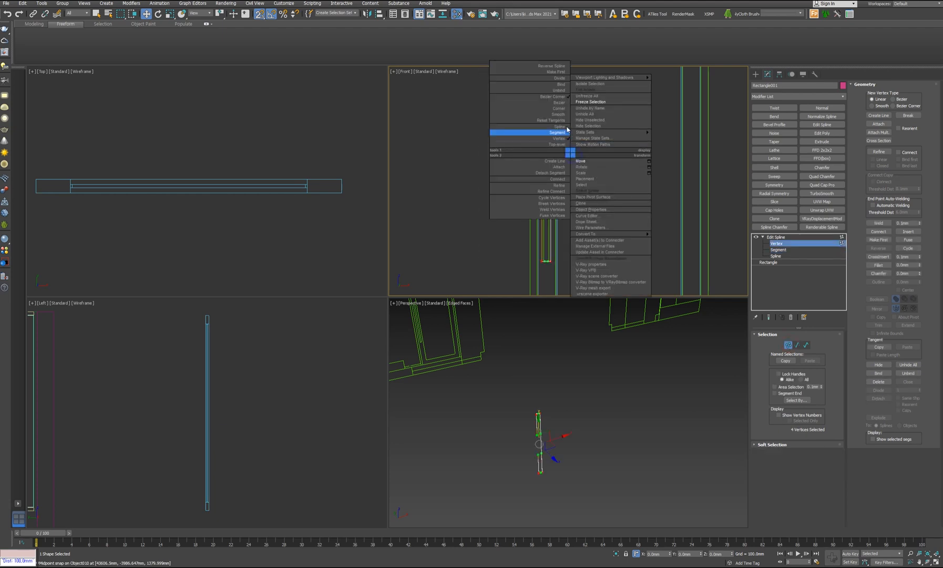
click(559, 109)
Step: Fillet the two corner vertices at the ends of the handle spline's remaining long side and leave vertex editing
scroll(548, 93, up, 2)
scroll(553, 95, down, 2)
drag(550, 88, 600, 295)
middle_drag(566, 210, 579, 227)
key(alt+w)
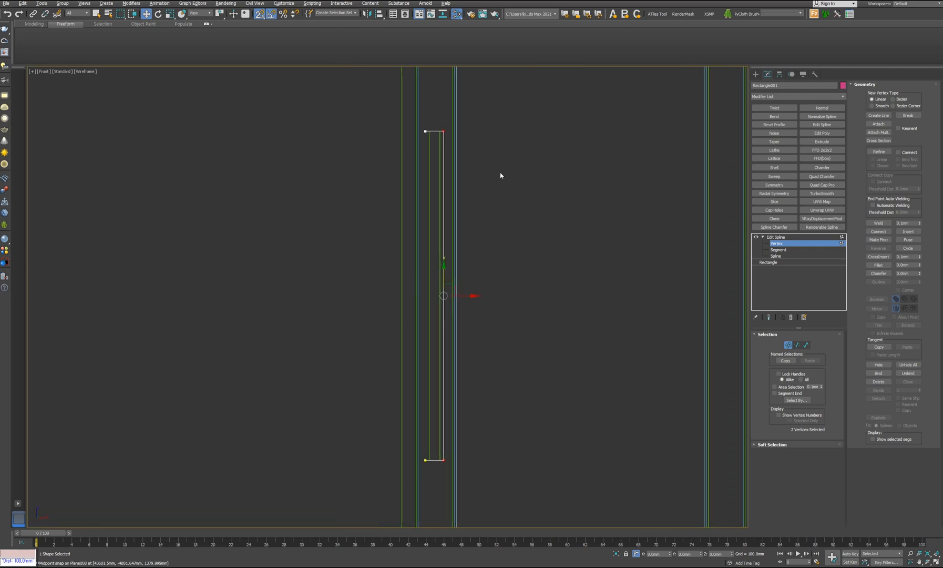
drag(441, 119, 521, 494)
key(ctrl)
drag(921, 256, 921, 257)
click(784, 247)
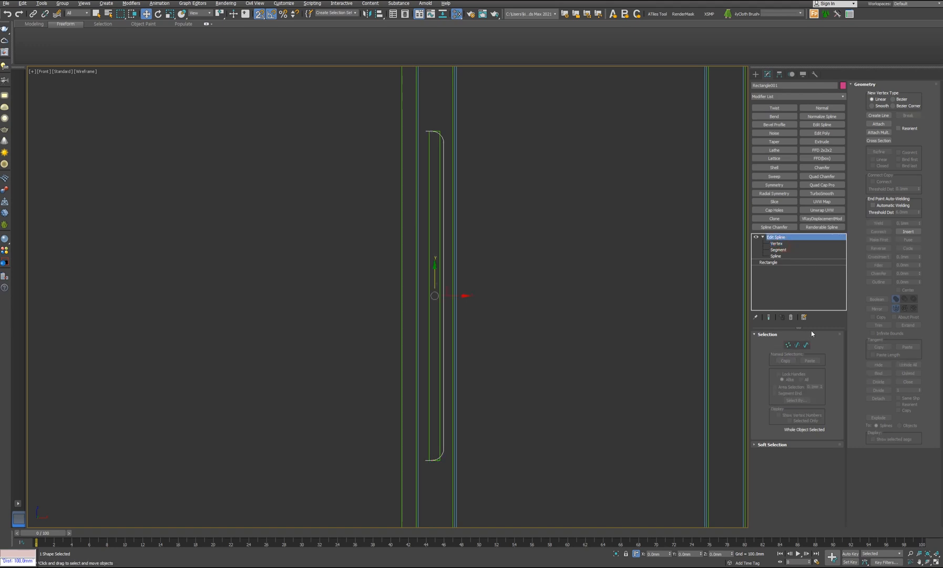
Step: Add a Renderable Spline modifier to the handle path with a radial thickness of 30 mm
click(771, 262)
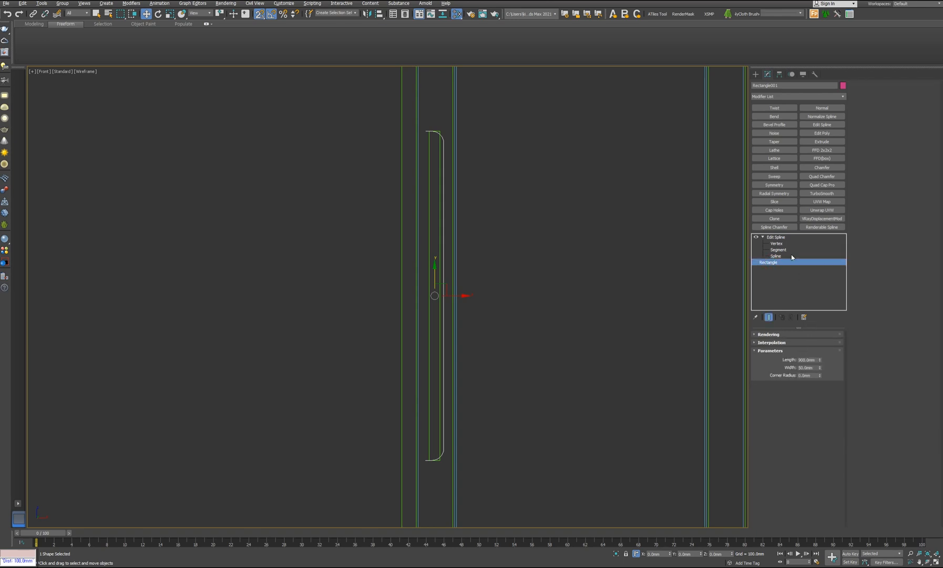
click(763, 237)
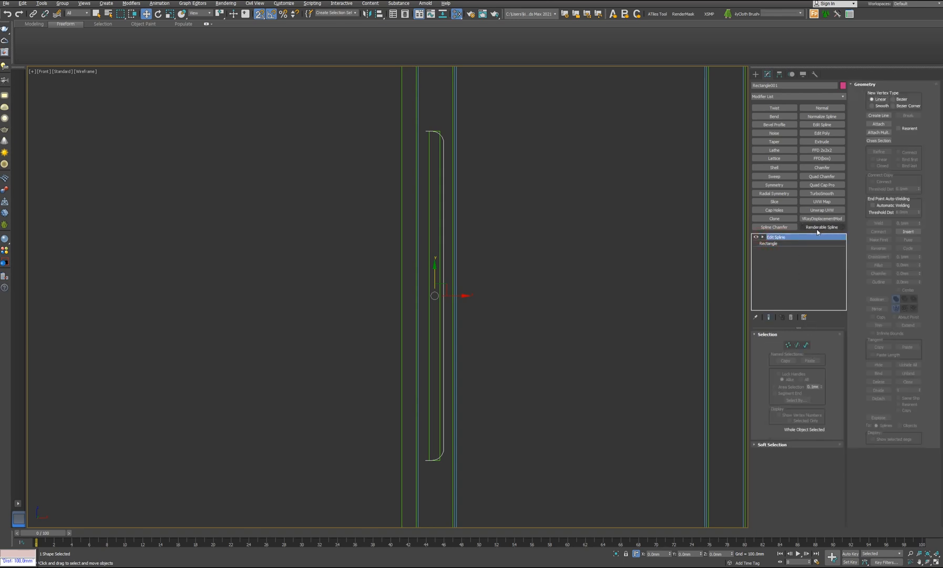
click(844, 97)
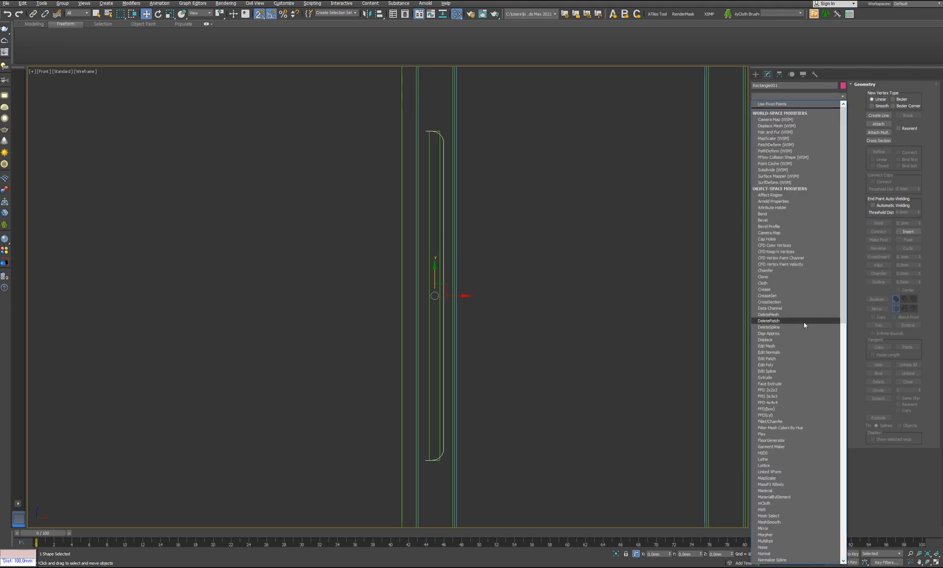
click(845, 97)
click(844, 96)
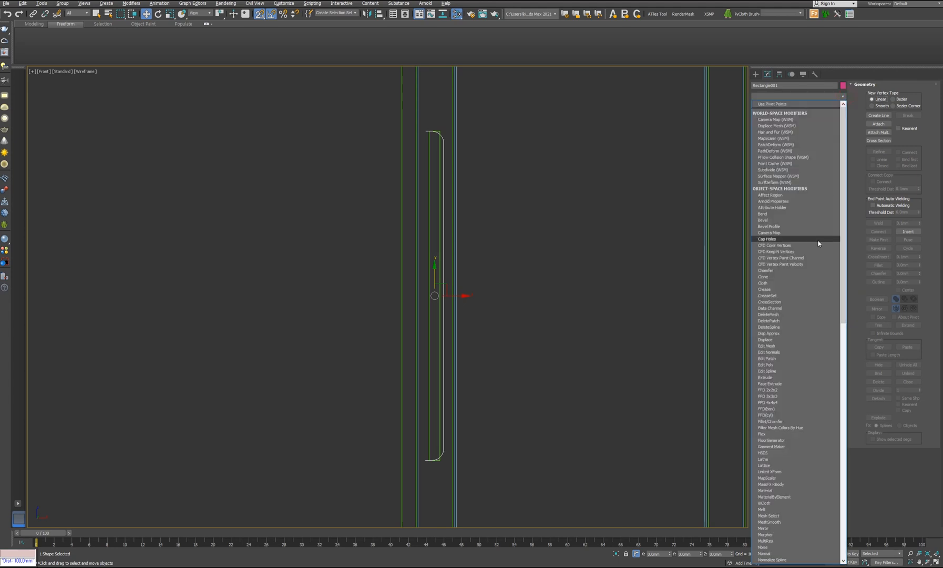
key(r)
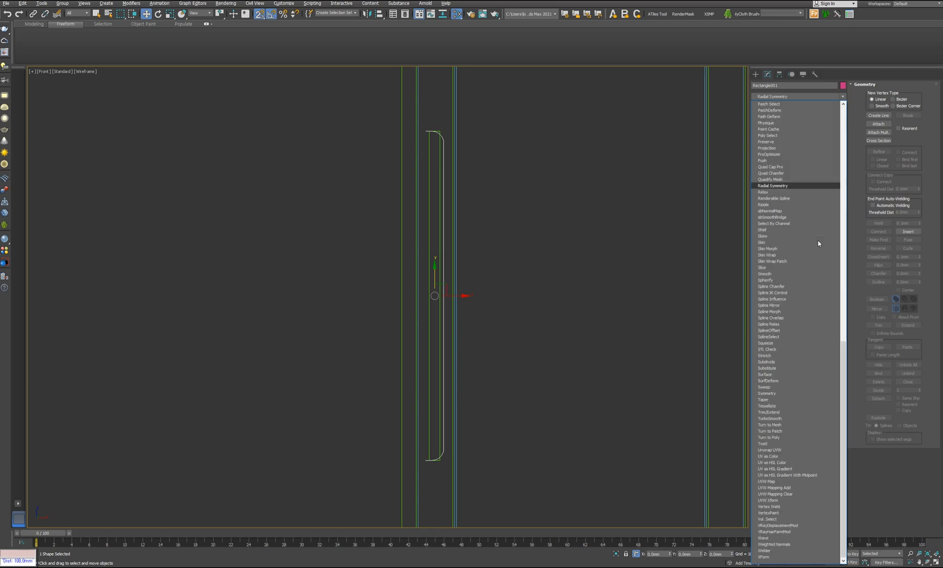
click(778, 201)
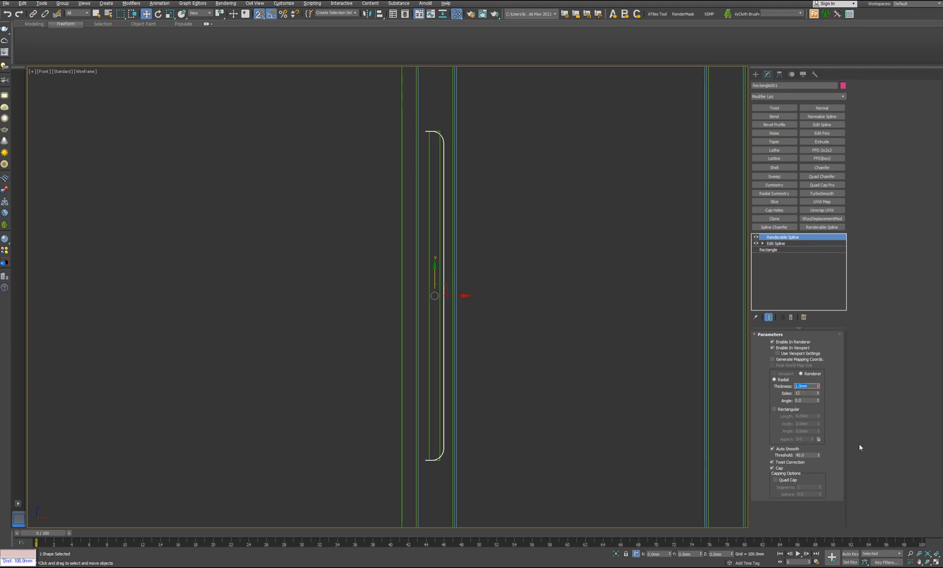
text(20)
key(Return)
text(30)
key(Return)
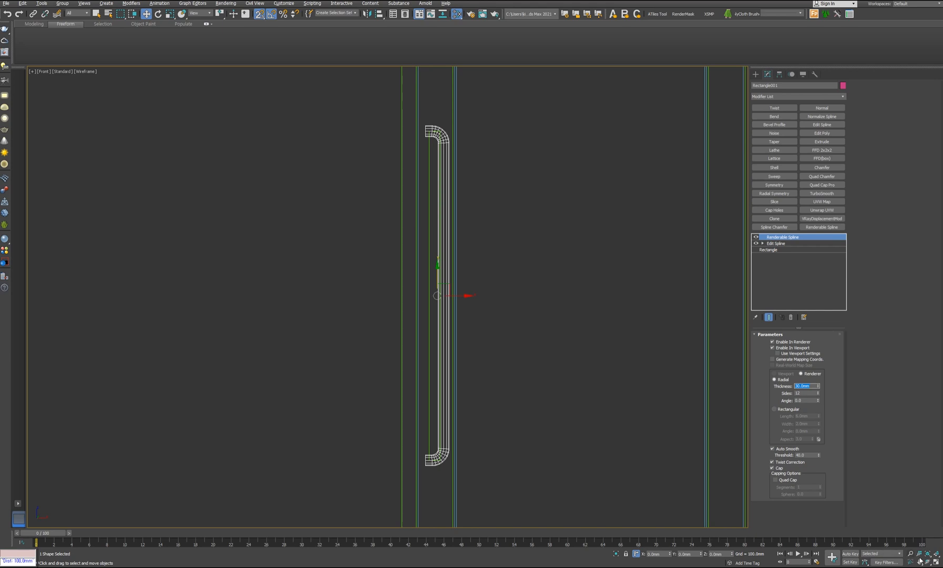
Step: Return to the four-viewport layout and assign Material #25 to the handle
click(936, 563)
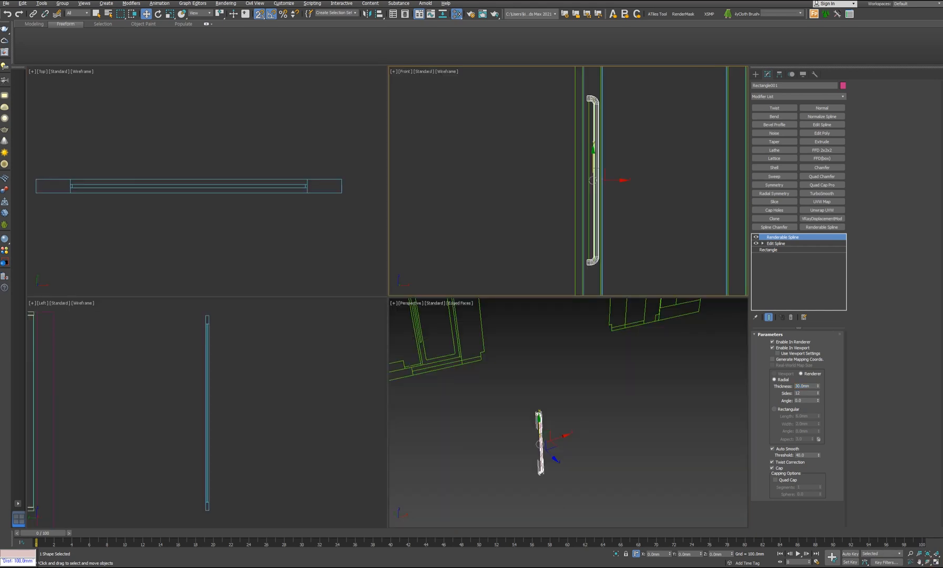
key(m)
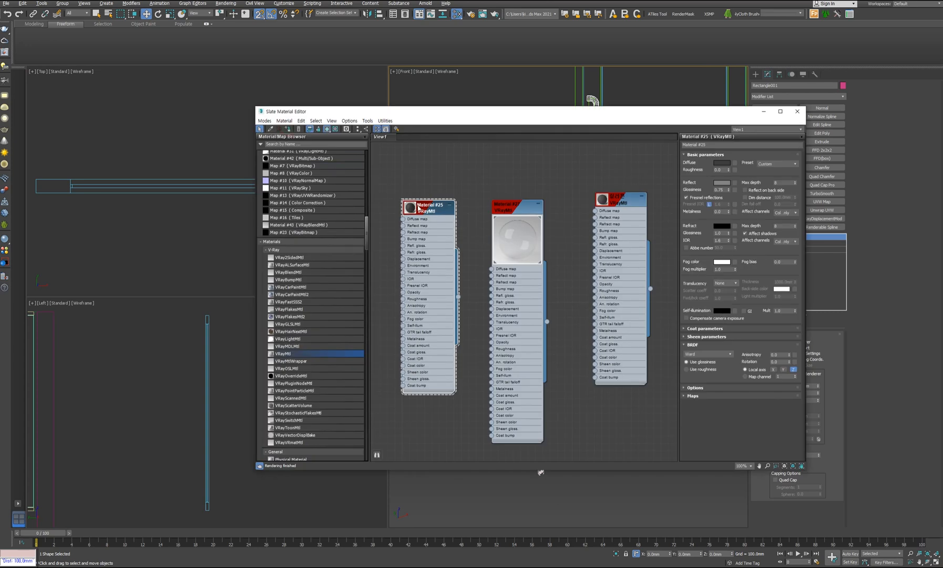
drag(468, 113, 0, 191)
Step: Move the handle in the Top view onto the door frame's vertical member
scroll(263, 223, down, 10)
scroll(255, 109, down, 1)
drag(253, 87, 255, 221)
scroll(254, 223, up, 5)
scroll(249, 205, up, 5)
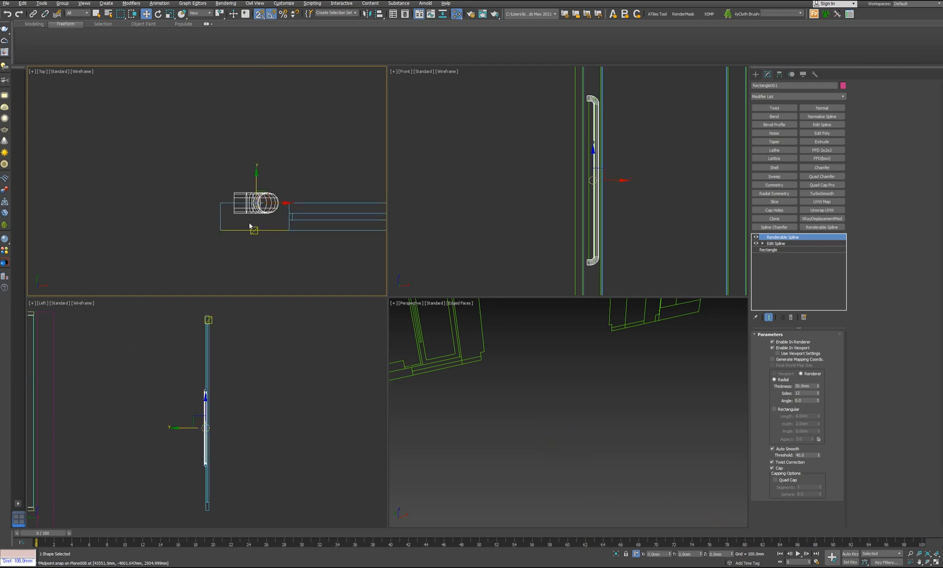
Step: Rotate the handle perpendicular to the door in the Top view and seat its ends against the frame's face
click(158, 15)
drag(272, 183, 260, 146)
key(w)
scroll(243, 224, up, 4)
drag(239, 220, 245, 189)
scroll(247, 197, down, 3)
key(z)
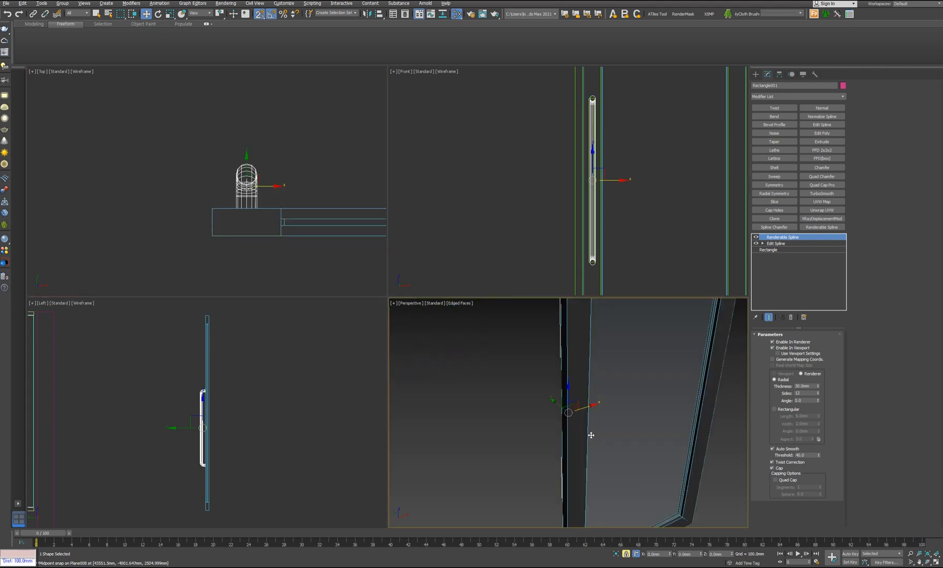
alt+middle_drag(585, 414, 593, 408)
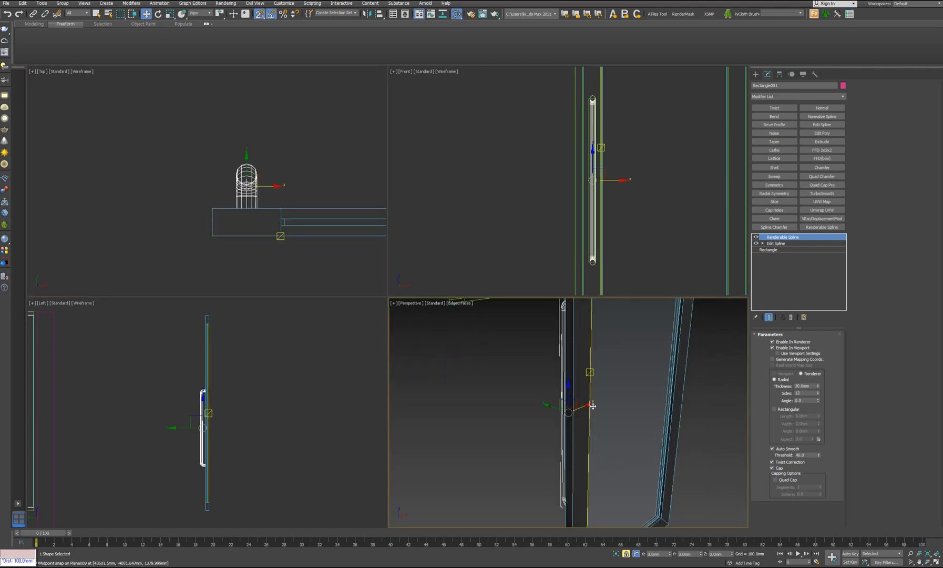
Step: Mirror the handle as a copy across the Y axis and seat the copy against the door's opposite face
scroll(592, 263, up, 5)
middle_click(321, 257)
middle_drag(321, 257, 302, 227)
click(364, 15)
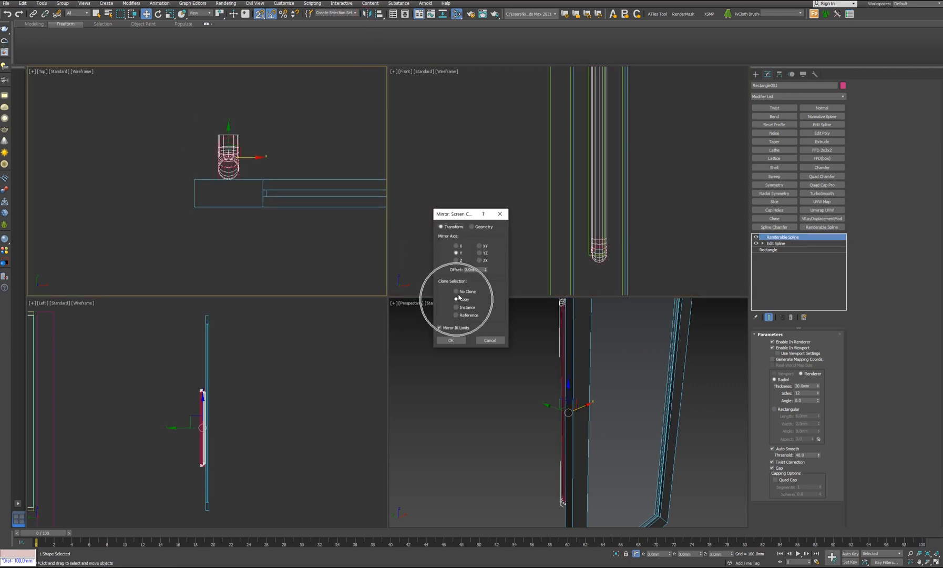
click(451, 341)
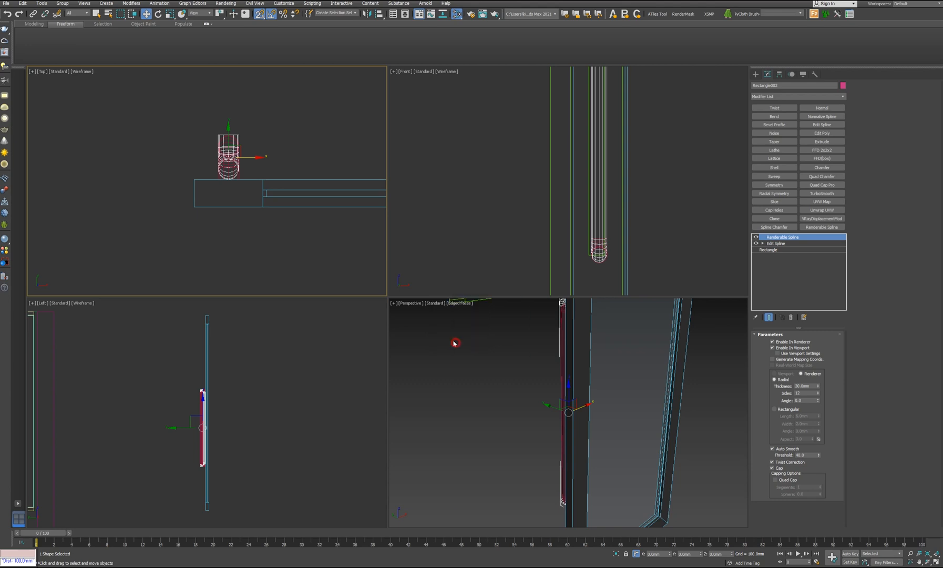
drag(230, 142, 307, 168)
scroll(230, 228, up, 5)
scroll(248, 219, down, 6)
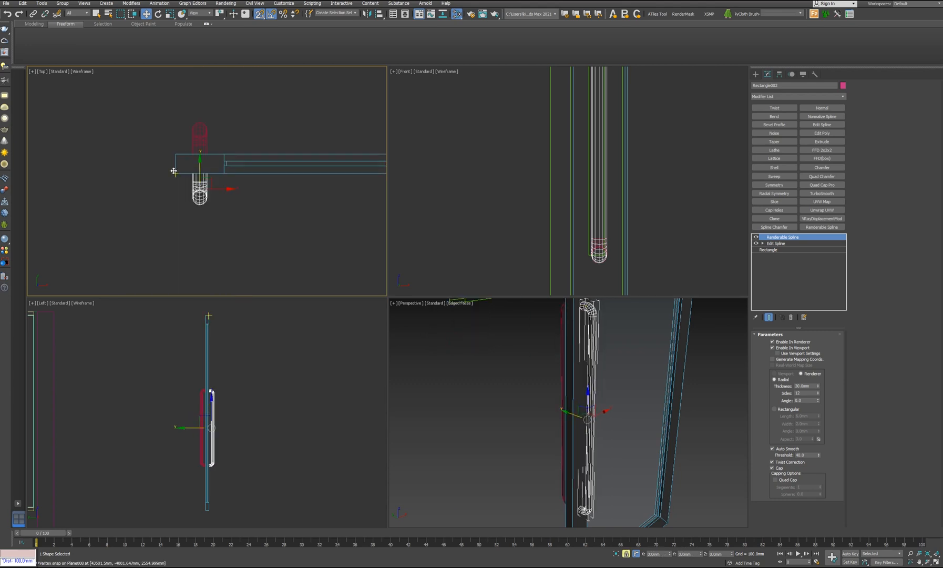
Step: Select the whole door assembly with both handles and lock the selection
click(340, 212)
drag(147, 132, 147, 132)
scroll(267, 216, down, 5)
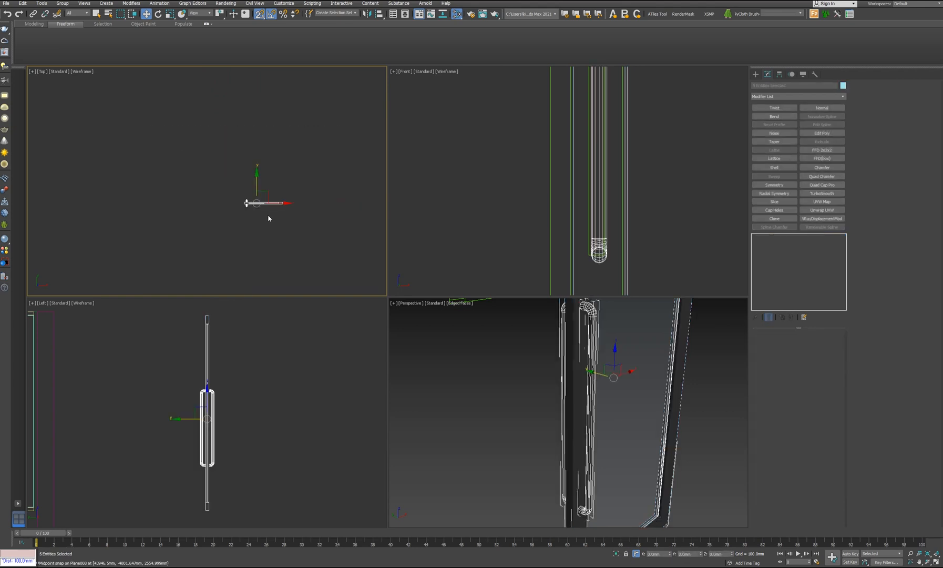
scroll(310, 216, down, 4)
drag(304, 212, 203, 199)
scroll(206, 212, up, 6)
key(space)
Step: Exit isolation and turn the door assembly parallel to the partition at the plan's door opening in the Top view
scroll(195, 188, up, 6)
scroll(195, 188, up, 3)
right_click(247, 205)
click(258, 212)
drag(221, 196, 236, 167)
key(w)
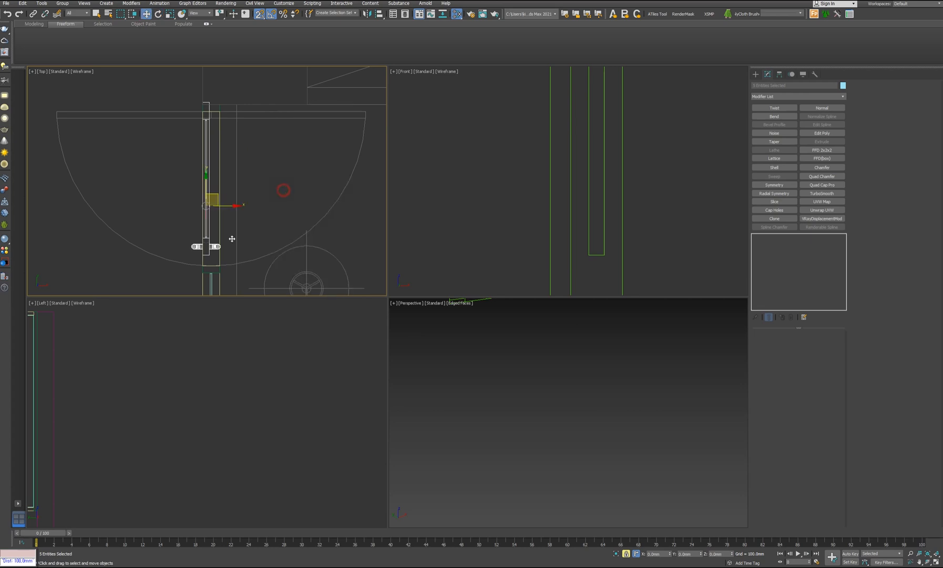
Step: Snap the door's handle end to the midpoint of the frame in the Top view and check its alignment in the other views
scroll(216, 258, up, 4)
drag(197, 246, 208, 268)
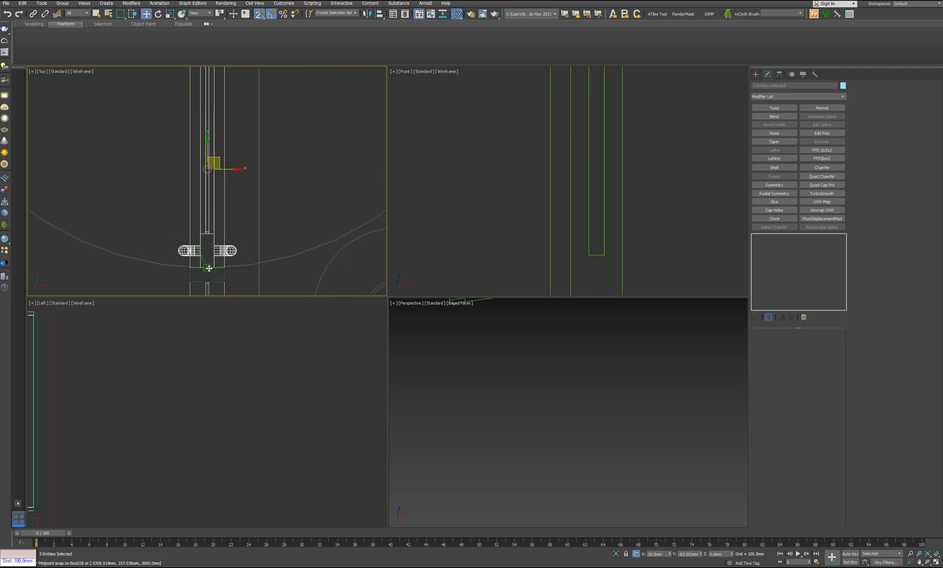
scroll(235, 229, down, 3)
middle_drag(226, 114, 224, 141)
middle_click(208, 318)
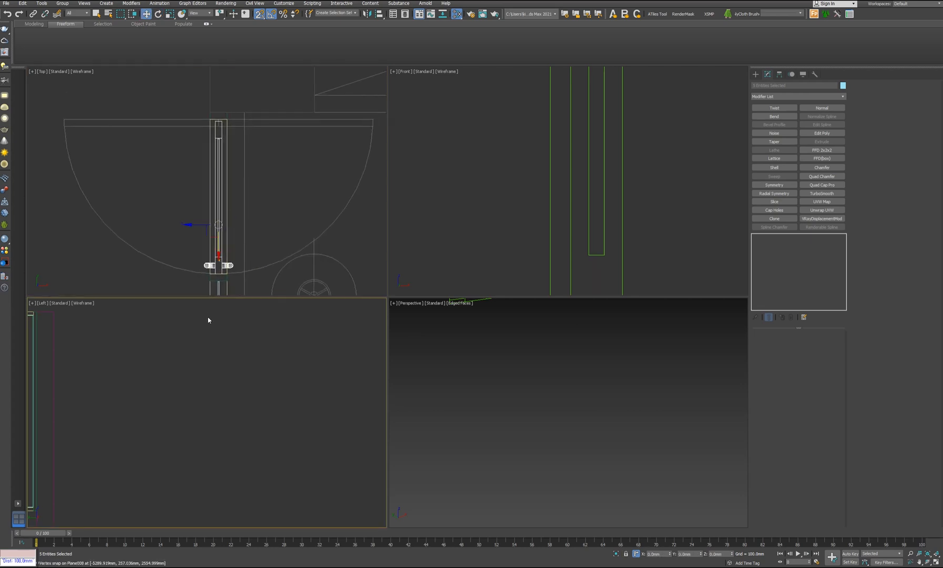
key(z)
middle_click(618, 294)
key(z)
middle_drag(282, 454, 266, 452)
scroll(198, 140, up, 8)
scroll(236, 133, down, 9)
scroll(237, 215, up, 3)
middle_drag(228, 186, 285, 193)
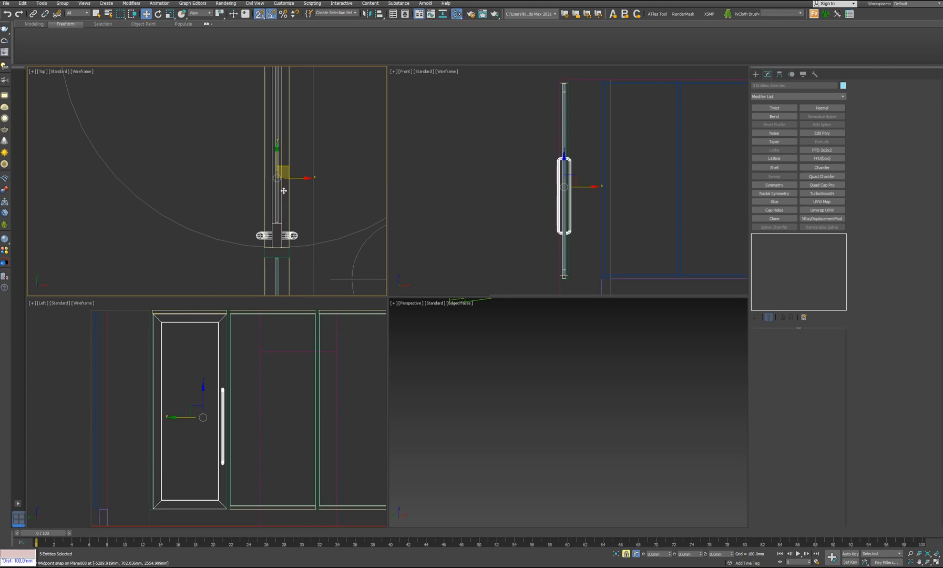
middle_drag(291, 139, 265, 170)
middle_drag(249, 220, 258, 192)
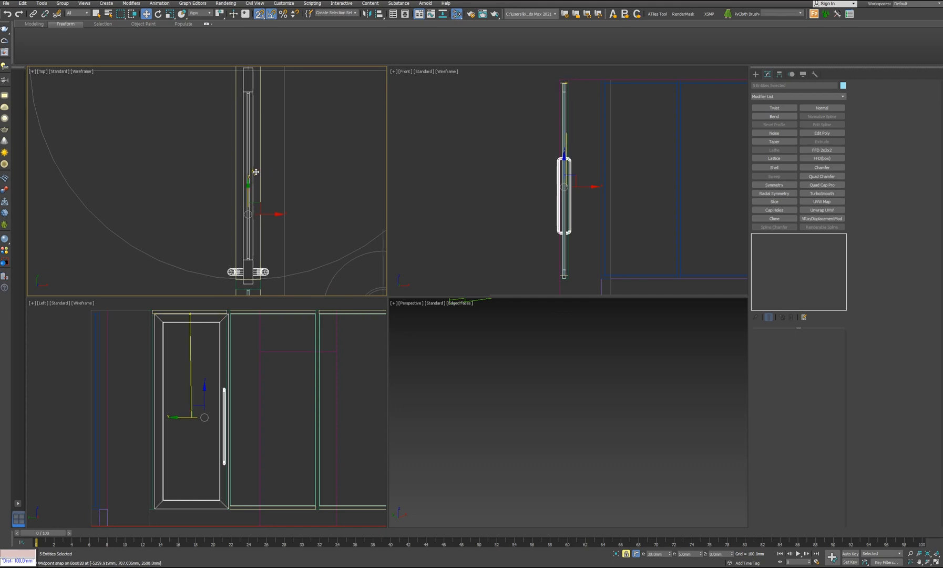
middle_drag(255, 180, 293, 226)
key(alt+q)
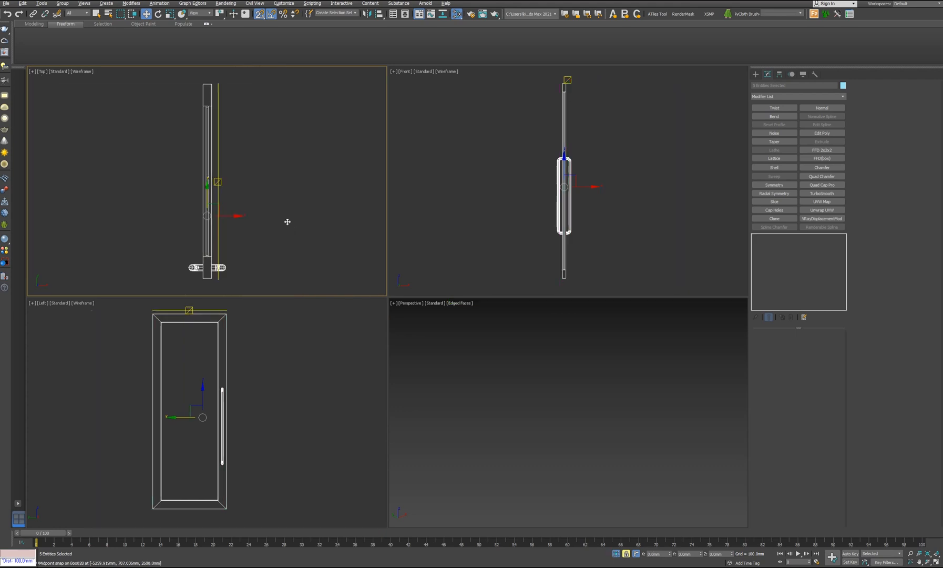
right_click(289, 246)
click(300, 214)
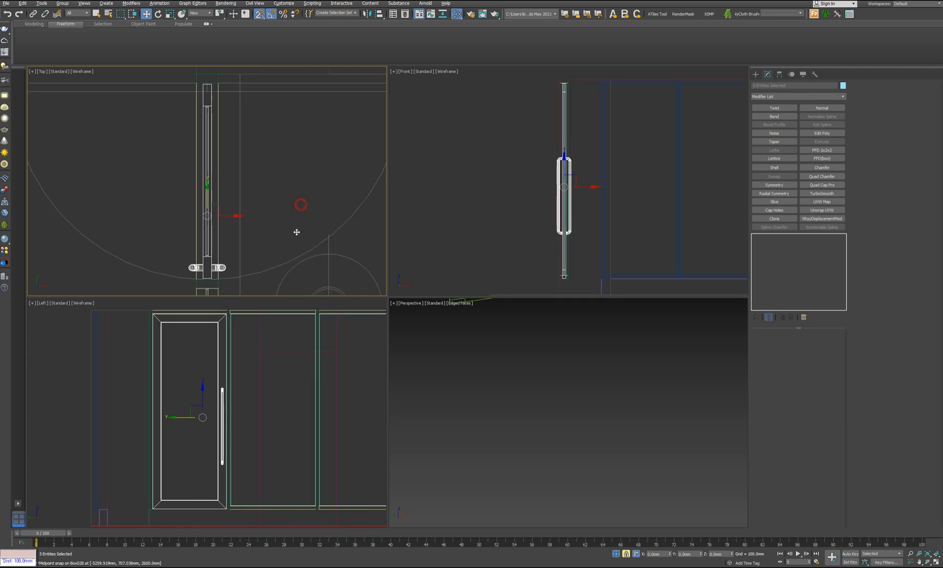
Step: Maximize the Top viewport and move the door along Y beyond the hinge end of its opening
key(alt+w)
scroll(404, 297, up, 1)
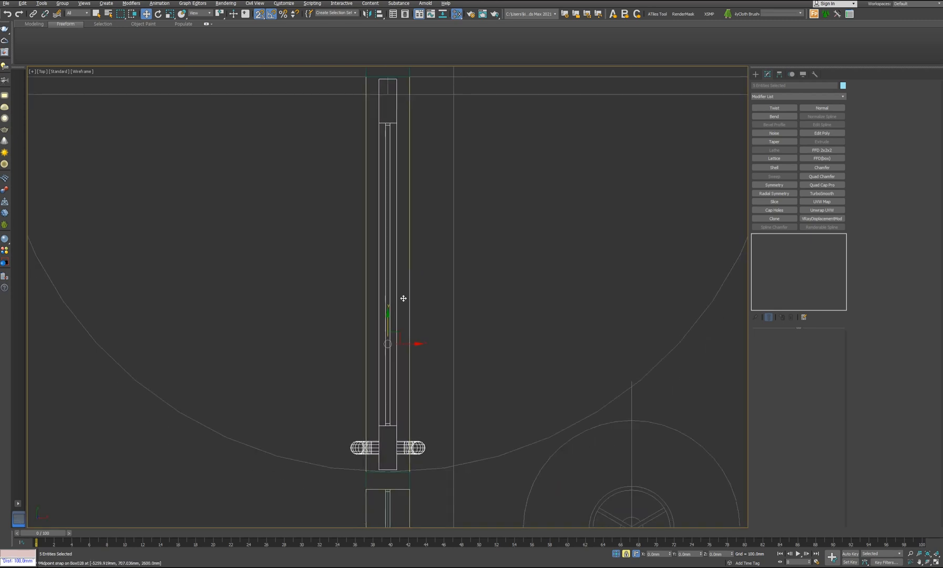
scroll(401, 435, up, 3)
middle_drag(402, 434, 410, 378)
scroll(407, 389, up, 1)
scroll(408, 425, down, 4)
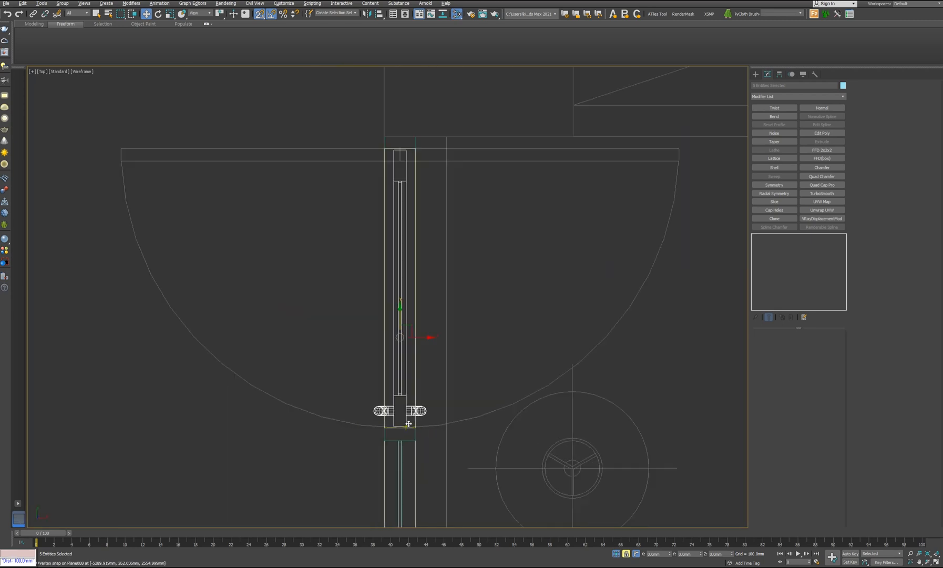
drag(401, 323, 405, 25)
scroll(419, 122, down, 2)
middle_drag(419, 122, 386, 286)
scroll(369, 287, up, 2)
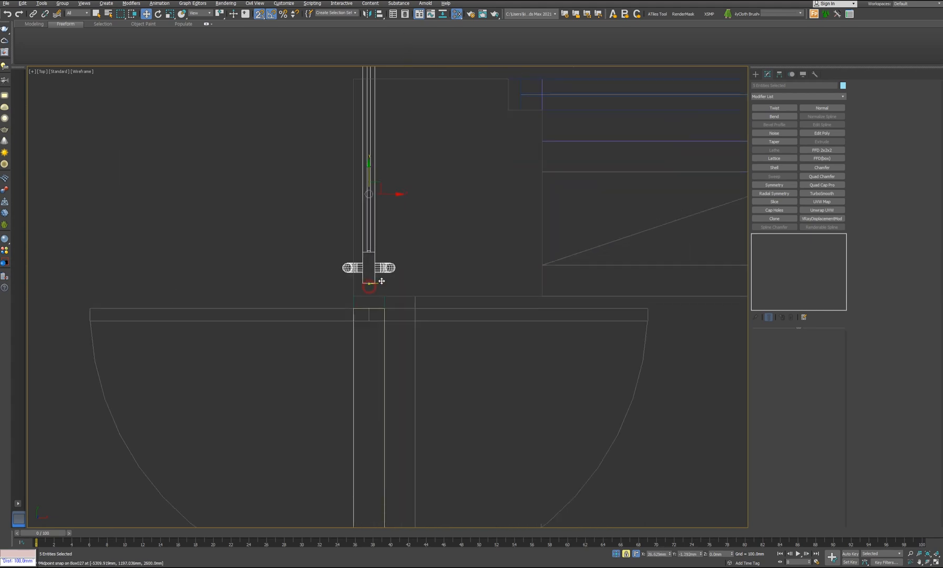
Step: Snap the door's handle end to the midpoint of the frame edge, and move the door along Y into its opening
mouse_move(373, 284)
mouse_down()
mouse_move(420, 269)
mouse_move(453, 285)
mouse_move(368, 284)
mouse_move(371, 296)
mouse_up()
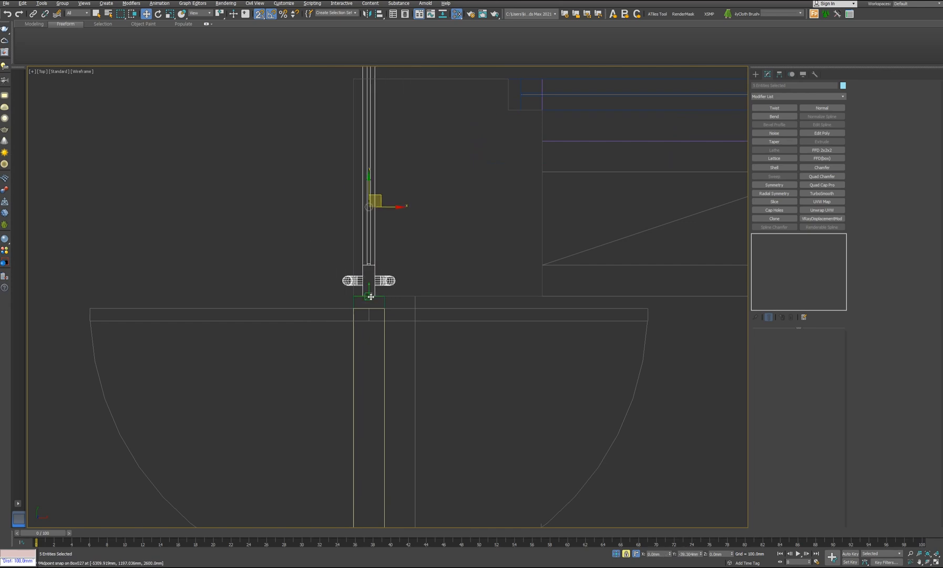
middle_drag(484, 404, 429, 400)
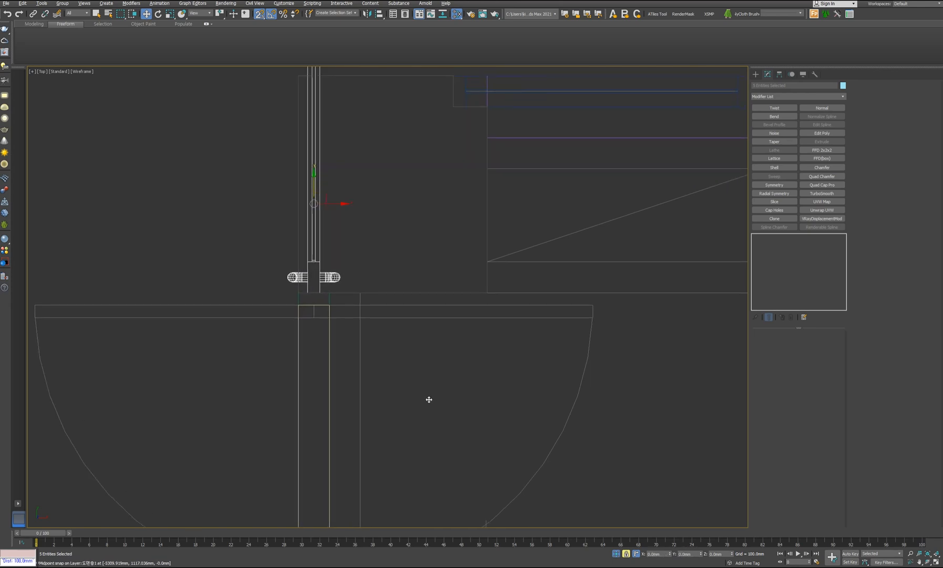
scroll(354, 181, down, 2)
scroll(342, 174, up, 2)
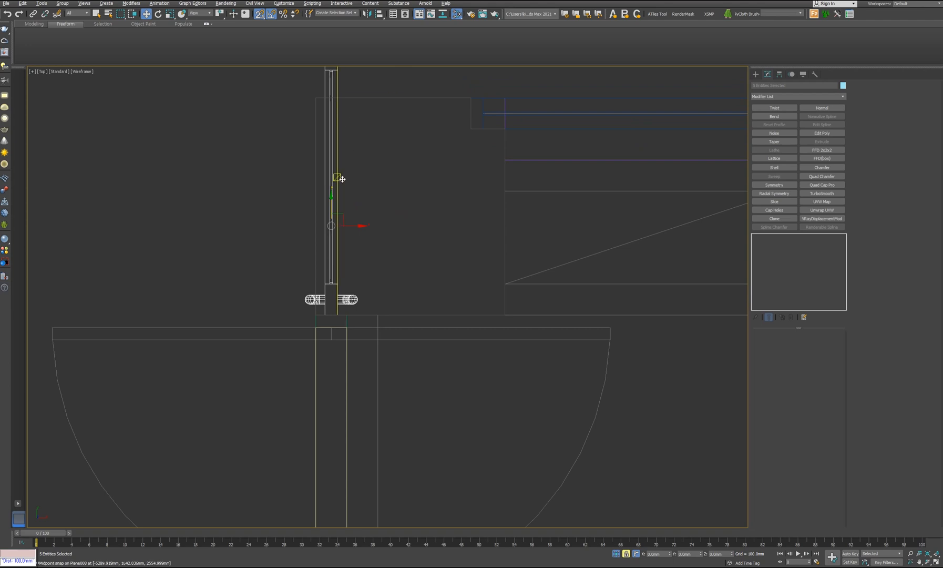
scroll(342, 179, down, 2)
drag(349, 149, 360, 355)
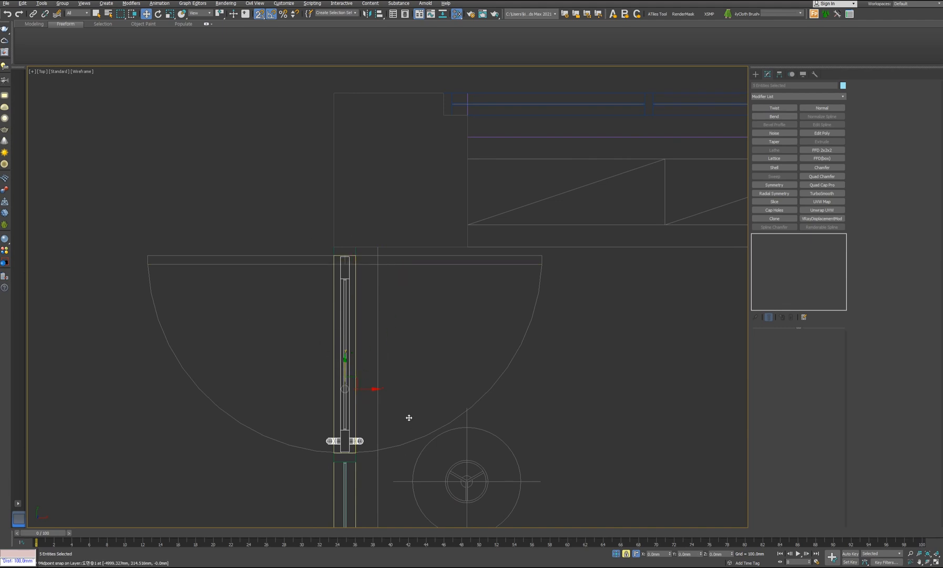
Step: Return to four viewports and draw a 200 mm wide box base in the Top view along the door and window partition
click(936, 562)
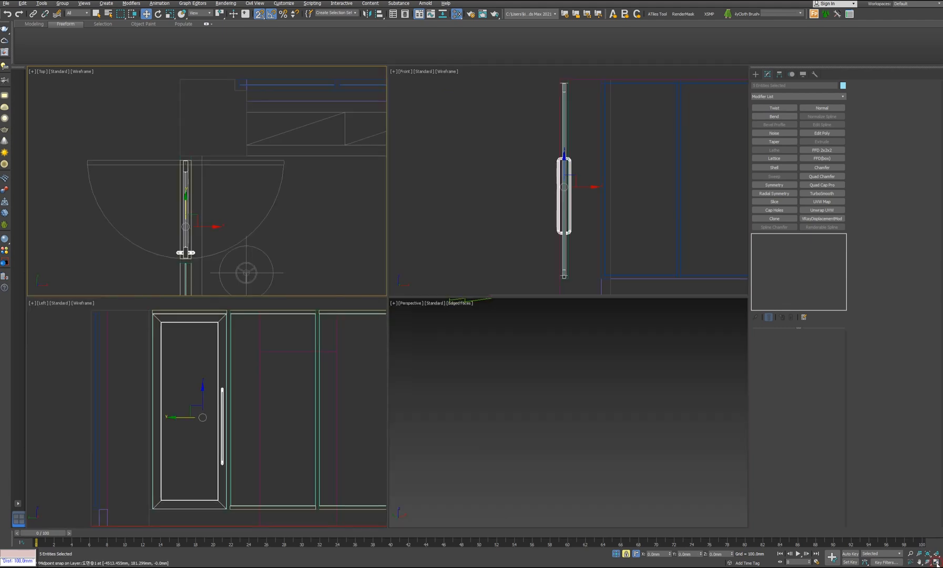
middle_click(599, 443)
key(z)
scroll(599, 443, down, 2)
alt+middle_drag(649, 463, 566, 461)
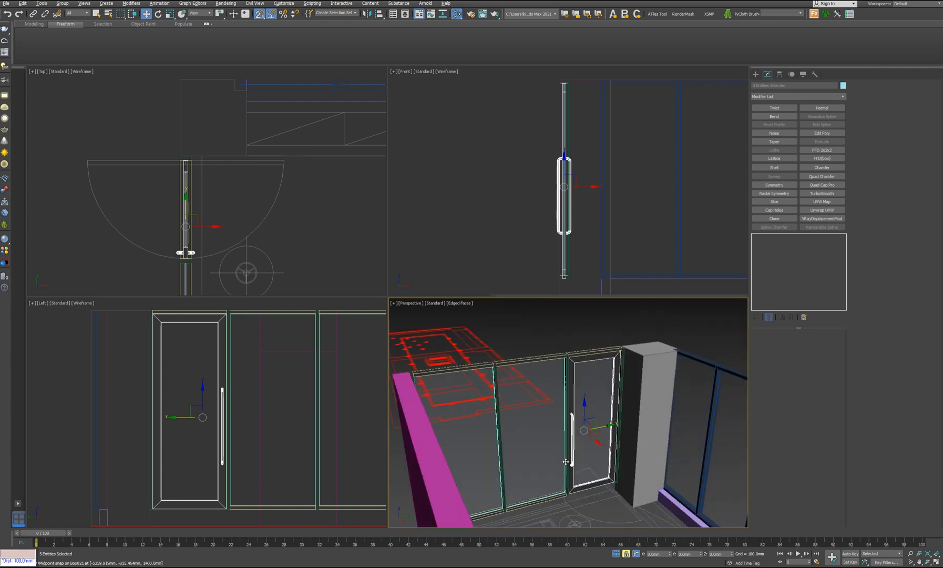
scroll(239, 132, down, 2)
click(756, 74)
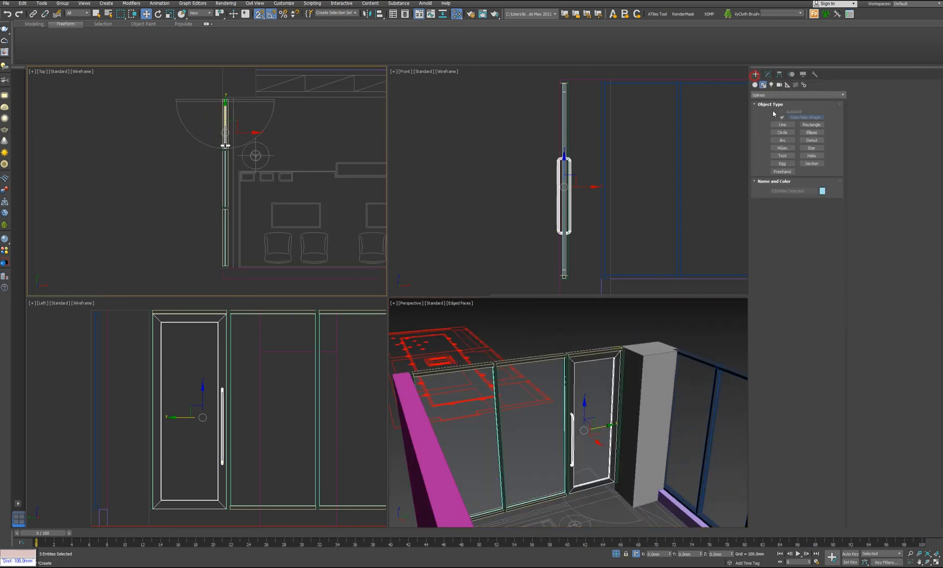
click(755, 85)
click(782, 119)
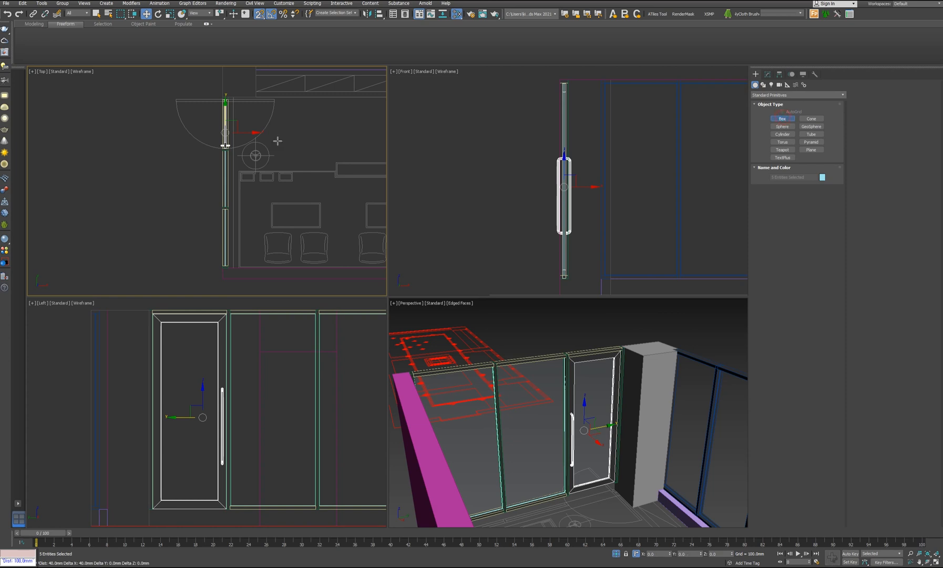
scroll(219, 91, up, 3)
drag(220, 97, 216, 221)
Step: Give the box beneath the partition a height of 200 mm
scroll(238, 119, down, 5)
scroll(251, 228, up, 2)
scroll(248, 233, up, 3)
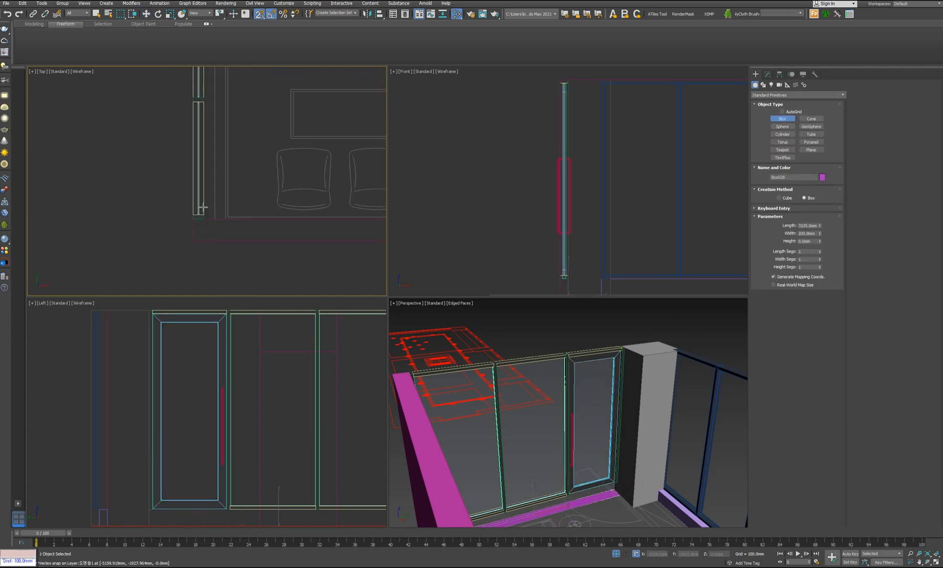
click(167, 160)
text(20)
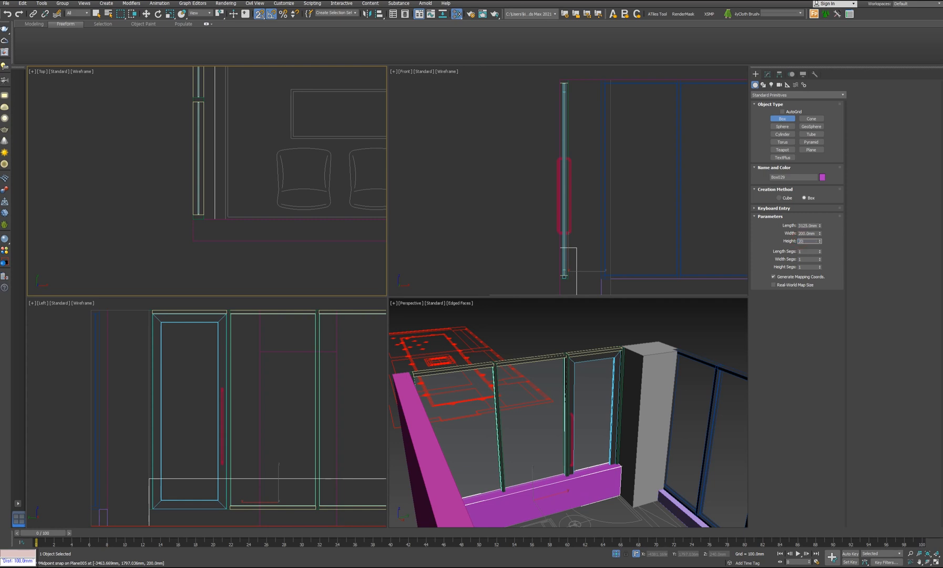
text(0)
key(Return)
Step: Examine the window walls in the Perspective view and locate the end wall's door opening in the Top view
middle_drag(248, 223, 206, 235)
middle_click(652, 423)
key(z)
alt+middle_drag(572, 452, 646, 466)
scroll(583, 457, down, 8)
scroll(641, 392, up, 6)
right_click(635, 421)
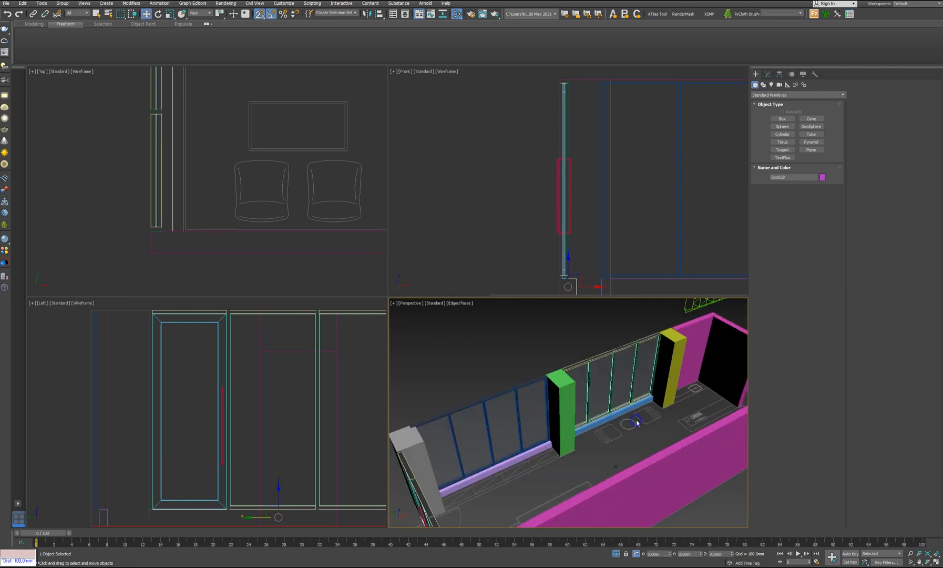
scroll(279, 203, down, 8)
scroll(275, 192, up, 8)
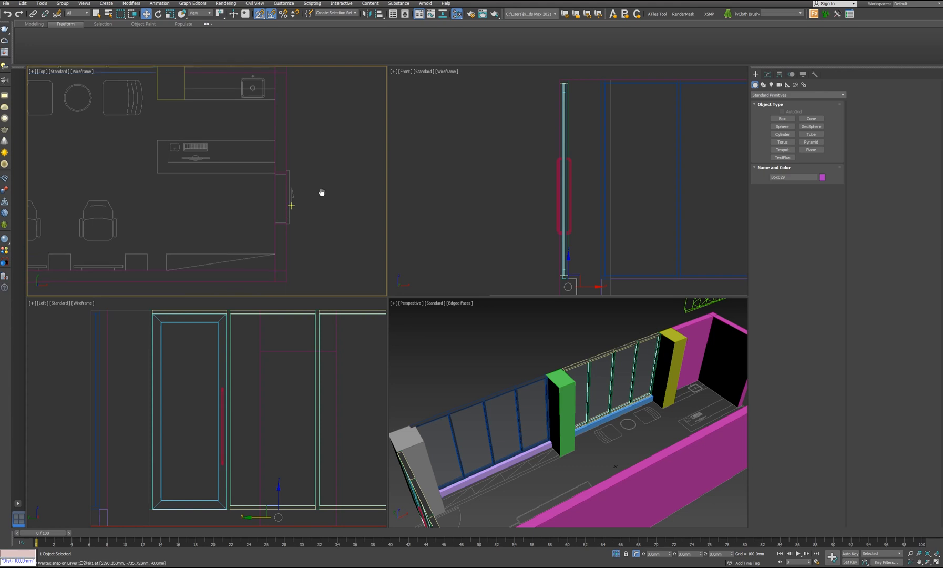
scroll(336, 190, down, 3)
middle_drag(346, 181, 351, 220)
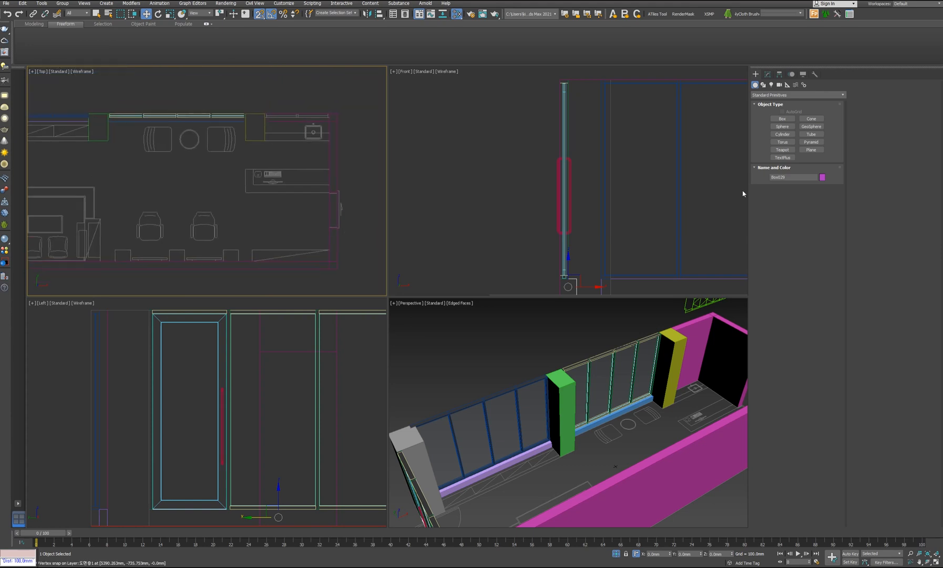
Step: Create a jamb box at one side of the end wall's door opening, with length 20 mm, width 200 mm and height 2100 mm
click(782, 118)
scroll(320, 200, up, 5)
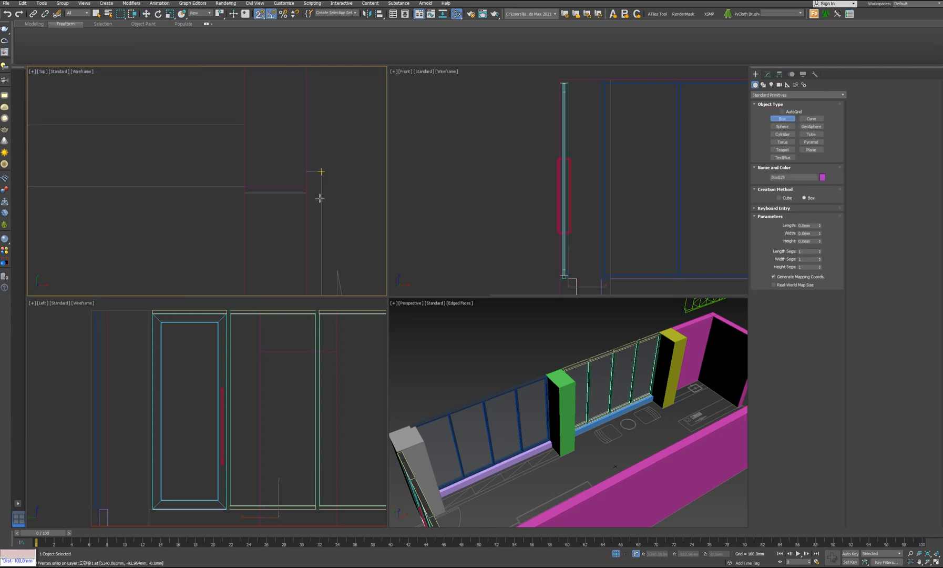
drag(246, 185, 307, 193)
click(339, 109)
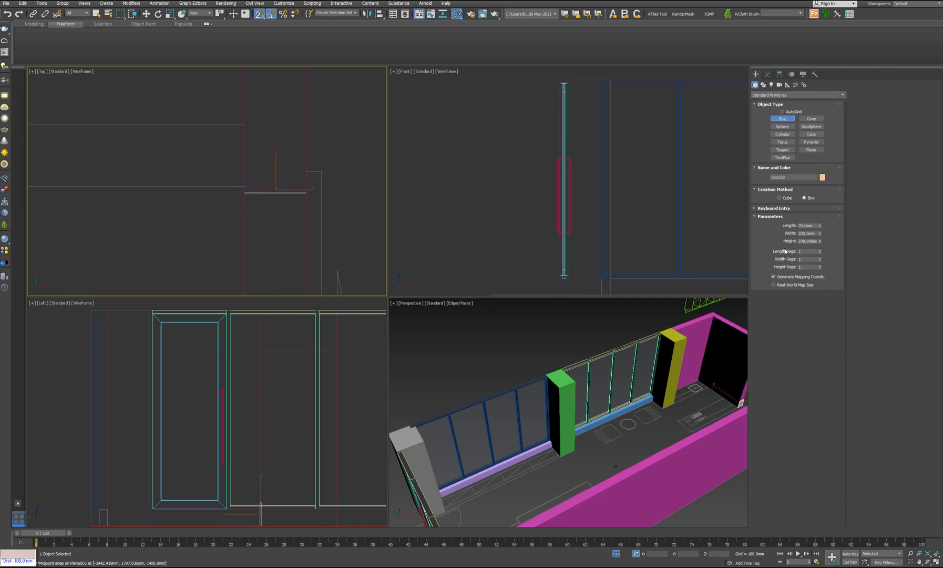
key(Return)
middle_drag(644, 348, 653, 392)
key(z)
Step: Set the jamb box's width to 220 mm so it projects past both wall faces
scroll(278, 226, up, 3)
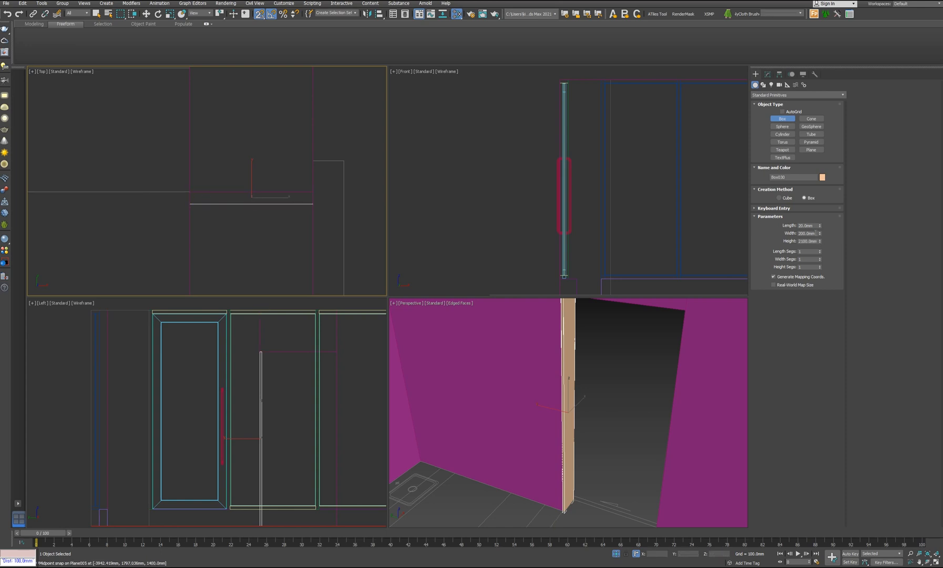
text(0)
key(Return)
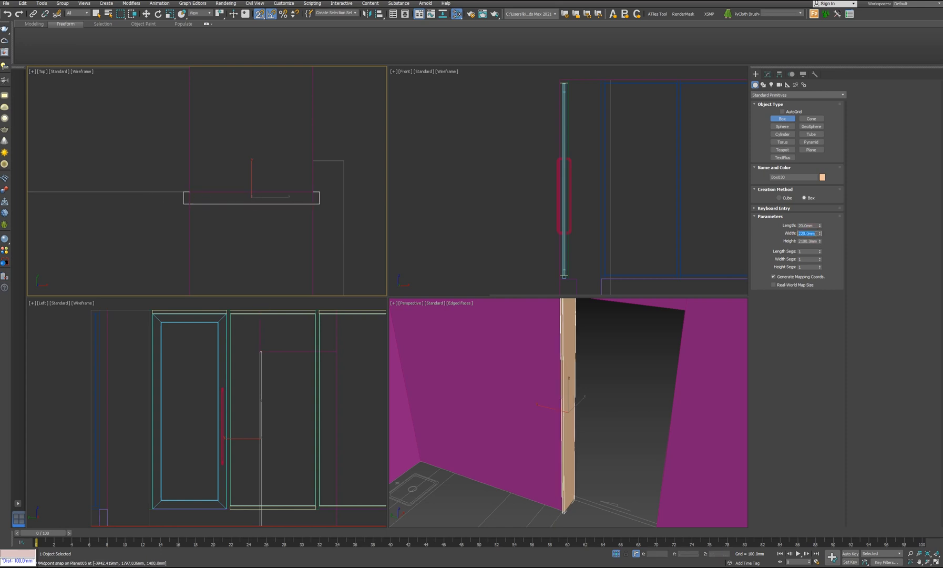
scroll(227, 174, down, 5)
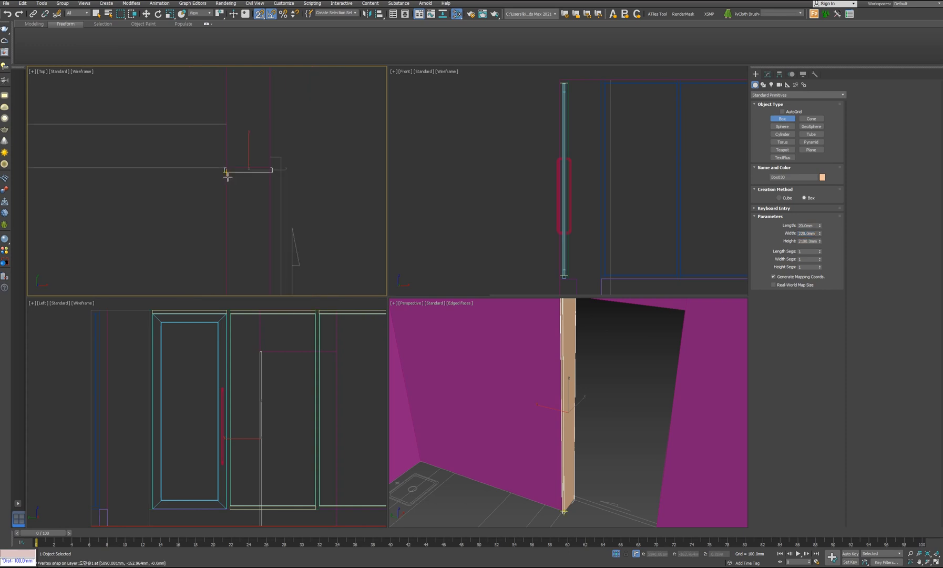
Step: Add an Edit Poly modifier to the jamb box and select its whole element in the Top view
click(768, 75)
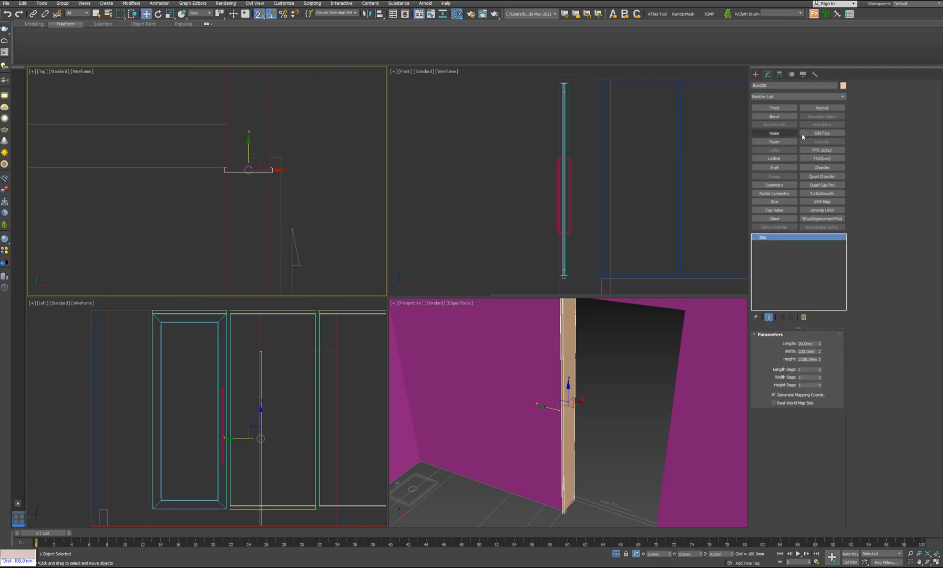
click(818, 134)
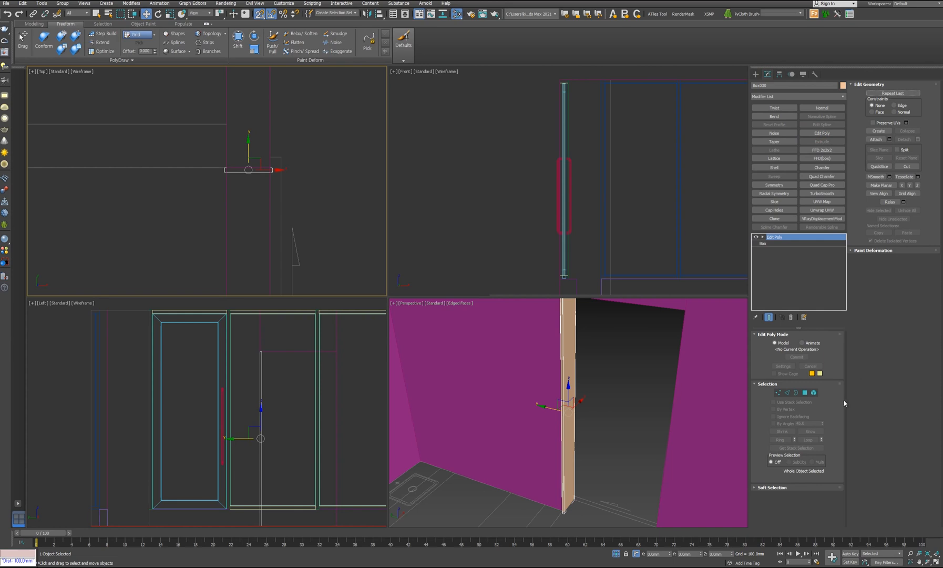
click(814, 392)
scroll(237, 184, down, 3)
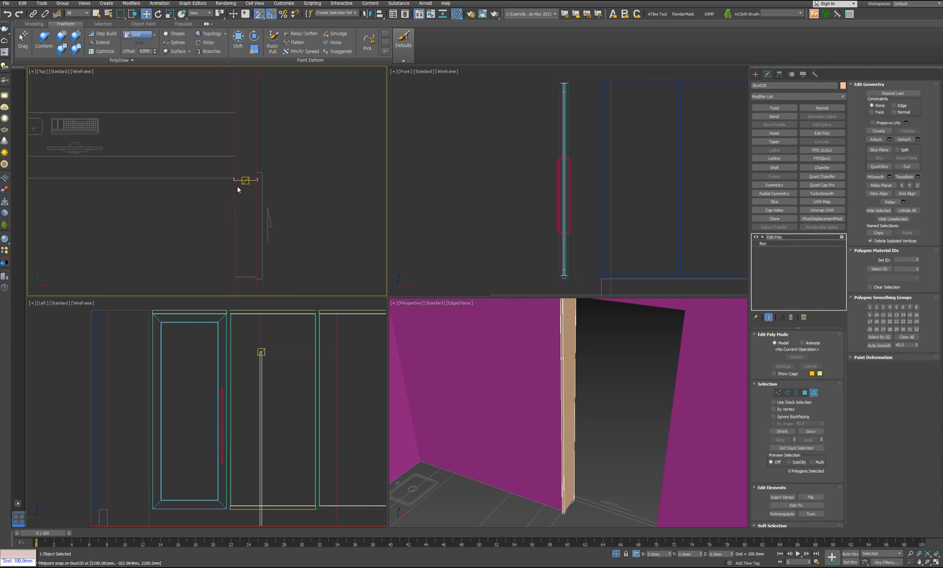
drag(227, 180, 295, 238)
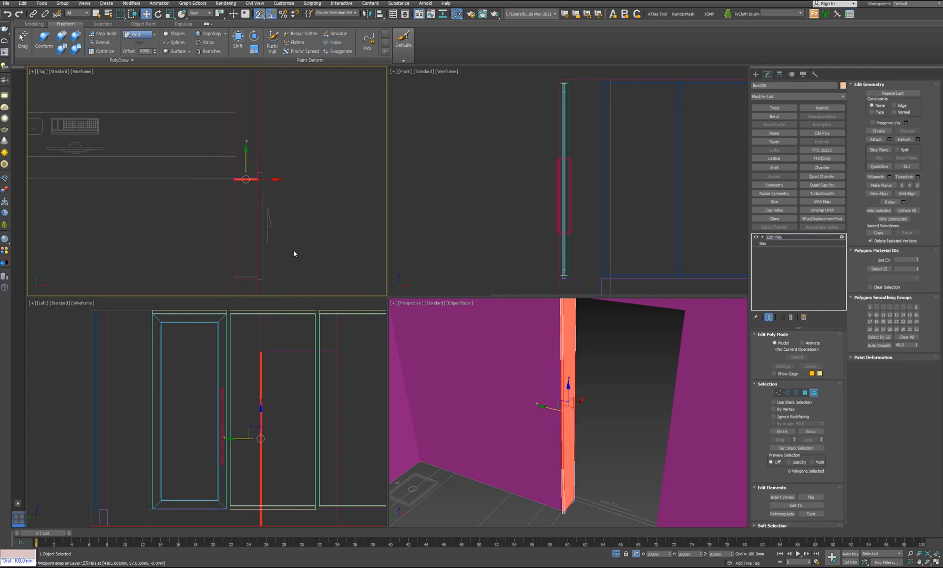
mouse_move(254, 232)
middle_down()
mouse_move(275, 188)
mouse_move(295, 174)
middle_up()
scroll(276, 188, up, 2)
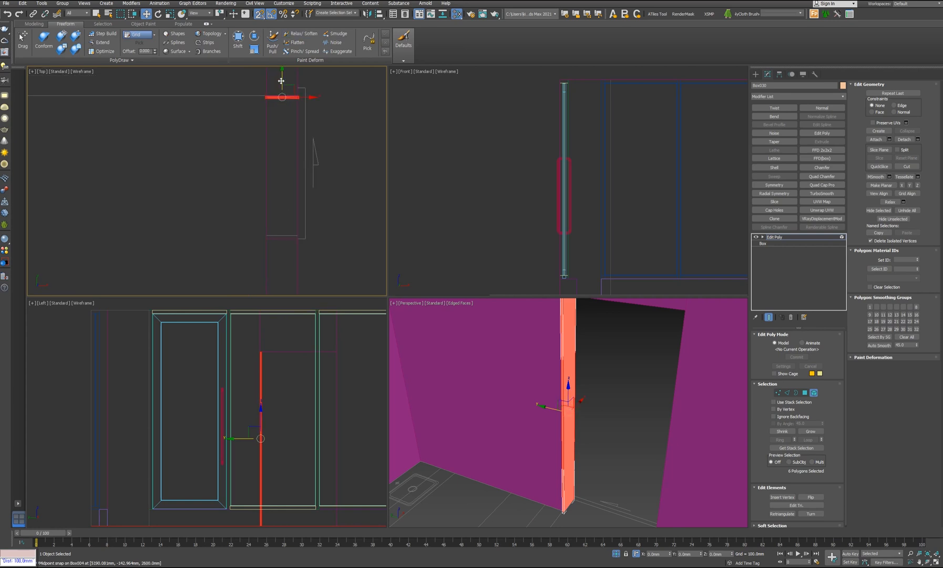
shift+drag(281, 92, 282, 166)
click(495, 290)
key(ctrl+z)
Step: Clone the jamb element to the opposite side of the door opening and snap it flush to the opening's corner
middle_drag(292, 139, 287, 168)
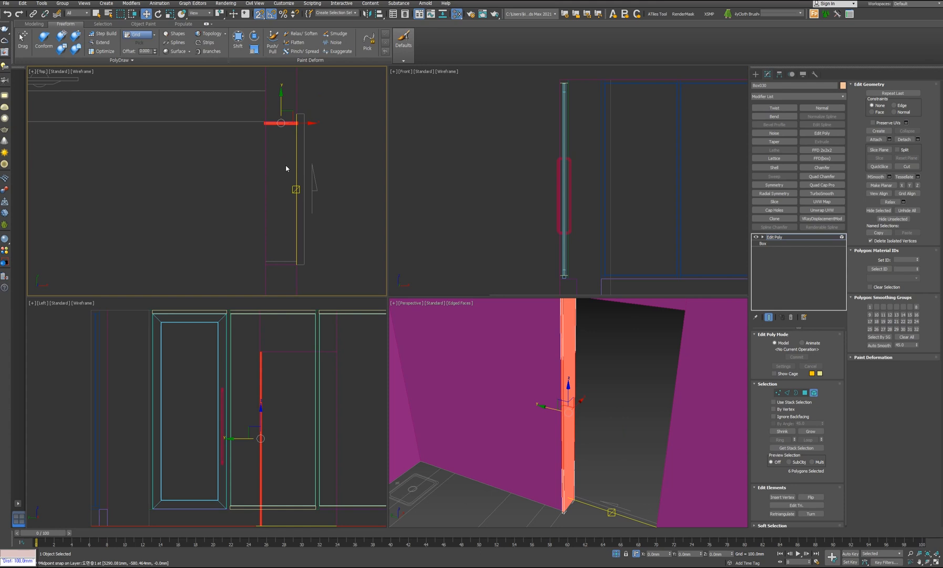
mouse_move(281, 113)
shift+mouse_down()
mouse_move(280, 100)
mouse_move(281, 227)
mouse_move(296, 244)
shift+mouse_up()
click(498, 291)
scroll(287, 243, up, 3)
key(space)
drag(309, 222, 312, 286)
key(space)
alt+middle_drag(594, 363, 611, 389)
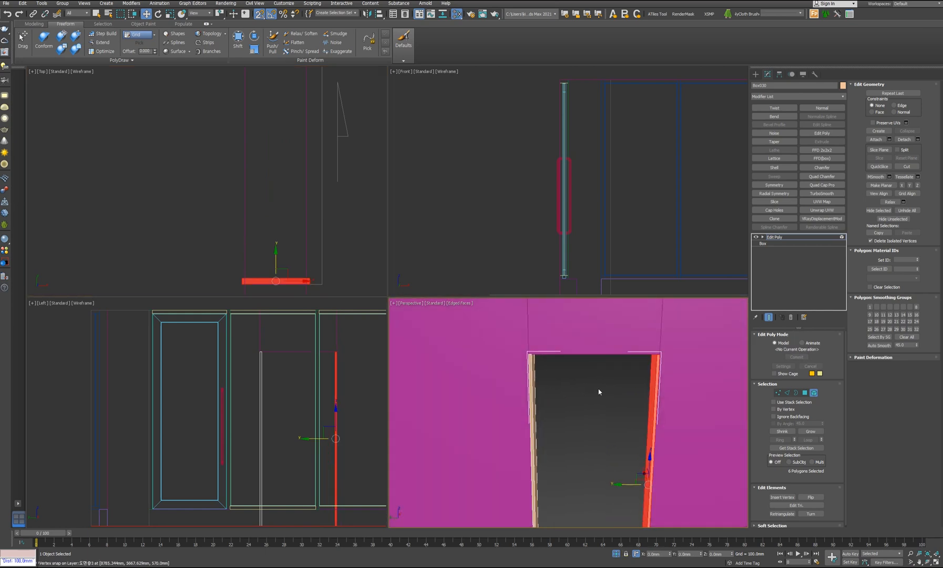
middle_drag(270, 367, 261, 369)
middle_drag(301, 280, 302, 217)
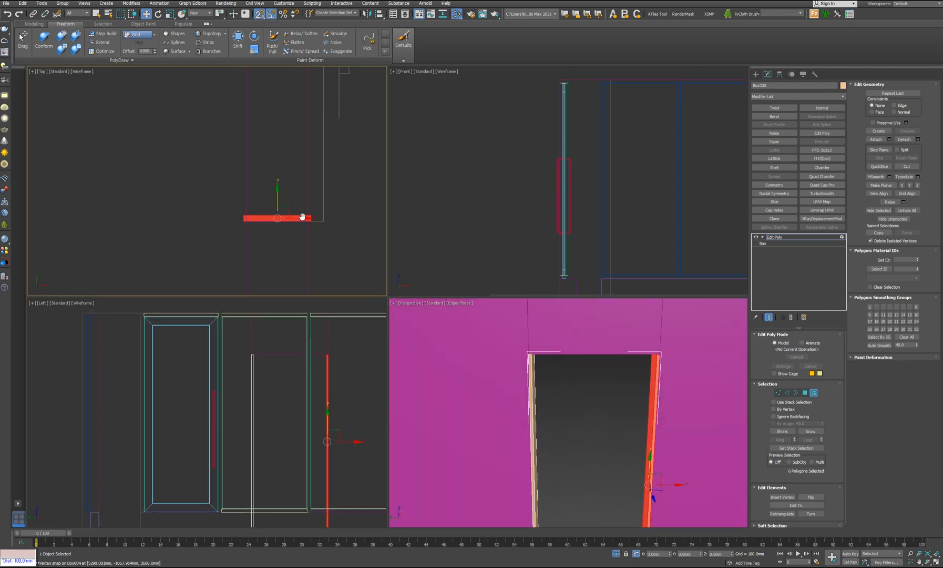
scroll(302, 216, up, 5)
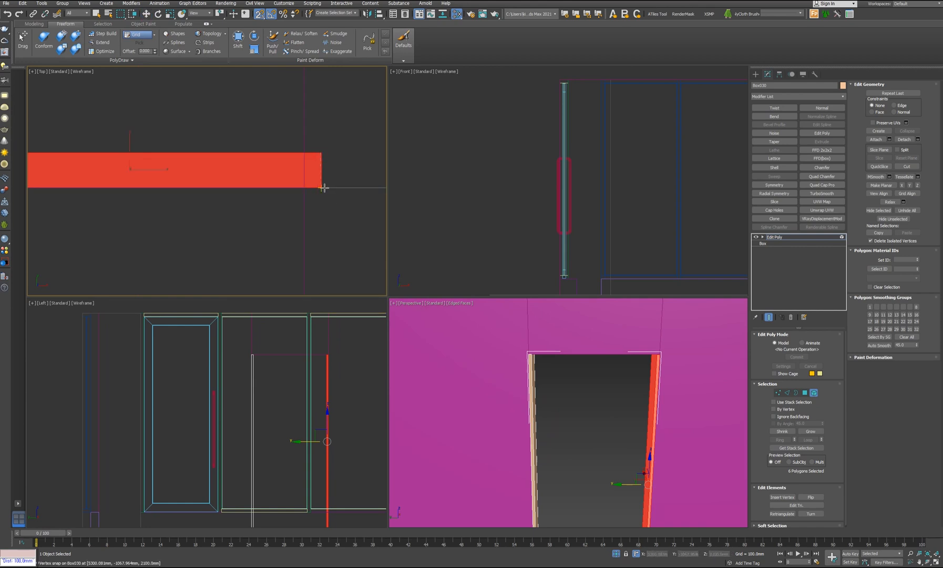
scroll(270, 383, up, 3)
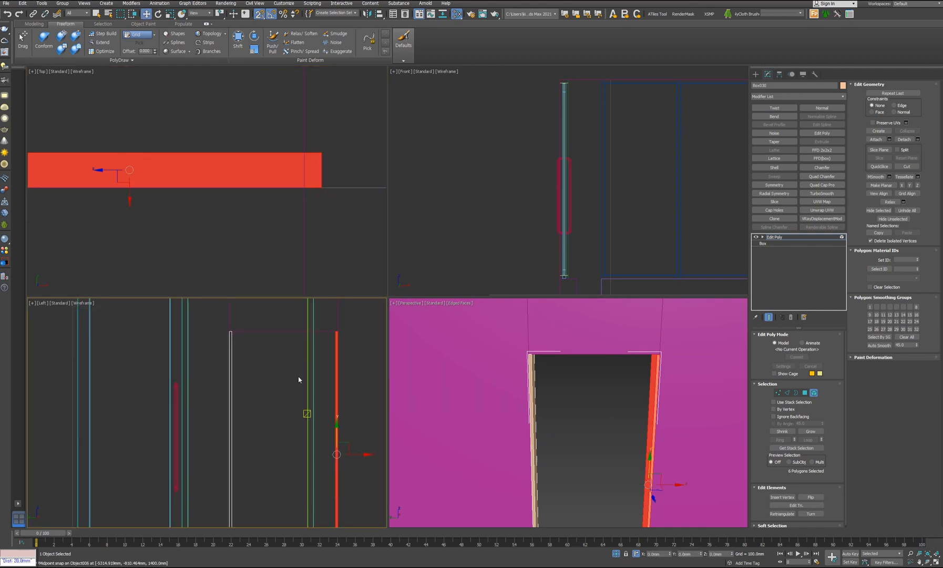
Step: Switch the jamb object to edge-level editing and enlarge the Left view to show both jambs
click(787, 393)
scroll(205, 368, down, 4)
middle_drag(288, 380, 290, 401)
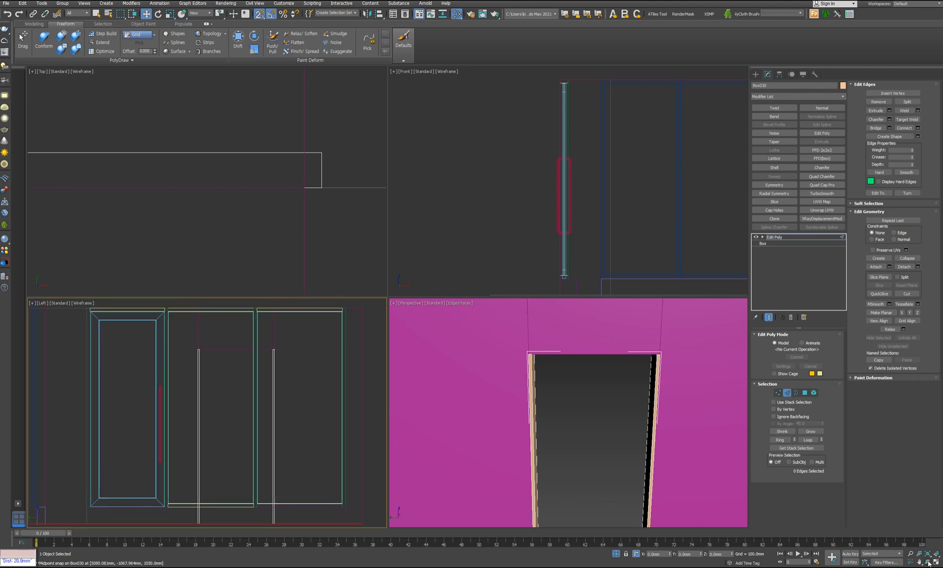
key(alt+w)
mouse_move(452, 374)
middle_down()
mouse_move(446, 393)
mouse_move(496, 327)
middle_up()
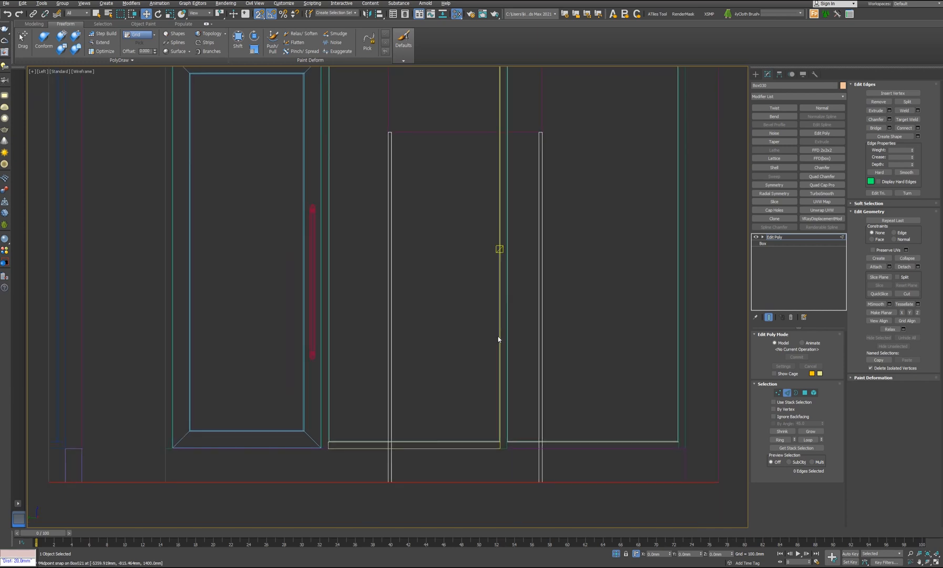
Step: Isolate the two jambs and end the isolation so the rest of the scene is shown
key(alt+q)
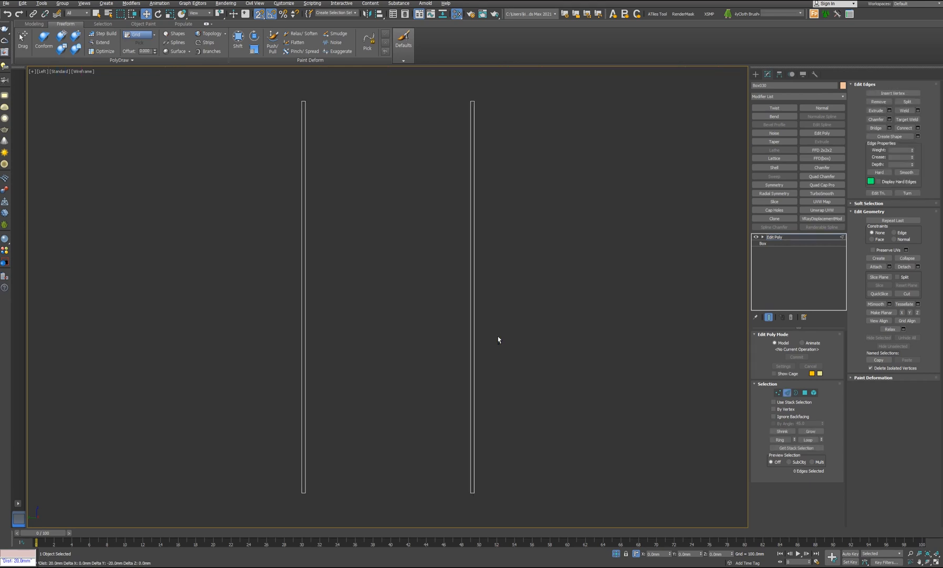
scroll(490, 353, down, 2)
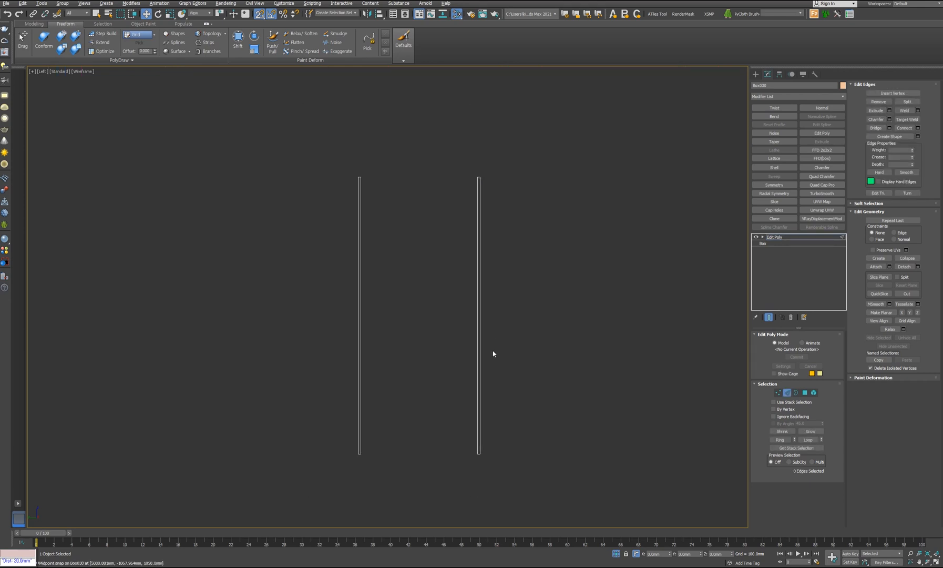
click(617, 554)
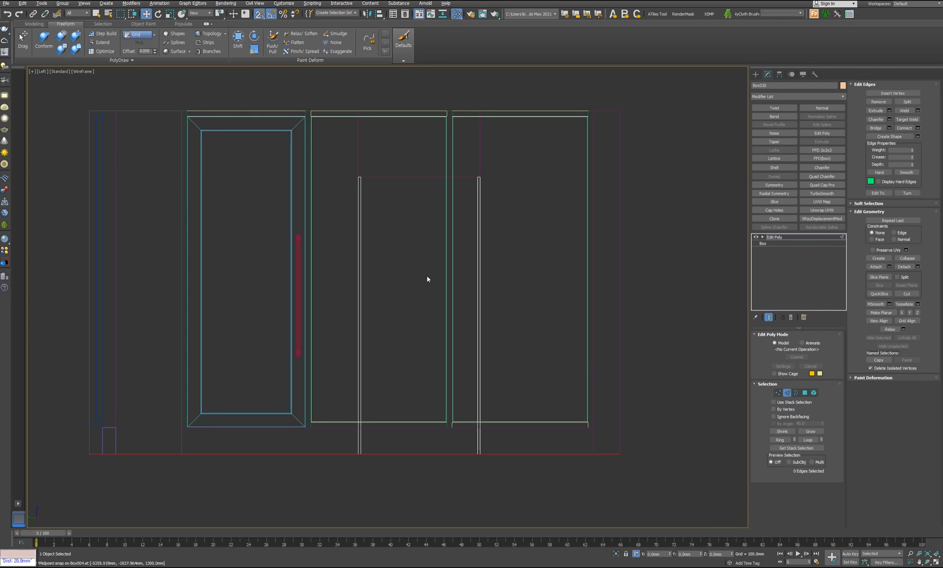
Step: Hide all unselected objects around the jambs and unhide everything again
middle_drag(452, 365, 414, 372)
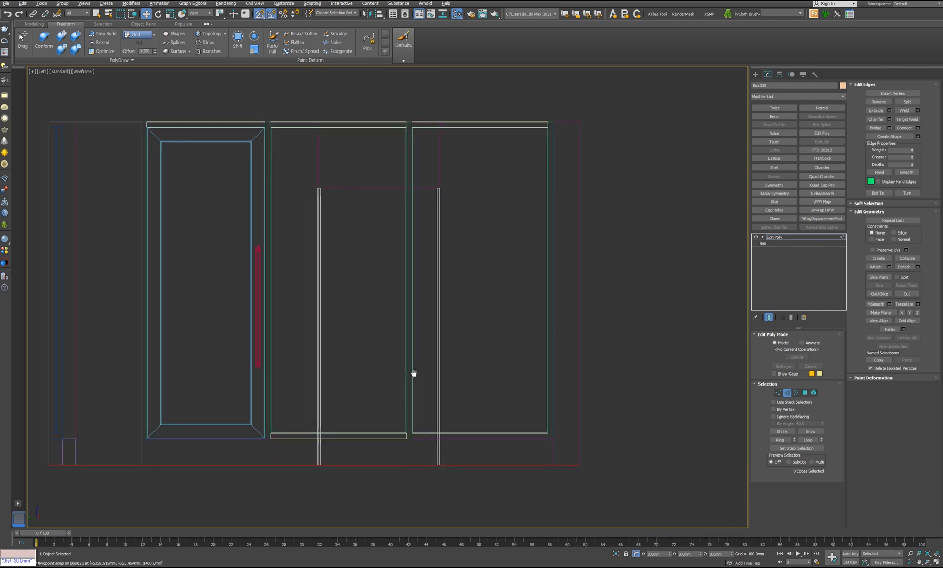
right_click(471, 359)
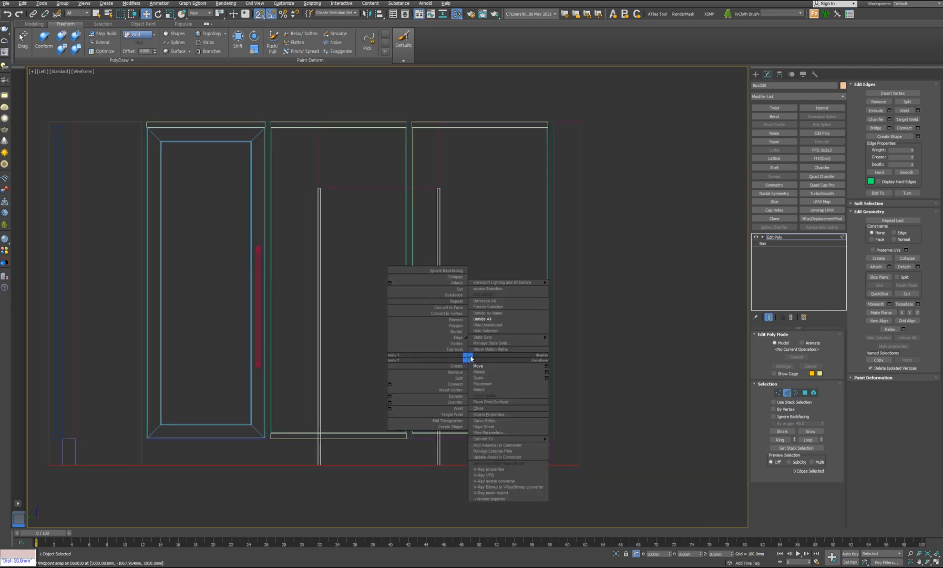
click(484, 326)
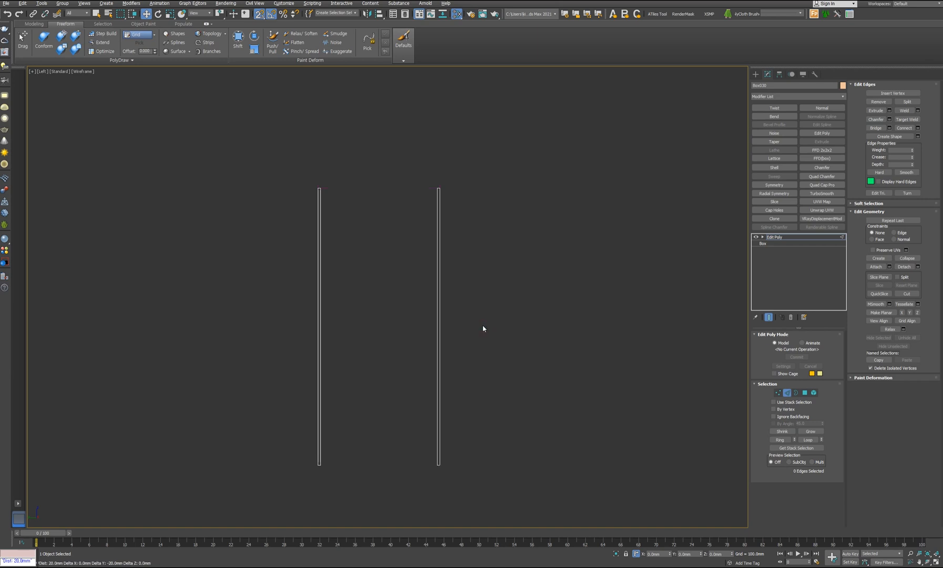
right_click(484, 327)
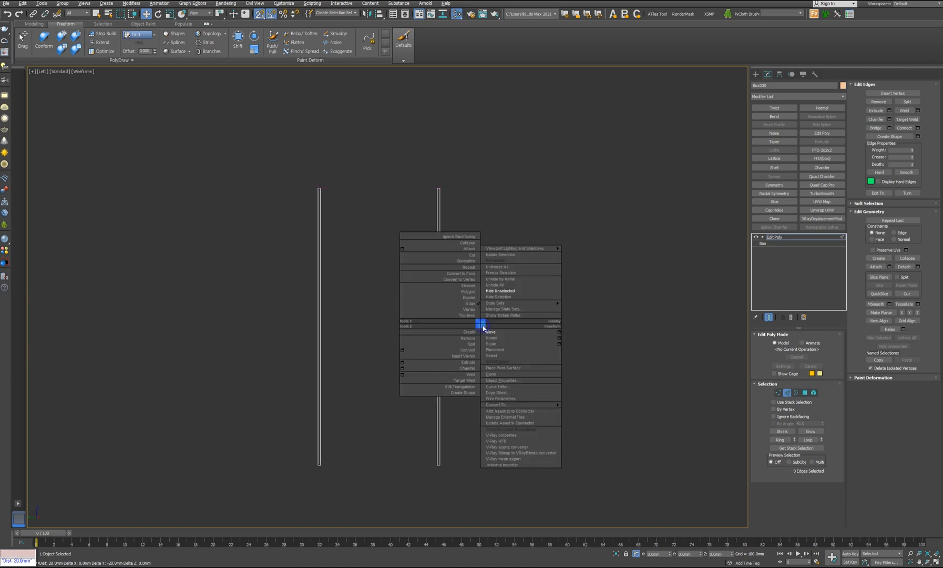
click(499, 286)
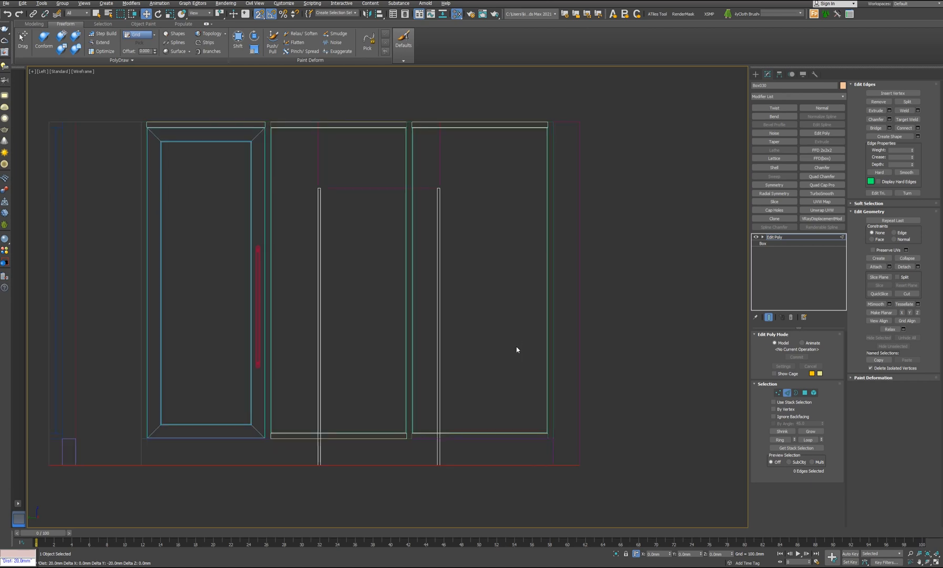
Step: Isolate the jambs, connect their vertical edges and position the new edges 20 mm below the jamb tops
key(alt+q)
drag(604, 302, 114, 223)
middle_drag(455, 307, 411, 445)
scroll(415, 426, up, 2)
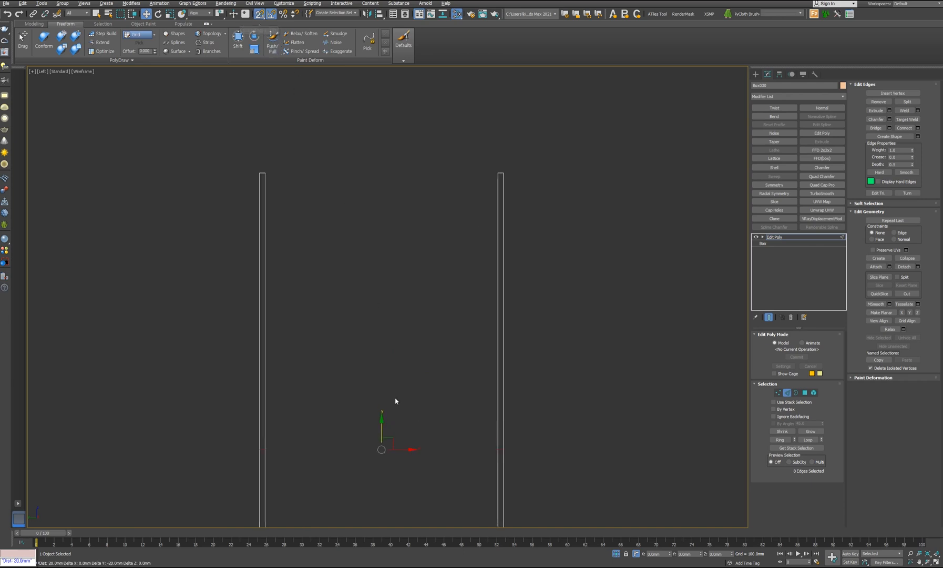
drag(383, 428, 494, 174)
text(-20)
key(Return)
Step: Bridge the two facing inner polygons at the jamb tops to form the door frame's head
click(803, 393)
scroll(263, 173, up, 5)
drag(291, 205, 293, 208)
middle_drag(602, 235, 506, 243)
drag(600, 150, 641, 206)
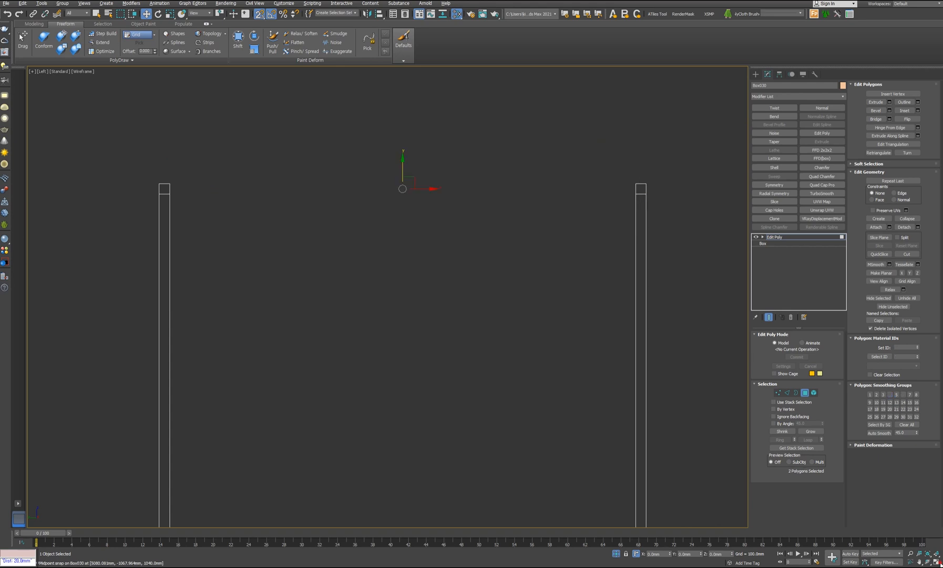
click(937, 563)
alt+middle_drag(673, 416, 631, 382)
scroll(545, 351, up, 3)
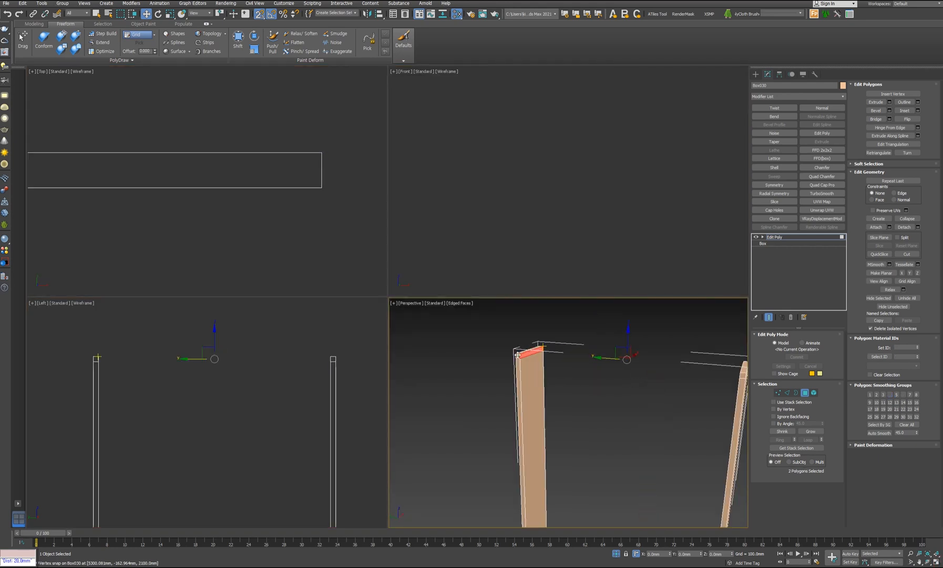
scroll(611, 389, down, 3)
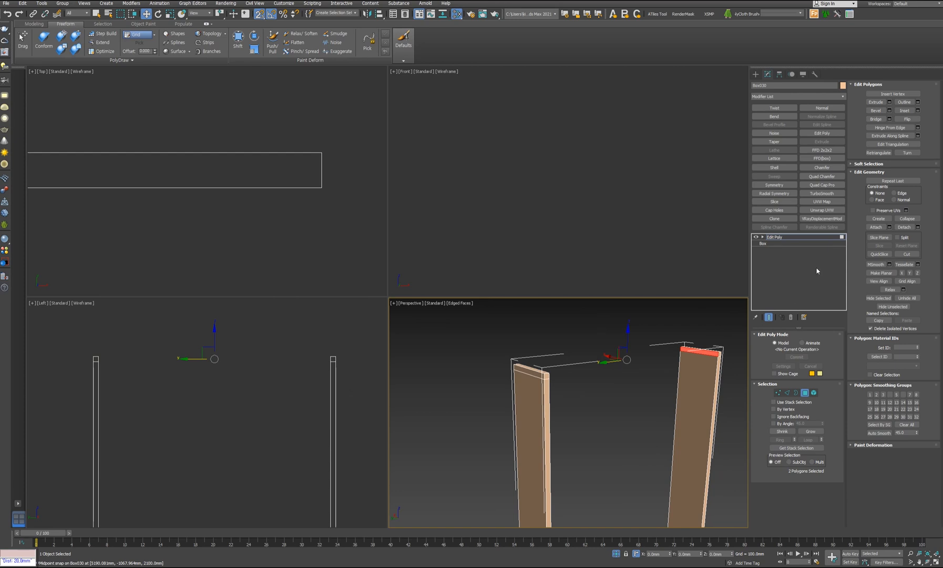
click(877, 120)
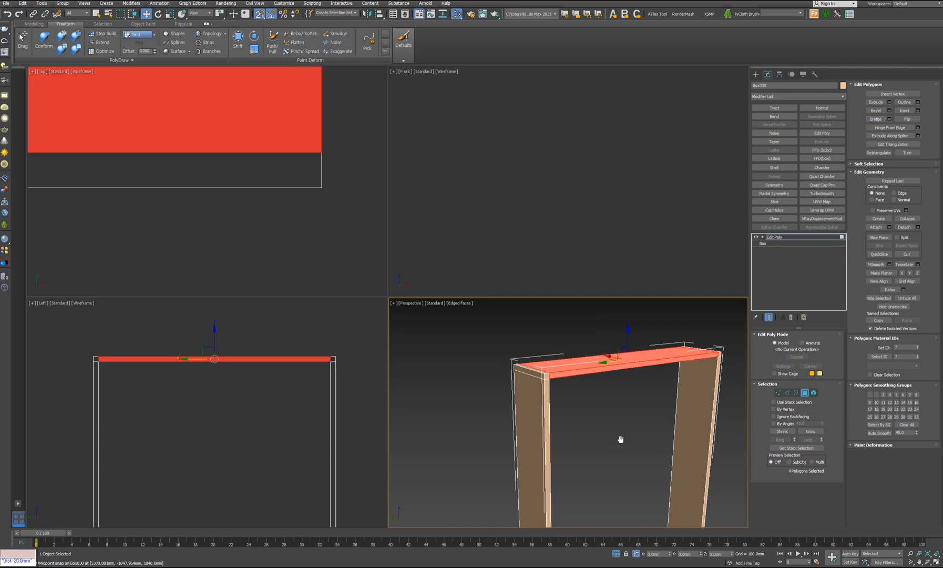
Step: Leave polygon editing, deselect the finished door frame and end the isolation
scroll(623, 443, down, 5)
click(806, 393)
click(713, 392)
right_click(702, 411)
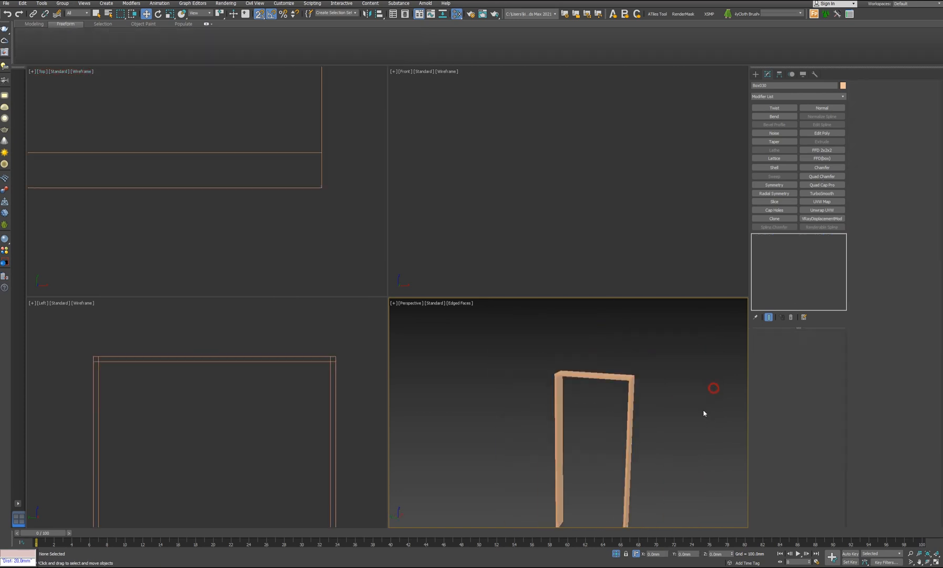
click(665, 425)
click(614, 554)
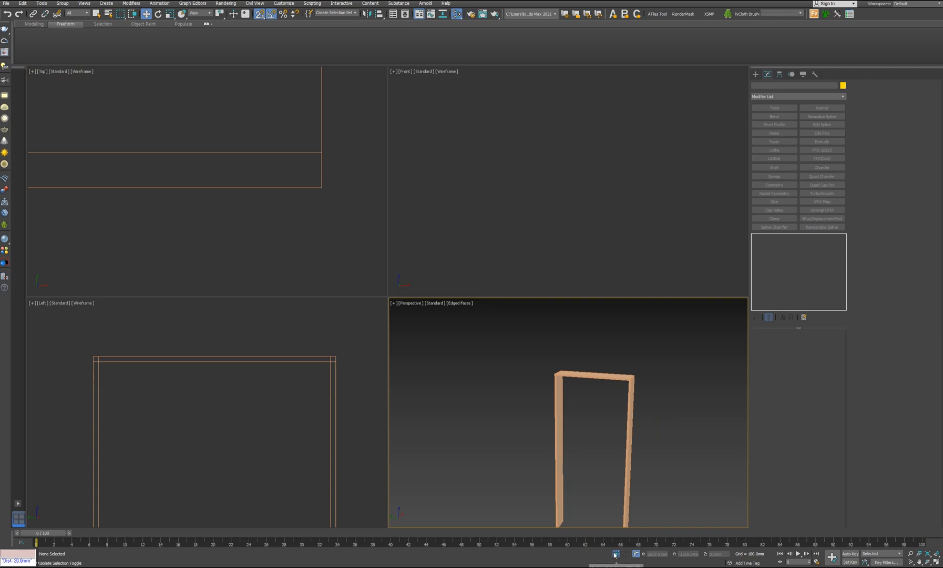
Step: Show the end wall's door frame in an enlarged Top view and open the Standard Primitives for creating geometry
scroll(572, 422, down, 8)
mouse_move(572, 422)
alt+middle_down()
mouse_move(552, 451)
mouse_move(573, 426)
alt+middle_up()
middle_click(334, 200)
key(z)
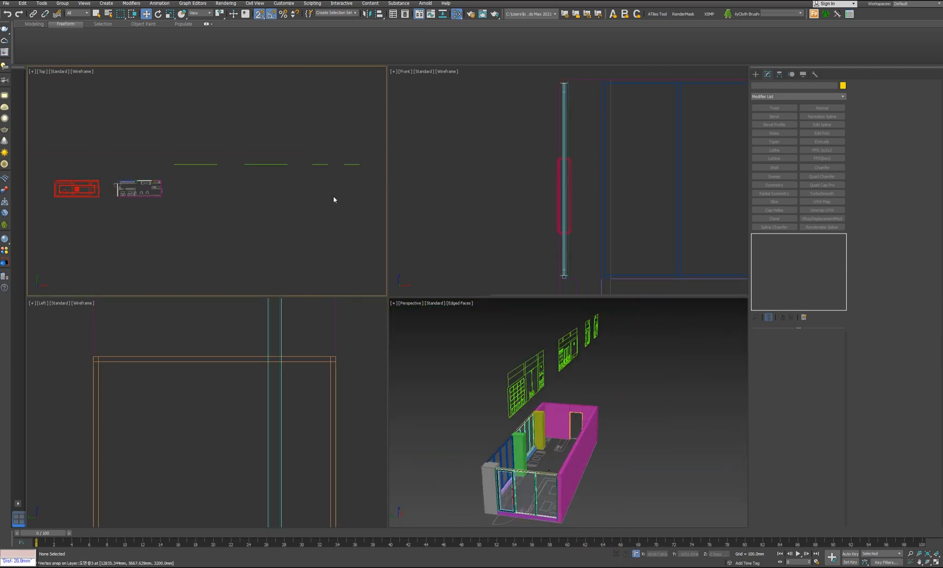
scroll(161, 193, up, 10)
middle_drag(221, 201, 294, 183)
scroll(266, 216, up, 4)
scroll(294, 184, up, 2)
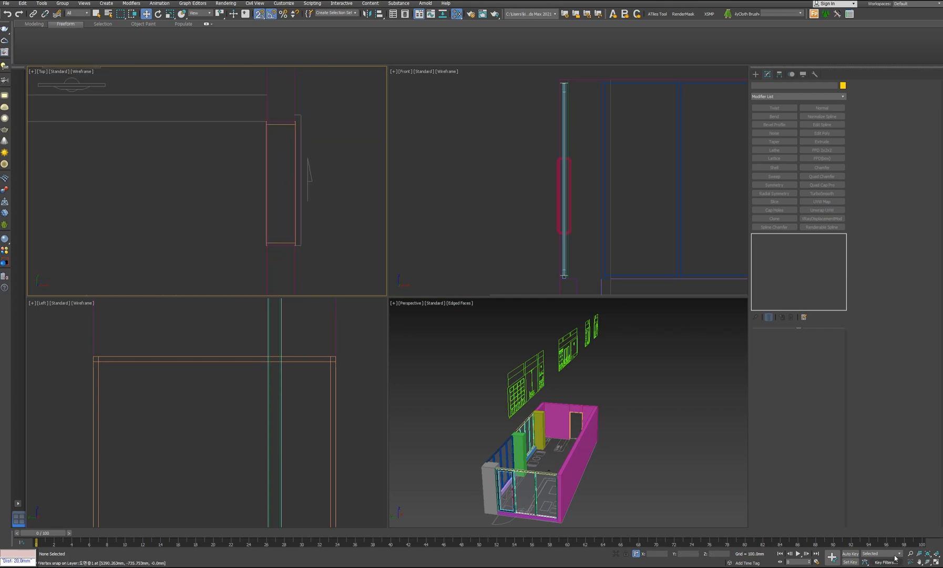
key(alt+w)
click(756, 74)
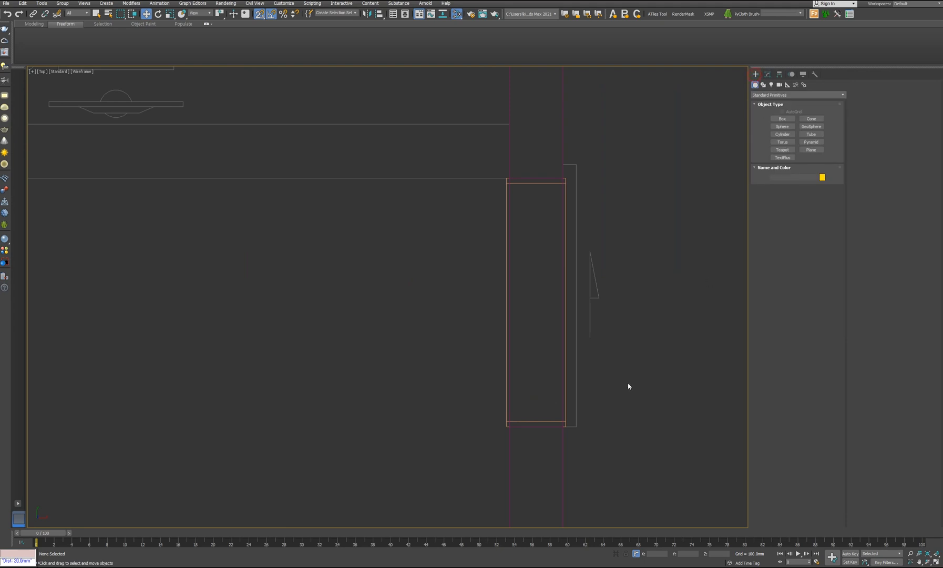
Step: Switch to the browser and examine the end wall's door and the surrounding interior in the Renumedi VR panorama
mouse_move(225, 567)
click(278, 549)
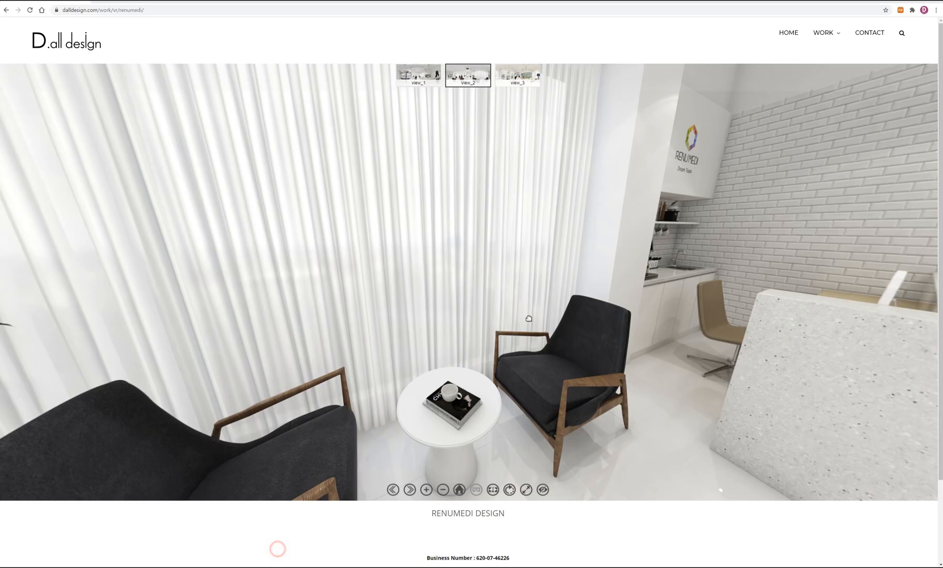
drag(719, 261, 523, 283)
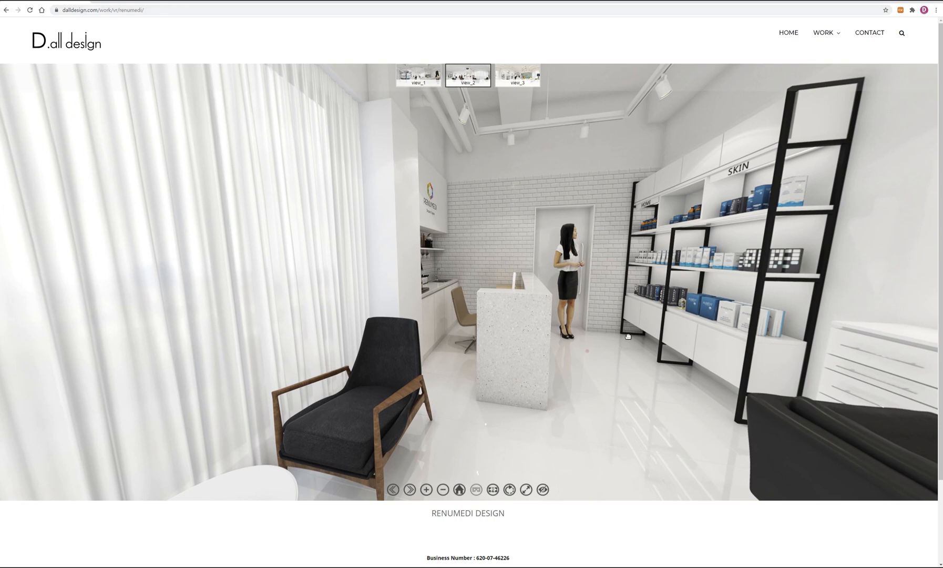
scroll(627, 336, up, 5)
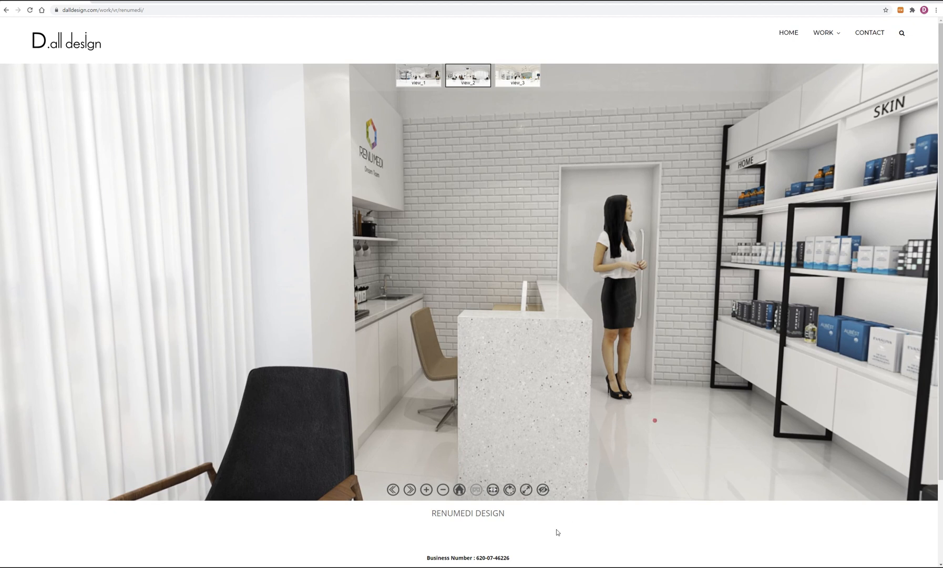
drag(454, 332, 679, 342)
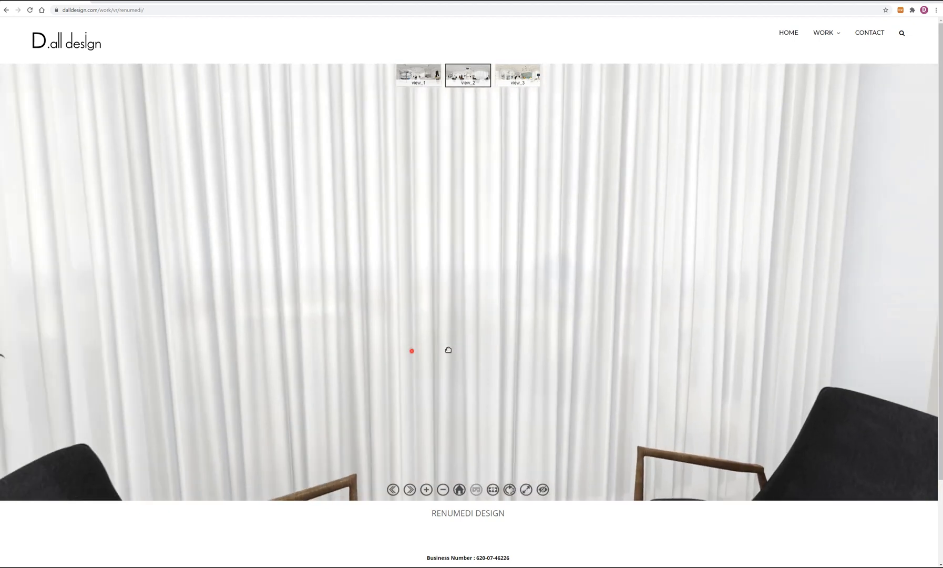
drag(449, 352, 726, 357)
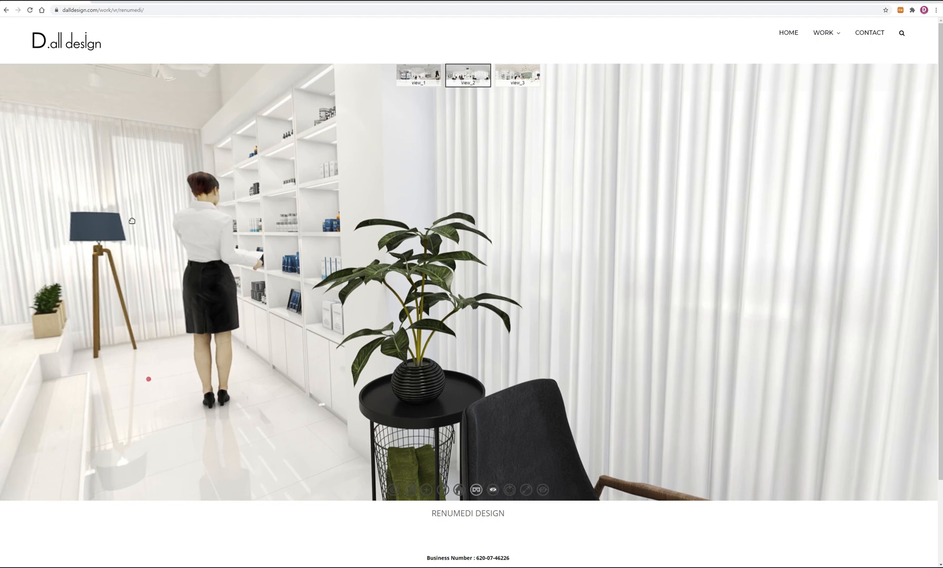
Step: Return to the 3ds Max scene and draw a 40 mm wide, 2100 mm high box along the end wall's door frame as the door leaf
drag(625, 298, 750, 330)
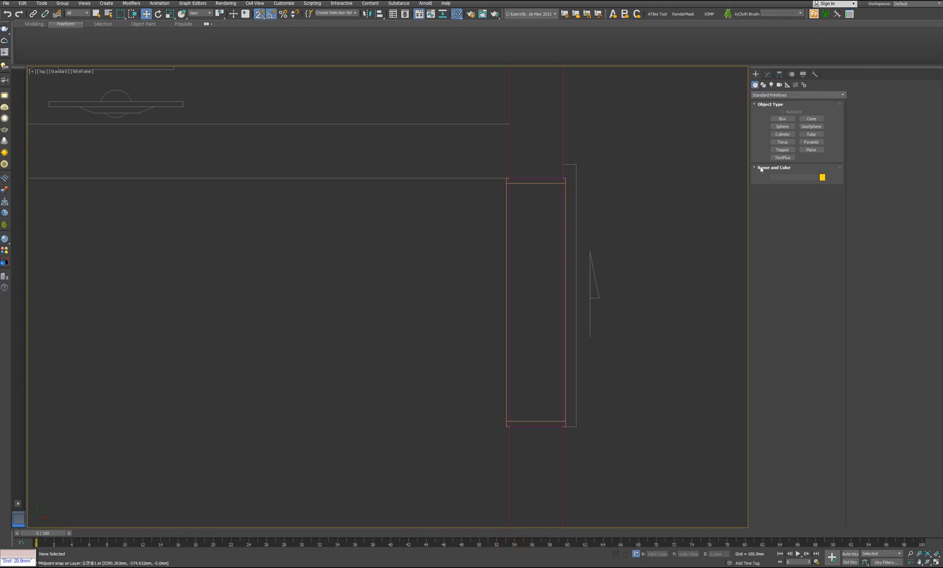
click(777, 121)
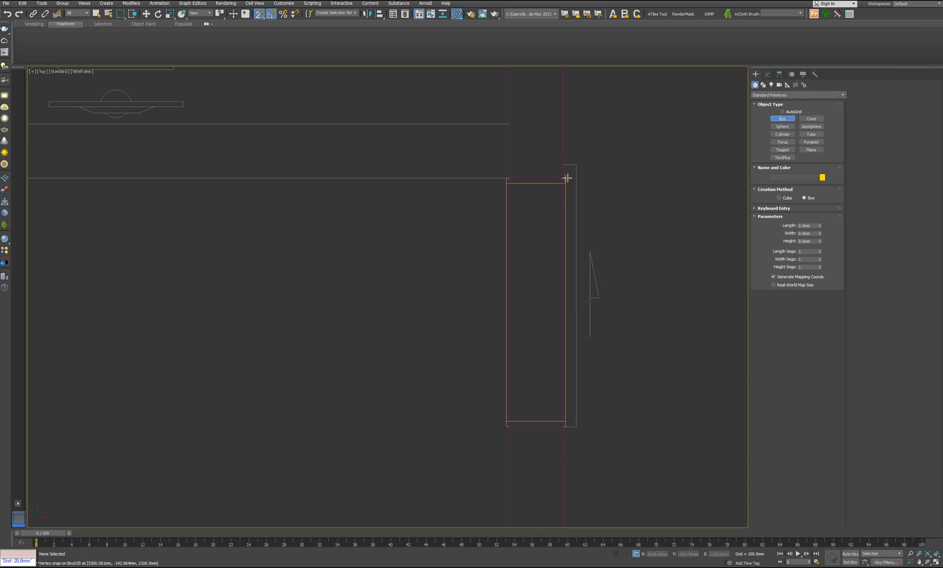
drag(567, 178, 578, 428)
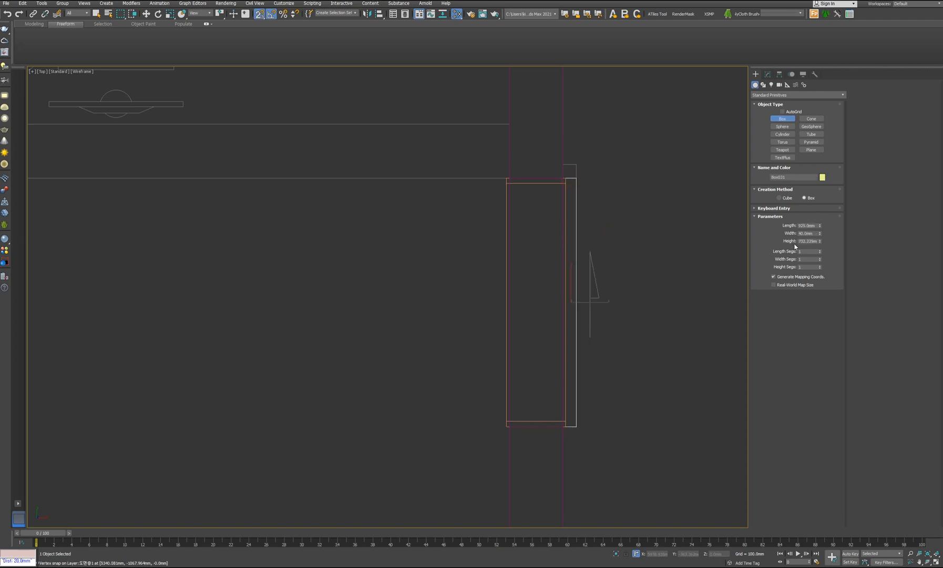
text(2100)
key(Return)
scroll(573, 437, up, 3)
scroll(535, 427, up, 2)
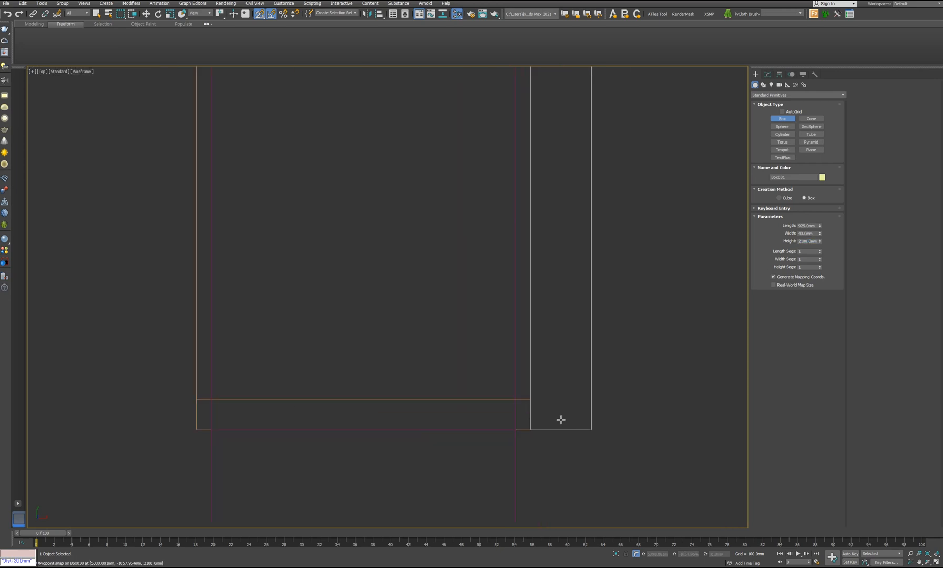
Step: Move the door leaf 3 mm in X to leave a gap from the frame
key(w)
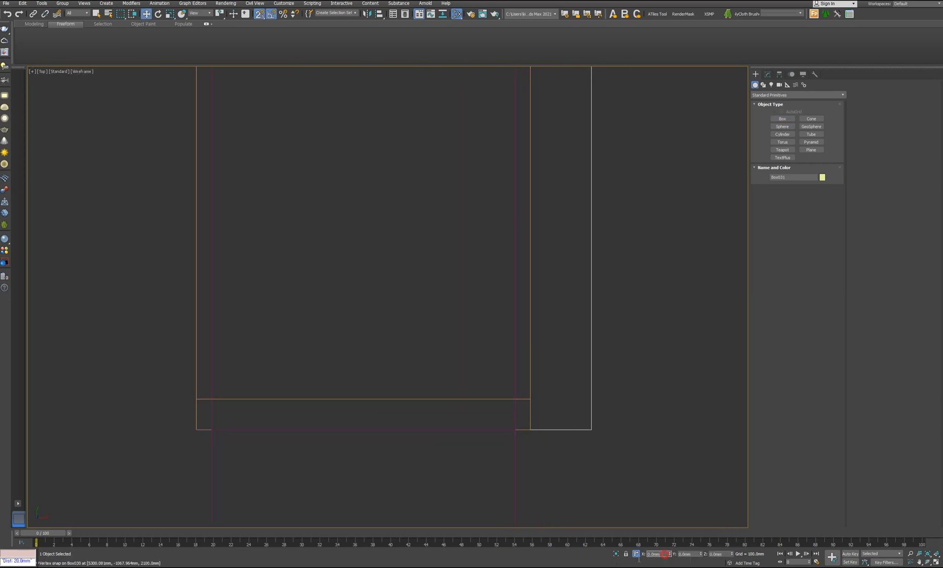
text(3)
key(Return)
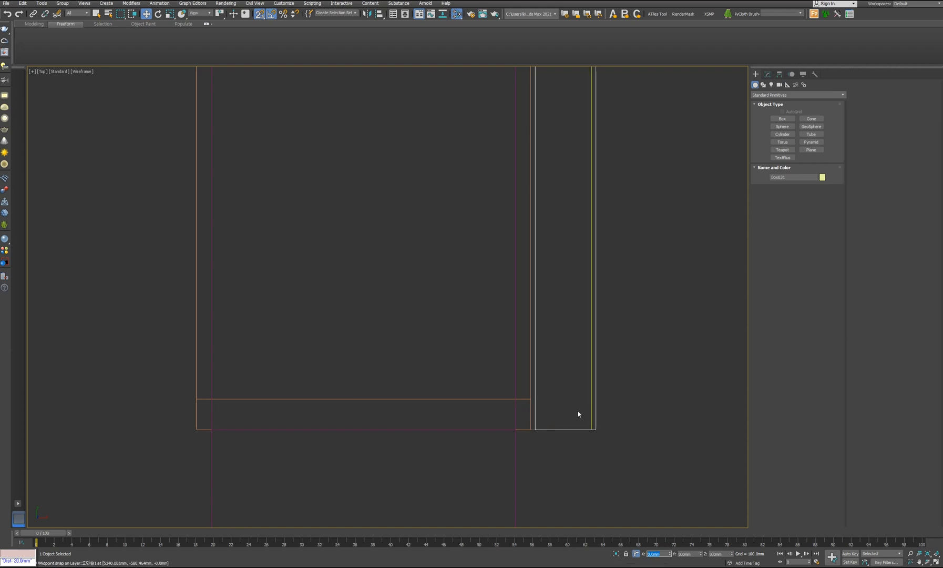
scroll(543, 437, down, 2)
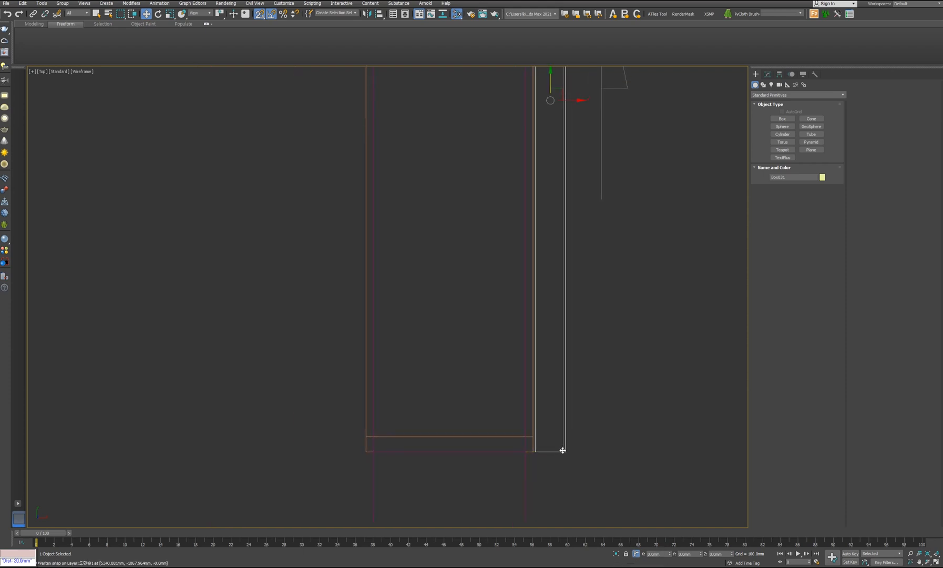
Step: Add Edit Poly to the door leaf and raise its four bottom vertices 5 mm above the floor
click(936, 562)
middle_click(610, 420)
key(z)
alt+middle_drag(610, 421, 602, 444)
middle_click(554, 90)
key(z)
scroll(570, 278, up, 5)
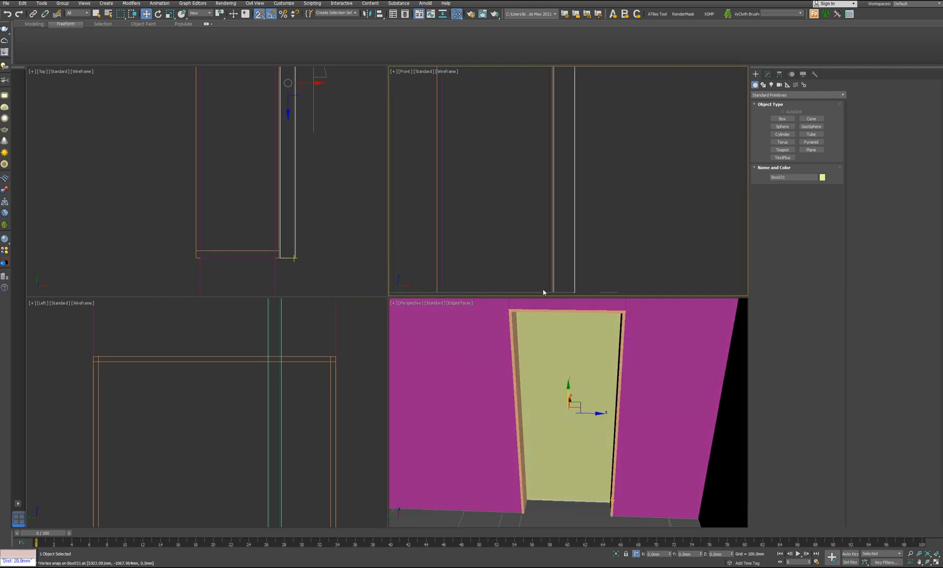
middle_drag(580, 293, 608, 205)
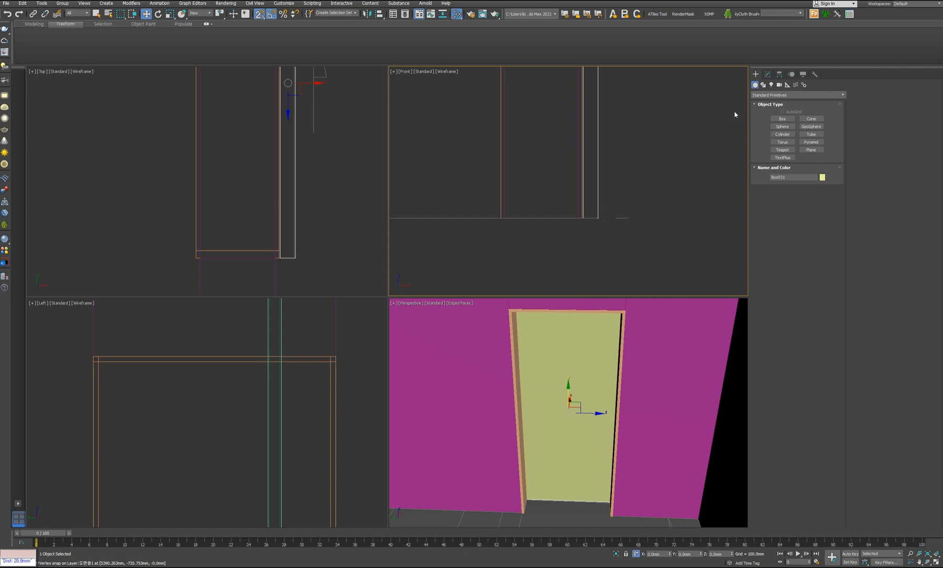
click(769, 75)
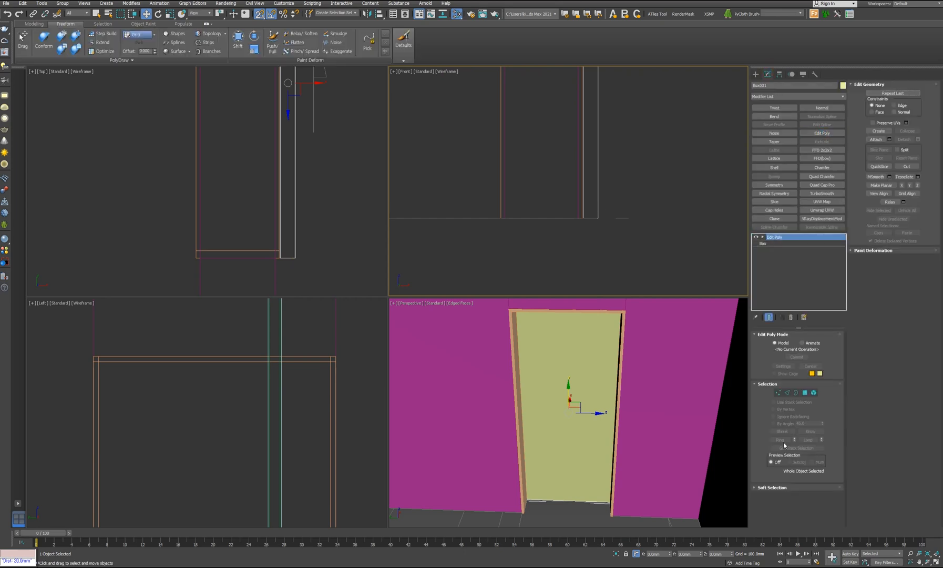
click(780, 394)
drag(654, 250, 481, 188)
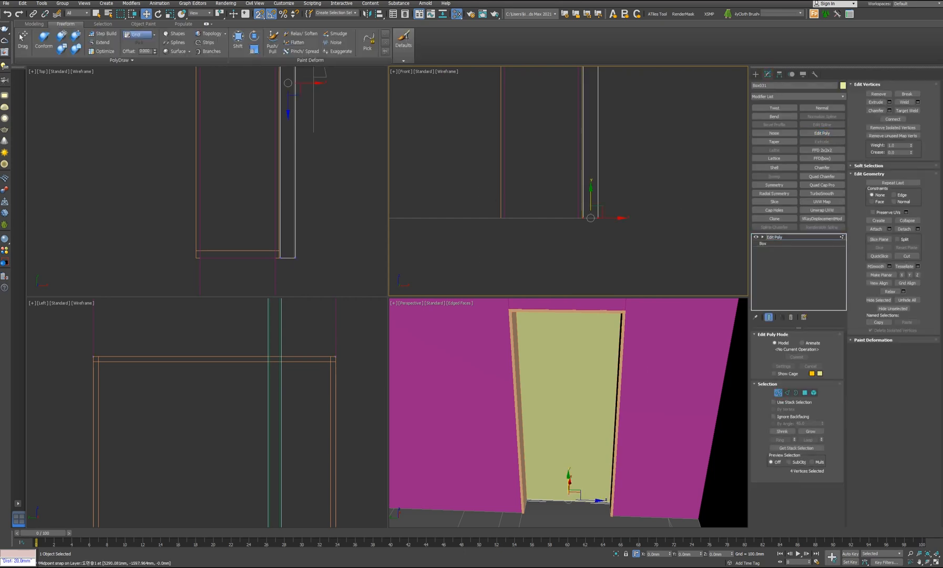
text(5)
key(Return)
alt+middle_drag(609, 453, 591, 423)
scroll(592, 224, up, 3)
scroll(571, 203, up, 3)
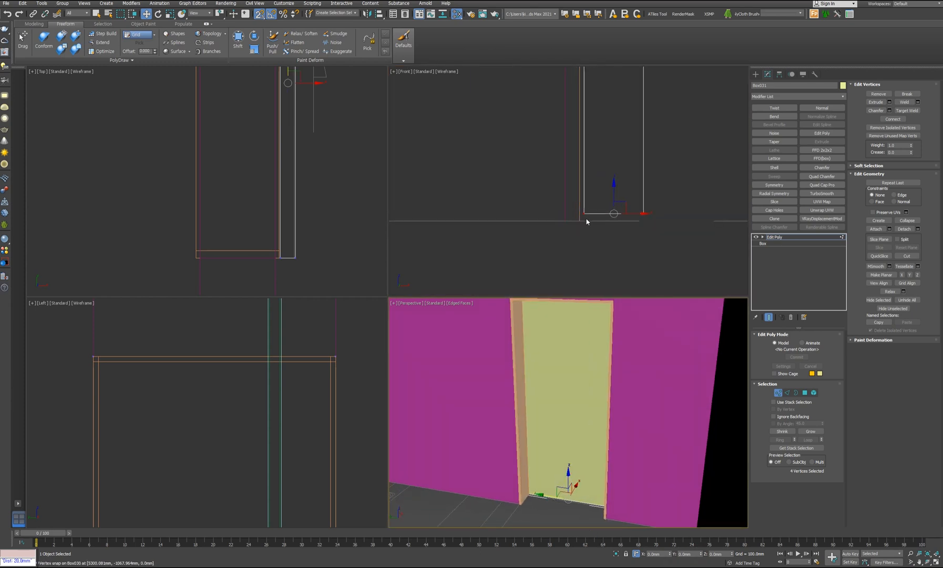
Step: Switch to the browser and examine the end wall door's long pull handle in the Renumedi panorama, then return to 3ds Max
mouse_move(225, 567)
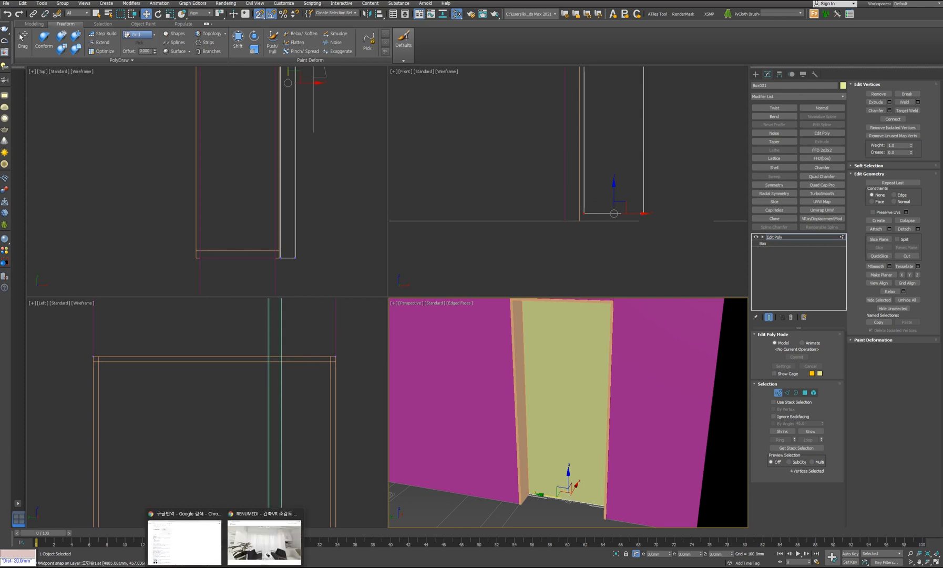
click(263, 552)
drag(762, 327, 413, 313)
drag(736, 316, 597, 319)
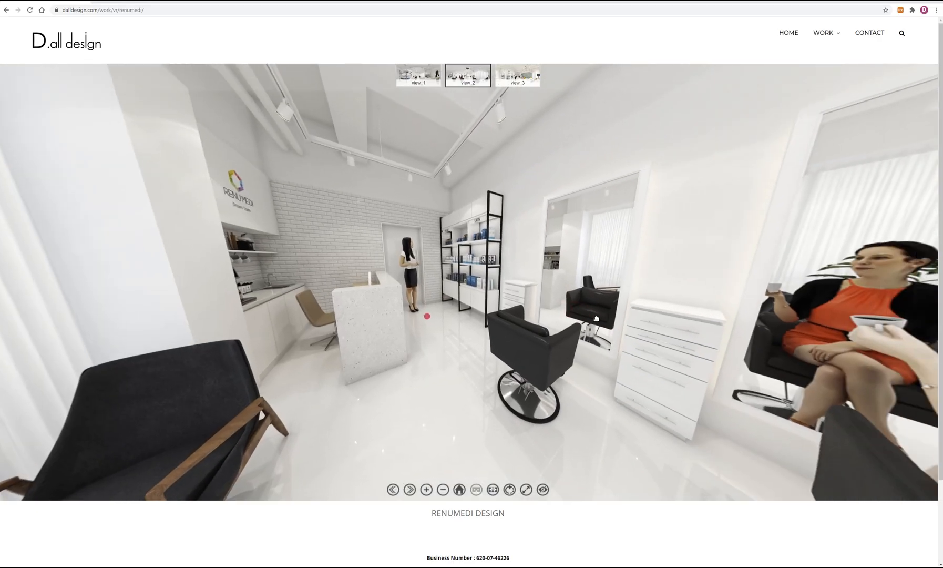
drag(446, 314, 419, 324)
drag(711, 460, 578, 398)
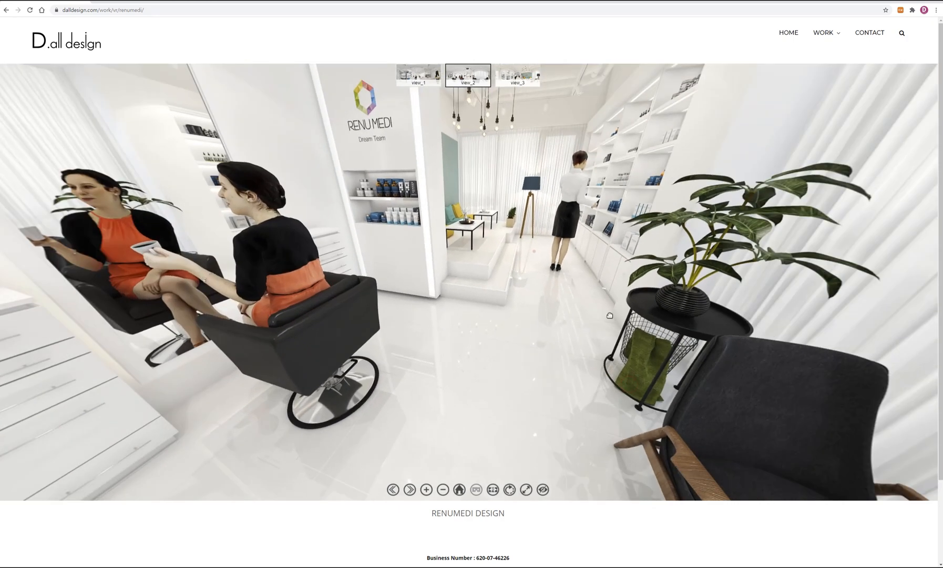
drag(610, 316, 432, 358)
drag(651, 394, 442, 366)
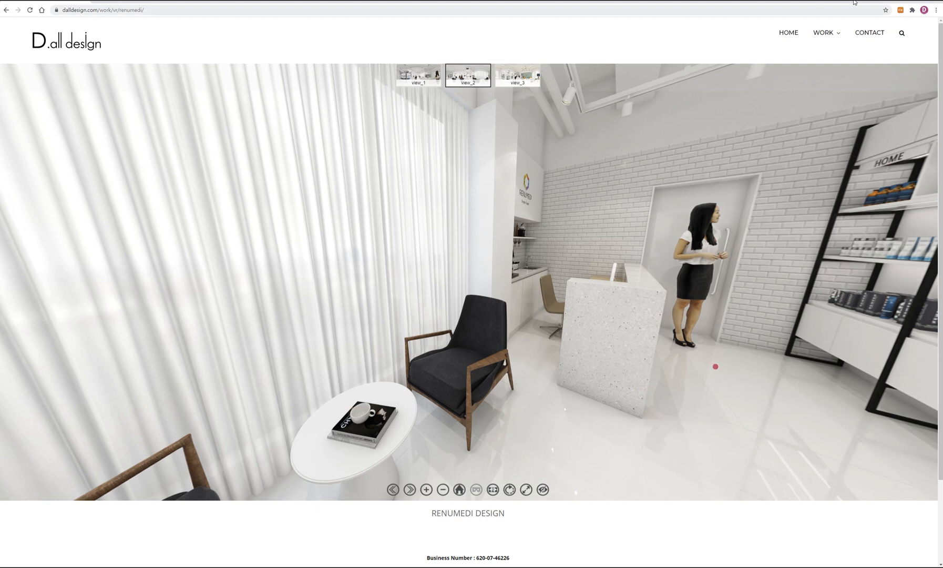
click(439, 536)
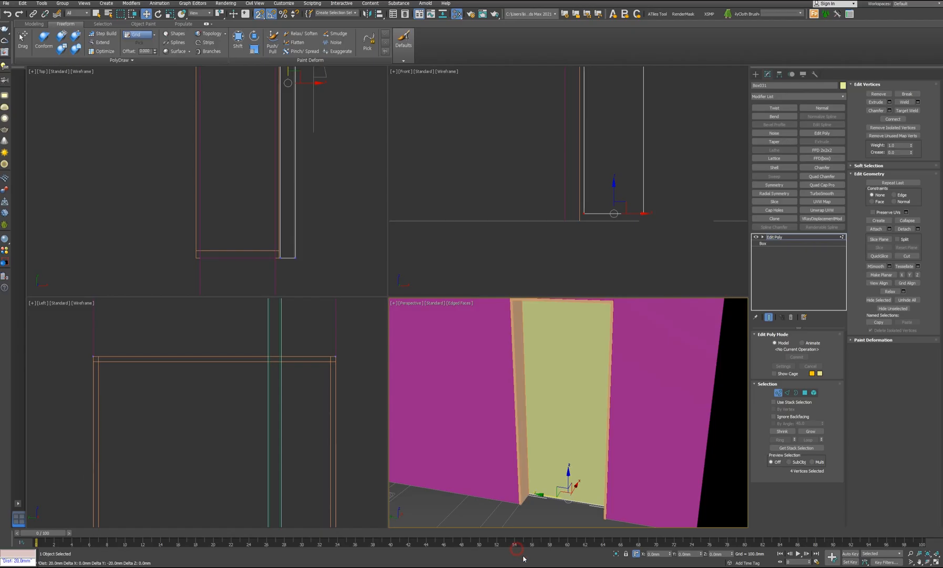
Step: Leave vertex editing on the door leaf and show the complete end wall door in the Top view
alt+middle_drag(553, 483, 551, 473)
click(779, 393)
scroll(251, 230, down, 4)
middle_drag(251, 230, 263, 270)
scroll(263, 266, down, 2)
scroll(273, 184, up, 2)
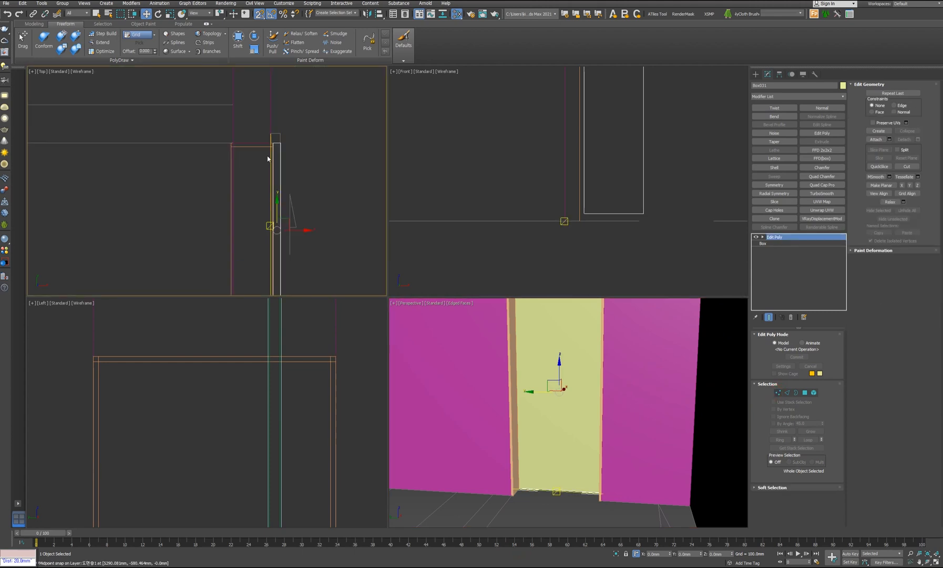
middle_drag(299, 247, 309, 192)
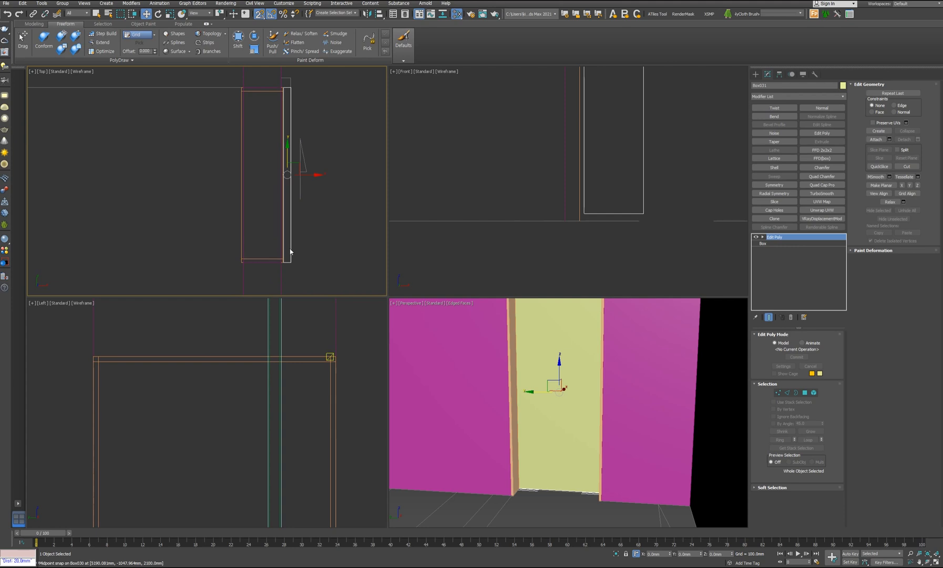
Step: Copy the existing door's pull handle from the opposite end of the interior to the end wall's door
scroll(144, 237, down, 3)
scroll(236, 204, up, 10)
click(164, 236)
scroll(126, 238, down, 8)
scroll(126, 239, down, 4)
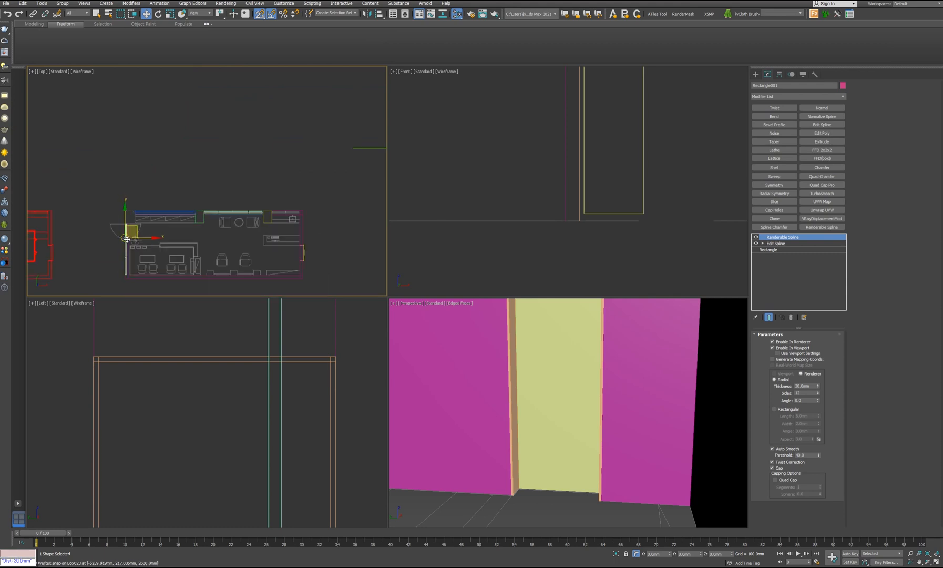
mouse_move(135, 240)
shift+mouse_down()
mouse_move(308, 252)
mouse_move(301, 256)
shift+mouse_up()
click(456, 312)
key(z)
scroll(231, 169, up, 2)
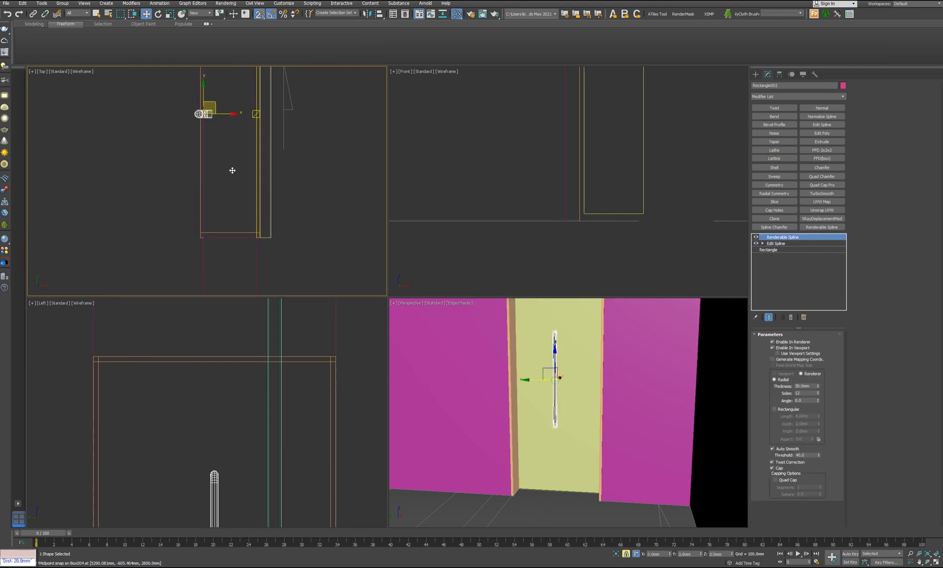
Step: Snap the copied handle against the door leaf's inner face at its corner, then shift it inward from the edge with snapping off
drag(211, 113, 263, 232)
scroll(261, 236, up, 6)
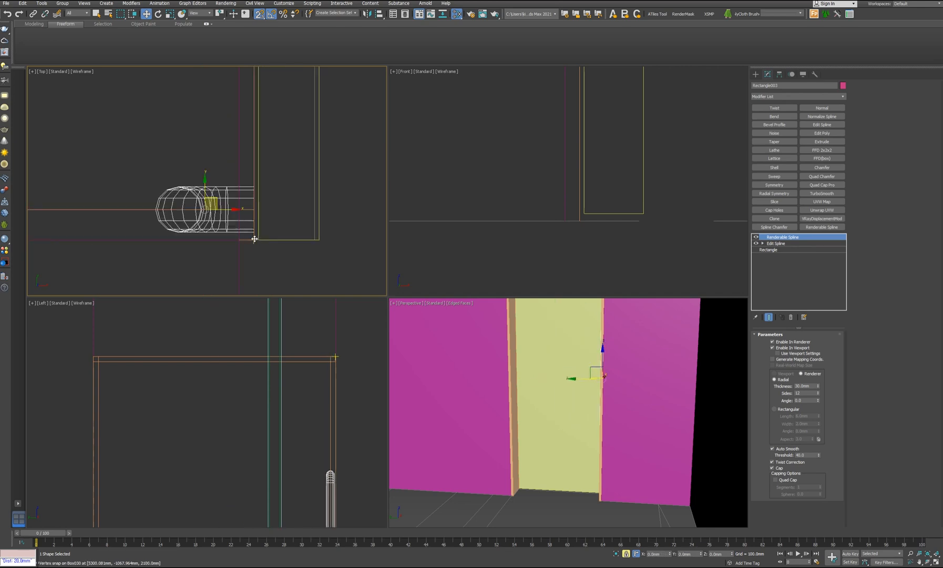
drag(254, 183, 265, 235)
key(s)
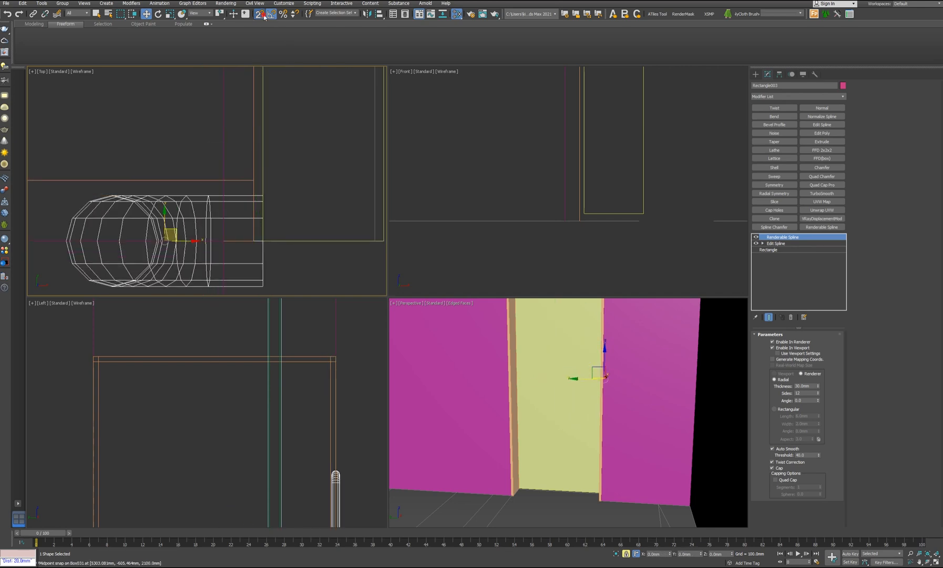
scroll(262, 223, down, 5)
drag(246, 200, 248, 158)
middle_drag(602, 421, 615, 432)
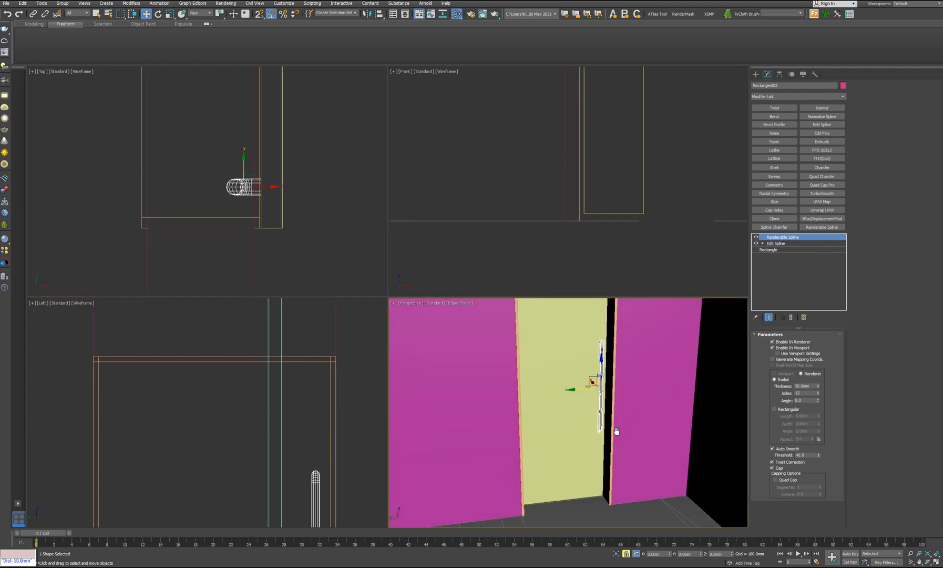
Step: Turn off edged faces in the Perspective view and reselect the end wall door's handle
click(601, 510)
key(F4)
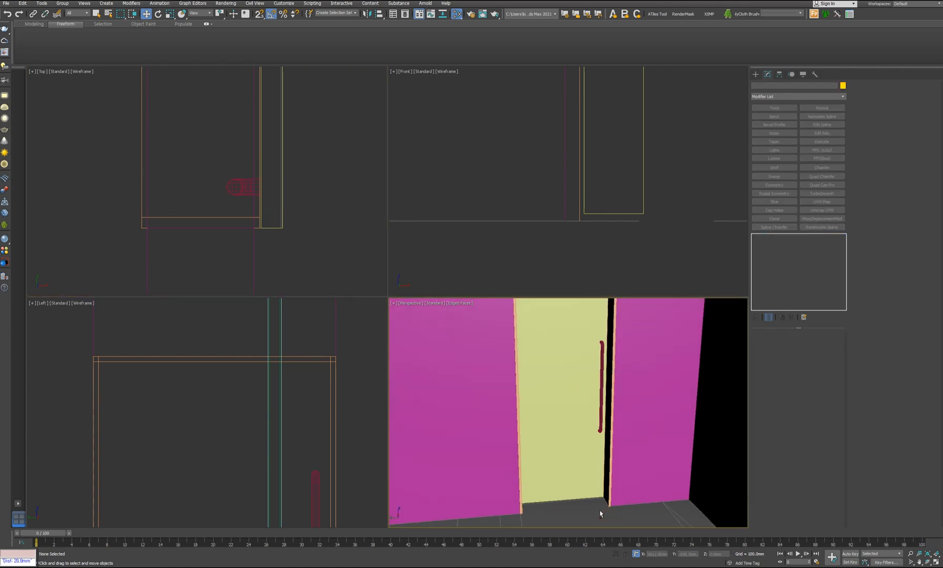
mouse_move(591, 460)
alt+middle_down()
mouse_move(616, 459)
mouse_move(600, 446)
alt+middle_up()
click(598, 426)
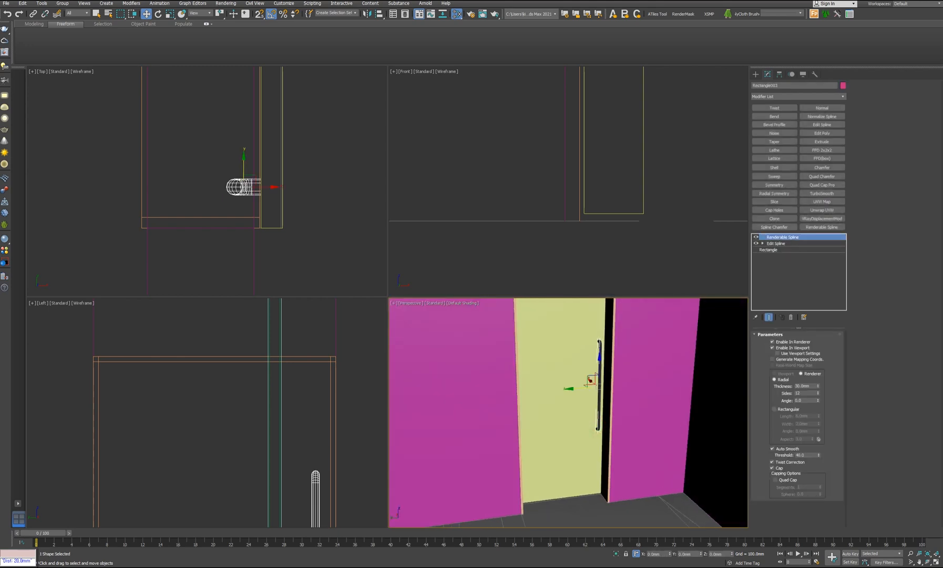
Step: Compare the door and handle finish with the Renumedi panorama in the browser, then return to the untitled 3ds Max scene
mouse_move(479, 567)
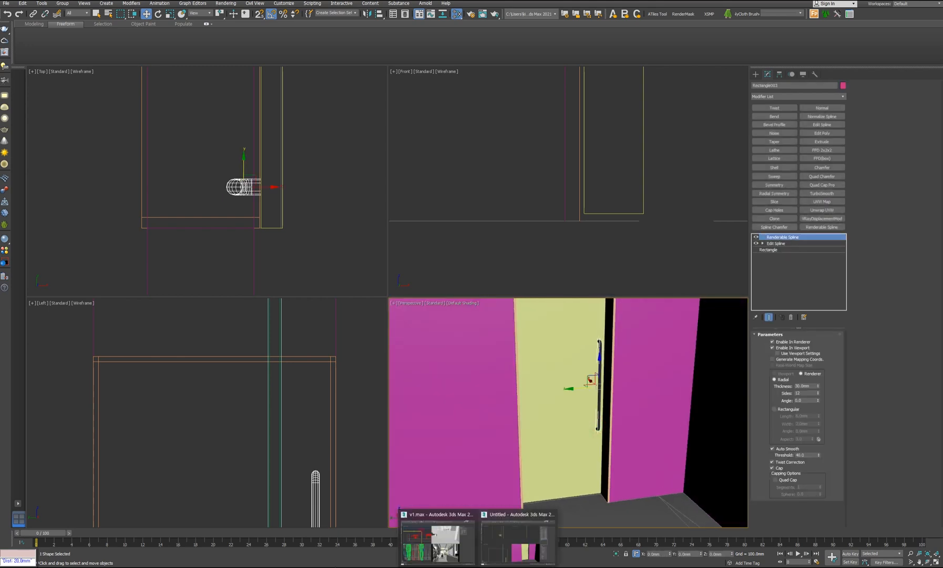
click(260, 547)
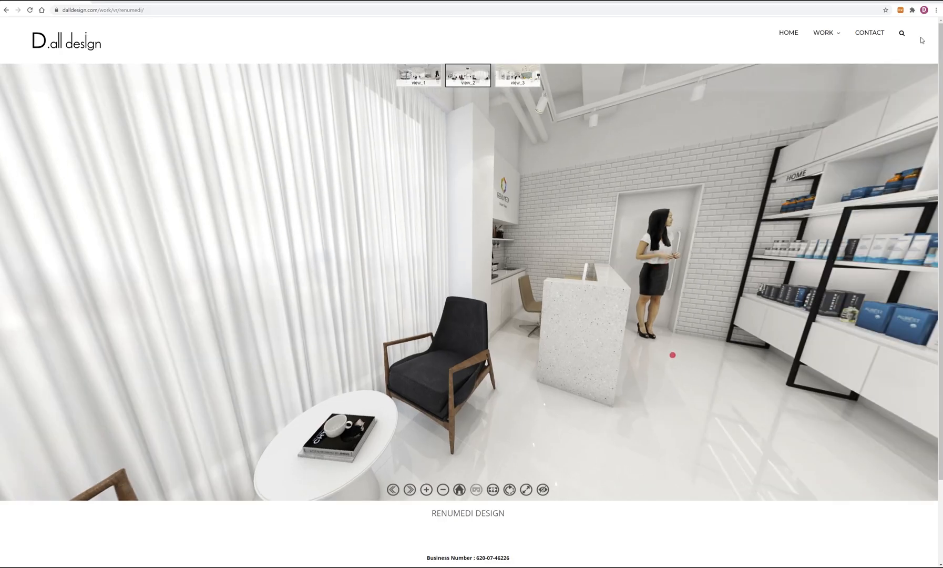
click(450, 550)
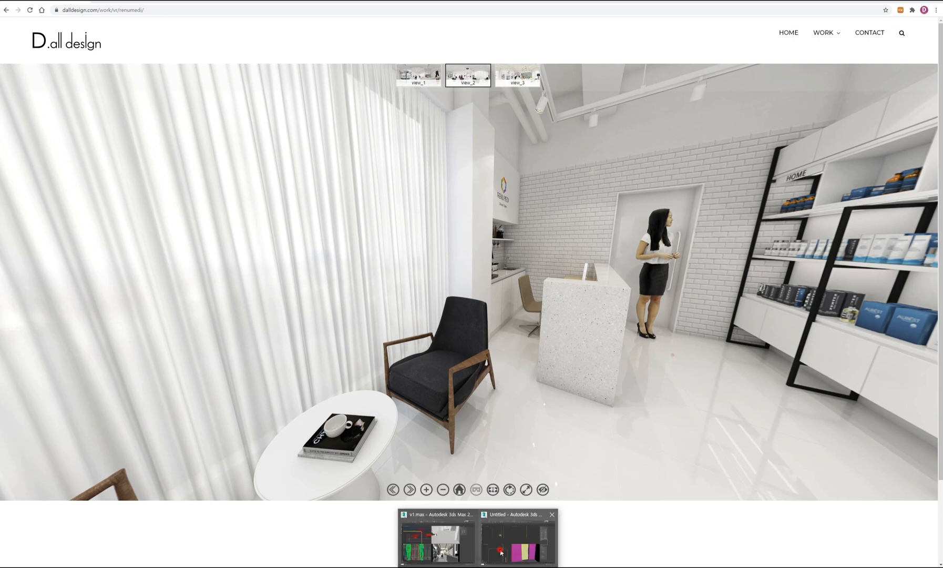
click(501, 552)
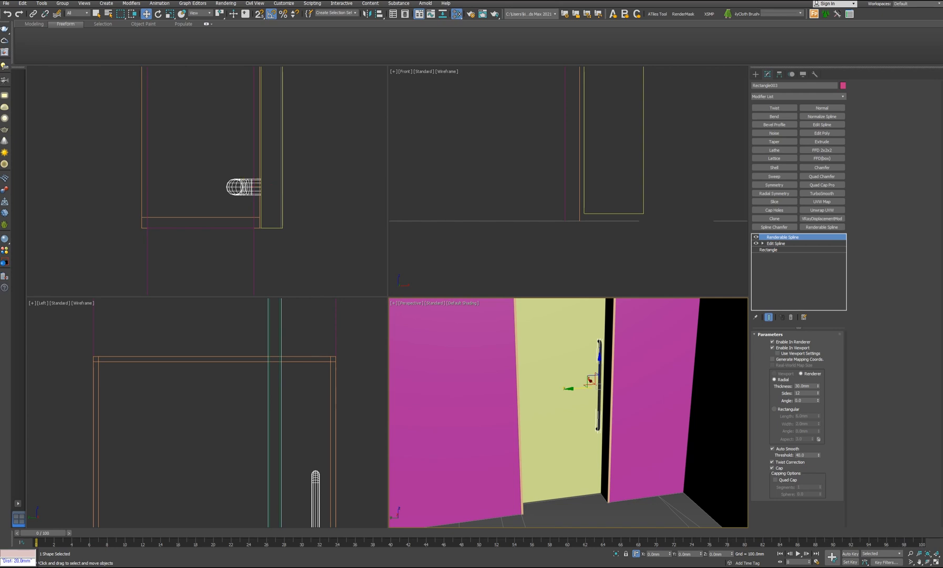
Step: Open the Slate Material Editor and duplicate the dark VRayMtl node Material #25
key(m)
click(356, 191)
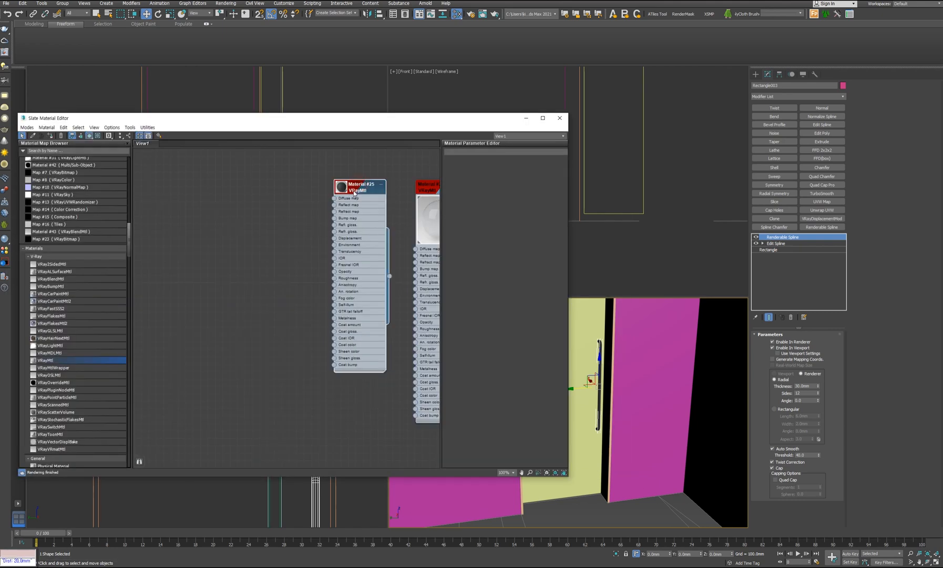
double_click(355, 192)
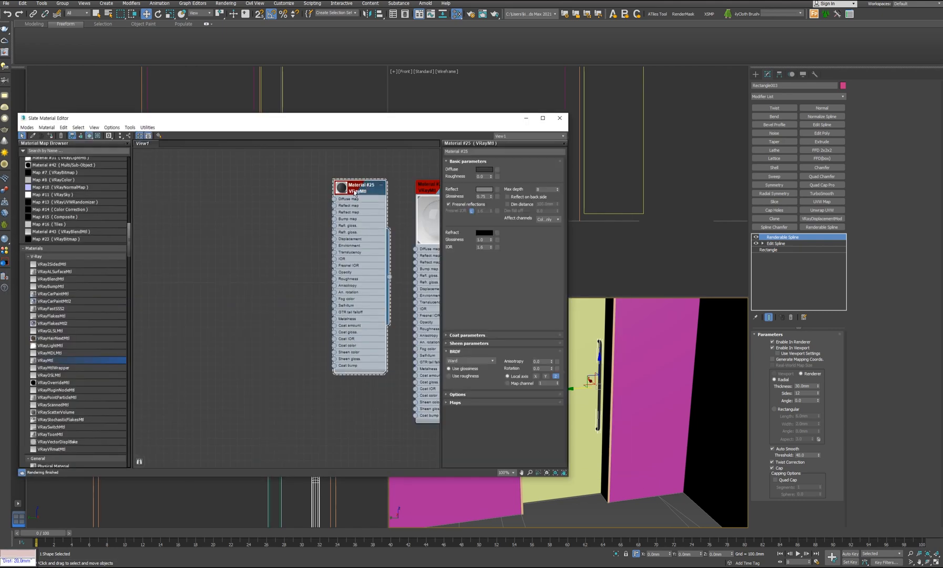
shift+drag(357, 193, 283, 192)
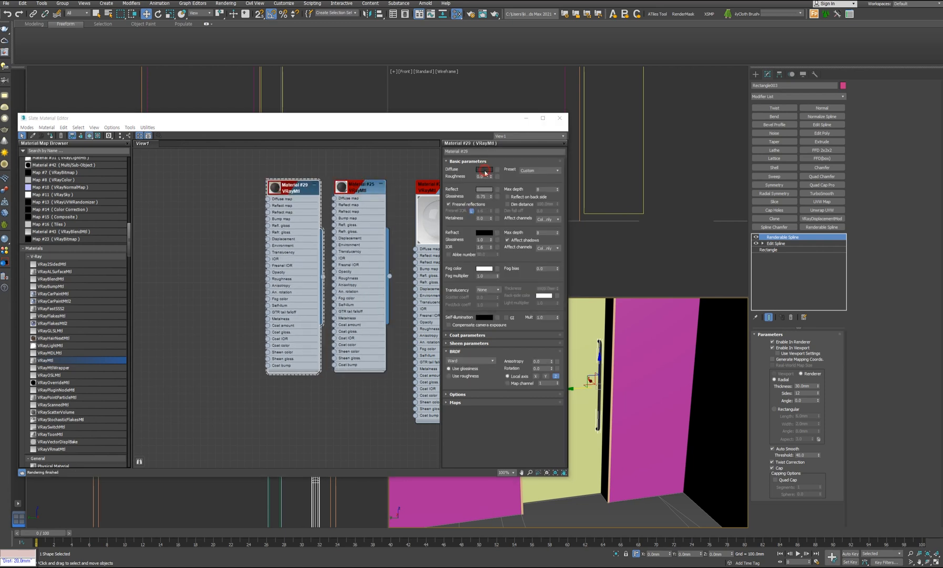
Step: Set the duplicated VRayMtl's diffuse colour to pure white, RGB 255, 255, 255
click(485, 169)
drag(434, 258, 438, 257)
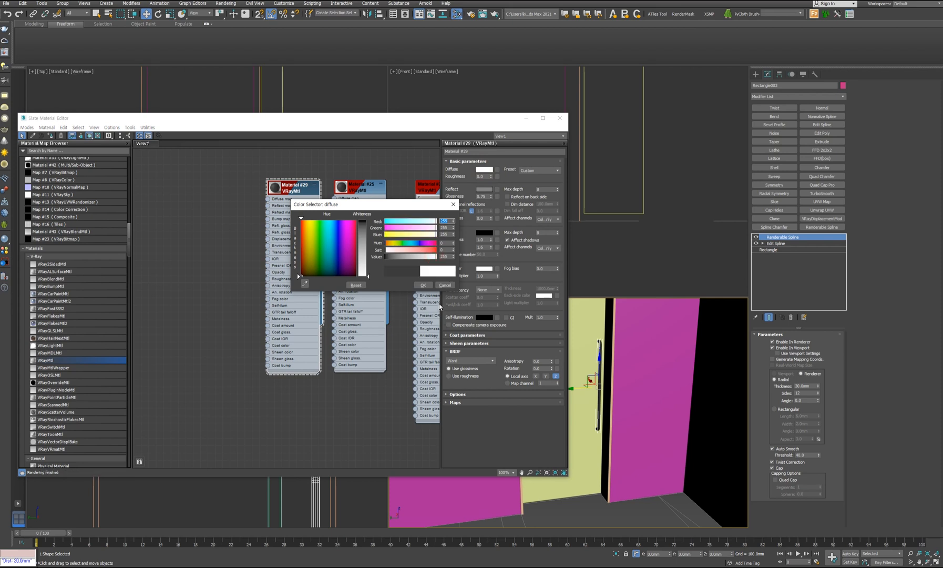
click(423, 285)
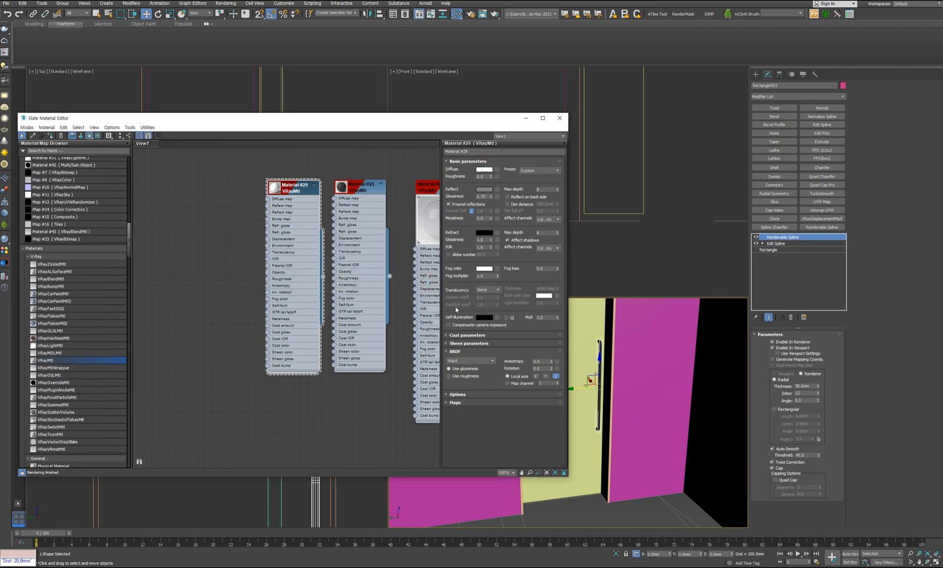
Step: Assign the white VRayMtl Material #29 to the end wall door's leaf, frame and pull handle
click(598, 425)
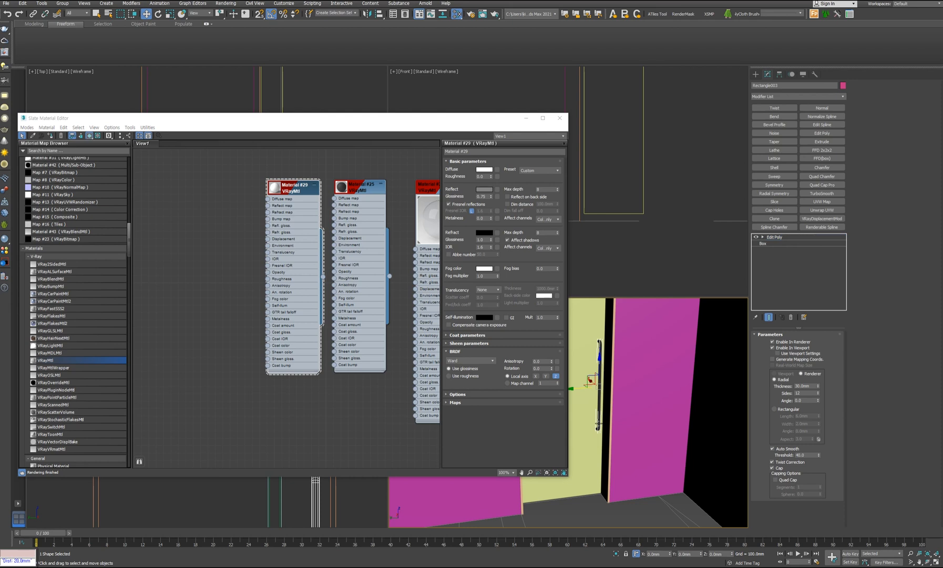
ctrl+click(598, 424)
ctrl+click(610, 444)
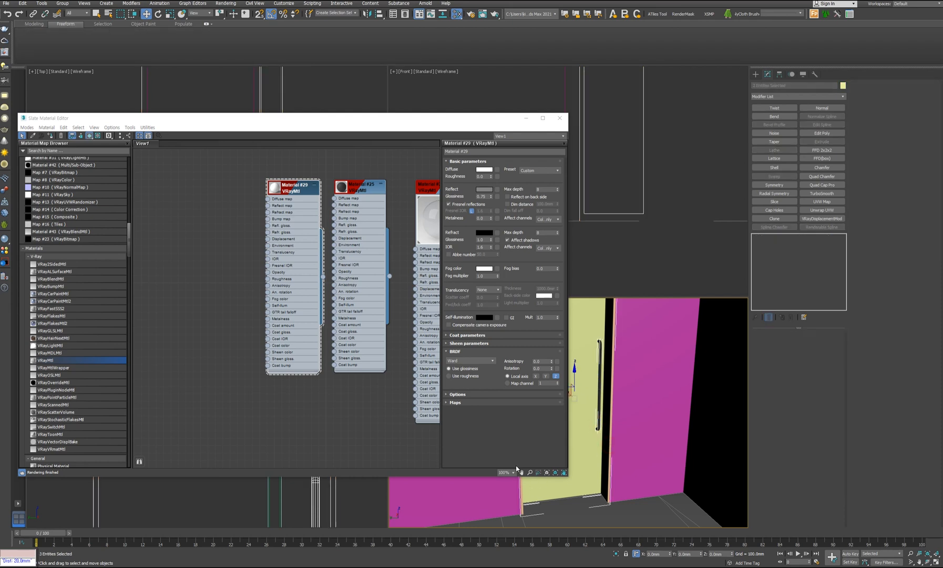
click(49, 136)
scroll(689, 455, down, 3)
alt+middle_drag(688, 455, 662, 431)
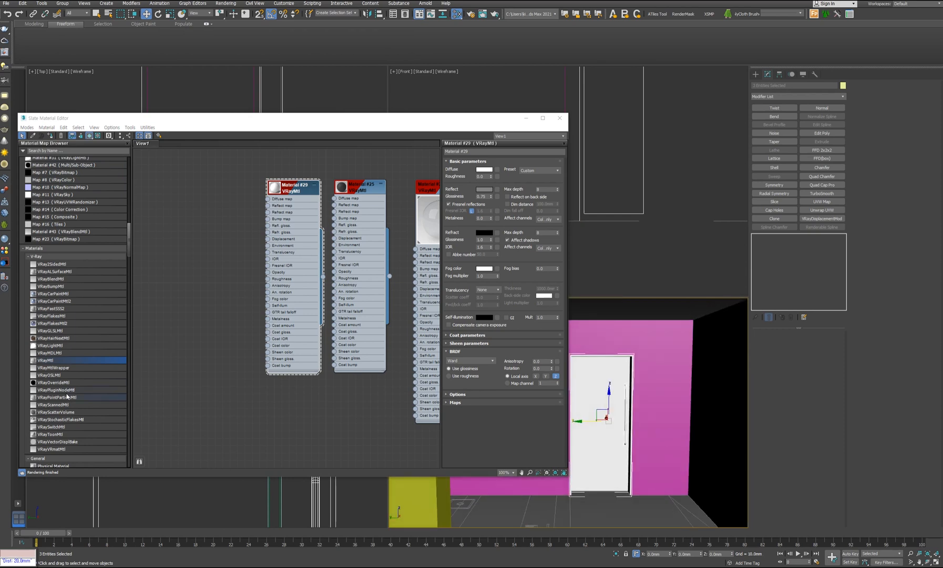
Step: Add a new VRayMtl node beside Material #29 and give it a short Korean name
click(57, 362)
drag(213, 208, 213, 206)
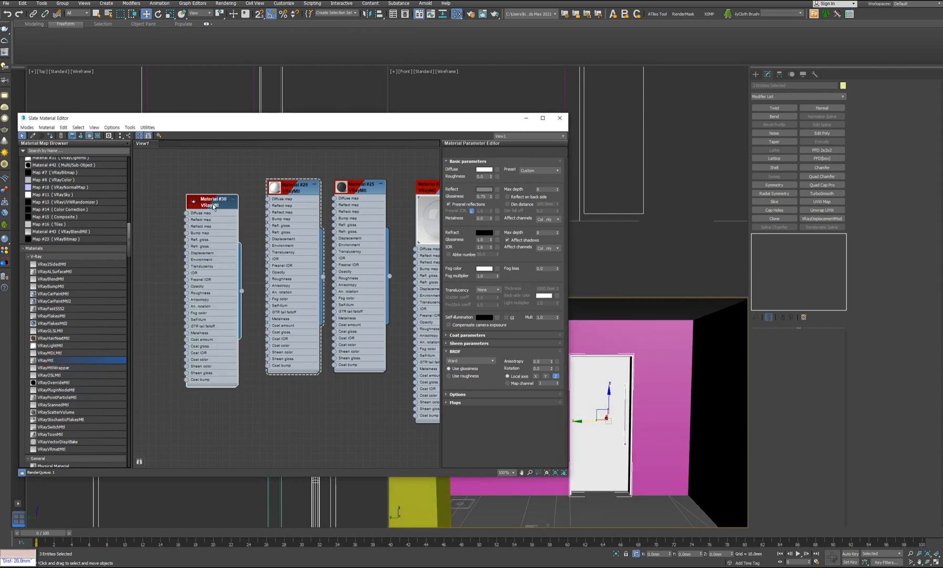
double_click(214, 207)
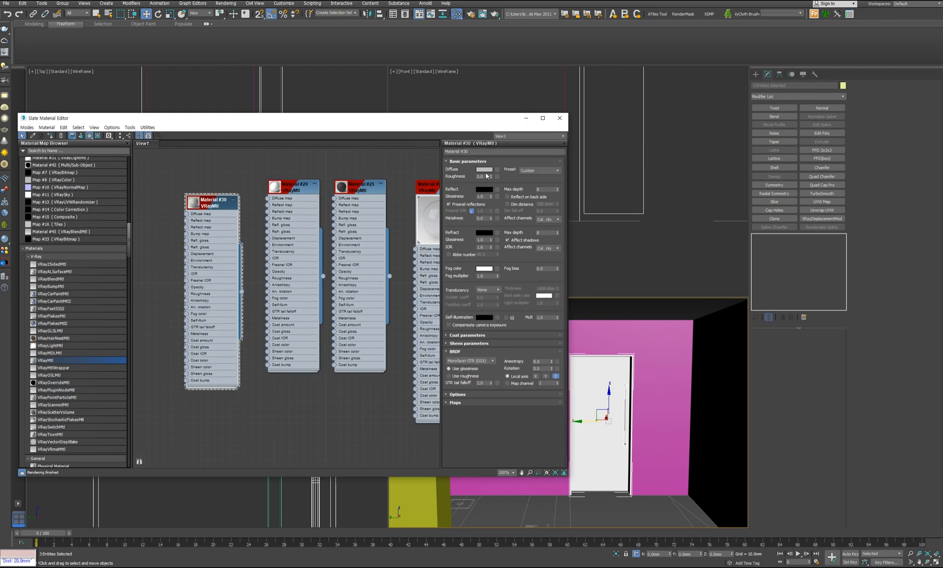
click(471, 151)
text(q)
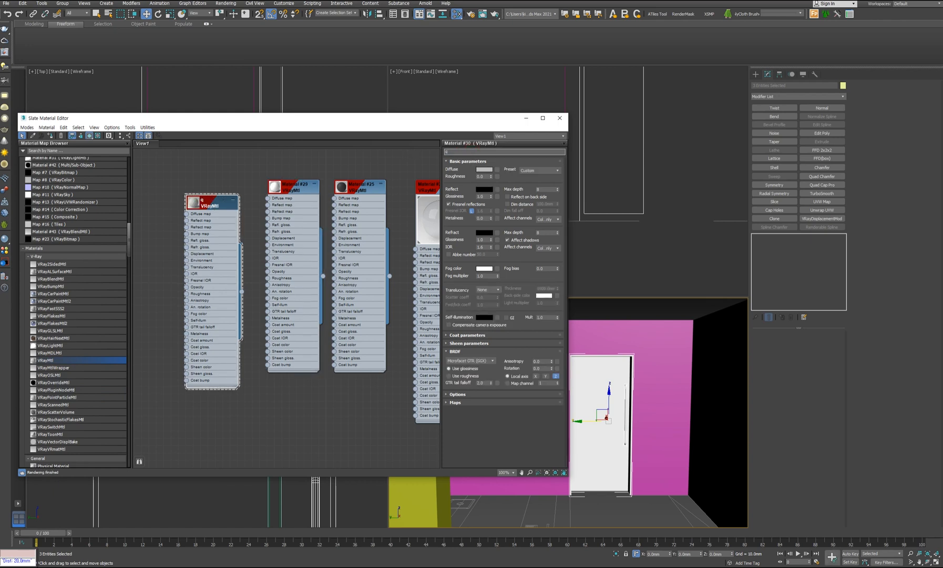
text(화이트)
key(BackSpace)
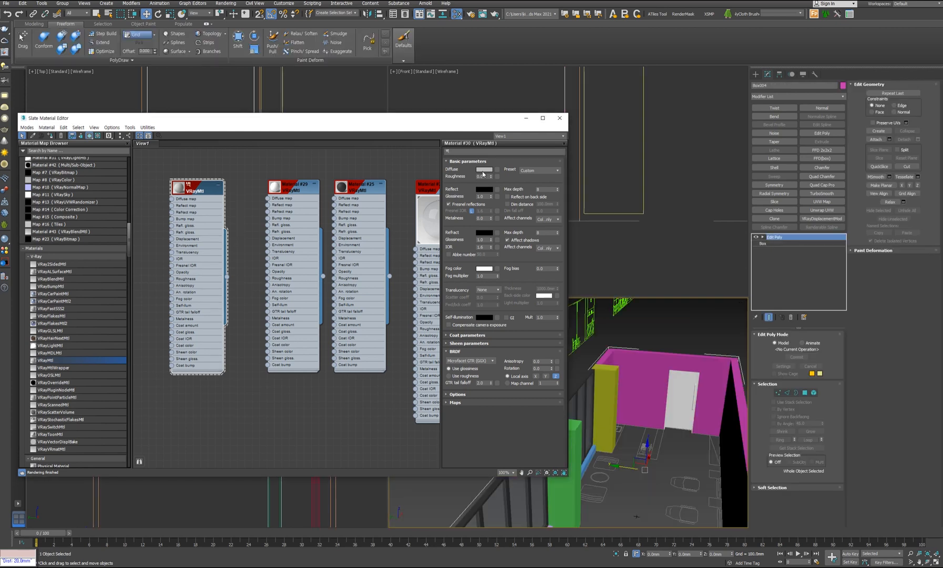
Step: Set the new VRayMtl's diffuse colour to pure white, RGB 255, 255, 255
click(483, 169)
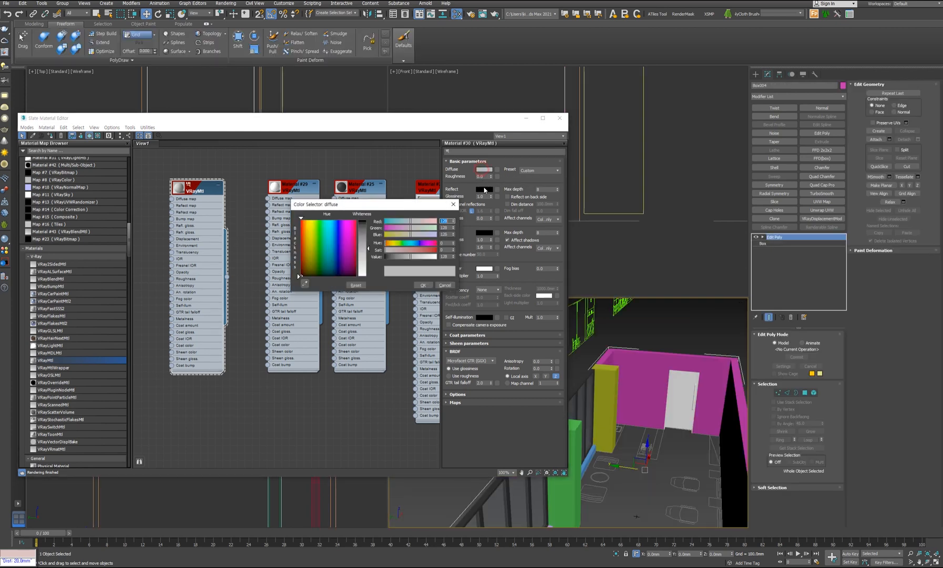
drag(429, 257, 443, 258)
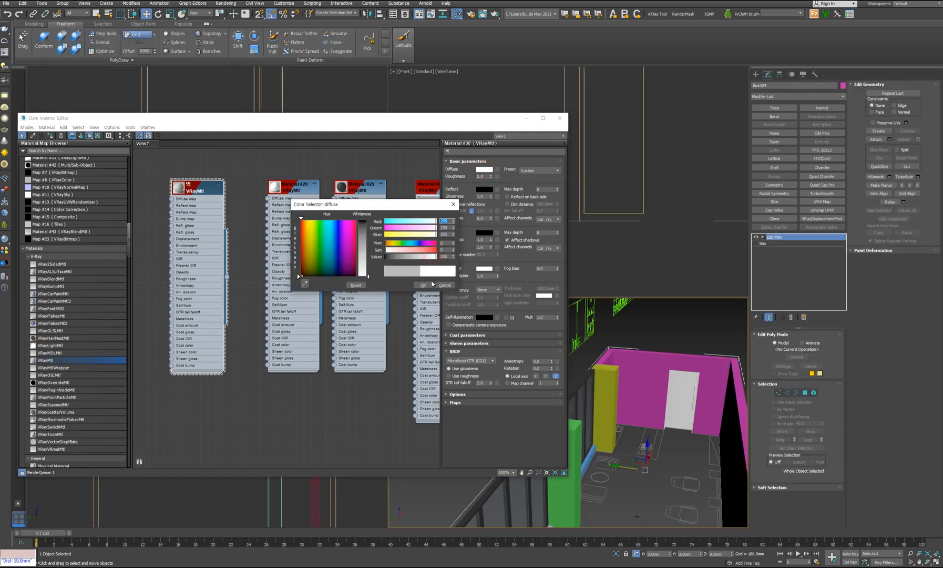
click(424, 285)
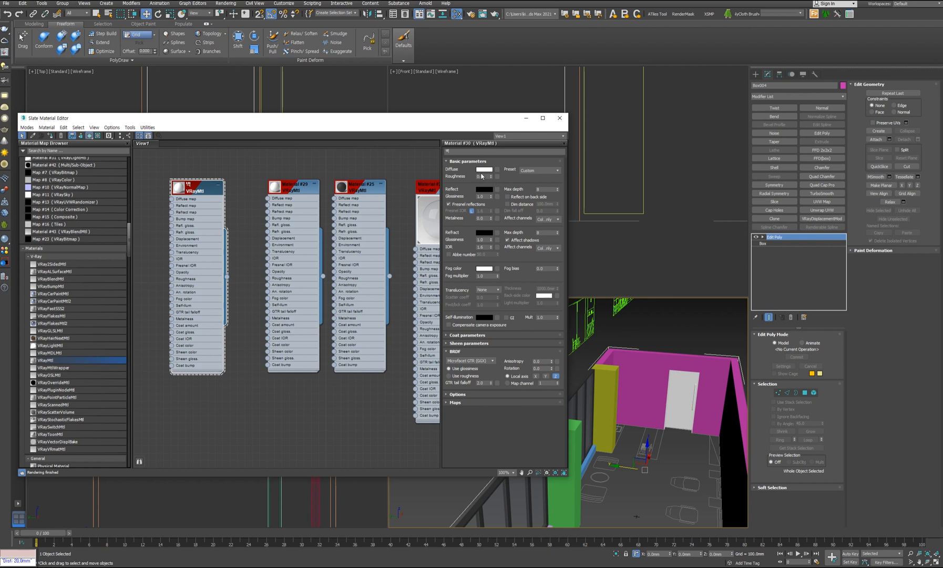
Step: Assign the new white material to the room's outer wall and the yellow and green columns
mouse_move(454, 120)
mouse_down()
mouse_move(323, 166)
mouse_move(400, 147)
mouse_move(487, 151)
mouse_move(460, 120)
mouse_up()
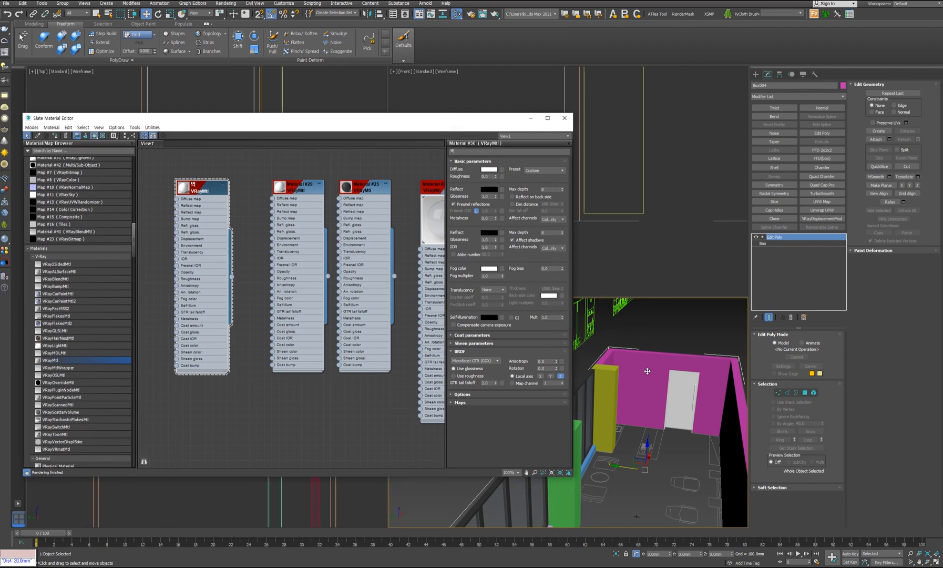
ctrl+click(611, 371)
ctrl+click(577, 439)
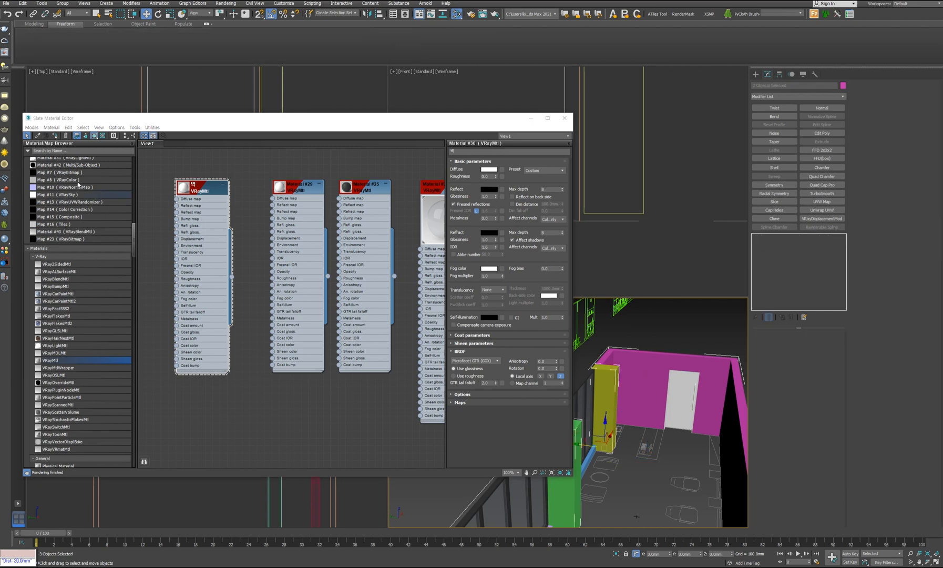
click(53, 137)
Step: Assign the new white material to the low sills beneath the glazed partitions
scroll(679, 442, down, 5)
alt+middle_drag(689, 445, 646, 434)
middle_drag(645, 435, 676, 438)
scroll(676, 437, up, 3)
click(669, 414)
ctrl+click(585, 409)
middle_drag(620, 445, 719, 446)
alt+middle_drag(719, 447, 659, 432)
scroll(649, 418, up, 3)
ctrl+click(603, 362)
click(56, 136)
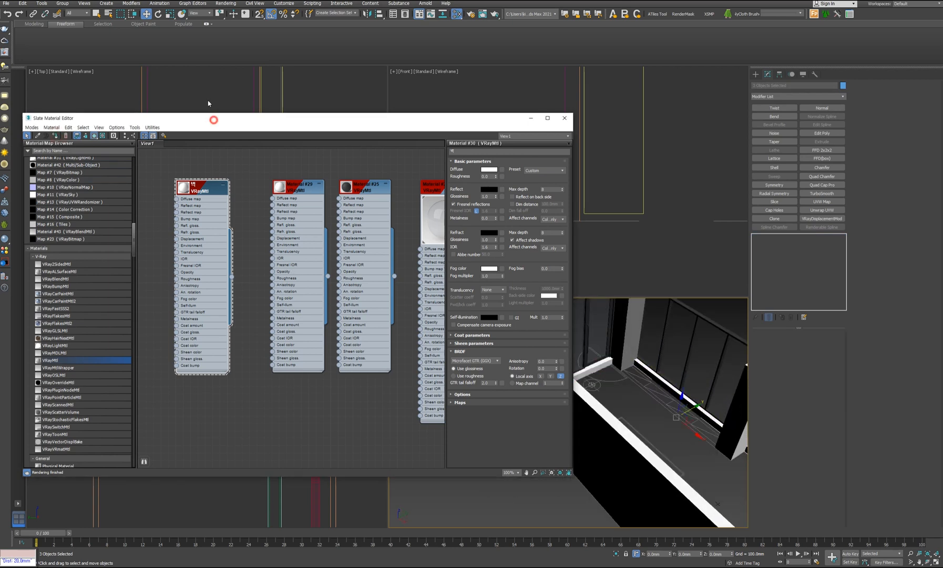
Step: Close the Slate Material Editor and clear the selection in the enlarged Perspective view
drag(211, 117, 195, 60)
scroll(568, 411, down, 3)
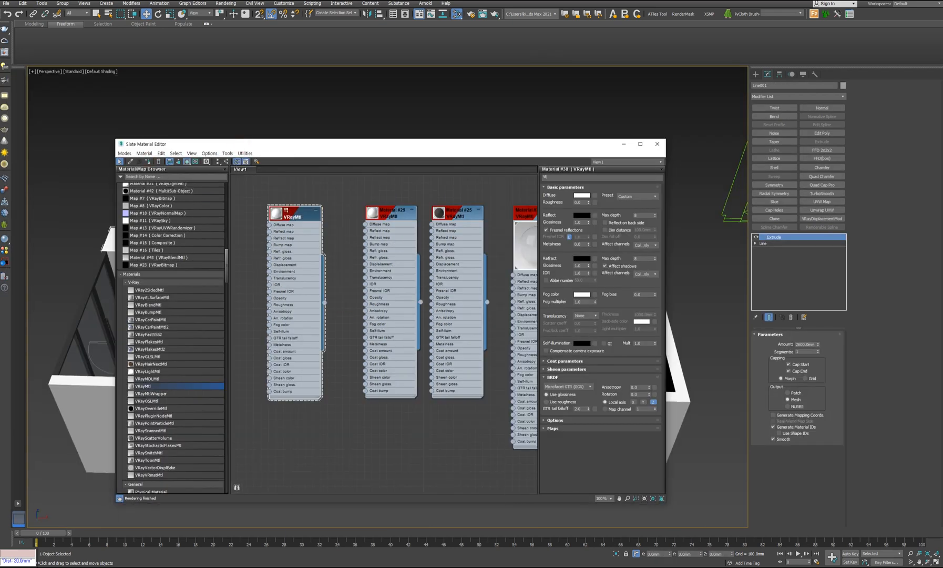
key(m)
click(241, 194)
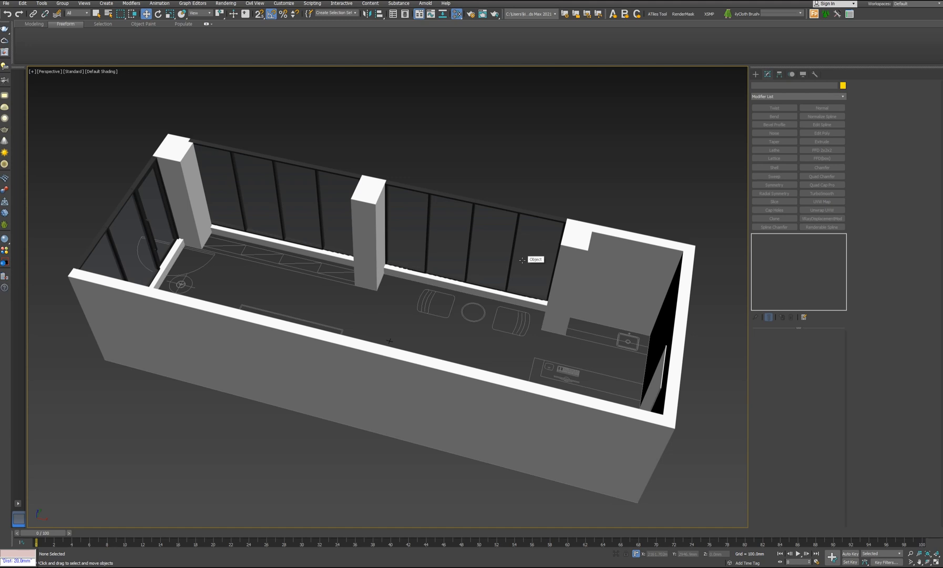
Step: Examine the outer wall and the window bay near the kitchen by selecting their parts individually
click(561, 272)
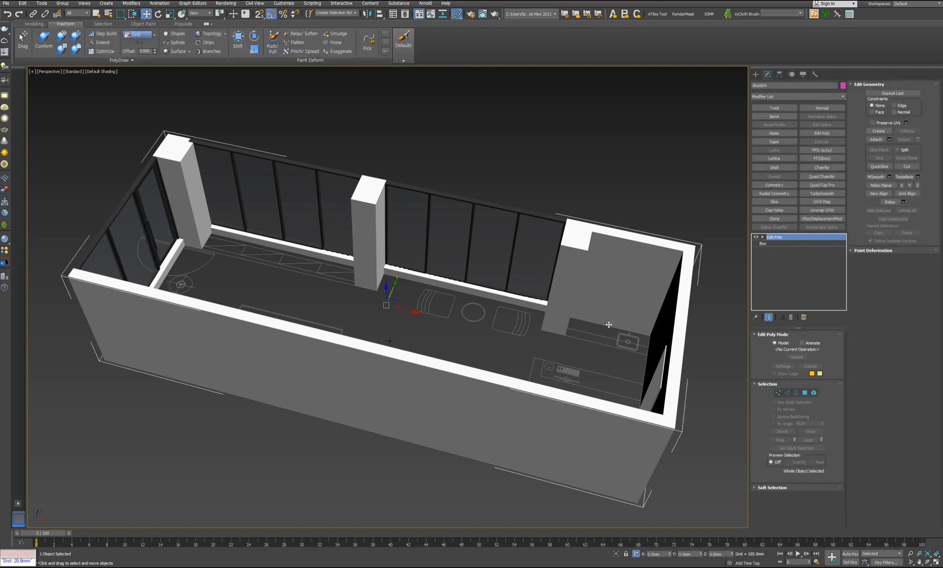
click(498, 236)
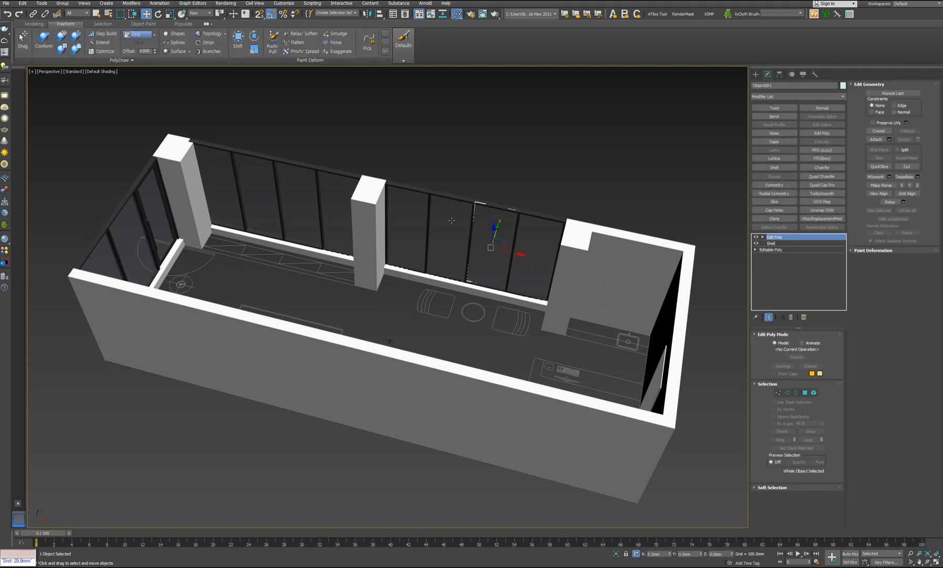
click(430, 208)
click(508, 207)
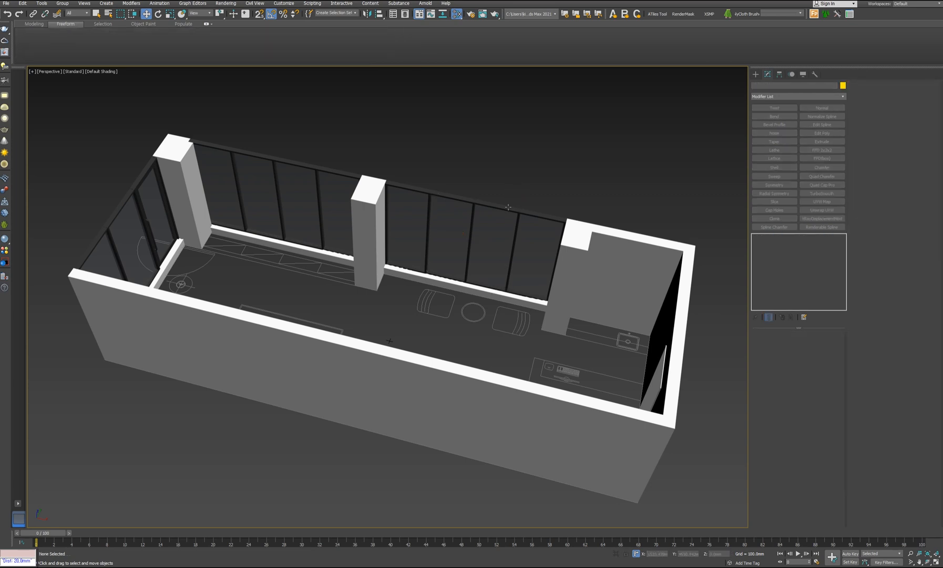
click(508, 207)
drag(508, 207, 472, 247)
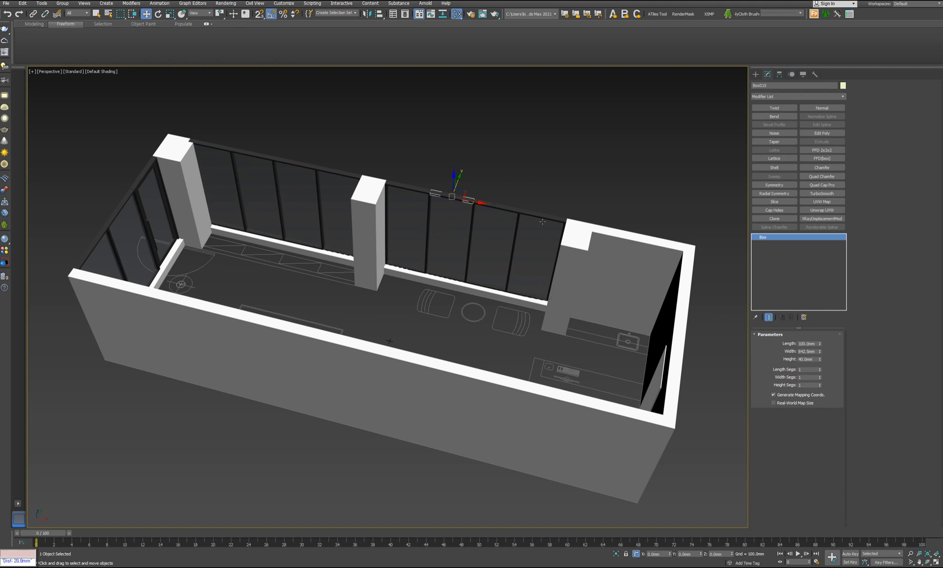
middle_drag(286, 217, 400, 305)
scroll(394, 279, up, 6)
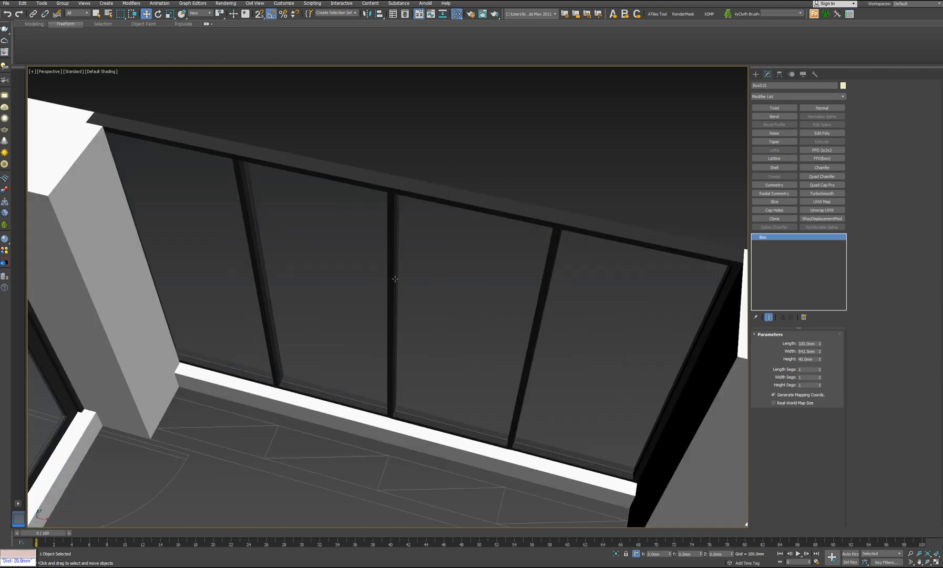
Step: Examine the frame members of both window bays, selecting single parts and groups of parts
click(407, 192)
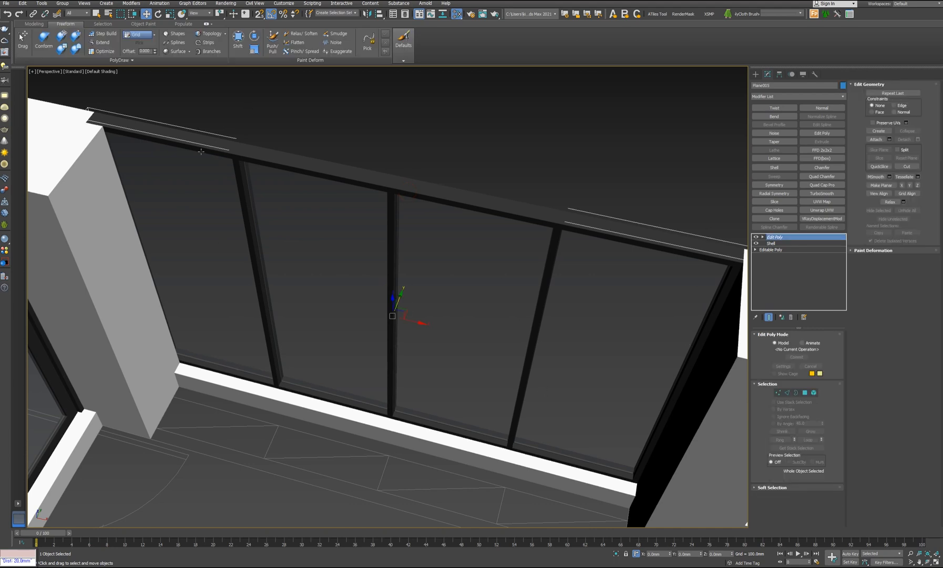
scroll(295, 263, down, 6)
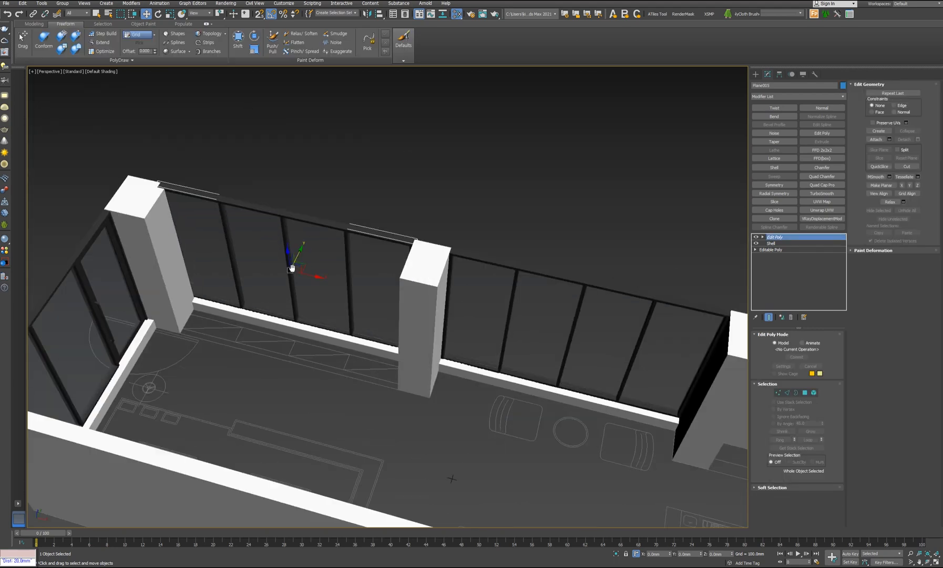
click(594, 194)
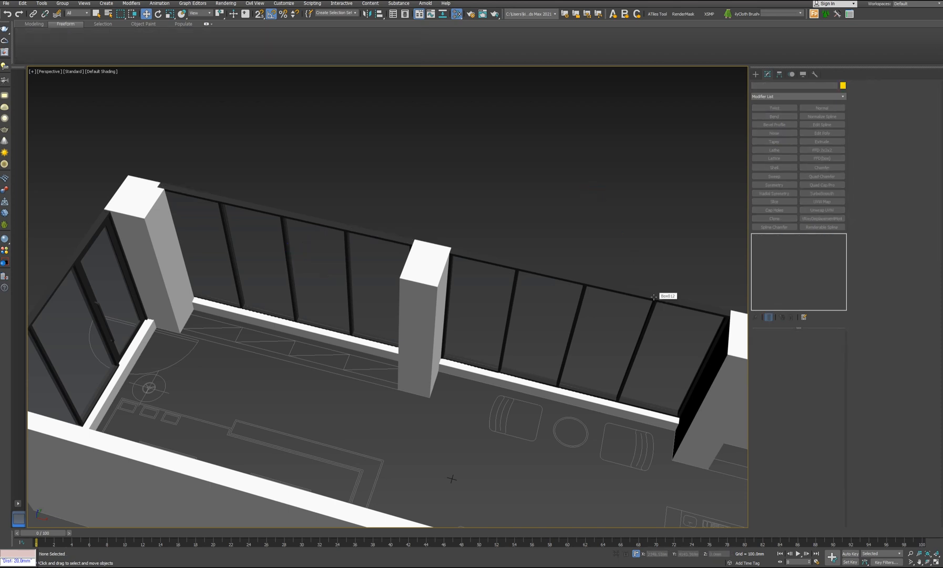
click(622, 345)
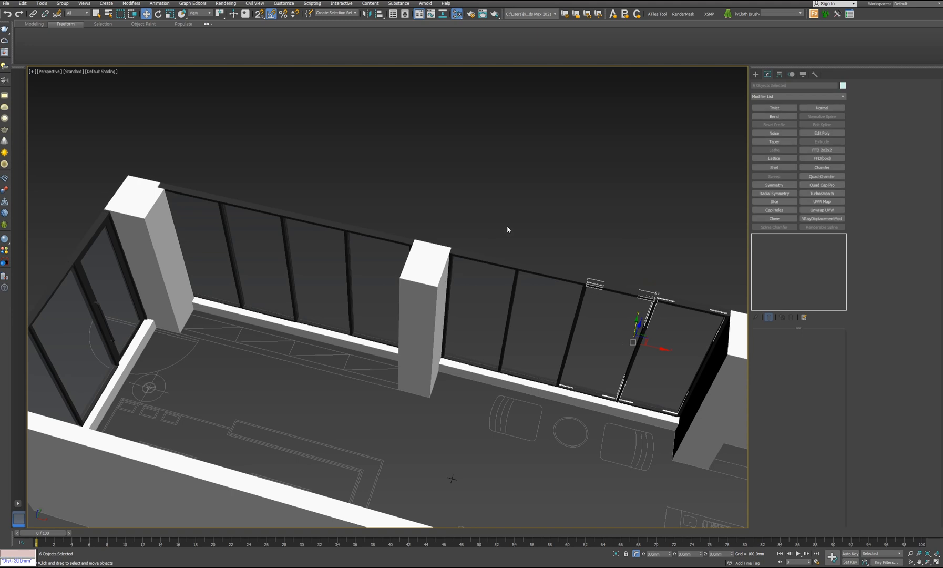
click(544, 210)
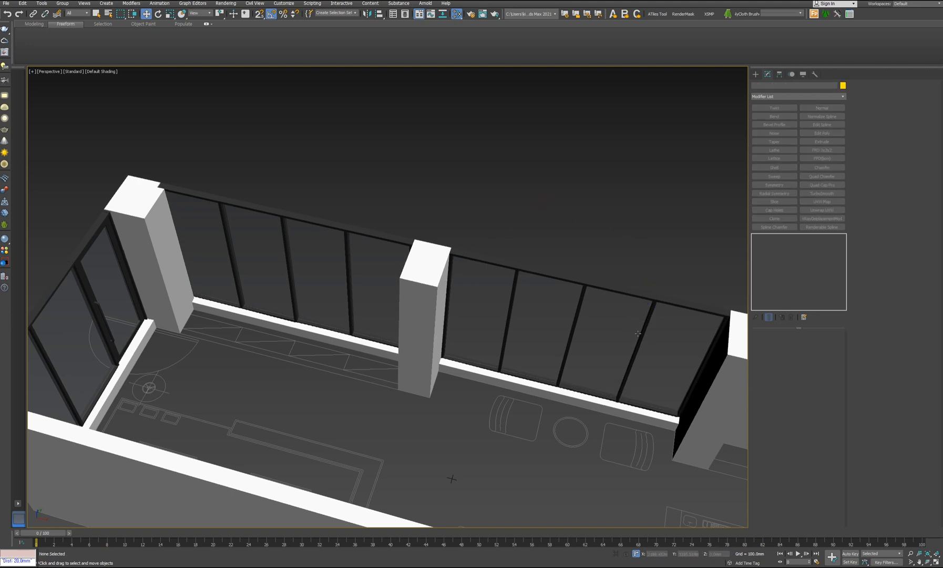
middle_drag(325, 277, 444, 288)
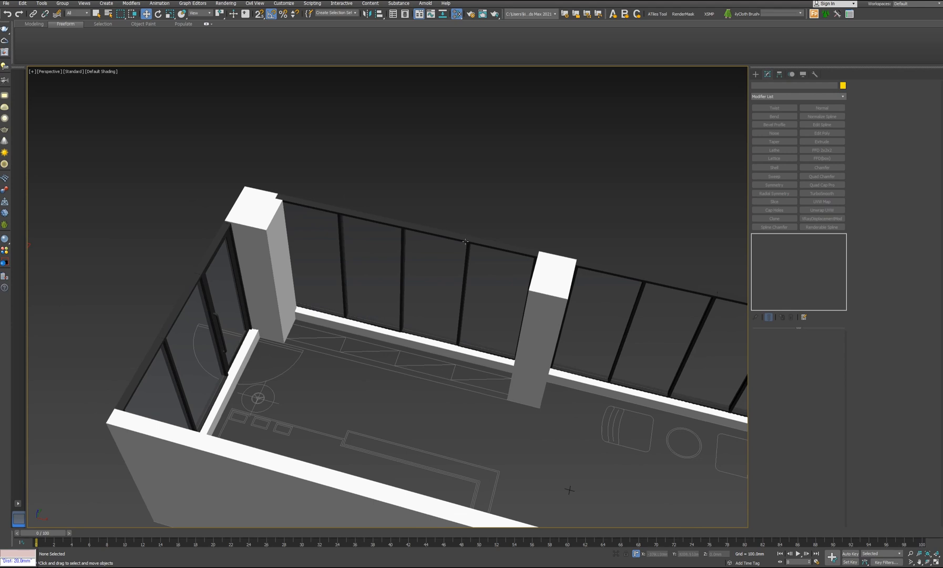
drag(543, 180, 328, 264)
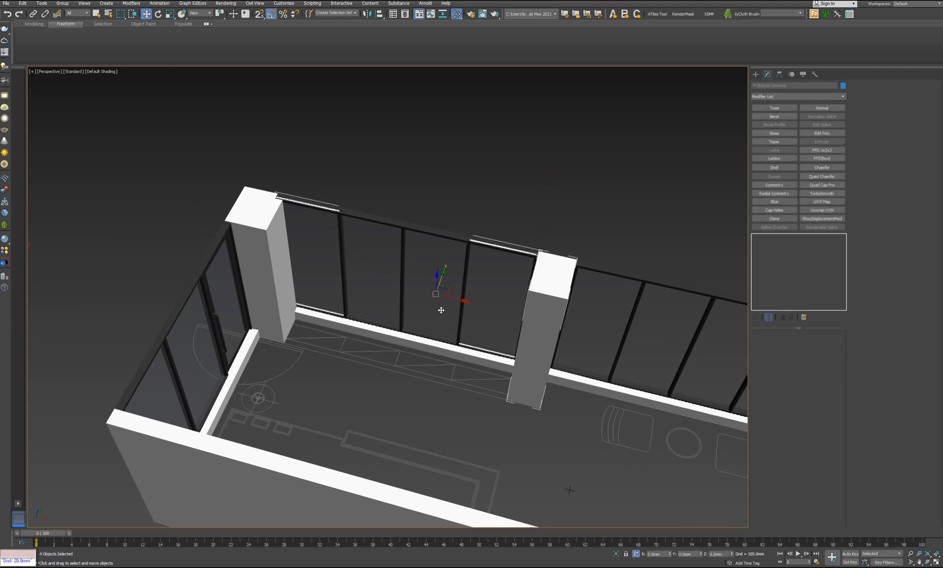
click(492, 395)
middle_drag(592, 443, 360, 353)
Step: Select the room's outer wall and turn on edged faces in the Perspective view
click(534, 243)
mouse_move(536, 237)
alt+middle_down()
mouse_move(524, 274)
mouse_move(554, 270)
mouse_move(412, 264)
mouse_move(481, 307)
alt+middle_up()
key(F4)
scroll(458, 180, up, 5)
alt+middle_drag(458, 181, 476, 436)
scroll(482, 189, down, 5)
Step: Examine the end wall's door, the corner column and the window bays with their edges displayed
alt+middle_drag(482, 204, 525, 300)
middle_drag(381, 328, 440, 283)
scroll(440, 283, down, 5)
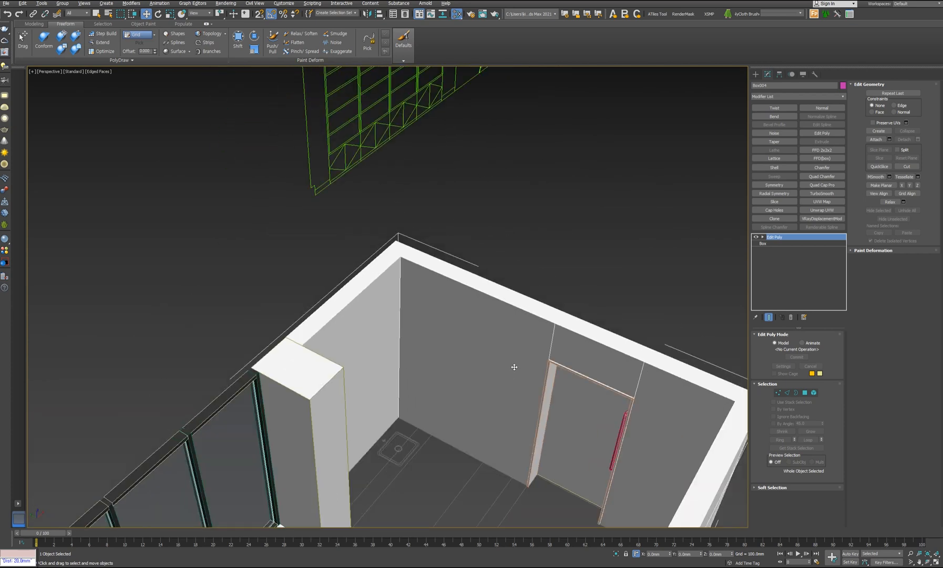
scroll(513, 367, down, 3)
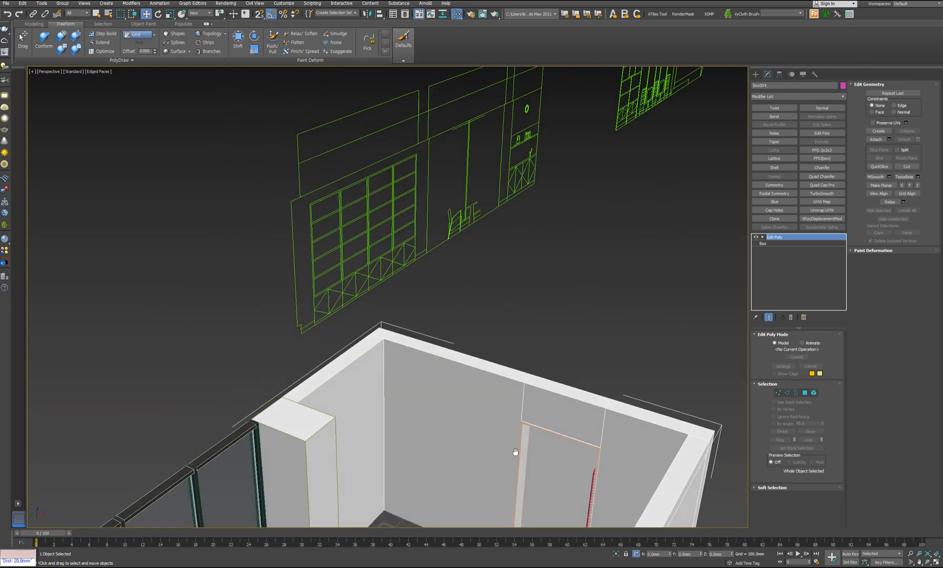
middle_drag(515, 451, 522, 394)
middle_drag(391, 377, 350, 300)
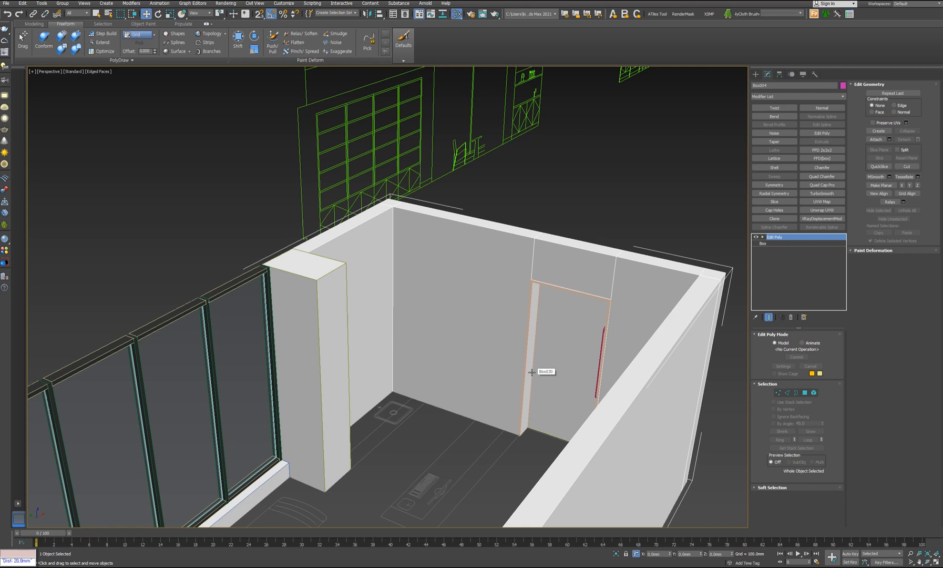
alt+middle_drag(441, 415, 499, 341)
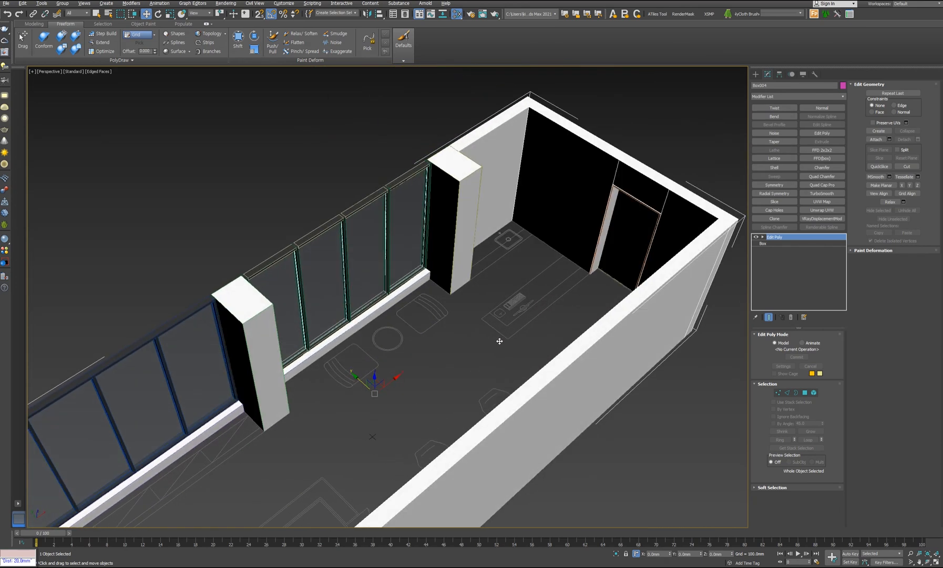
middle_drag(551, 271, 483, 351)
alt+middle_drag(483, 351, 513, 329)
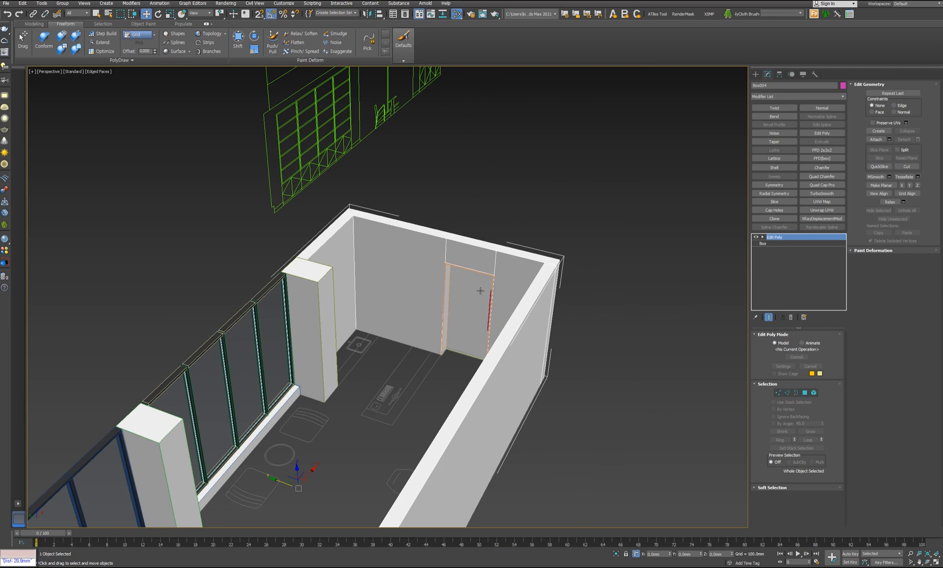
Step: Deselect the outer wall and view the whole room from above its long wall
click(622, 319)
scroll(595, 383, down, 4)
alt+middle_drag(594, 382, 546, 396)
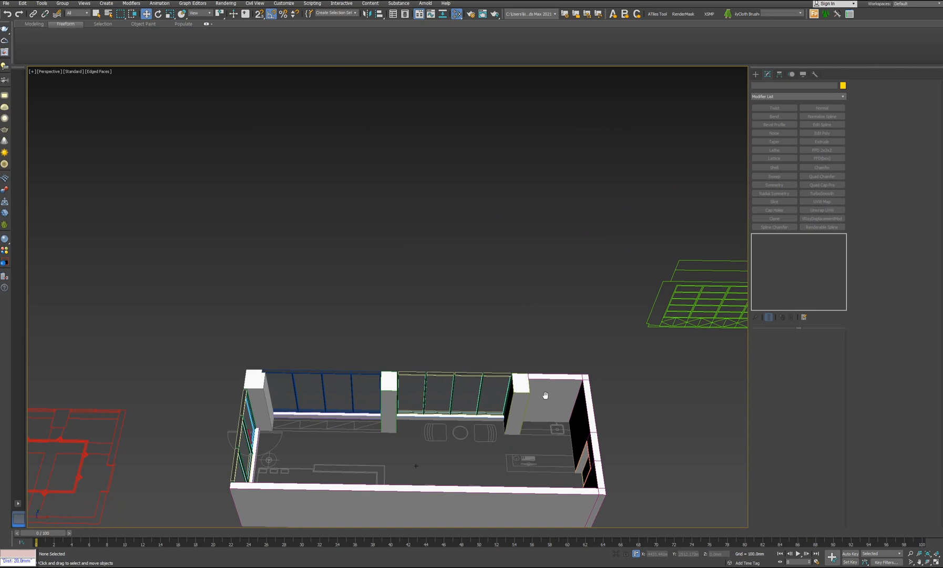
middle_drag(549, 453, 519, 393)
scroll(518, 368, up, 3)
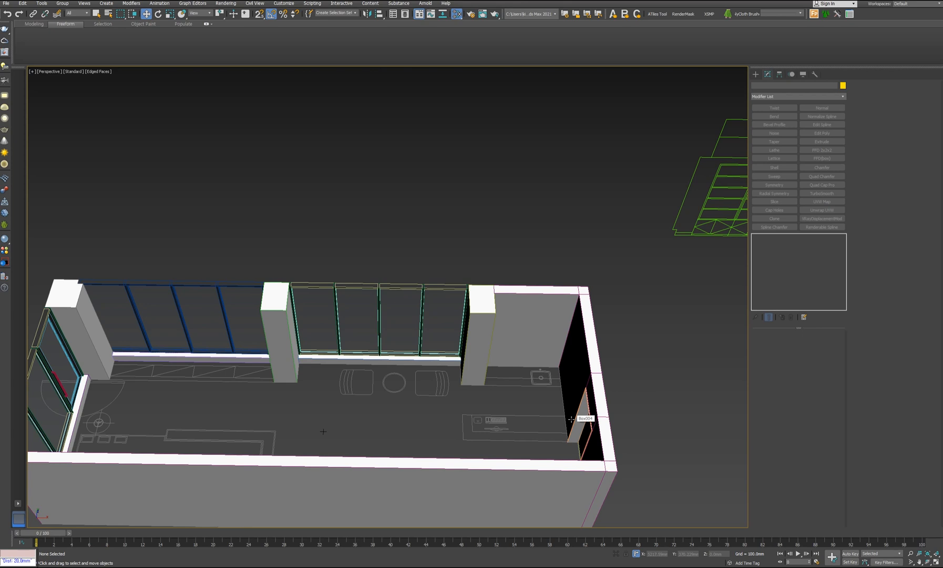
middle_drag(483, 425, 516, 383)
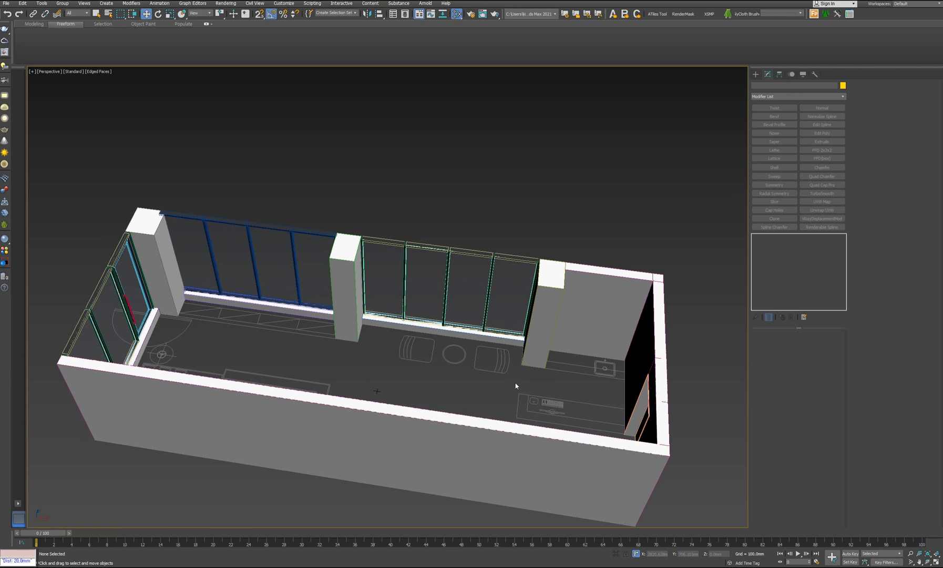